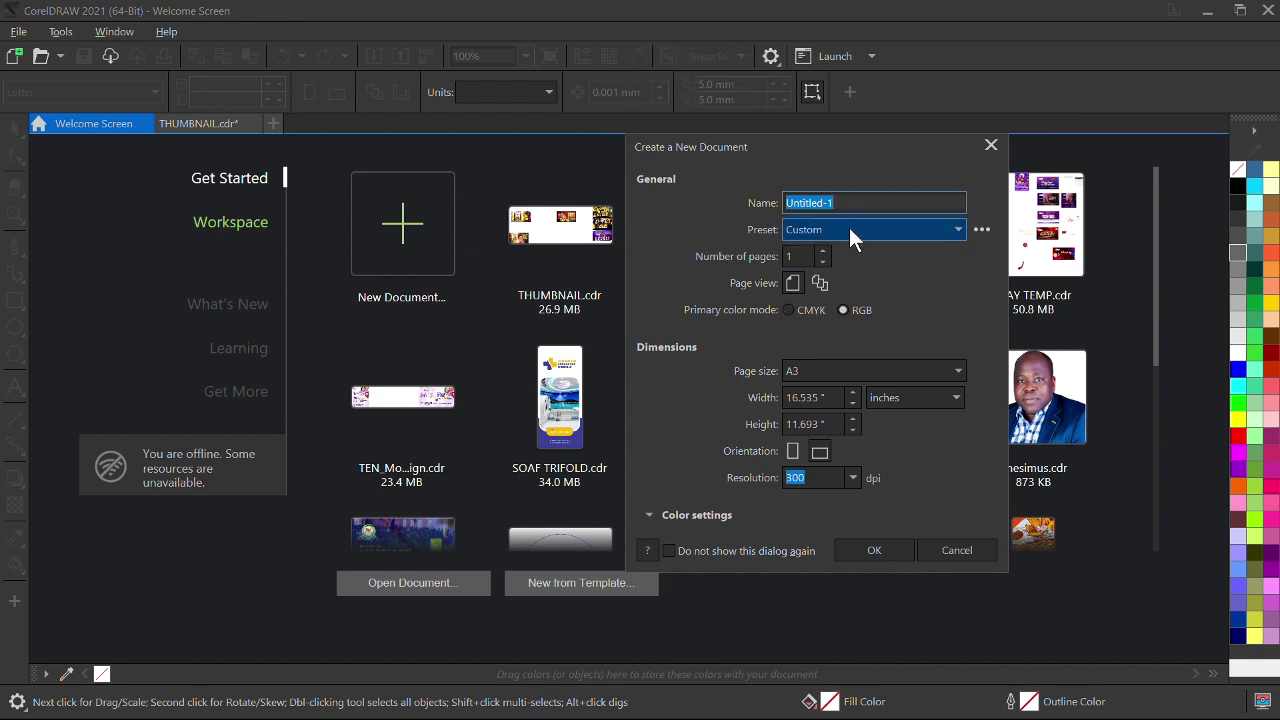
Create an A3 landscape RGB document at 300 dpi and draw a centred square spanning the page's full height
left_click(858, 548)
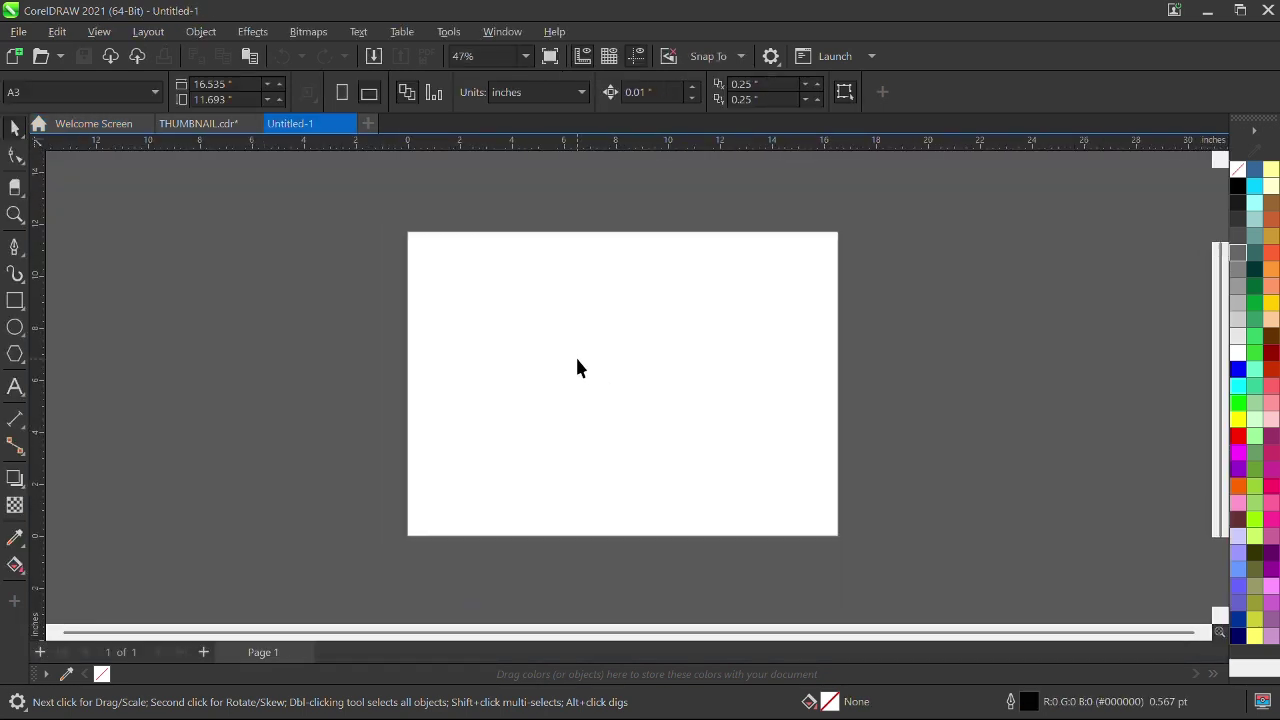
key("F6")
left_click_drag(455, 229, 689, 532)
left_click(891, 484)
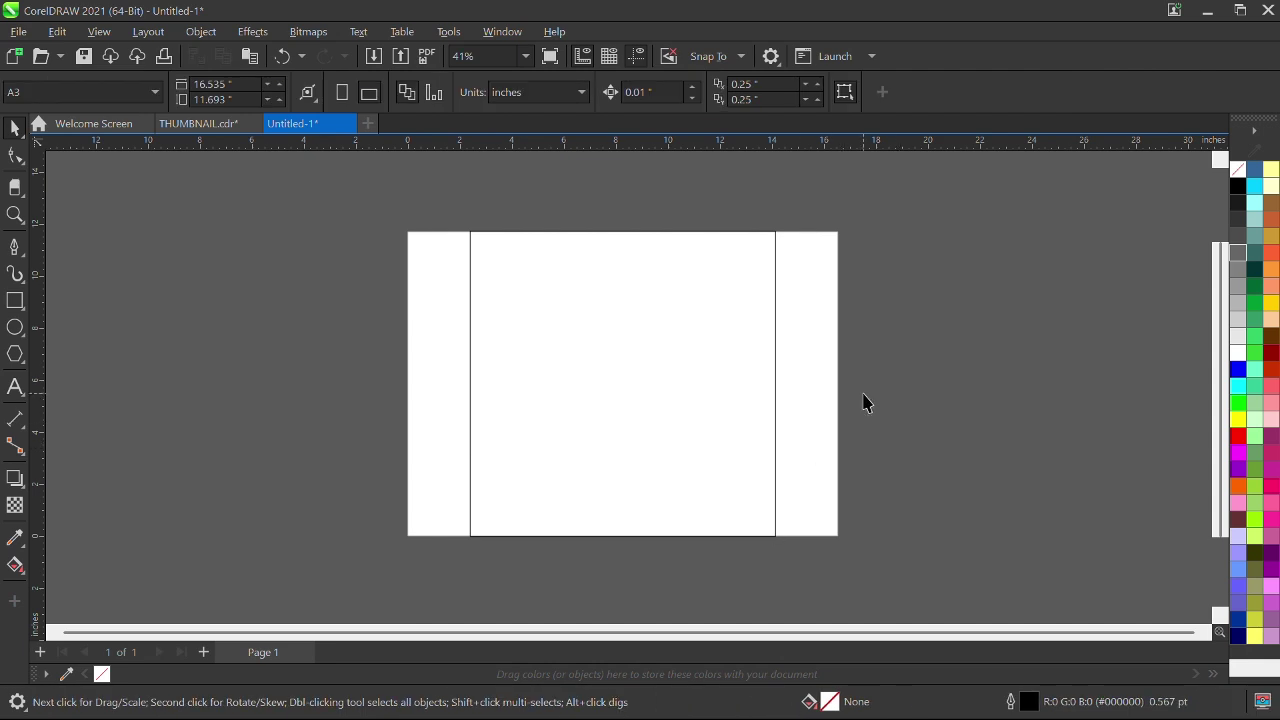
Switch to WhatsApp Web in the browser and find the portrait photos in the client's chat
left_click(1208, 12)
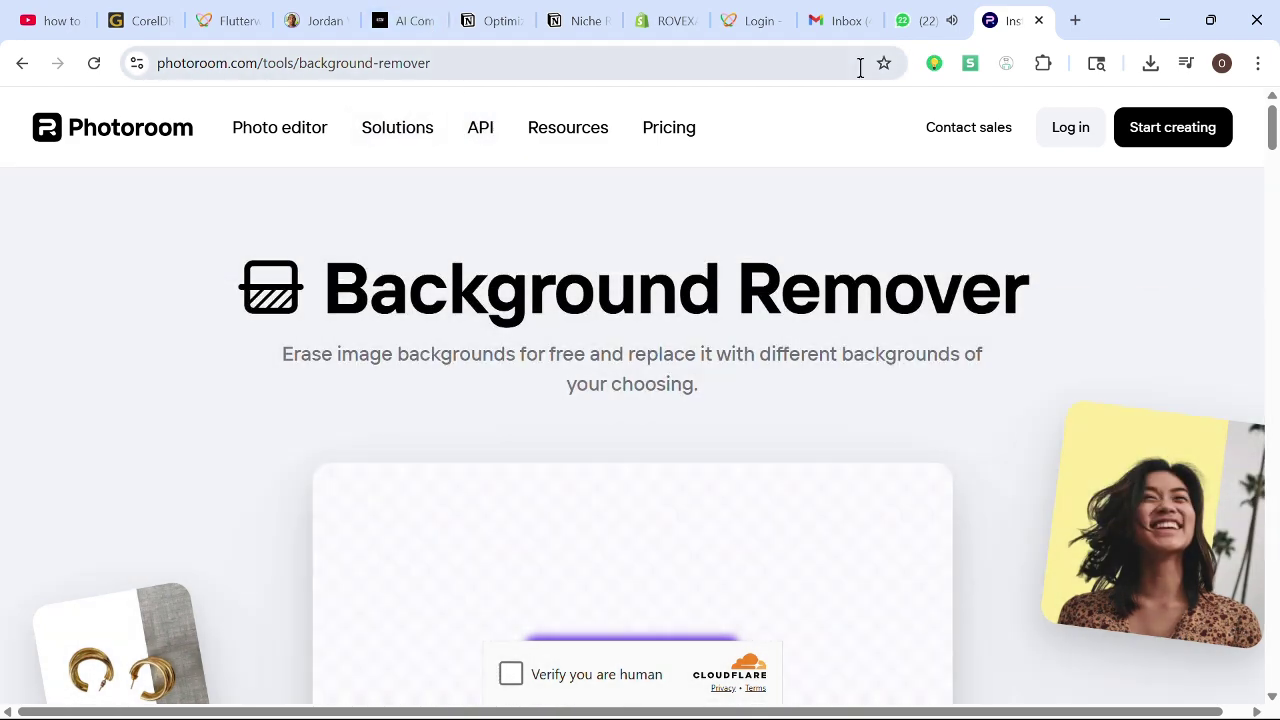
left_click(916, 22)
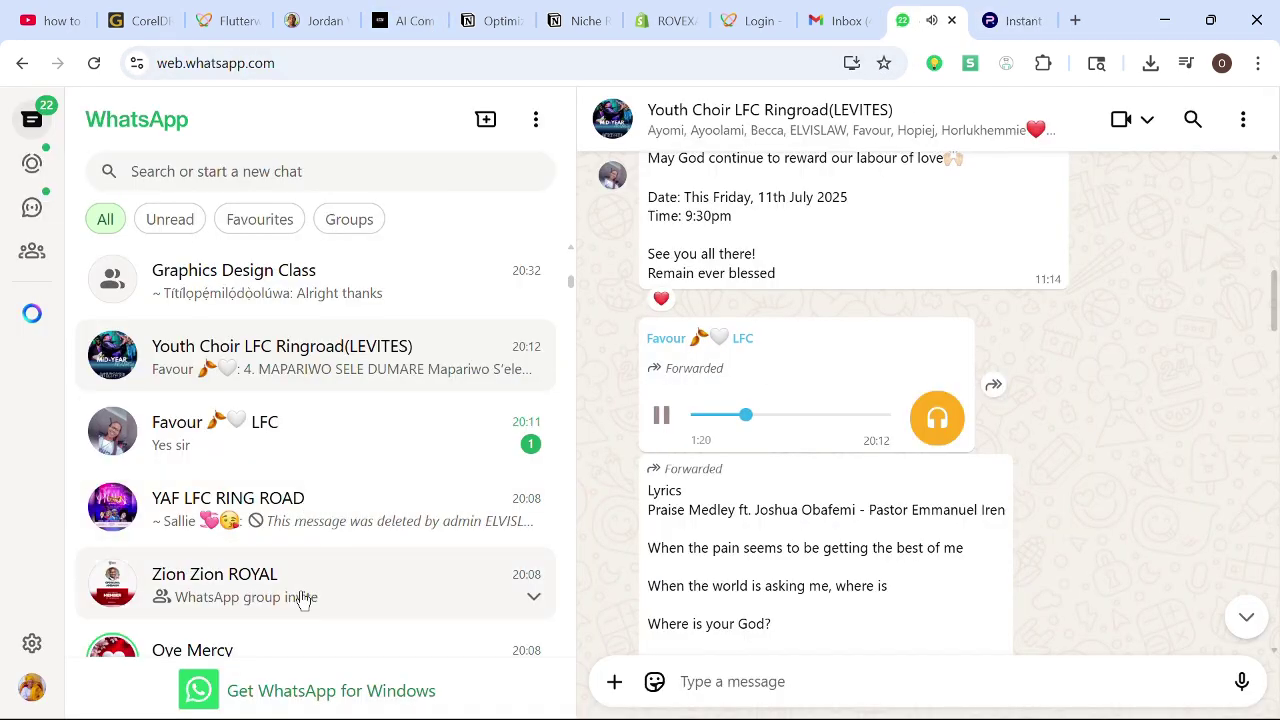
scroll(345, 510, "down", 5)
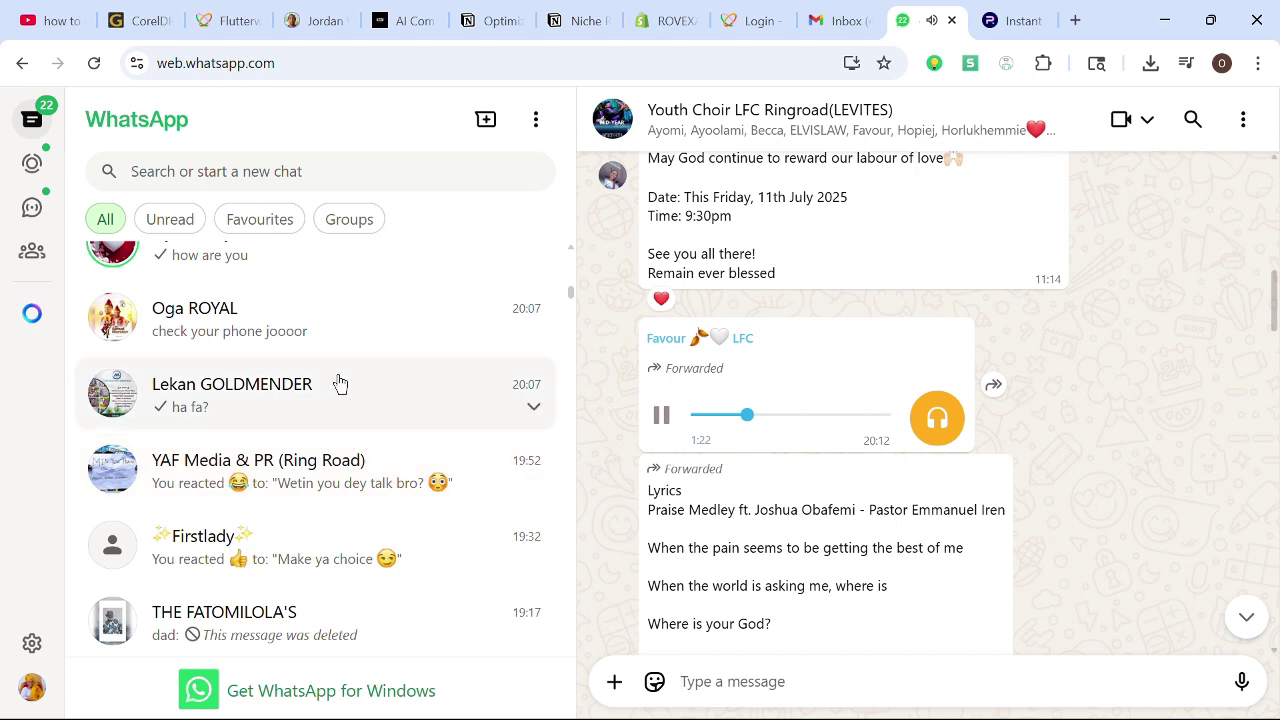
left_click(448, 530)
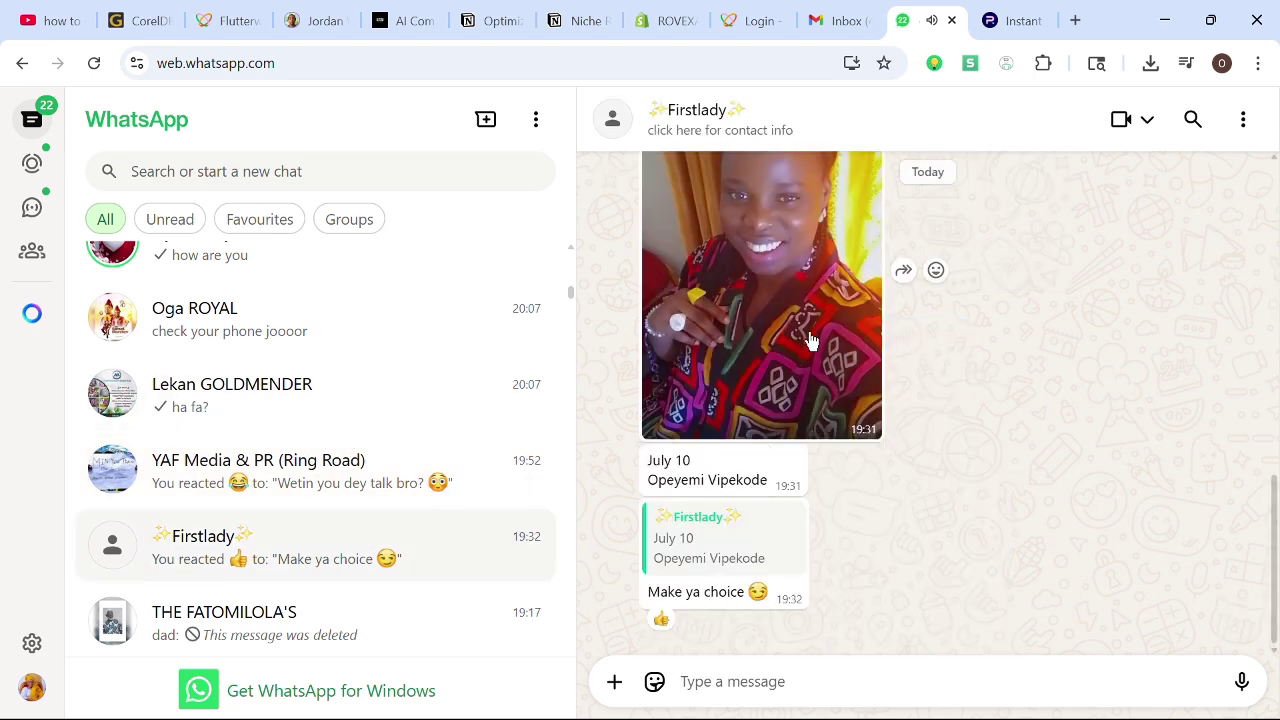
scroll(1063, 457, "up", 4)
scroll(1041, 355, "up", 5)
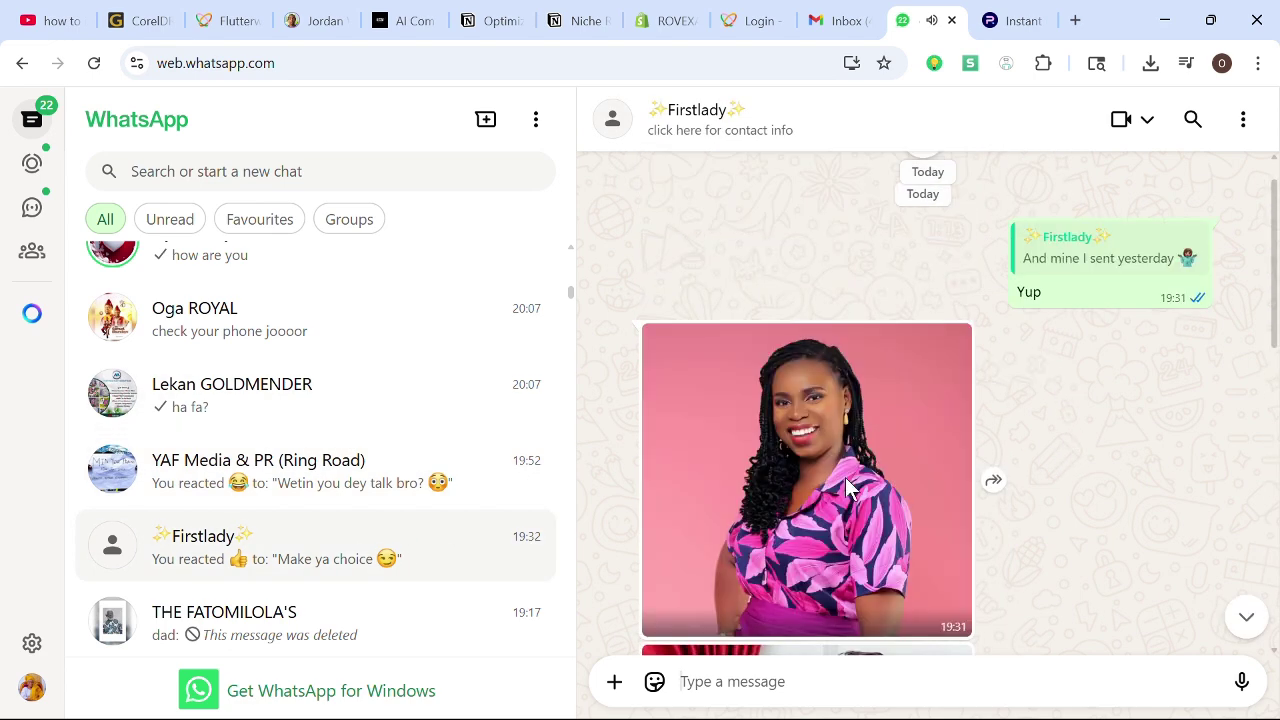
Open the portrait with the pink backdrop at full size and copy the image
left_click(800, 470)
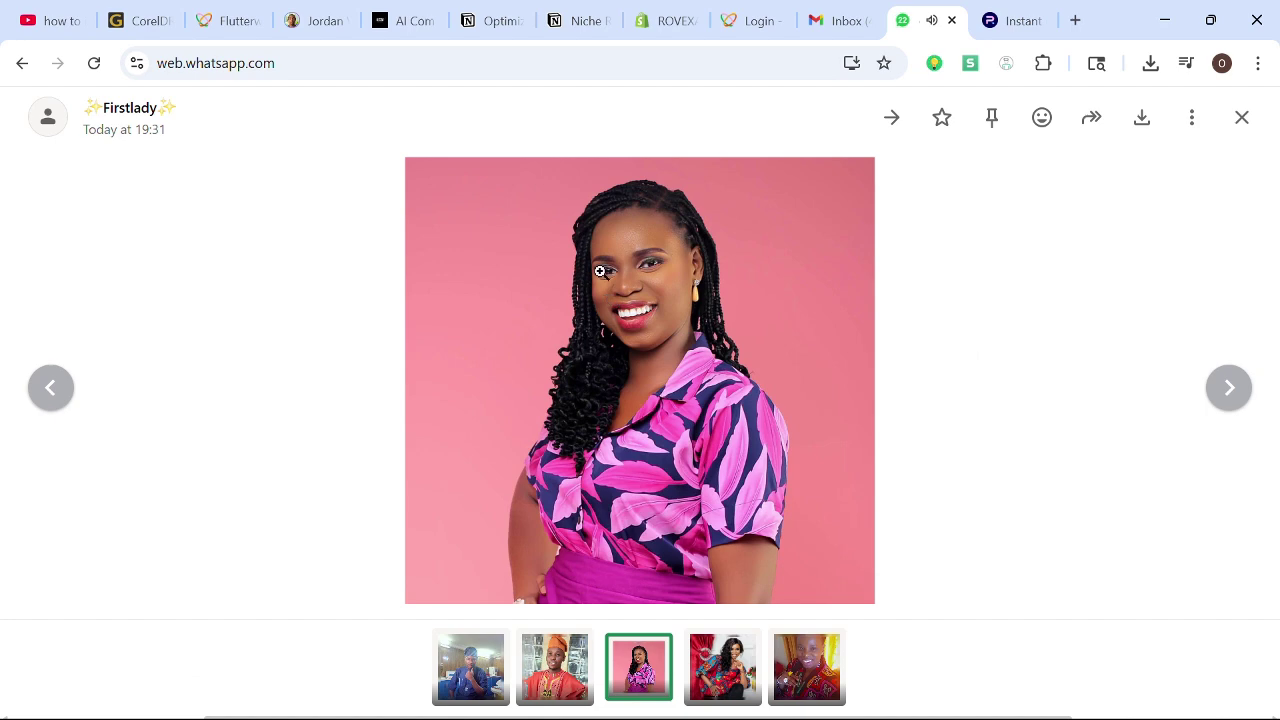
right_click(600, 271)
left_click(686, 358)
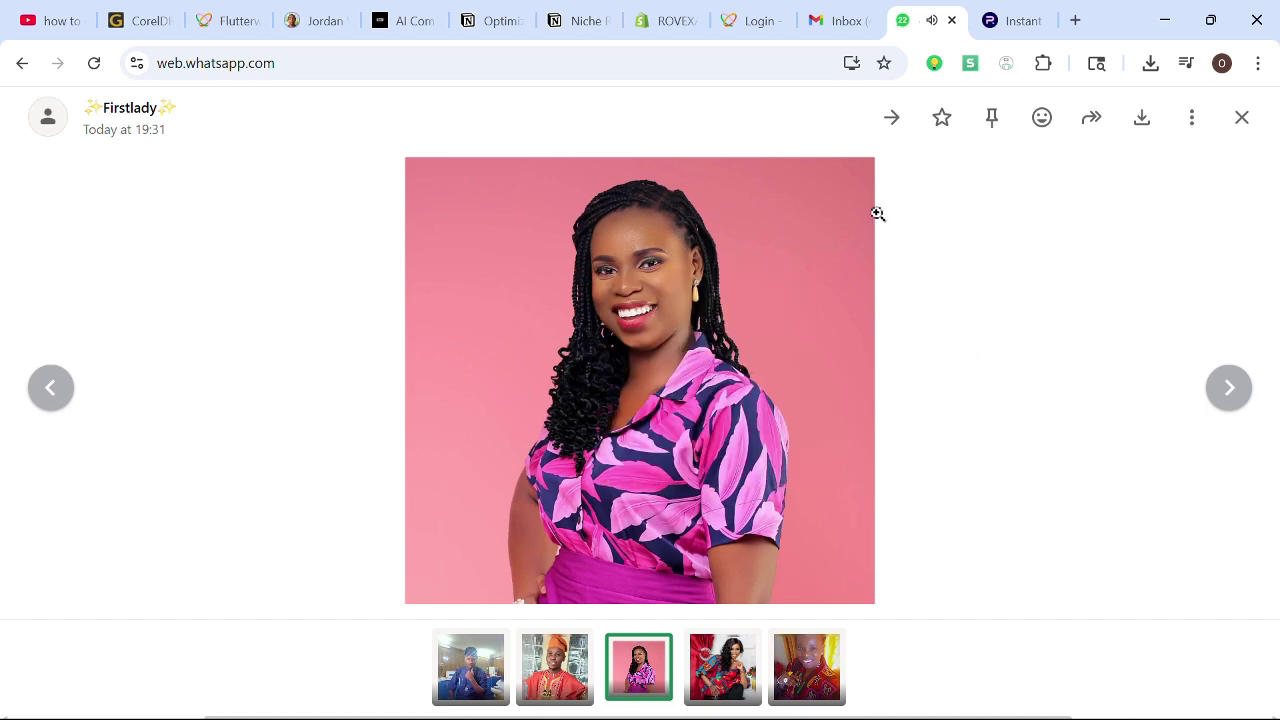
Paste the pink-backdrop portrait into Photoroom's Background Remover and complete the human verification
left_click(1020, 28)
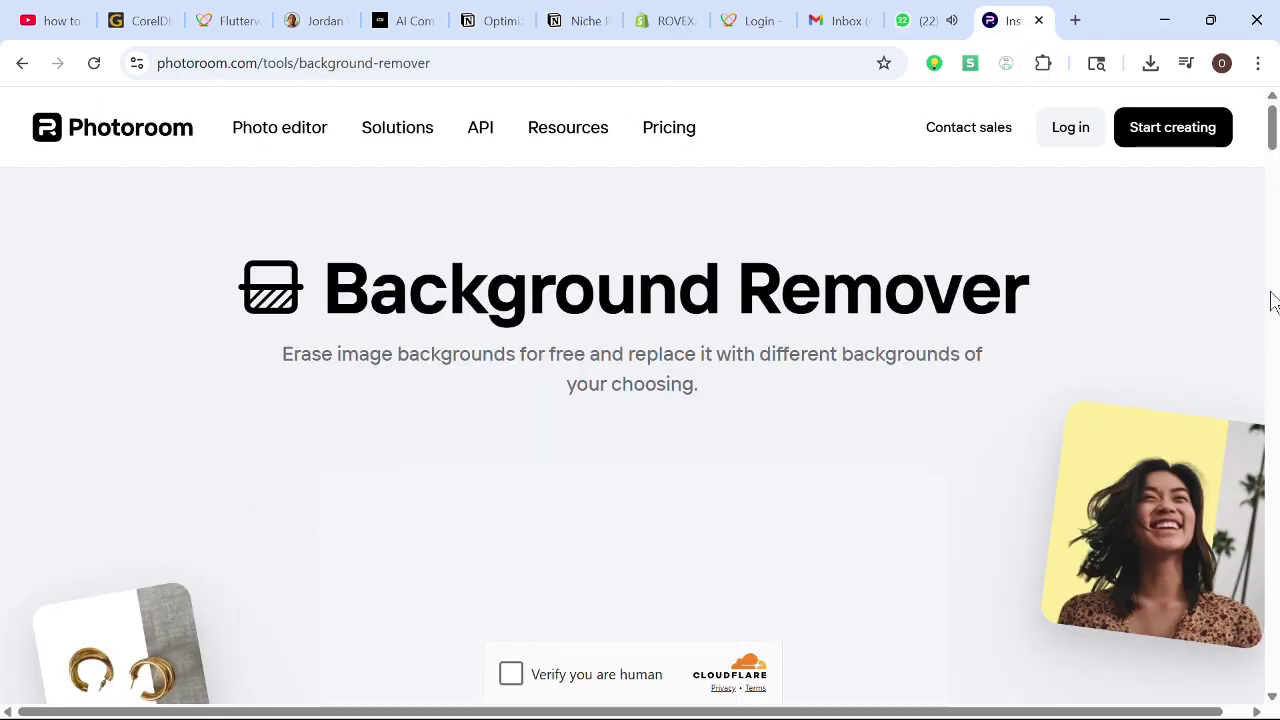
key("ctrl+v")
scroll(1273, 135, "down", 4)
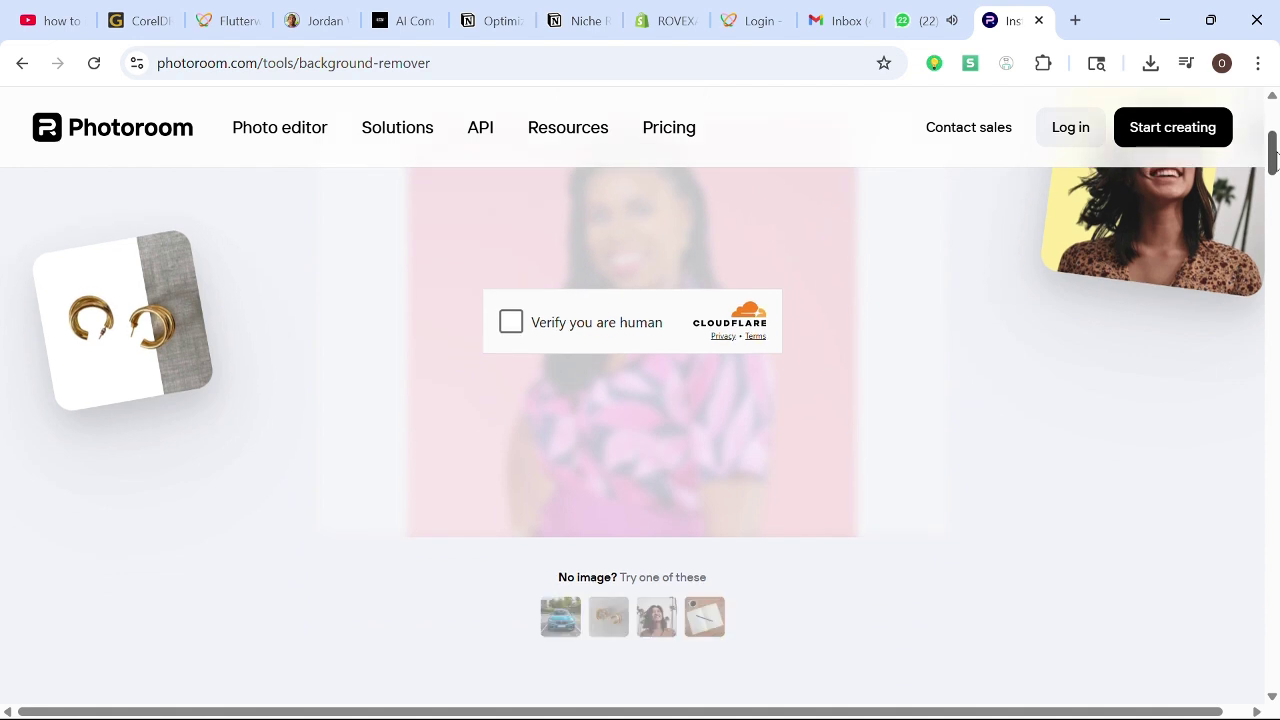
left_click(510, 314)
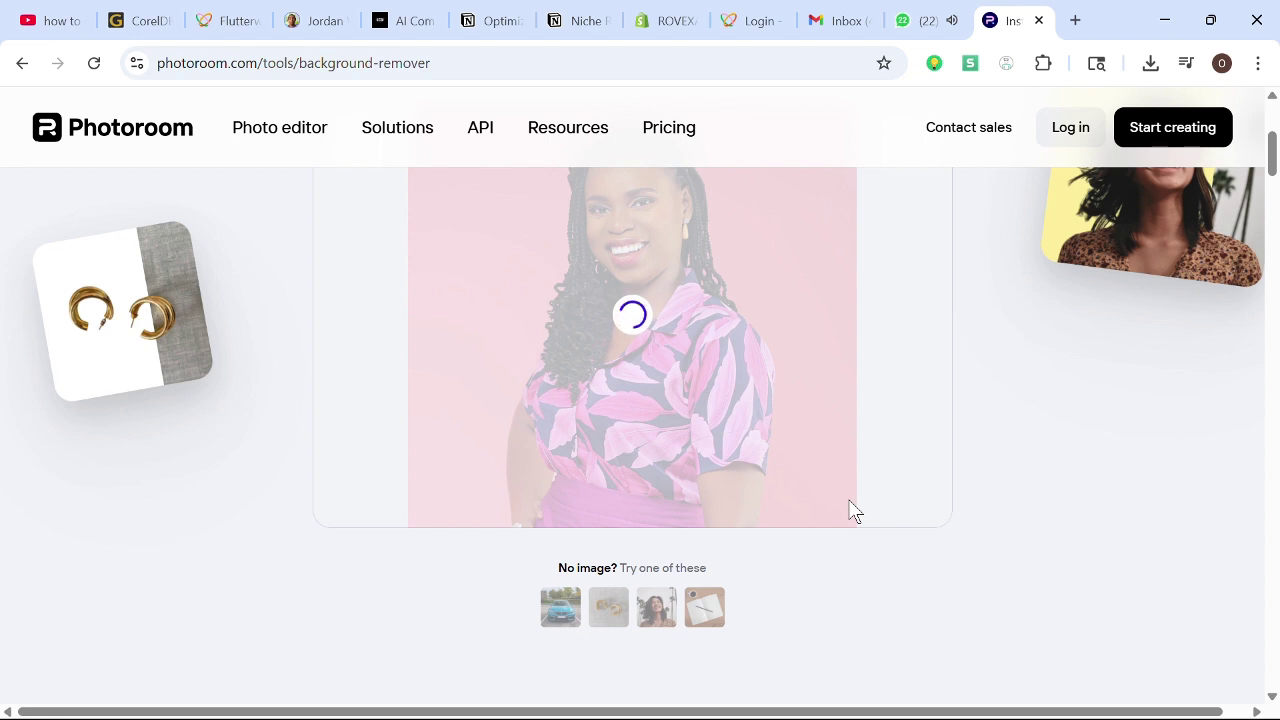
Download the pink-shirt cutout in standard resolution and dismiss the follow-up offer
left_click(725, 652)
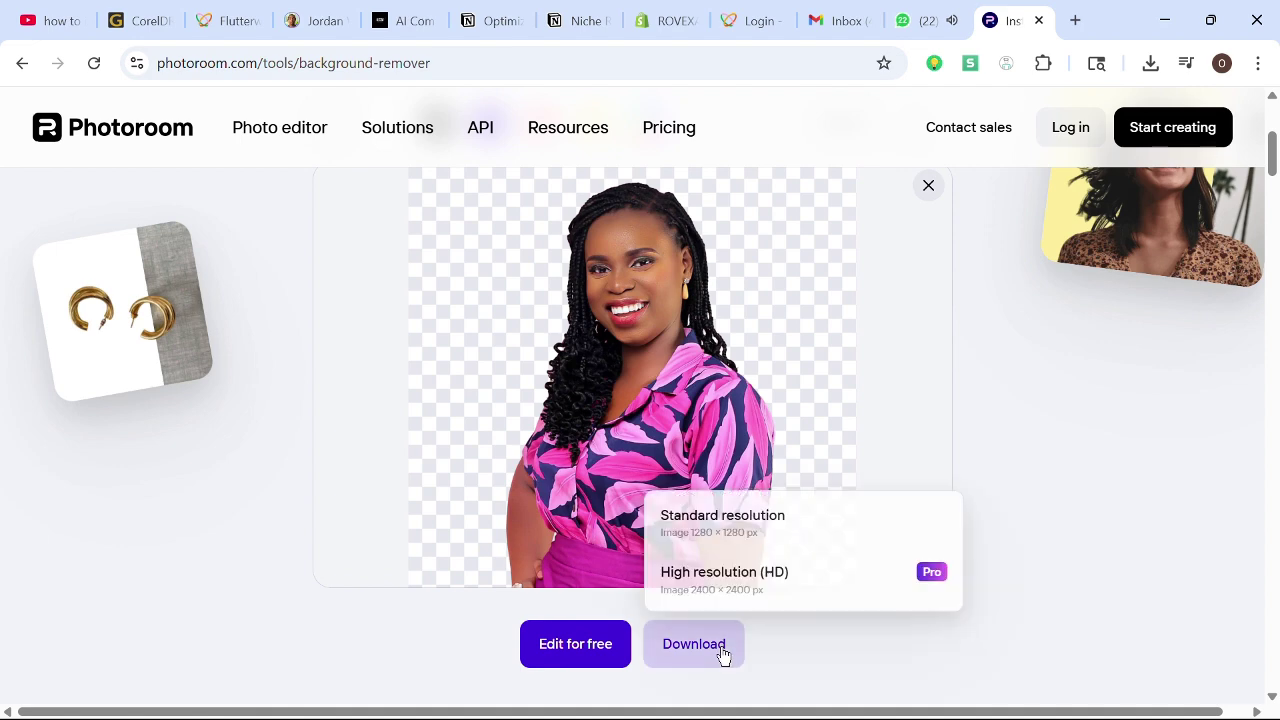
left_click(833, 521)
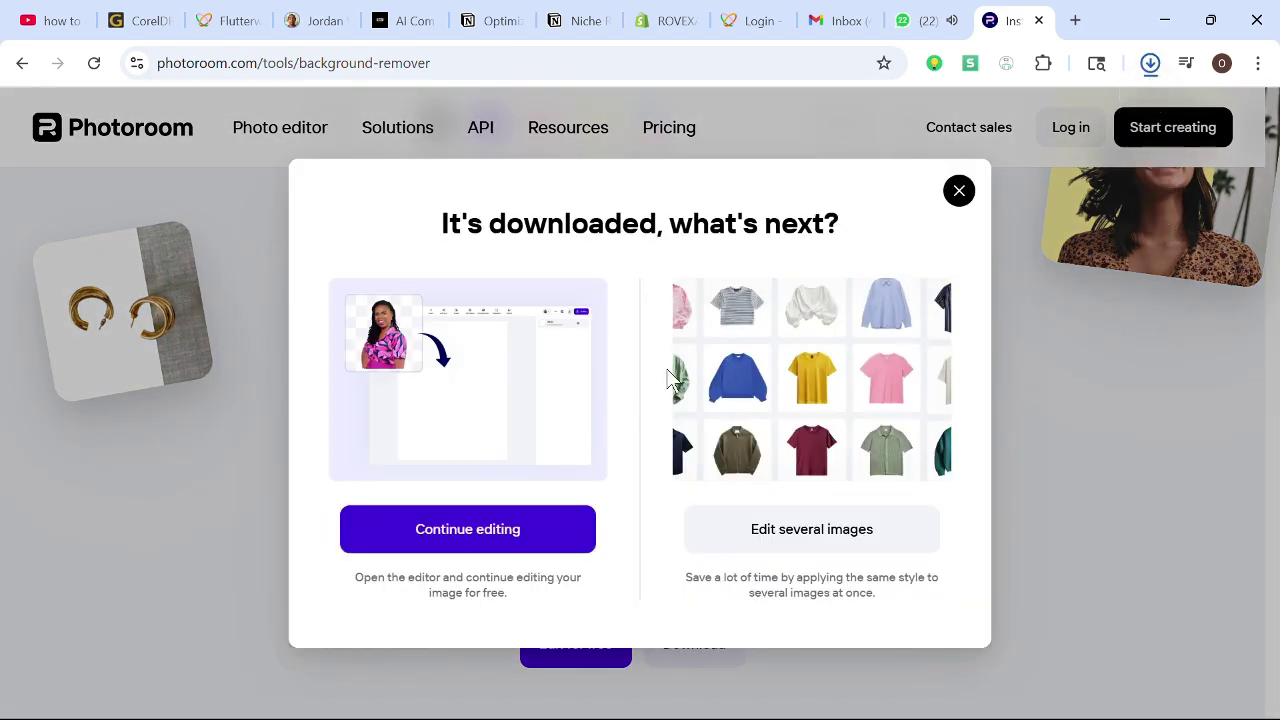
left_click(958, 190)
Return to WhatsApp Web and copy the following photo, showing the seated woman in front of the red curtain
left_click(918, 22)
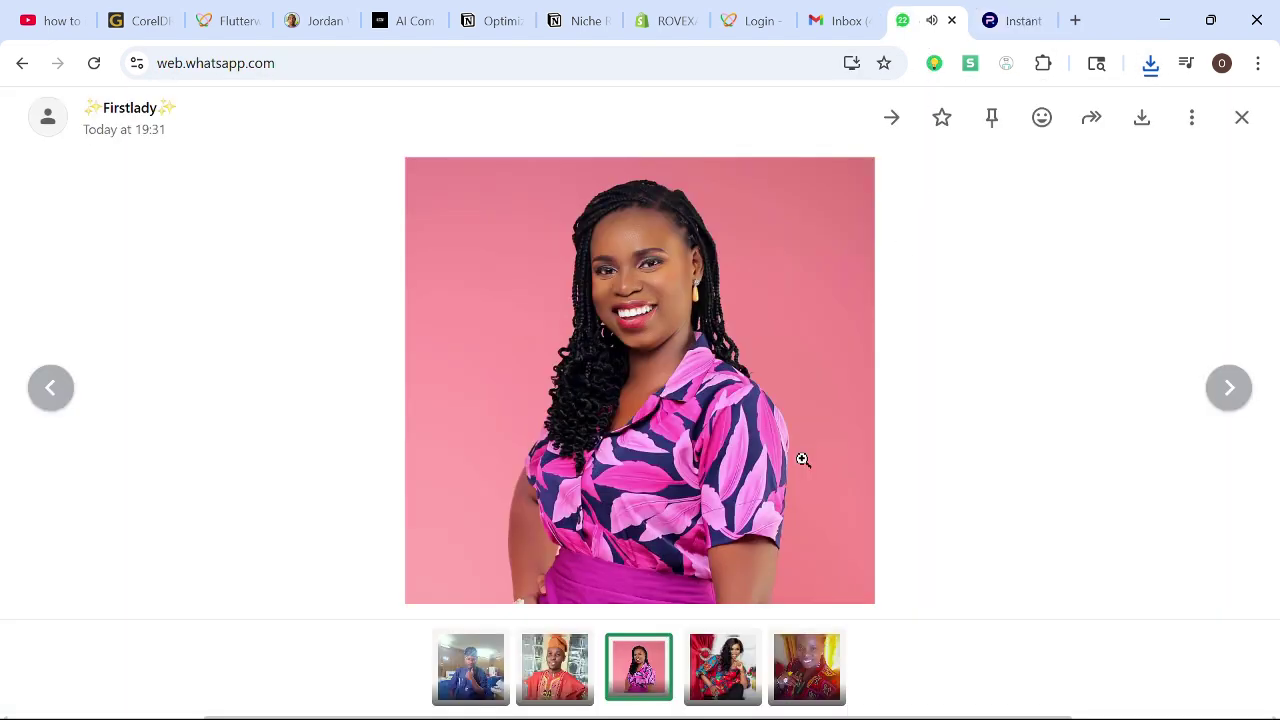
left_click(1212, 388)
right_click(650, 342)
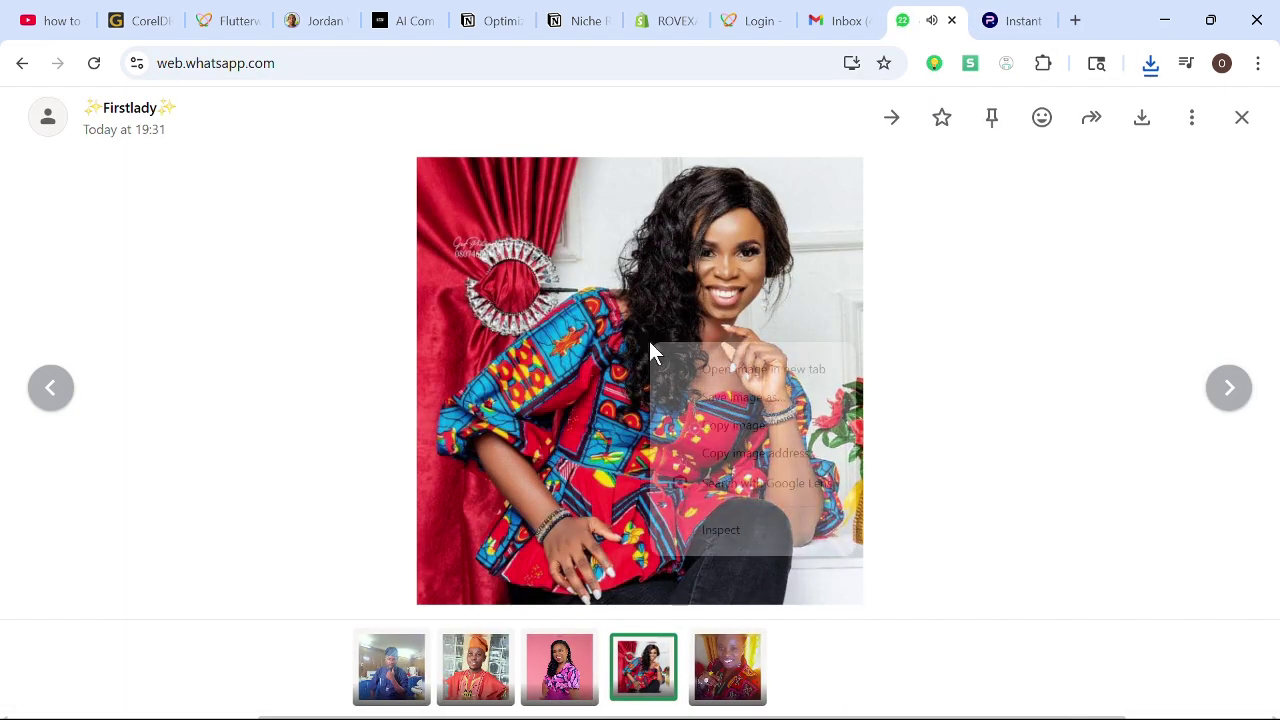
left_click(720, 424)
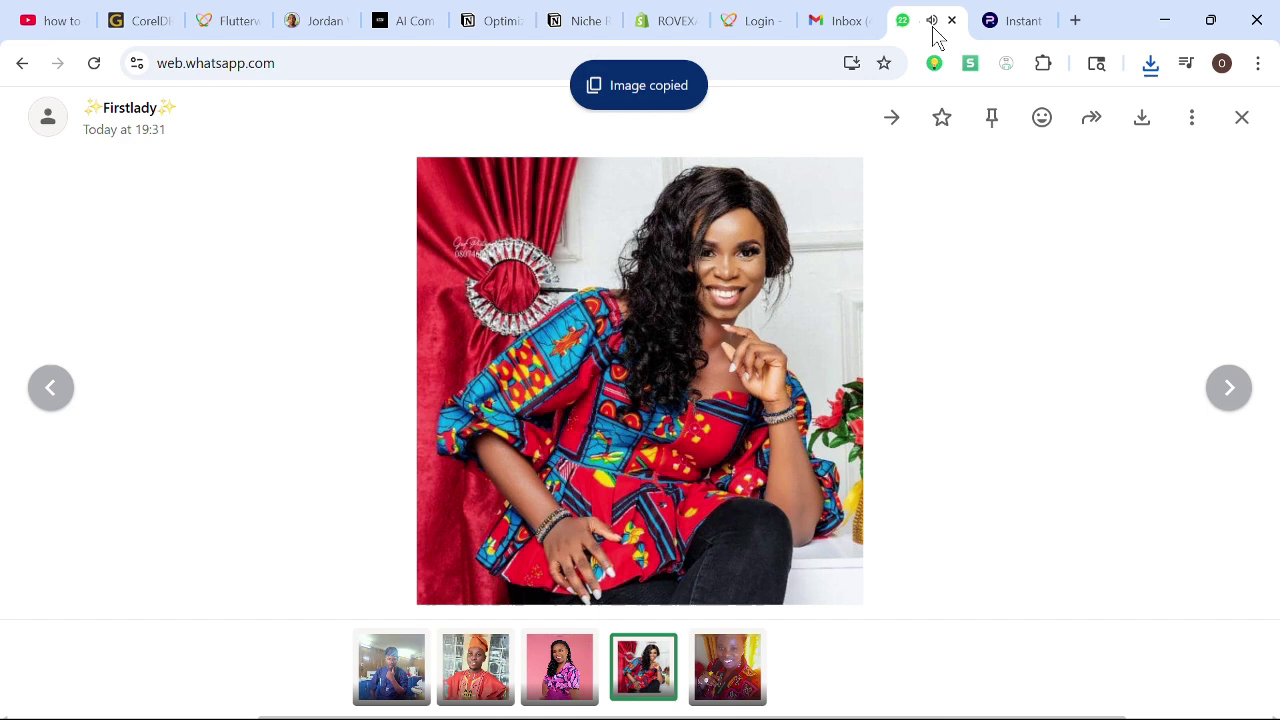
Paste the seated woman's photo into Photoroom's Background Remover to remove its background
left_click(1002, 22)
key("ctrl+v")
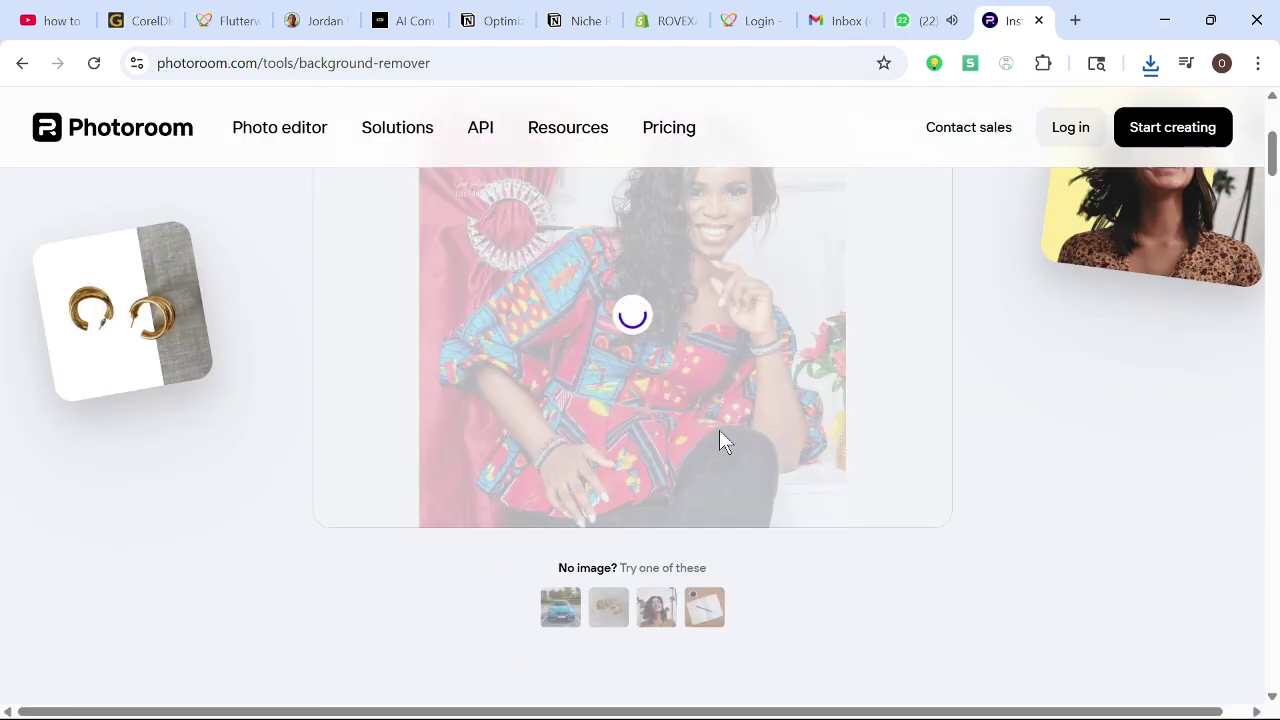
scroll(719, 429, "up", 3)
scroll(795, 440, "down", 5)
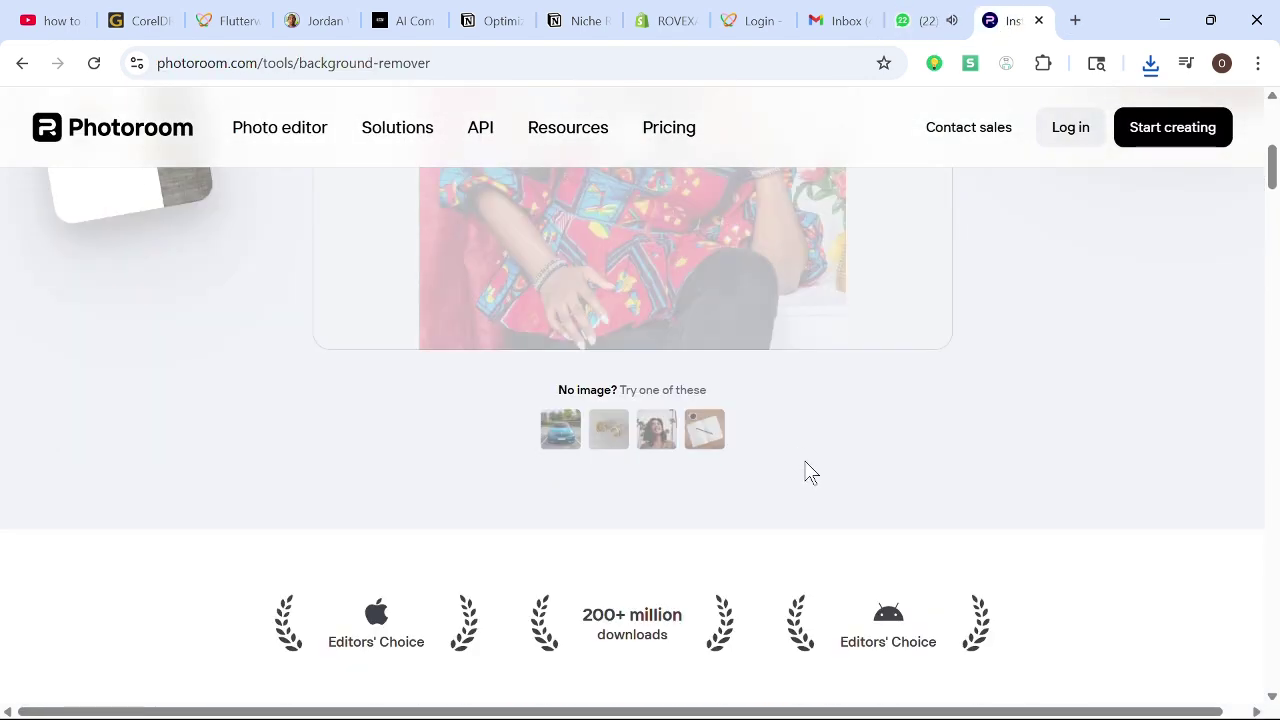
scroll(806, 471, "up", 5)
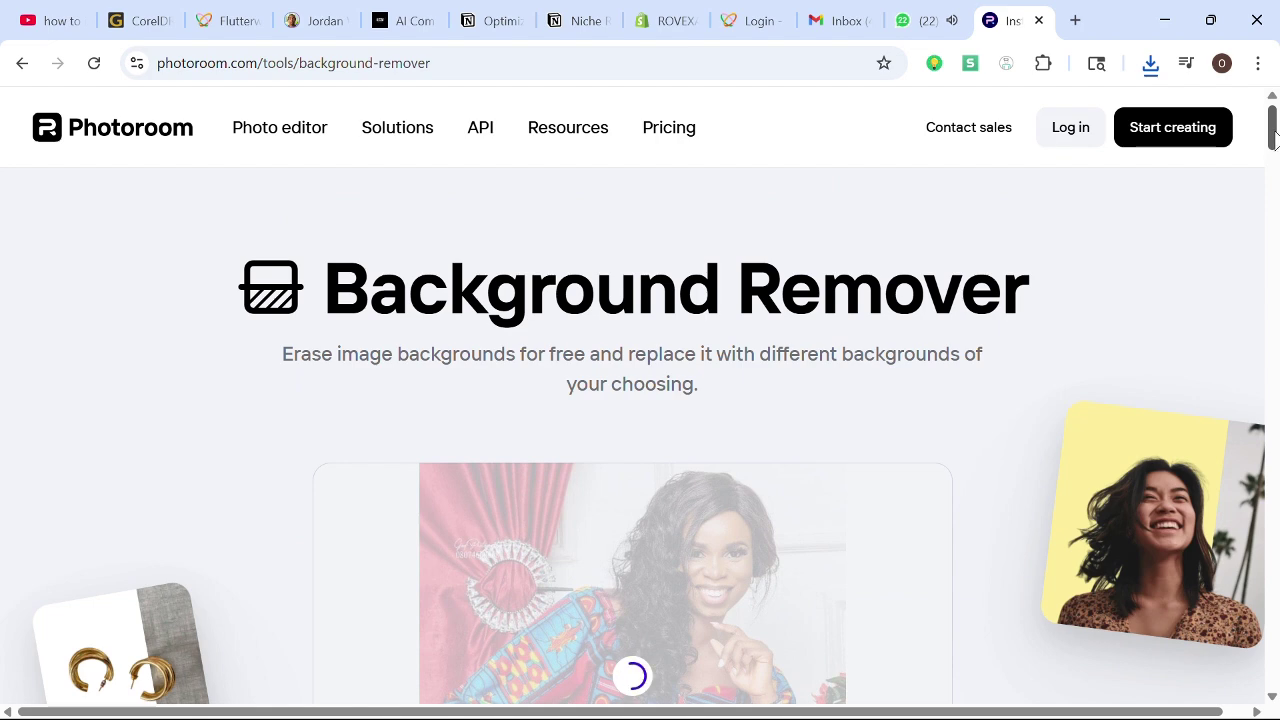
left_click_drag(1273, 140, 1273, 157)
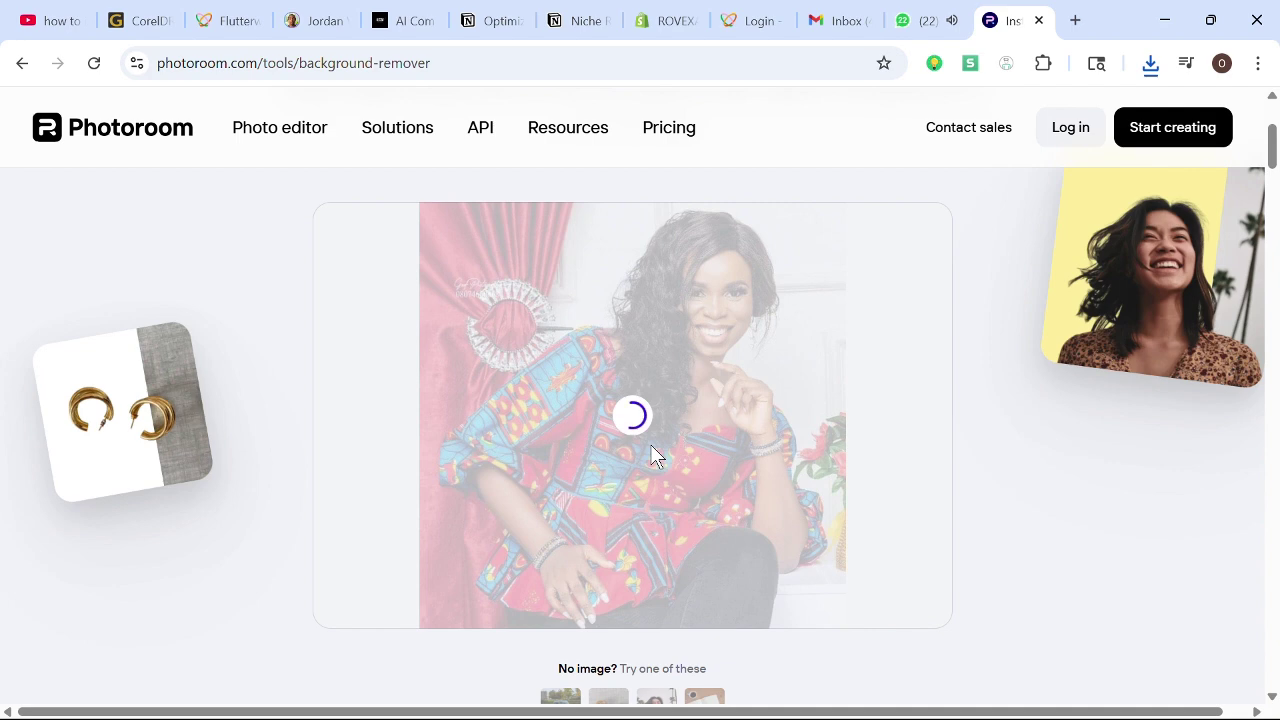
Download the seated woman's cutout in standard resolution and dismiss the follow-up offer
scroll(664, 429, "down", 5)
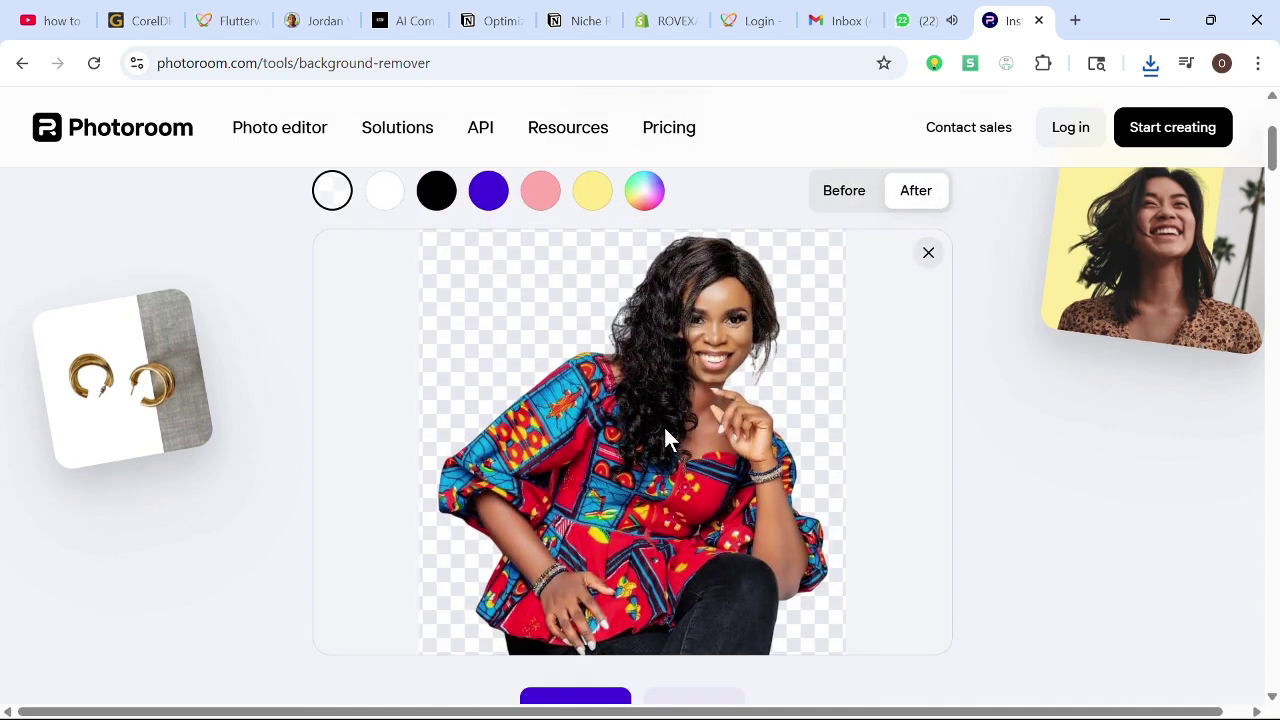
left_click(700, 216)
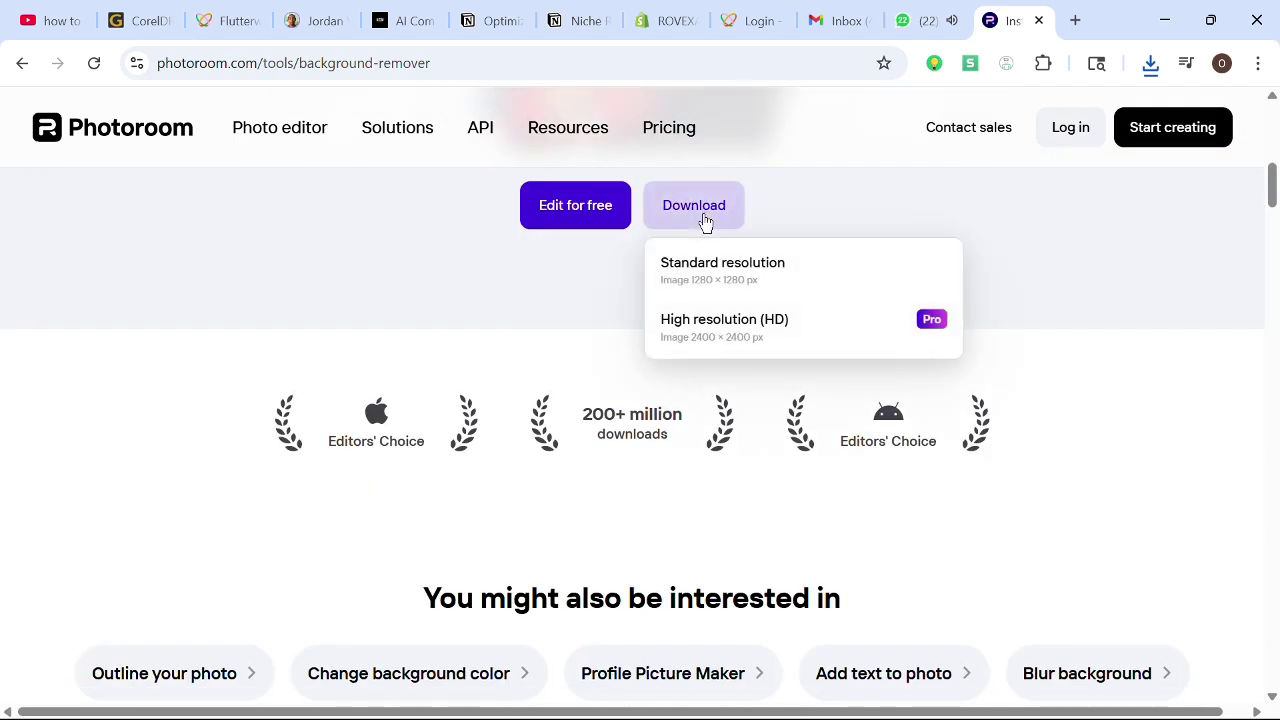
left_click(792, 281)
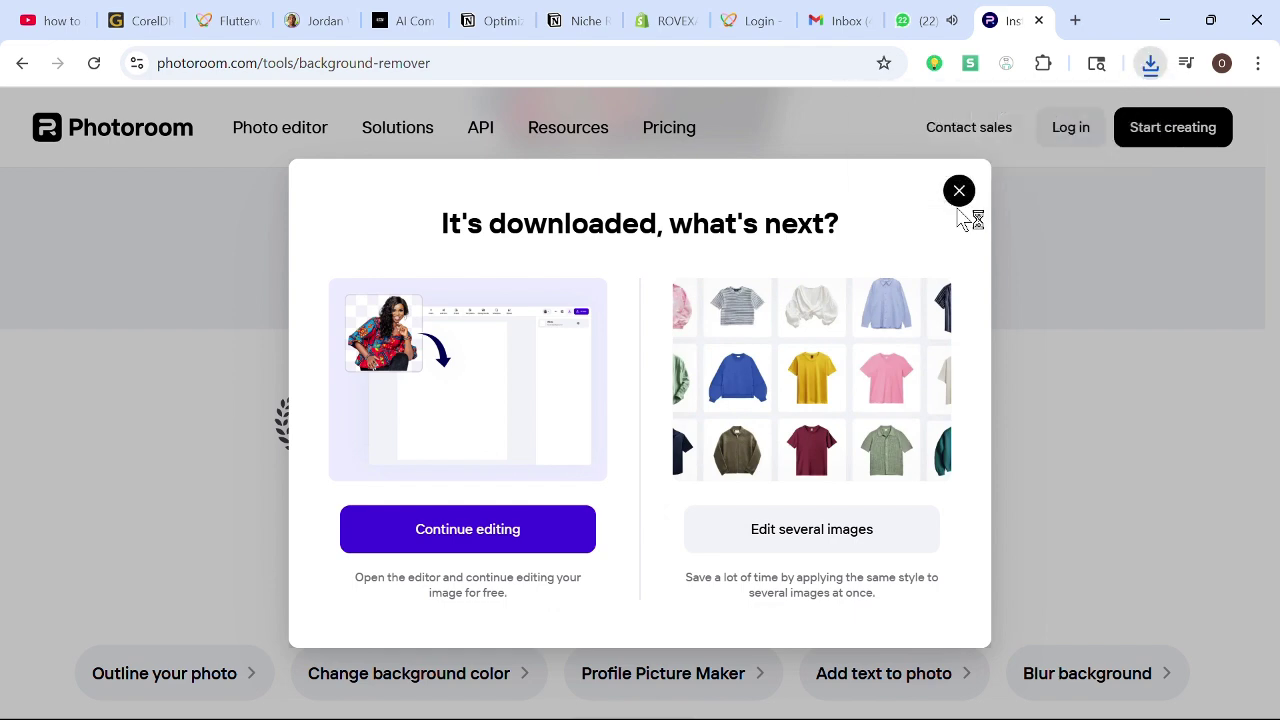
left_click(958, 193)
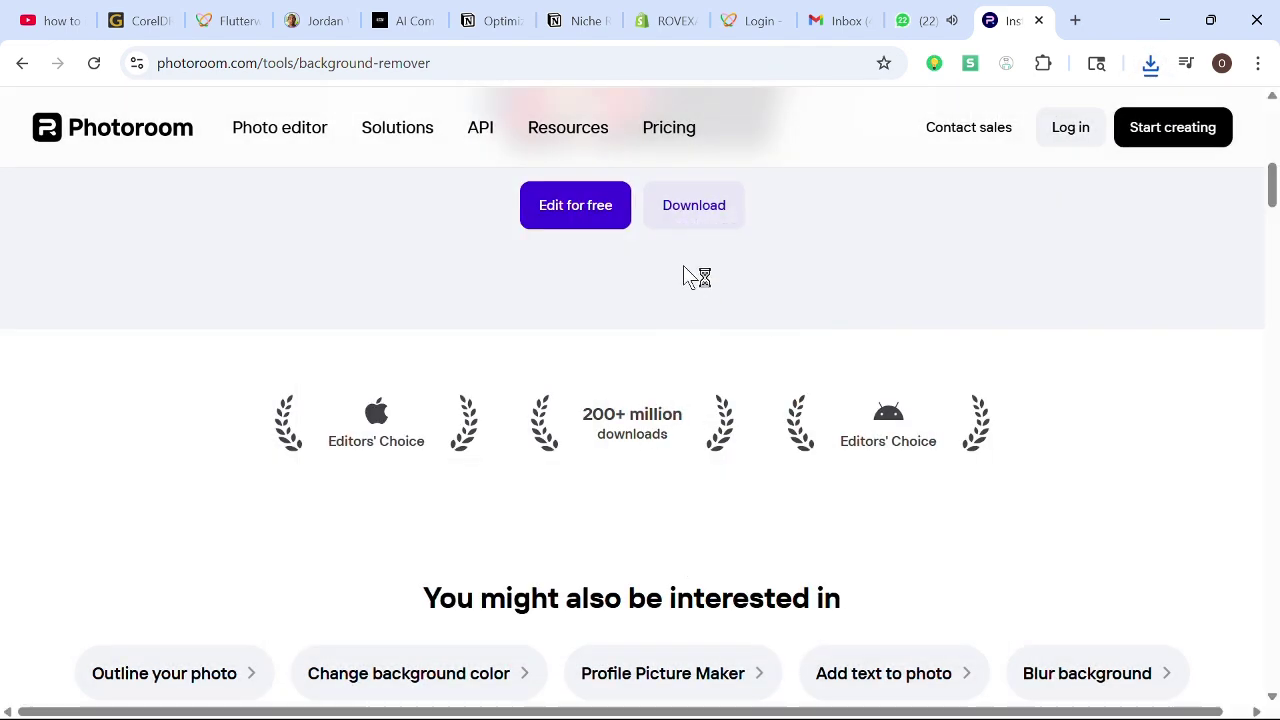
Locate image-Photoroom (1).png in the browser's download history and show it in its folder
left_click(1050, 140)
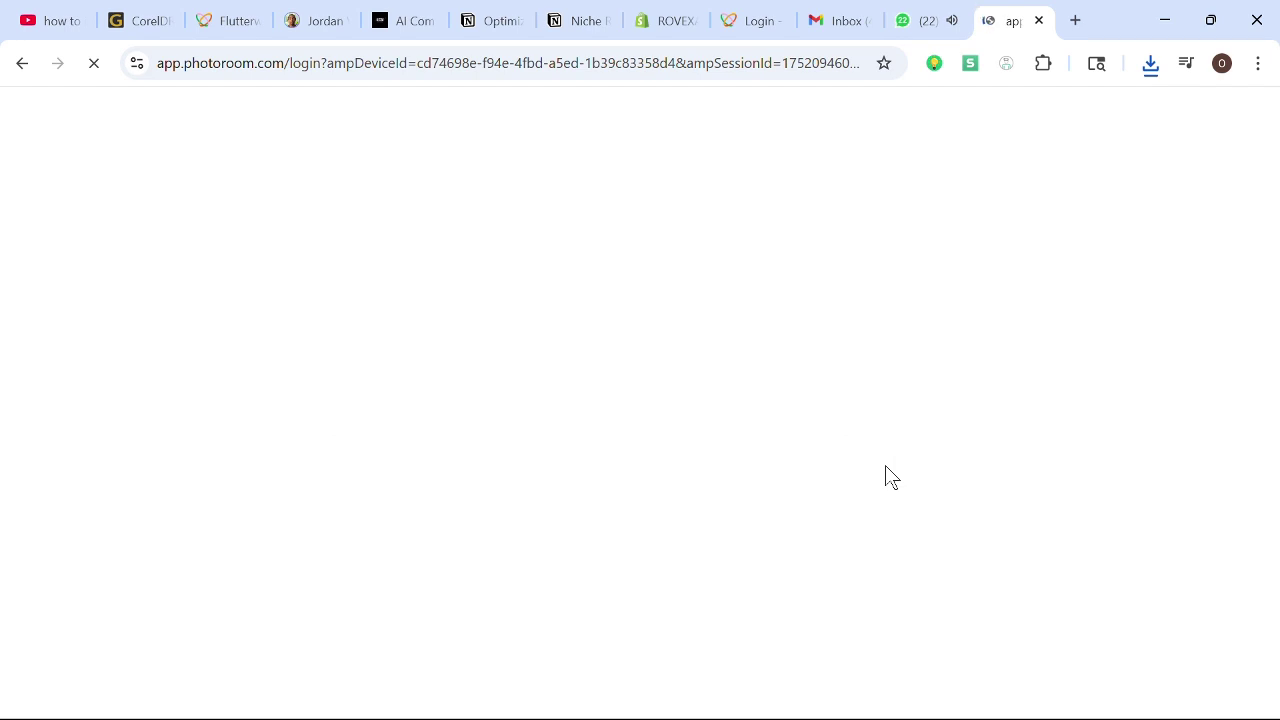
left_click(1149, 66)
mouse_move(991, 166)
left_mouse_down()
mouse_move(785, 447)
mouse_move(828, 714)
mouse_move(797, 430)
mouse_move(991, 129)
mouse_move(1000, 163)
left_mouse_up()
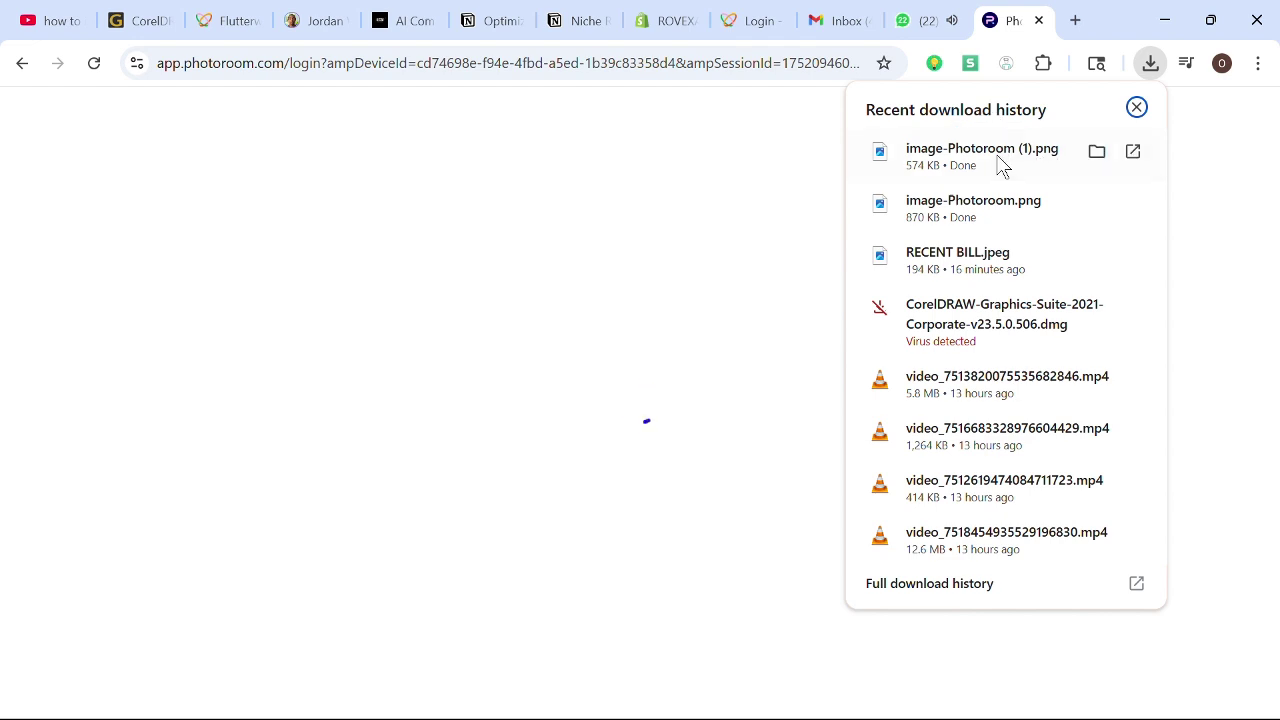
left_click(1096, 153)
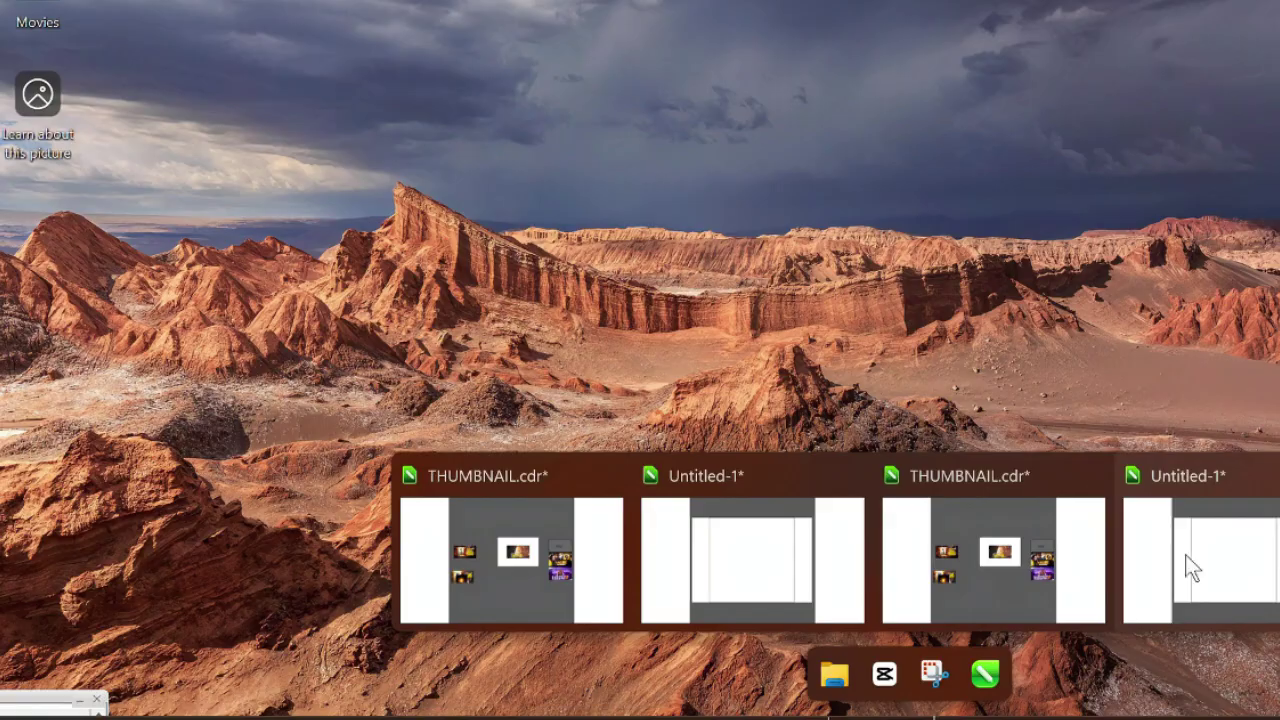
Switch to the Untitled-1 document in CorelDRAW, start an import and browse to the Downloads folder
left_click(1187, 554)
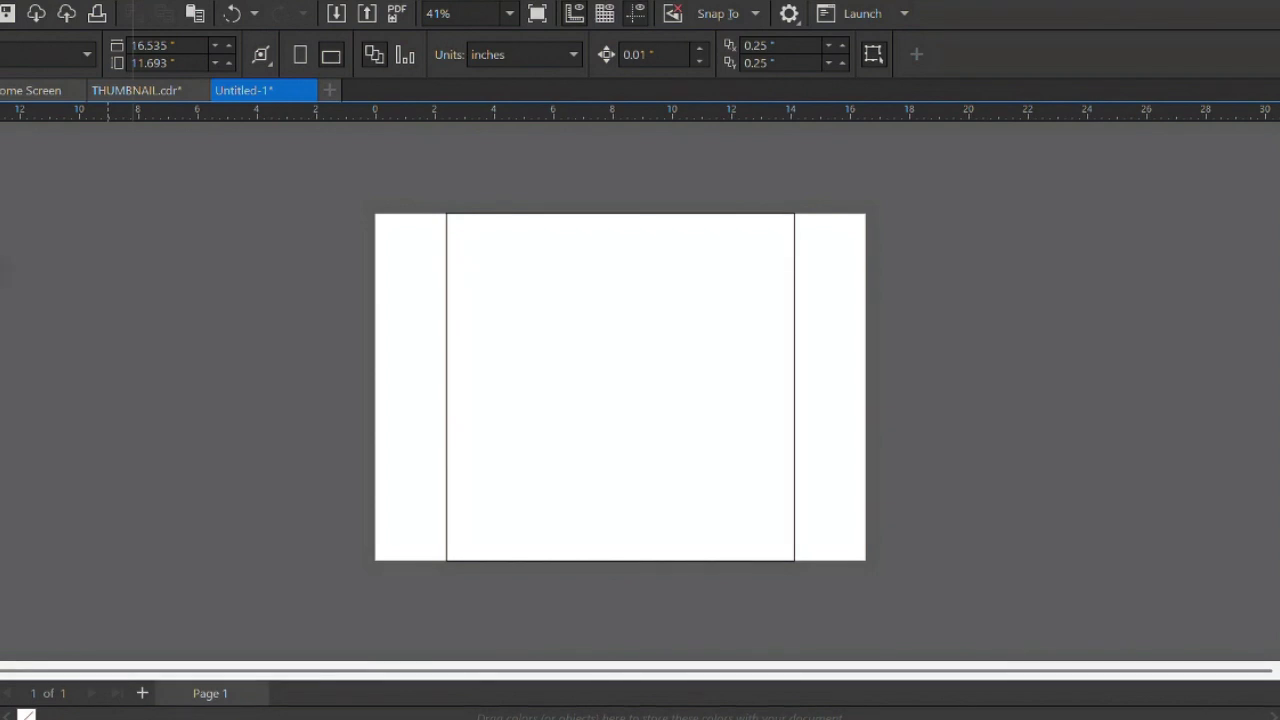
key("alt+f")
left_click(10, 356)
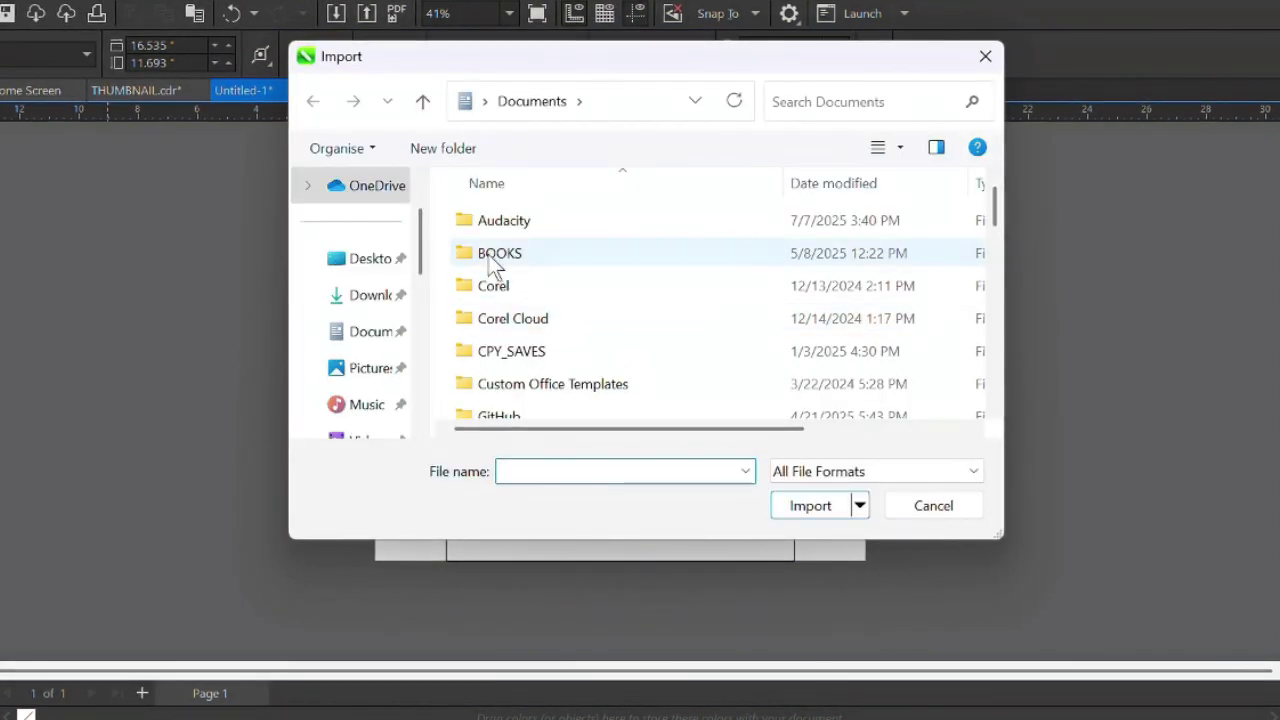
left_click_drag(421, 255, 421, 421)
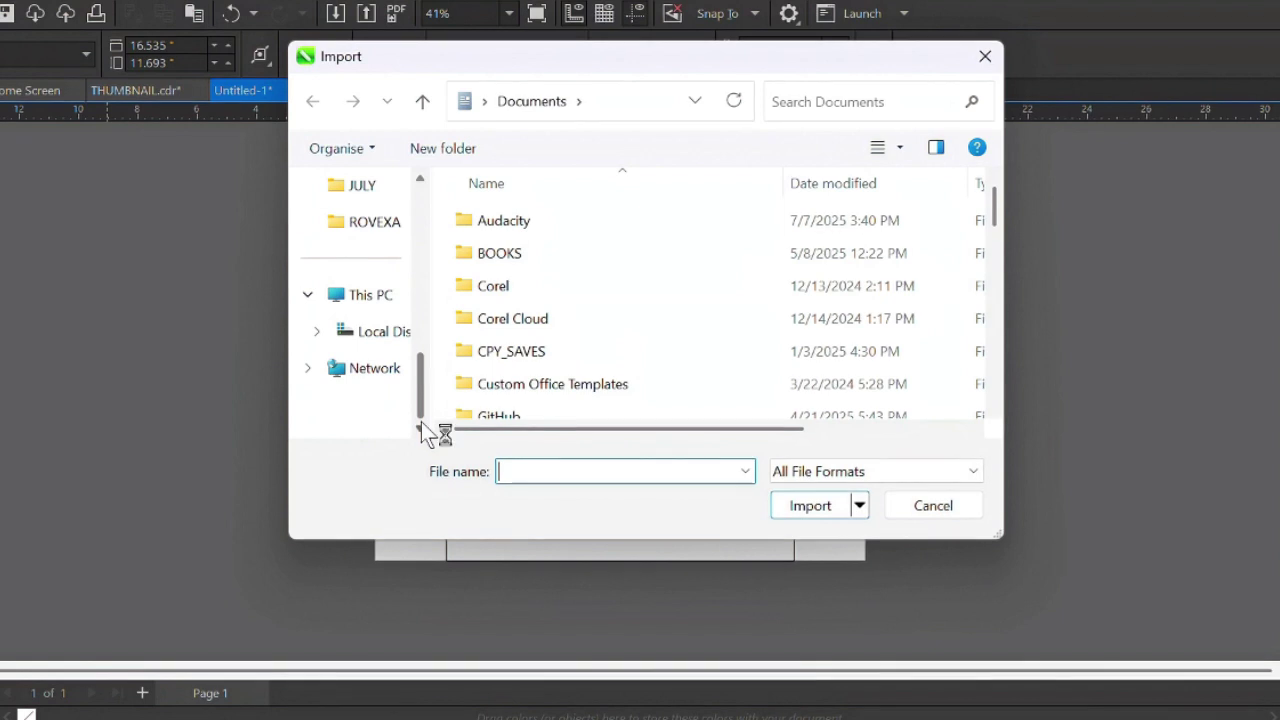
left_click(357, 338)
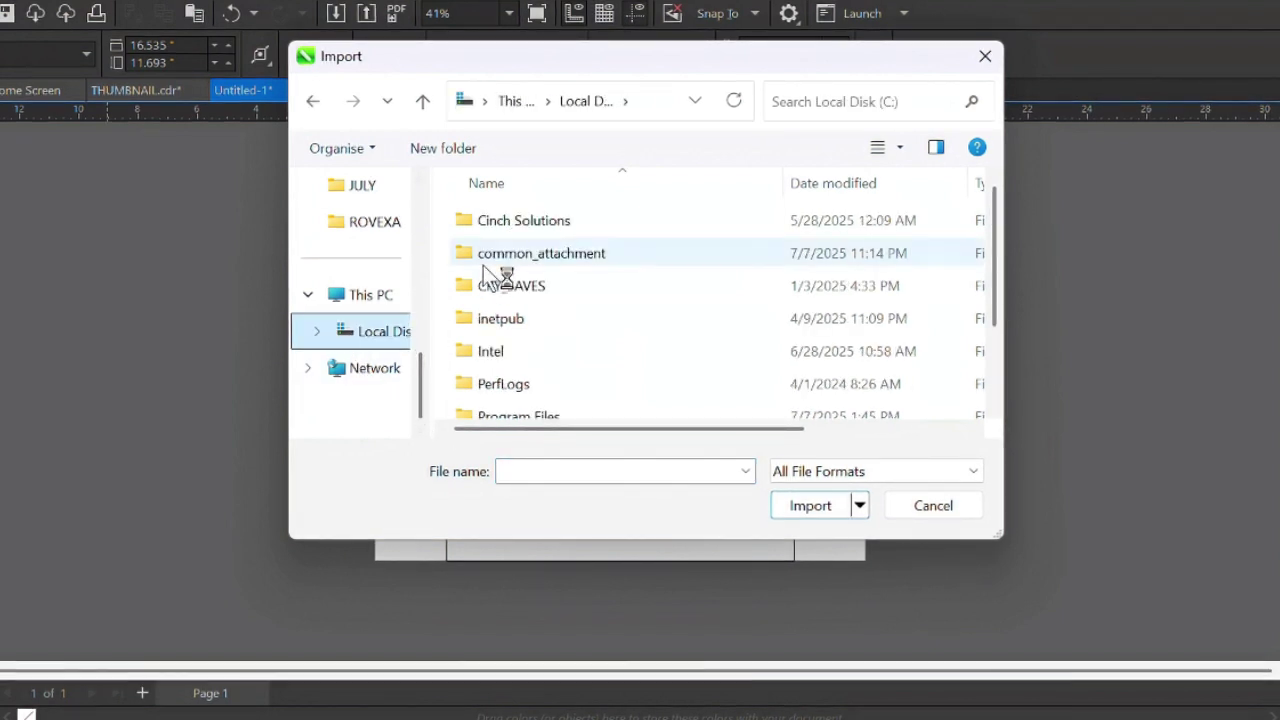
scroll(364, 266, "up", 5)
left_click(314, 384)
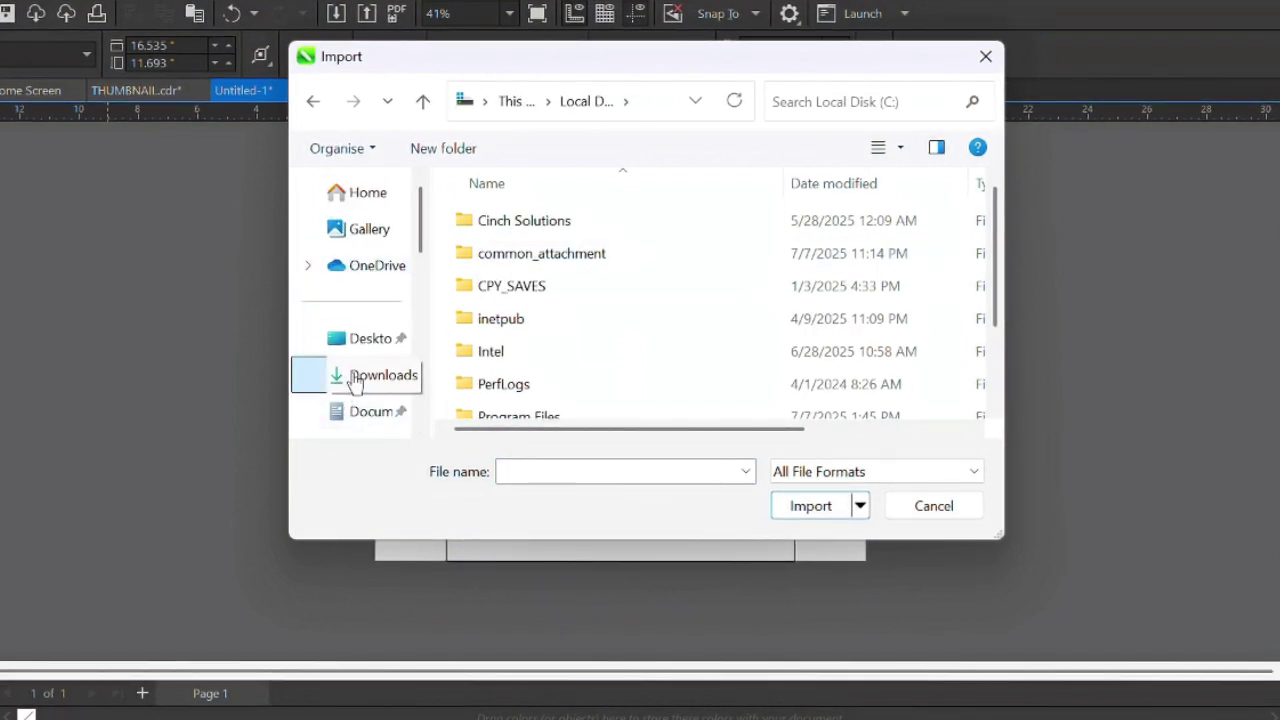
Import the two Photoroom cutouts, placing the seated woman about 14.6 in wide beside the page and the other woman about 7.1 in wide opposite
left_click_drag(634, 297, 634, 253)
left_click(818, 510)
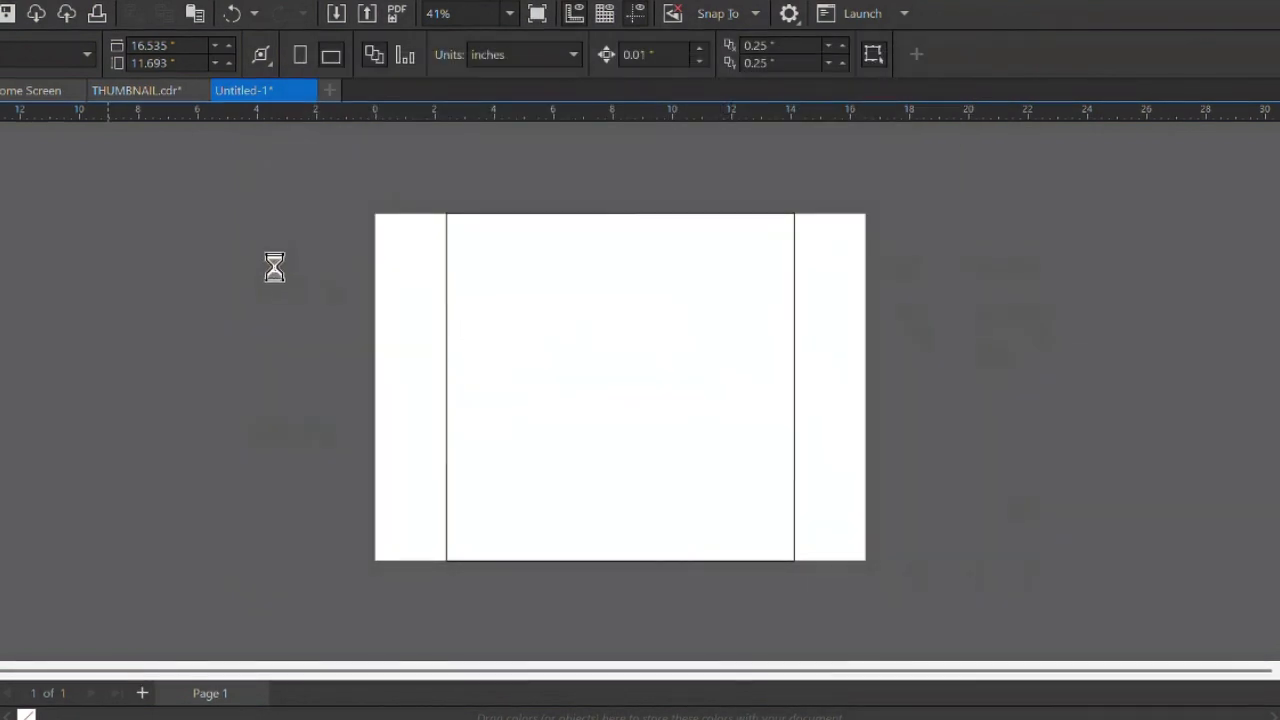
left_click_drag(43, 186, 464, 573)
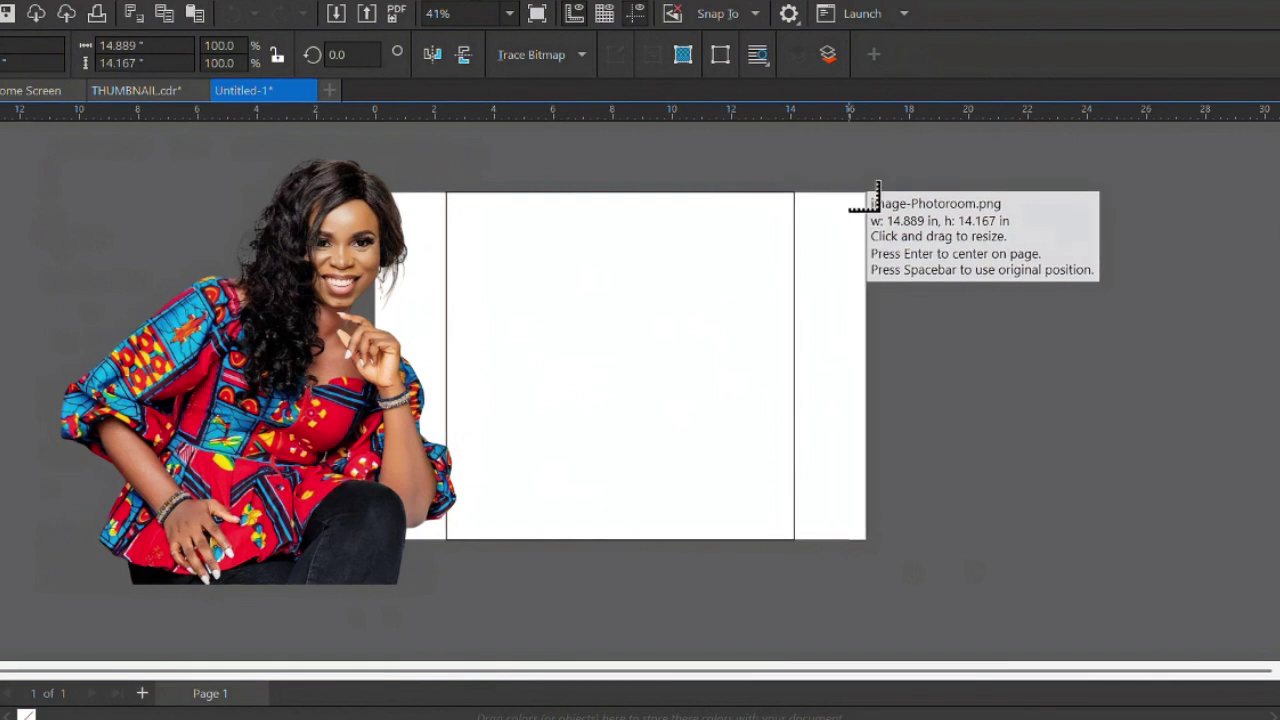
left_click_drag(848, 181, 1063, 600)
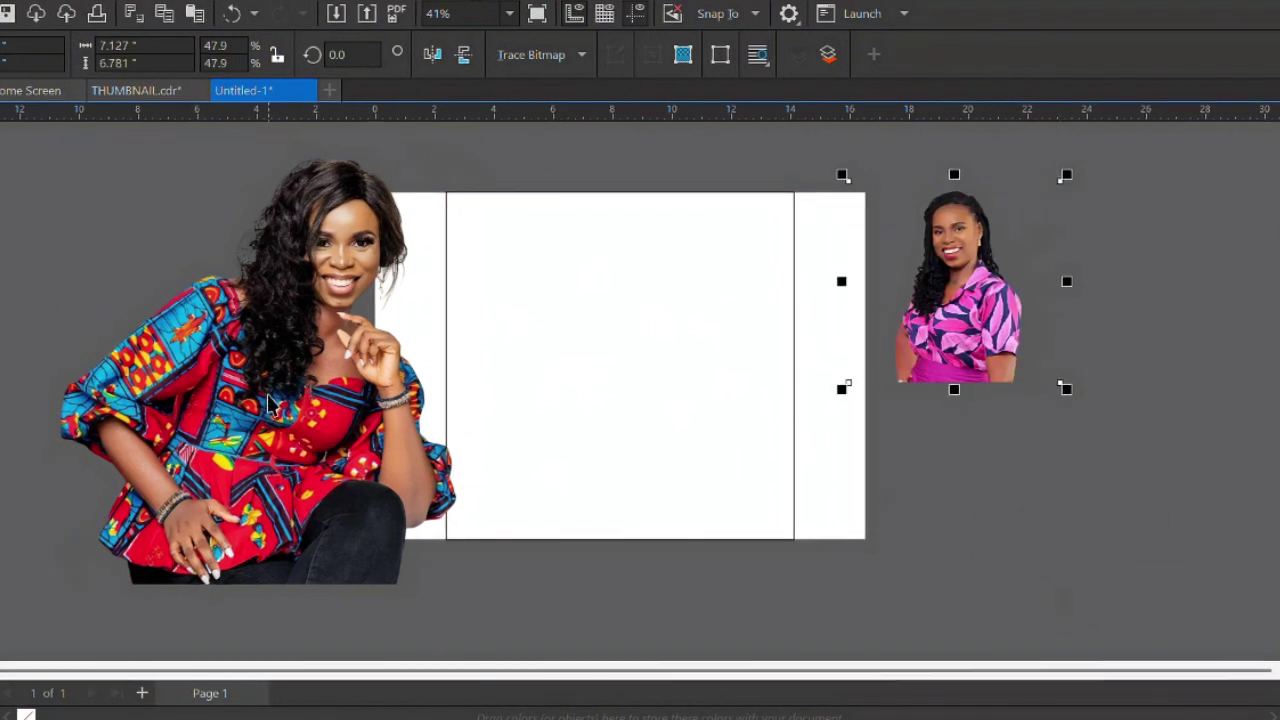
Add the colors of both women's cutout photos to the document palette
left_click_drag(370, 400, 25, 714)
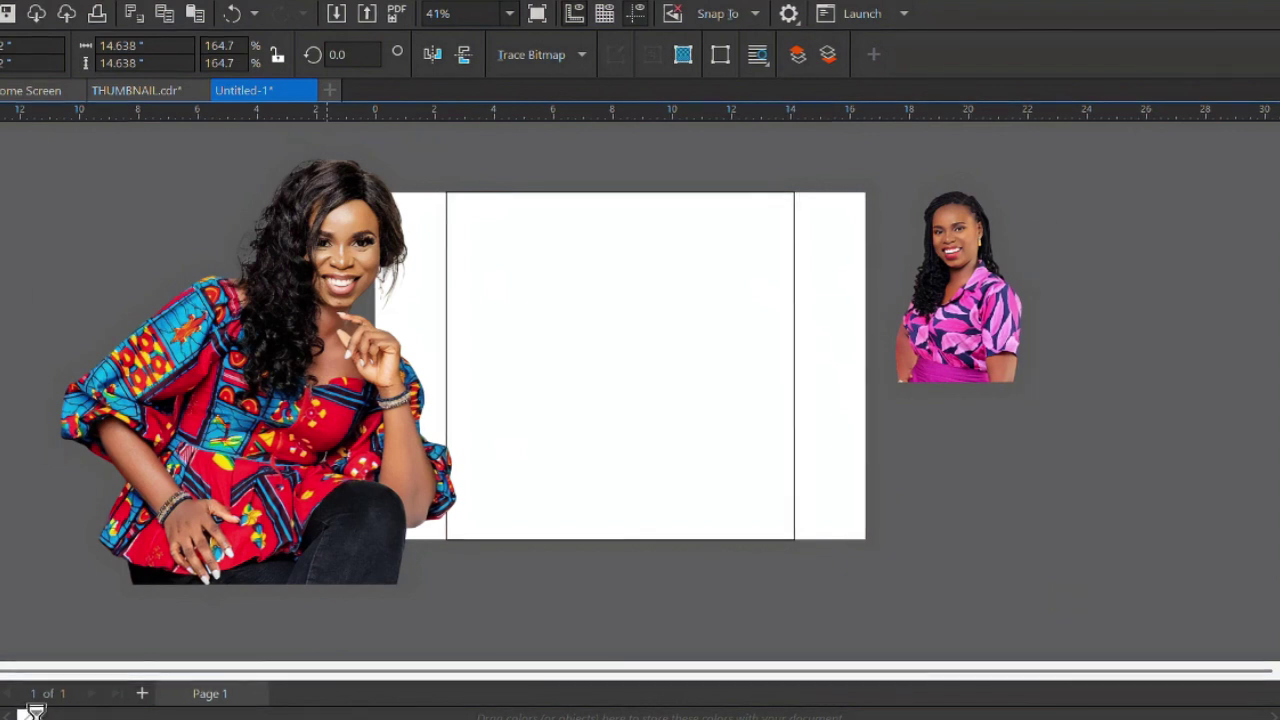
left_click(845, 642)
left_click(1058, 275)
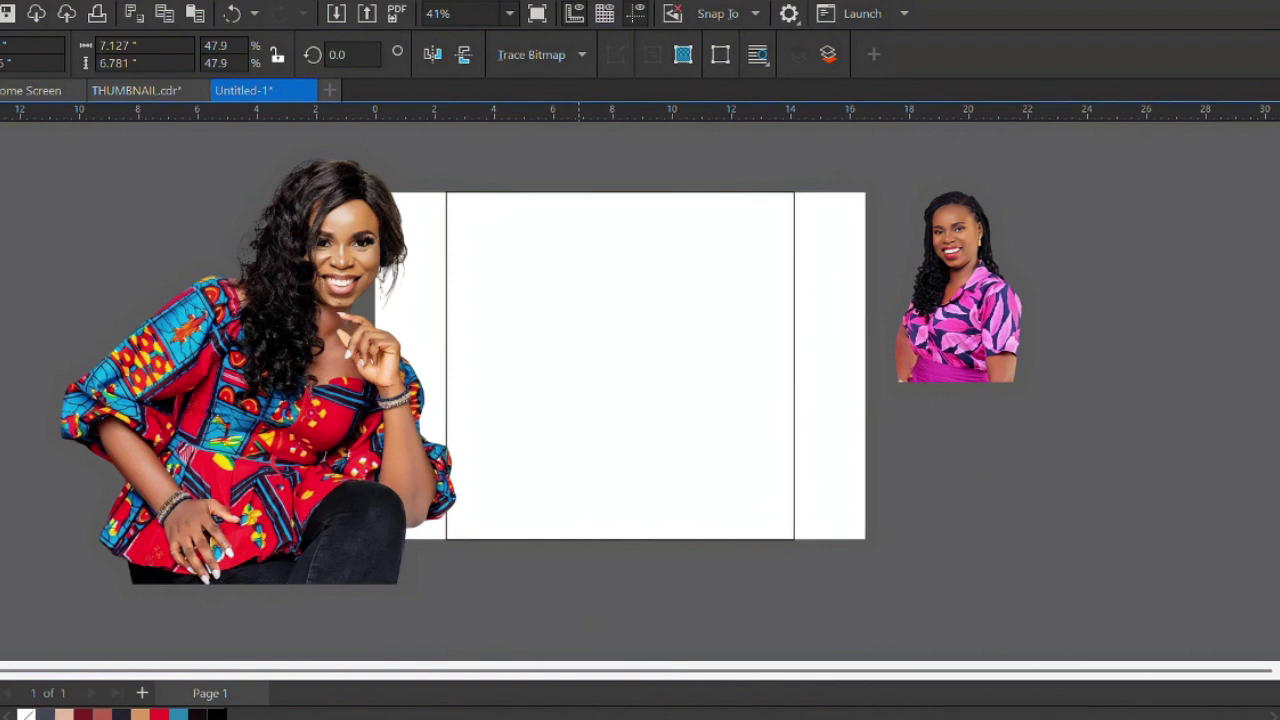
left_click(860, 653)
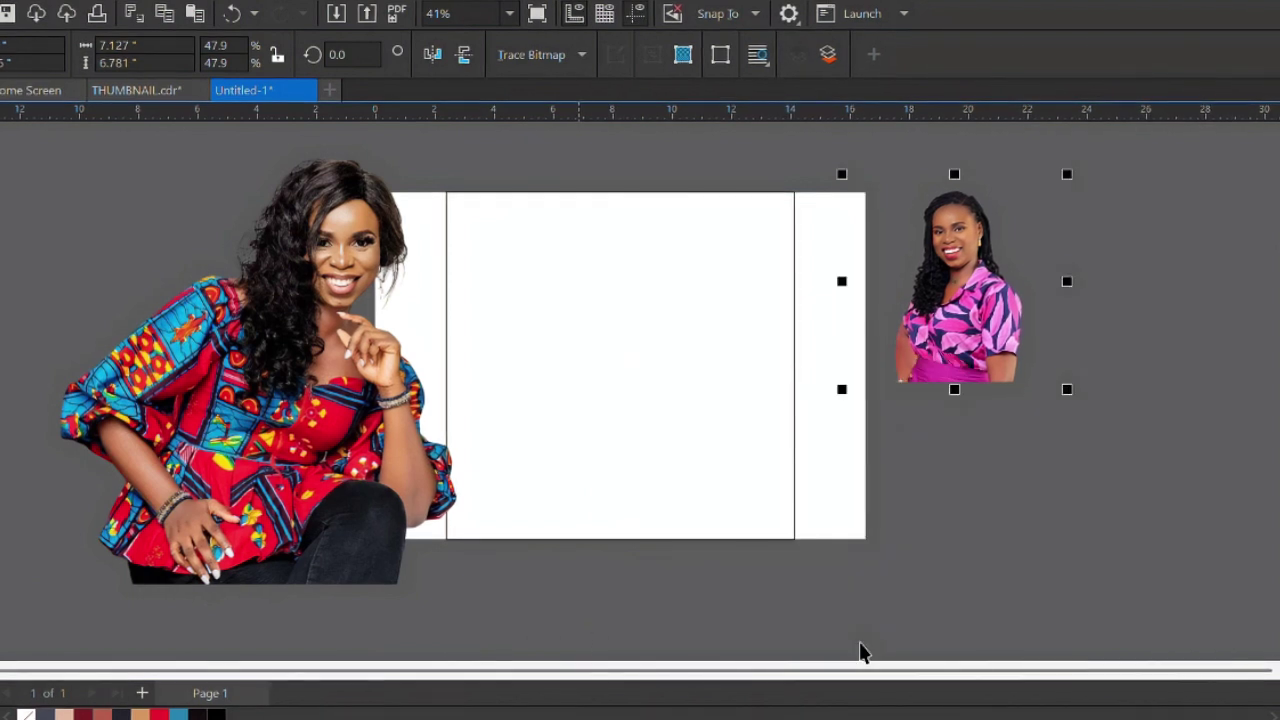
left_click(612, 372)
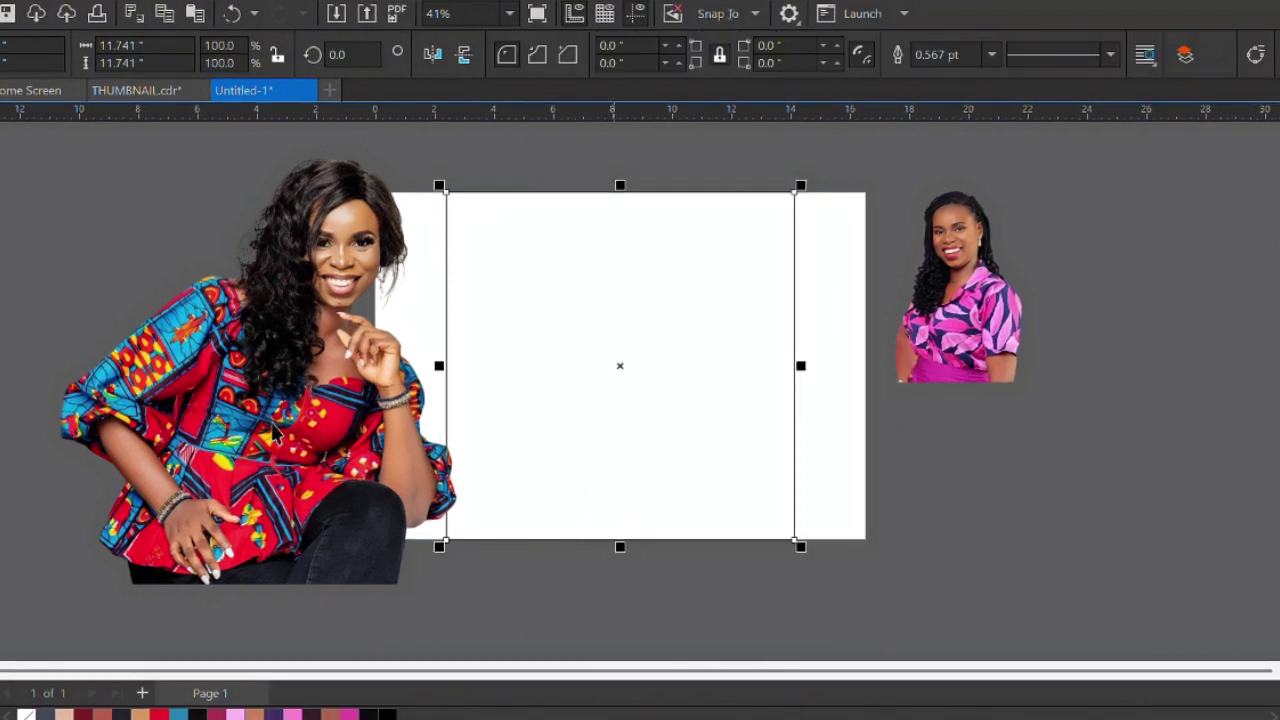
Shrink the seated woman's cutout to about 9.3 in and move it clear of the page
left_click(340, 432)
scroll(340, 432, "down", 1)
left_click_drag(452, 222, 420, 270)
left_click_drag(330, 430, 239, 456)
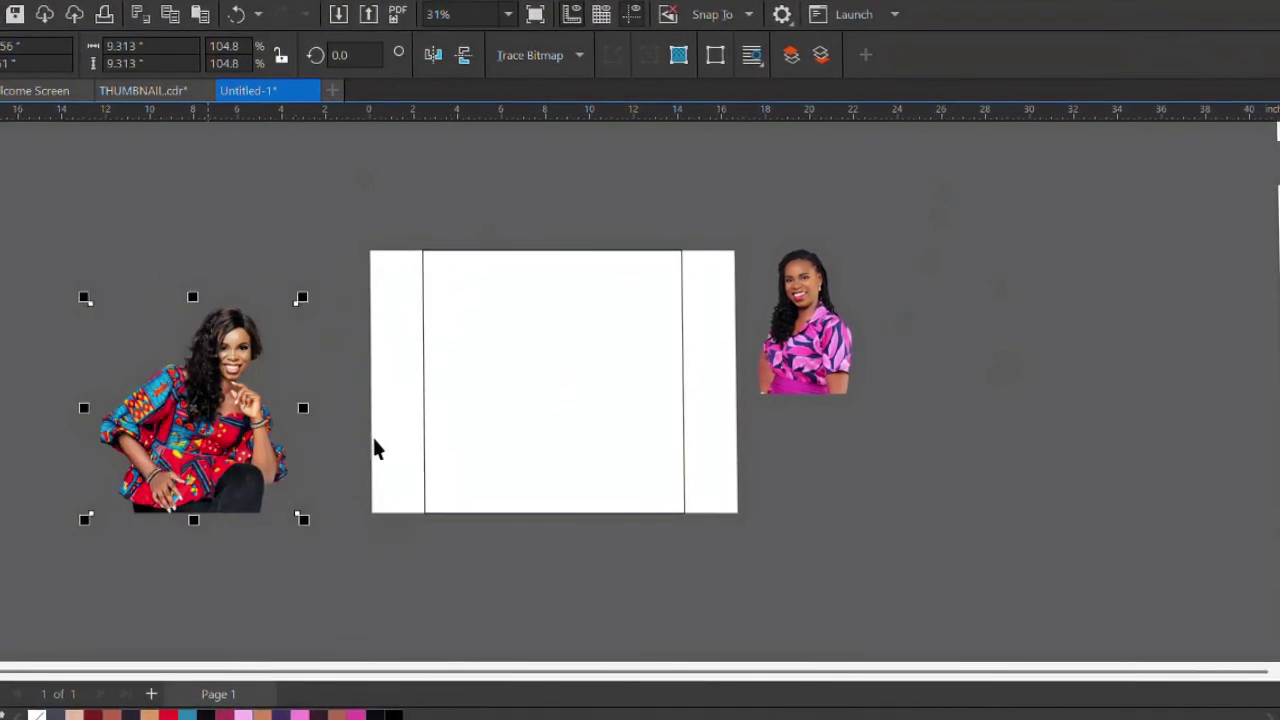
Set the page's square to 4 in wide and 5 in high, and scale it up proportionally to about 12 × 15 in
scroll(714, 346, "up", 1)
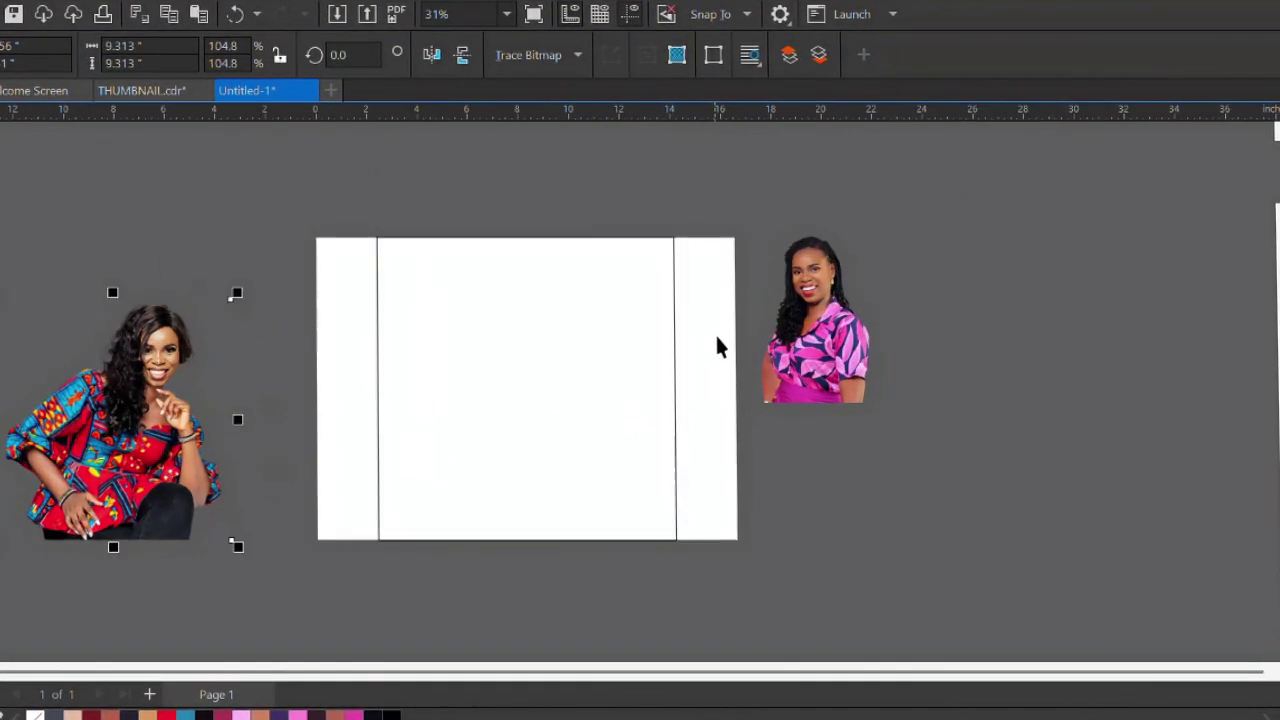
scroll(700, 347, "down", 2)
scroll(577, 391, "up", 1)
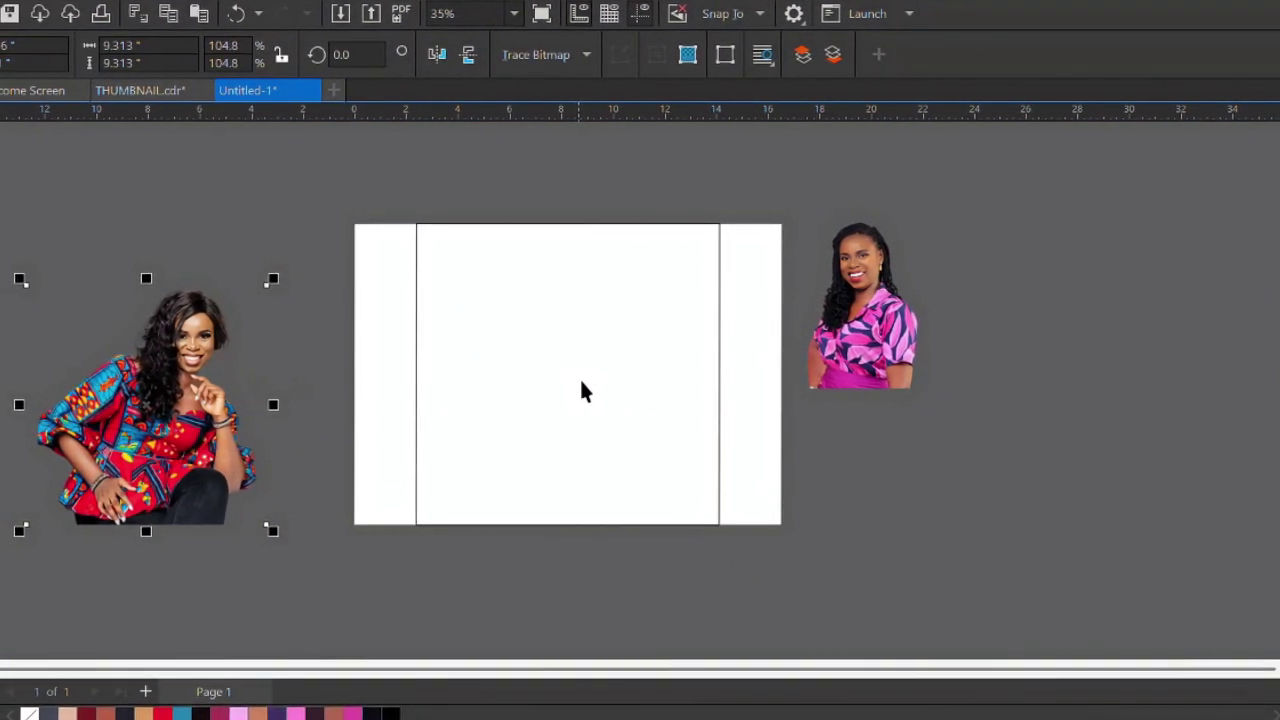
scroll(578, 391, "up", 1)
scroll(578, 385, "up", 1)
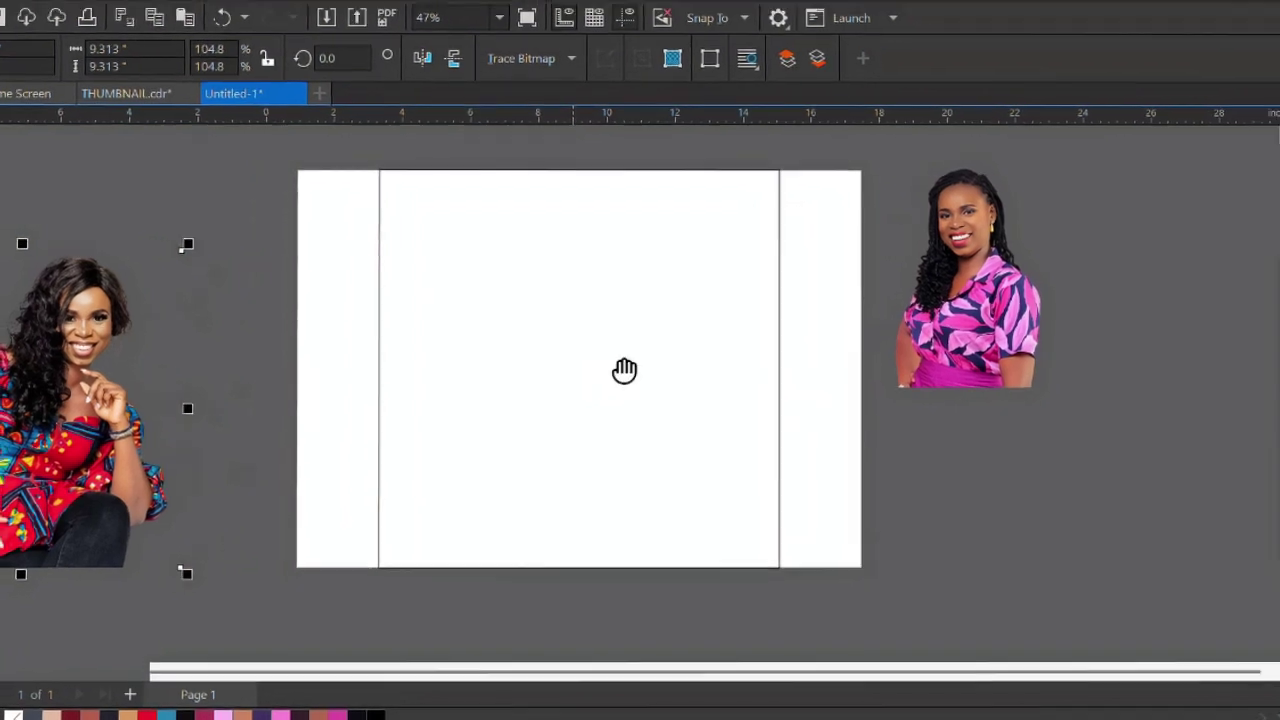
left_click(613, 378)
mouse_move(790, 166)
left_mouse_down()
mouse_move(812, 180)
mouse_move(796, 176)
left_mouse_up()
scroll(496, 443, "down", 1)
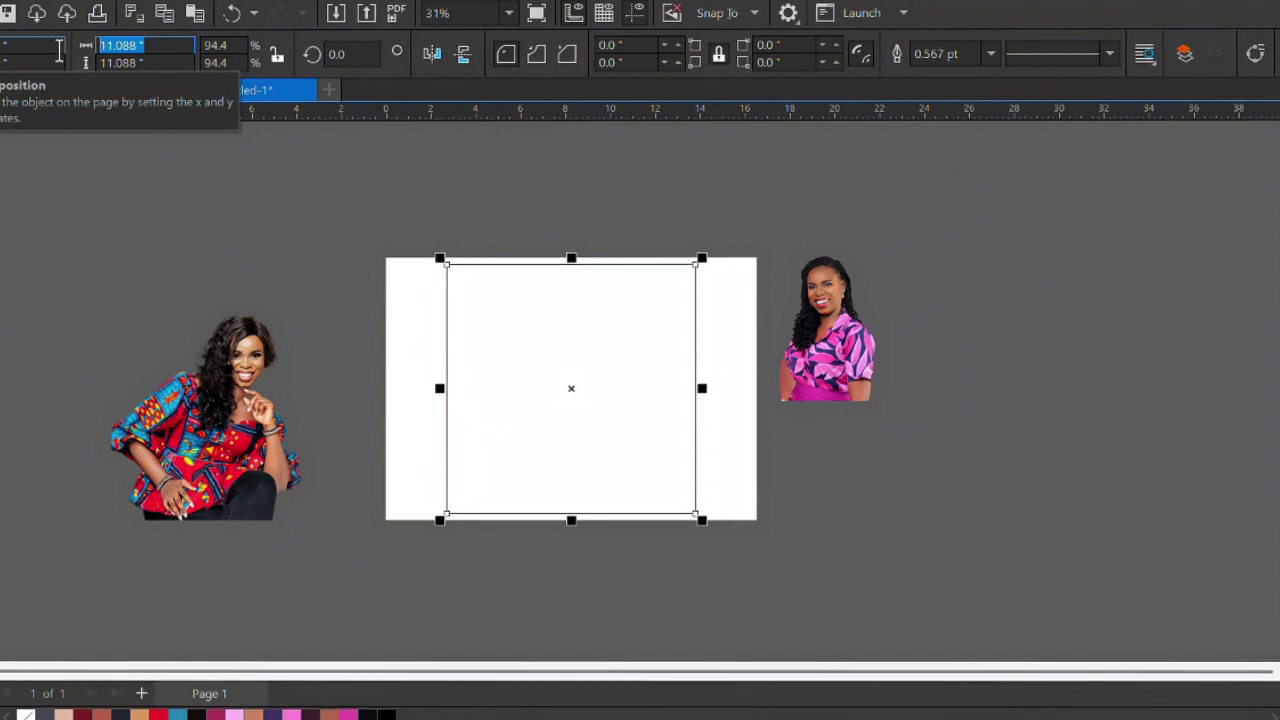
type("4")
key("Tab")
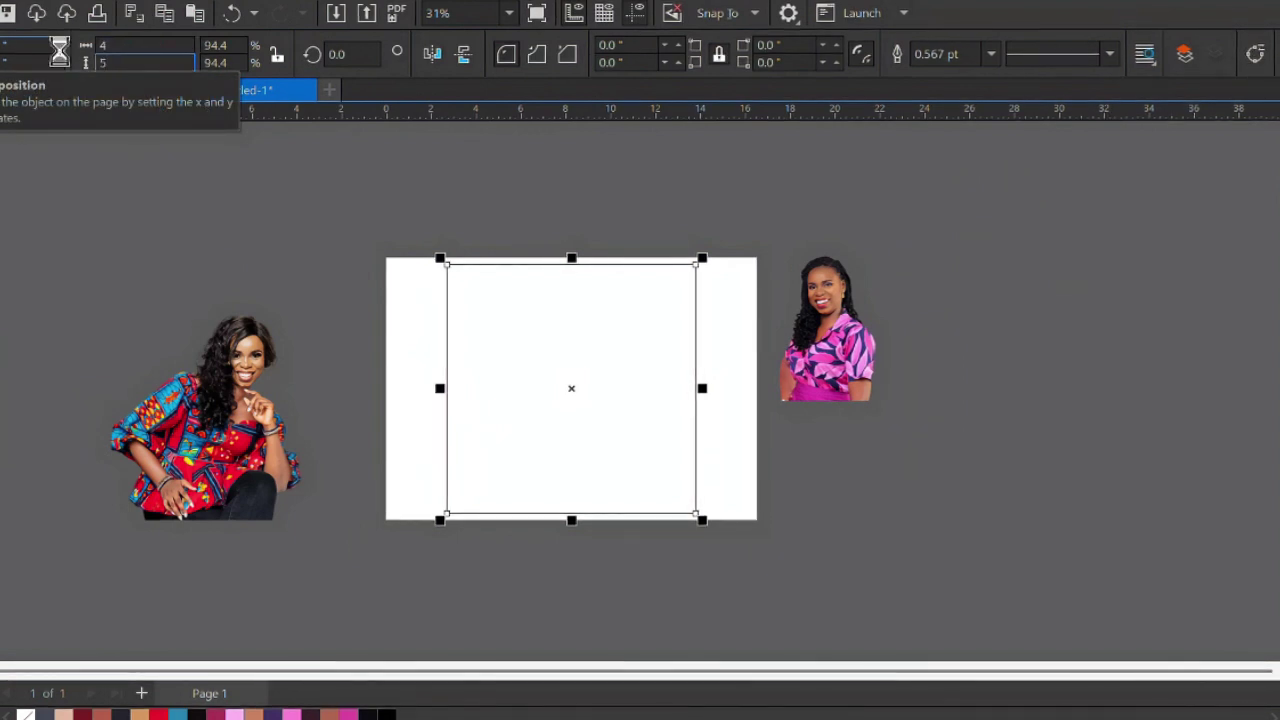
type("5")
key("Return")
left_click_drag(624, 327, 715, 219)
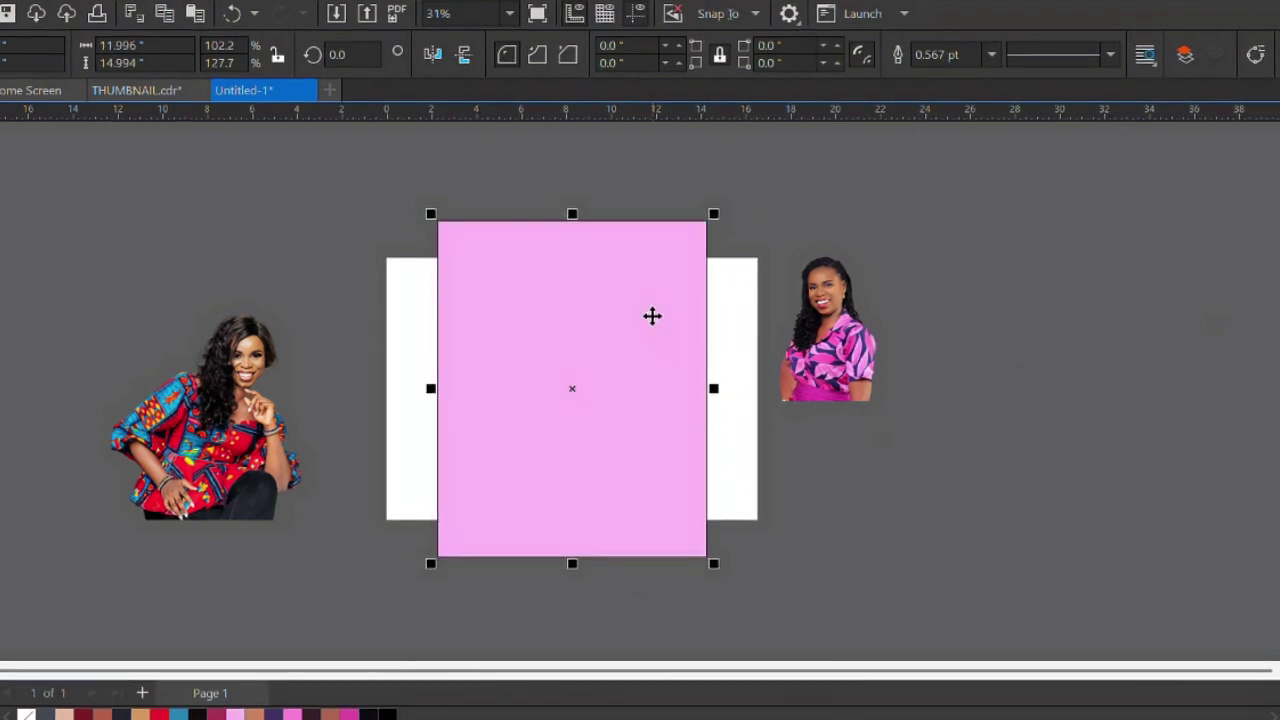
Apply a diagonal linear gradient across the light pink rectangle, extend its end past the upper-right corner and set the end color to #FFD4D8
key("g")
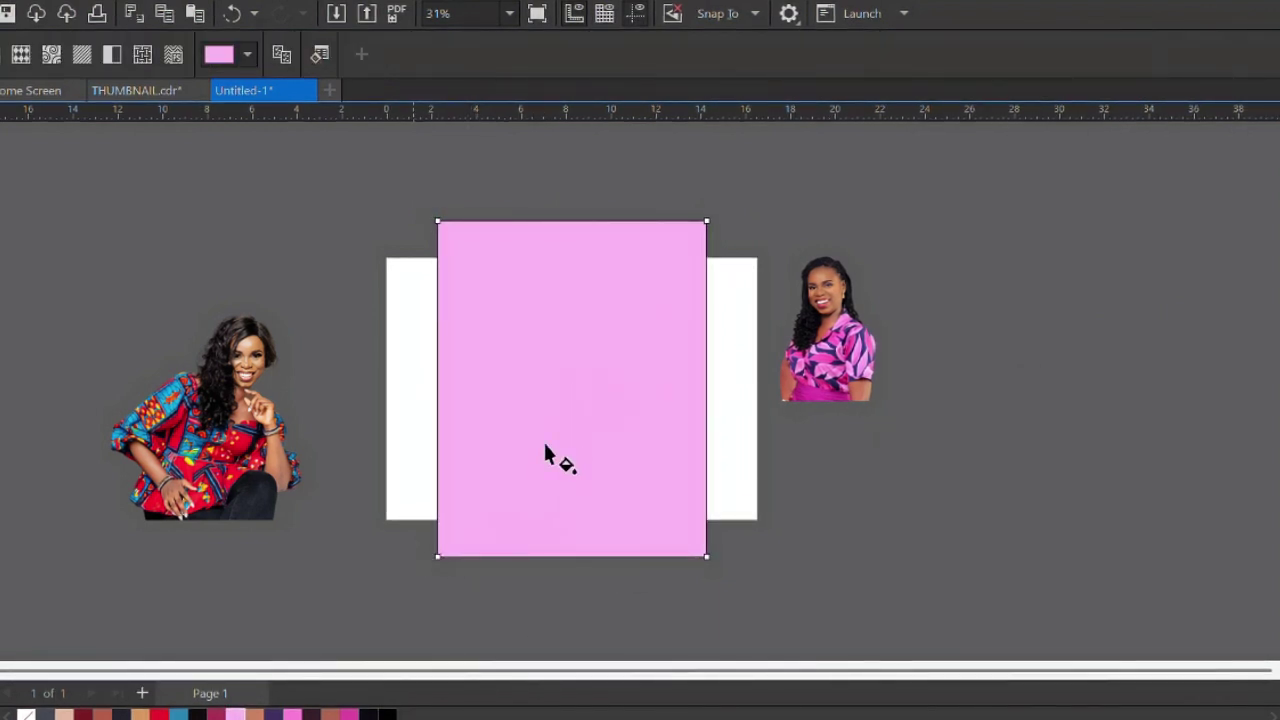
left_click_drag(414, 546, 745, 267)
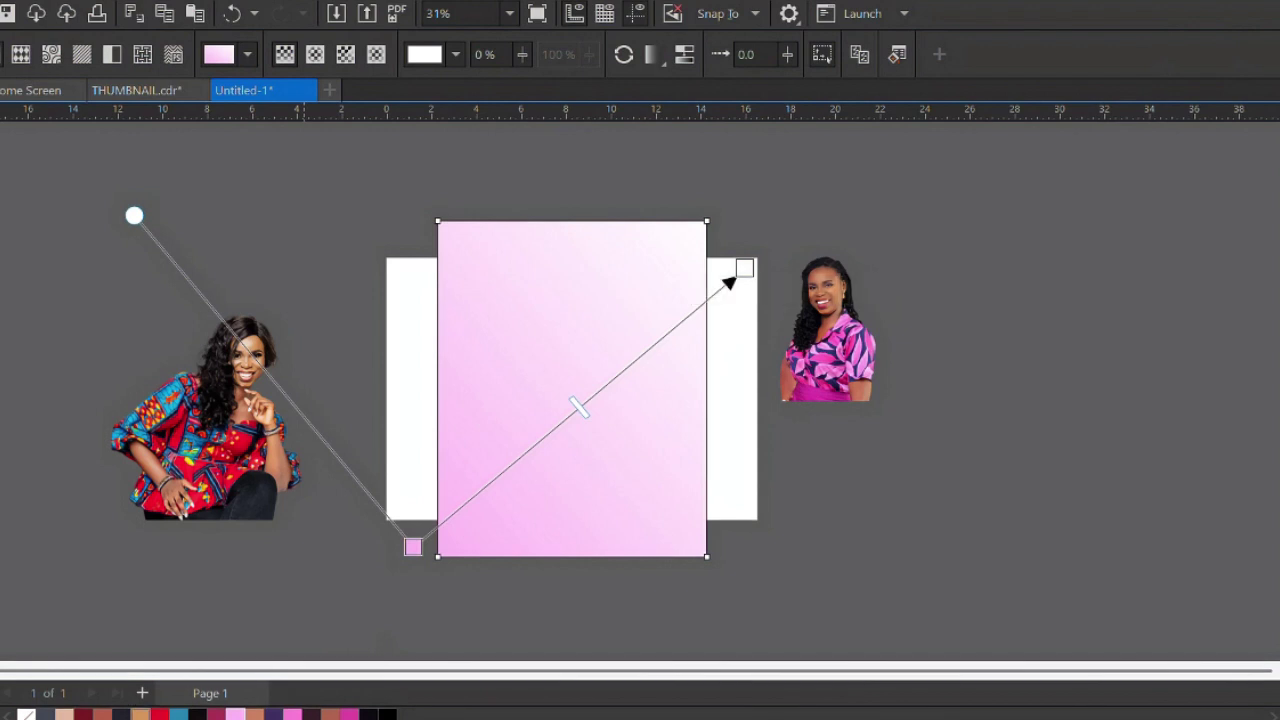
left_click(159, 714)
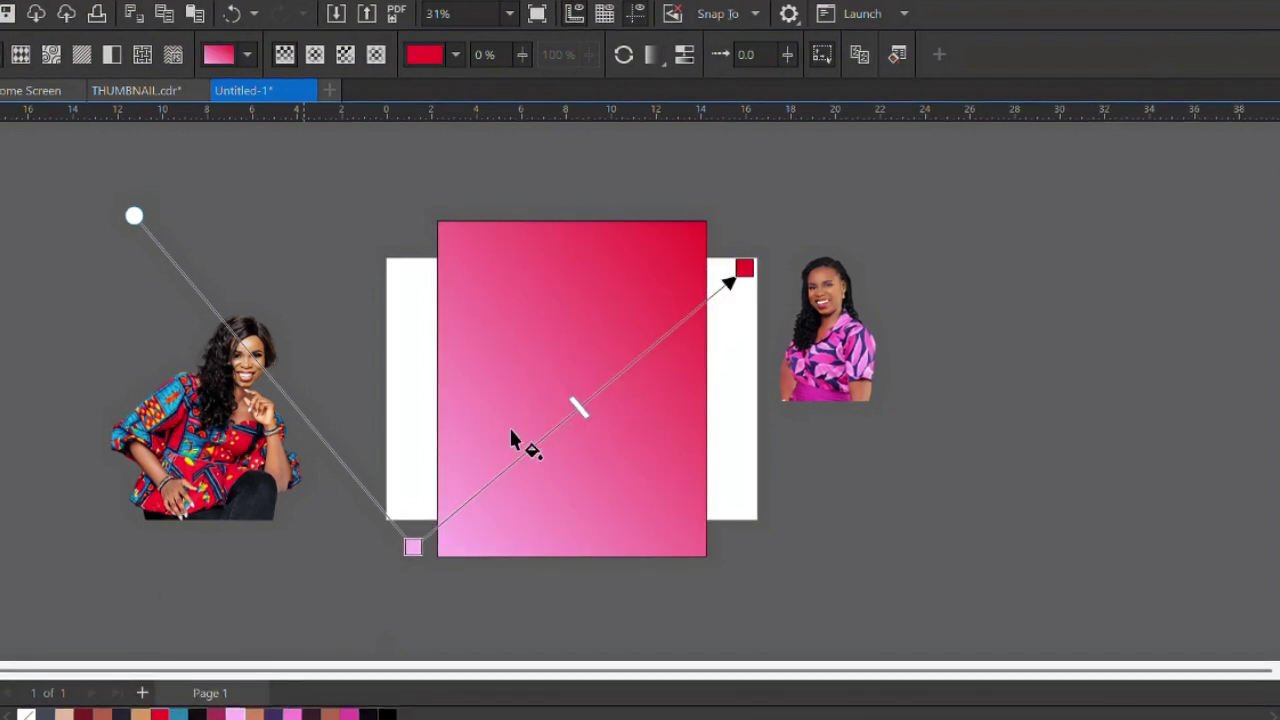
left_click_drag(750, 265, 790, 224)
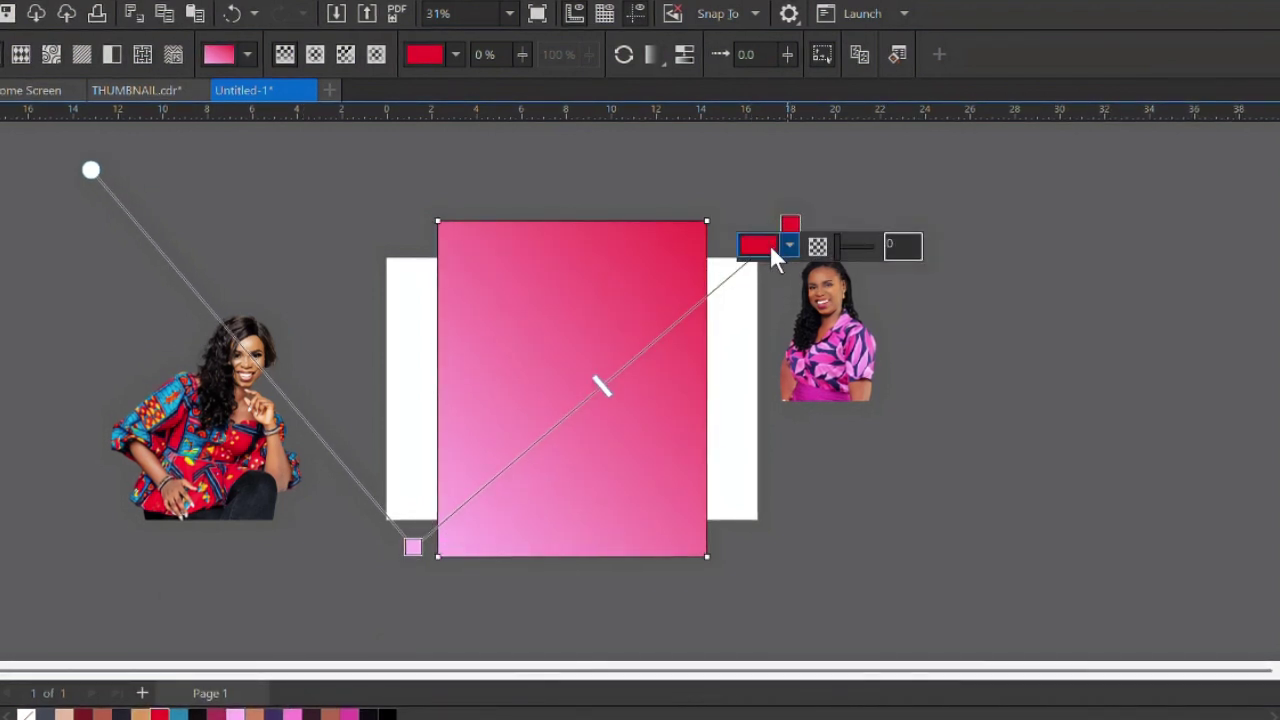
left_click(769, 245)
left_click(761, 289)
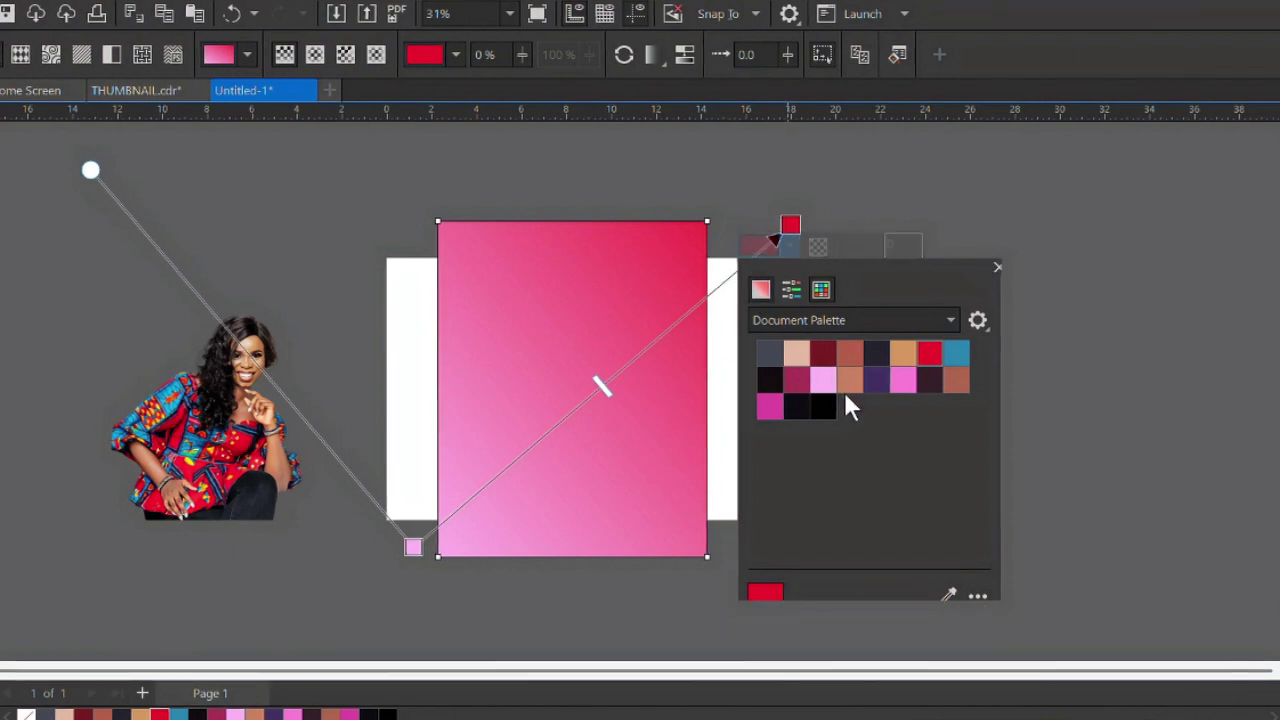
left_click(779, 346)
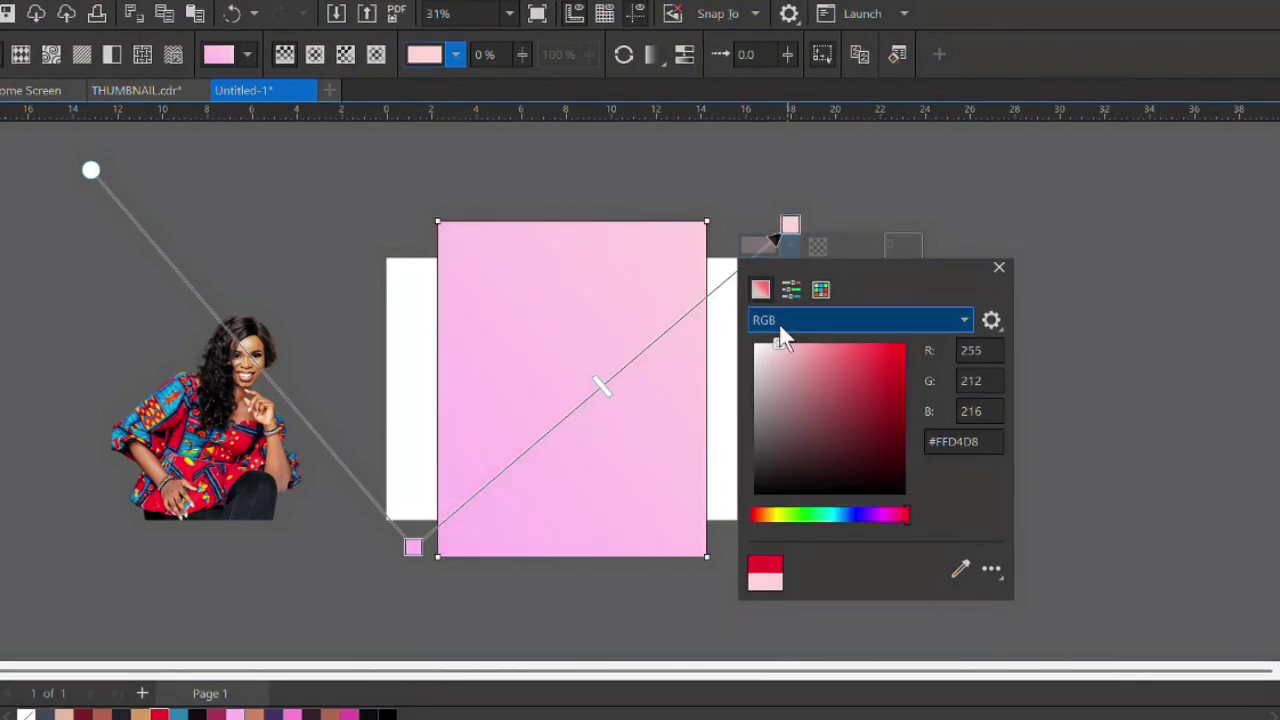
left_click(998, 267)
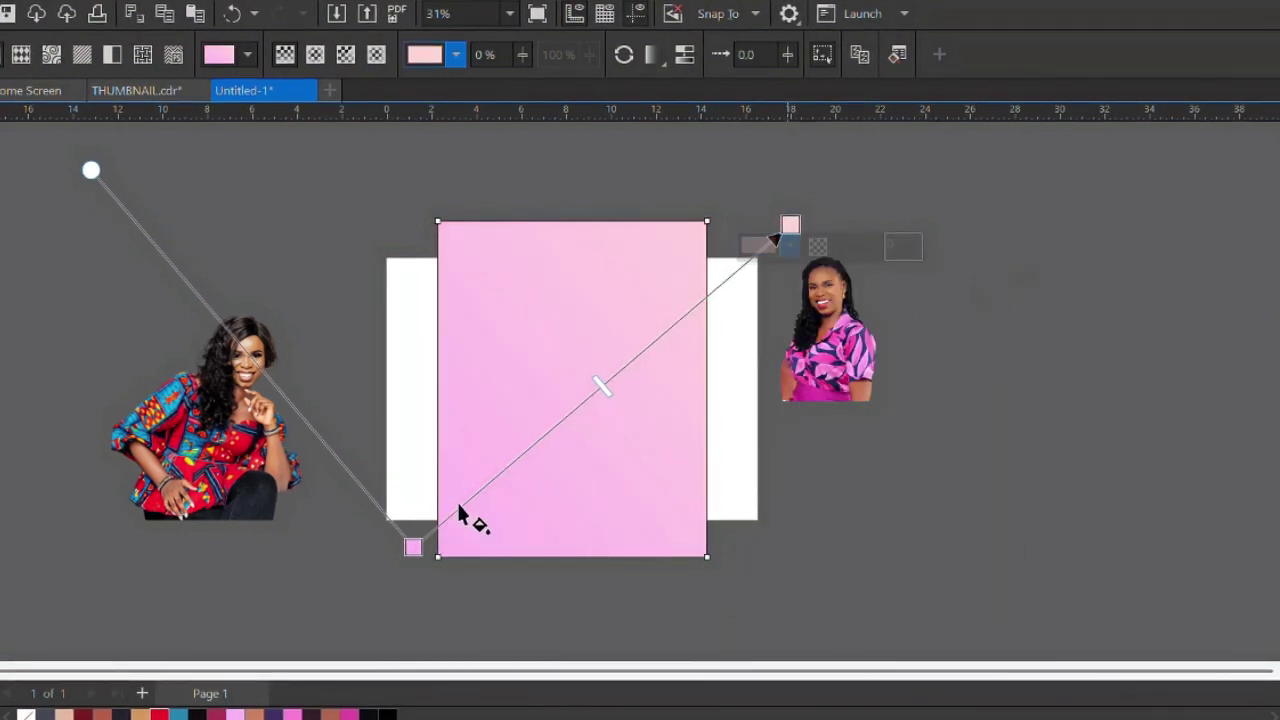
Set the gradient's lower-left color node to the very pale pink #FFF2FD
left_click(413, 546)
left_click(416, 566)
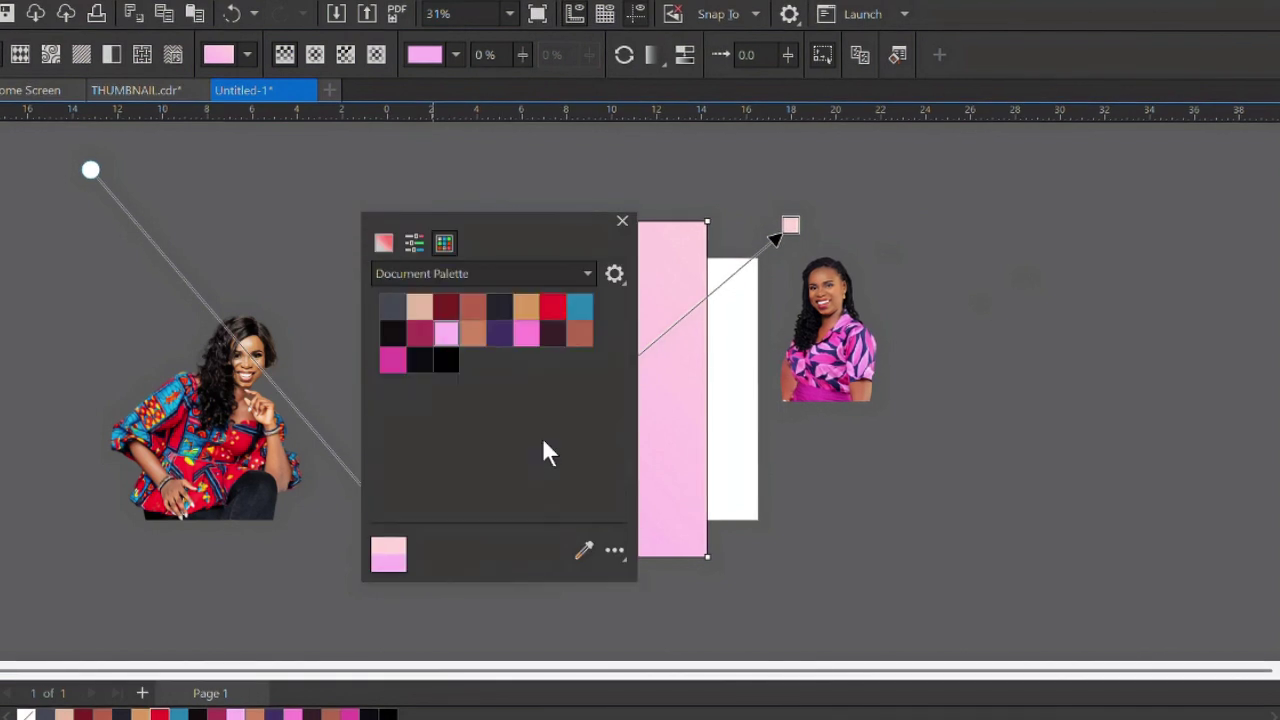
left_click(394, 242)
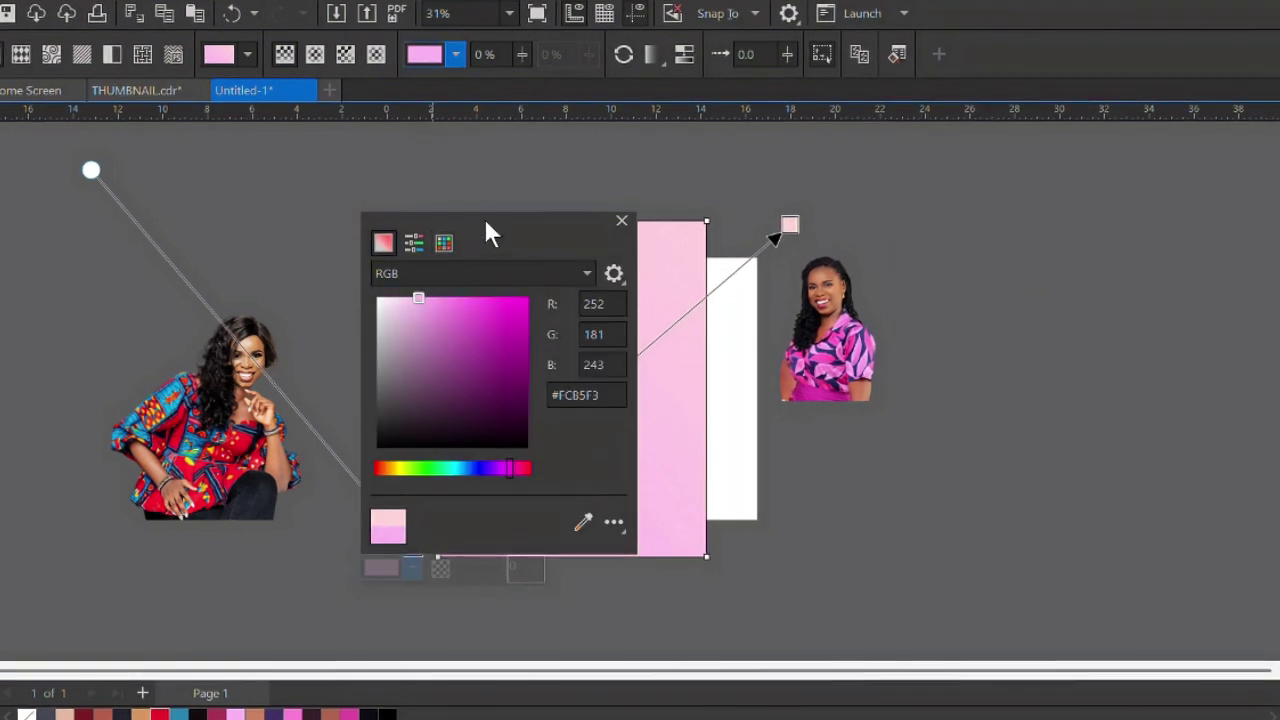
mouse_move(484, 220)
left_mouse_down()
mouse_move(913, 203)
mouse_move(1000, 223)
left_mouse_up()
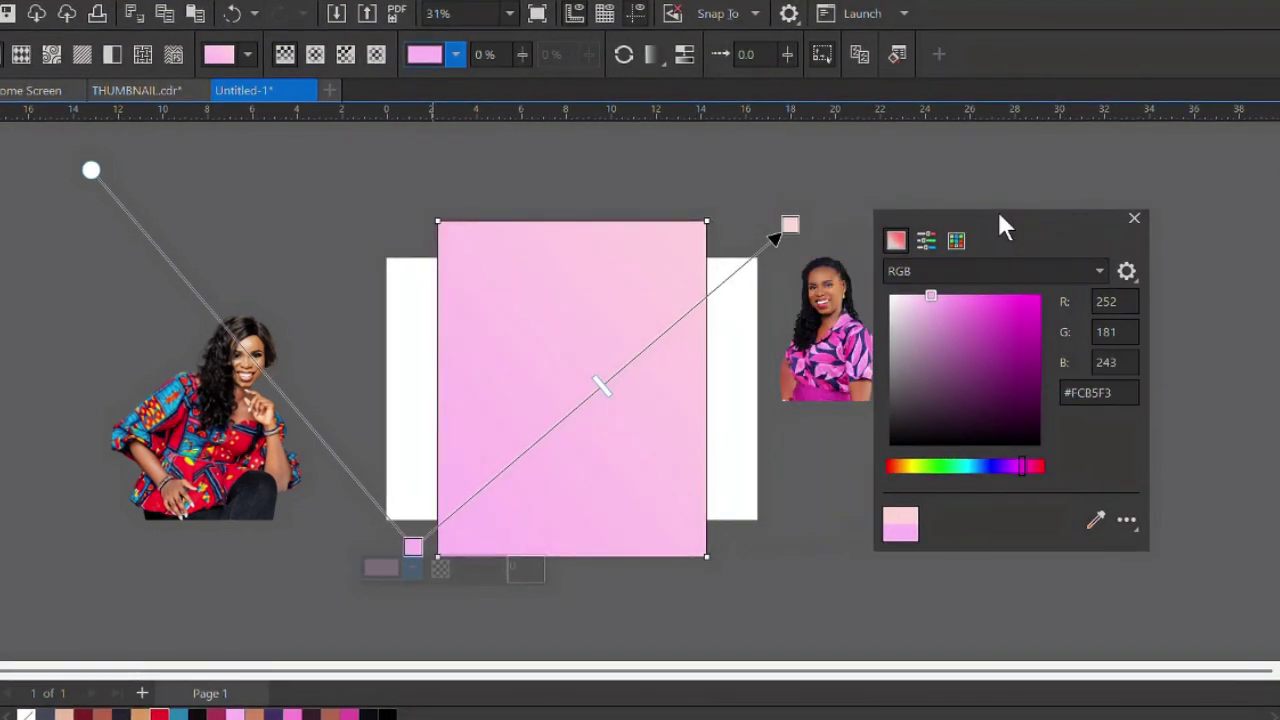
mouse_move(900, 307)
left_mouse_down()
mouse_move(903, 265)
mouse_move(889, 290)
left_mouse_up()
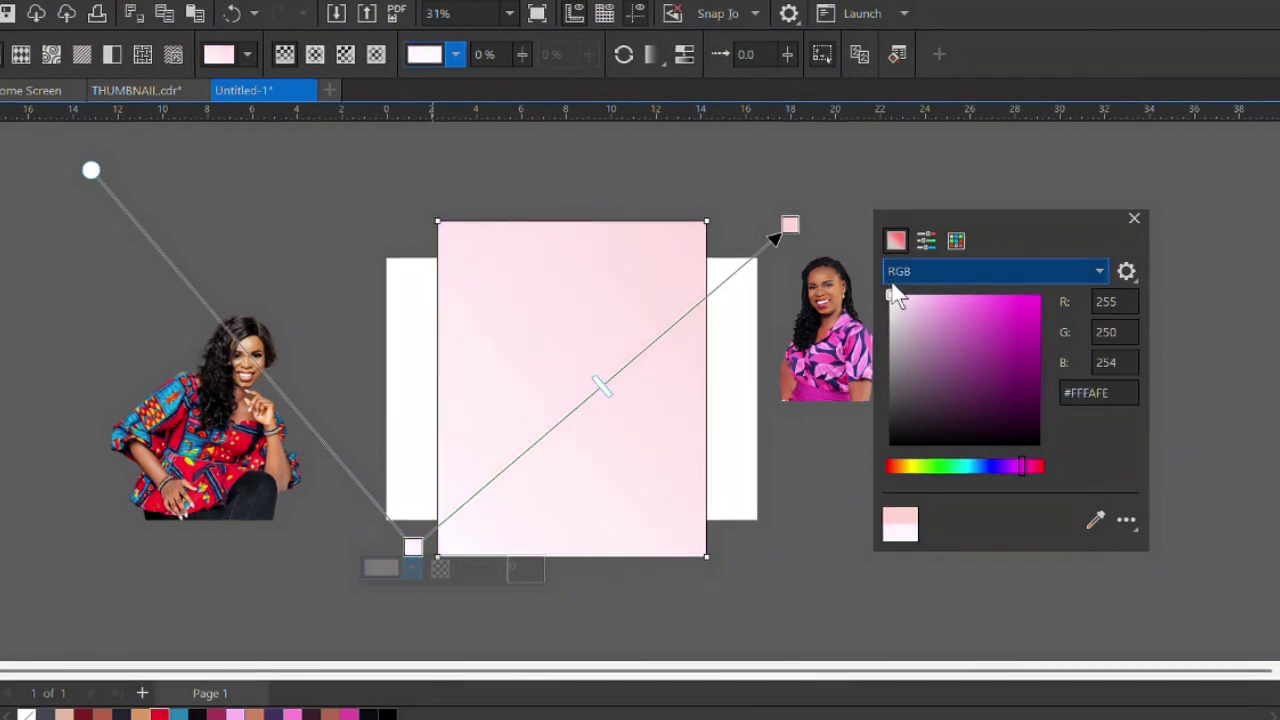
left_click(892, 297)
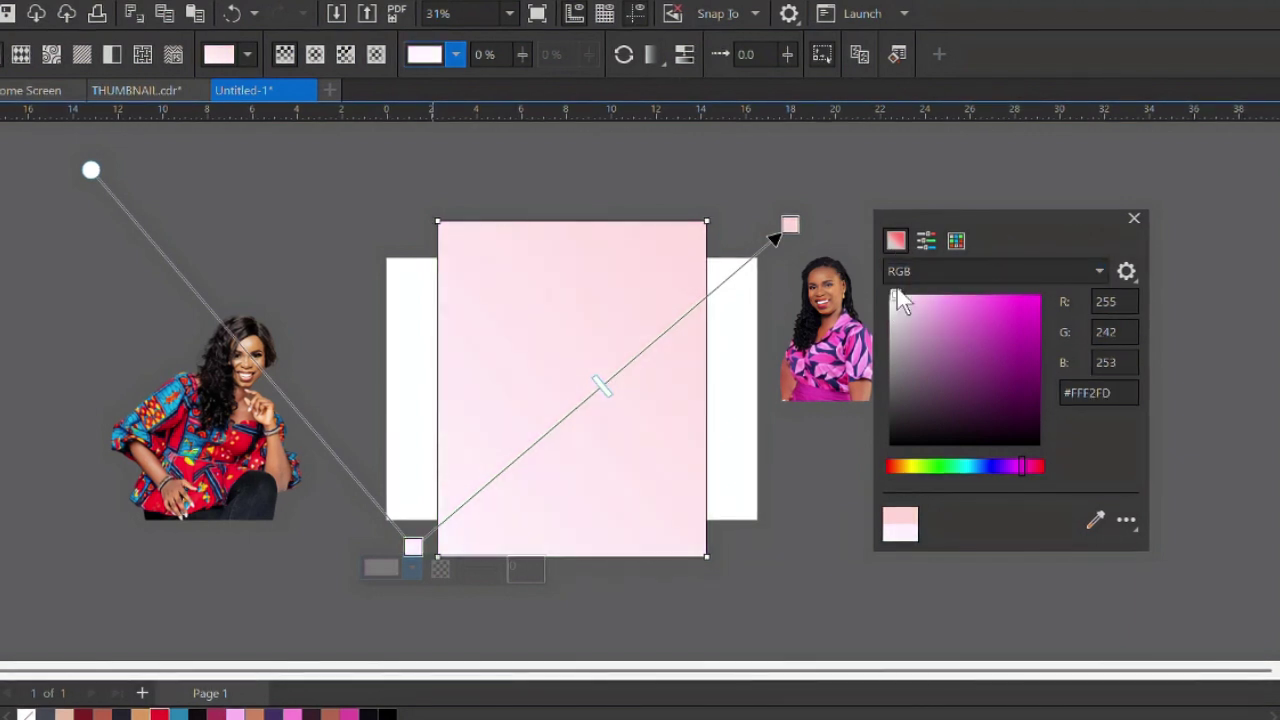
left_click(1135, 219)
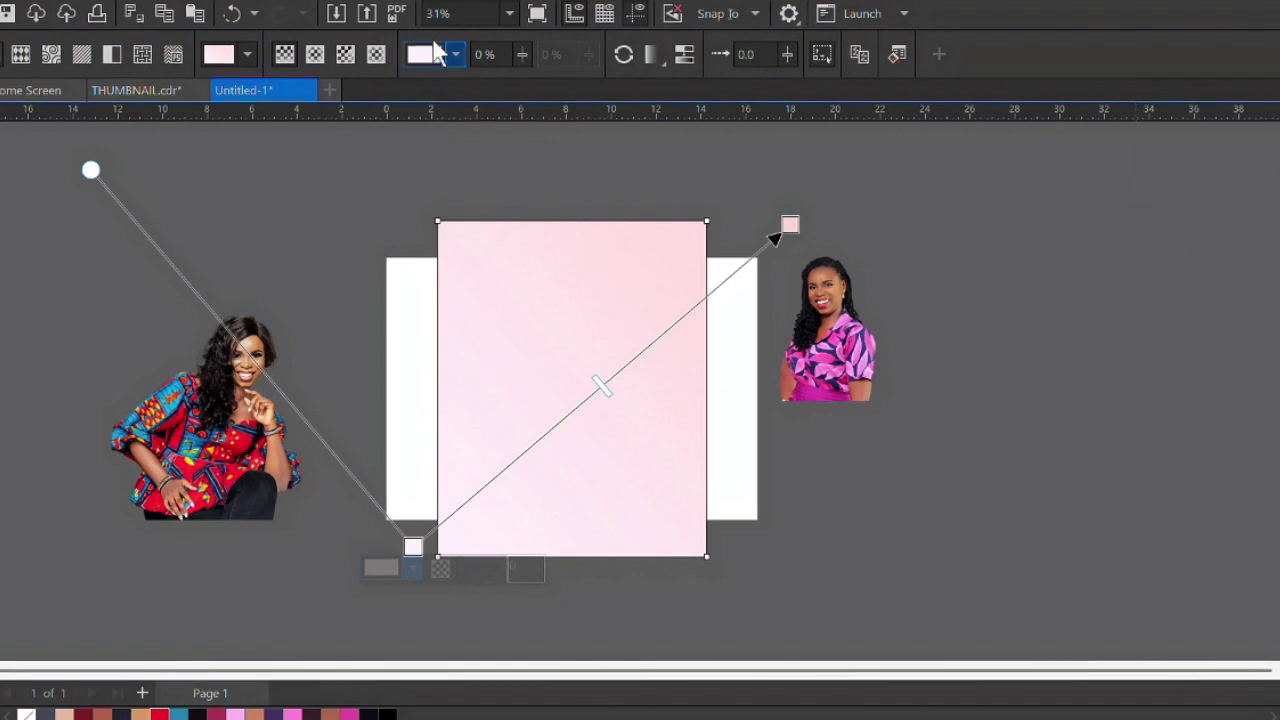
Change the rectangle's gradient to an elliptical fountain fill and reverse it so the lighter color sits at the center
left_click(315, 52)
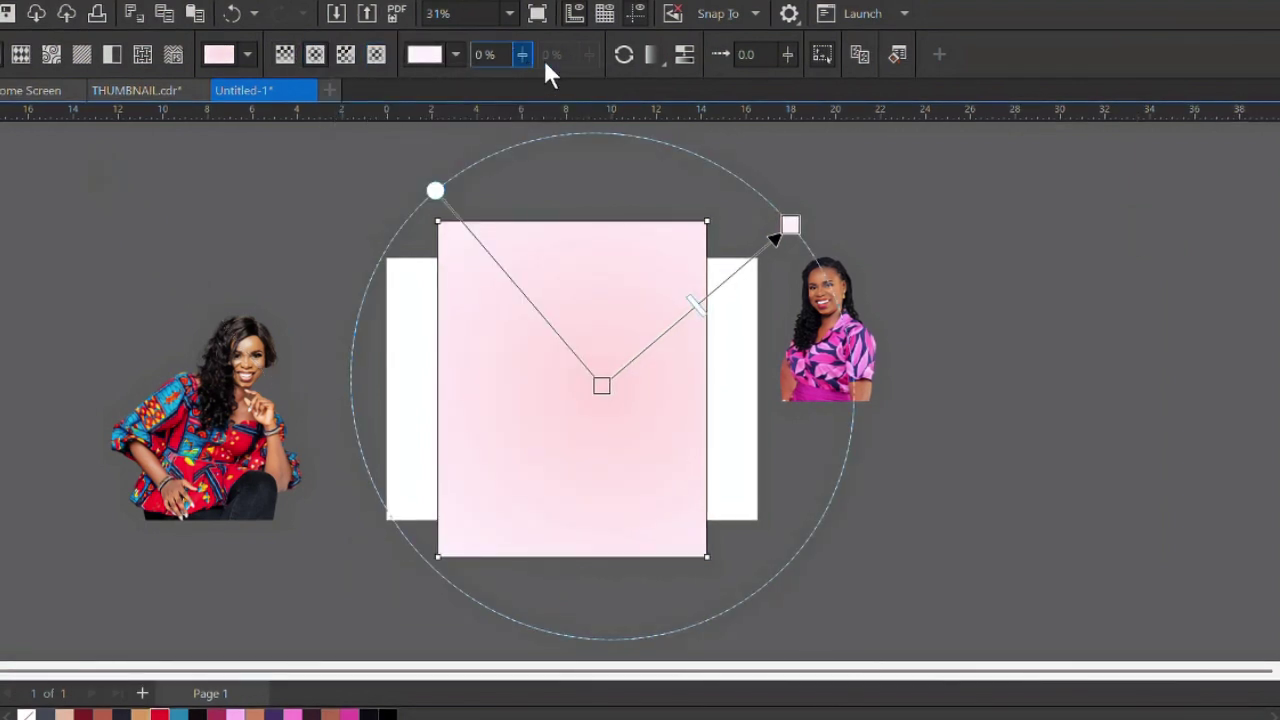
left_click(628, 54)
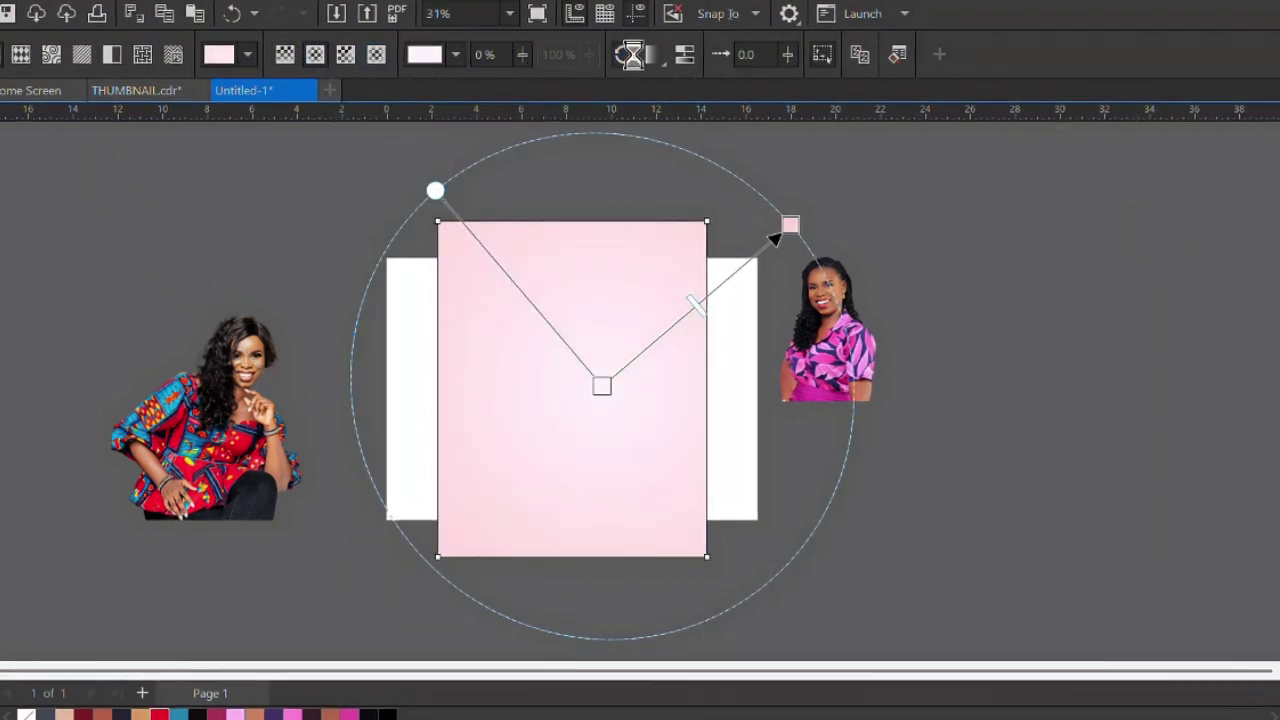
left_click(1057, 294)
Set the gradient rectangle's outline width to None
key("space")
left_click(646, 403)
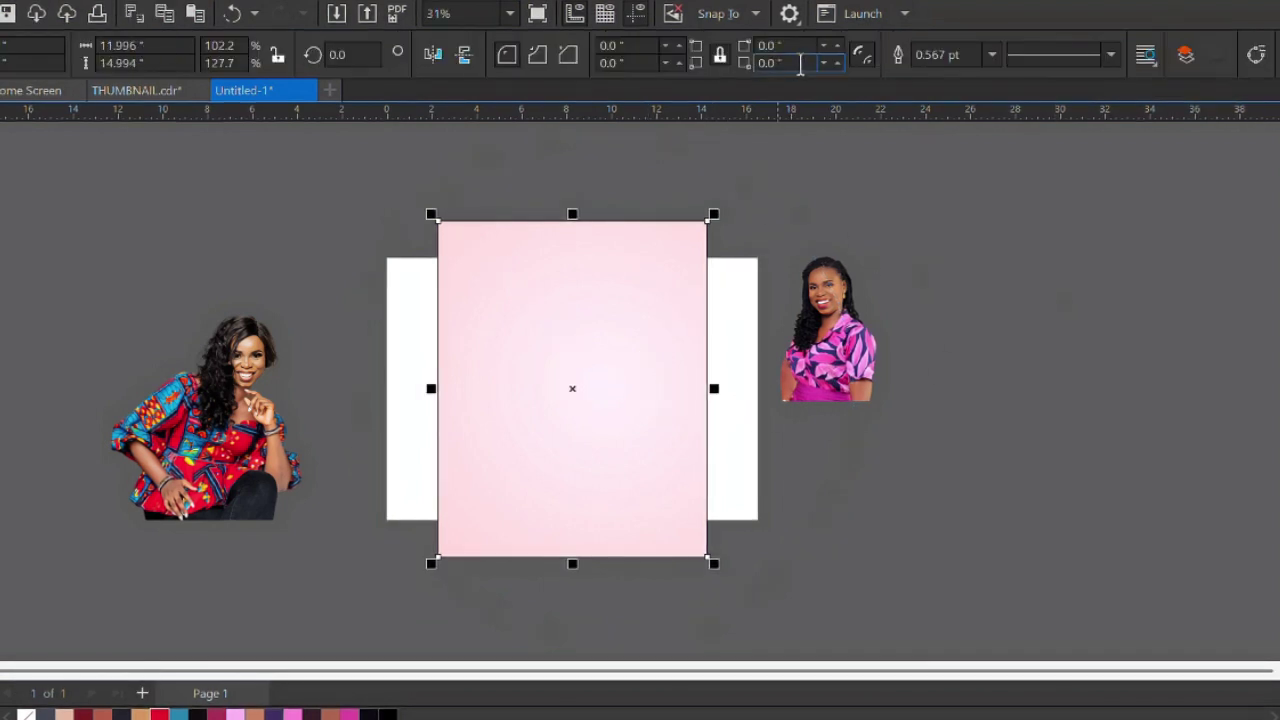
left_click(990, 50)
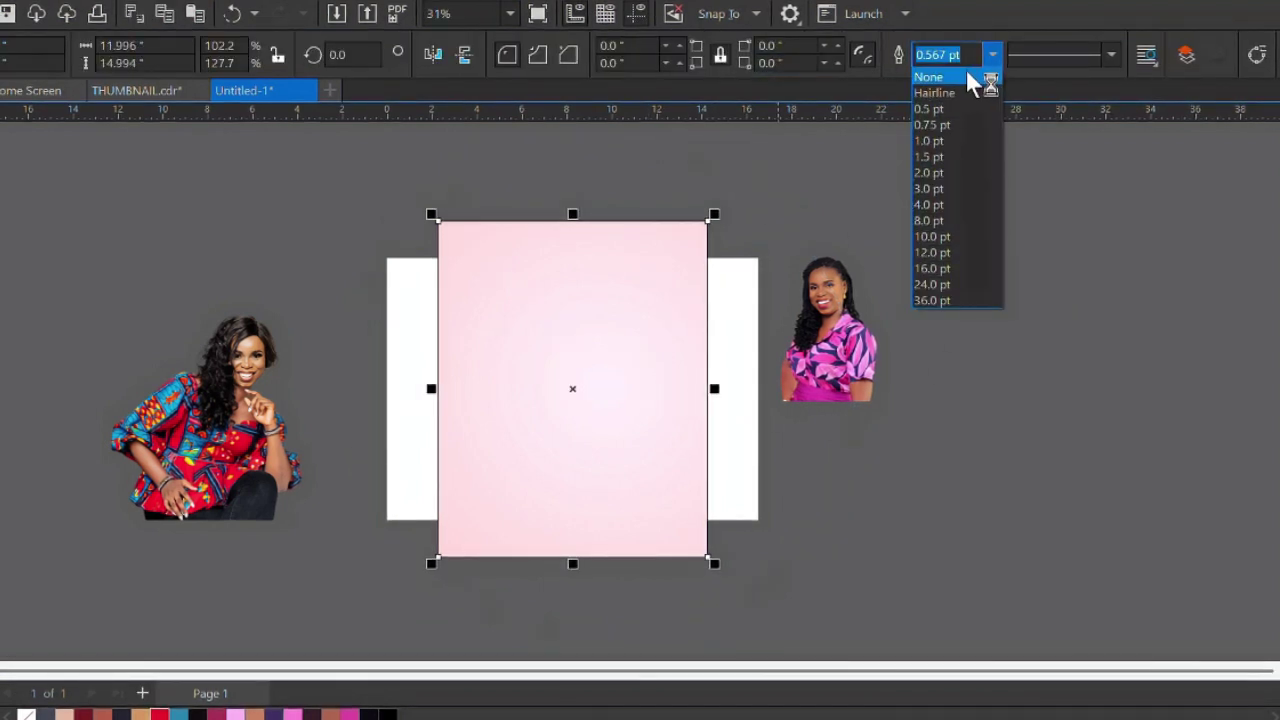
left_click(965, 68)
Move the seated woman's cutout onto the pink rectangle and enlarge it proportionally to about 11.4 in
left_click(329, 466)
left_click_drag(329, 466, 630, 378)
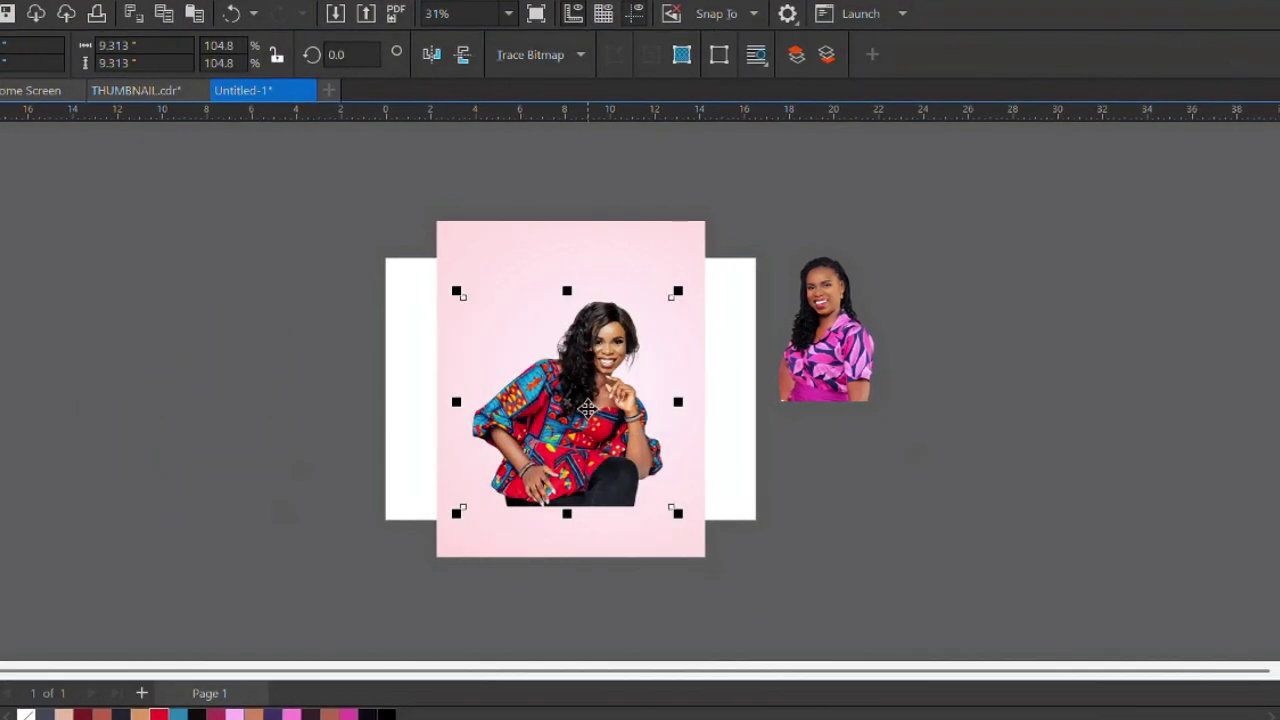
scroll(568, 425, "up", 1)
left_click_drag(711, 249, 764, 239)
key("Escape")
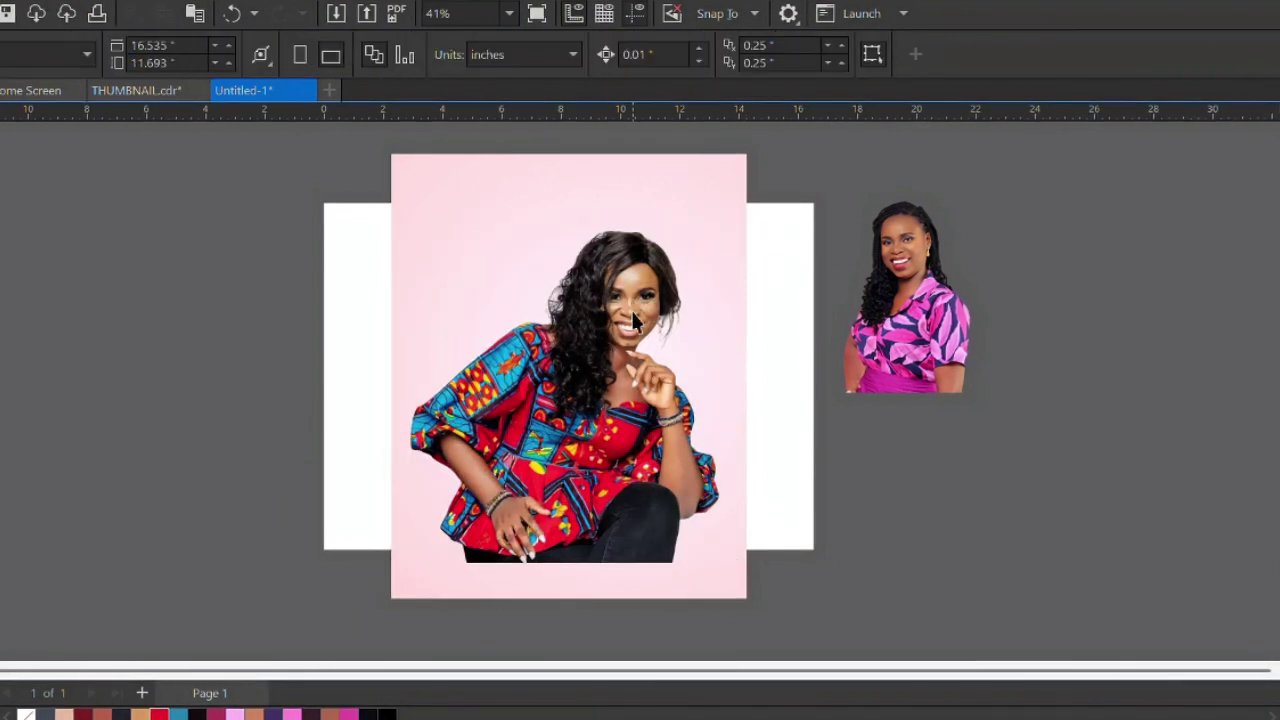
PowerClip the seated woman's cutout inside the pink gradient rectangle
left_click(630, 343)
scroll(630, 343, "down", 1)
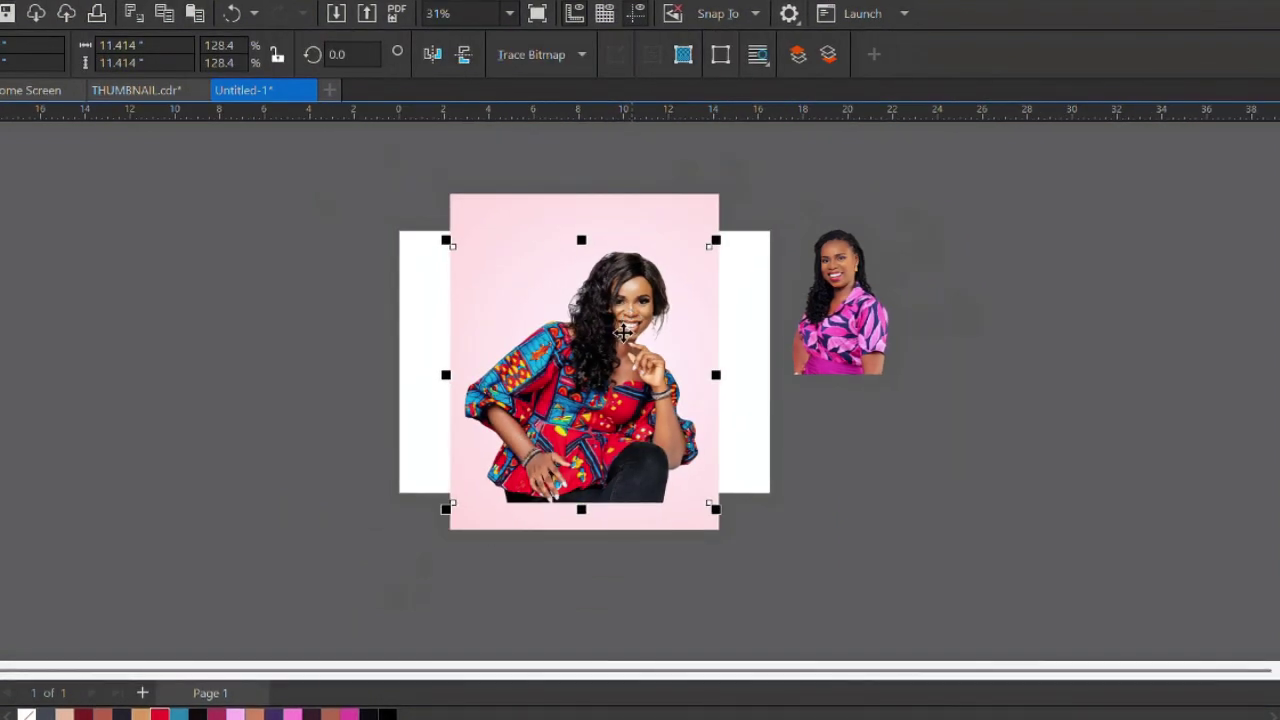
right_click(623, 333)
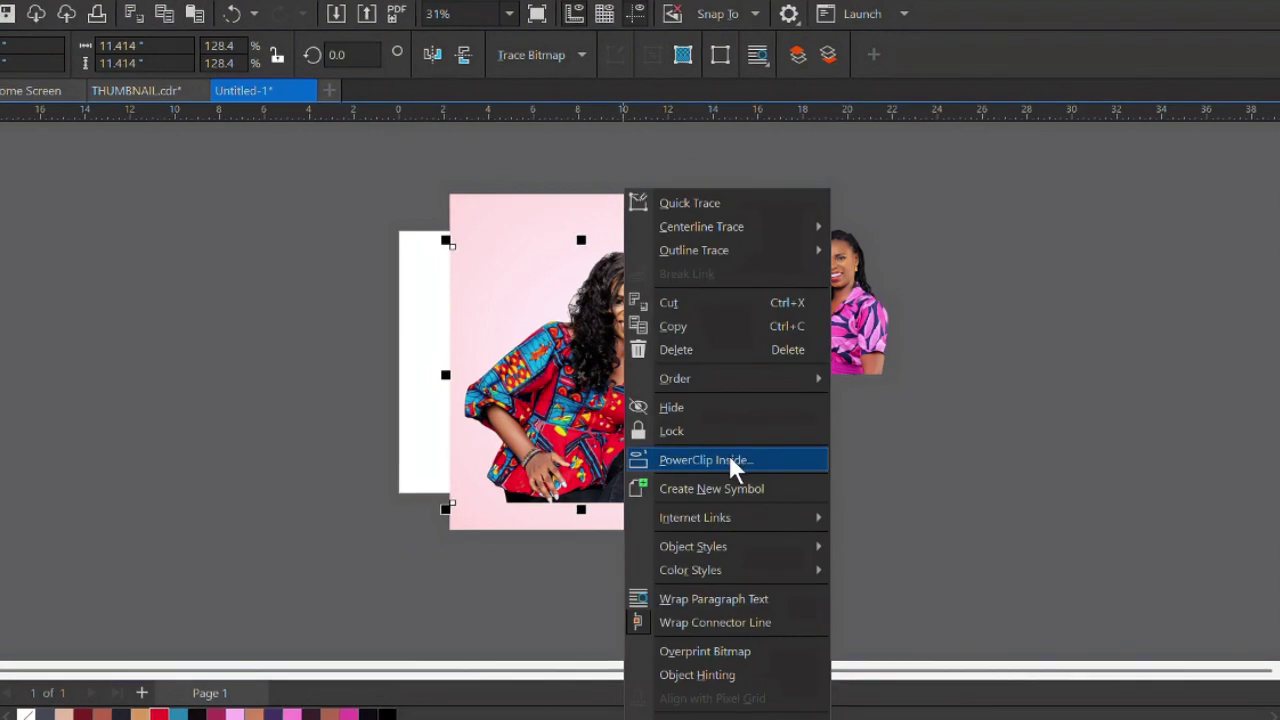
left_click(727, 457)
left_click(625, 231)
left_click(900, 620)
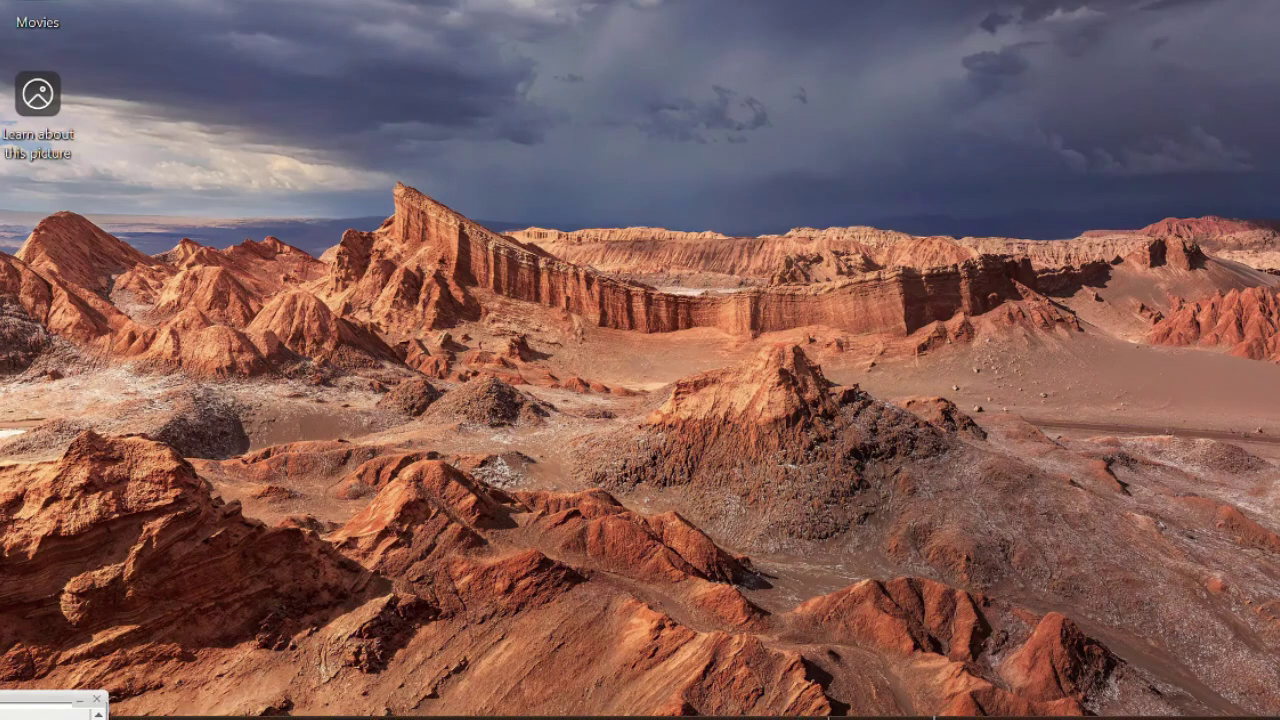
Switch to the Pinterest page in Chrome and search for "office background"
mouse_move(748, 717)
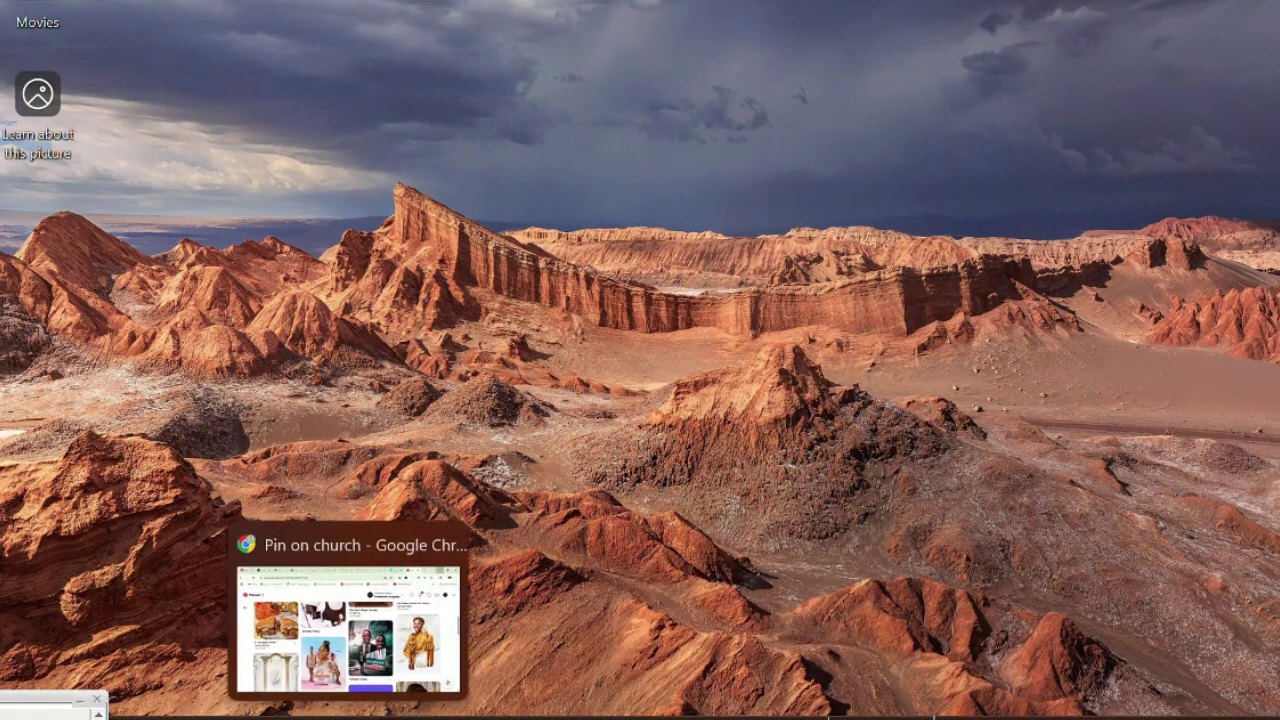
left_click(443, 546)
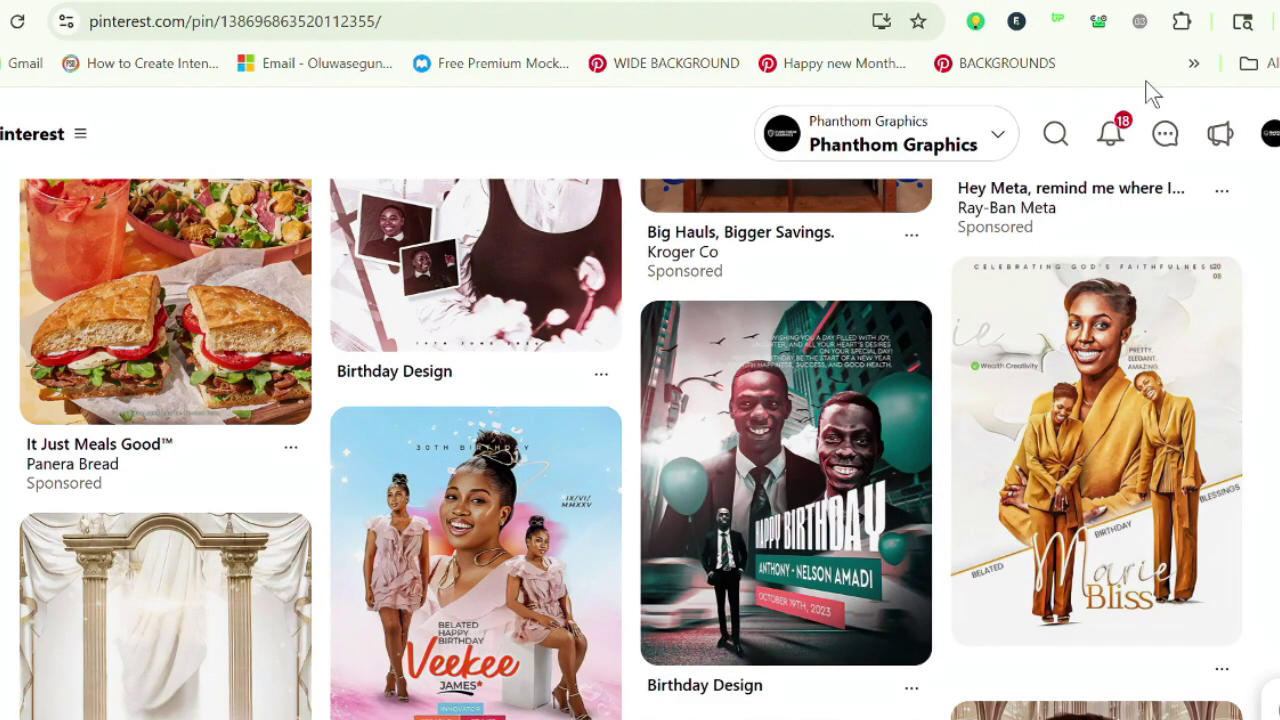
left_click(1052, 140)
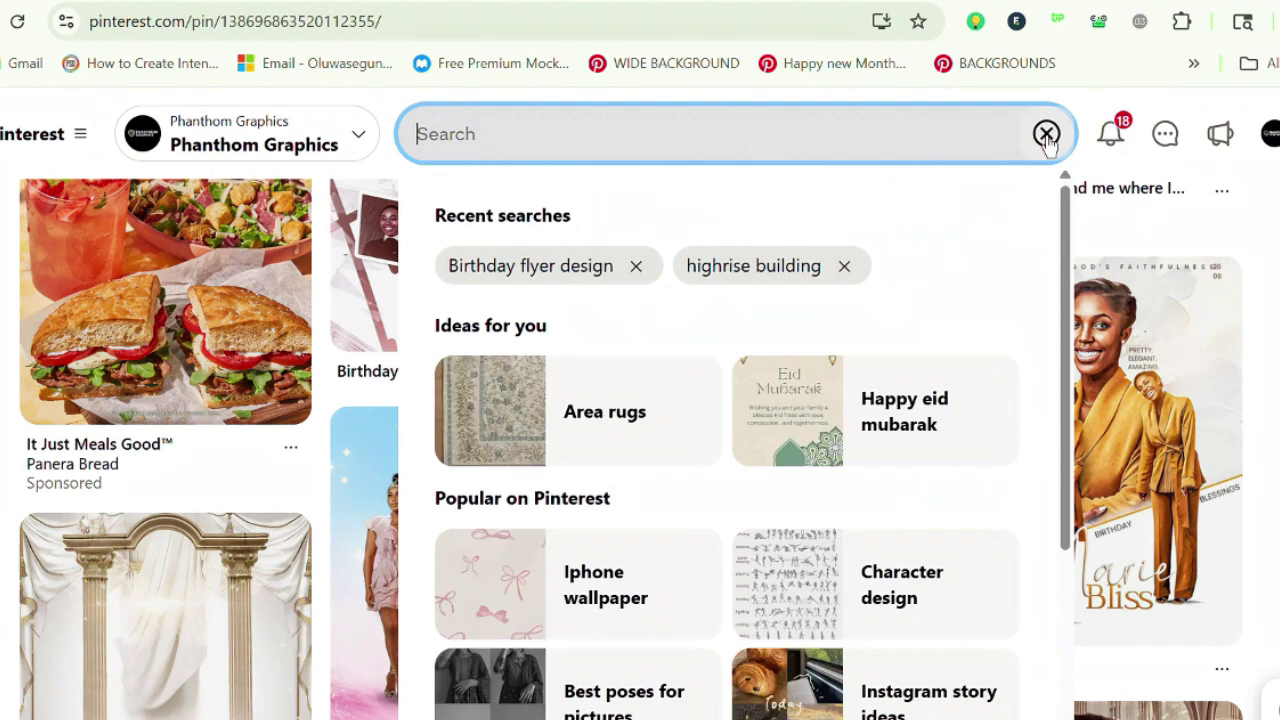
type("office backgrou")
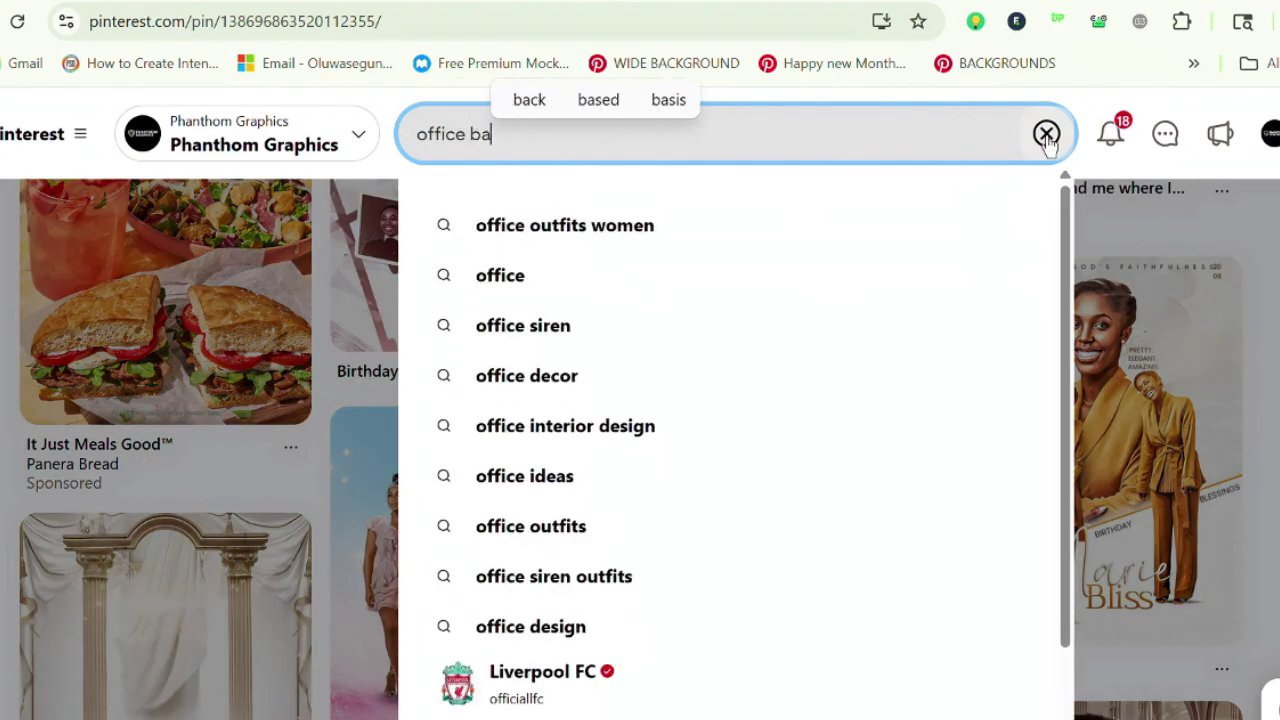
type("nd")
key("Return")
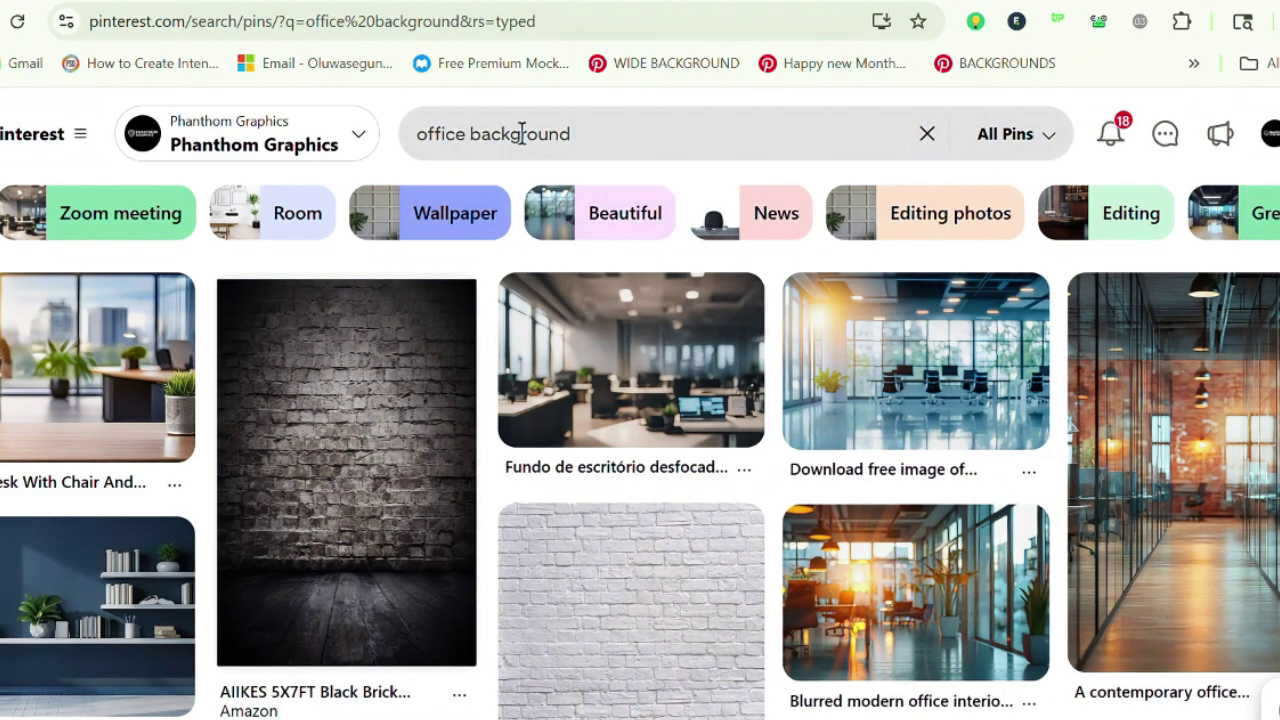
Change the Pinterest search to "office of the president"
left_click(566, 133)
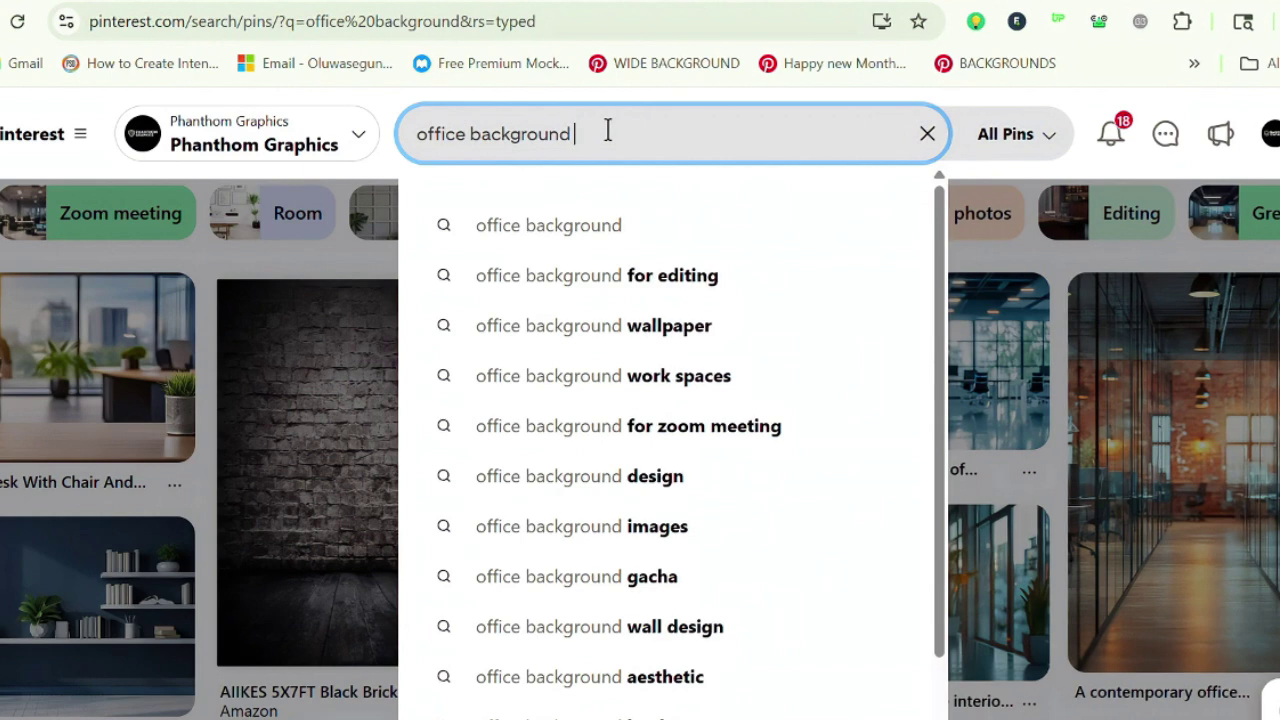
type("o")
key("BackSpace")
key("BackSpace")
key("BackSpace")
key("BackSpace")
key("BackSpace")
key("BackSpace")
key("BackSpace")
key("BackSpace")
key("BackSpace")
key("BackSpace")
key("BackSpace")
key("BackSpace")
key("BackSpace")
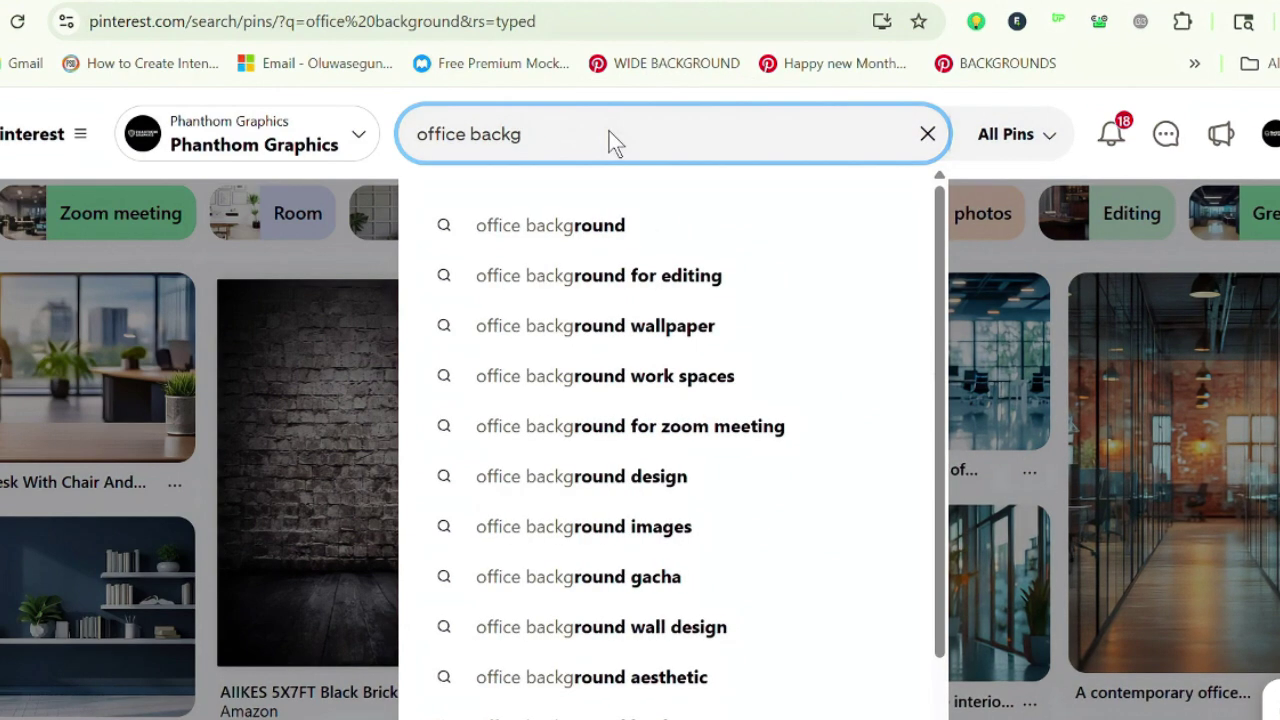
type("of th")
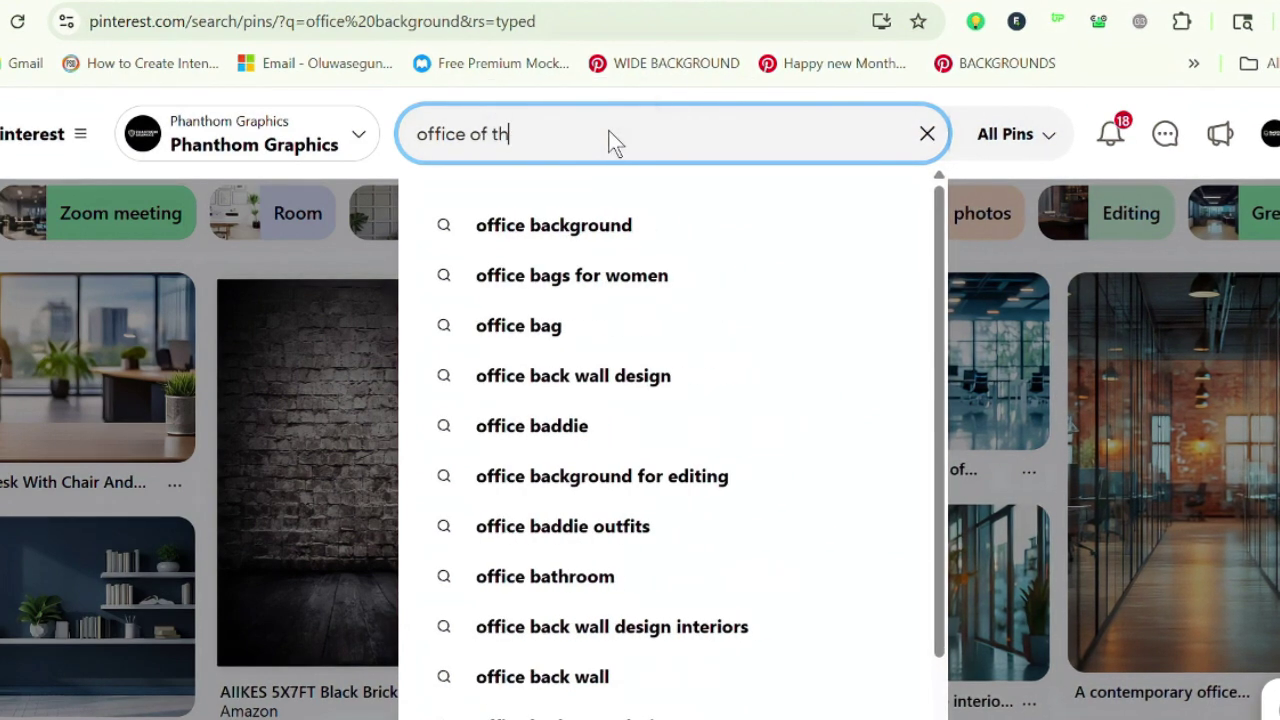
type("e president")
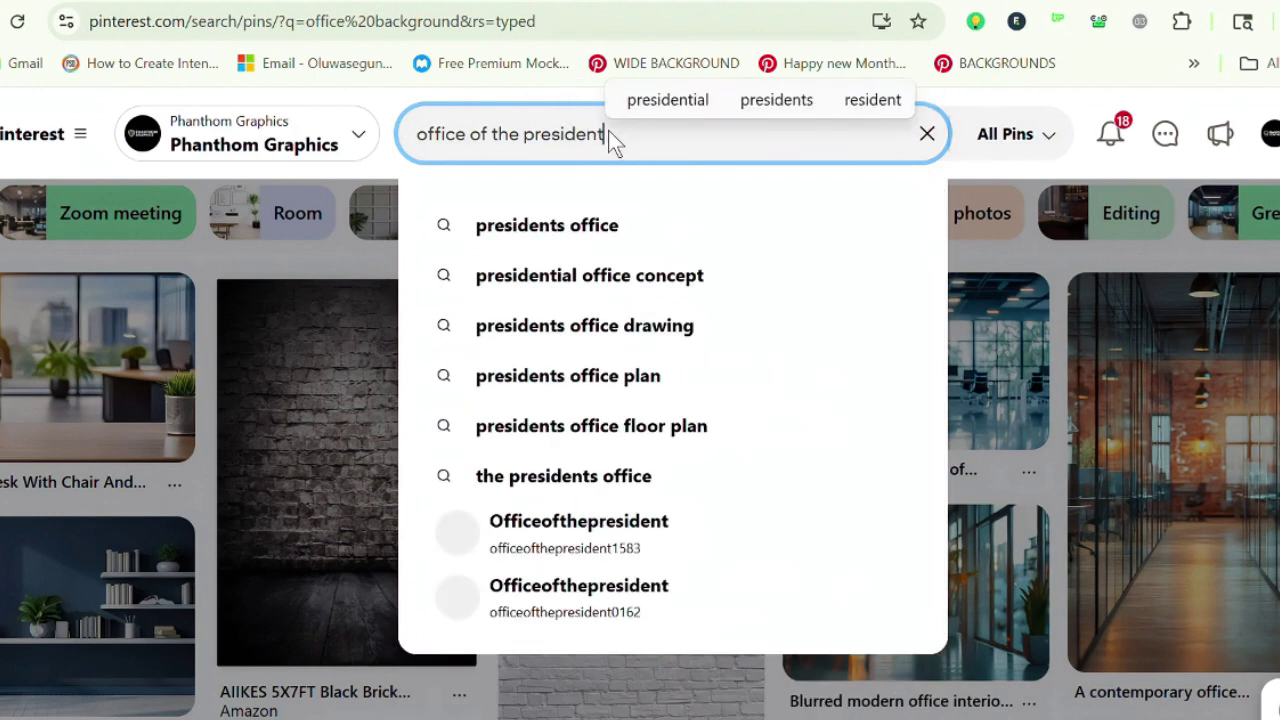
key("Return")
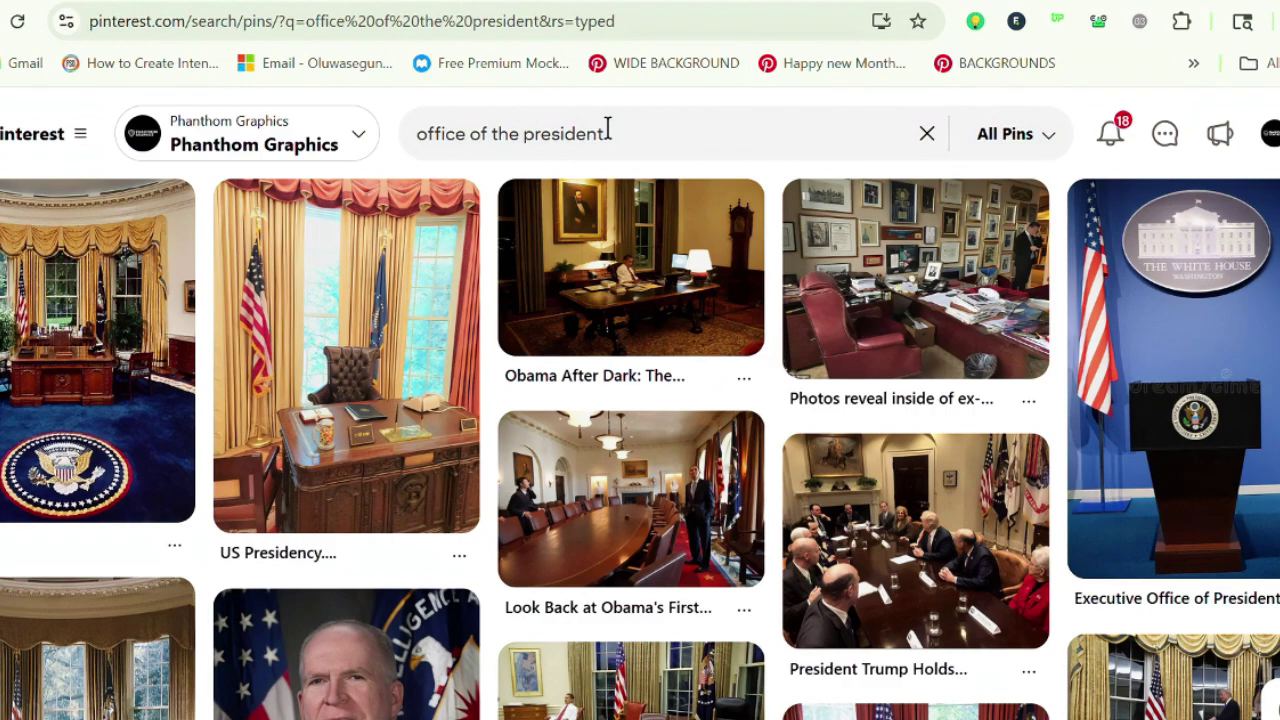
Browse the presidential office pins and open the portrait image with red curtains, a red chair and two US flags
scroll(640, 420, "down", 3)
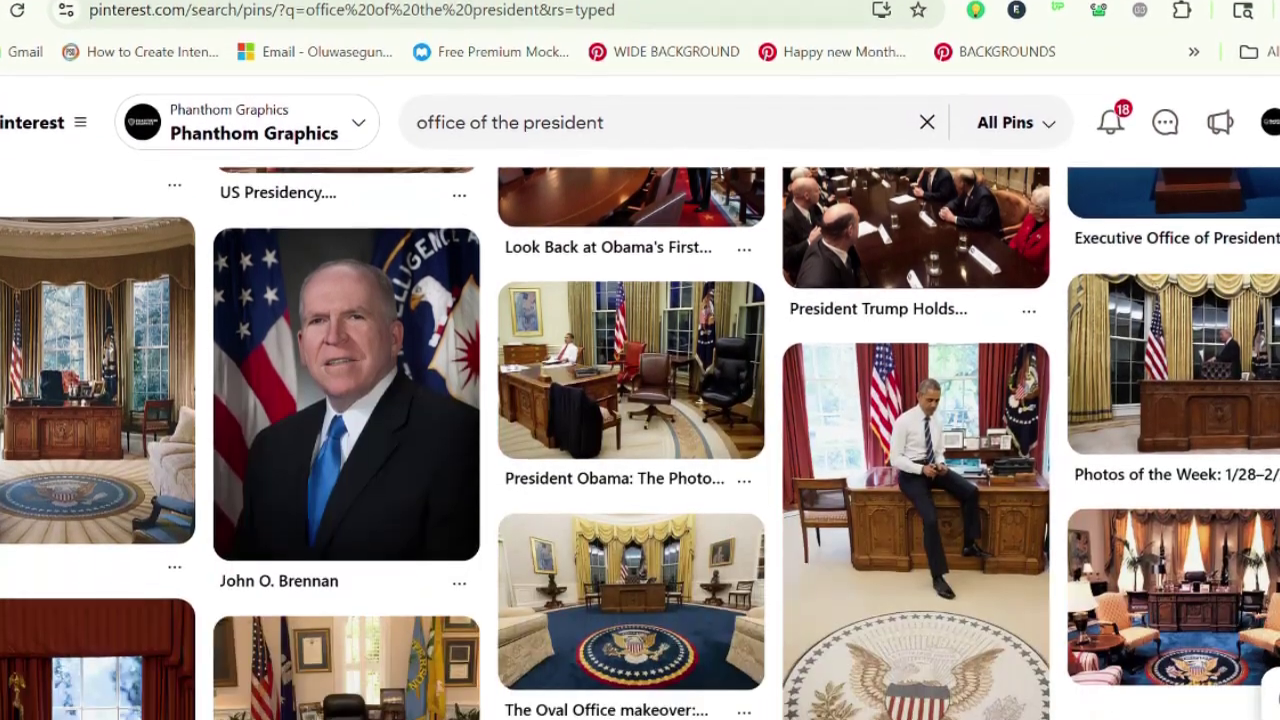
scroll(640, 440, "down", 2)
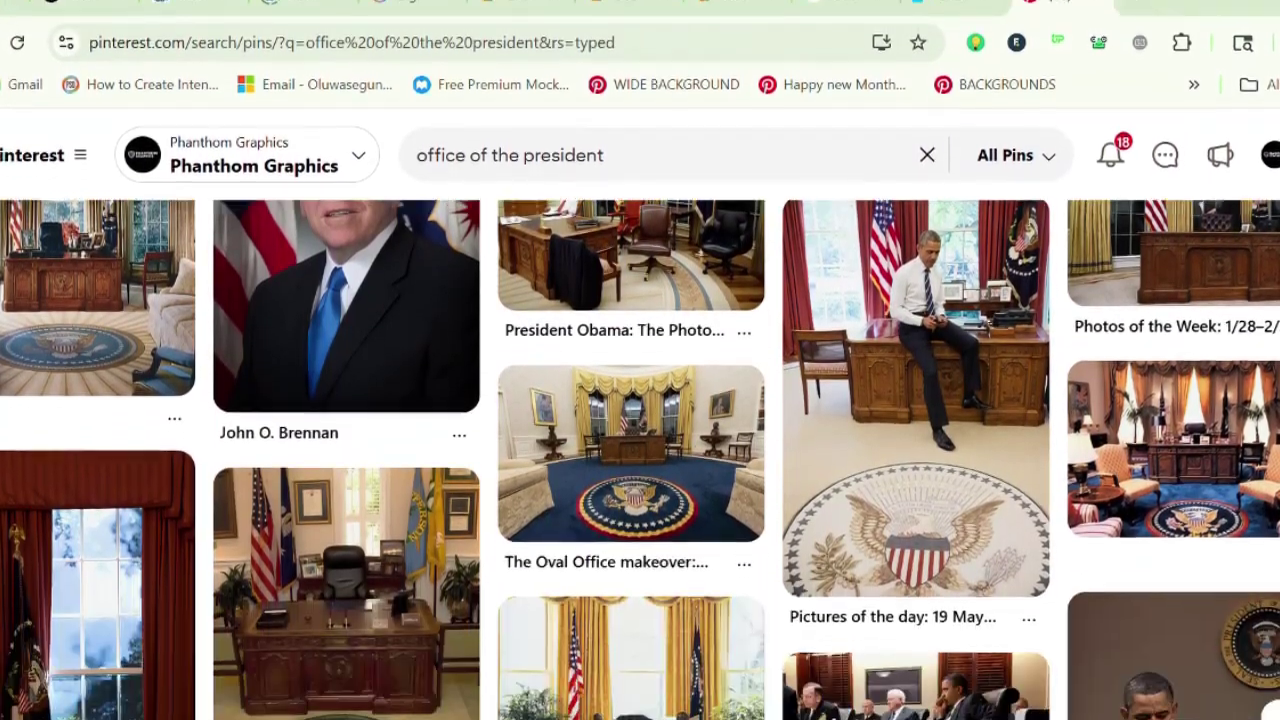
scroll(640, 440, "down", 2)
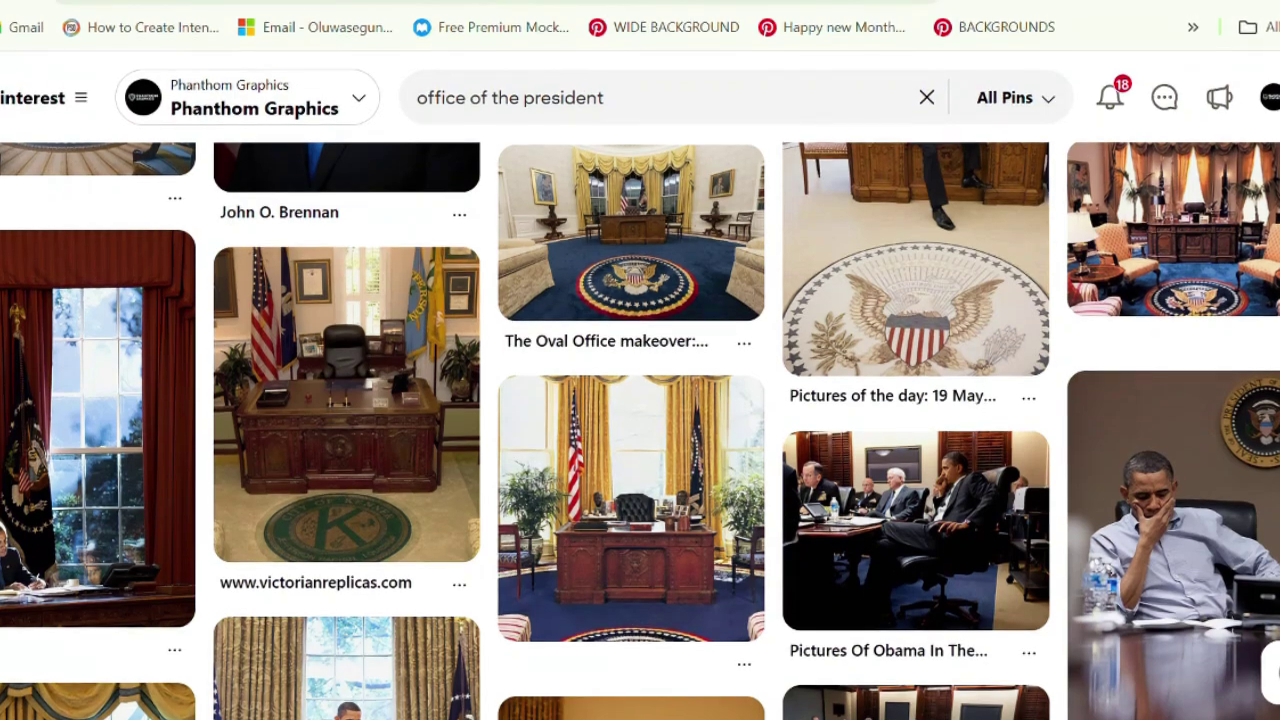
scroll(640, 440, "down", 2)
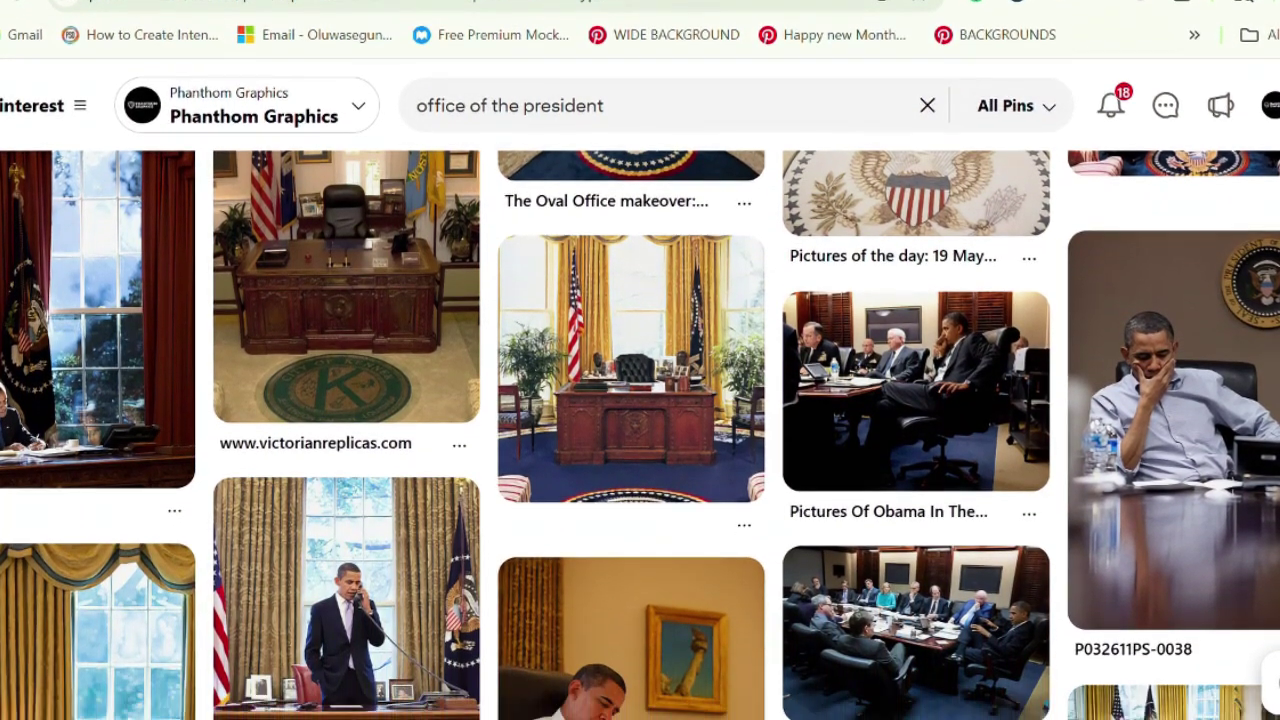
scroll(640, 440, "down", 6)
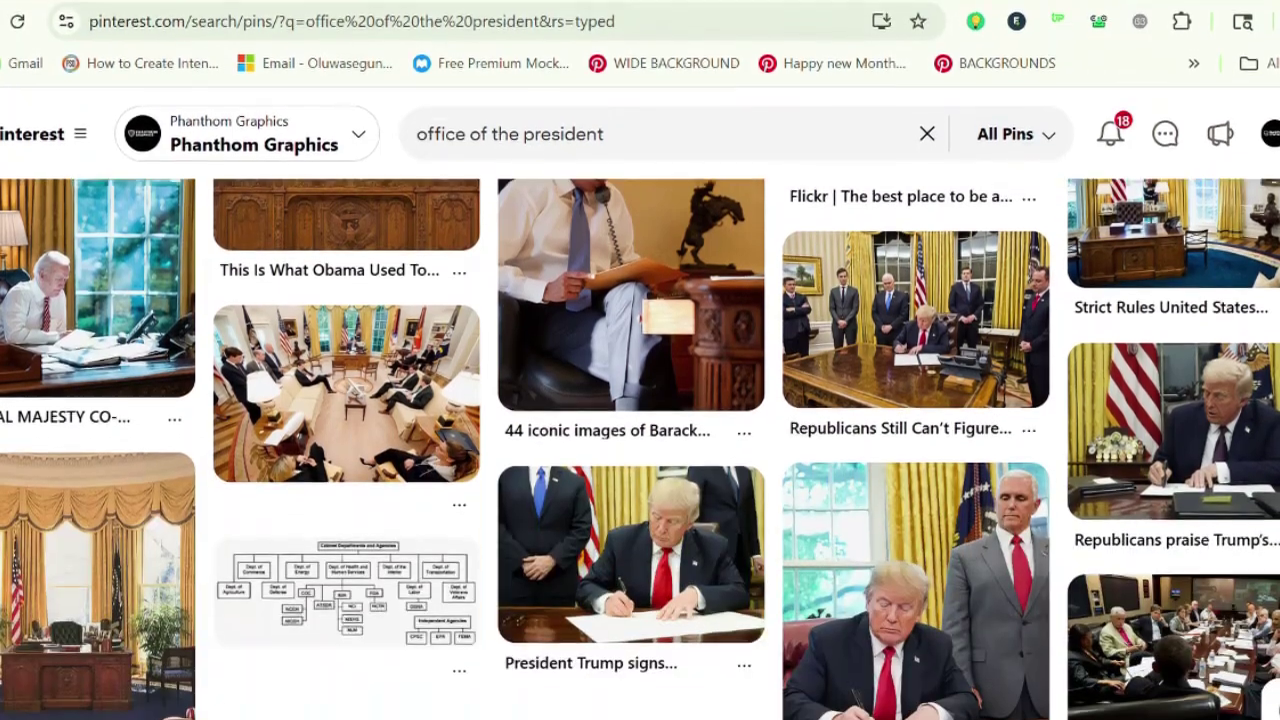
scroll(640, 440, "down", 4)
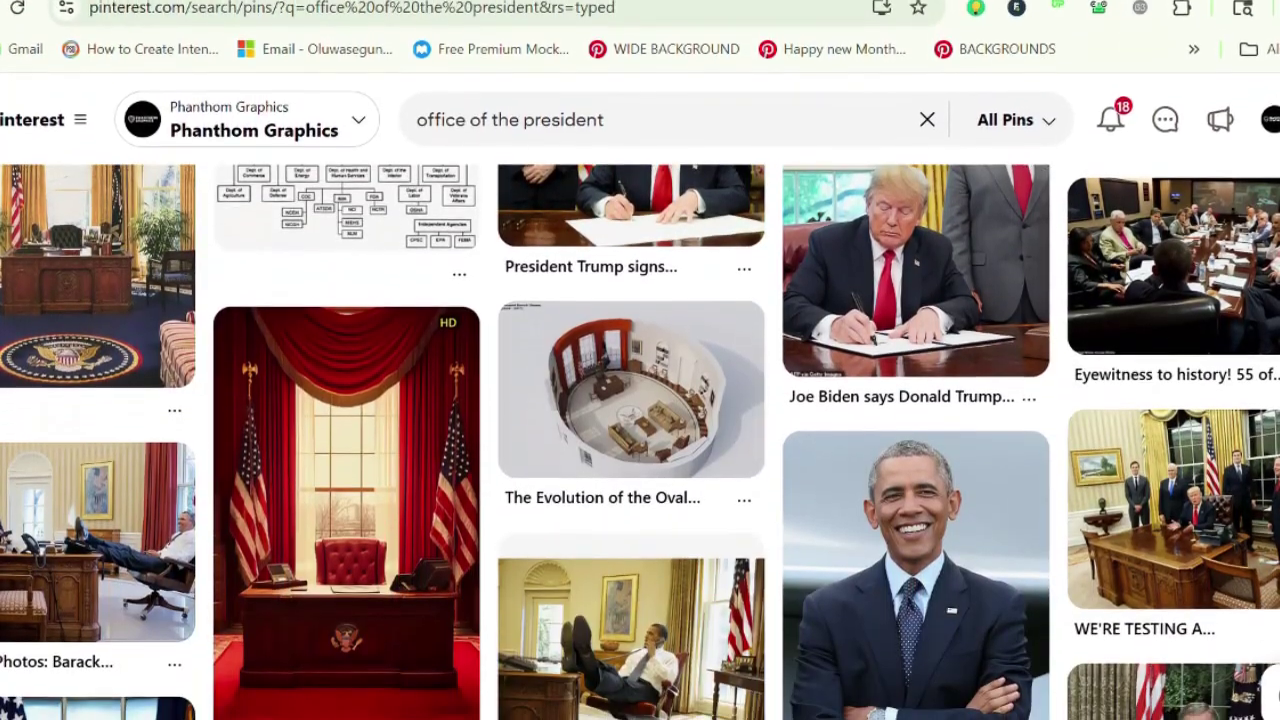
left_click(374, 494)
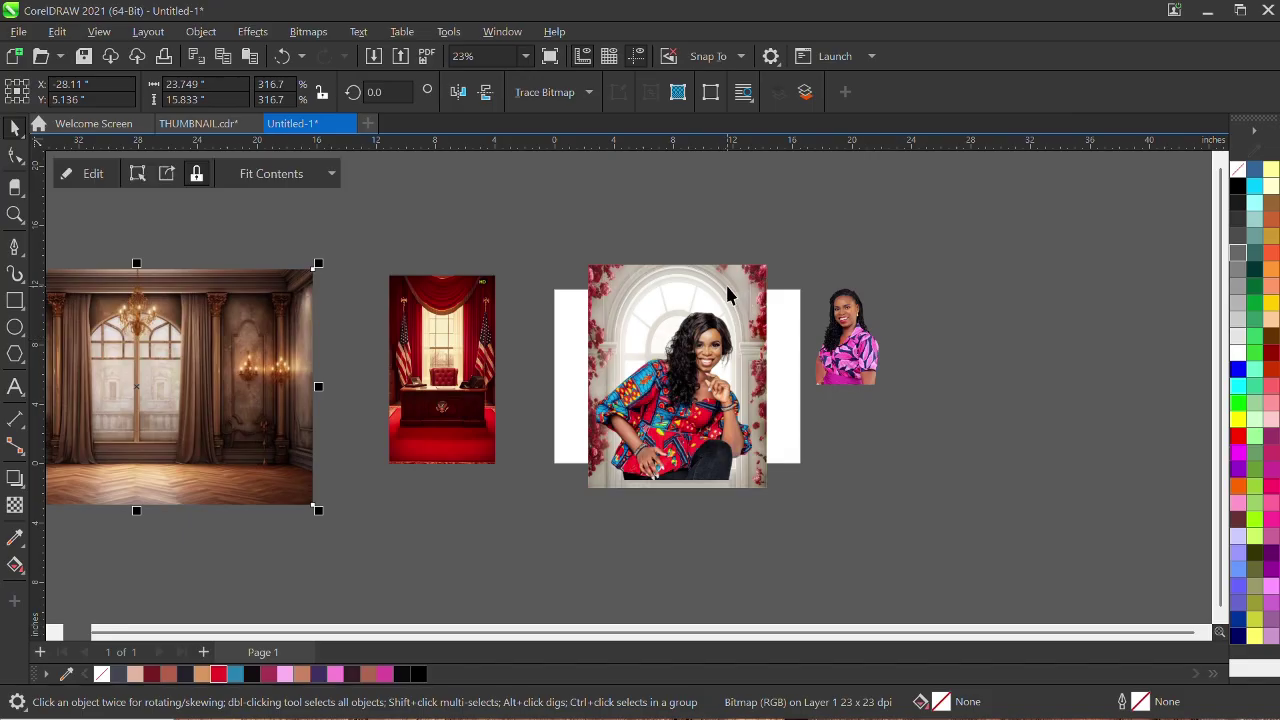
Place a copy of the floral-arch composition on the empty canvas to the right of the page
left_click(677, 306)
left_click_drag(677, 306, 1048, 313)
left_click(1085, 342)
Select the floral-arch background inside the original PowerClip rectangle and move it out to the empty area at the lower left
left_click(670, 325)
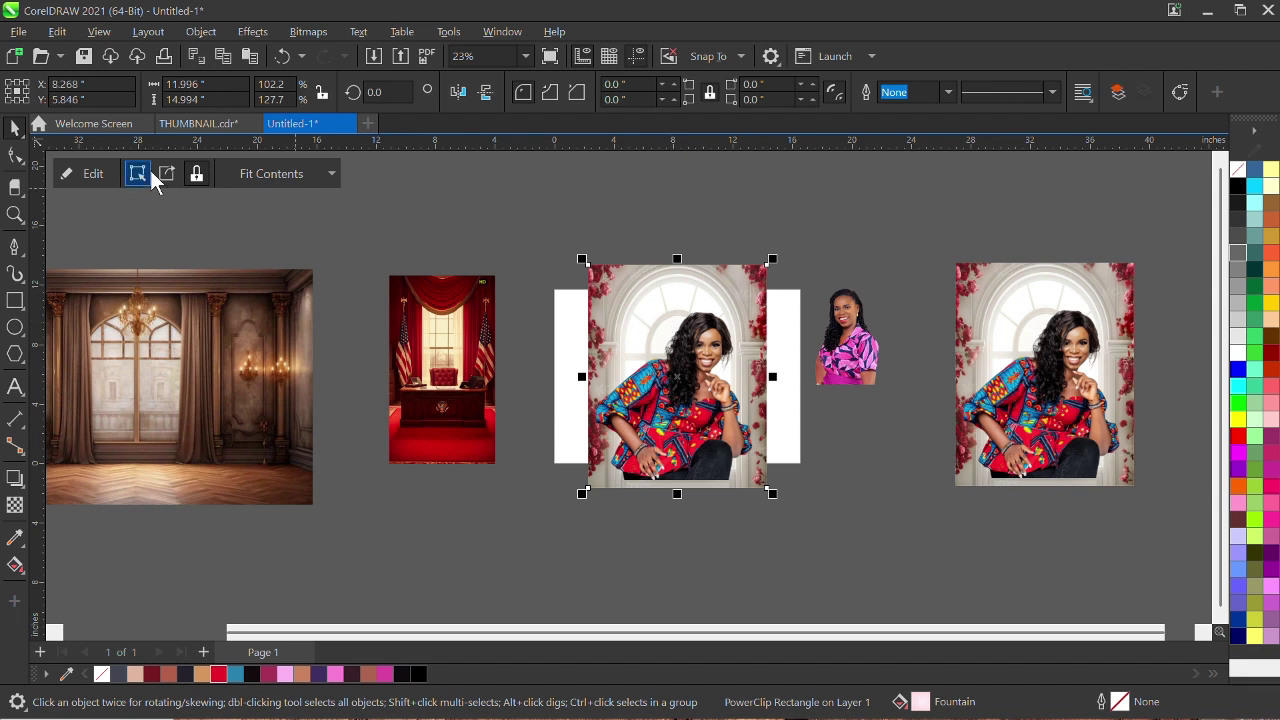
left_click(150, 175)
left_click(668, 278)
left_click_drag(668, 278, 446, 560)
Put the red office image inside the PowerClip rectangle behind the woman and enlarge it proportionally to about 12.55 × 22.38 in
left_click(456, 373)
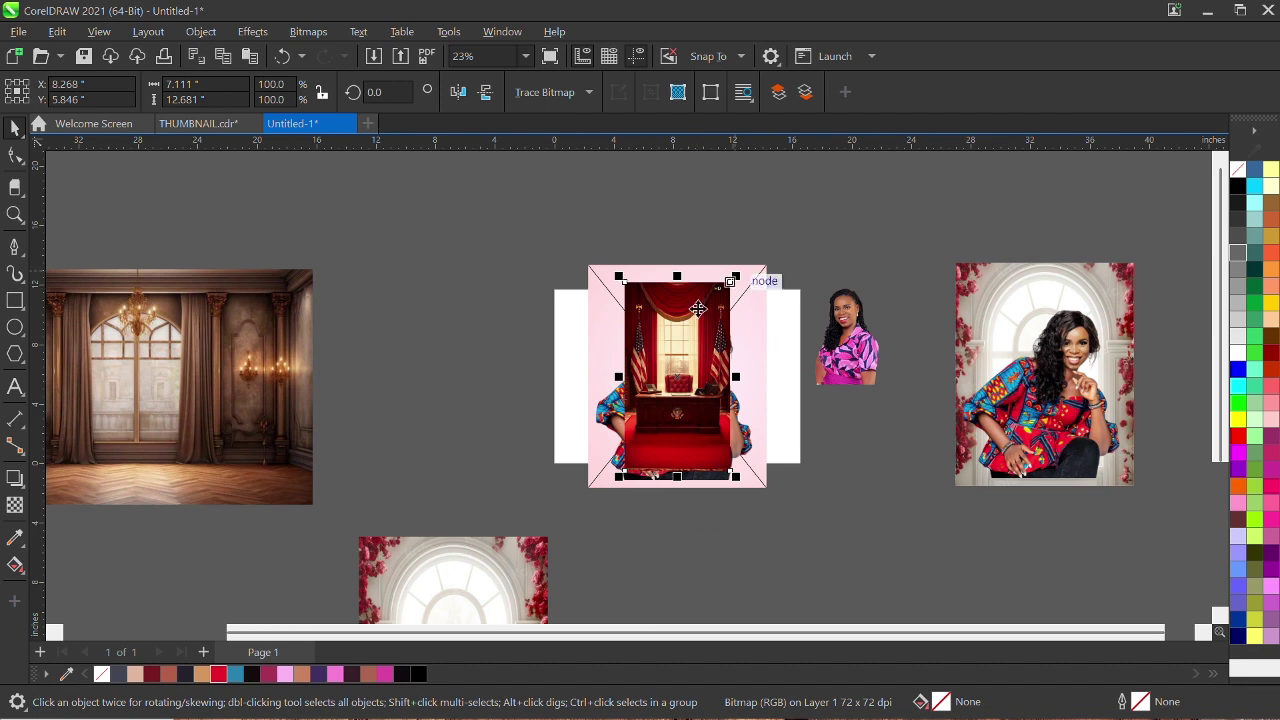
right_click(759, 451)
left_click(759, 451)
left_click(699, 293, "ctrl")
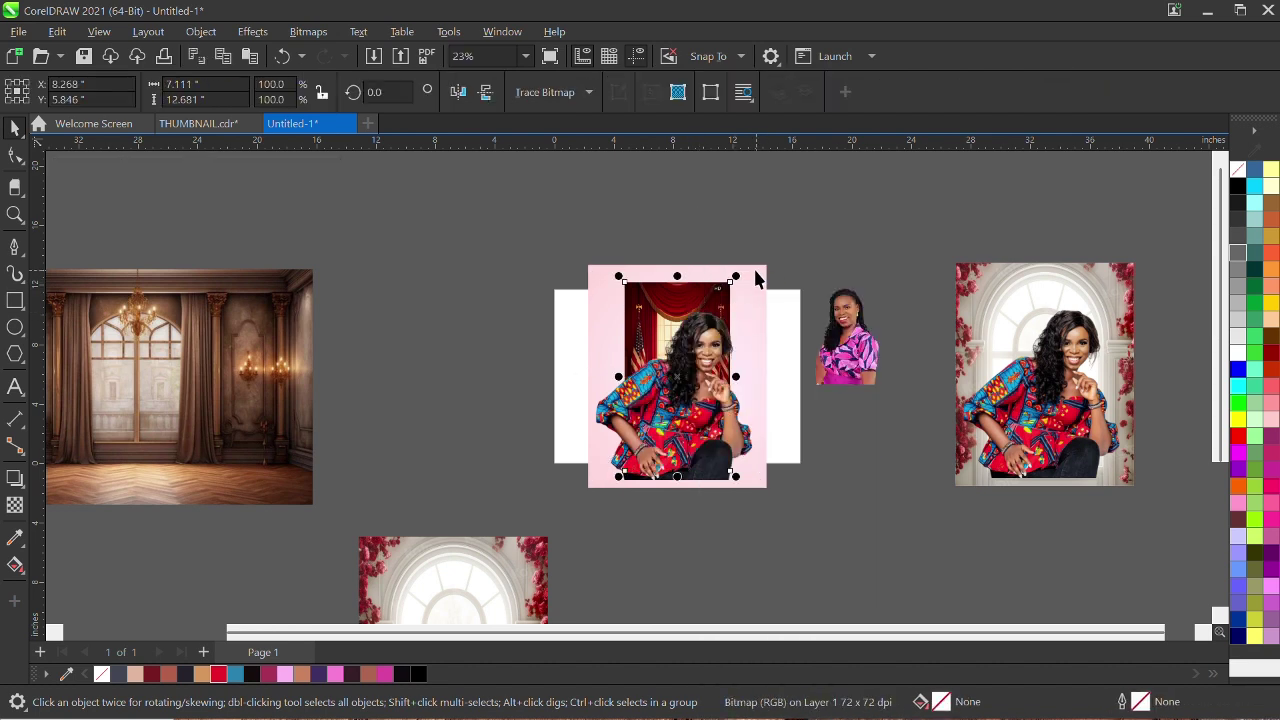
left_click_drag(742, 283, 822, 209)
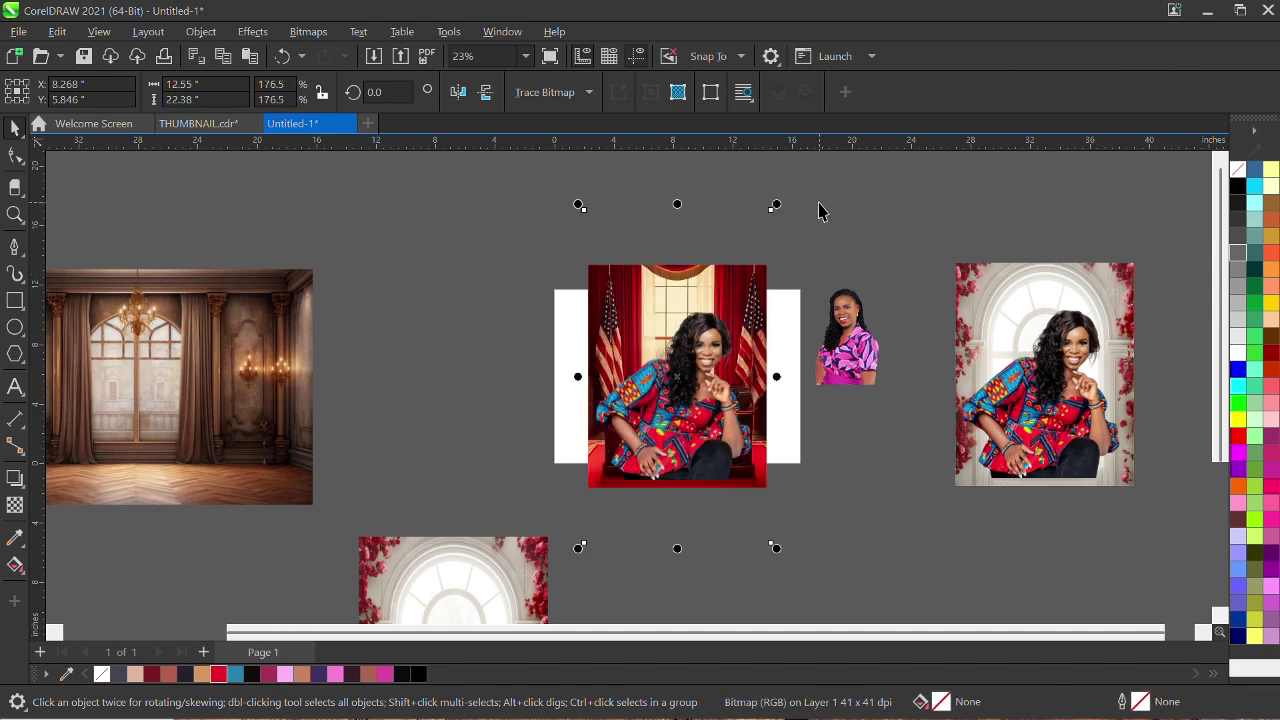
Apply a uniform transparency of about 68 to the seated woman's cutout so the desk behind can be traced
scroll(752, 350, "up", 2)
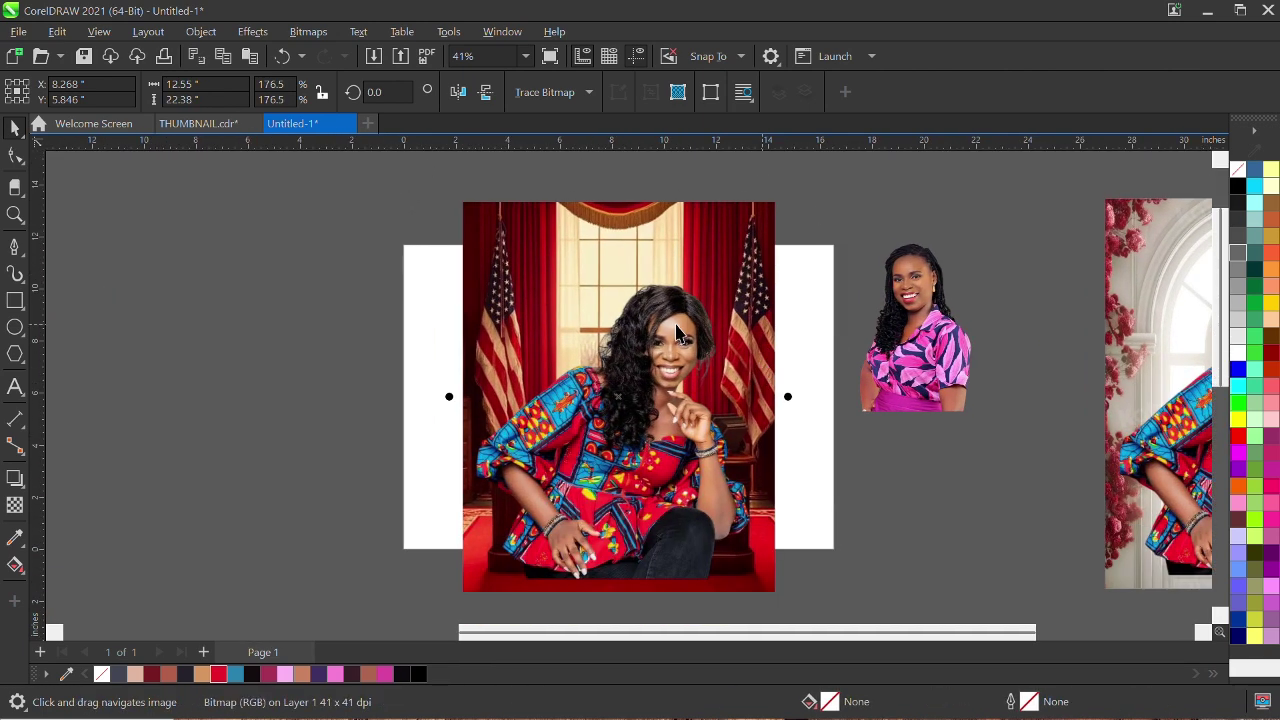
scroll(676, 333, "up", 1)
left_click(668, 337)
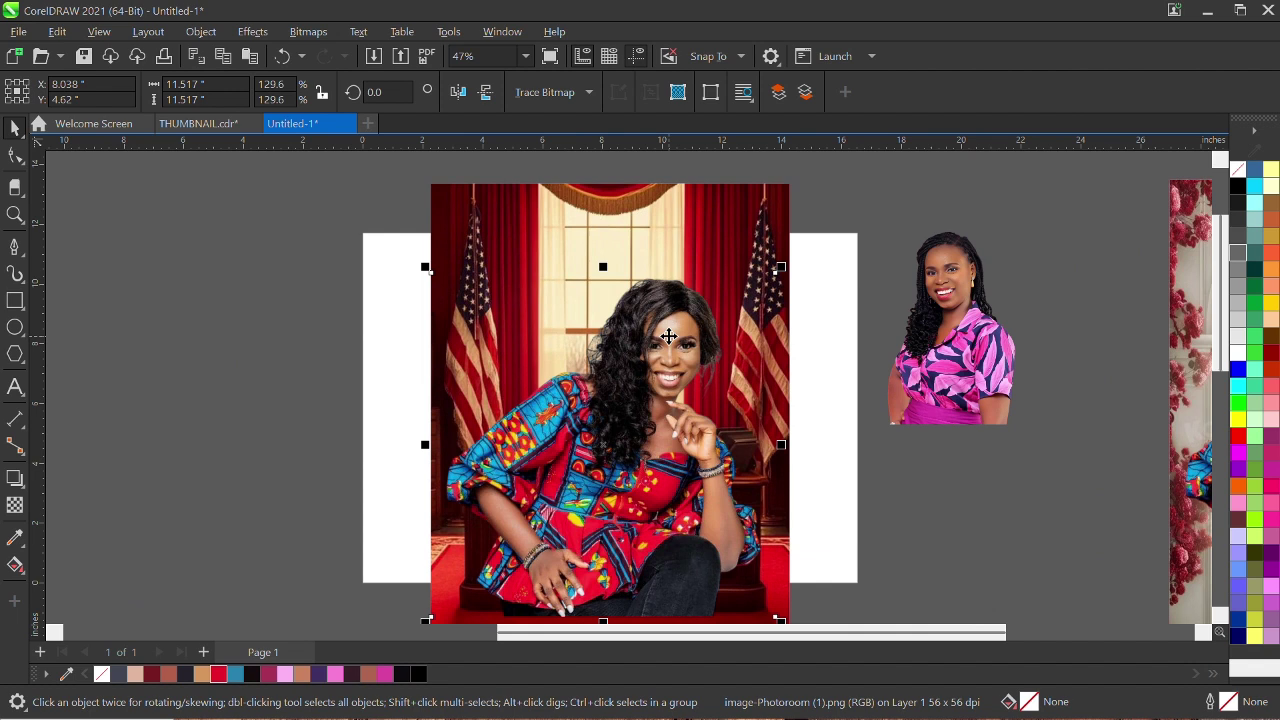
left_click(16, 506)
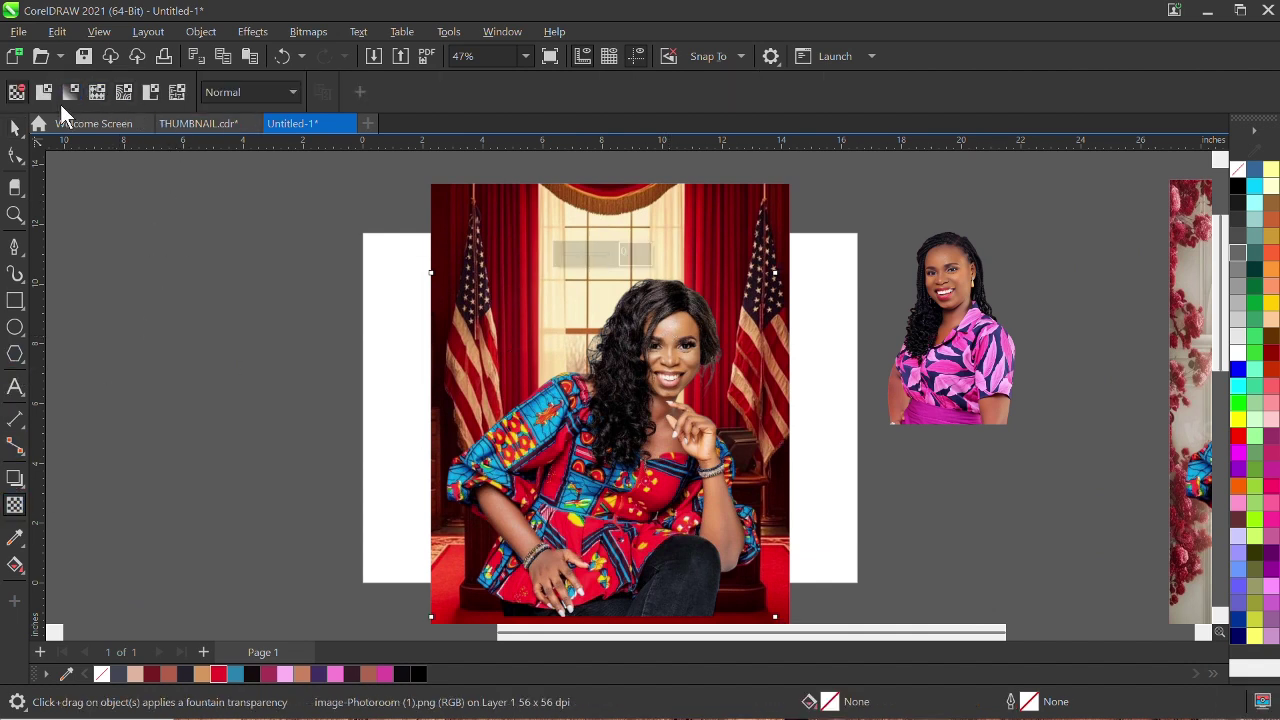
left_click(44, 92)
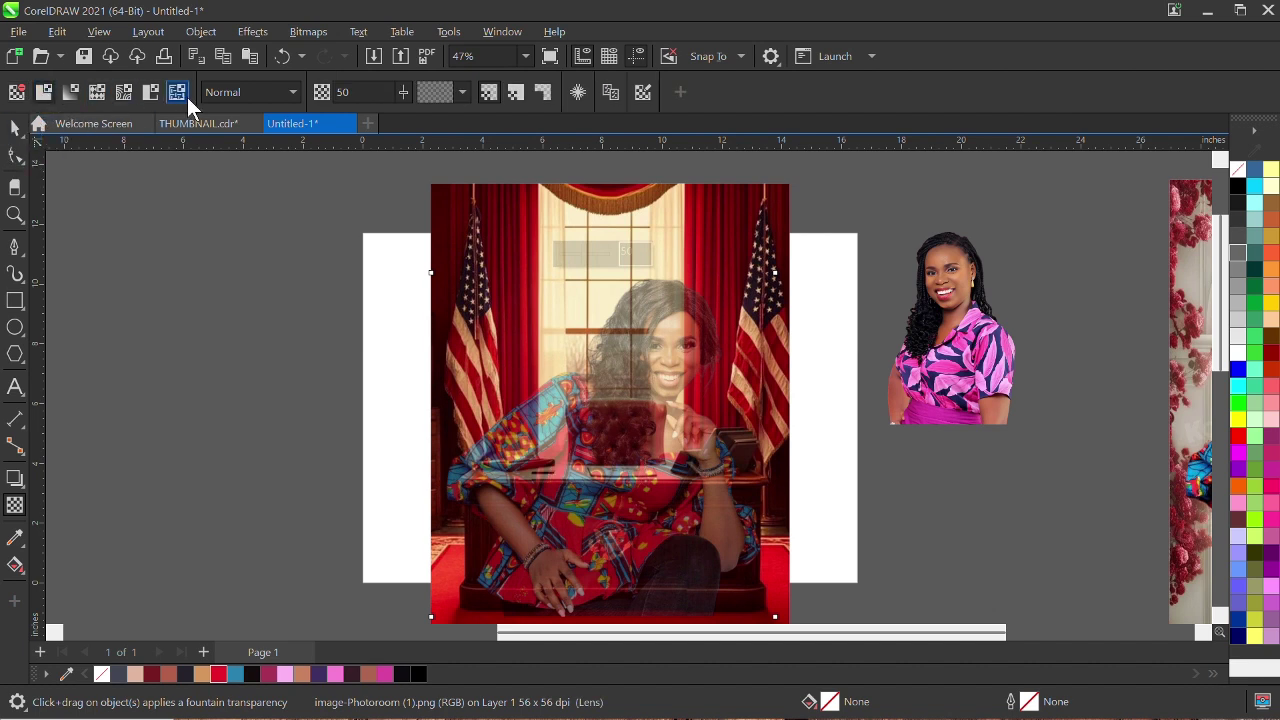
left_click_drag(405, 88, 421, 90)
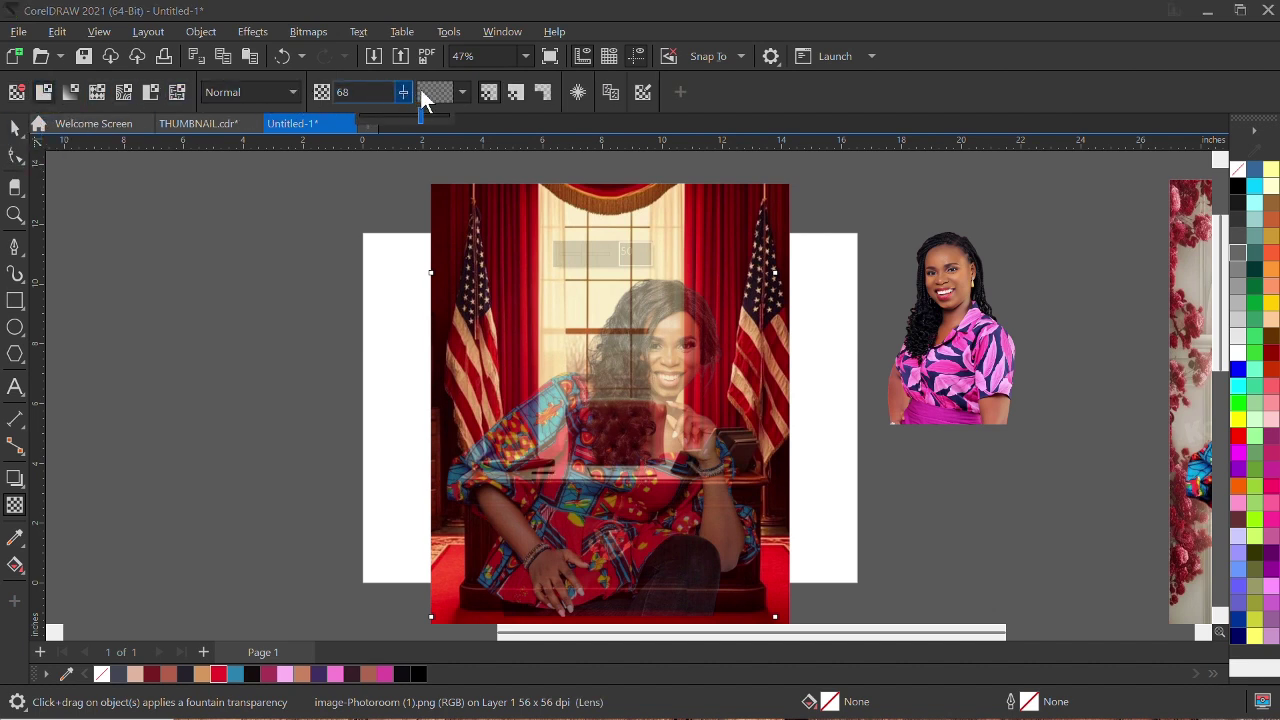
left_click(15, 130)
left_click(372, 463)
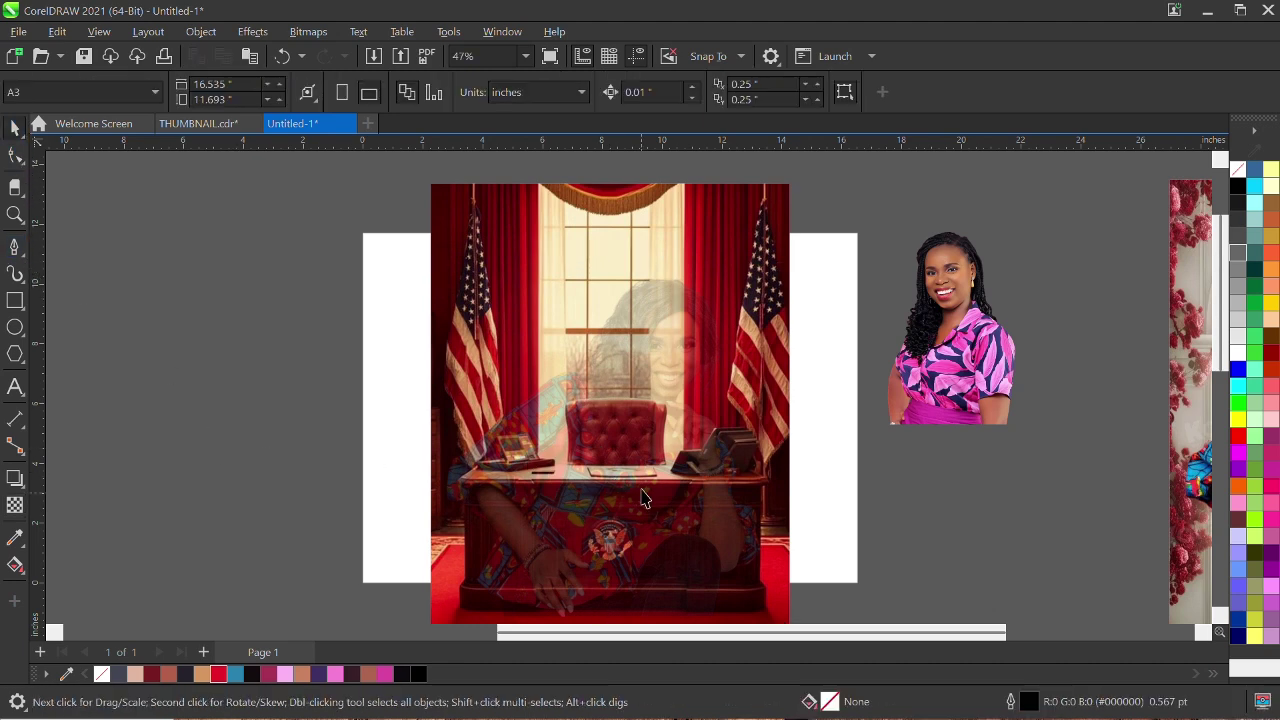
Open the PowerClip contents for editing and start a Pen outline along the back edge of the desk phone's base
mouse_move(500, 212)
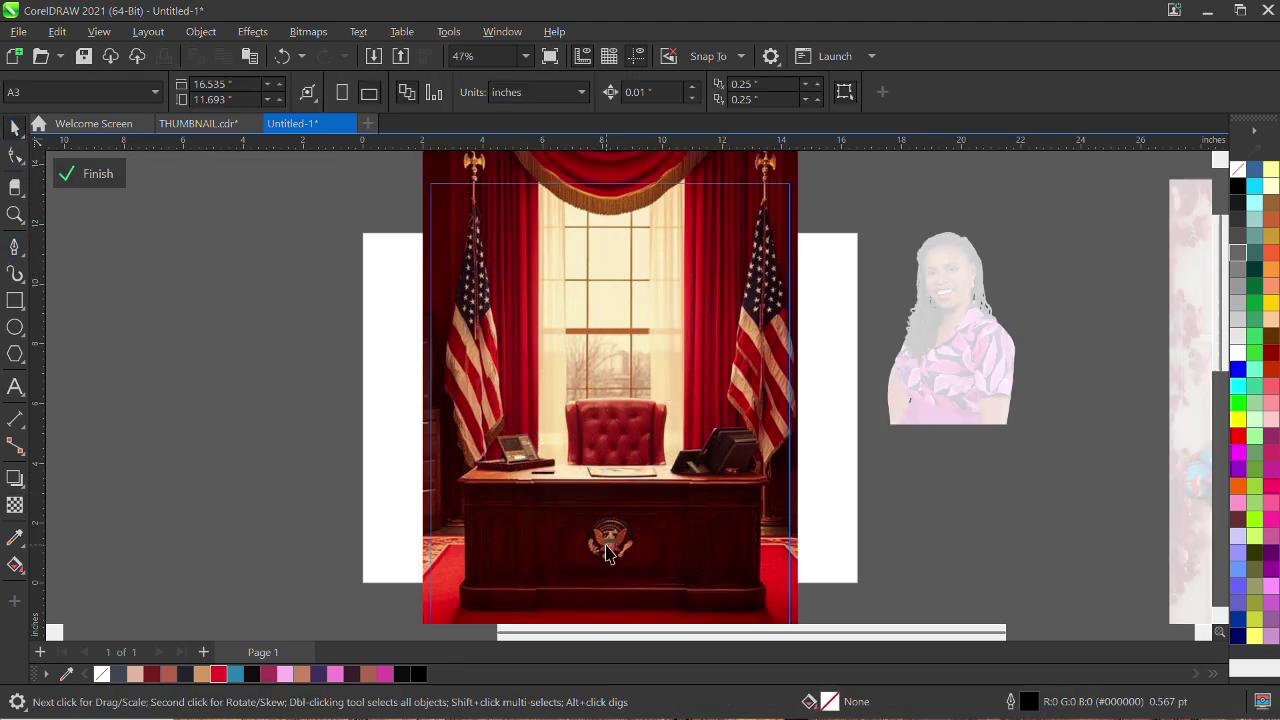
scroll(690, 440, "up", 4)
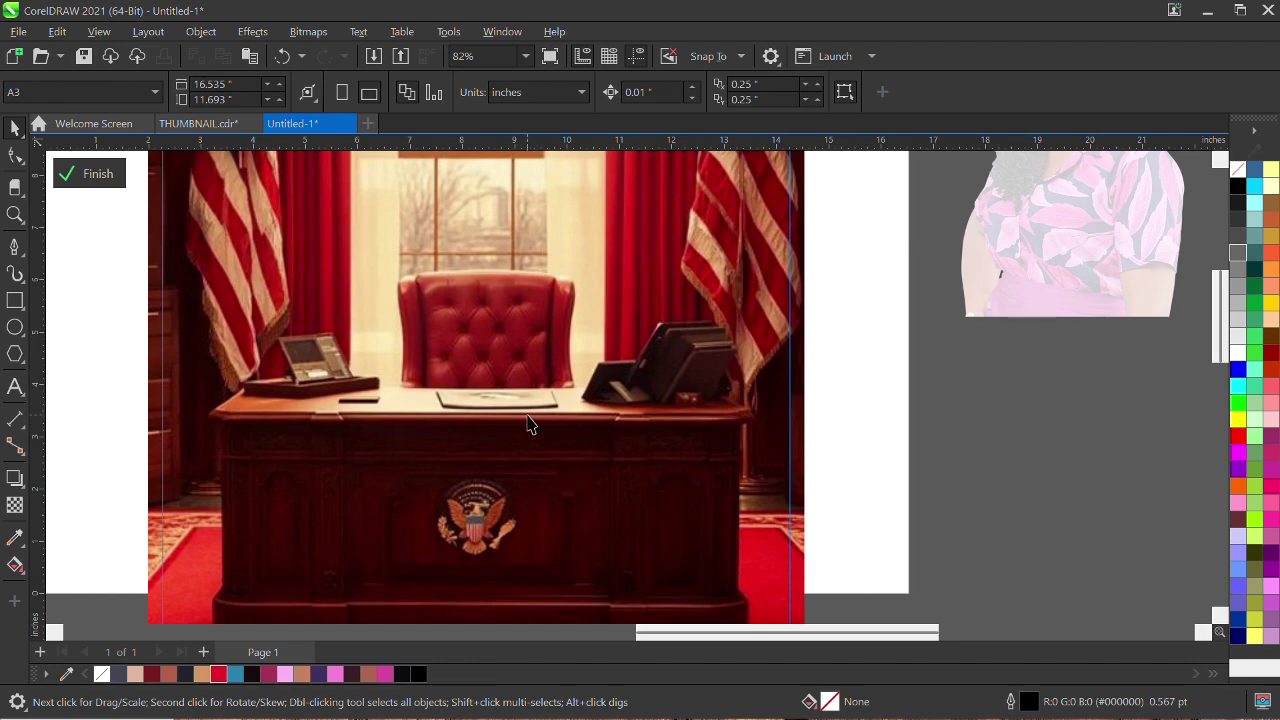
scroll(305, 385, "up", 7)
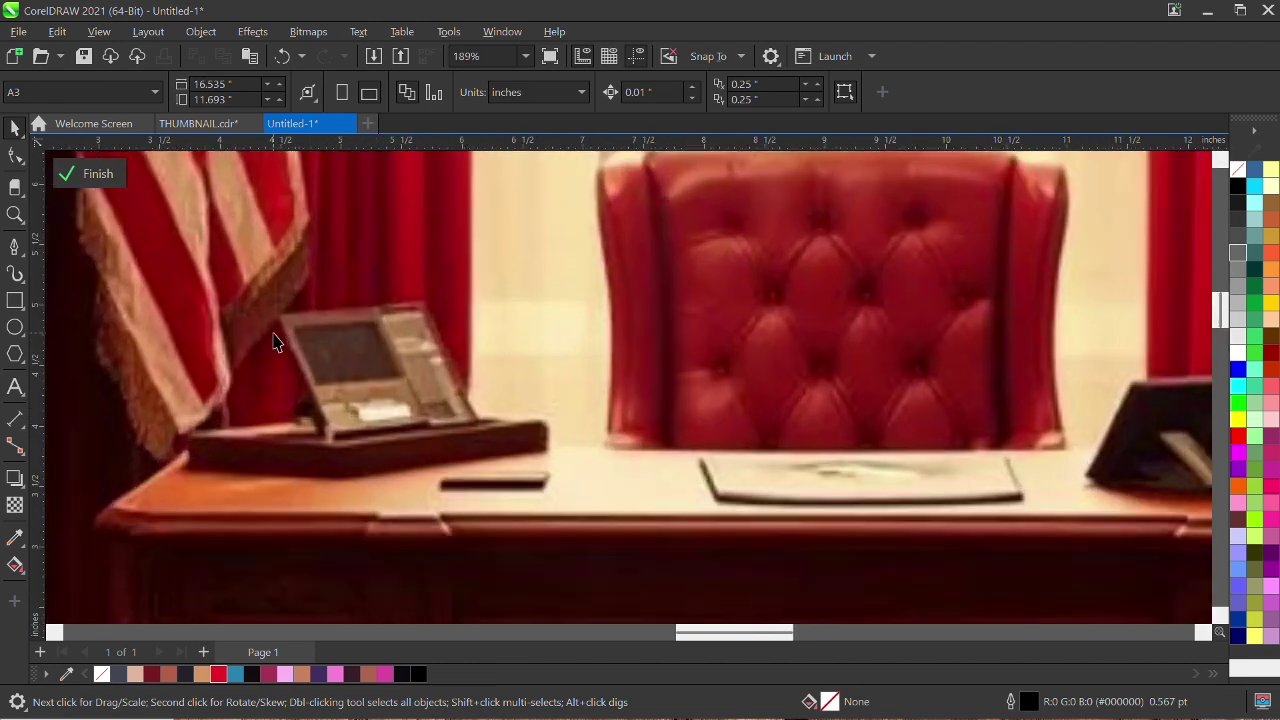
left_click(14, 247)
scroll(190, 418, "up", 5)
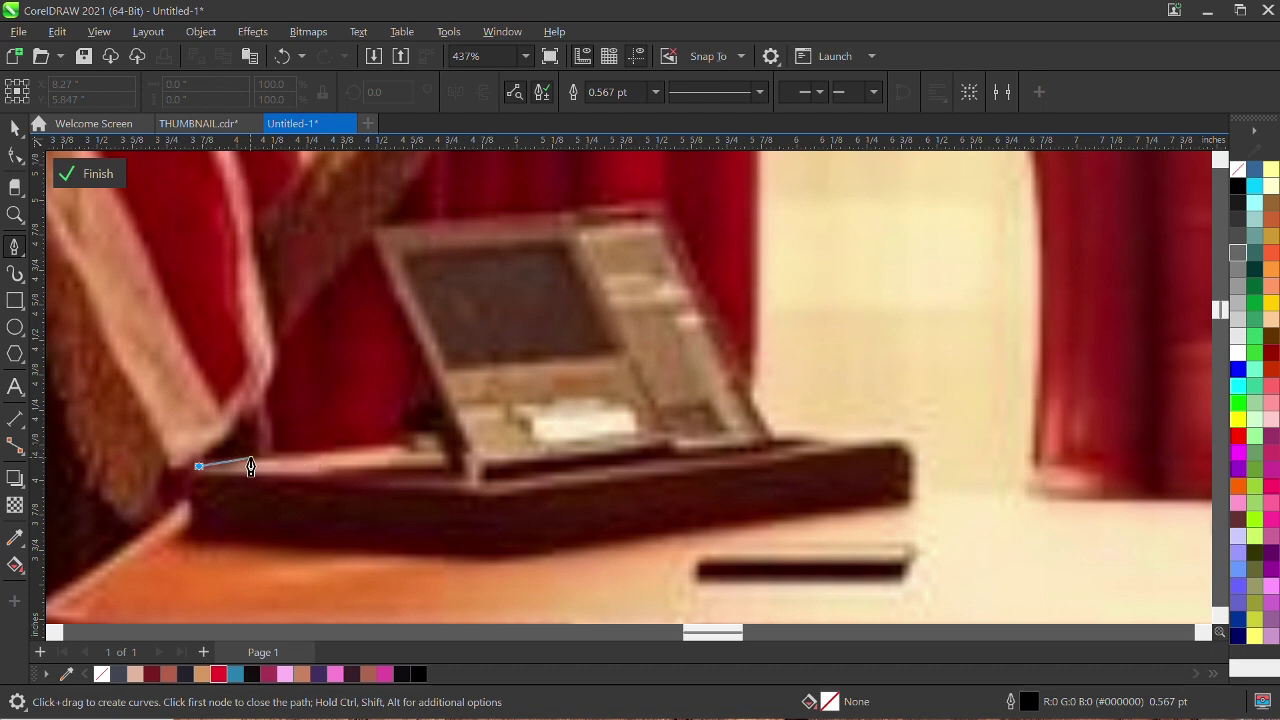
left_click(408, 438)
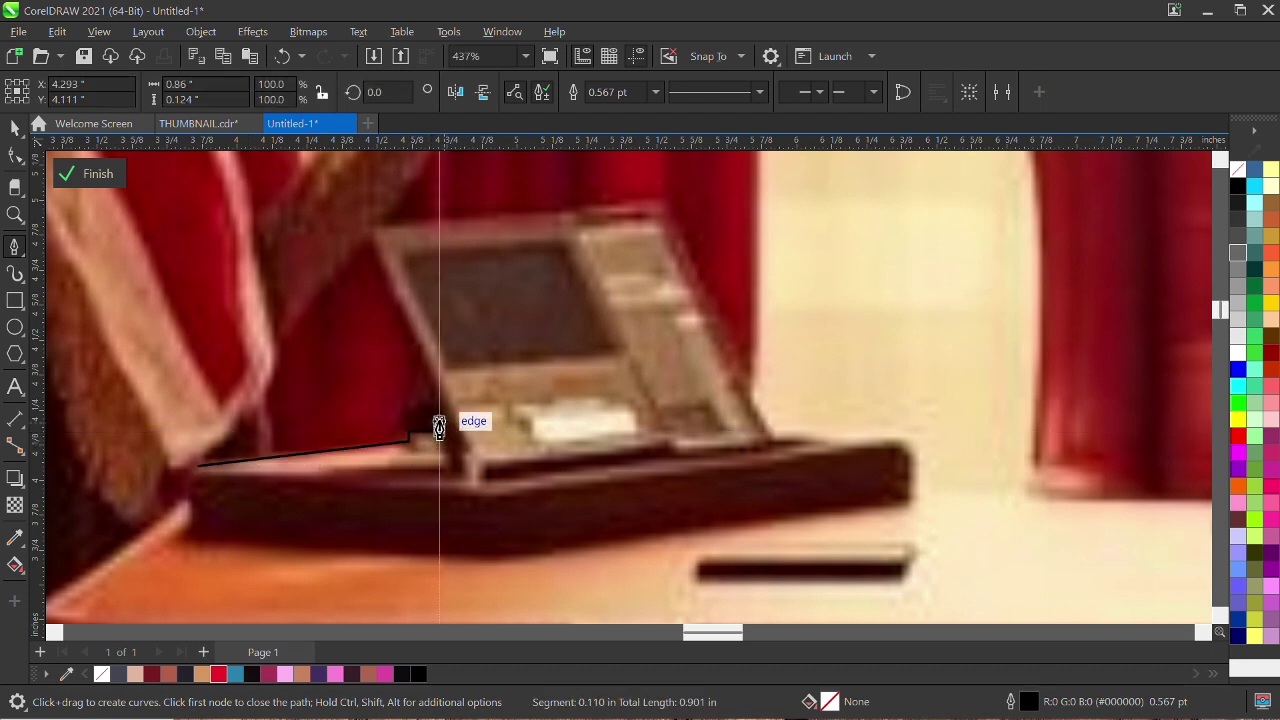
scroll(509, 414, "down", 2)
scroll(460, 291, "up", 4)
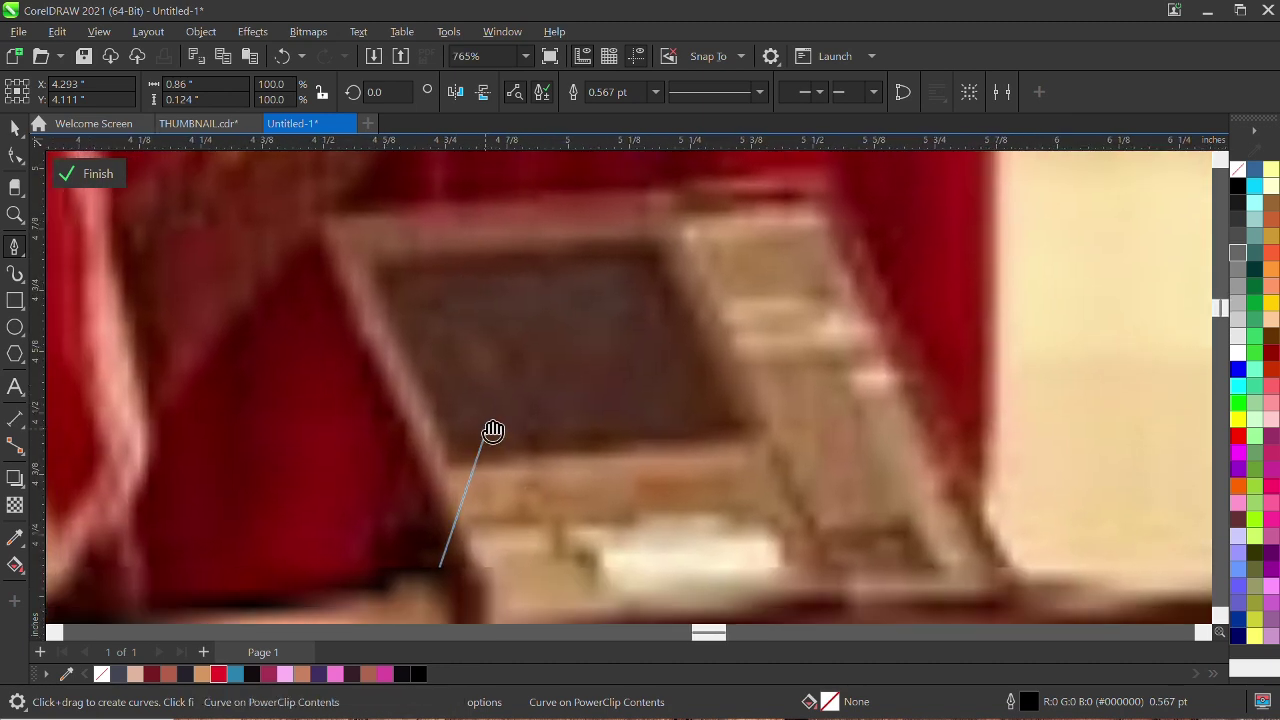
left_click_drag(493, 431, 510, 367)
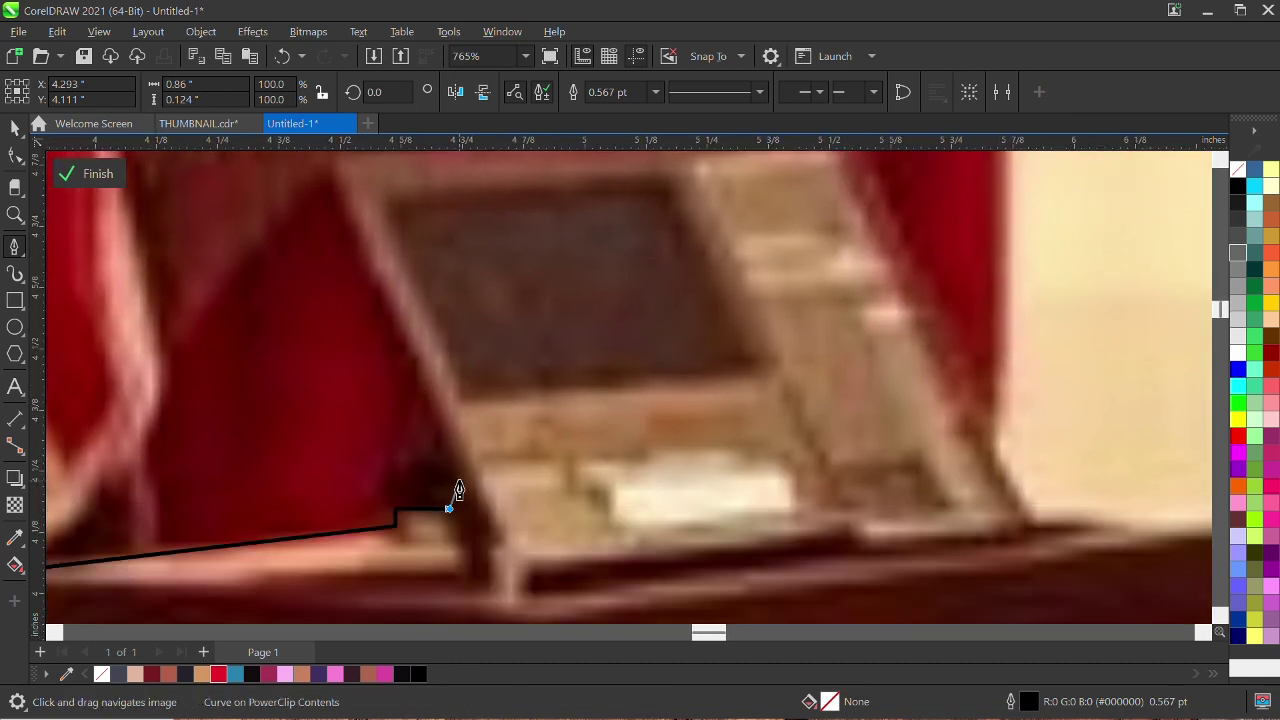
Continue the Pen outline around the desk phone's raised screen and along its base to the base's right end
left_click(460, 483)
left_click_drag(486, 477, 557, 514)
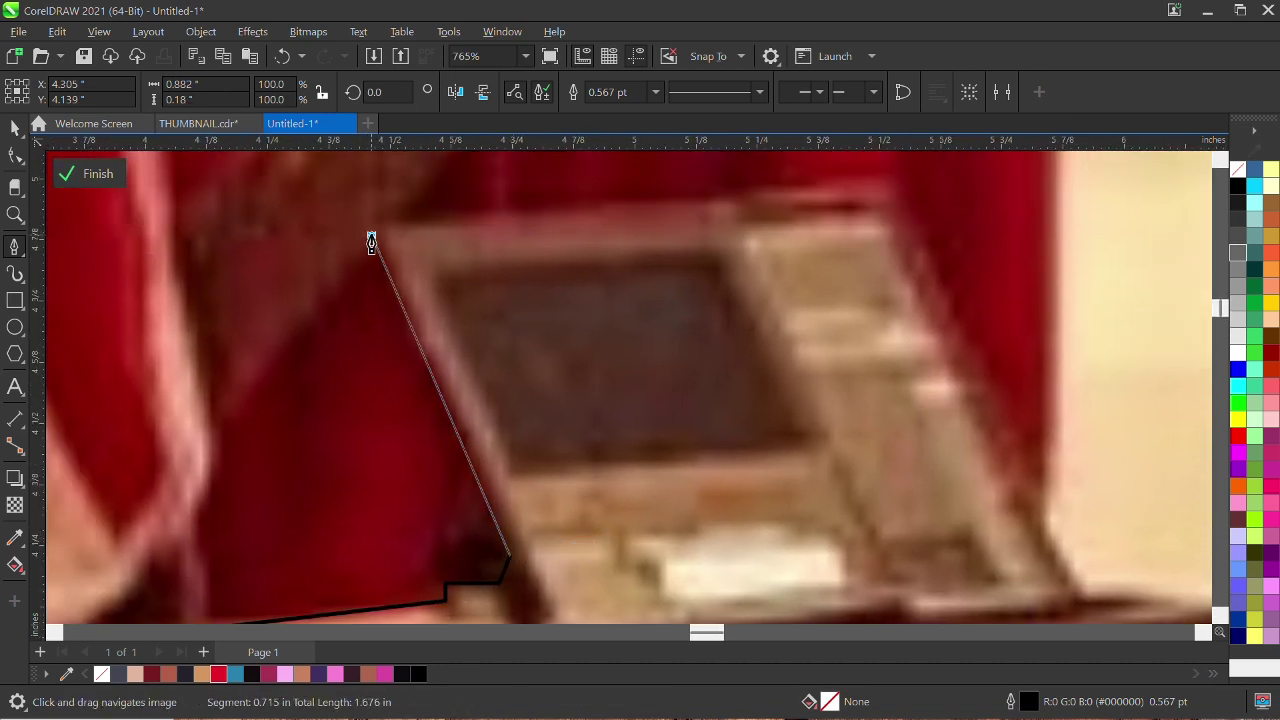
left_click(889, 195)
scroll(843, 363, "right", 5)
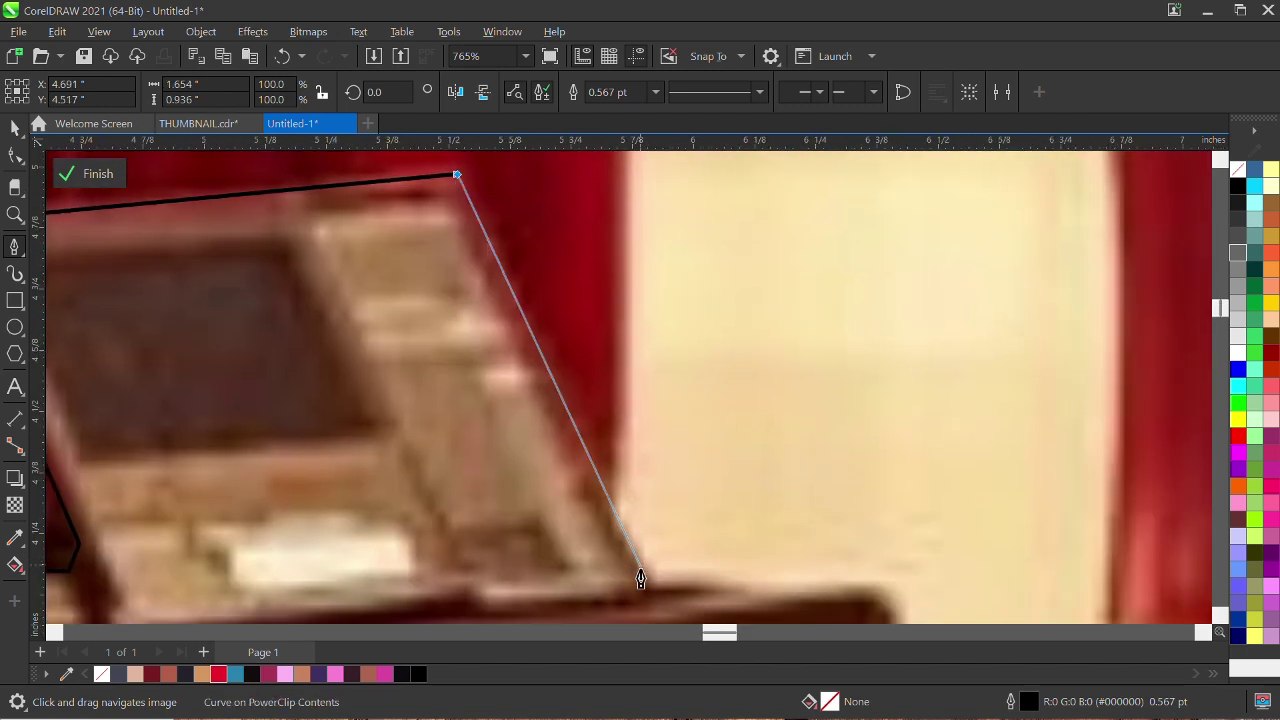
left_click(652, 579)
left_click_drag(660, 560, 437, 363)
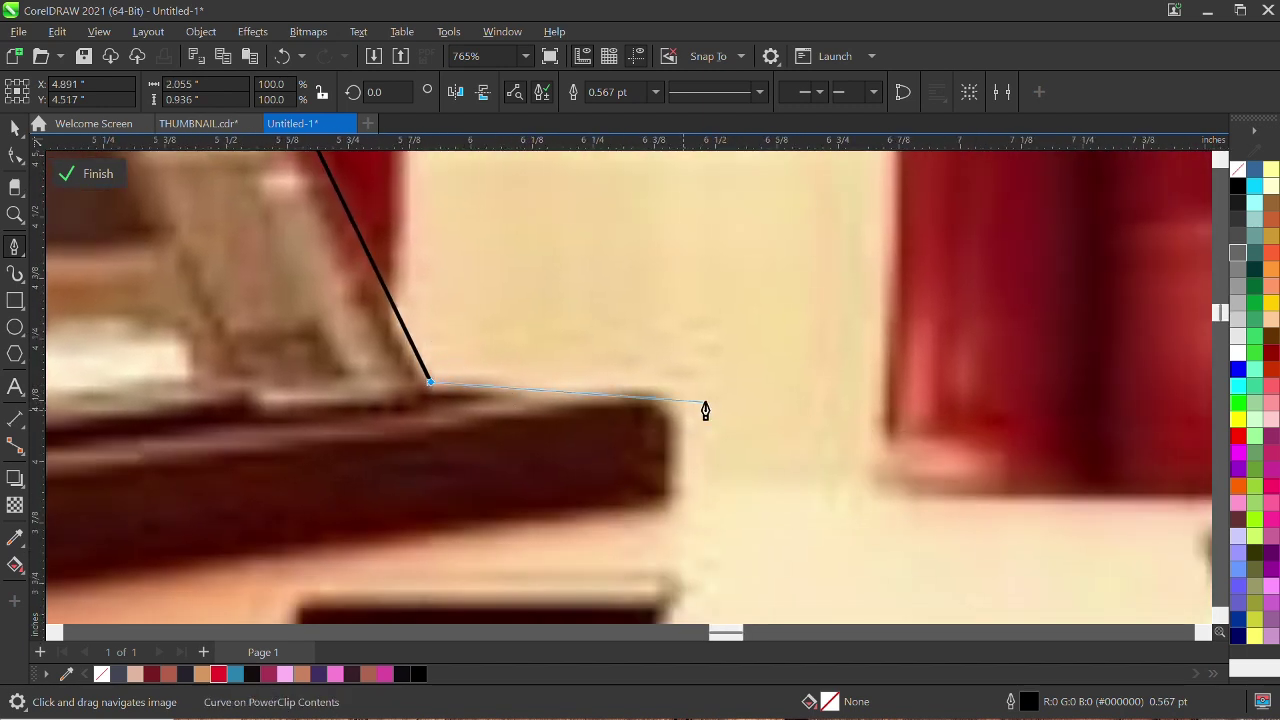
left_click(668, 394)
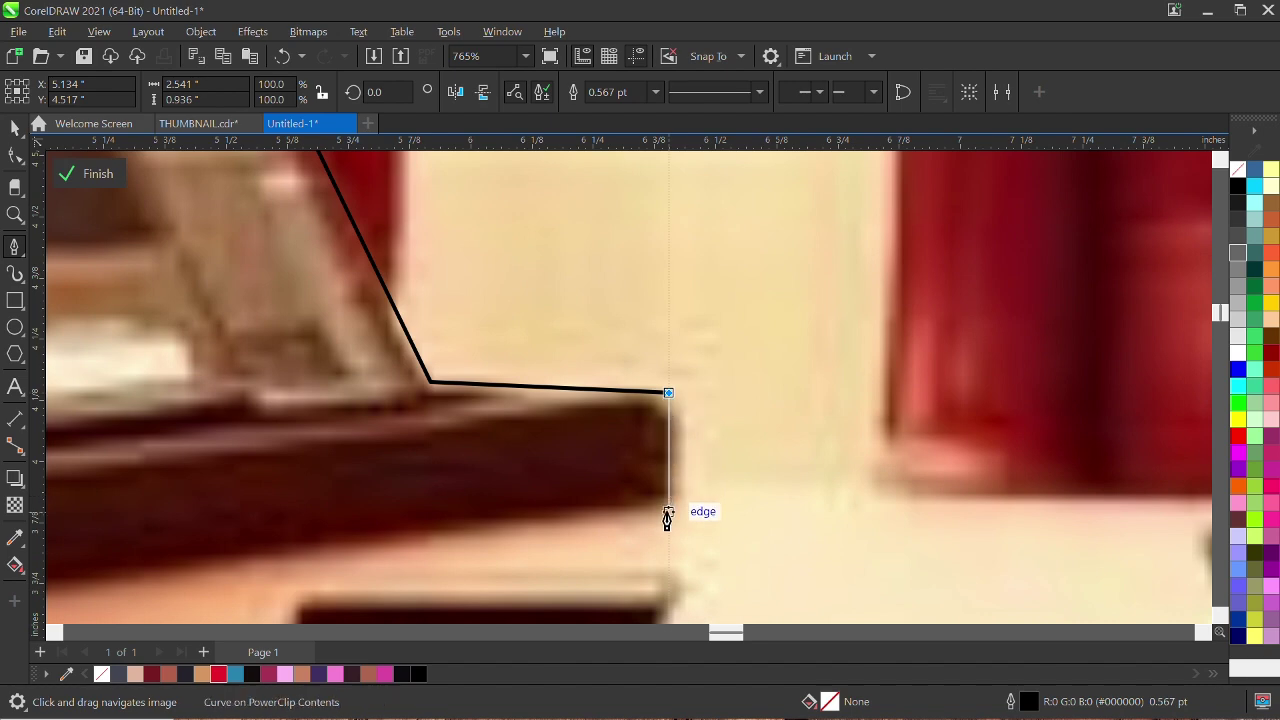
Extend the outline down the end of the phone base and along the desktop's back edge, past the chair, to the black folders
scroll(669, 514, "down", 4)
scroll(632, 437, "up", 3)
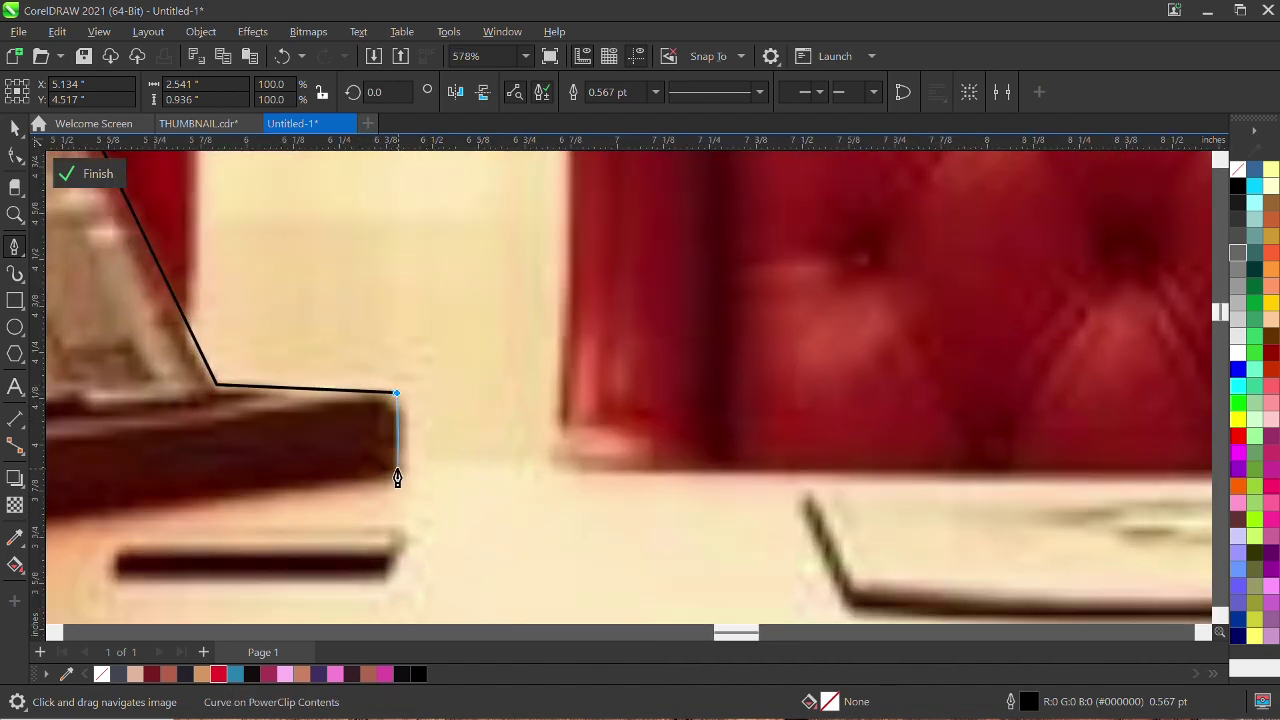
scroll(340, 380, "down", 4)
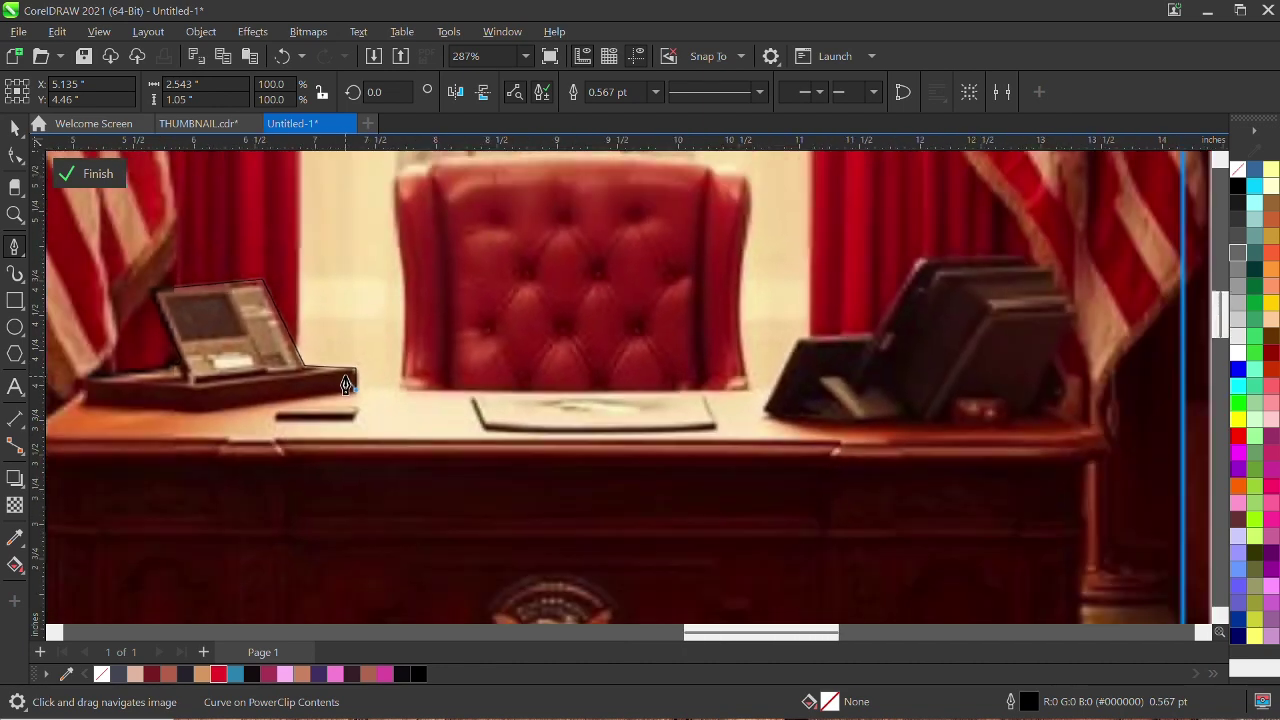
scroll(469, 421, "up", 3)
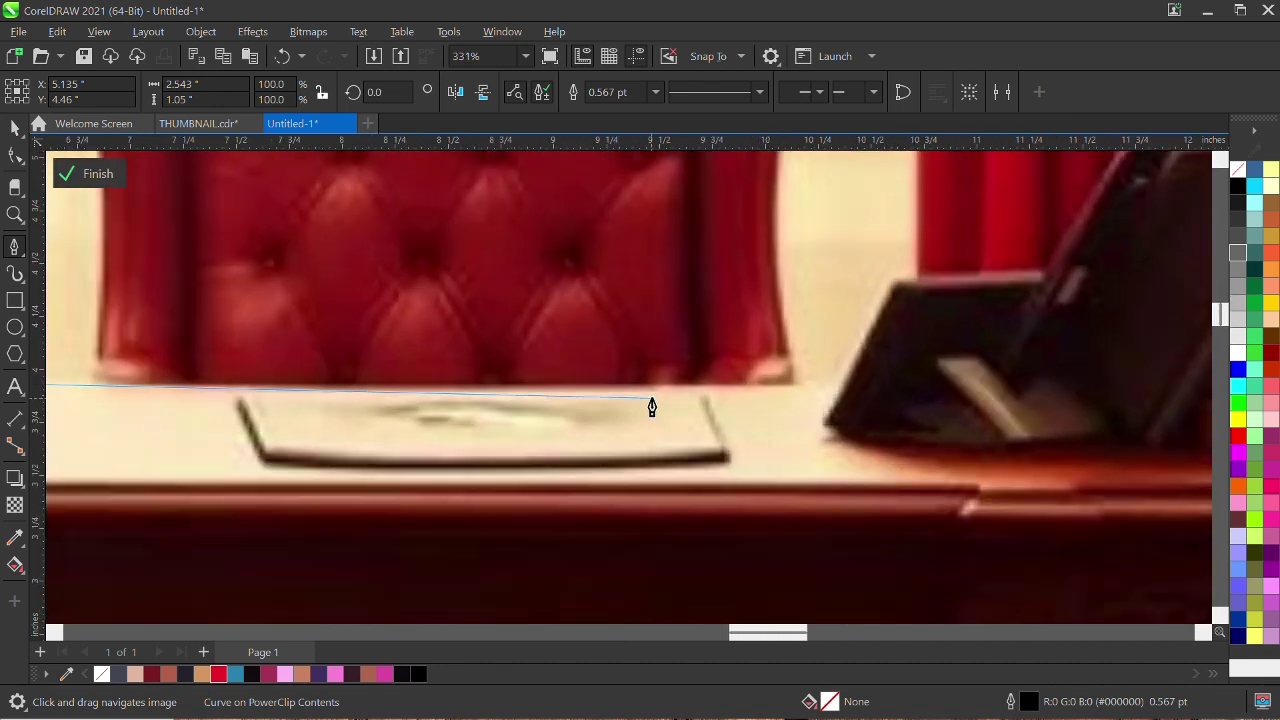
left_click(840, 392)
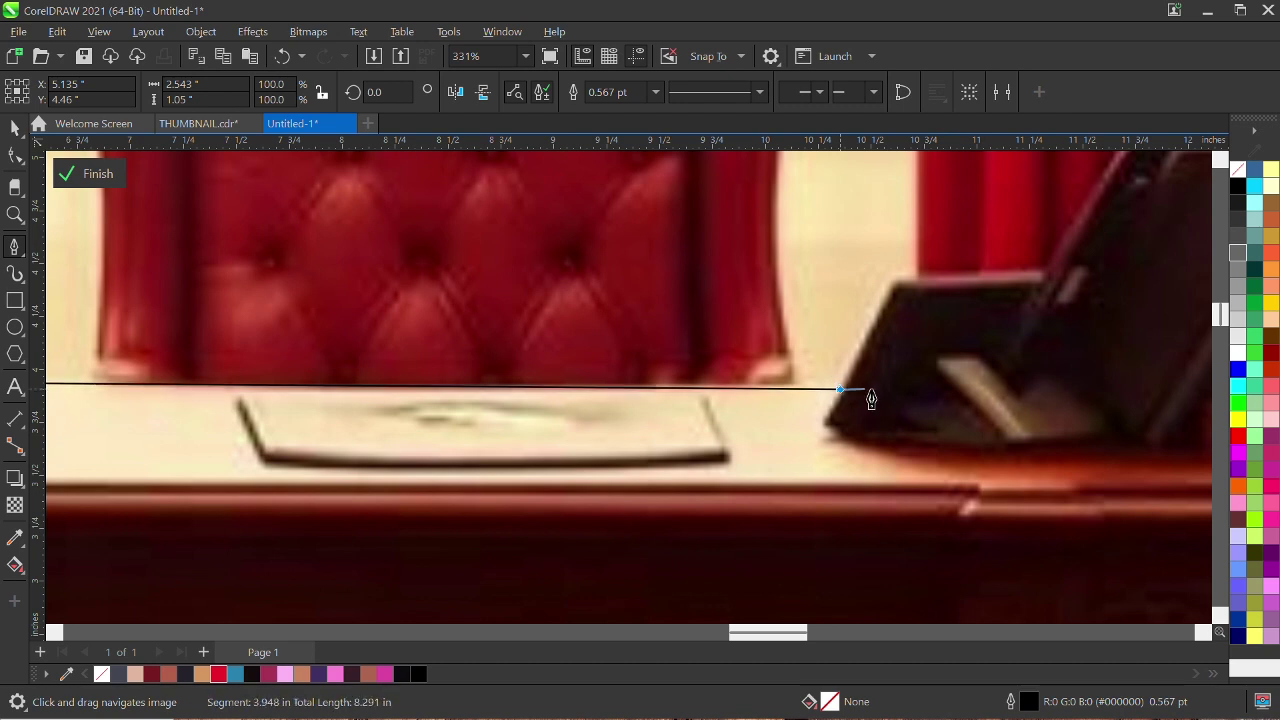
Trace the stepped upper contour of the black folders on the desk from the front folder to the rear ones
left_click_drag(840, 392, 661, 448)
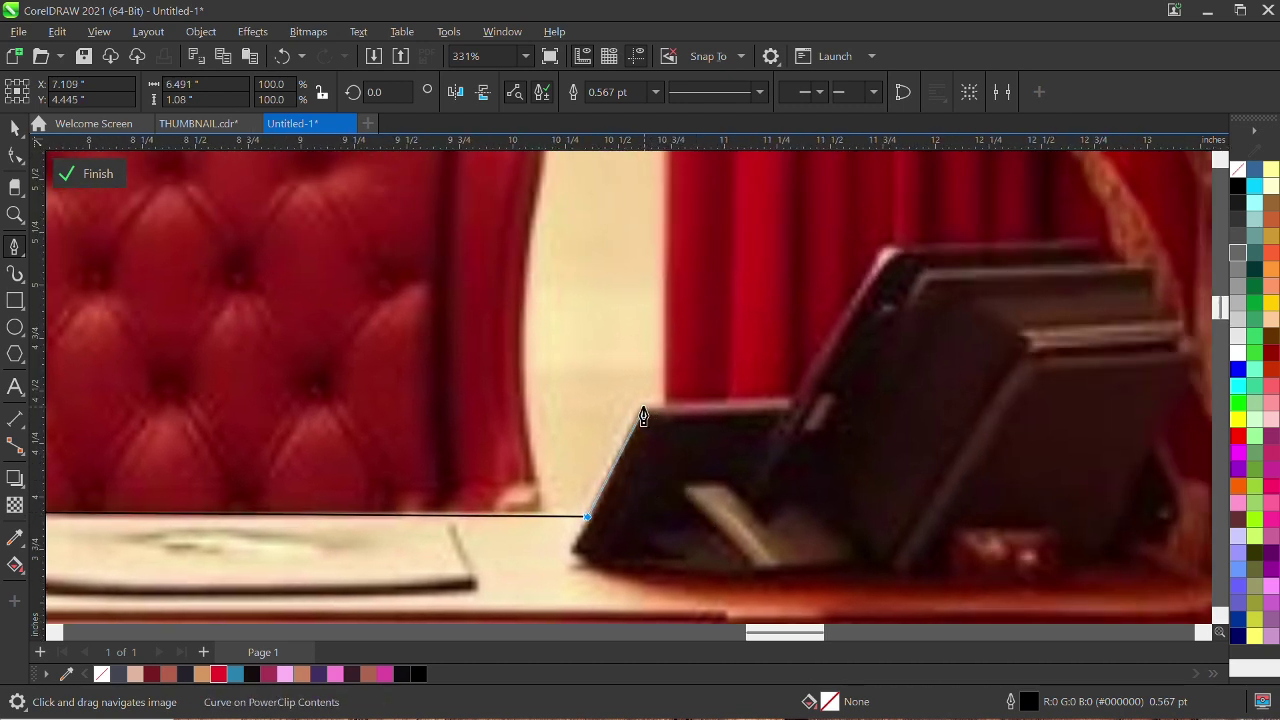
left_click(640, 409)
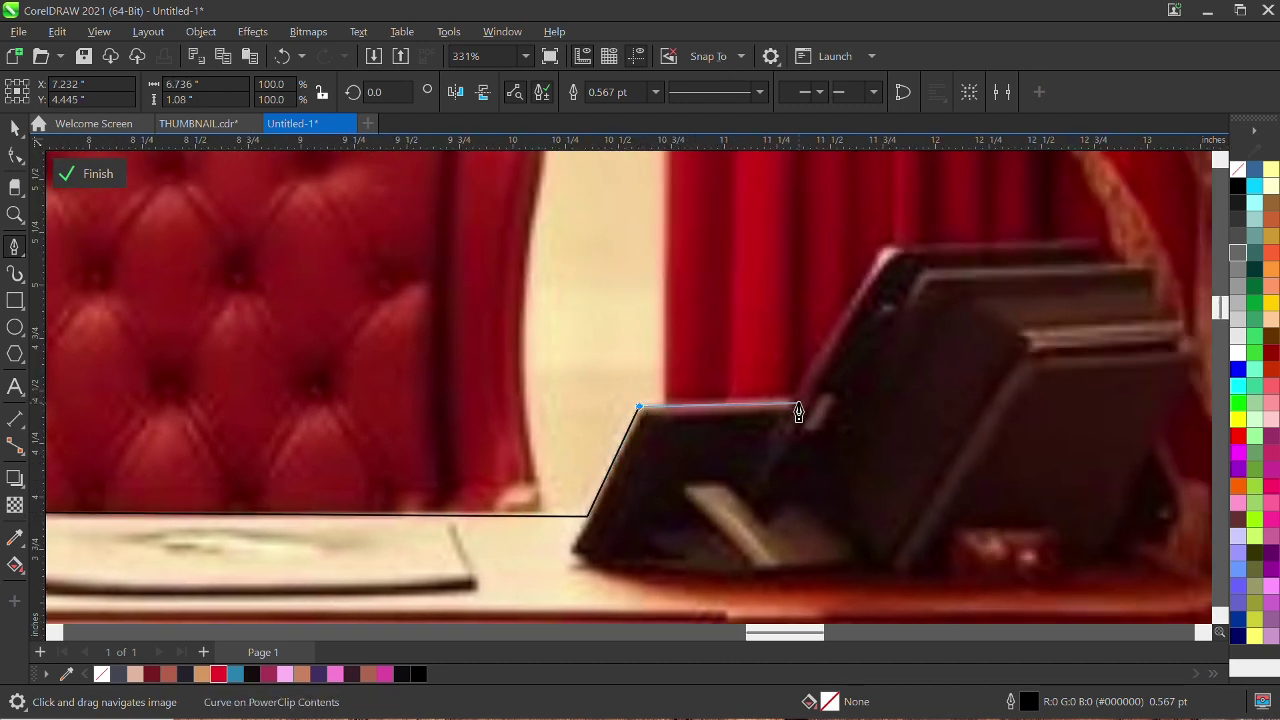
left_click(886, 252)
left_click_drag(886, 252, 461, 431)
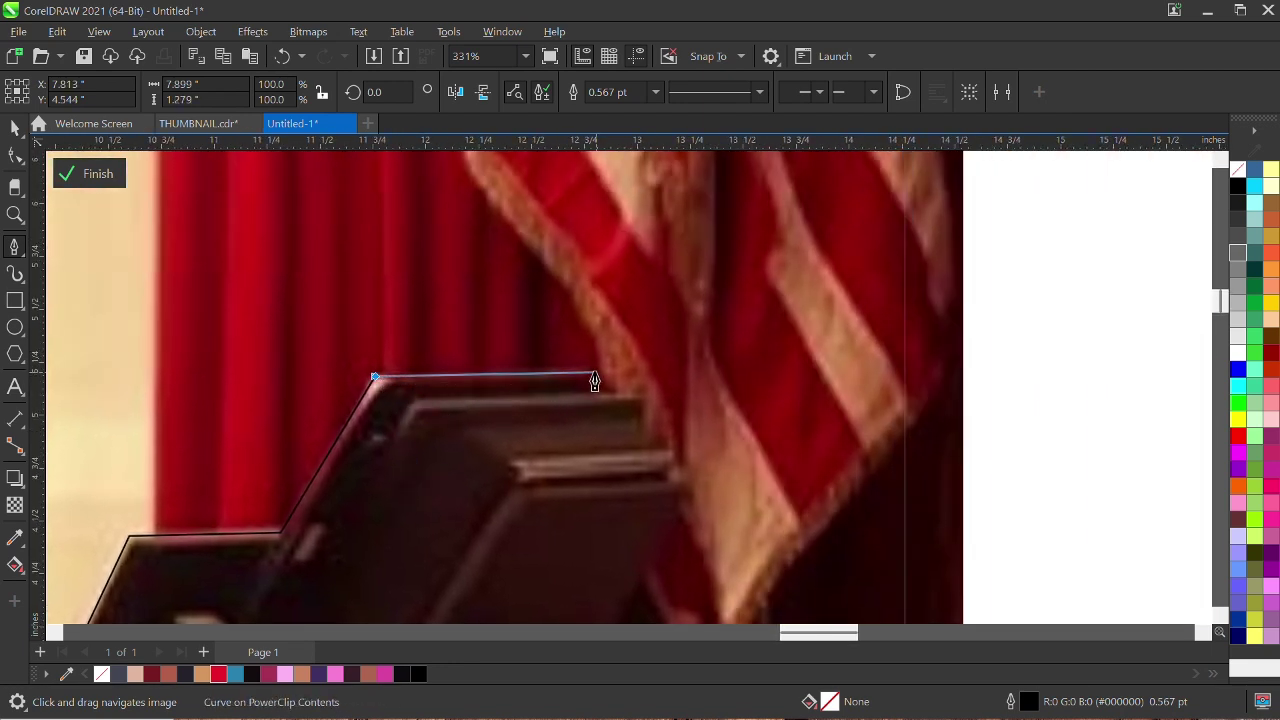
scroll(630, 395, "up", 2)
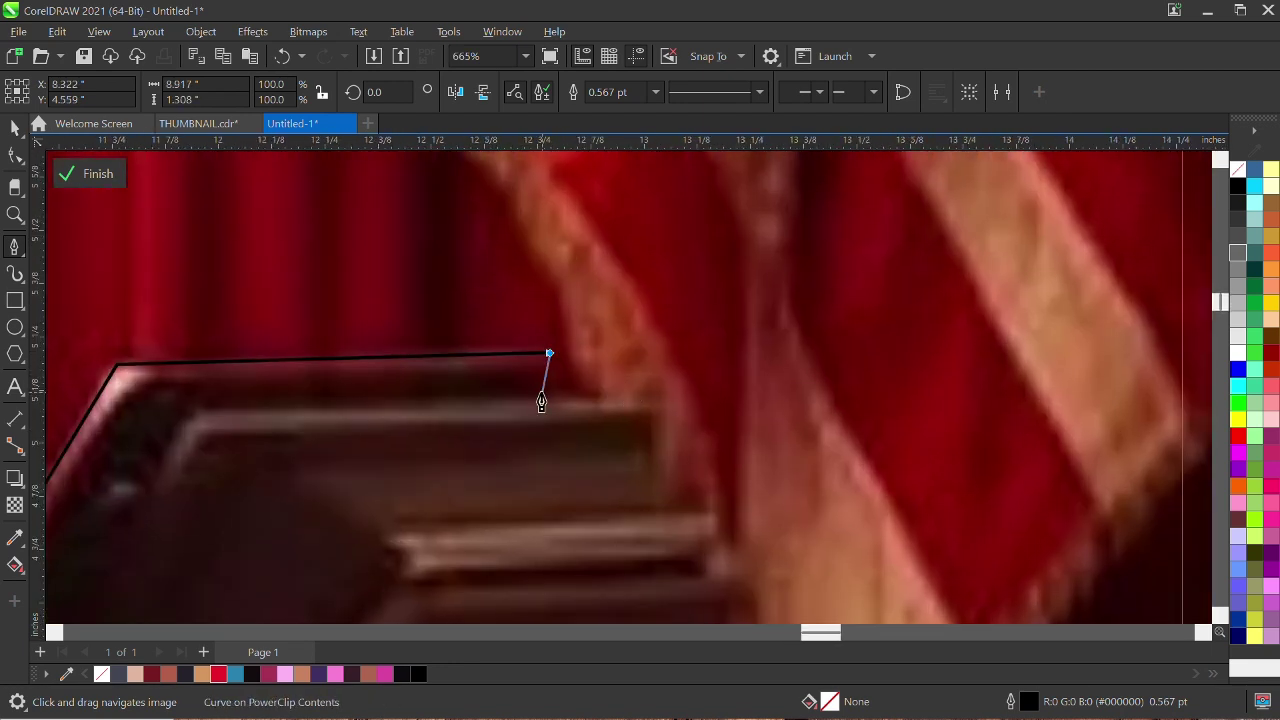
left_click(654, 512)
left_click_drag(654, 512, 625, 345)
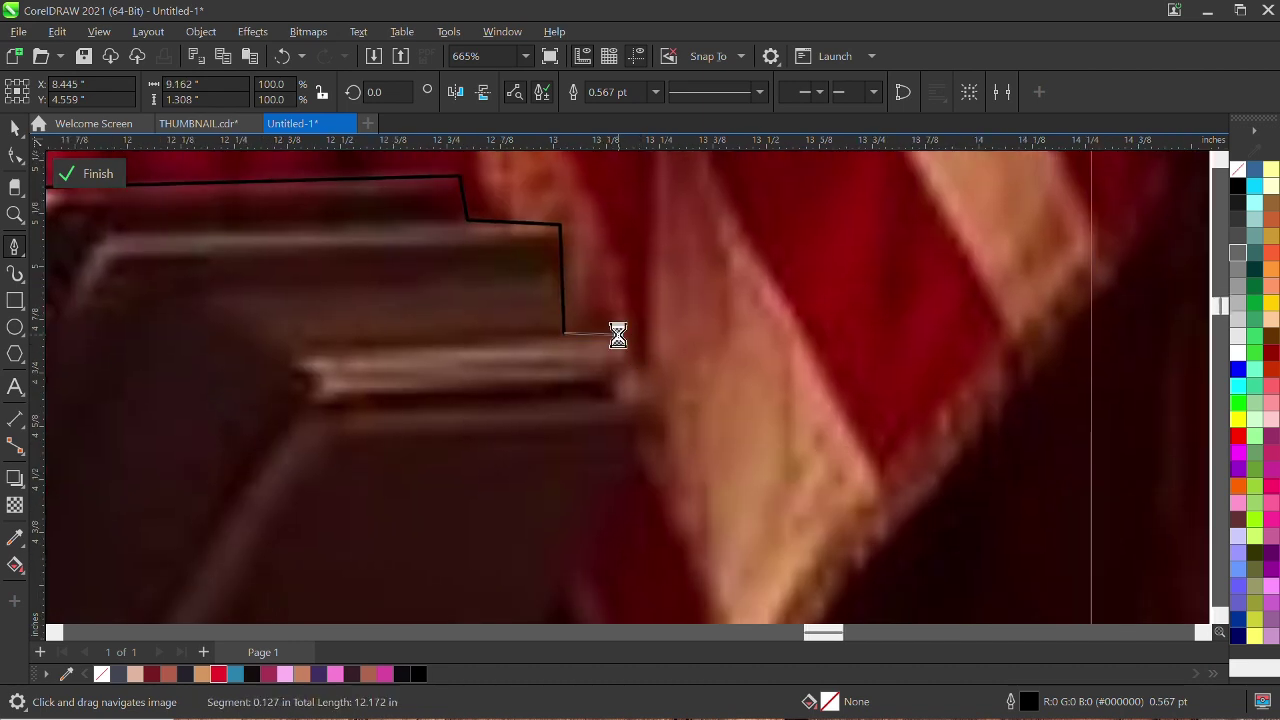
left_click(618, 335)
Trace down the right side of the folders and around the tabletop's right corner, ending with a curved node beneath its edge
scroll(665, 410, "down", 2)
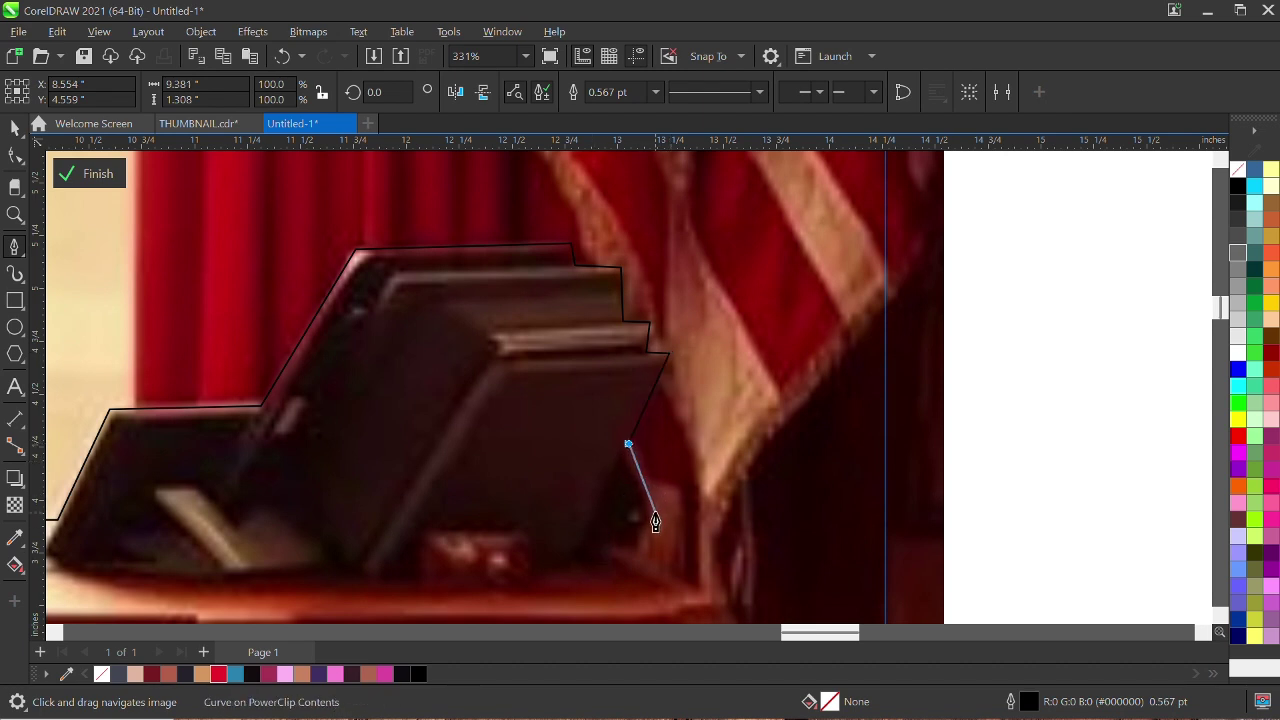
left_click(640, 548)
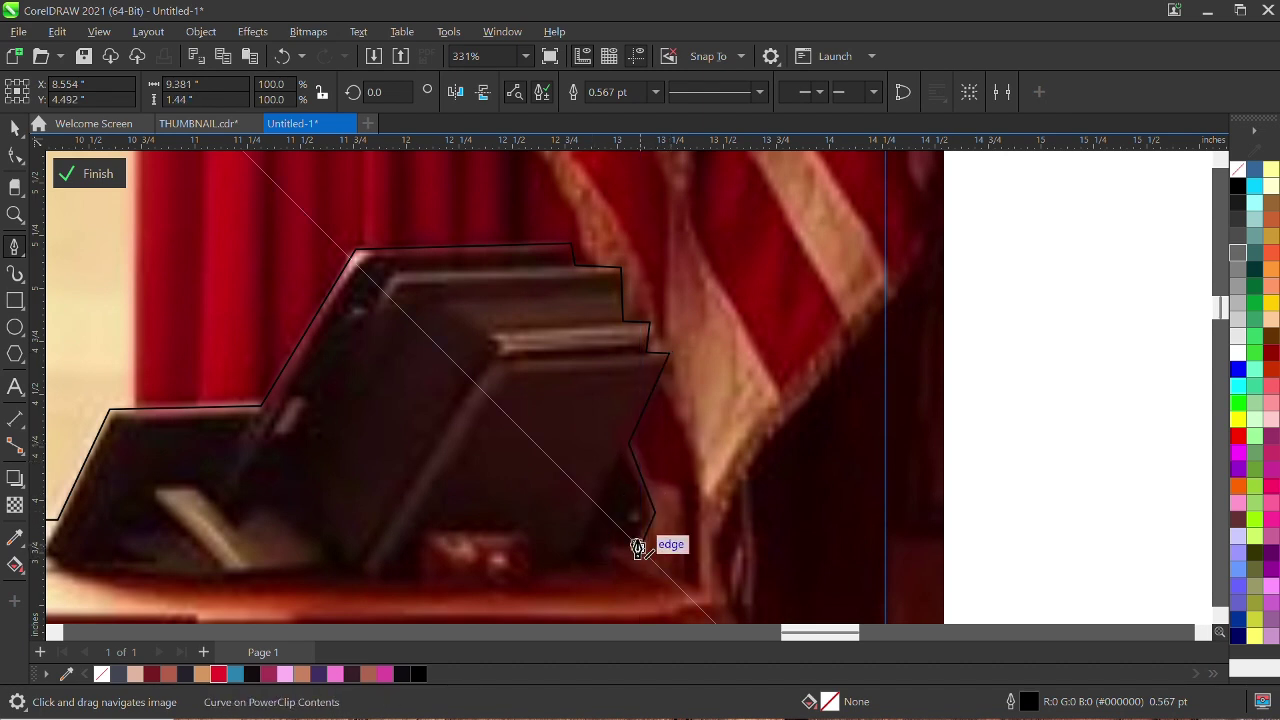
scroll(640, 552, "up", 3)
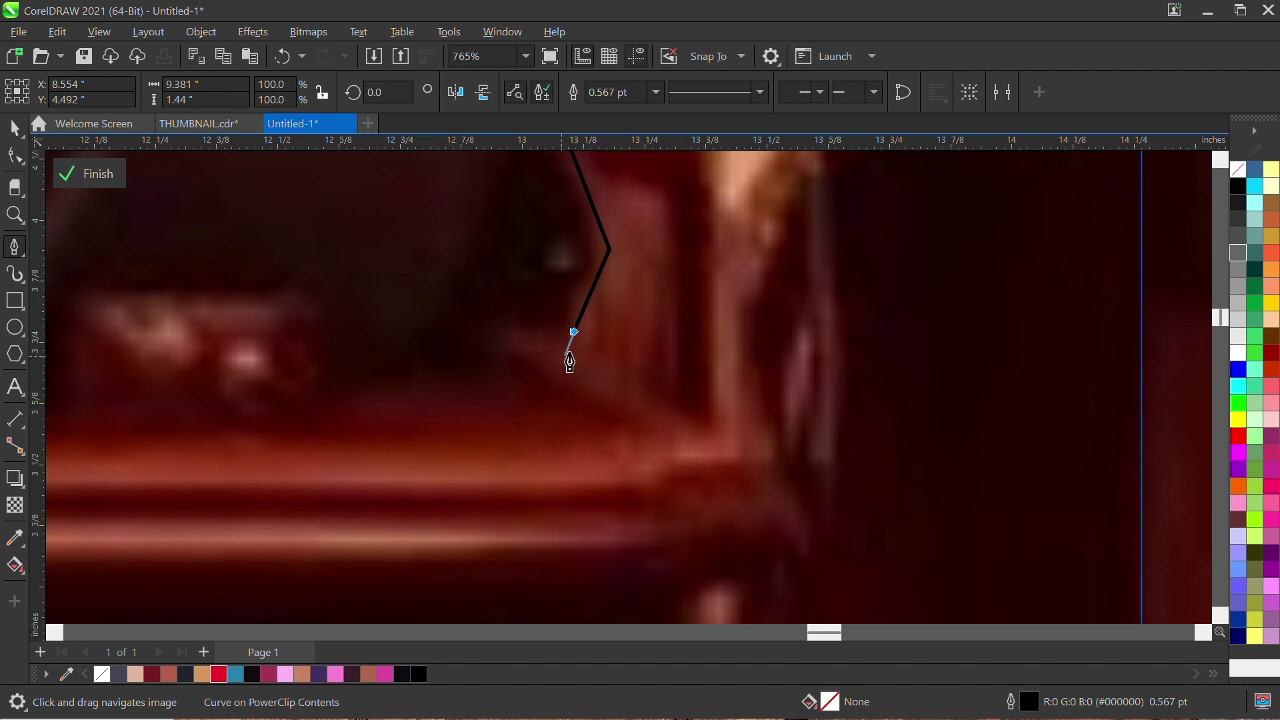
left_click(740, 440)
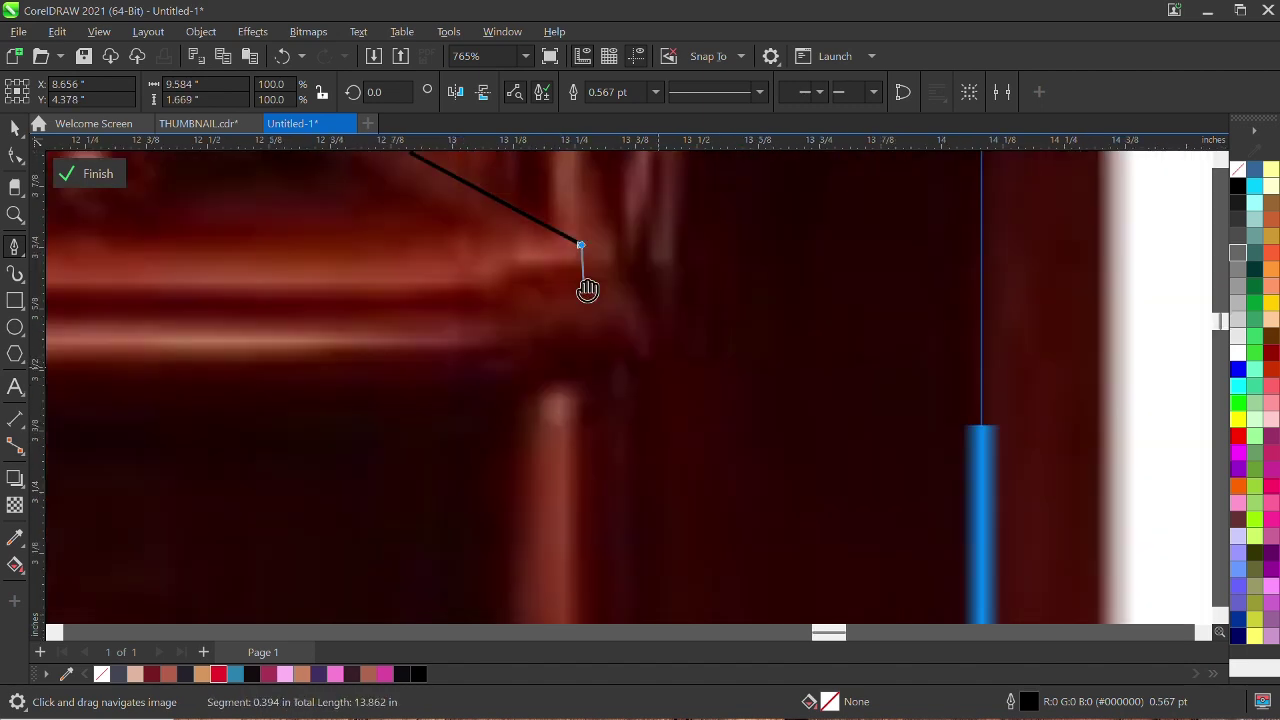
scroll(679, 300, "up", 1)
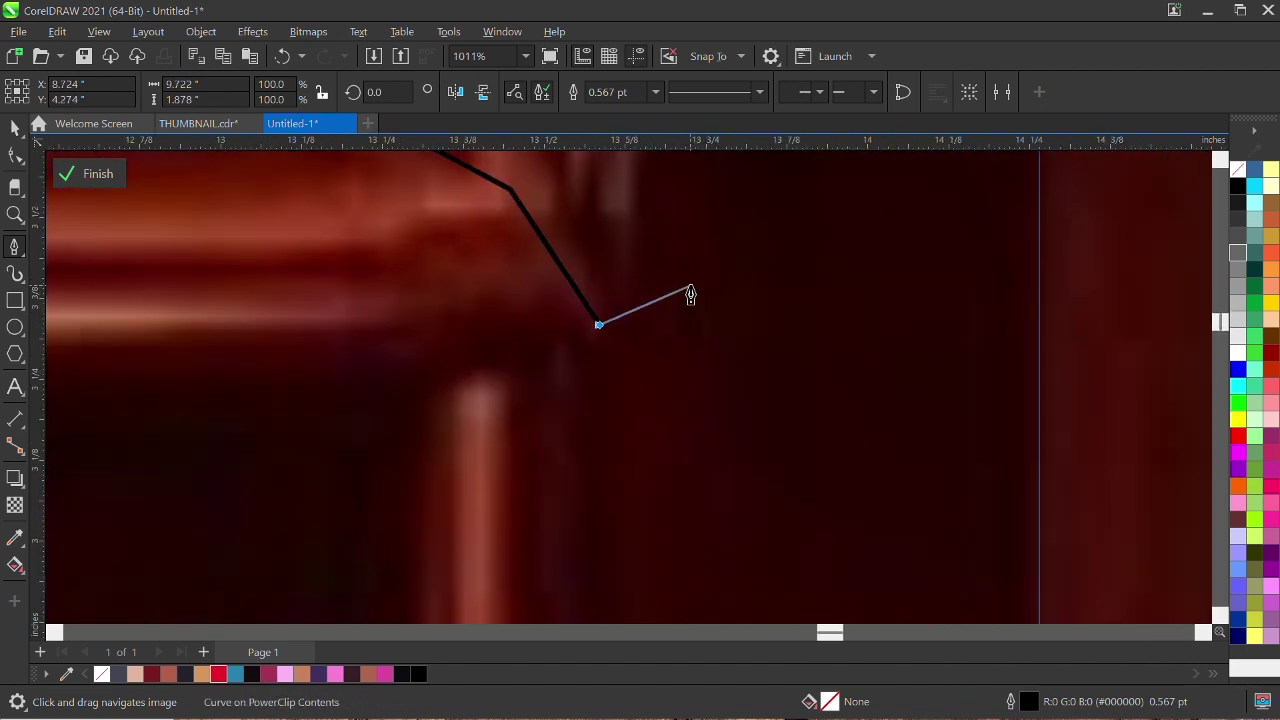
left_click_drag(470, 388, 449, 420)
Extend the outline straight down the desk's right side to the top of the base moulding
scroll(509, 343, "down", 4)
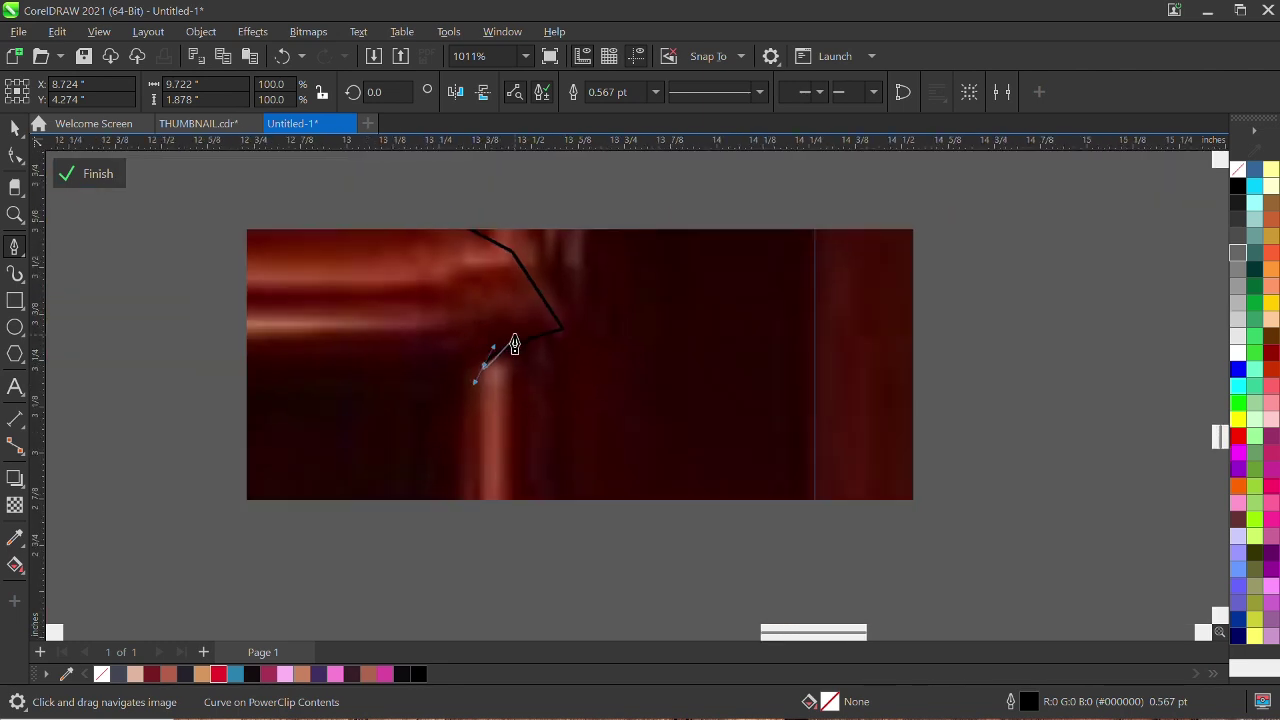
scroll(515, 350, "down", 2)
scroll(520, 370, "down", 2)
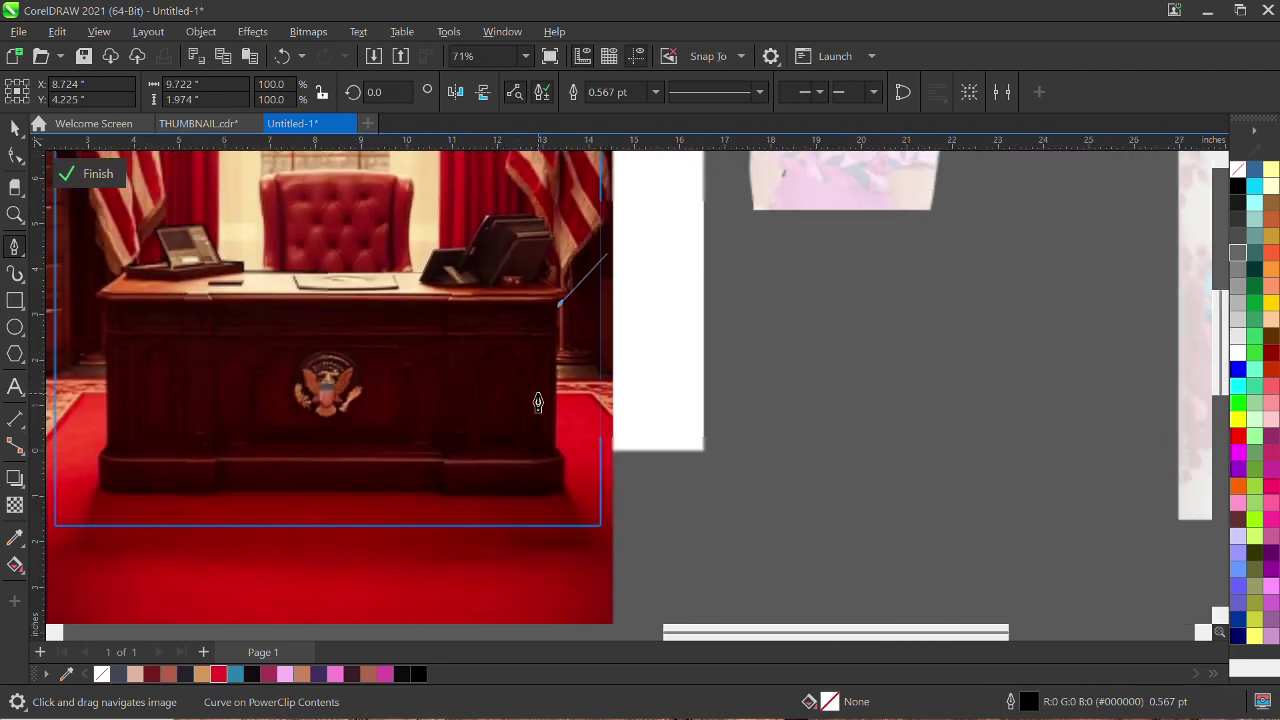
scroll(540, 405, "up", 2)
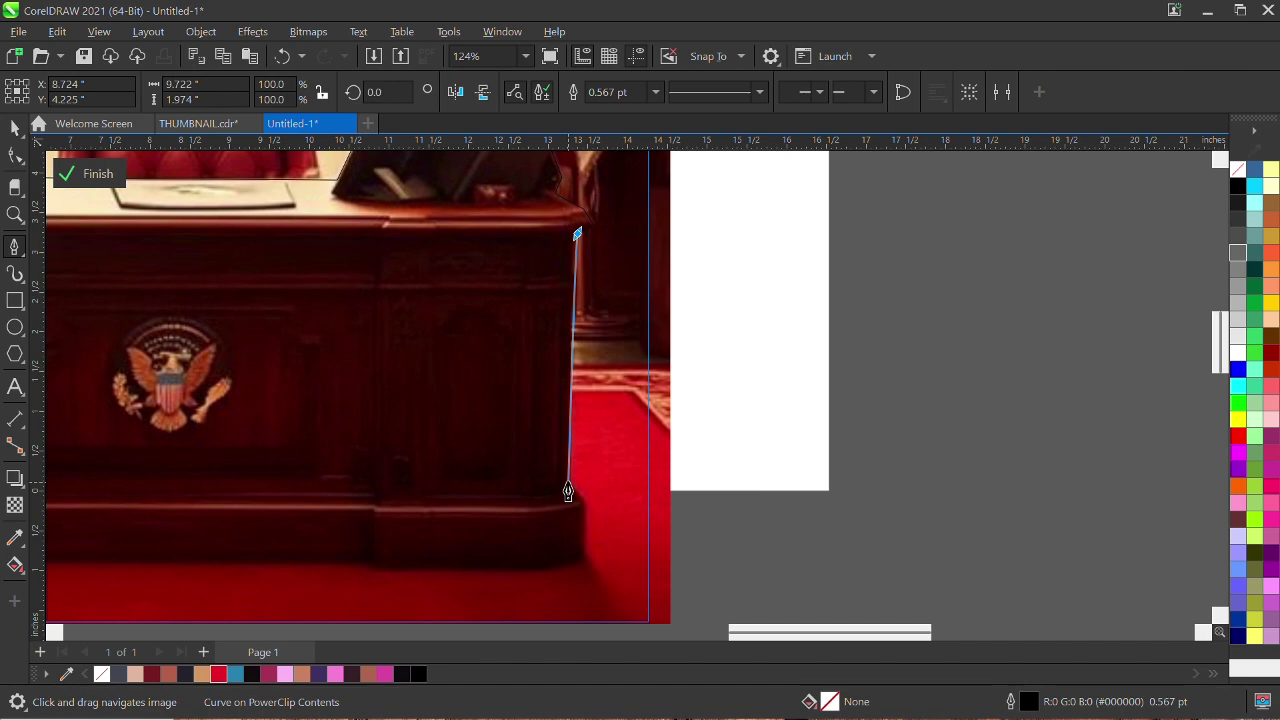
left_click(568, 489)
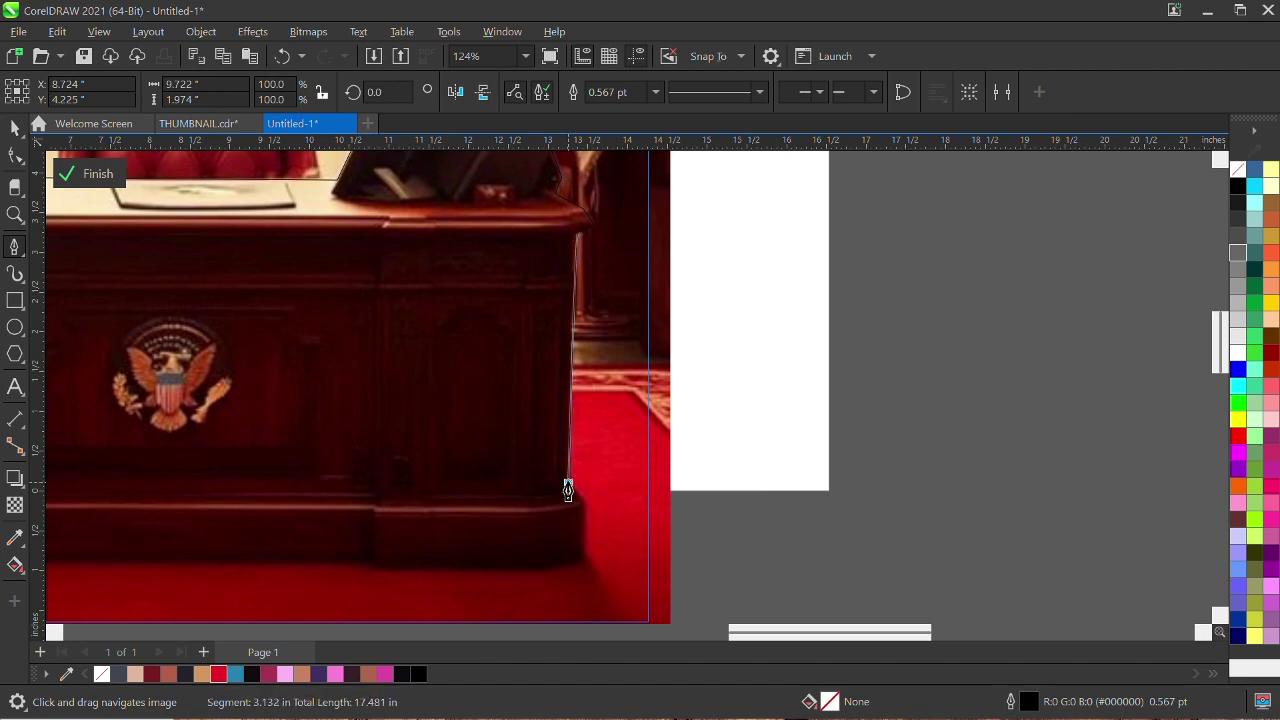
Continue the desk outline with a curve around the right end of the base moulding and straight down to its lower corner
scroll(660, 449, "down", 2)
scroll(629, 442, "up", 2)
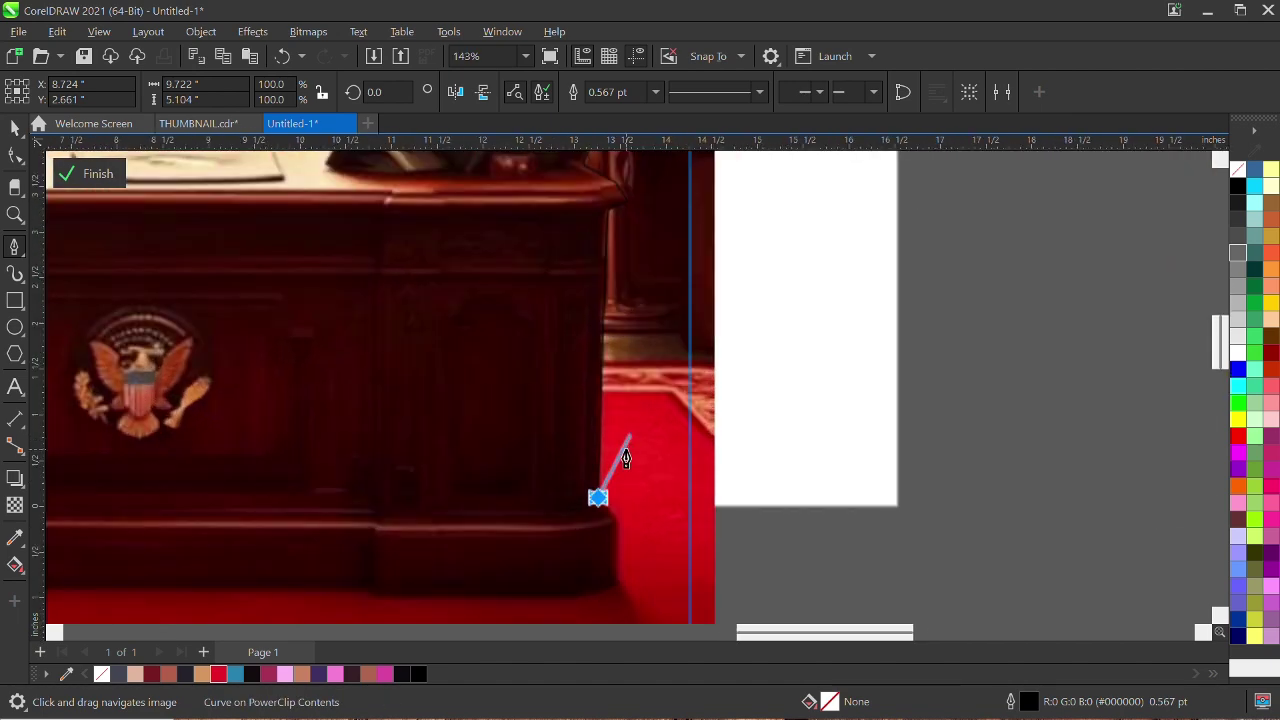
scroll(623, 526, "up", 3)
scroll(717, 494, "up", 2)
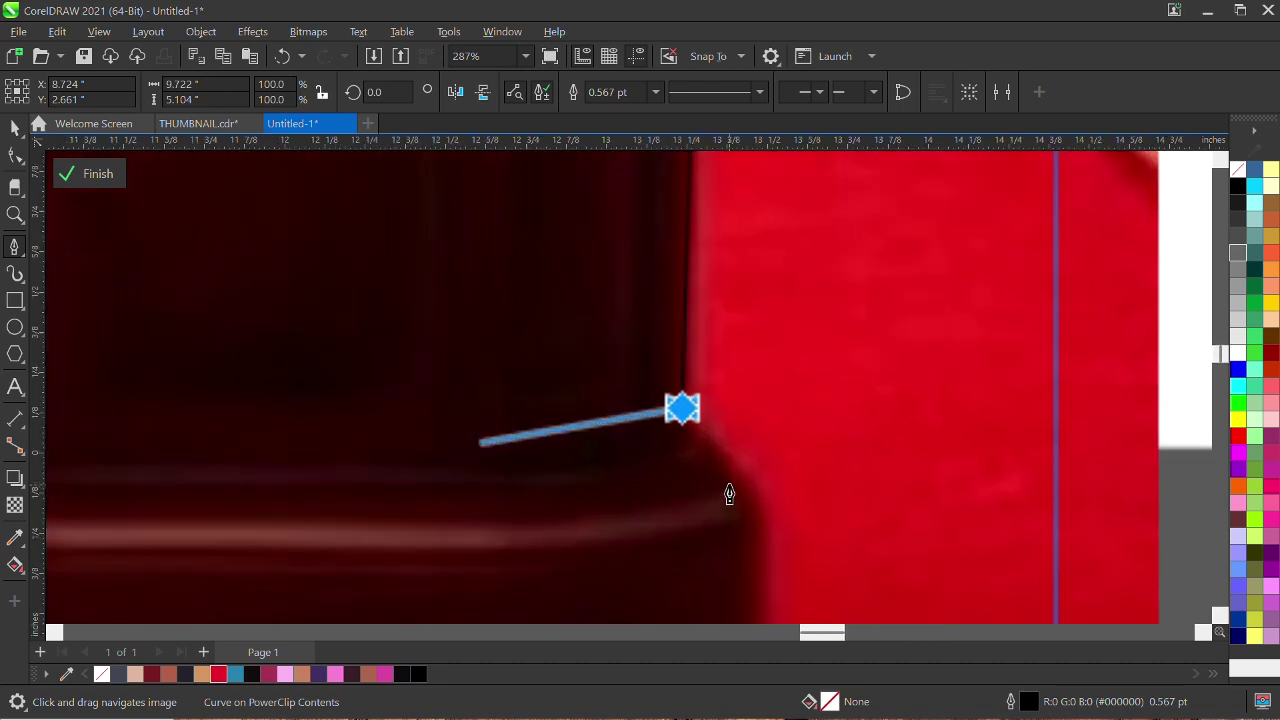
left_click_drag(756, 516, 756, 546)
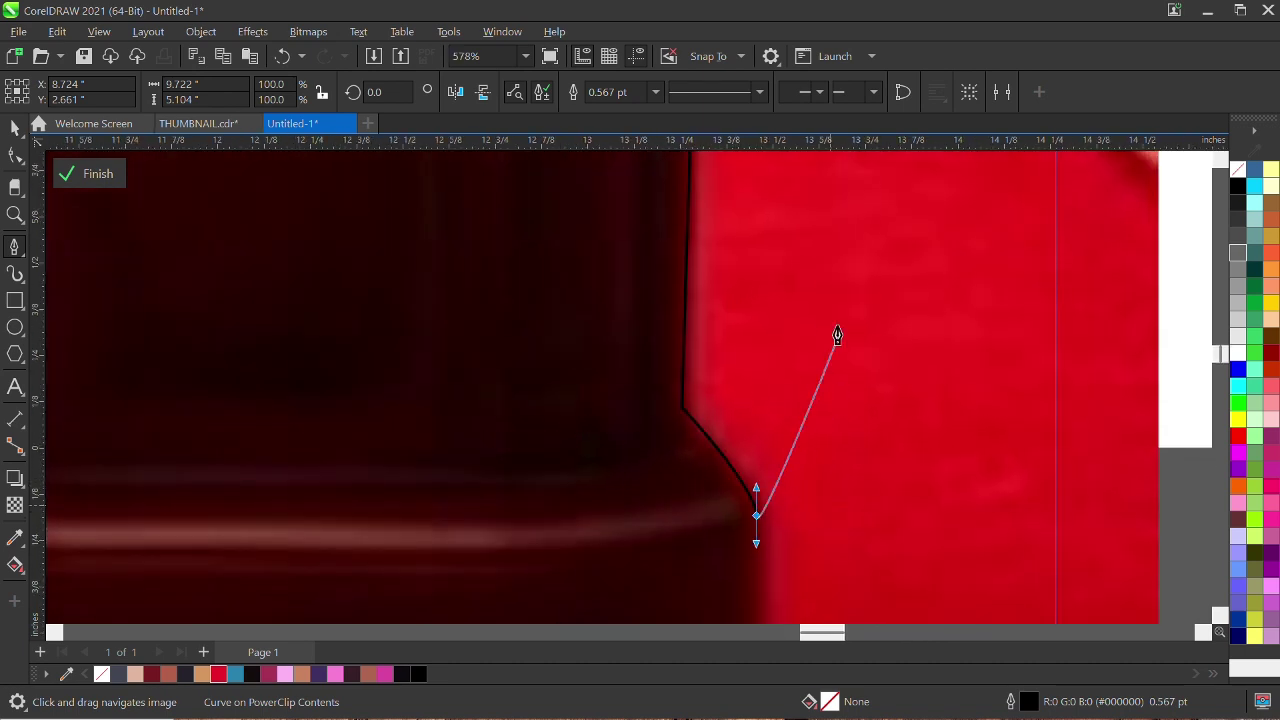
left_click_drag(834, 334, 877, 126)
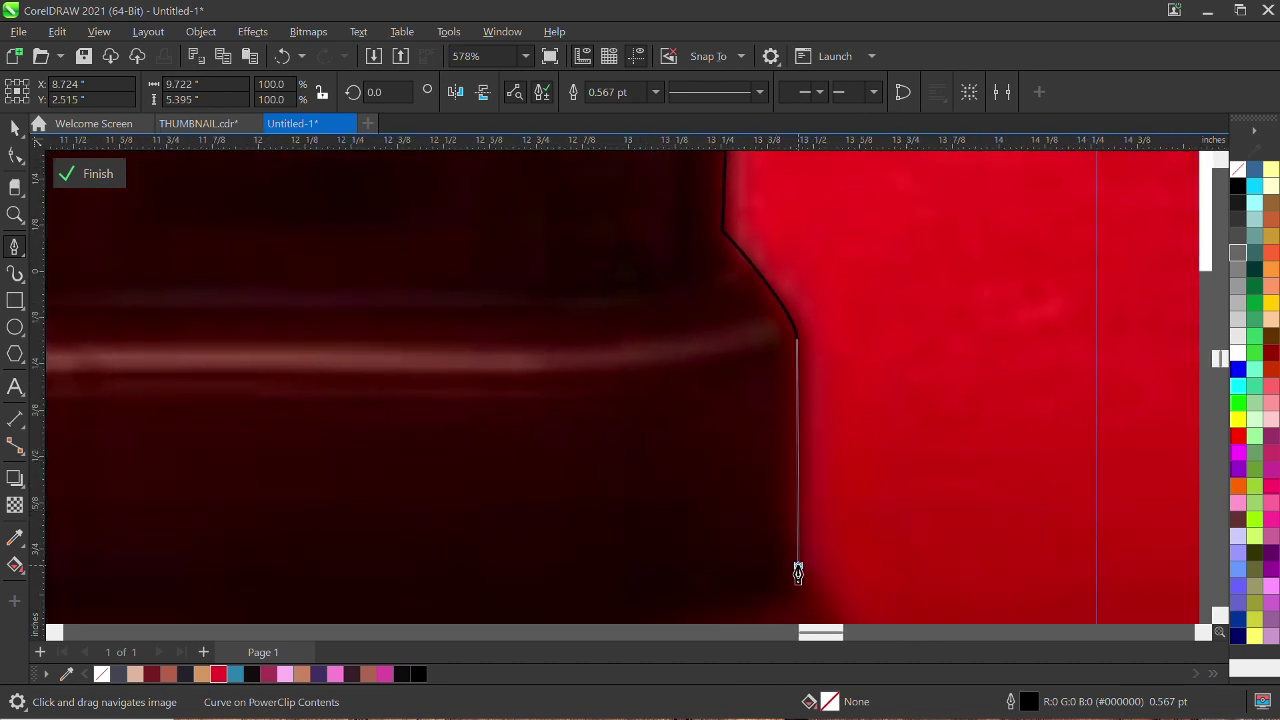
left_click(798, 556)
scroll(942, 475, "down", 2)
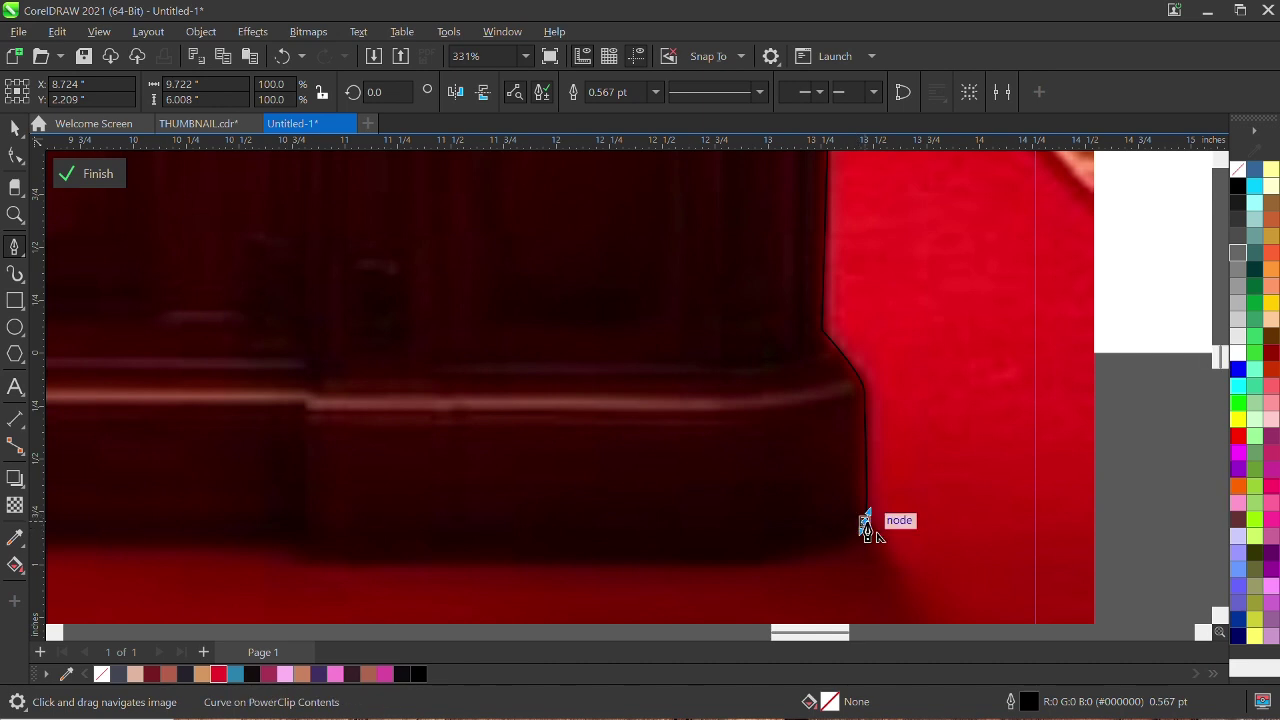
Trace along the bottom edge of the desk base to its left corner and up to the top of the base moulding
scroll(900, 500, "down", 3)
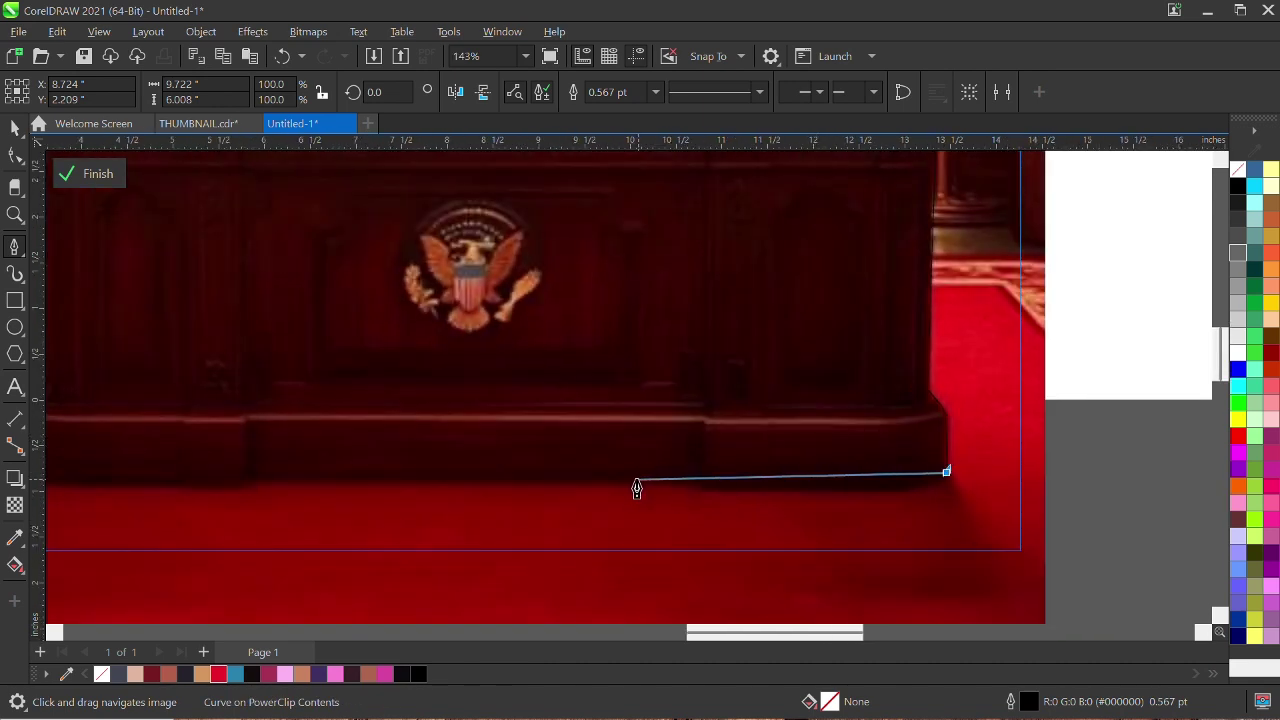
scroll(517, 484, "down", 3)
scroll(517, 484, "up", 1)
left_click(517, 484)
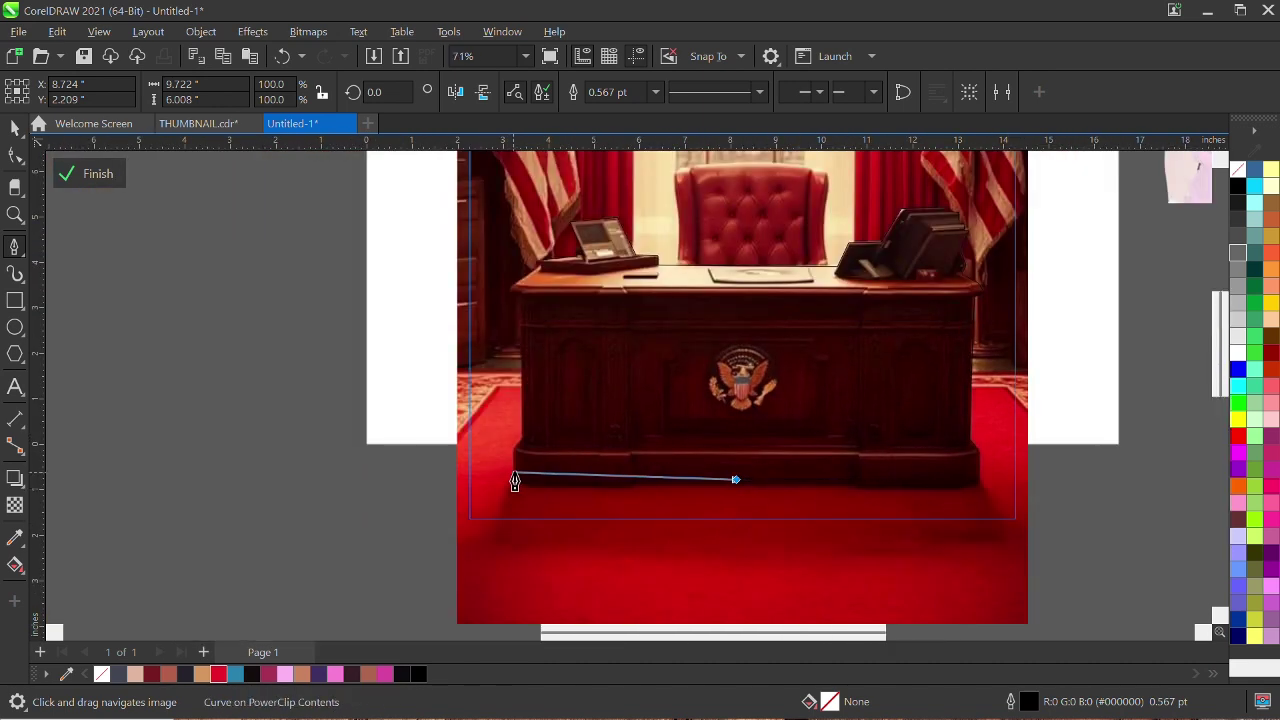
scroll(520, 363, "up", 2)
scroll(514, 500, "up", 2)
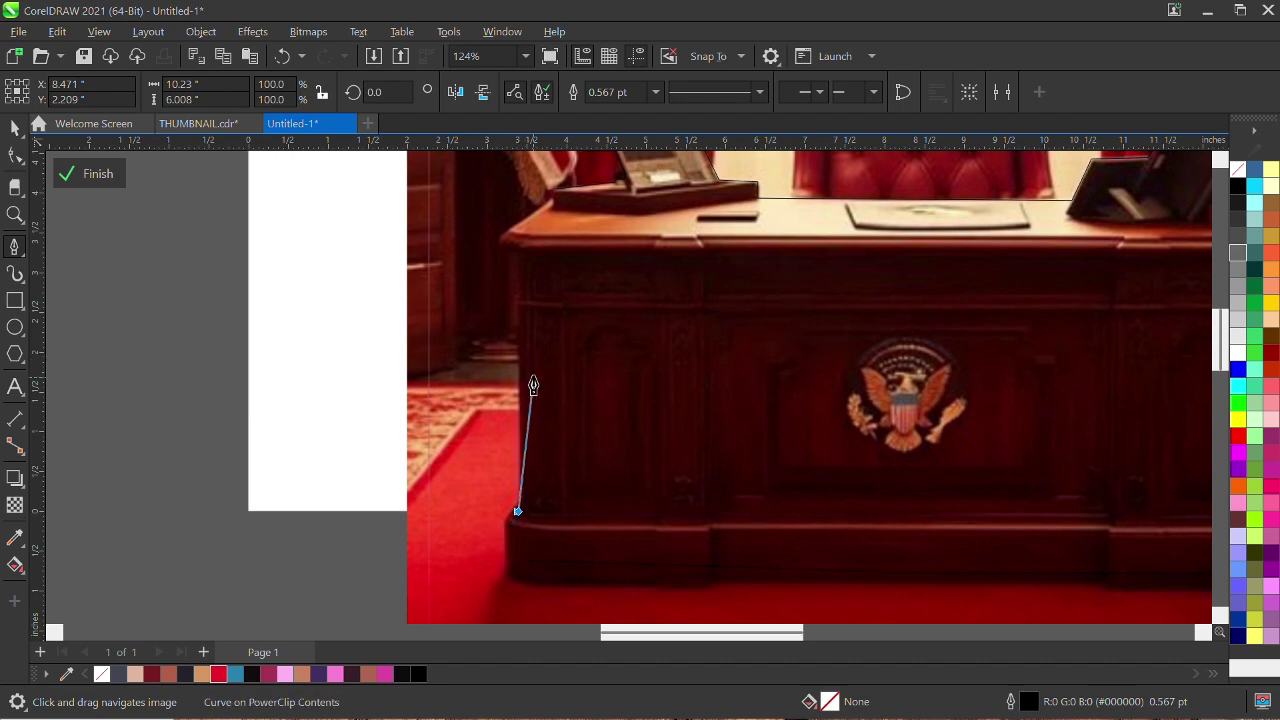
Extend the outline up the desk's left side to the underside of the tabletop
scroll(524, 428, "up", 3)
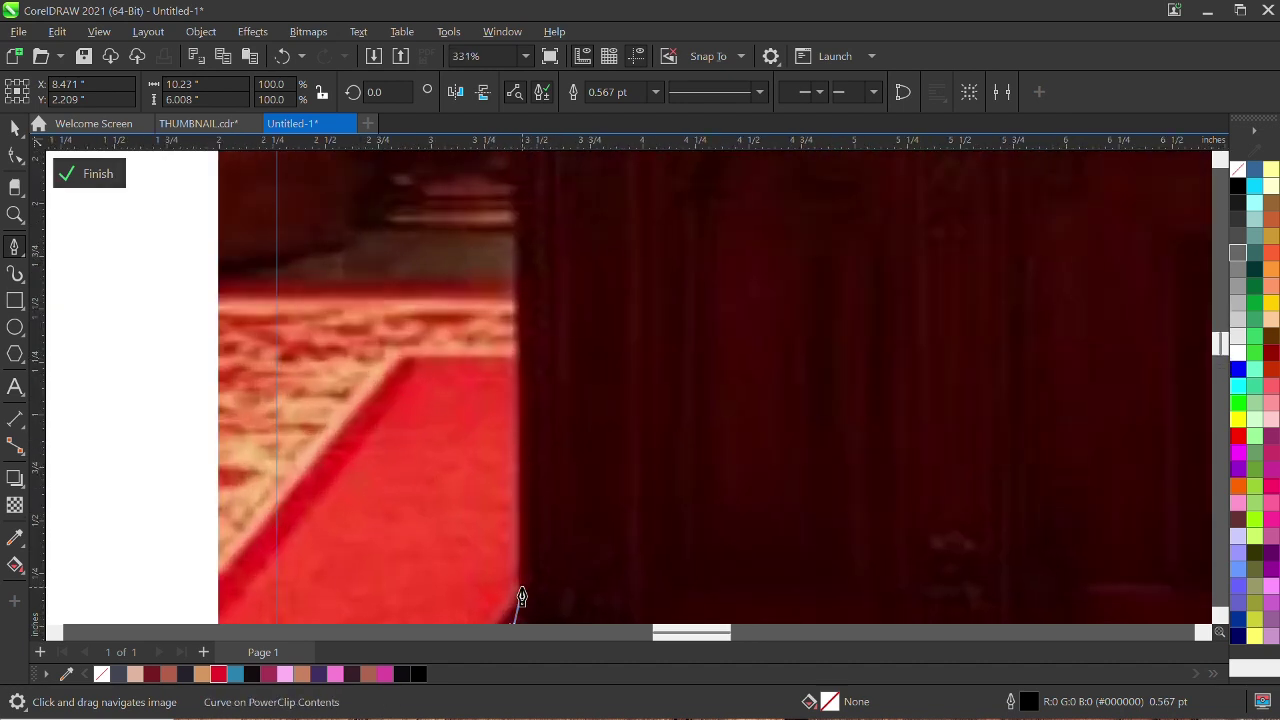
scroll(514, 366, "up", 3)
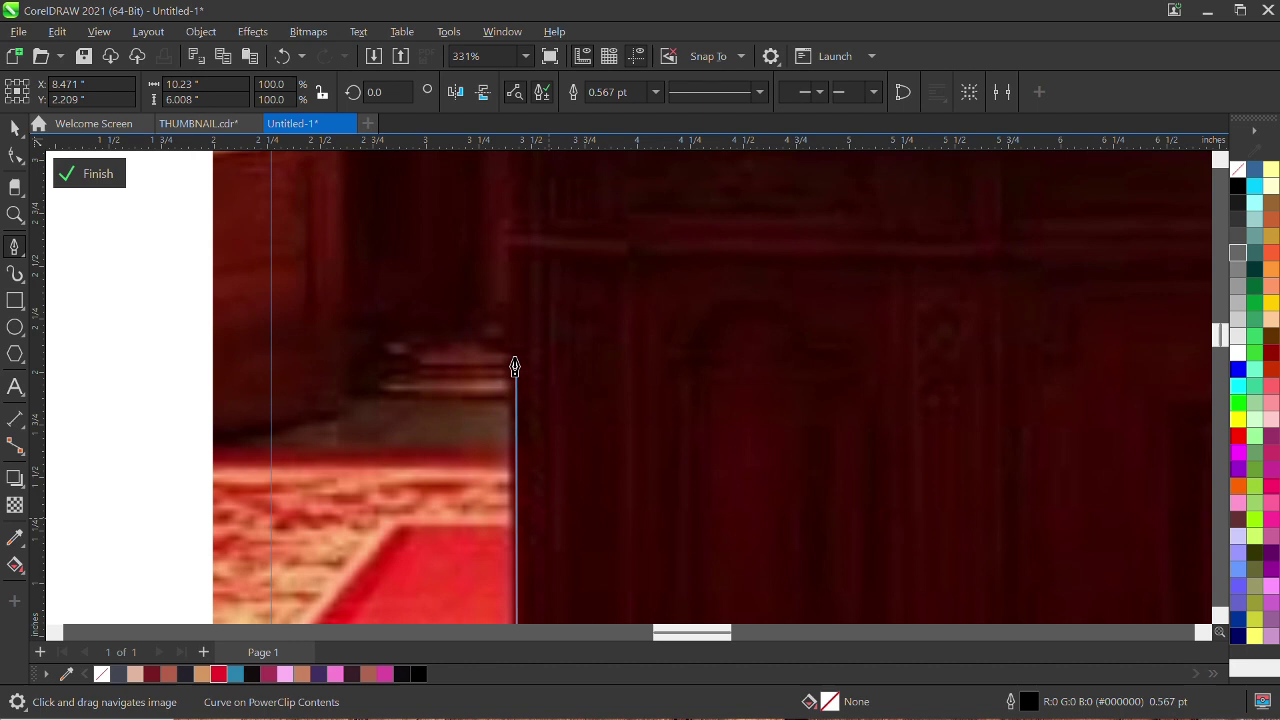
left_click(507, 229)
scroll(587, 510, "up", 3)
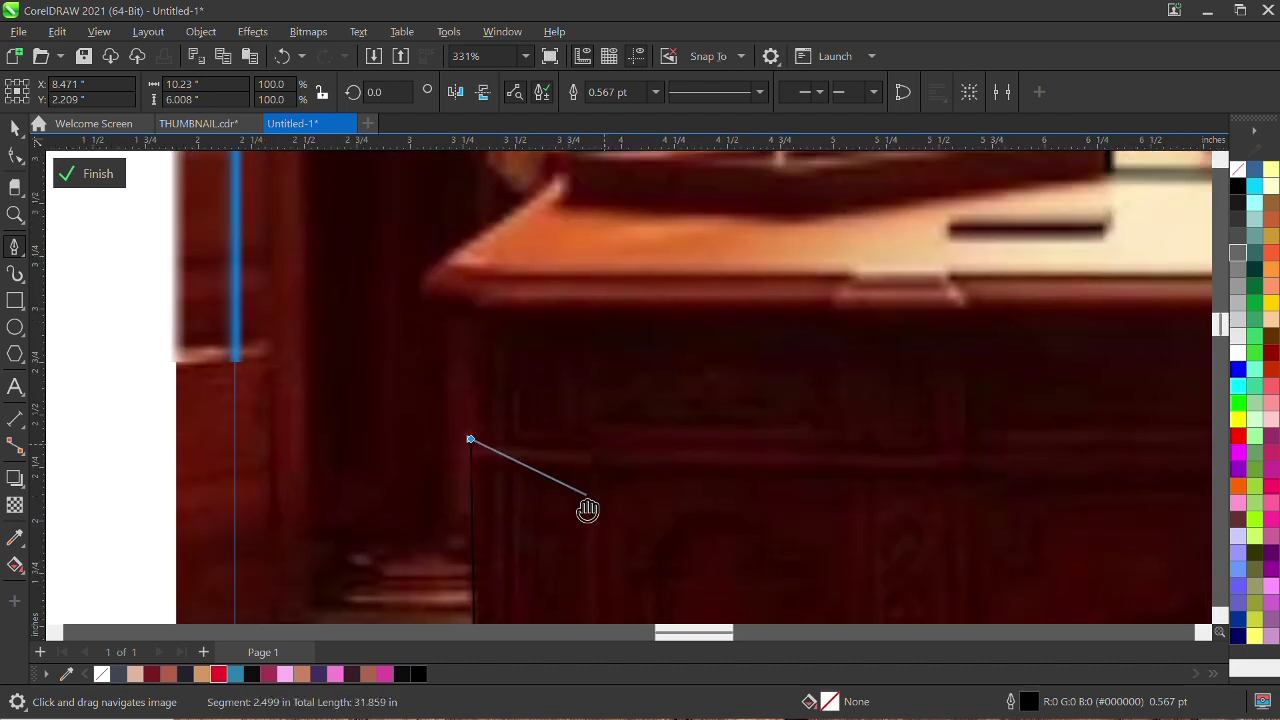
scroll(587, 510, "up", 2)
left_click(446, 447)
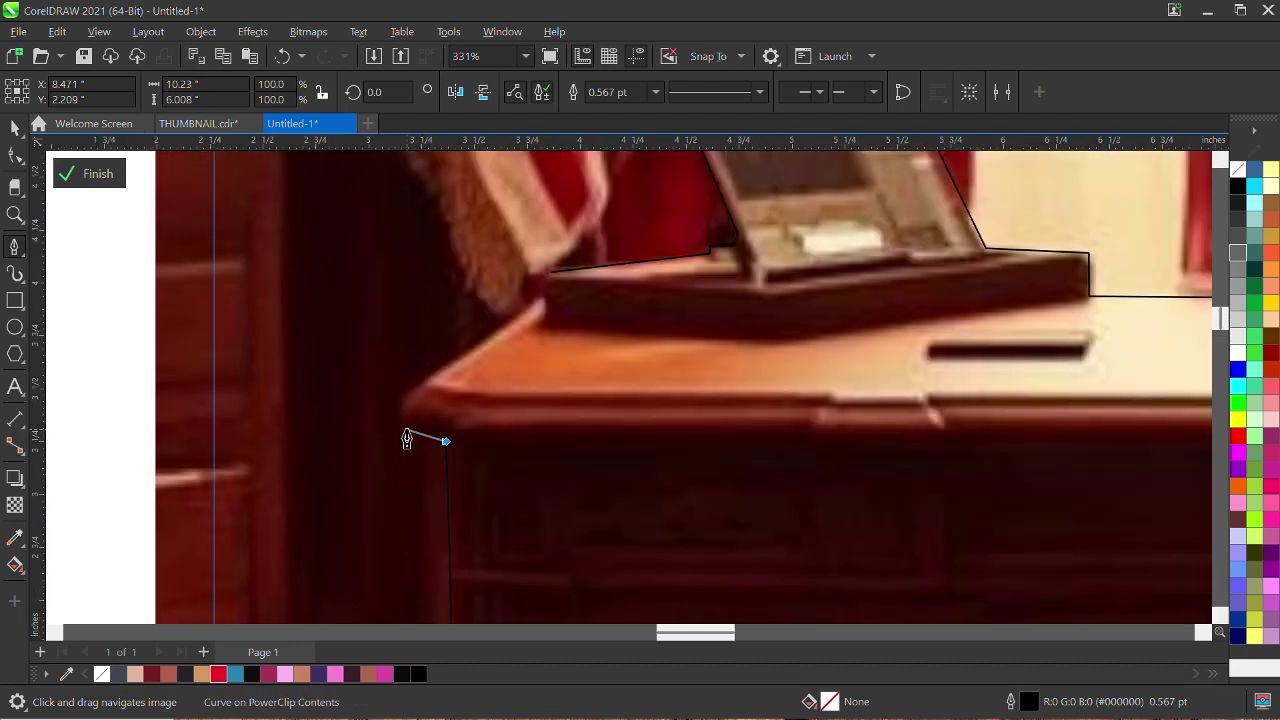
Trace around the tabletop's left corner with a curved node and close the outline at the phone base
left_click(401, 428)
left_click_drag(407, 391, 420, 383)
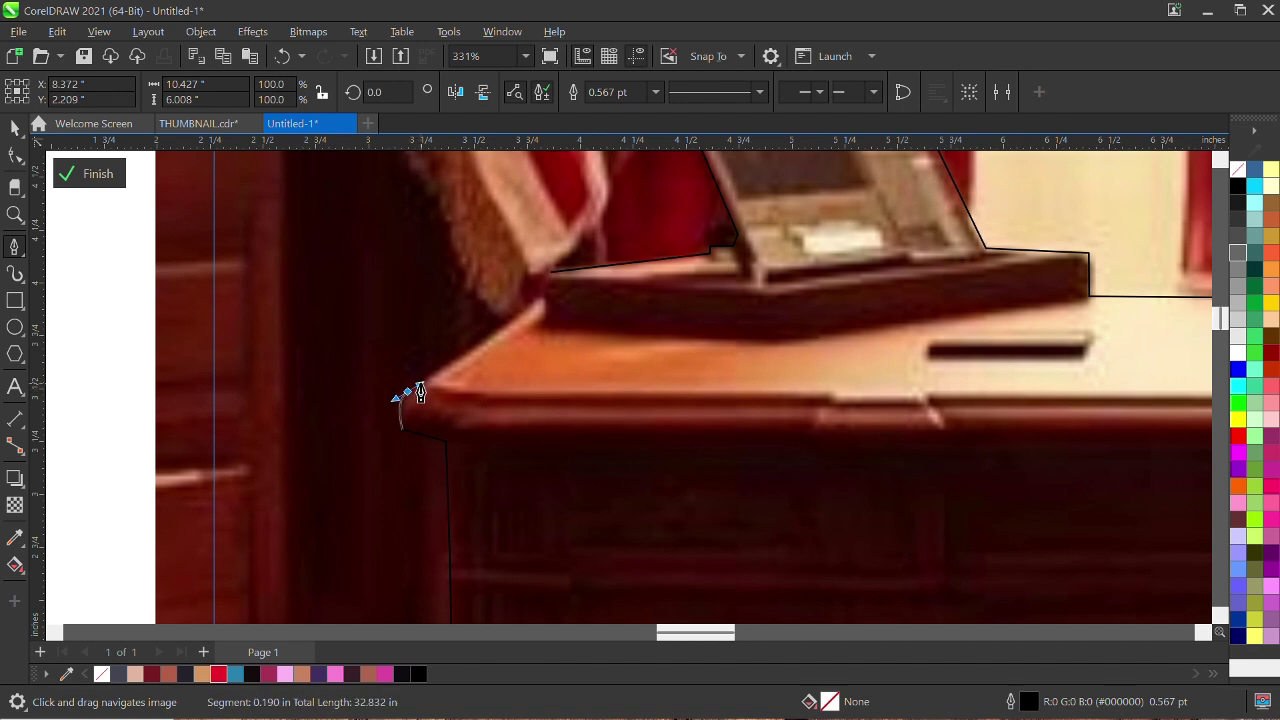
left_click(535, 304)
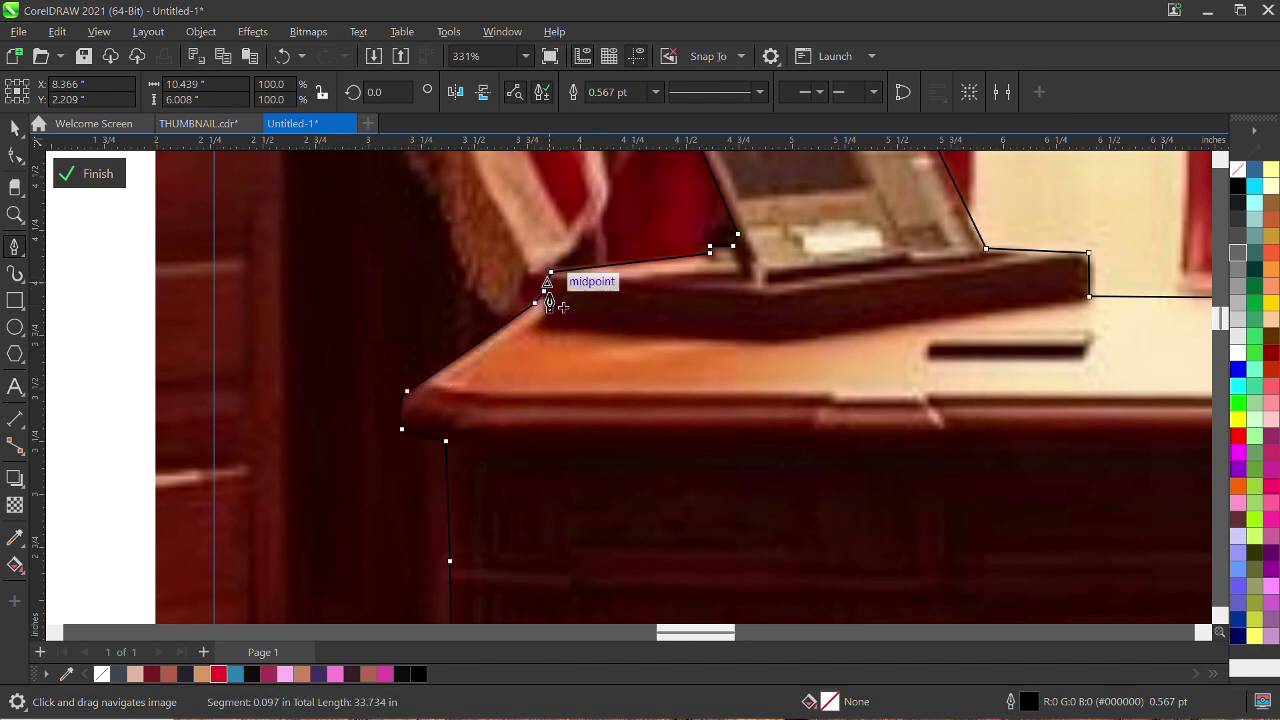
scroll(548, 300, "down", 4)
key("space")
Intersect the desk outline with the office photo to make a separate desk cutout, and select that cutout
scroll(585, 292, "up", 3)
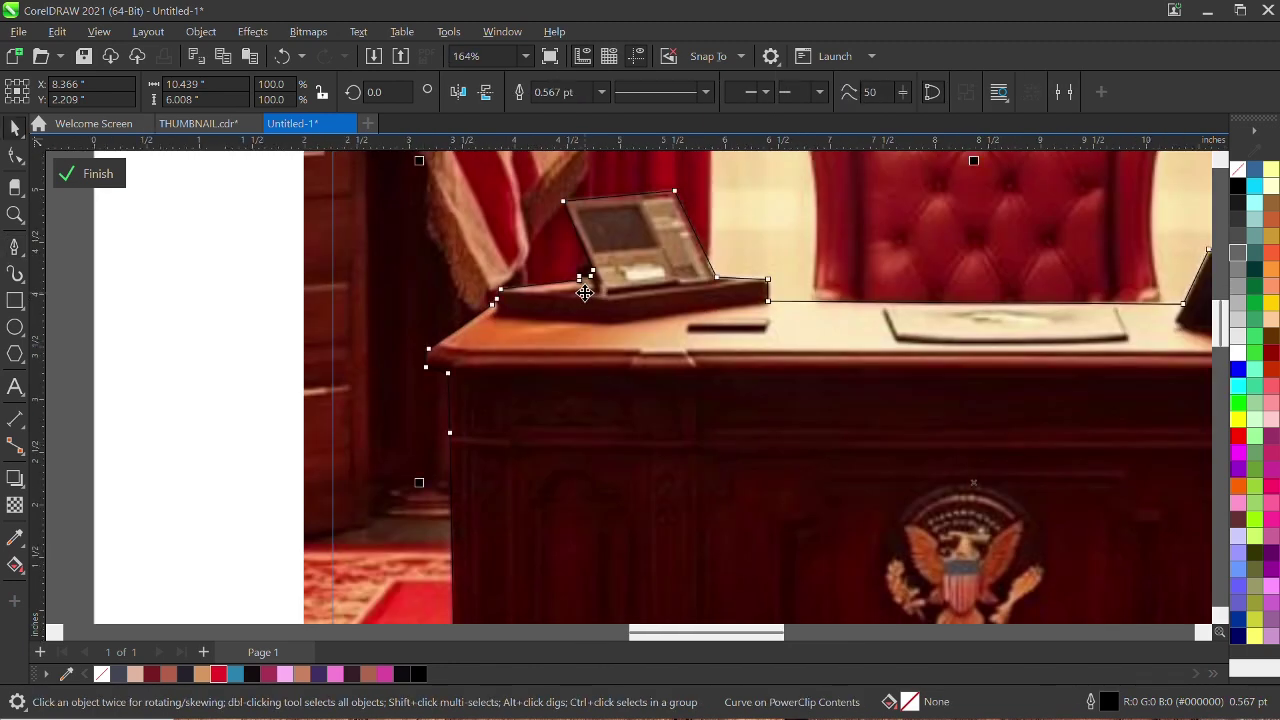
scroll(585, 292, "up", 4)
scroll(534, 263, "down", 5)
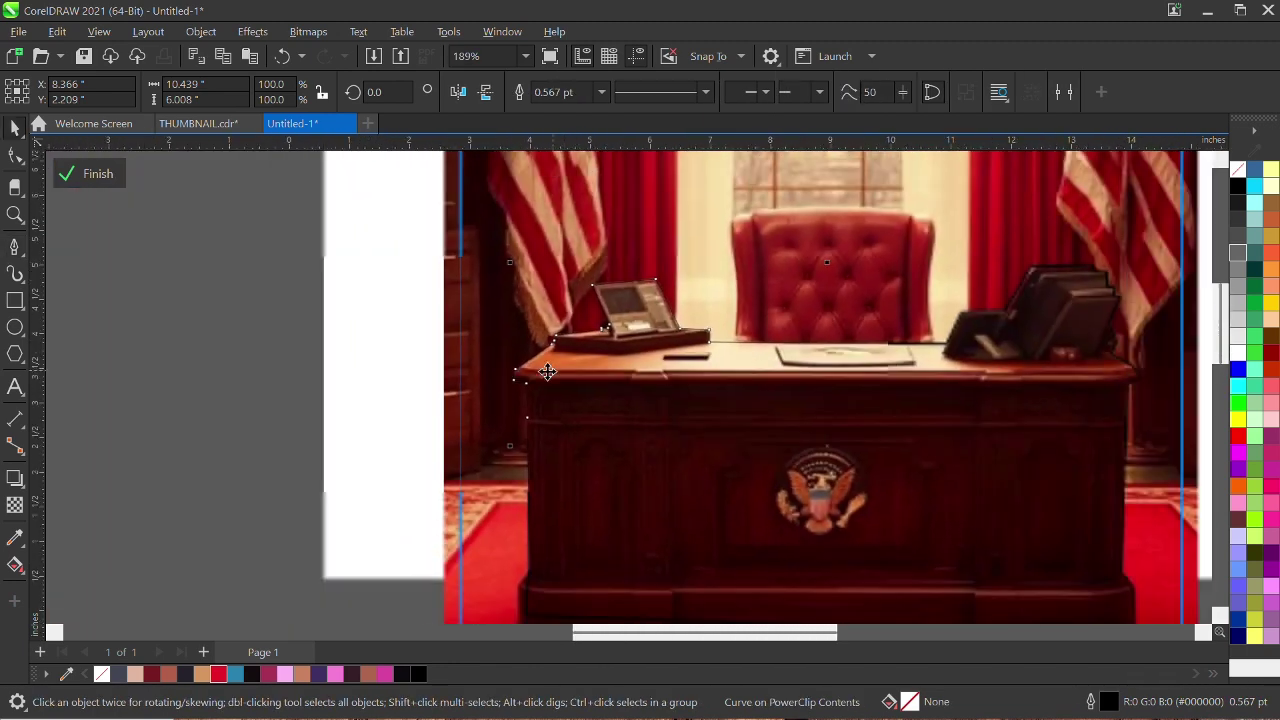
scroll(547, 372, "down", 5)
left_click(557, 198, "shift")
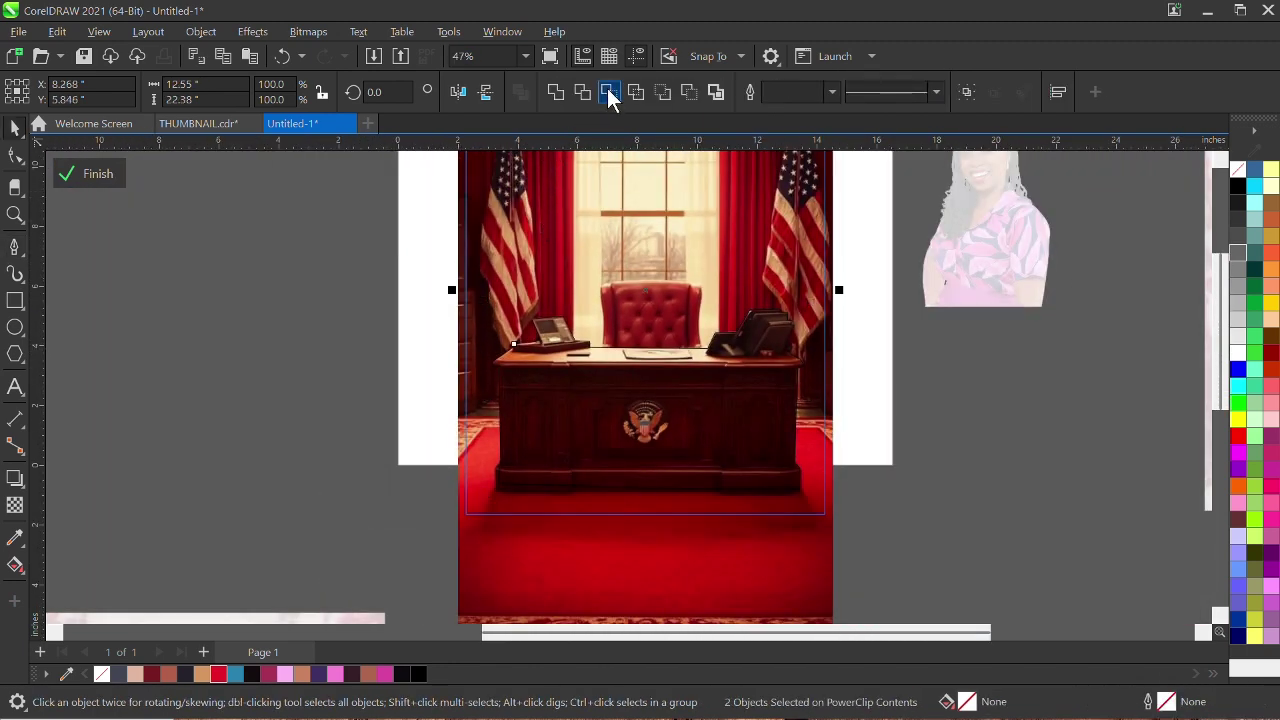
left_click(610, 93)
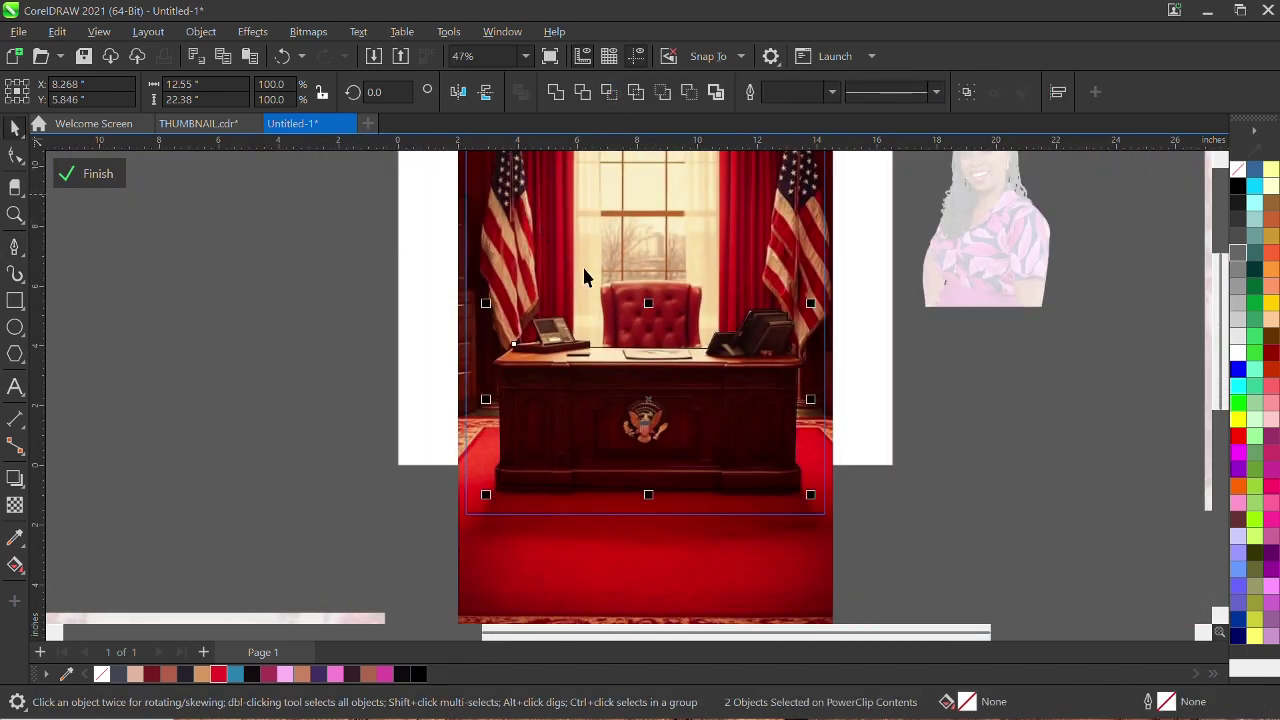
left_click(610, 386)
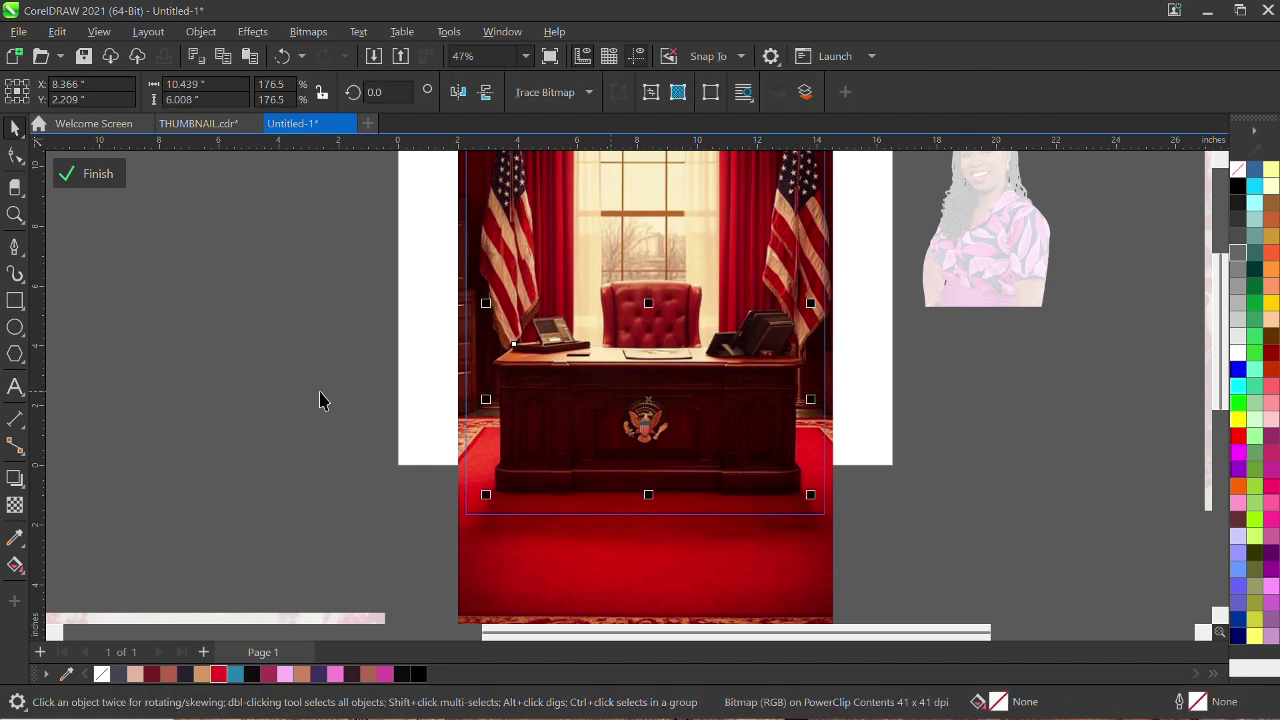
Scale the semi-transparent client cutout to about 10.8 inches and place the desk cutout in front of her
left_click(694, 387)
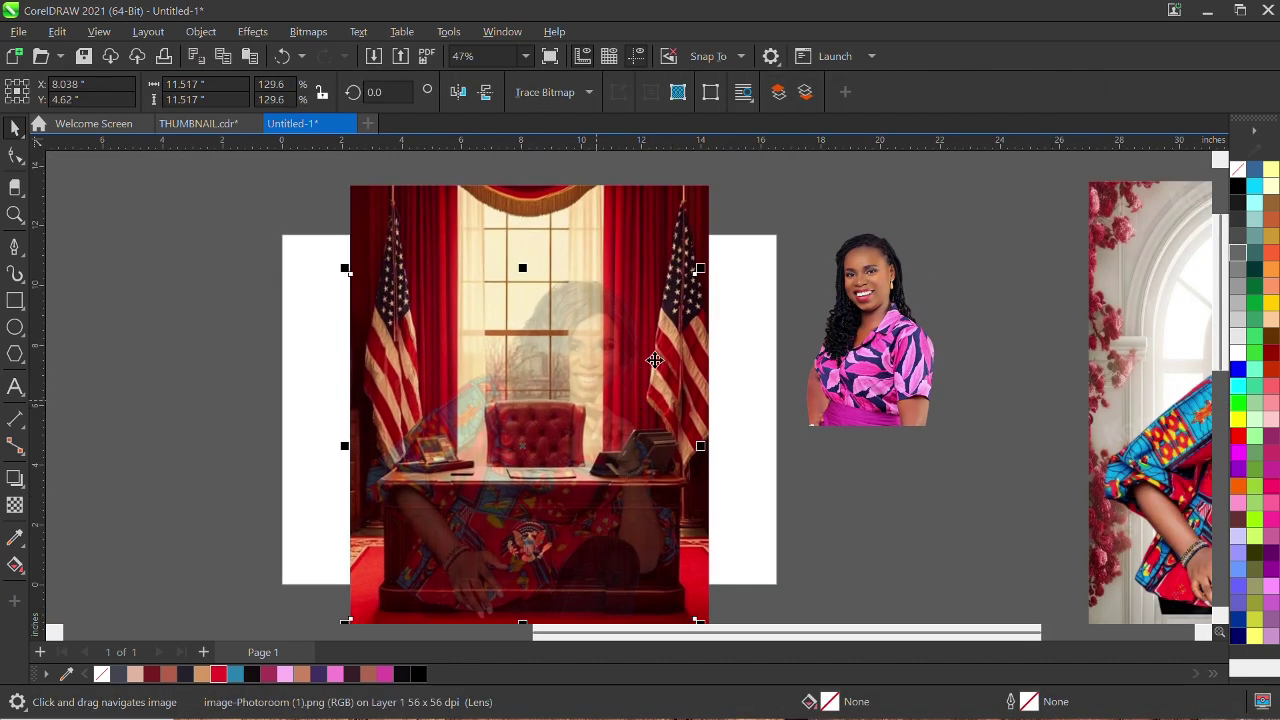
left_click_drag(706, 276, 568, 316)
left_click(558, 541, "alt")
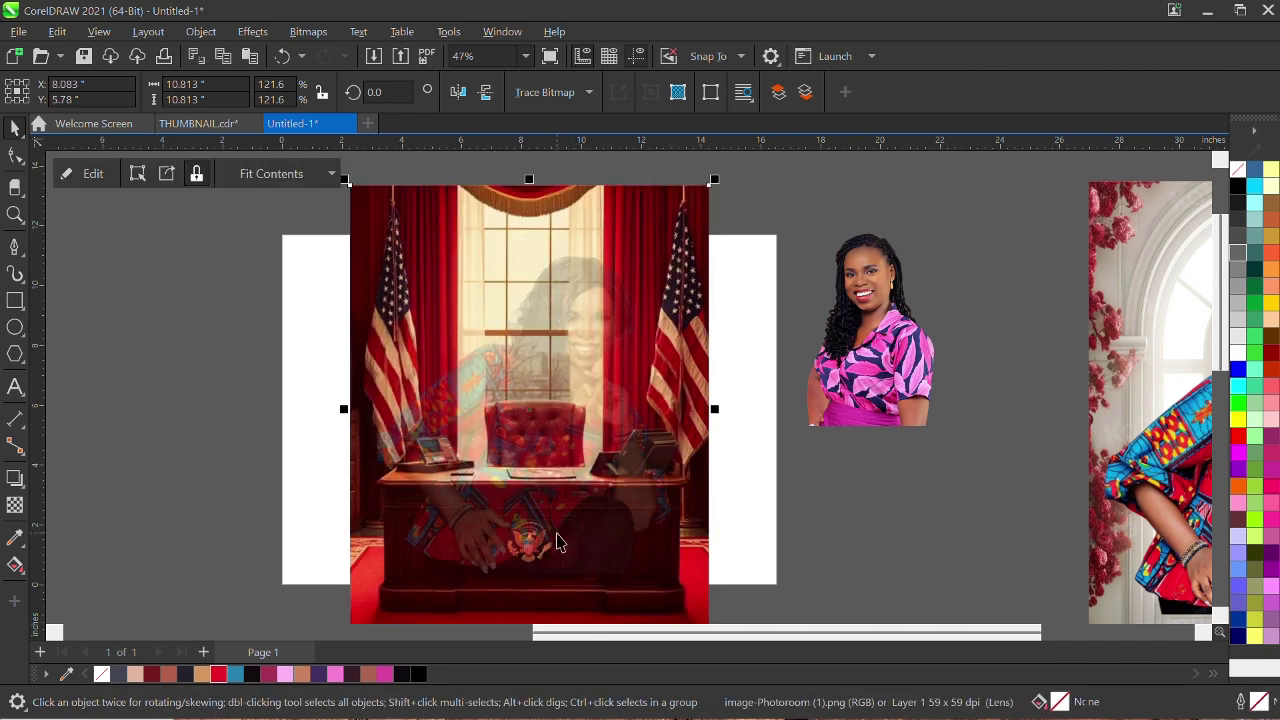
left_click(558, 541, "ctrl")
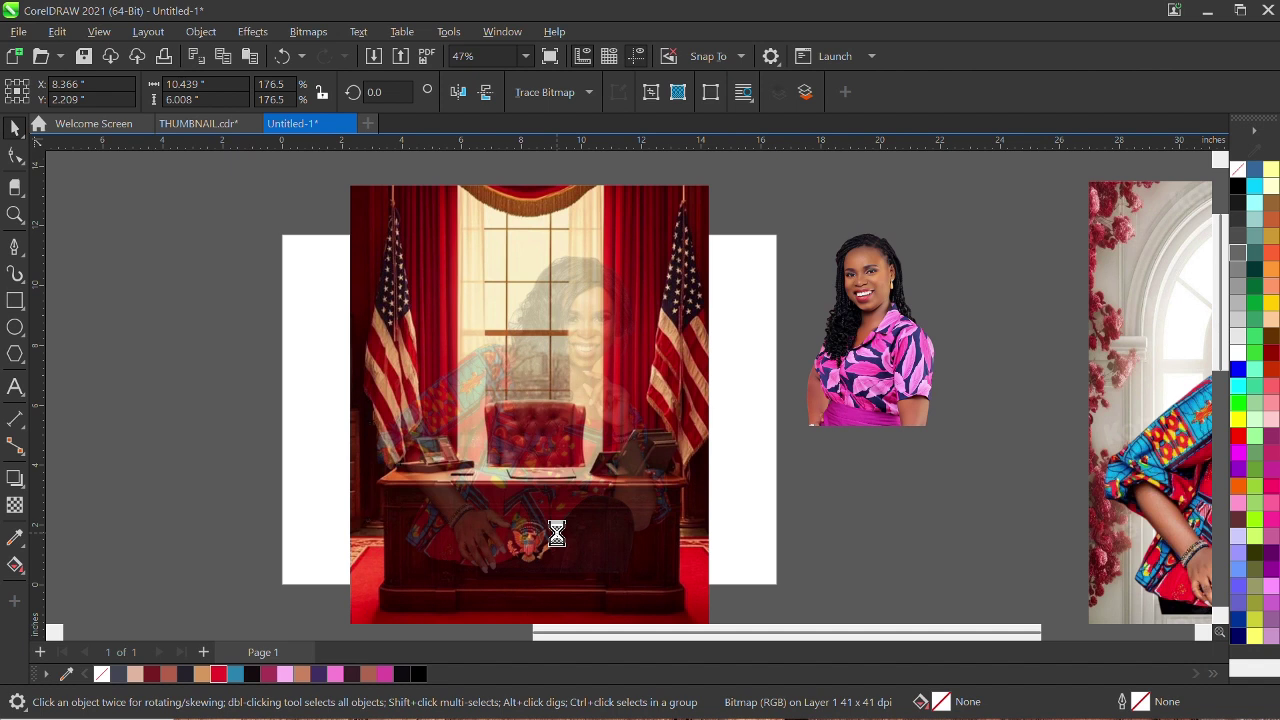
key("Escape")
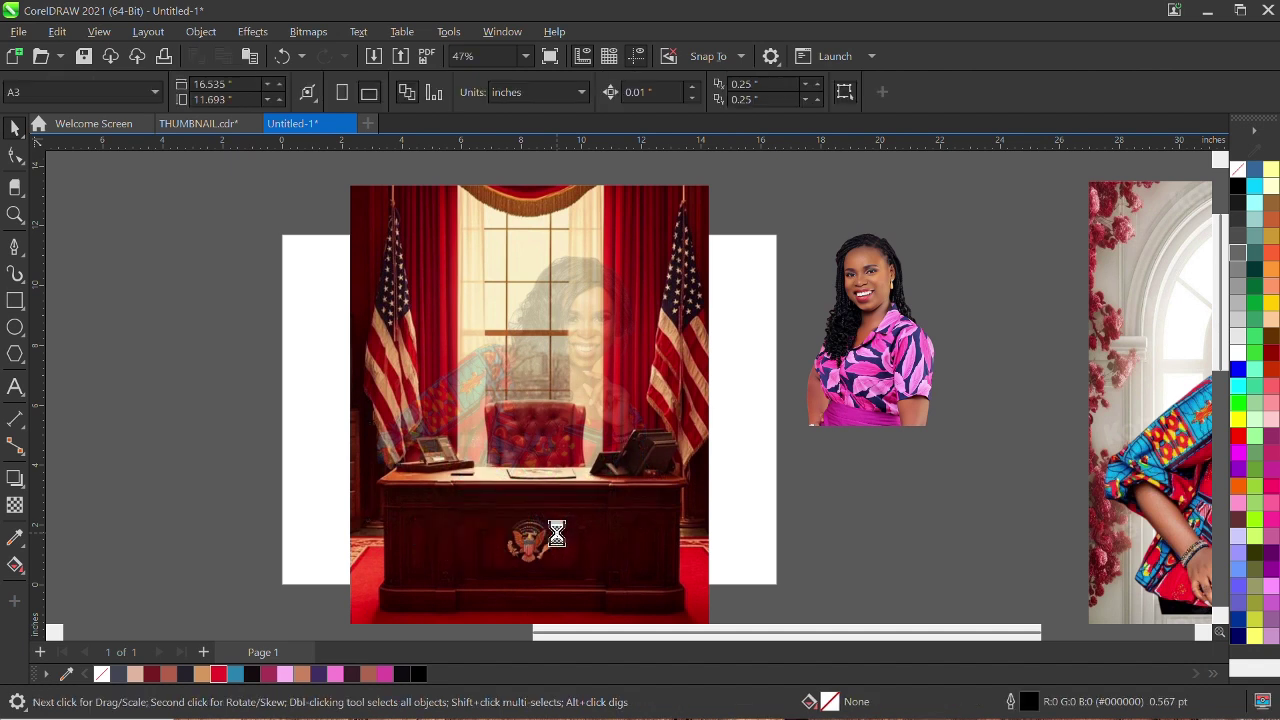
left_click(557, 533)
Remove the transparency from the client's cutout so she is fully opaque behind the desk
left_click(585, 292)
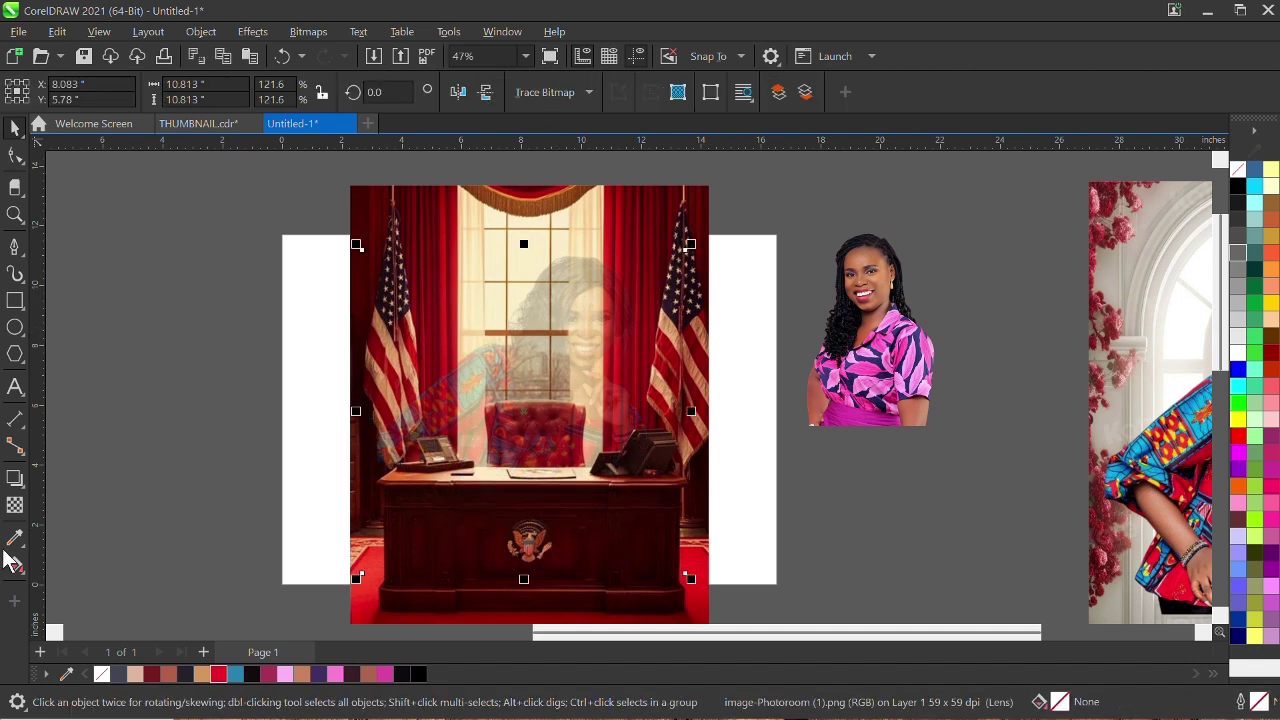
left_click(15, 506)
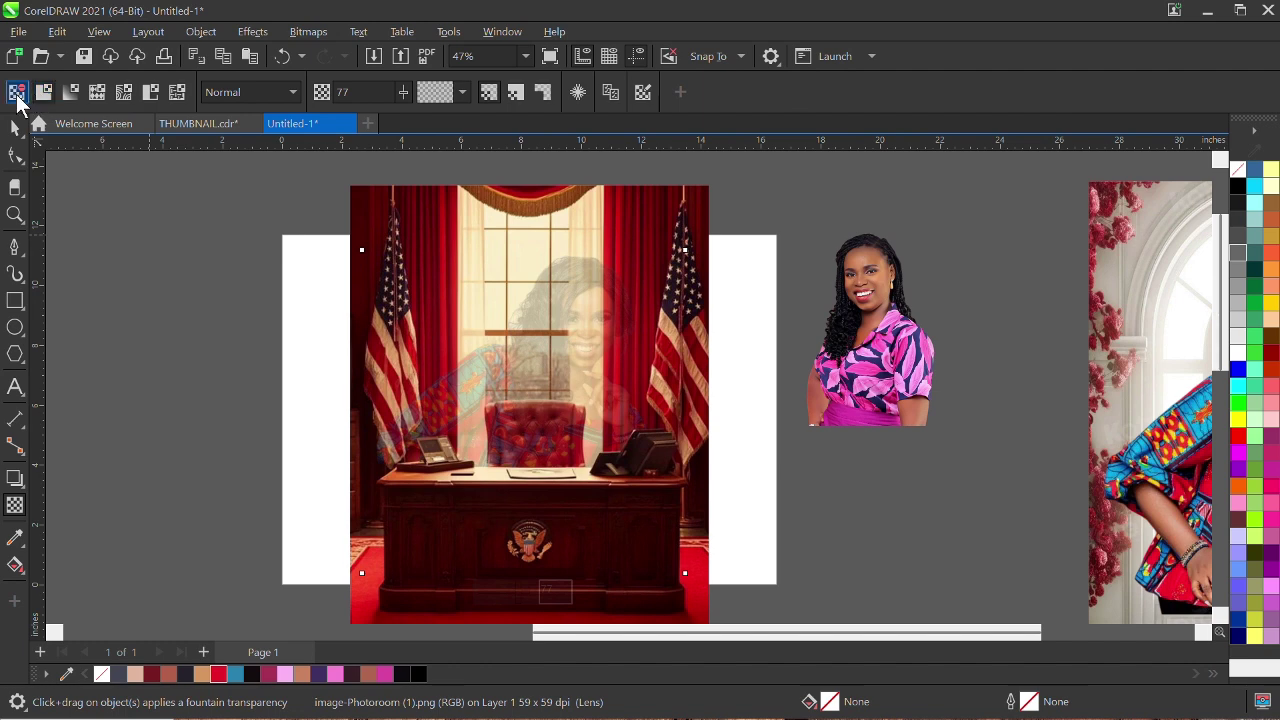
left_click(17, 94)
left_click(15, 126)
scroll(585, 336, "down", 2)
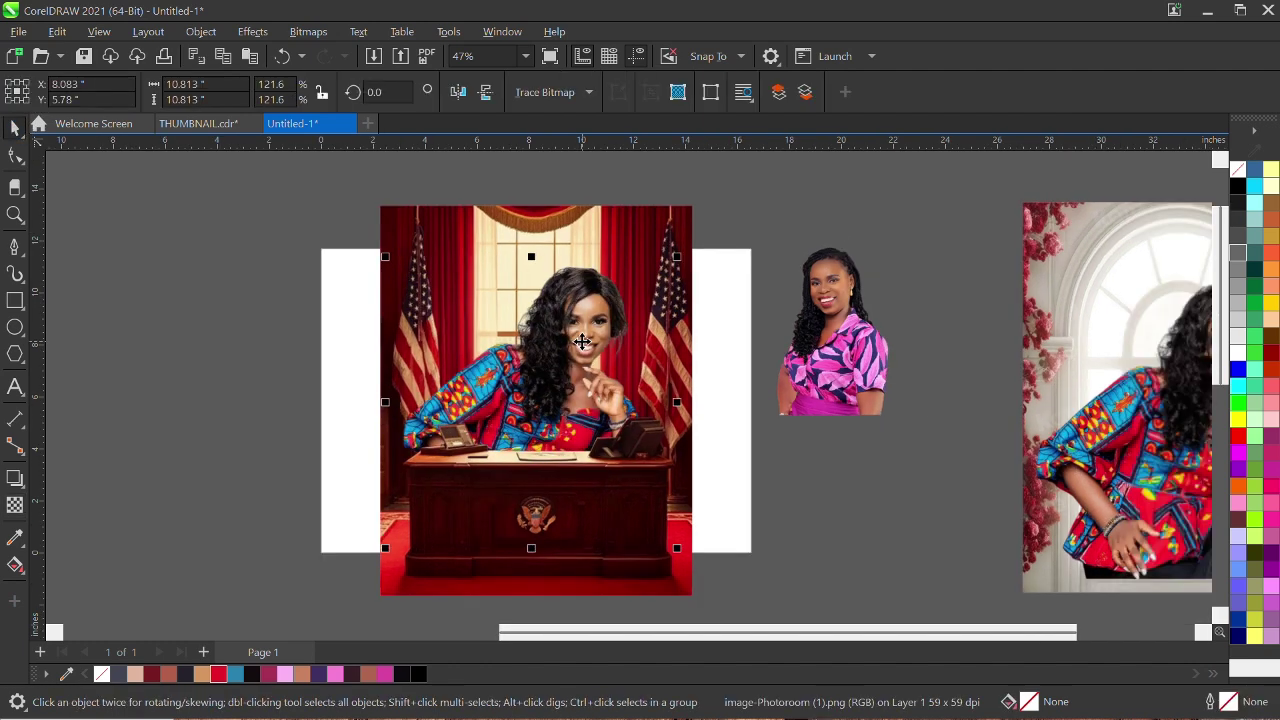
Scale the client's cutout down to about 8.44 inches square and nudge it upward behind the desk
scroll(585, 336, "up", 1)
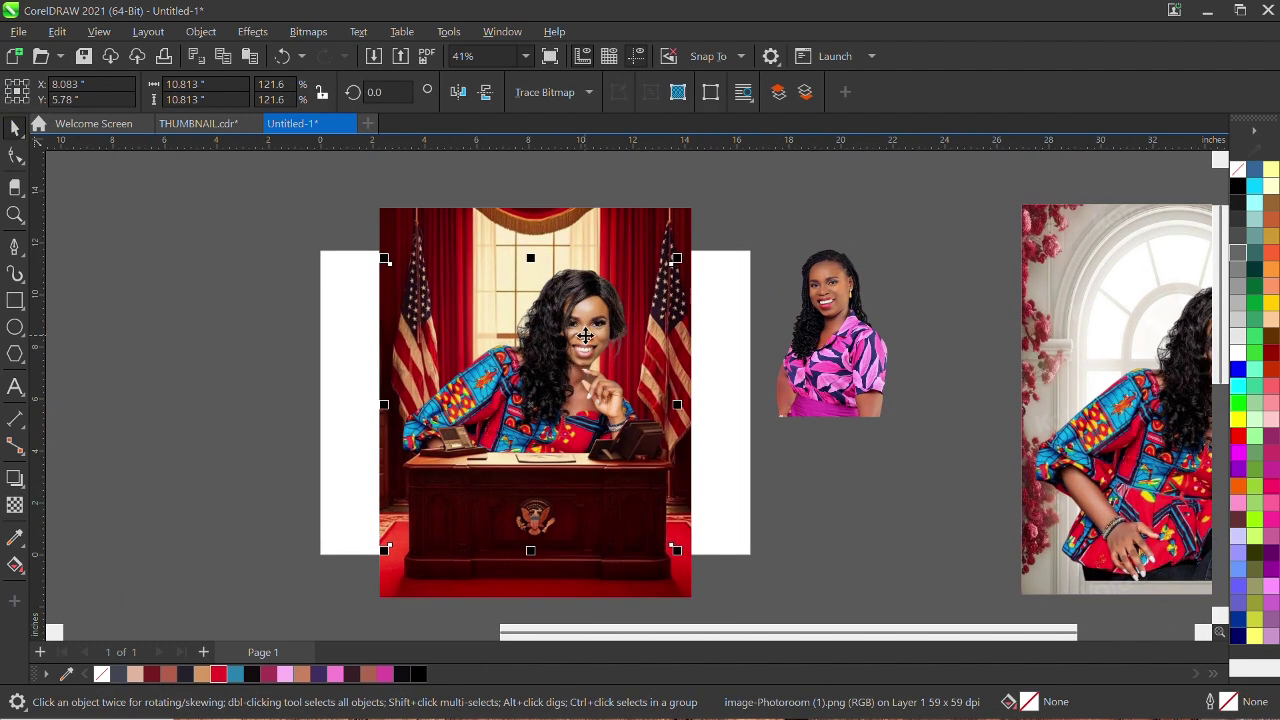
left_click_drag(672, 262, 632, 303)
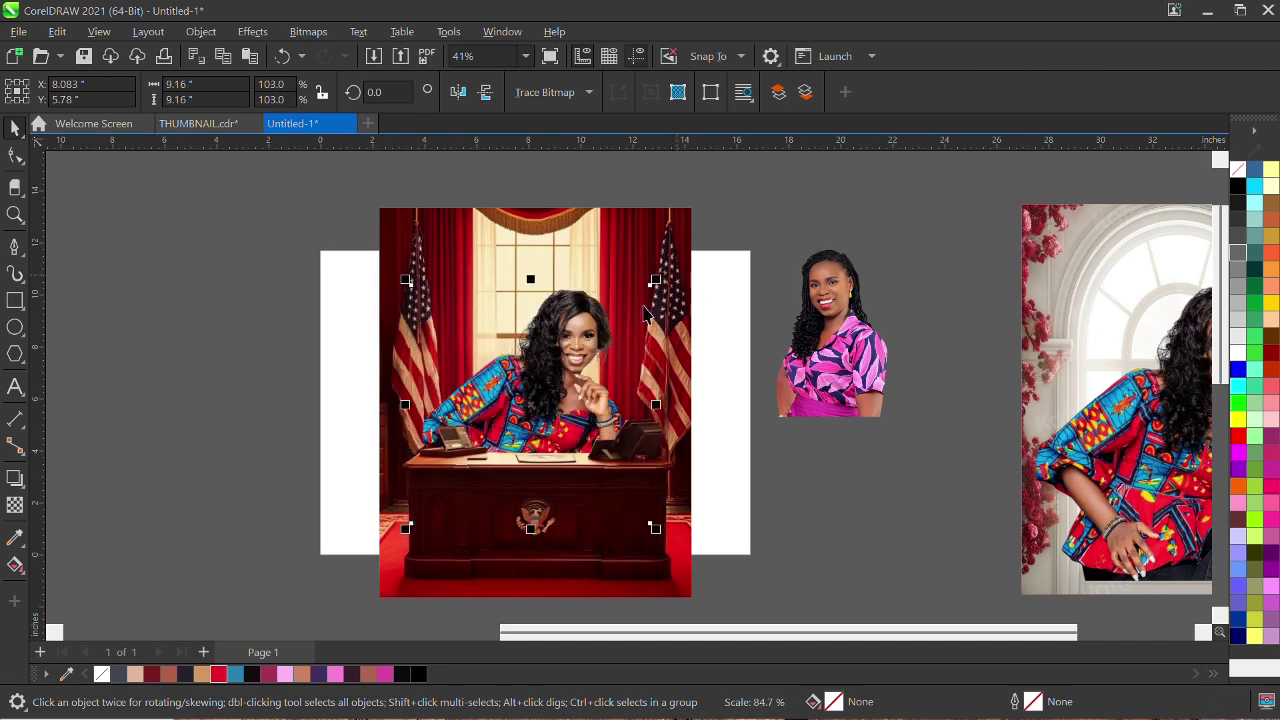
left_click_drag(562, 354, 562, 352)
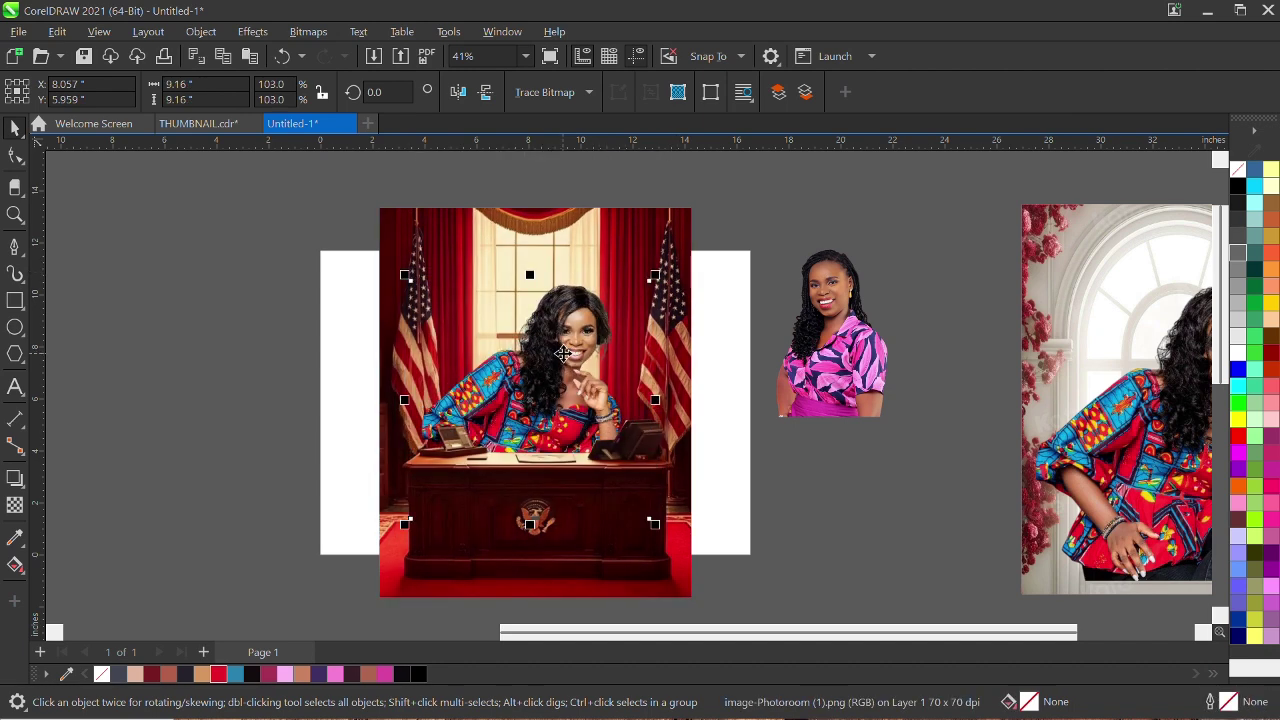
left_click_drag(655, 276, 661, 289)
scroll(582, 336, "down", 2)
scroll(582, 336, "up", 1)
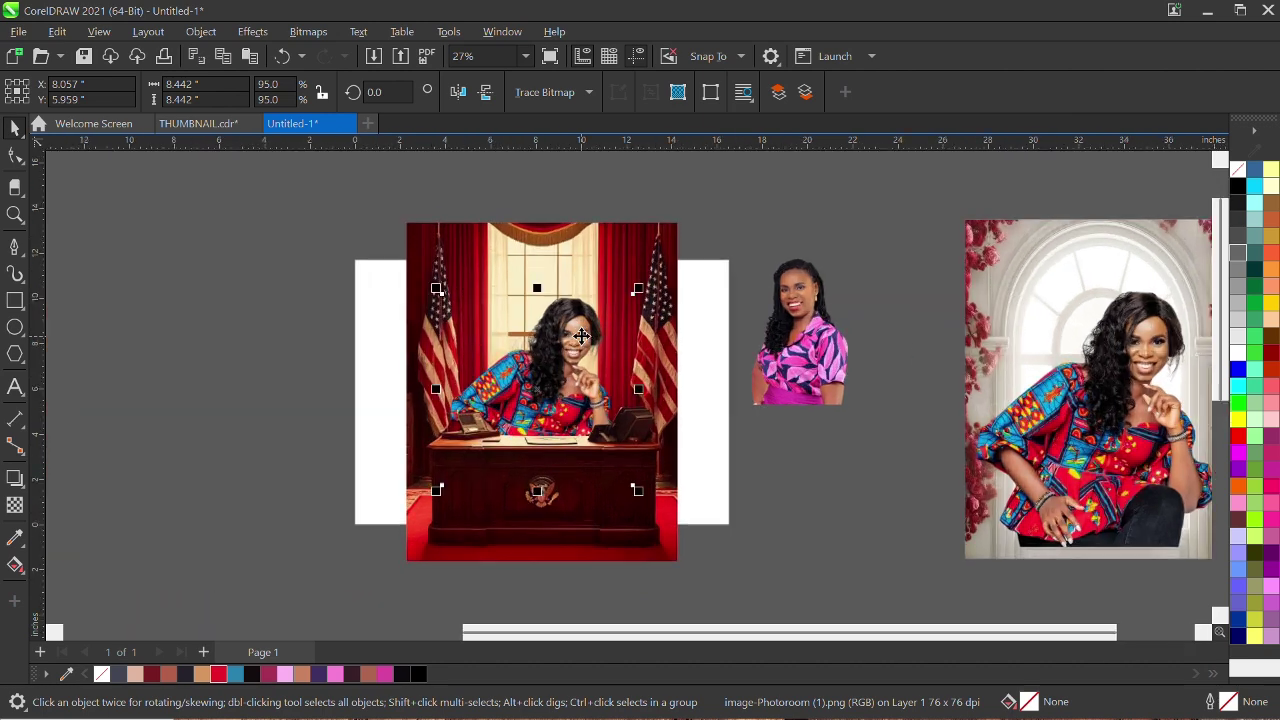
Examine how the client's size and position behind the desk look in the office composite with nothing selected
scroll(582, 336, "up", 2)
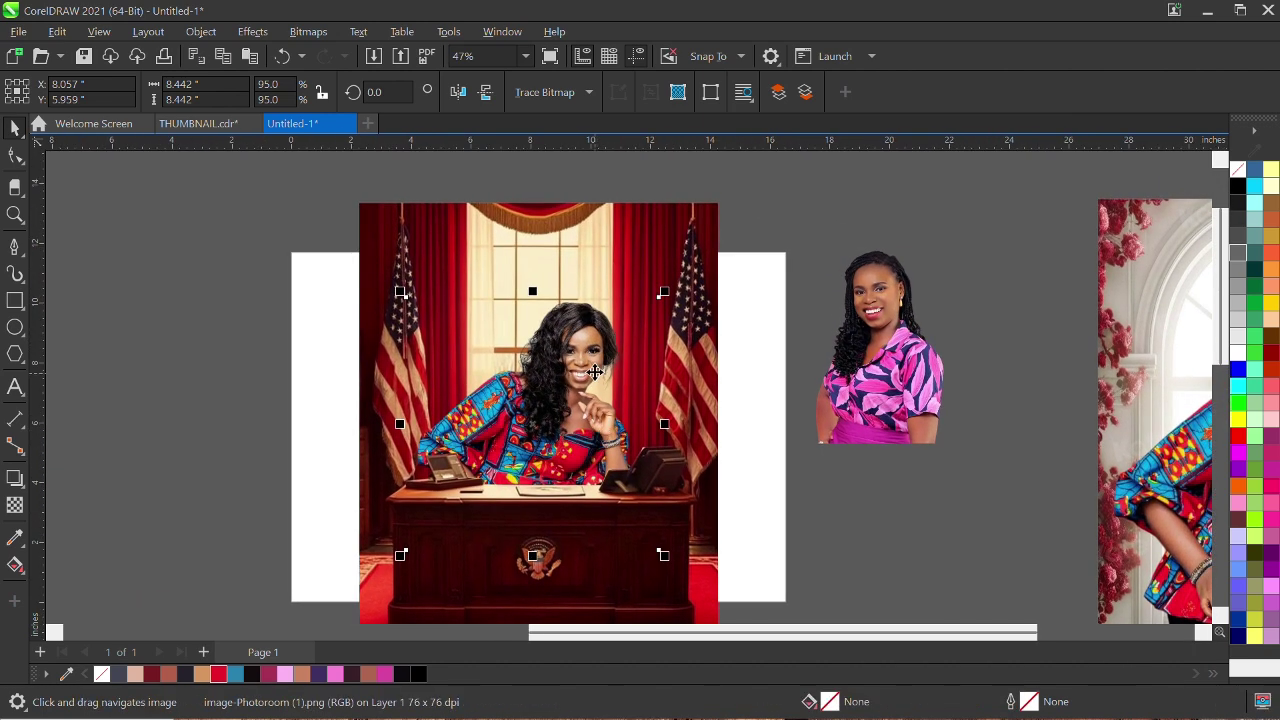
scroll(595, 372, "down", 2)
left_click(780, 463)
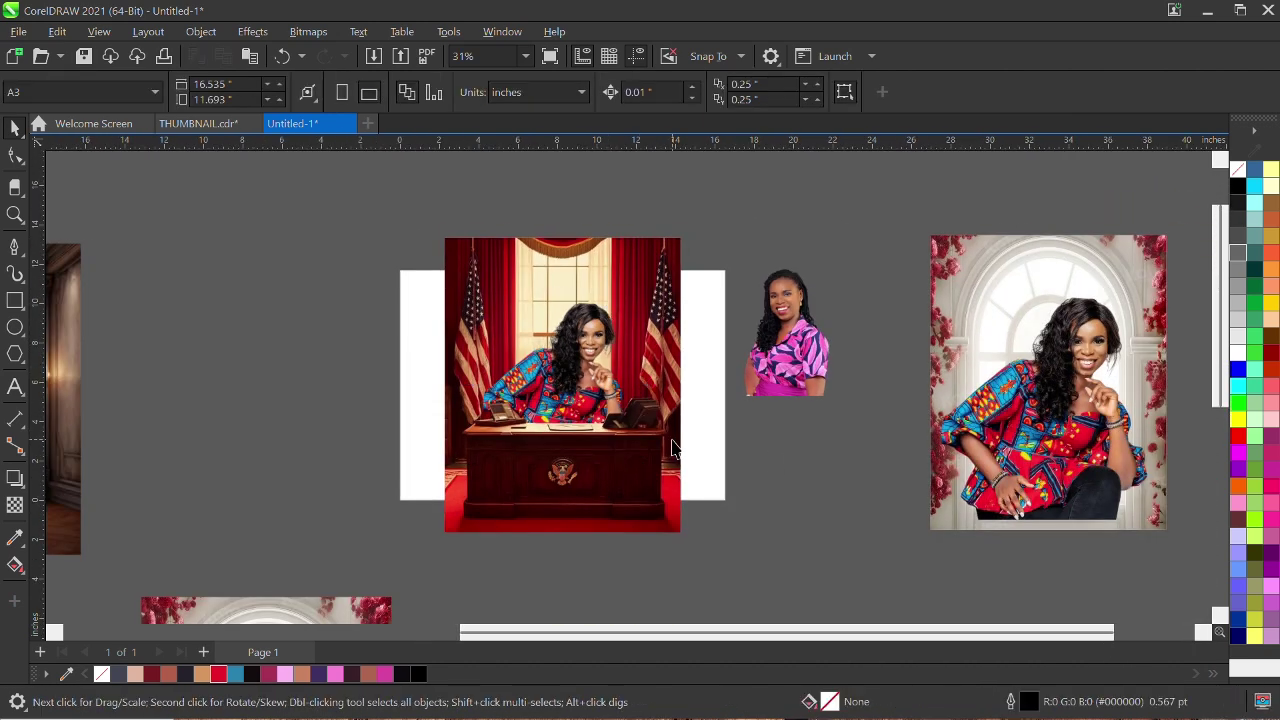
scroll(565, 400, "up", 2)
scroll(580, 350, "up", 1)
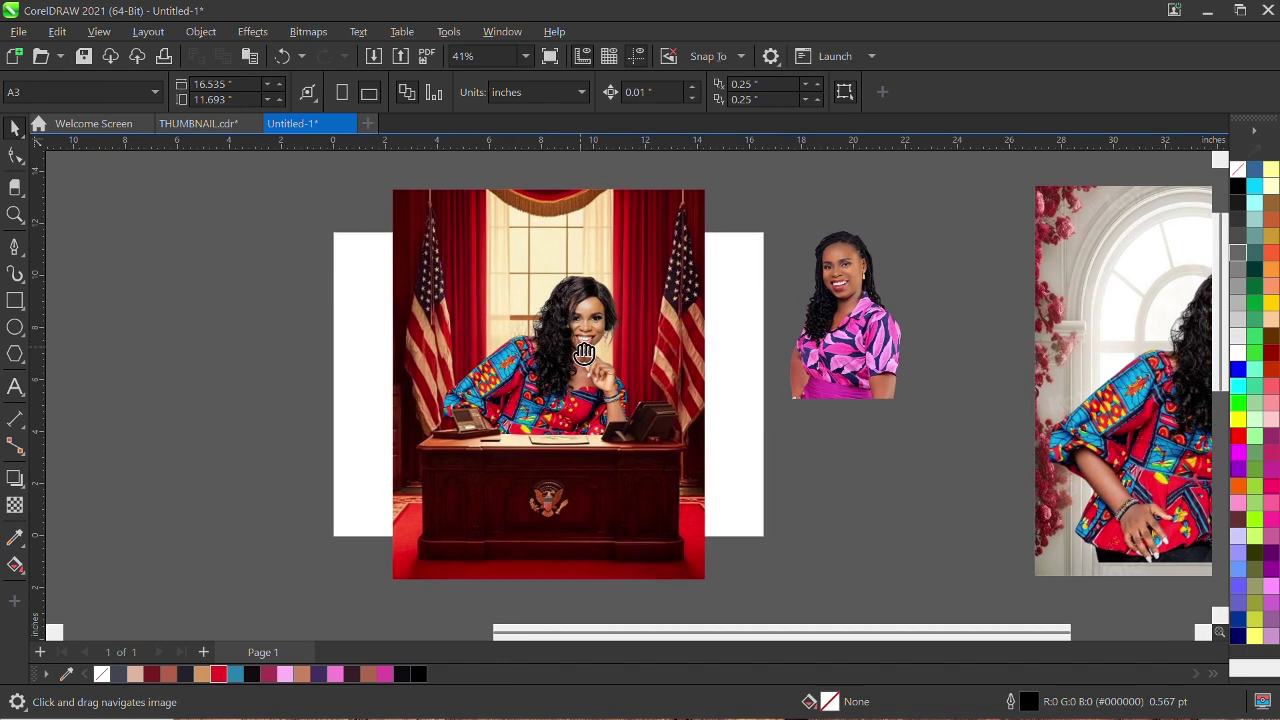
scroll(587, 337, "up", 1)
scroll(587, 337, "down", 2)
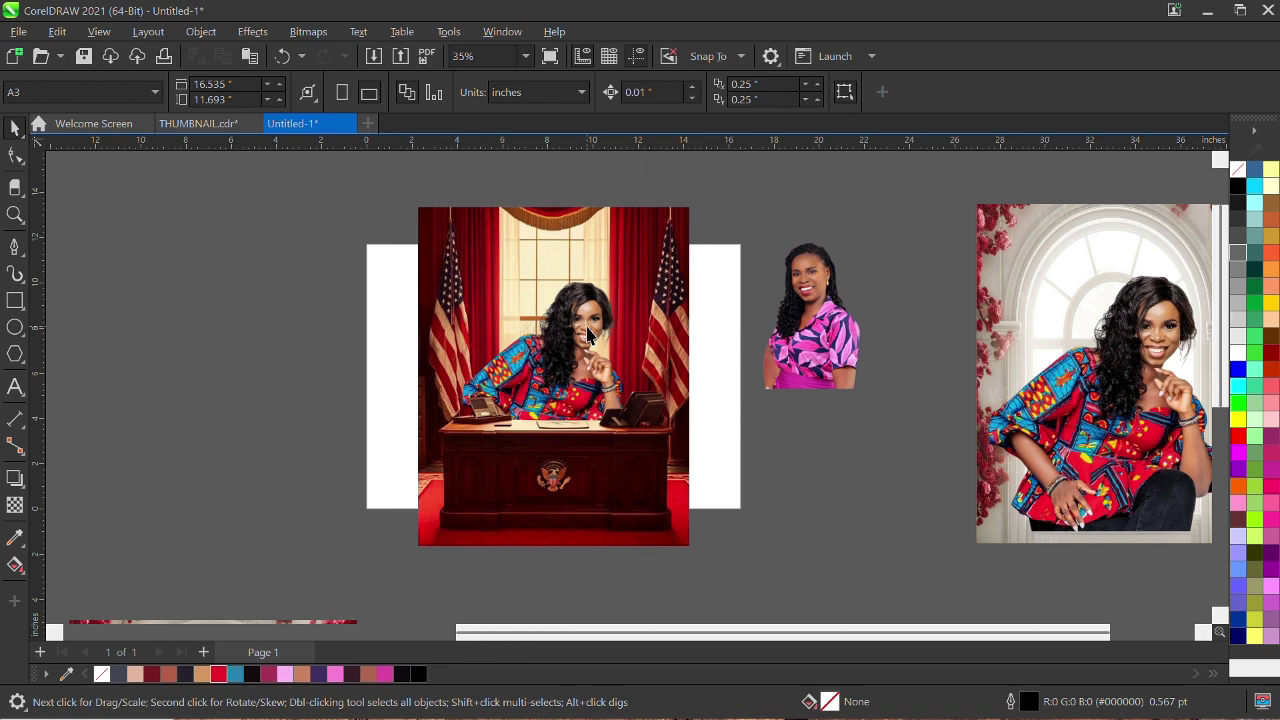
scroll(588, 333, "up", 1)
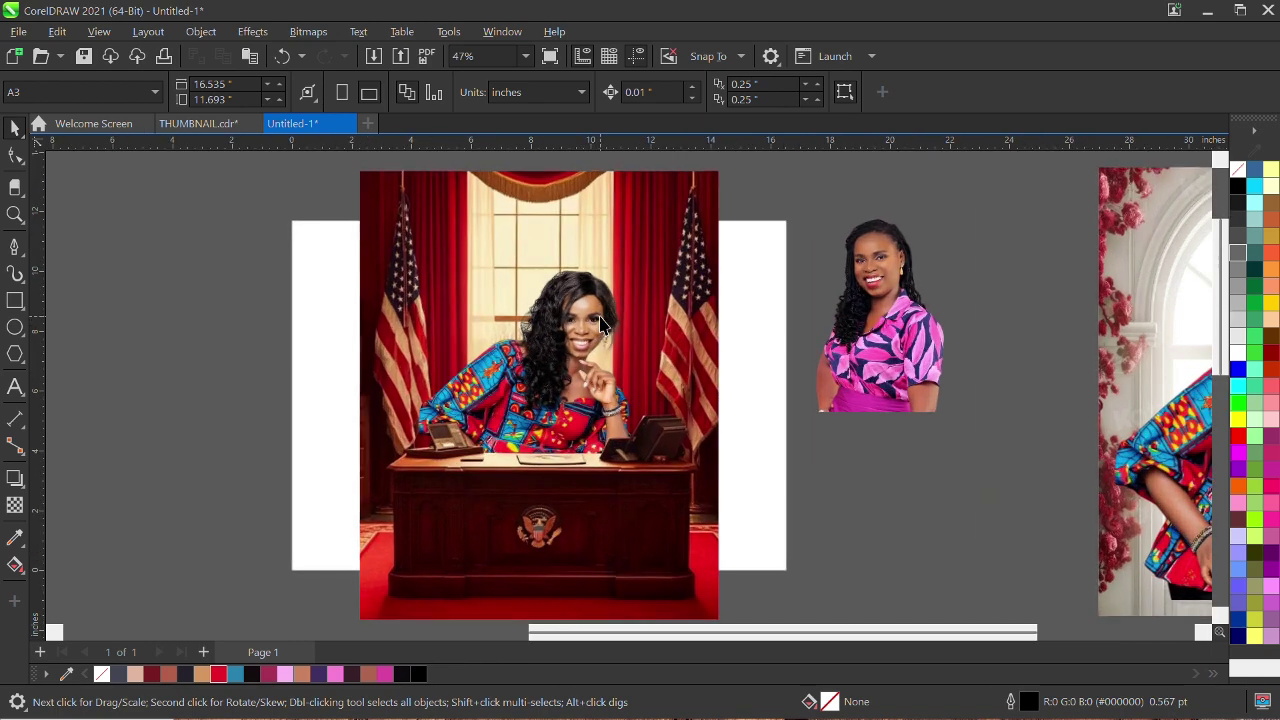
Scale the client's cutout down to about 7.95 inches square and reposition her slightly lower behind the desk
scroll(601, 325, "up", 1)
scroll(601, 325, "up", 1)
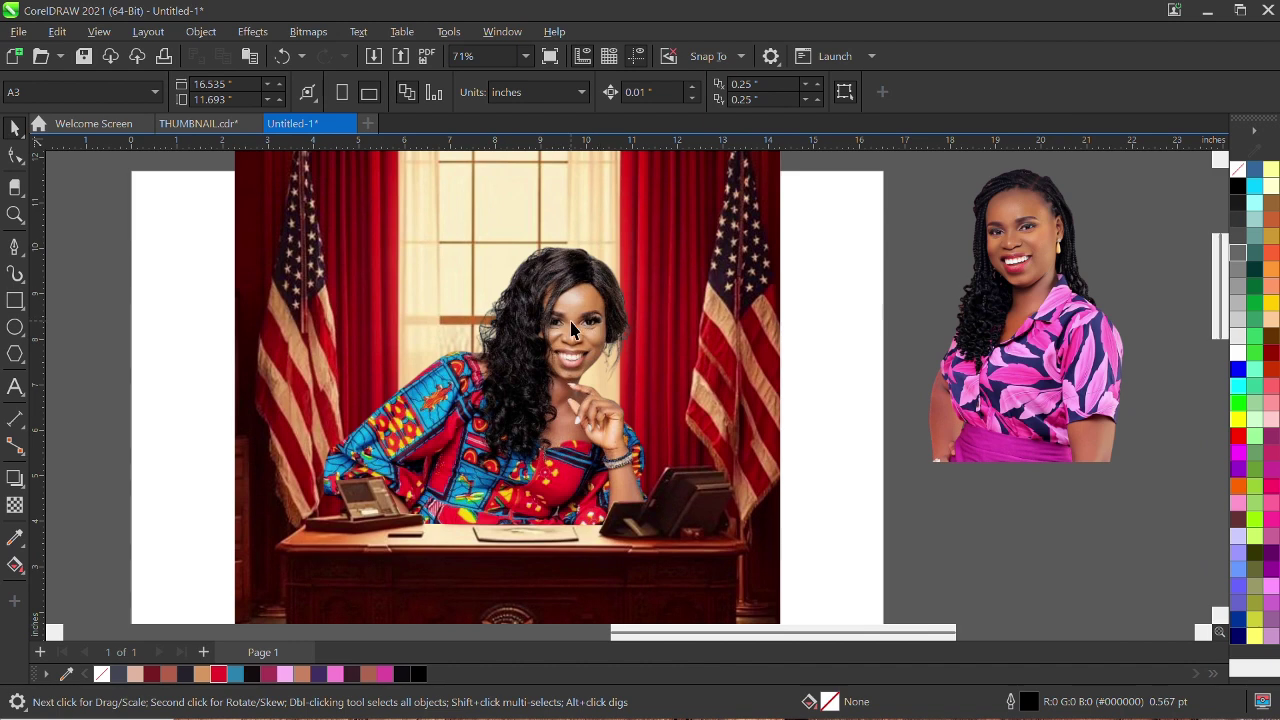
left_click(572, 330)
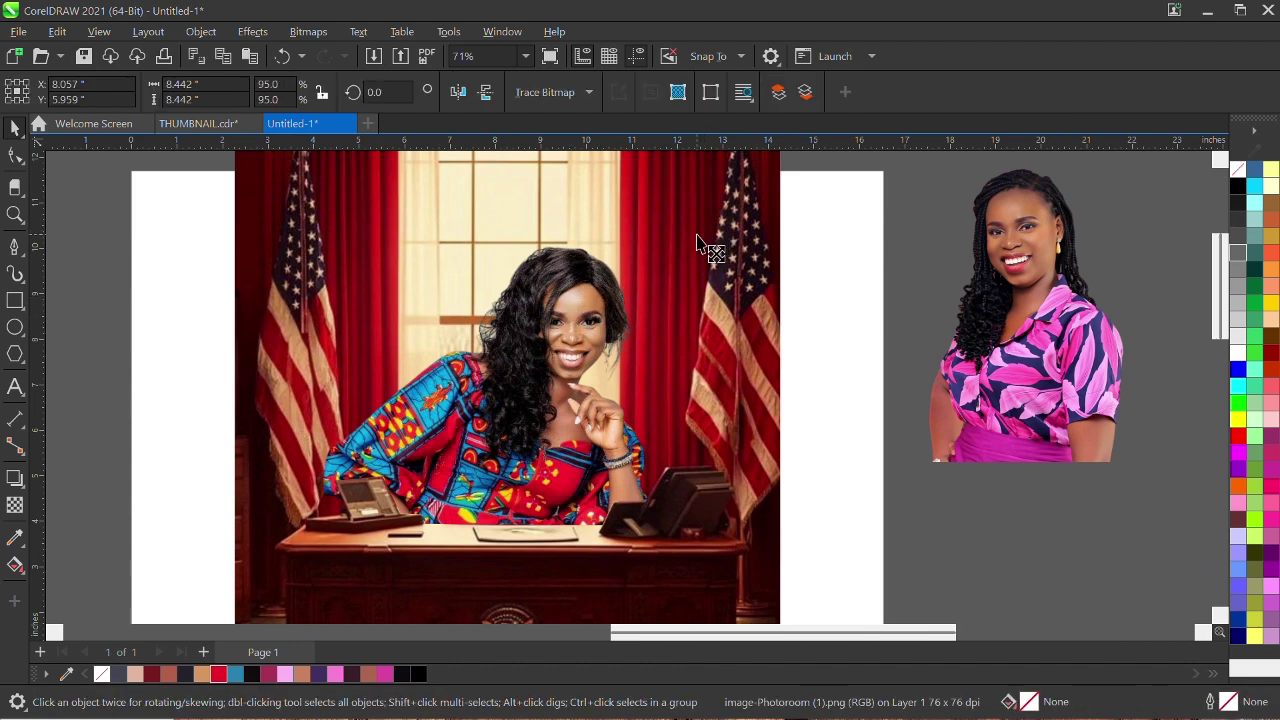
left_click_drag(698, 237, 684, 246)
scroll(582, 283, "down", 1)
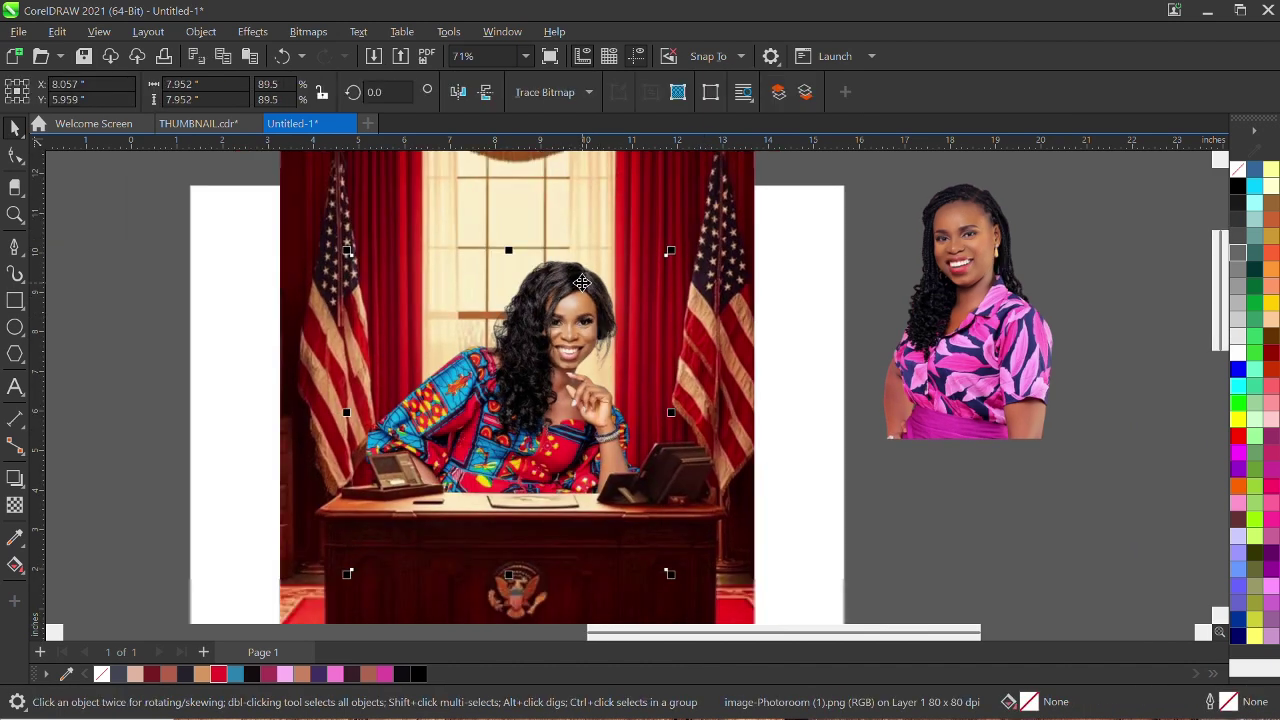
scroll(538, 337, "down", 1)
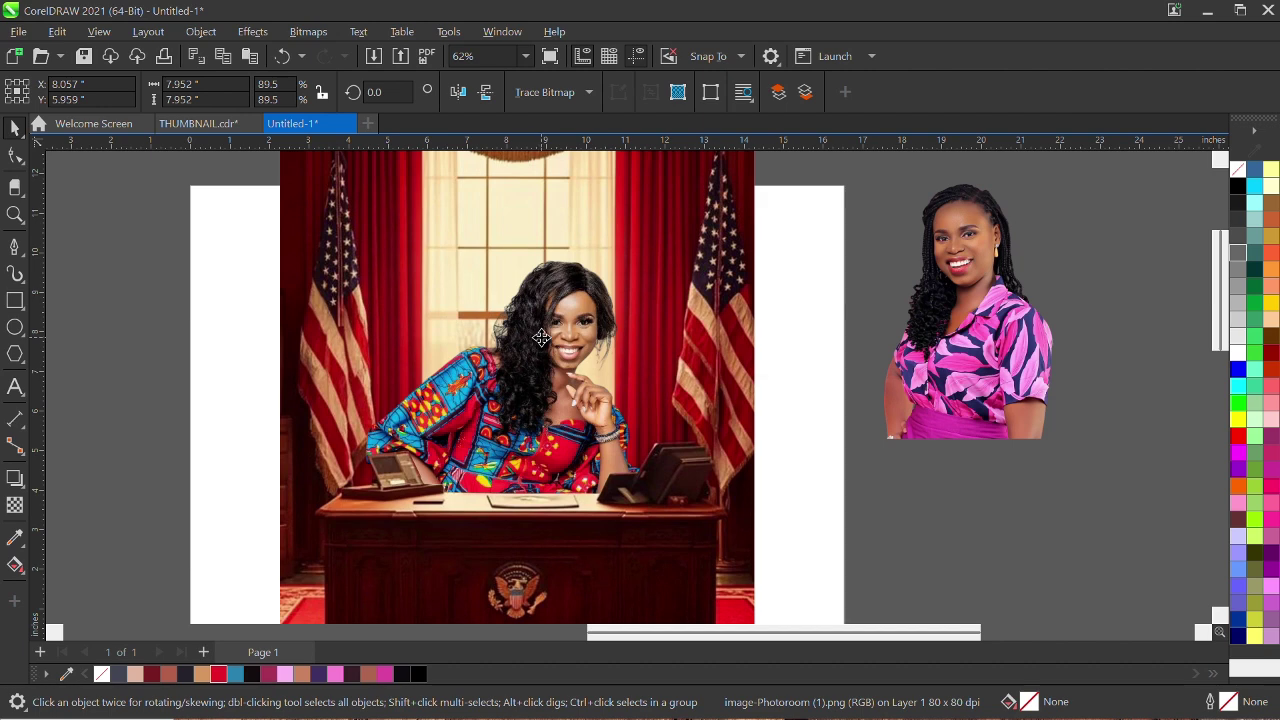
left_click_drag(540, 337, 543, 337)
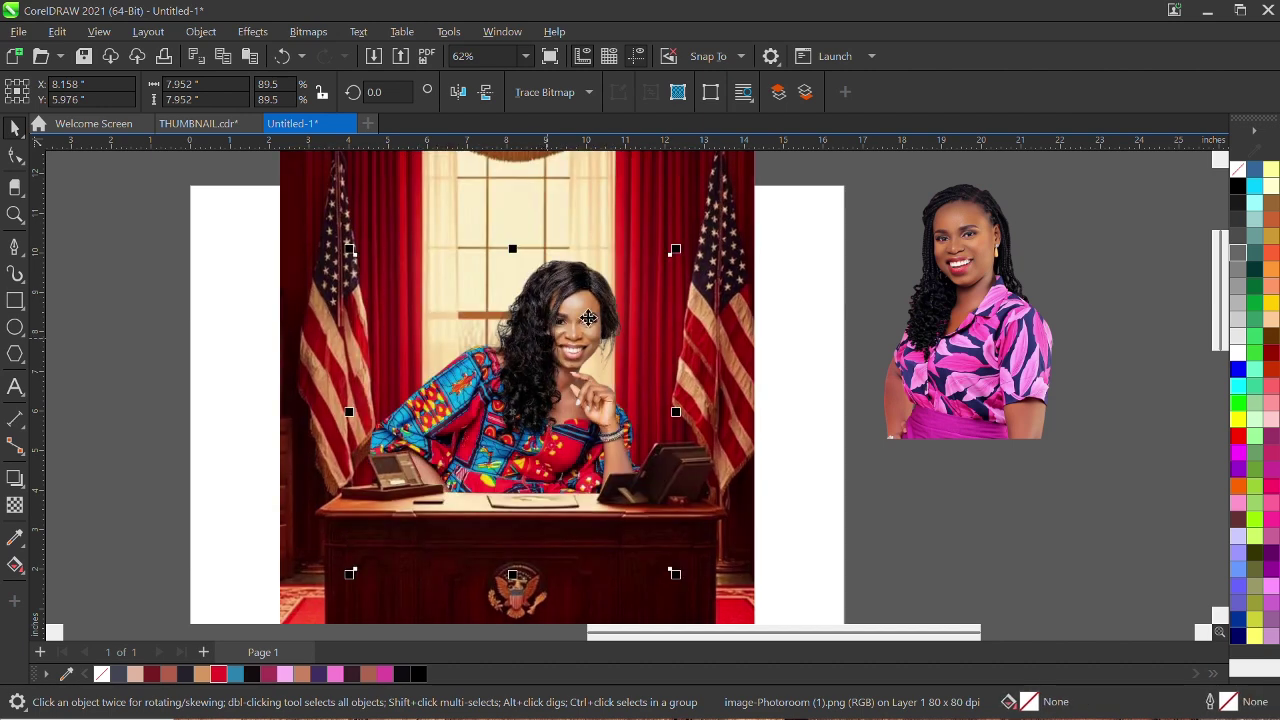
scroll(575, 313, "down", 3)
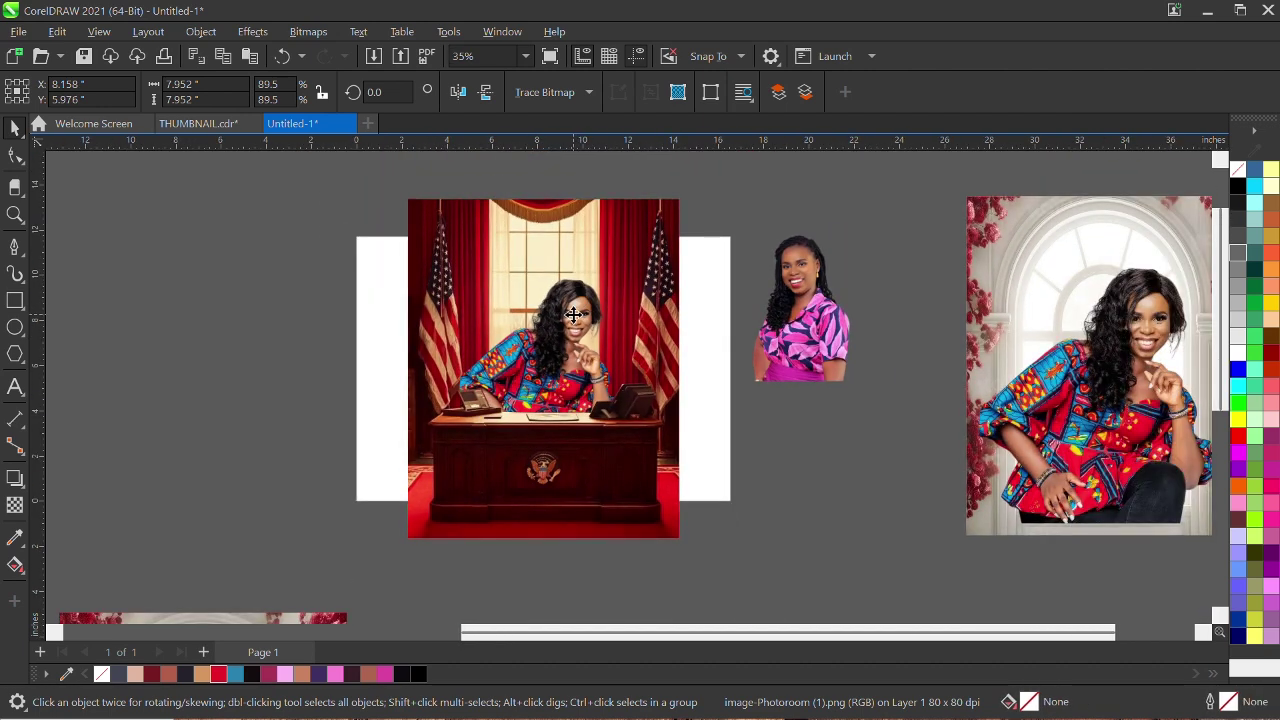
mouse_move(573, 317)
left_mouse_down()
mouse_move(577, 331)
mouse_move(581, 318)
left_mouse_up()
Try mirroring the cutout of the woman in the pink blouse horizontally, then restore her original orientation
left_click(778, 320)
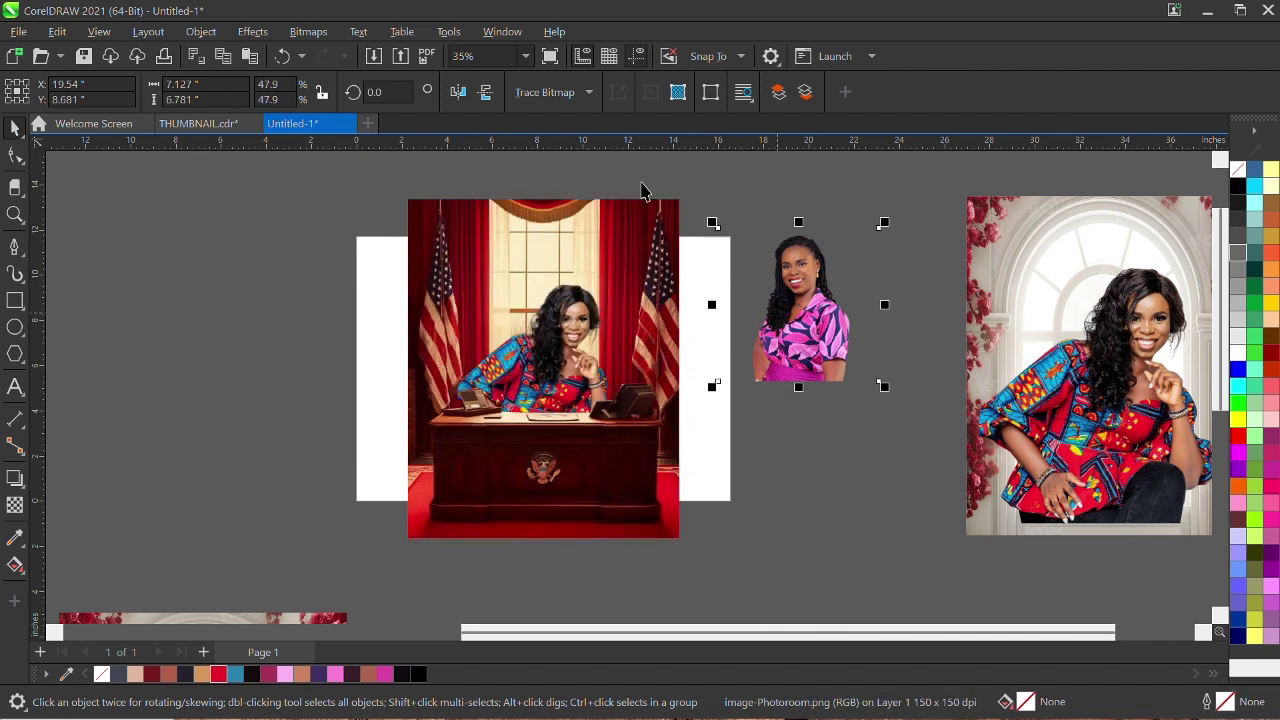
left_click(457, 92)
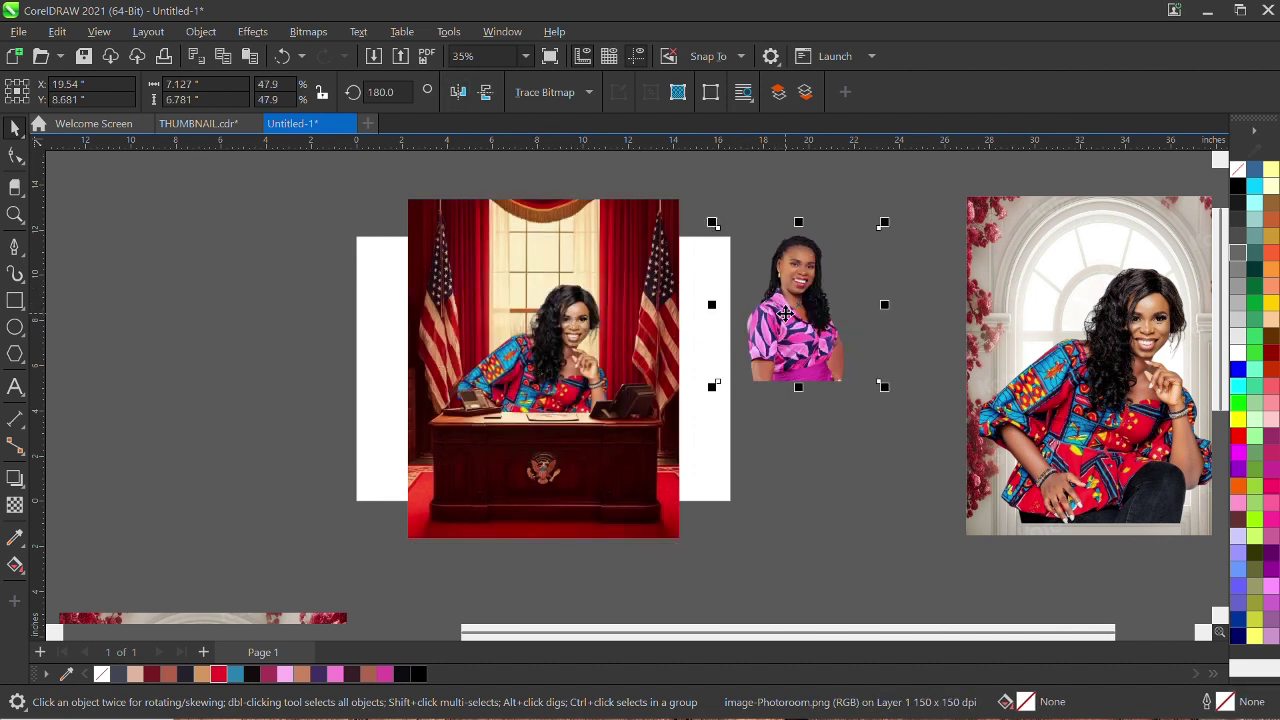
left_click(455, 100)
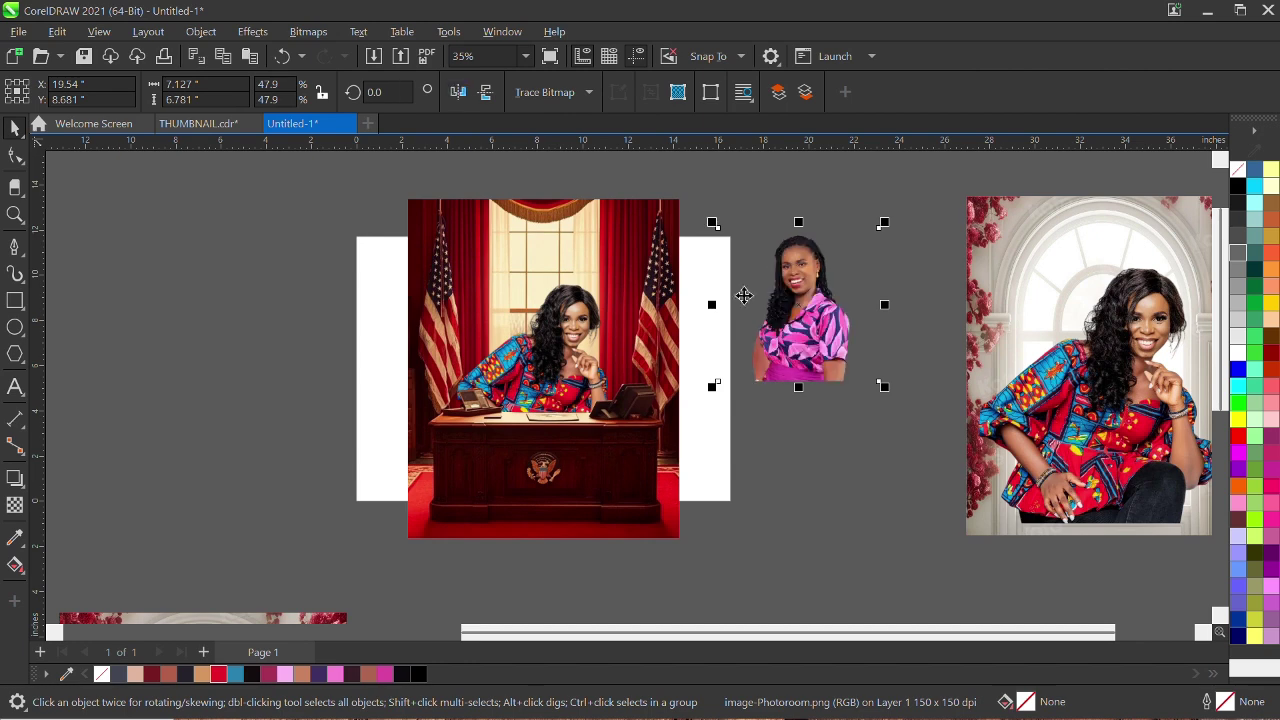
Bring the pink-blouse woman's cutout to the front in the office scene and enlarge it to about 11.23 × 10.69 inches
left_click_drag(805, 330, 466, 503)
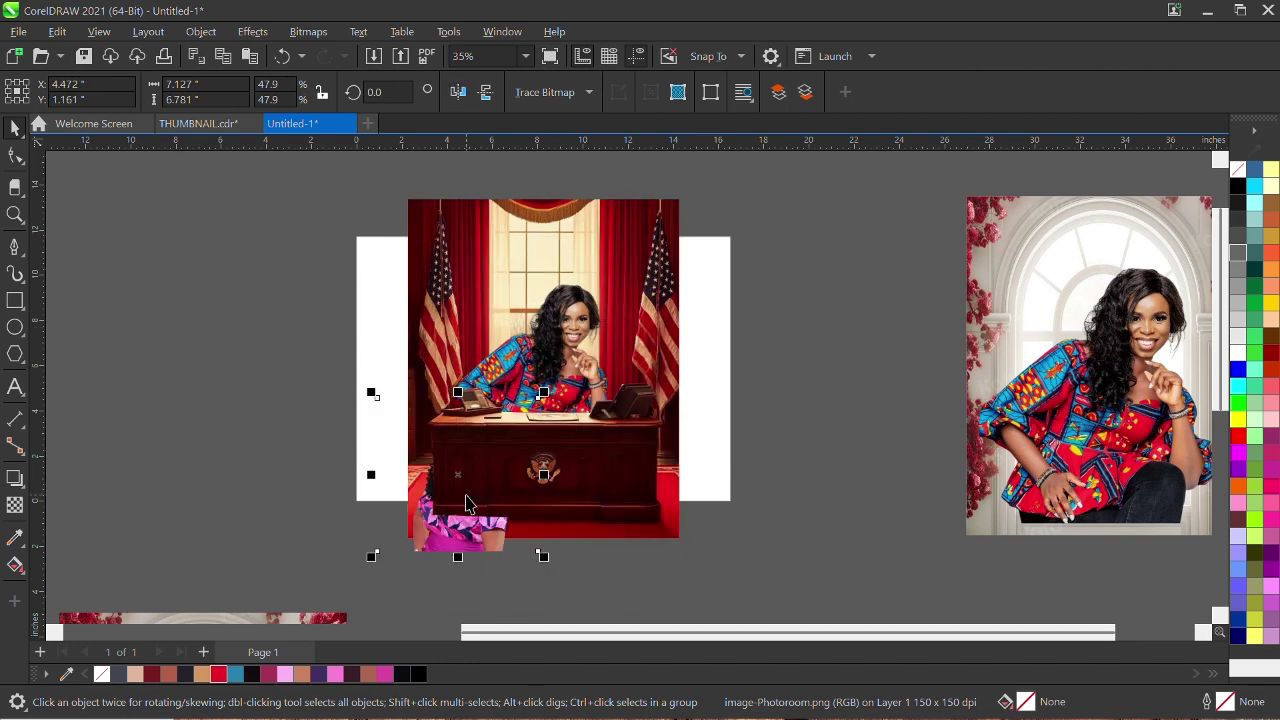
key("shift+Page_Up")
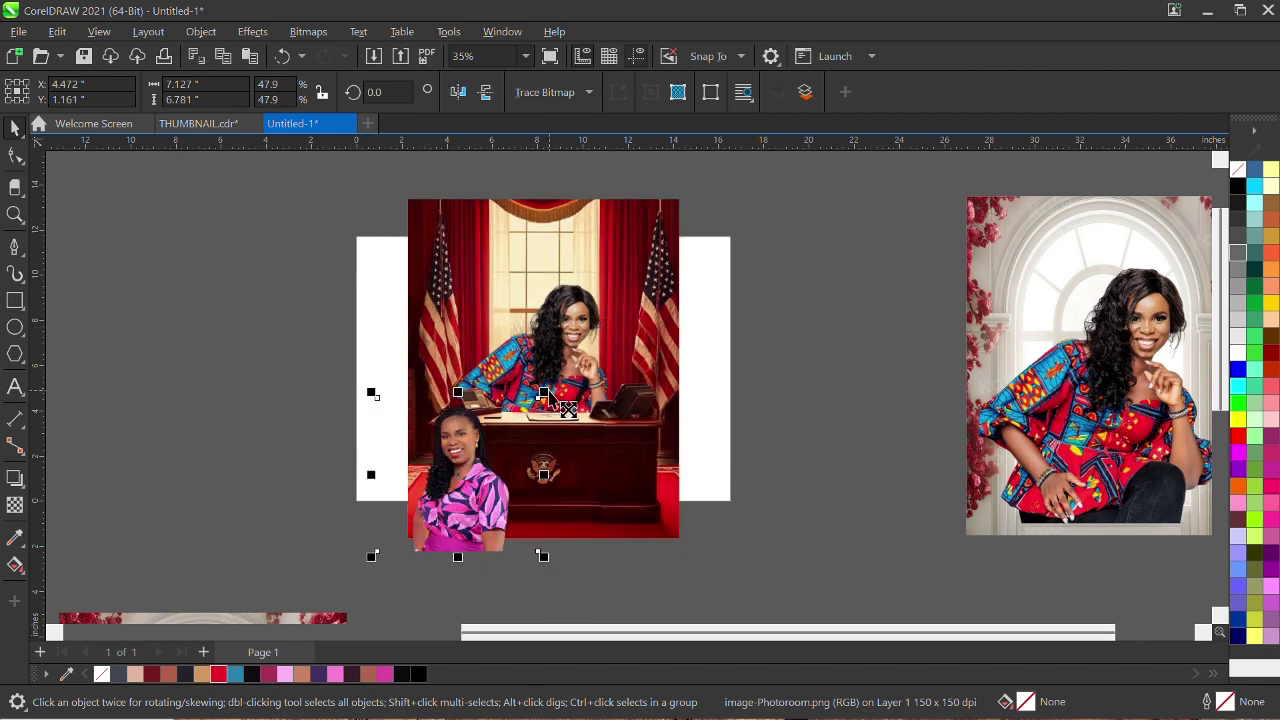
left_click_drag(549, 395, 592, 295)
left_click_drag(469, 505, 489, 452)
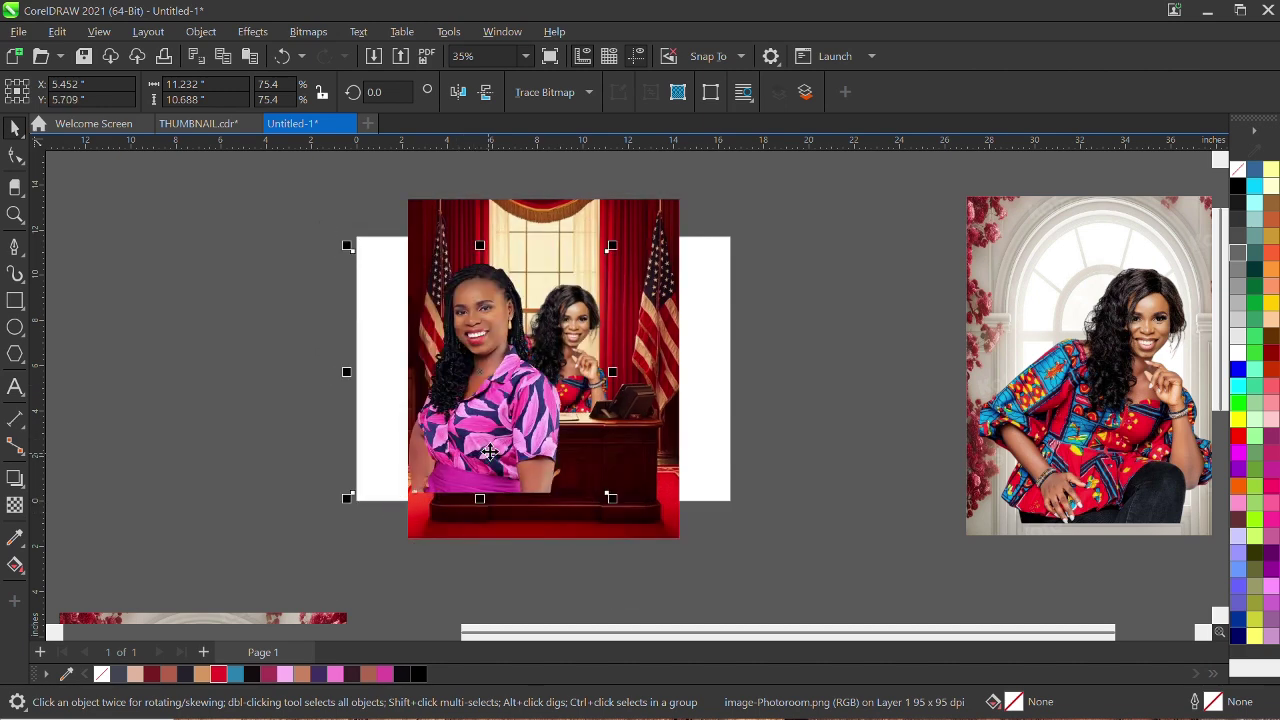
Scale the pink-blouse woman down to about 7.44 × 7.08 inches and place her standing behind the desk and the client
mouse_move(500, 408)
left_mouse_down()
mouse_move(503, 391)
mouse_move(512, 408)
left_mouse_up()
left_click_drag(622, 243, 604, 260)
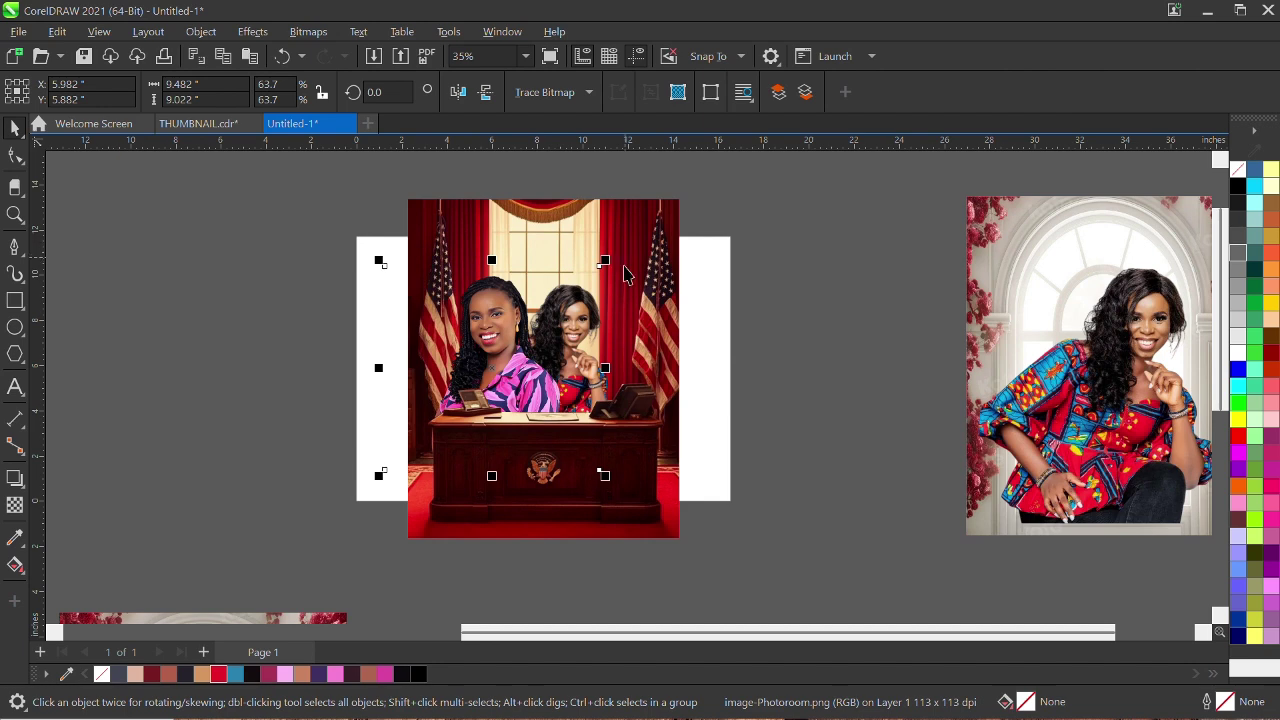
scroll(590, 338, "up", 1)
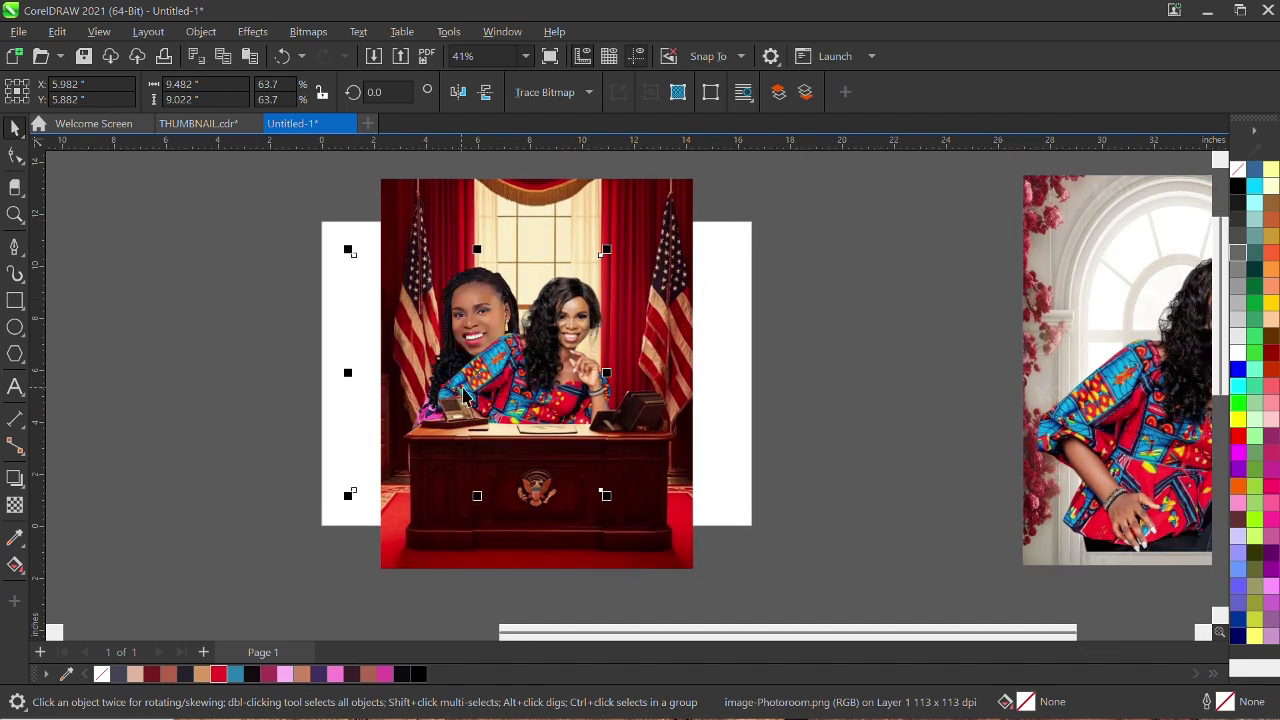
left_click_drag(463, 394, 479, 335)
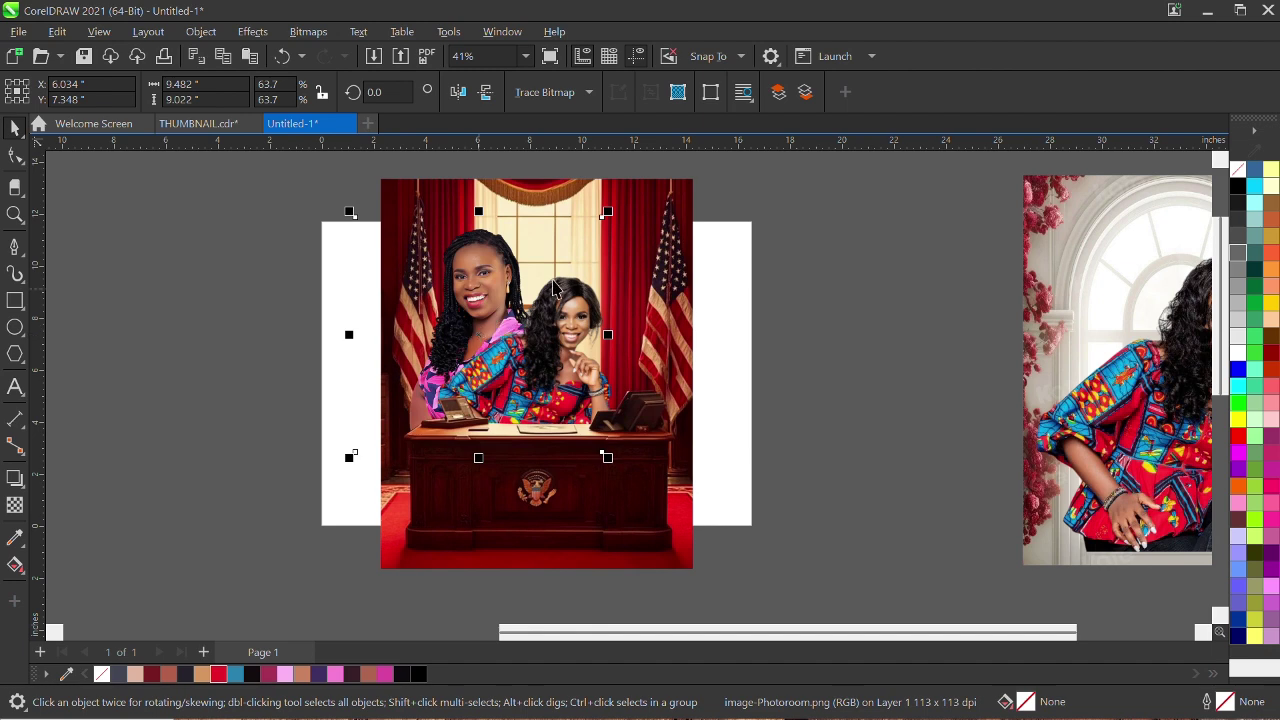
left_click_drag(608, 213, 570, 270)
left_click_drag(479, 334, 495, 316)
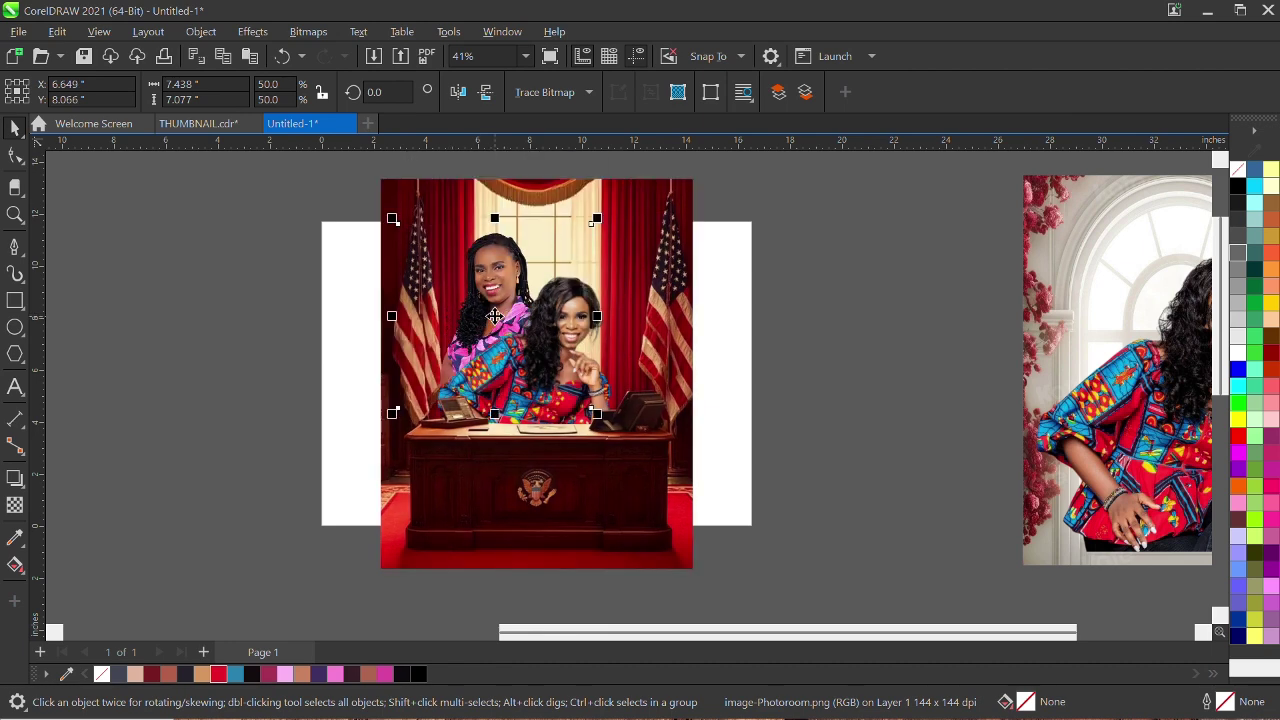
Enlarge the pink-blouse woman to about 7.65 × 7.28 inches and raise her slightly behind the client
scroll(494, 316, "down", 3)
scroll(495, 317, "up", 5)
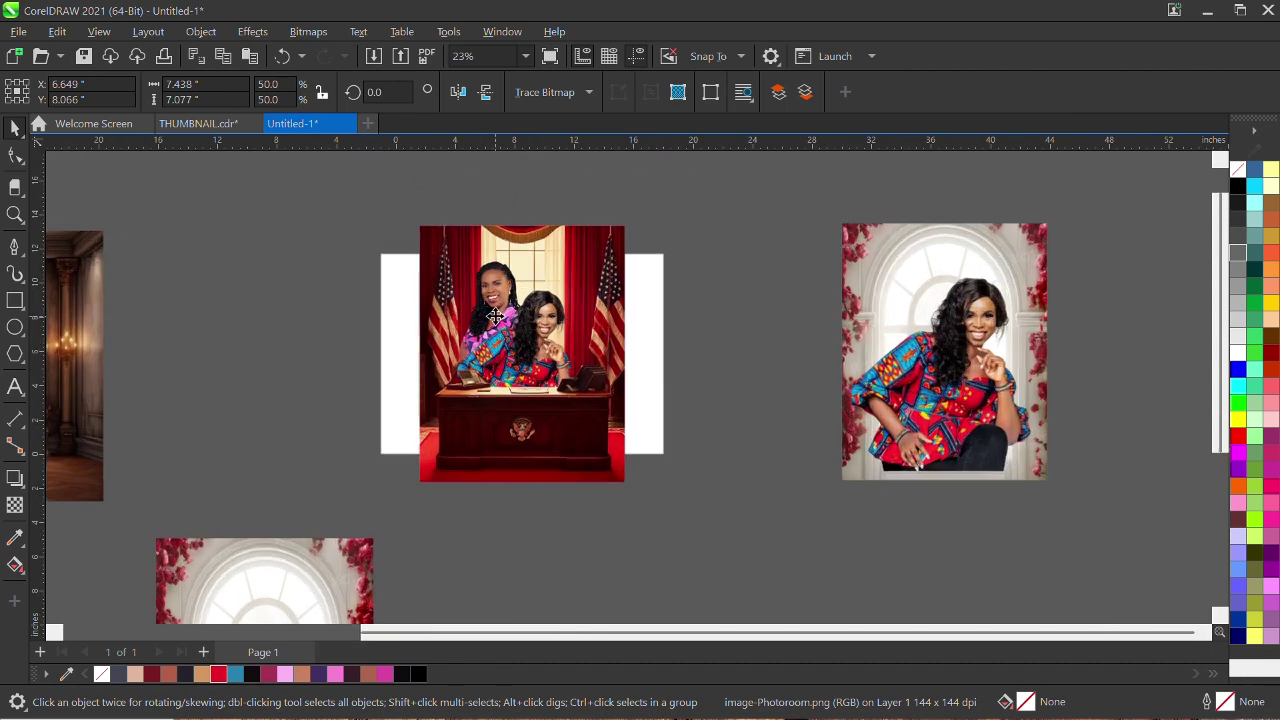
scroll(497, 318, "up", 2)
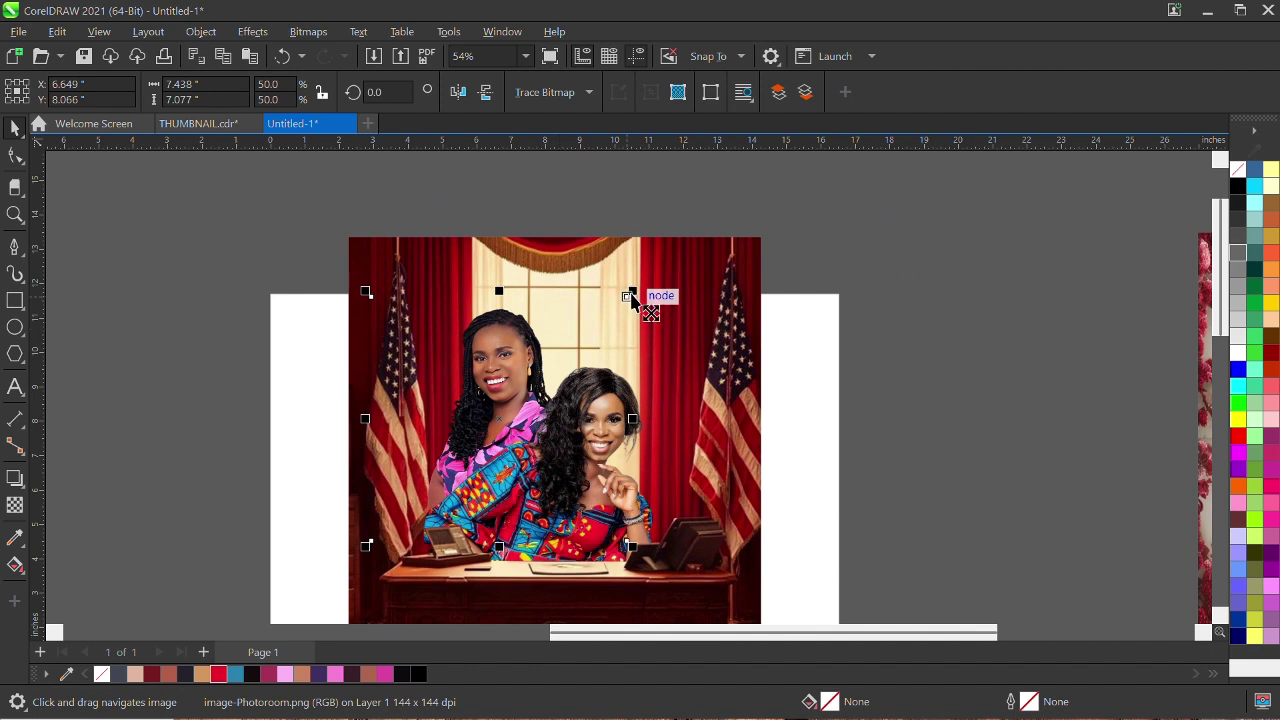
mouse_move(634, 292)
left_mouse_down()
mouse_move(657, 274)
mouse_move(642, 272)
left_mouse_up()
scroll(538, 337, "up", 1)
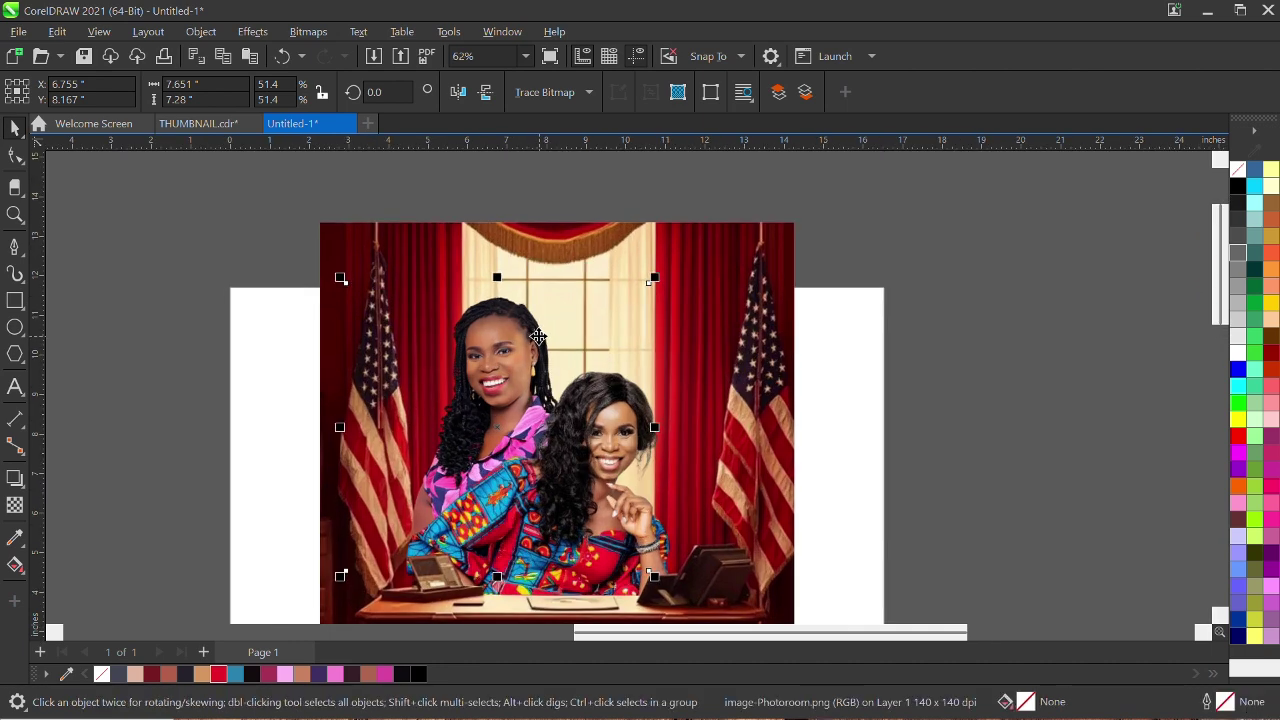
left_click_drag(526, 331, 521, 316)
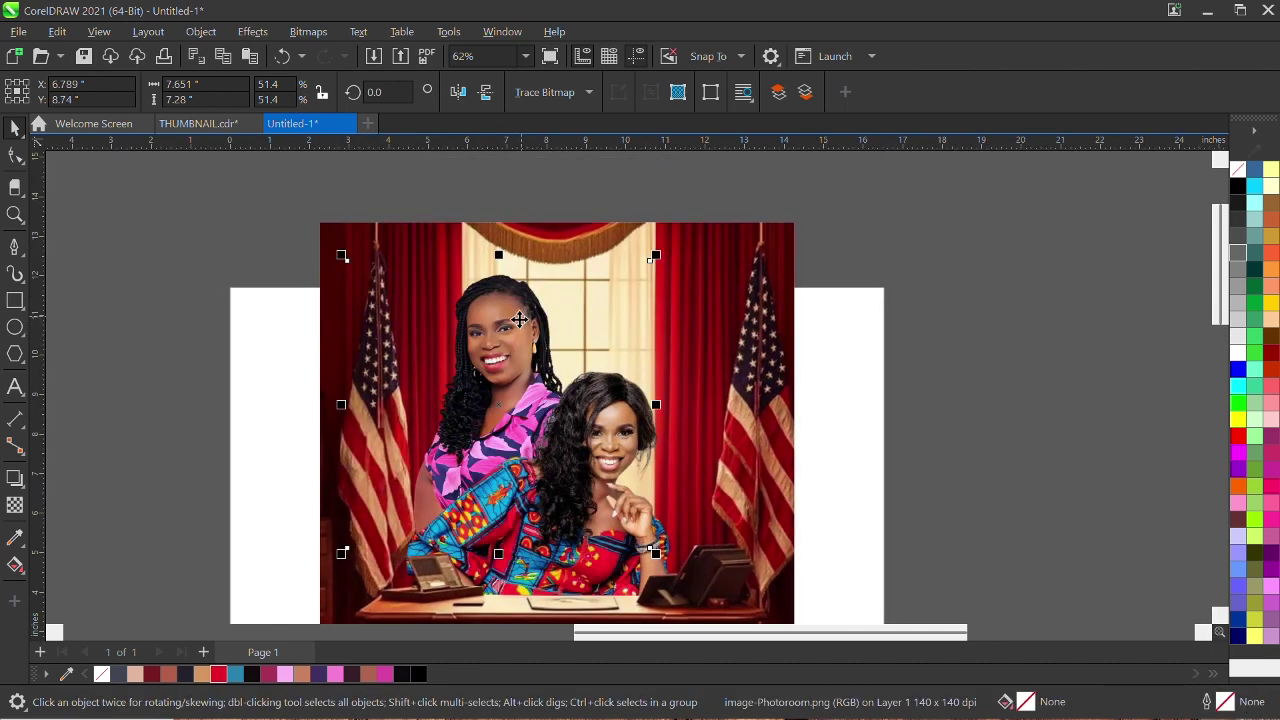
Examine how both women's sizes and positions behind the desk look, up close and in the whole composite
scroll(474, 510, "up", 5)
scroll(458, 380, "down", 4)
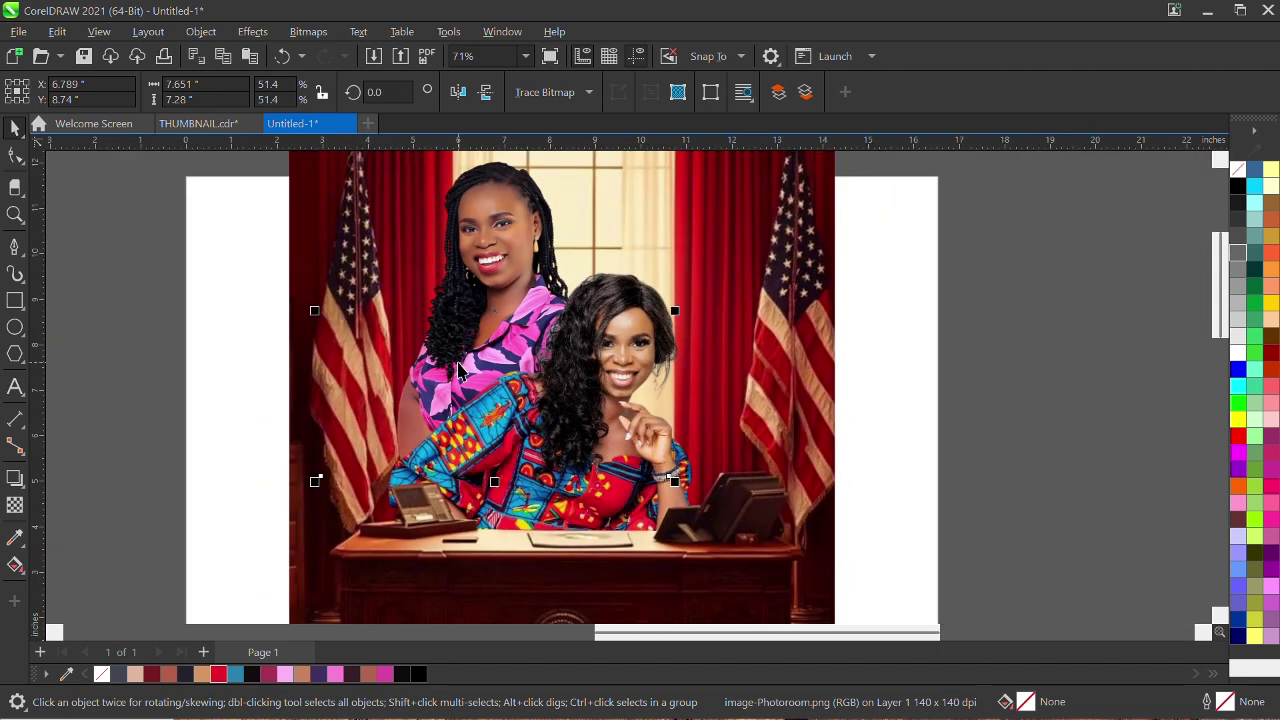
scroll(523, 405, "down", 2)
scroll(583, 474, "down", 3)
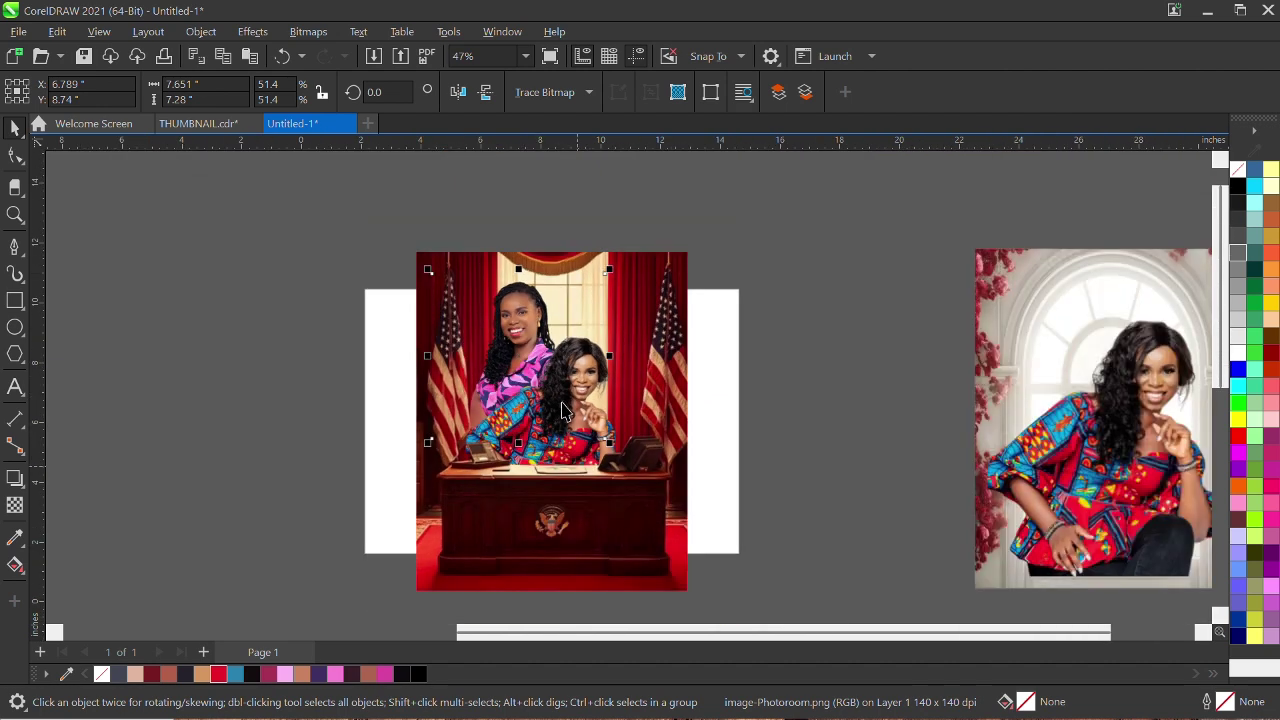
left_click(754, 434)
scroll(567, 487, "up", 1)
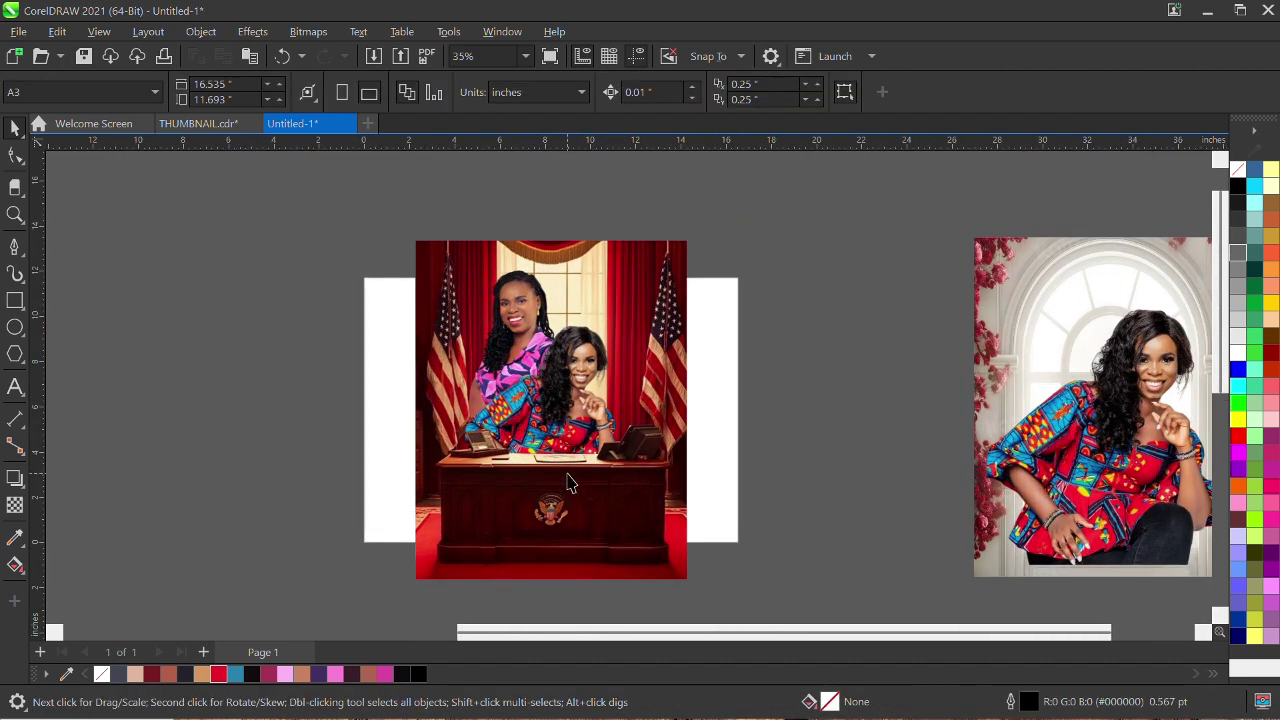
scroll(566, 478, "up", 5)
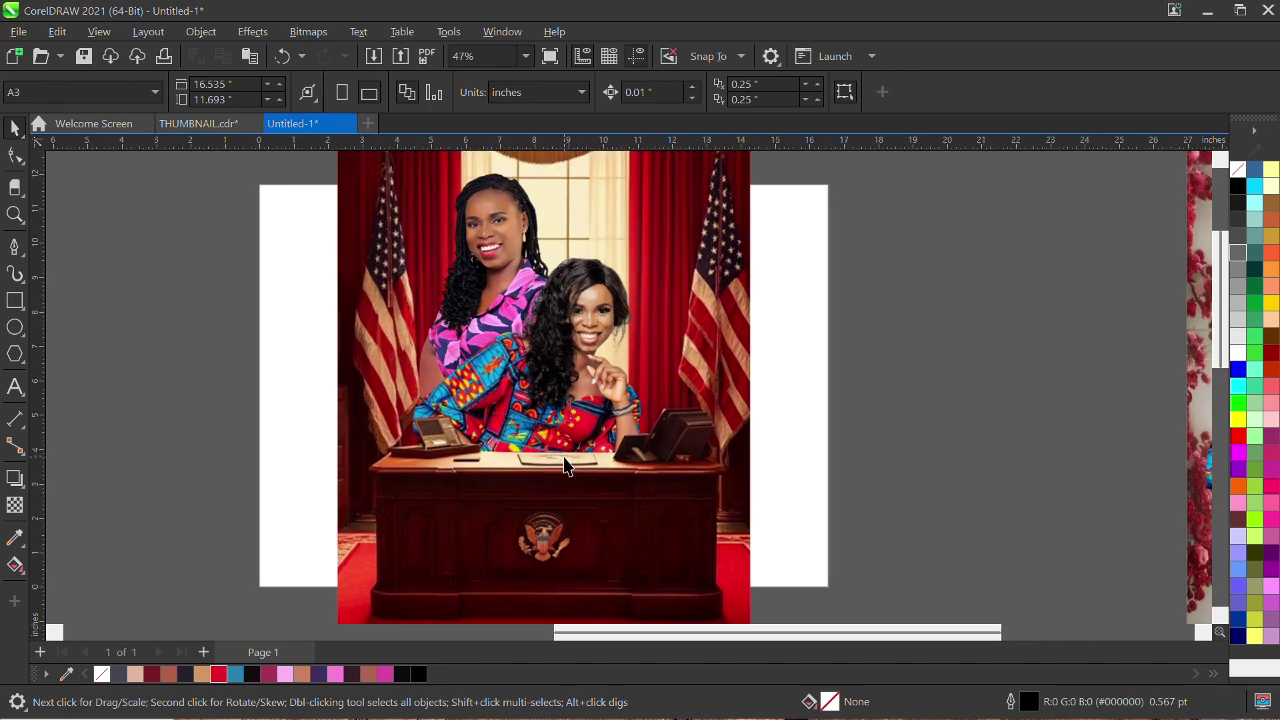
scroll(565, 465, "down", 3)
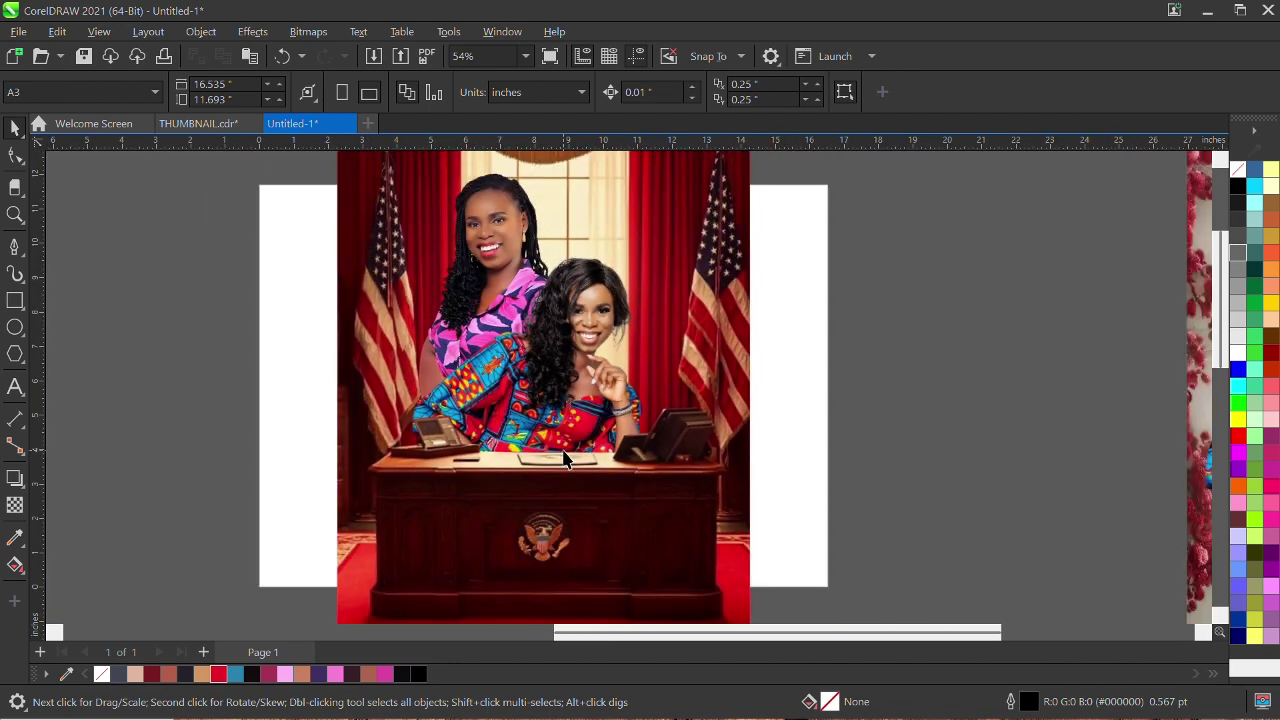
left_click(575, 338)
scroll(576, 320, "up", 2)
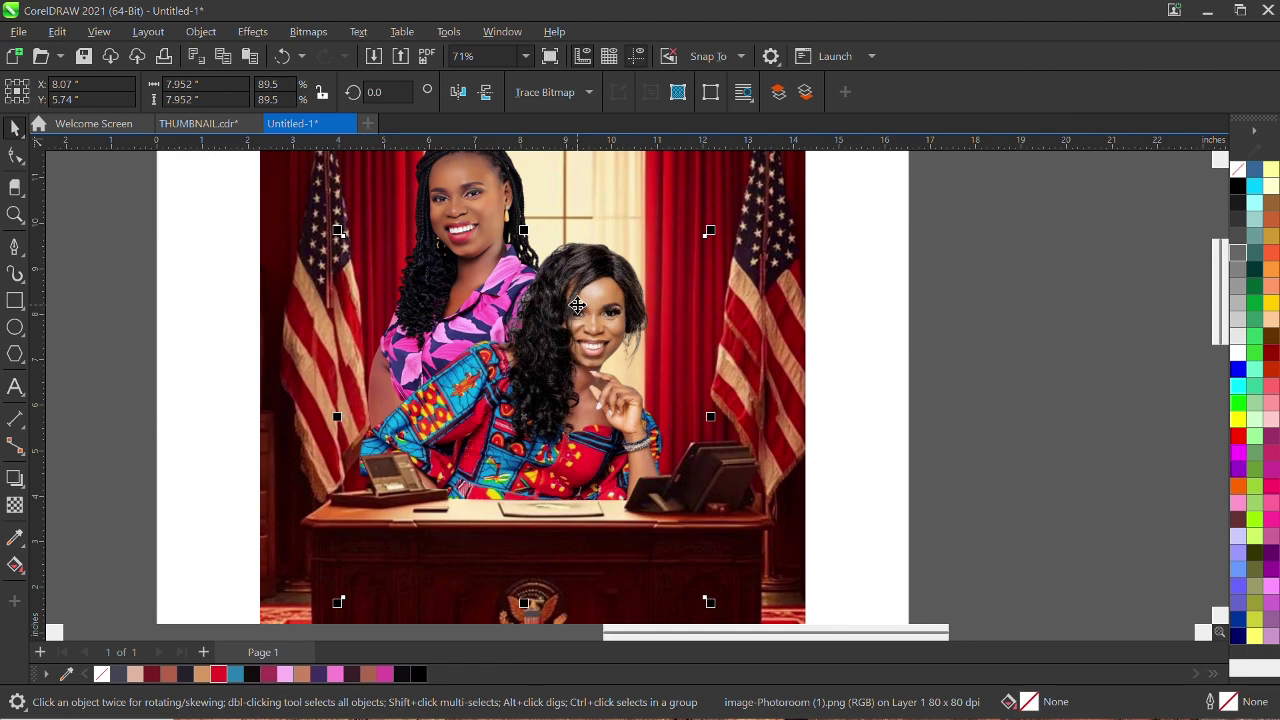
scroll(548, 491, "up", 1)
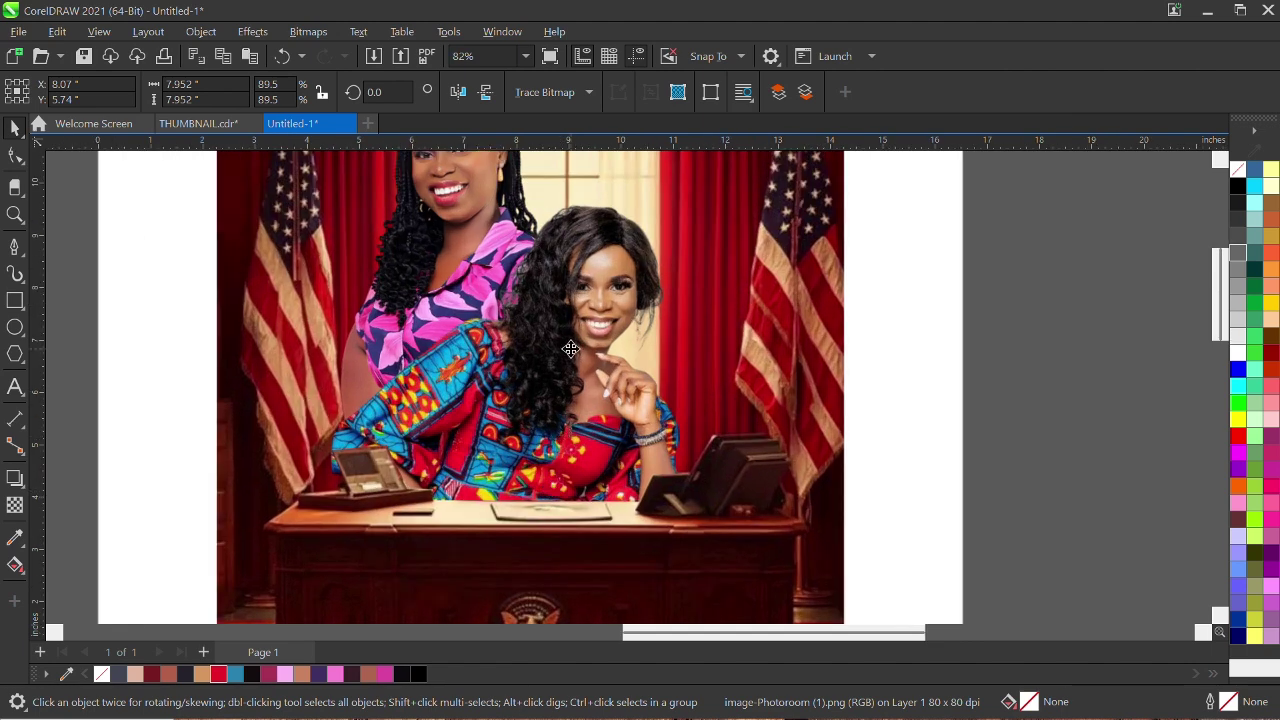
scroll(570, 348, "down", 8)
scroll(640, 470, "right", 1)
left_click(650, 483)
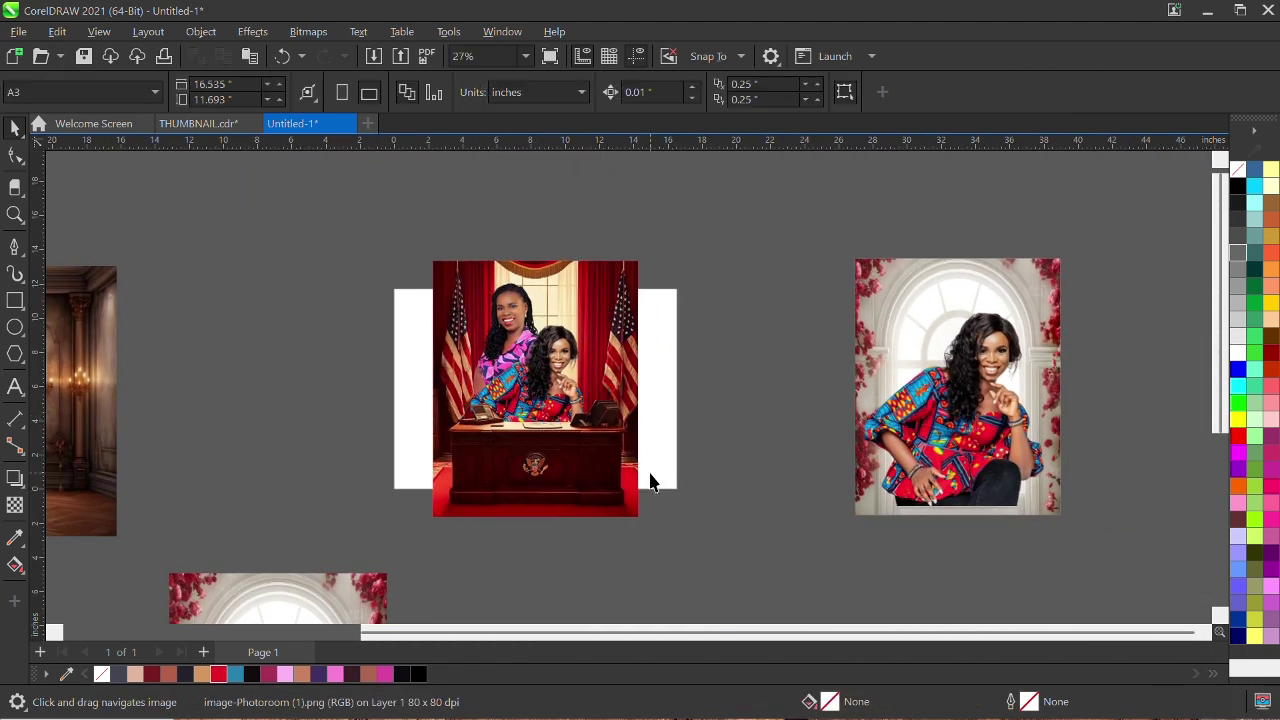
scroll(480, 477, "up", 10)
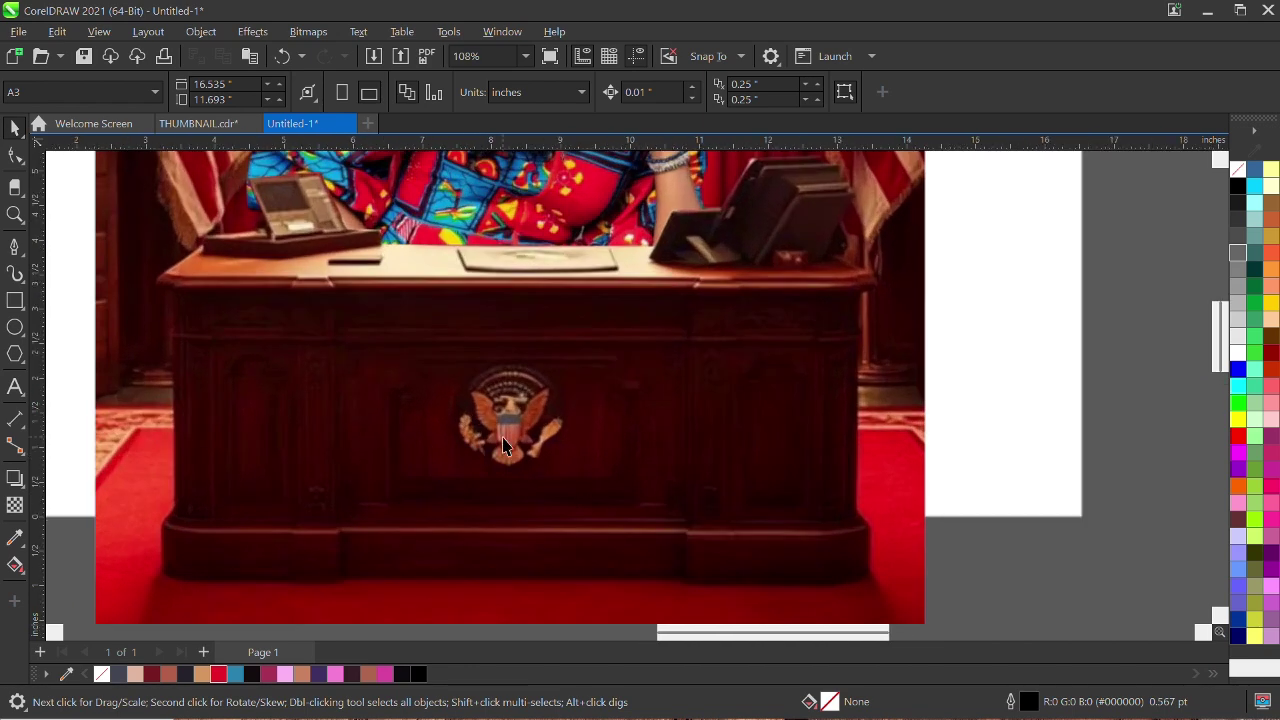
scroll(503, 447, "up", 2)
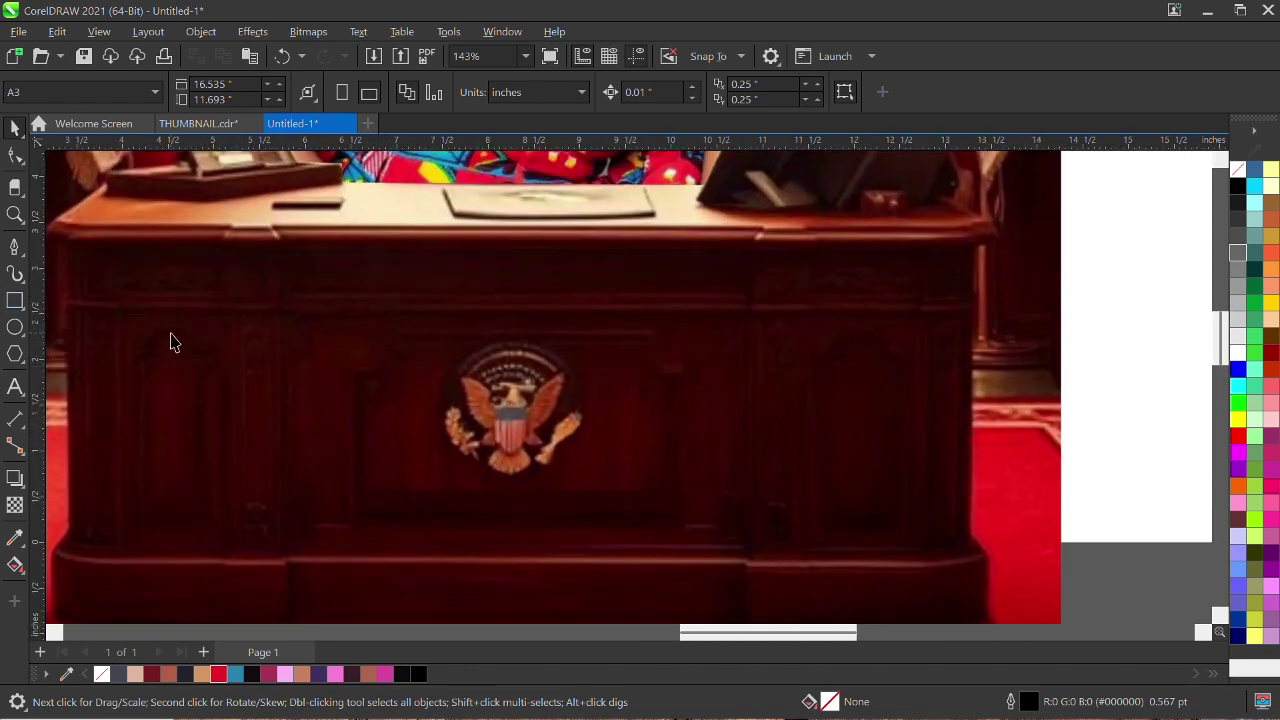
left_click(14, 302)
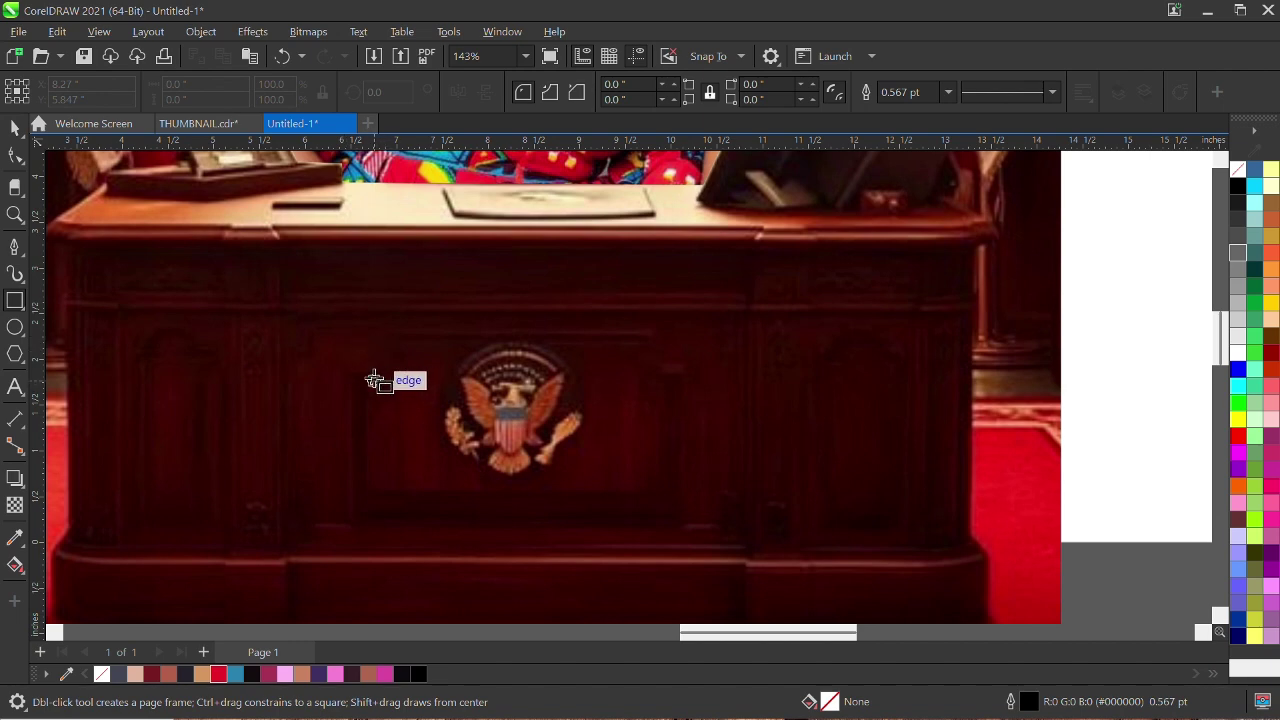
key("space")
scroll(606, 386, "down", 3)
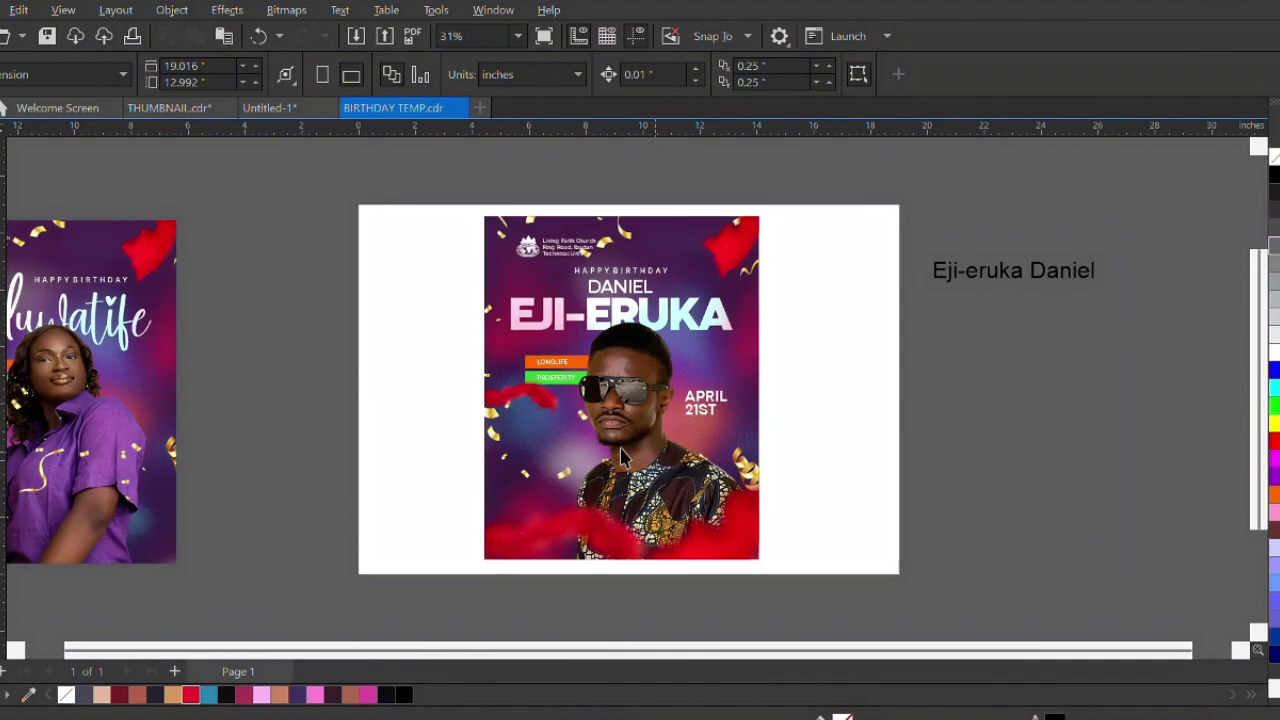
Group the church logo with its text in BIRTHDAY TEMP.cdr and return to the desk emblem in the Untitled-1 document
left_click_drag(462, 228, 622, 285)
key("ctrl+g")
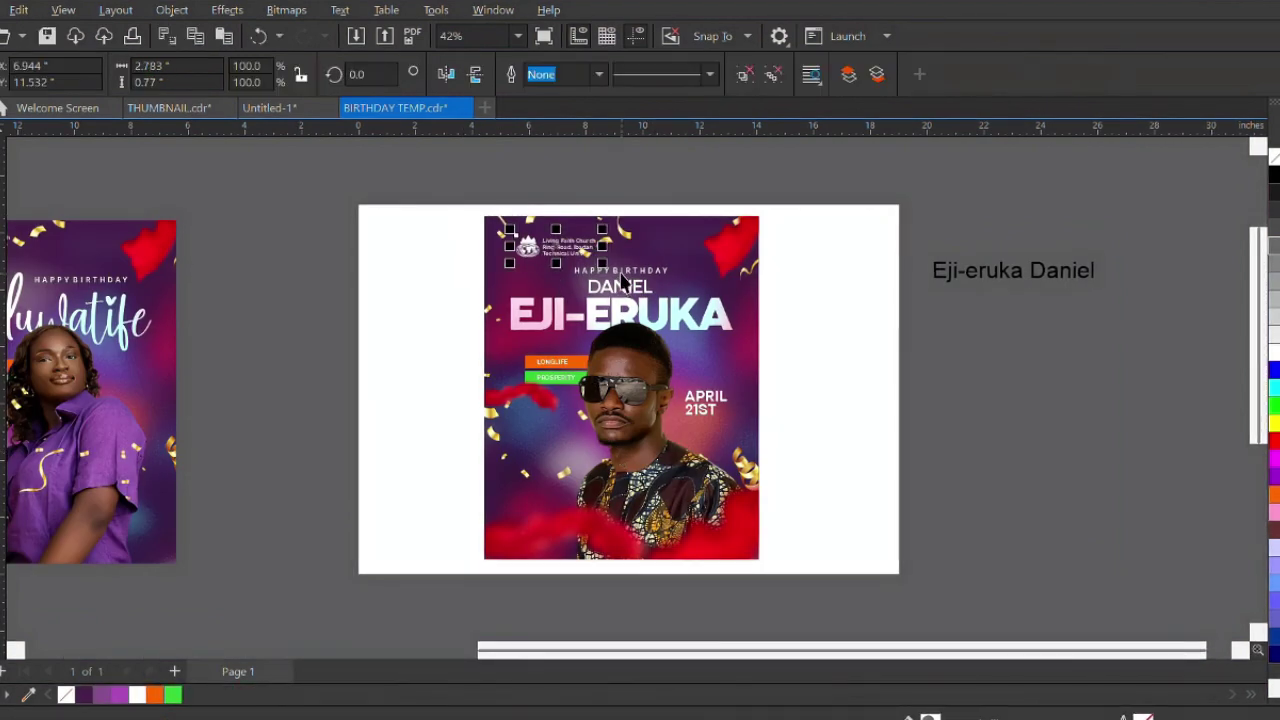
left_click(853, 300)
left_click(264, 108)
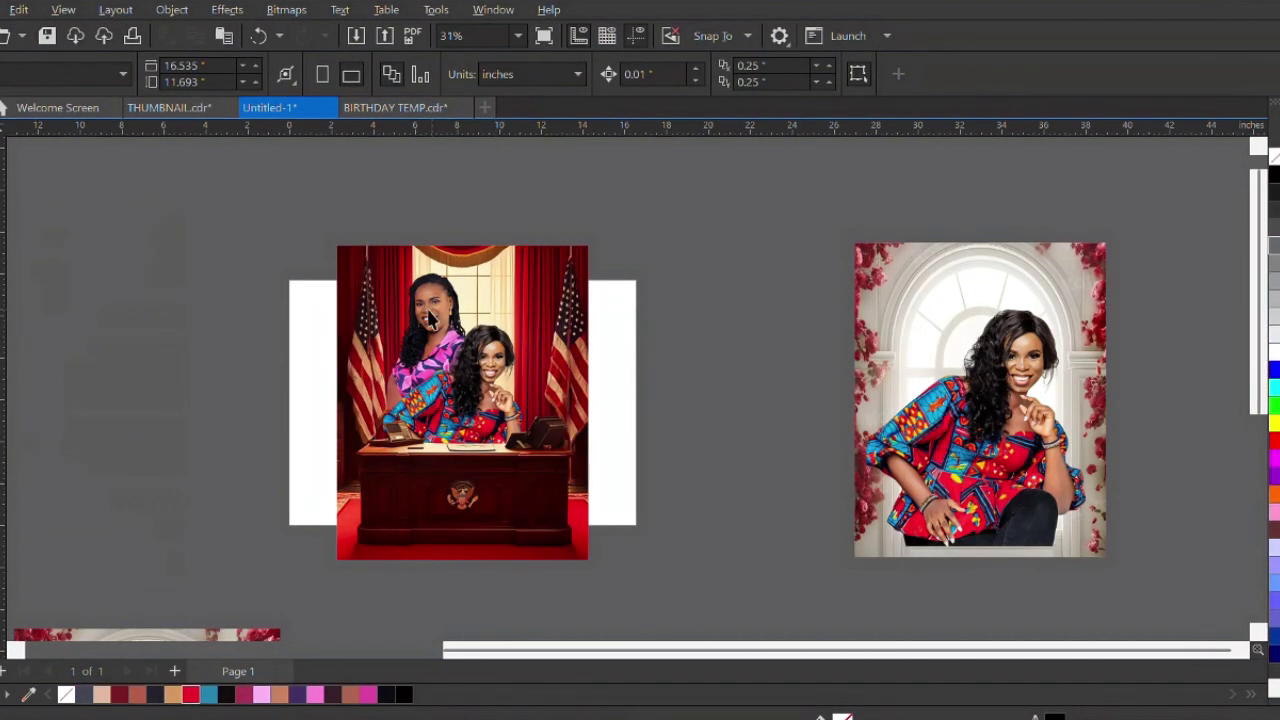
scroll(455, 500, "up", 3)
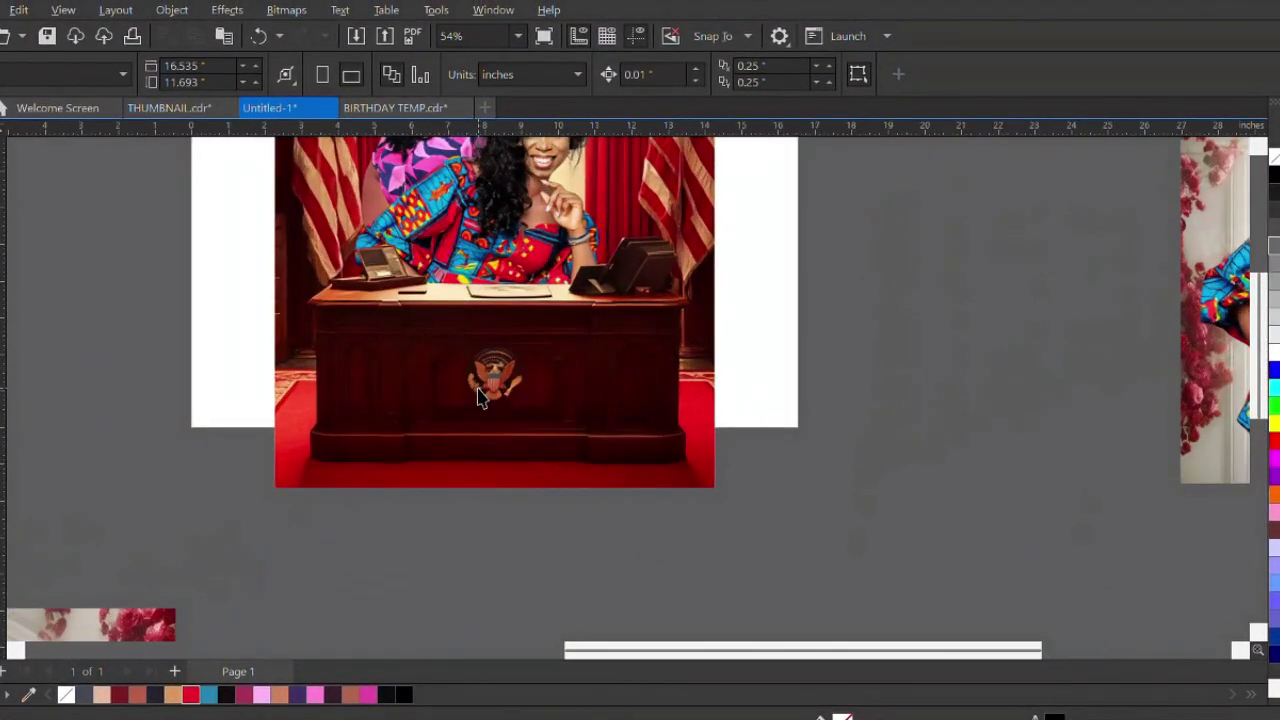
Paste the church logo group into the design's upper-left corner and scale it down to about 2.39 × 0.66 inches
scroll(478, 397, "down", 3)
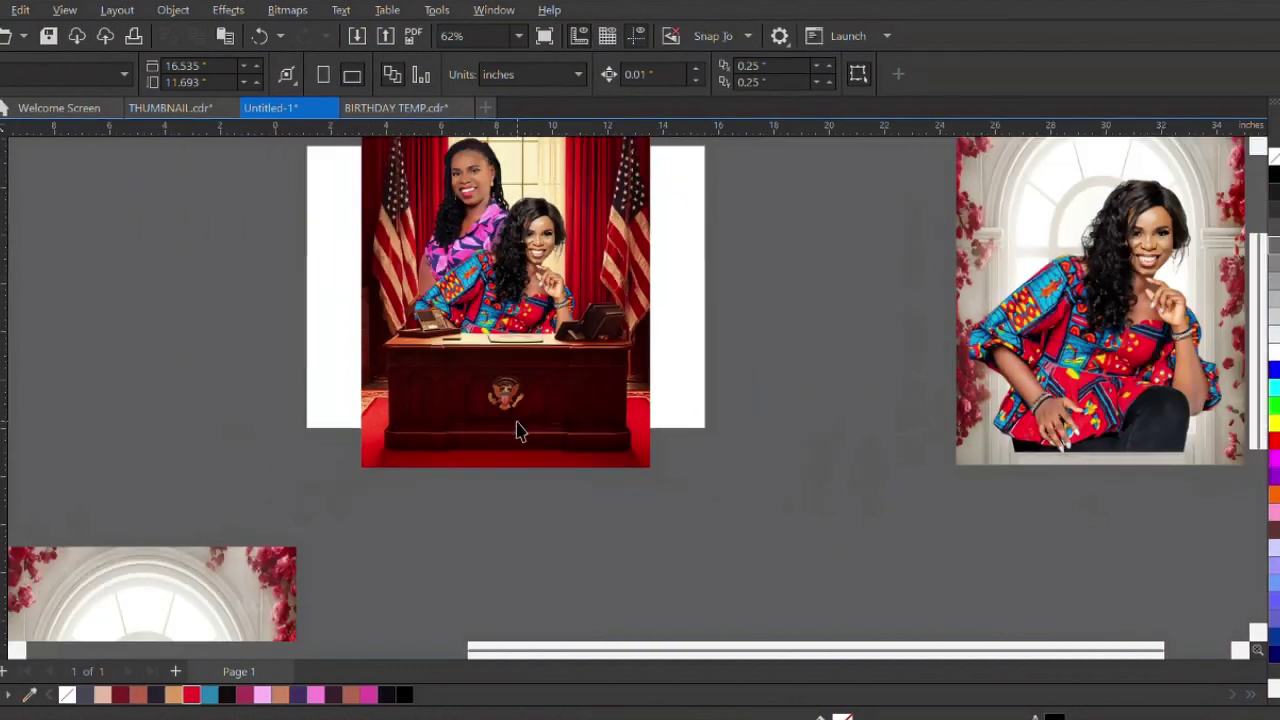
scroll(340, 225, "up", 2)
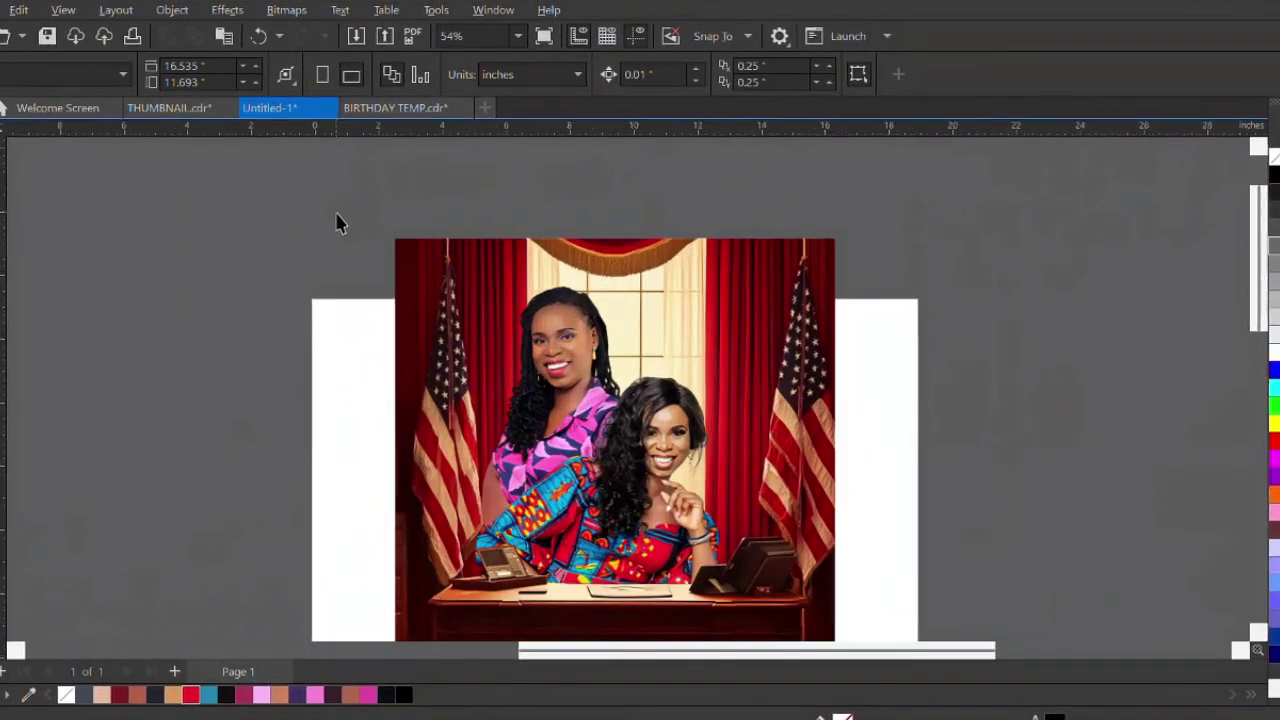
key("ctrl+v")
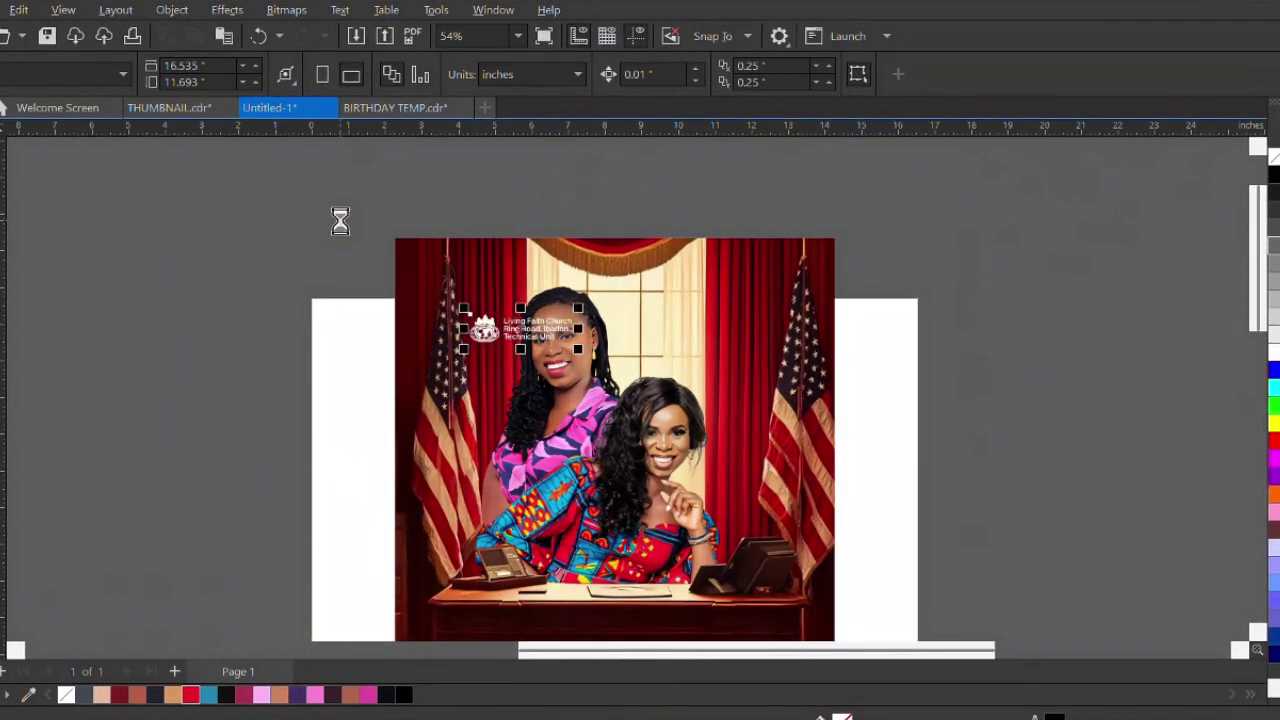
left_click_drag(530, 325, 481, 287)
scroll(490, 285, "up", 4)
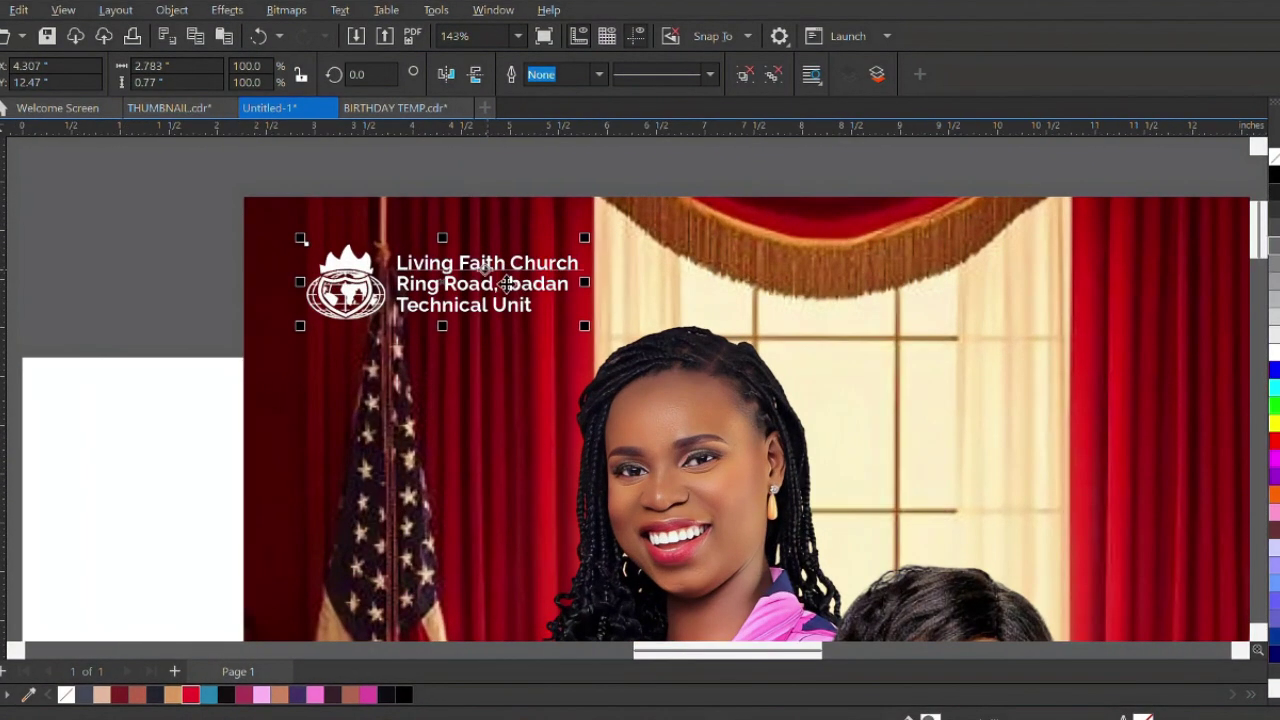
left_click_drag(588, 333, 553, 314)
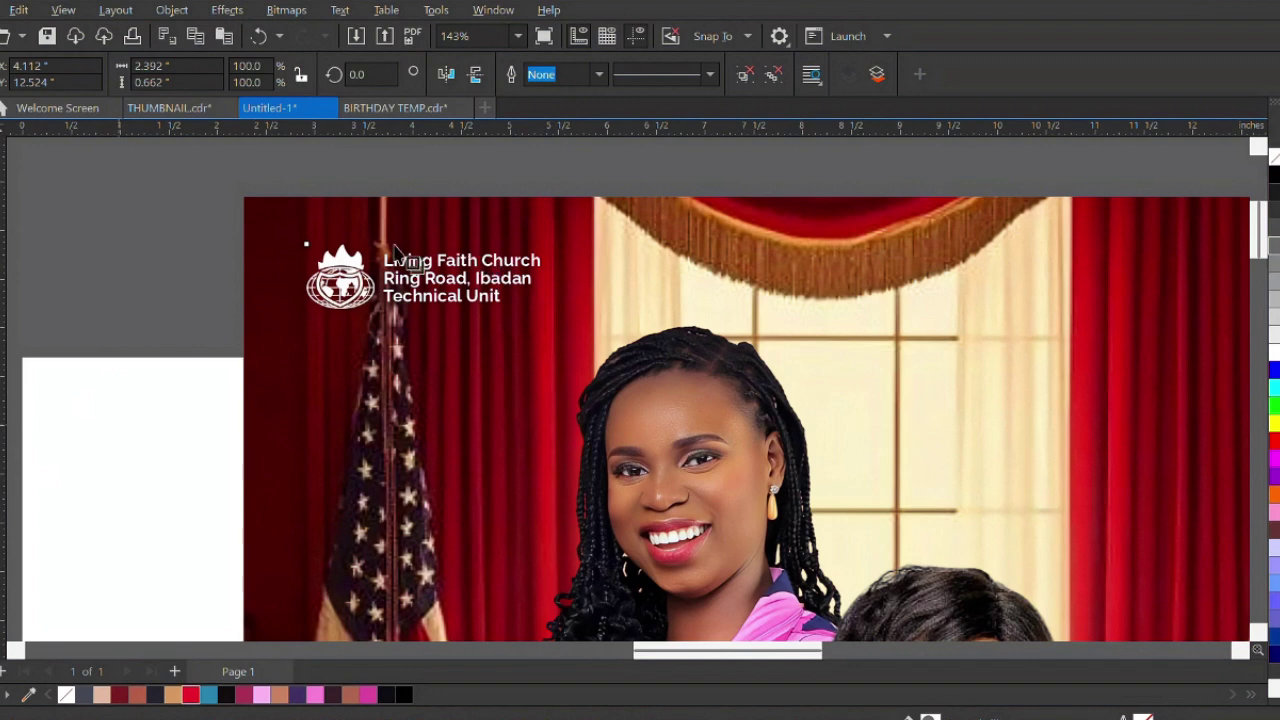
Add a black downward drop shadow to the church logo with 94 opacity and 15 feathering
scroll(440, 255, "up", 4)
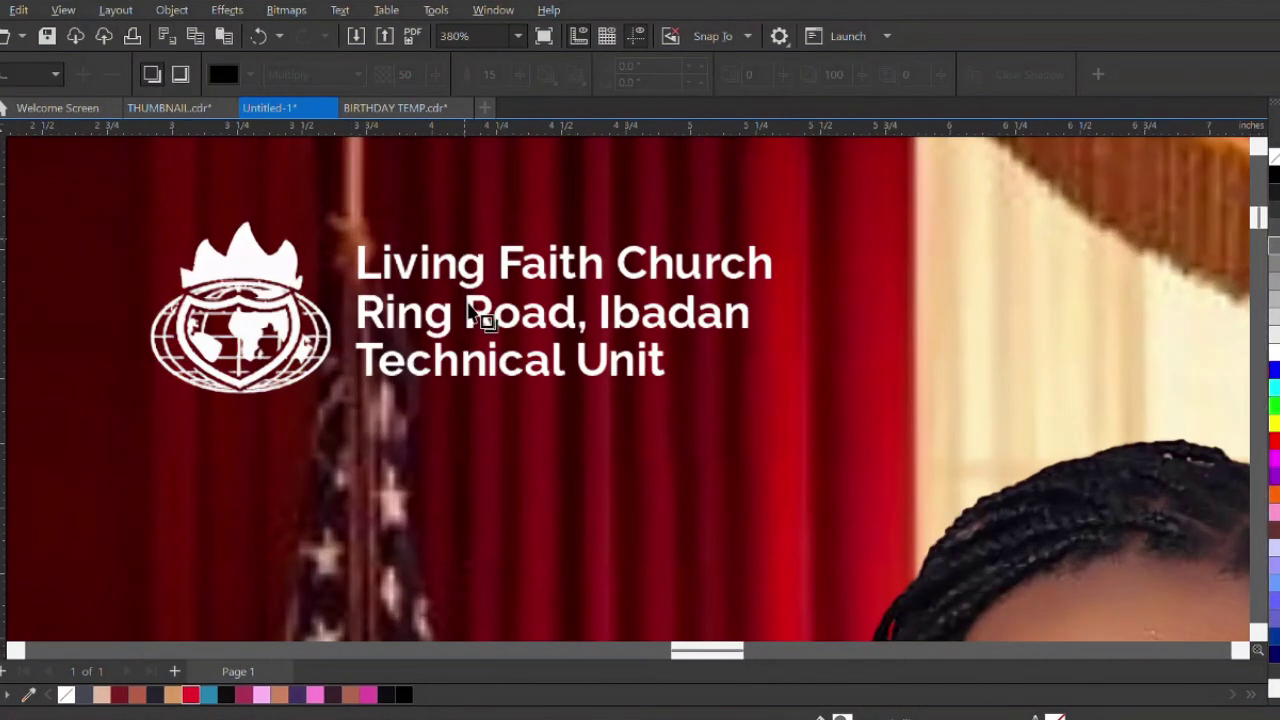
left_click_drag(470, 310, 462, 402)
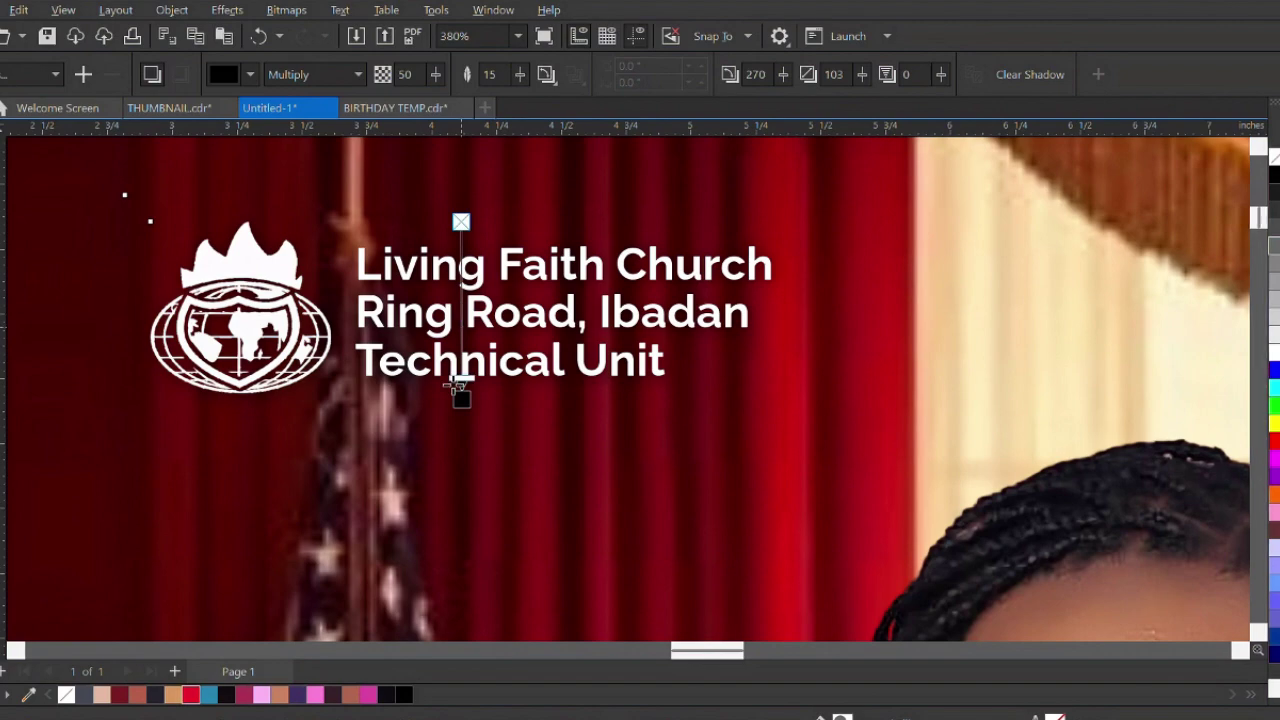
scroll(447, 340, "down", 5)
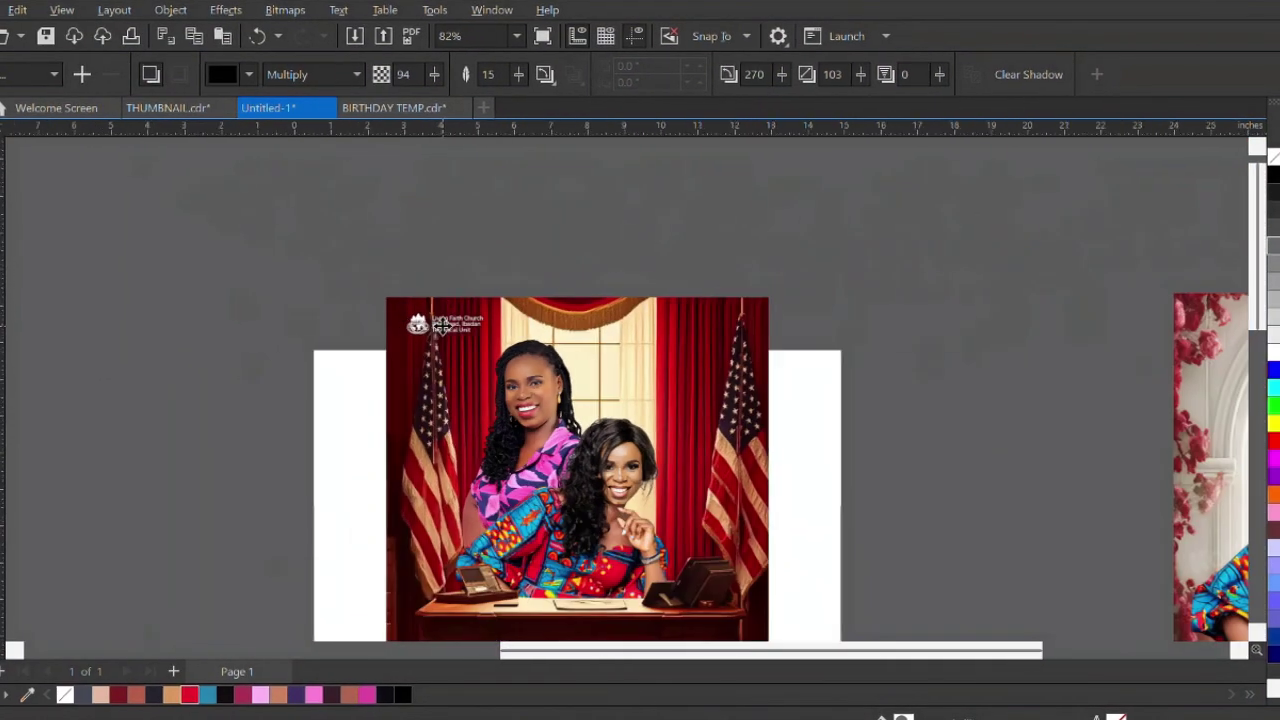
scroll(438, 324, "down", 3)
left_click(357, 237)
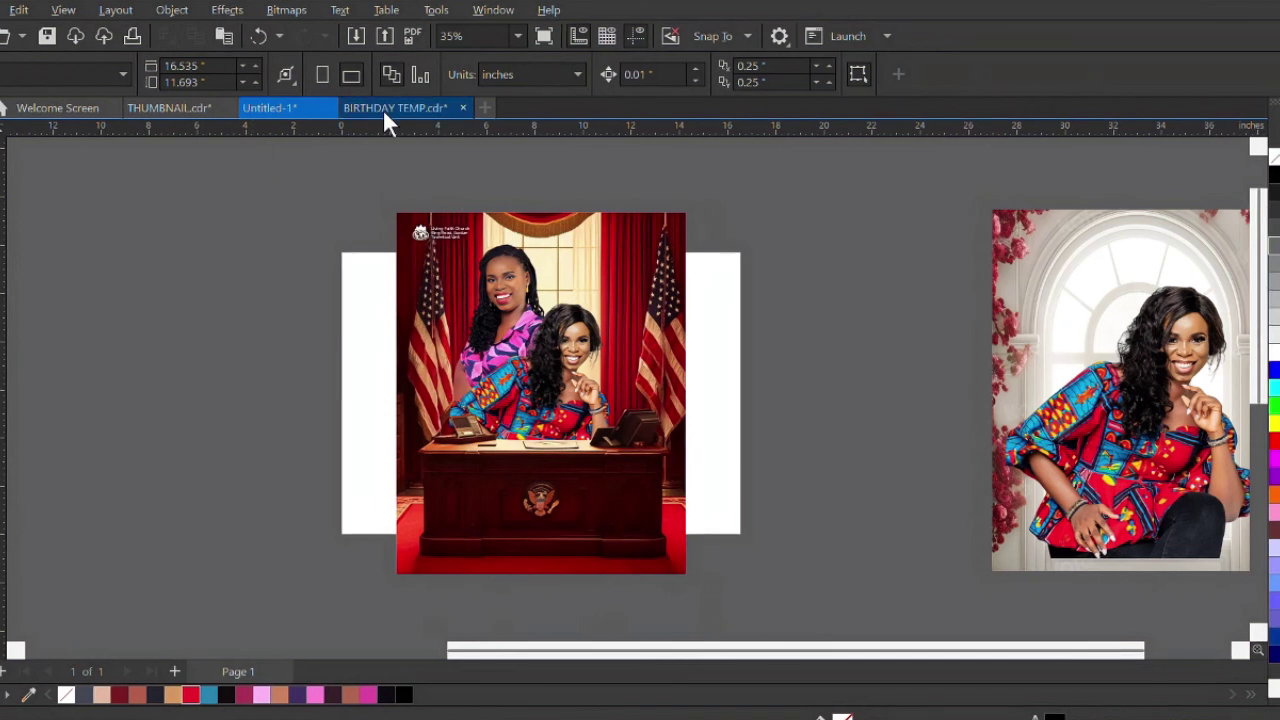
Copy the red cloth from the upper-right corner of the BIRTHDAY TEMP.cdr poster into the Untitled-1 document
left_click(385, 108)
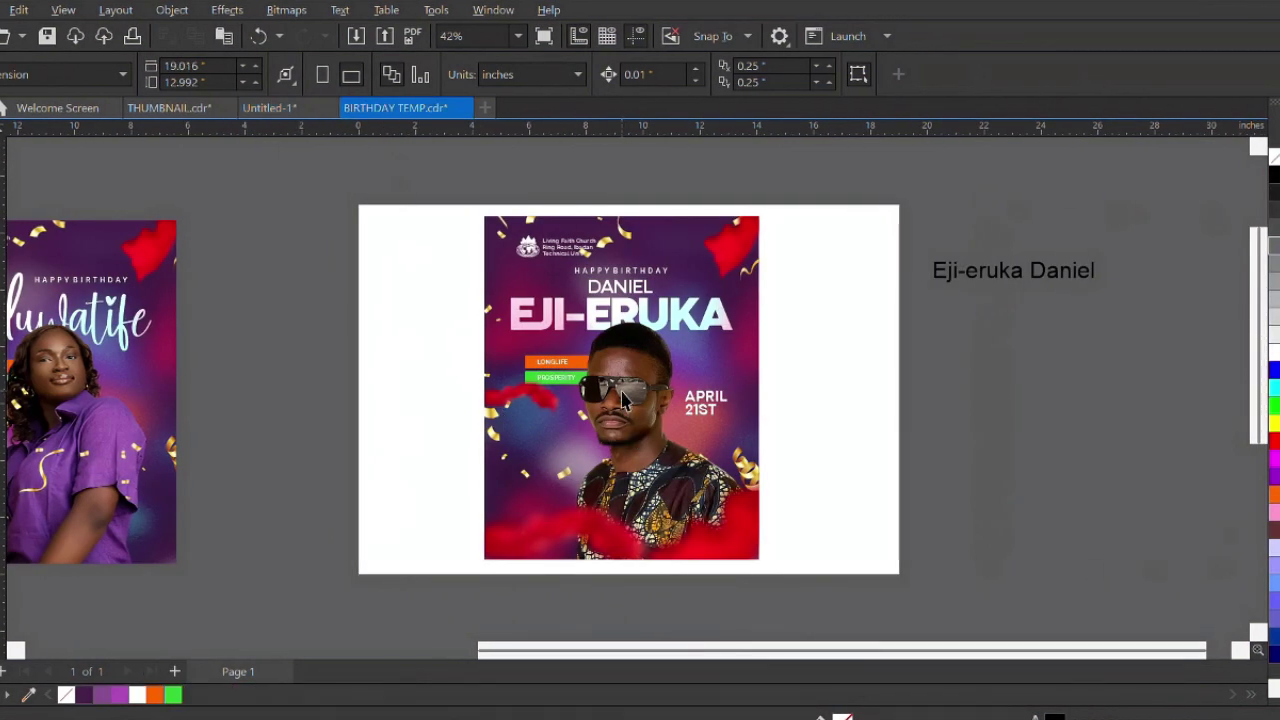
left_click(620, 272)
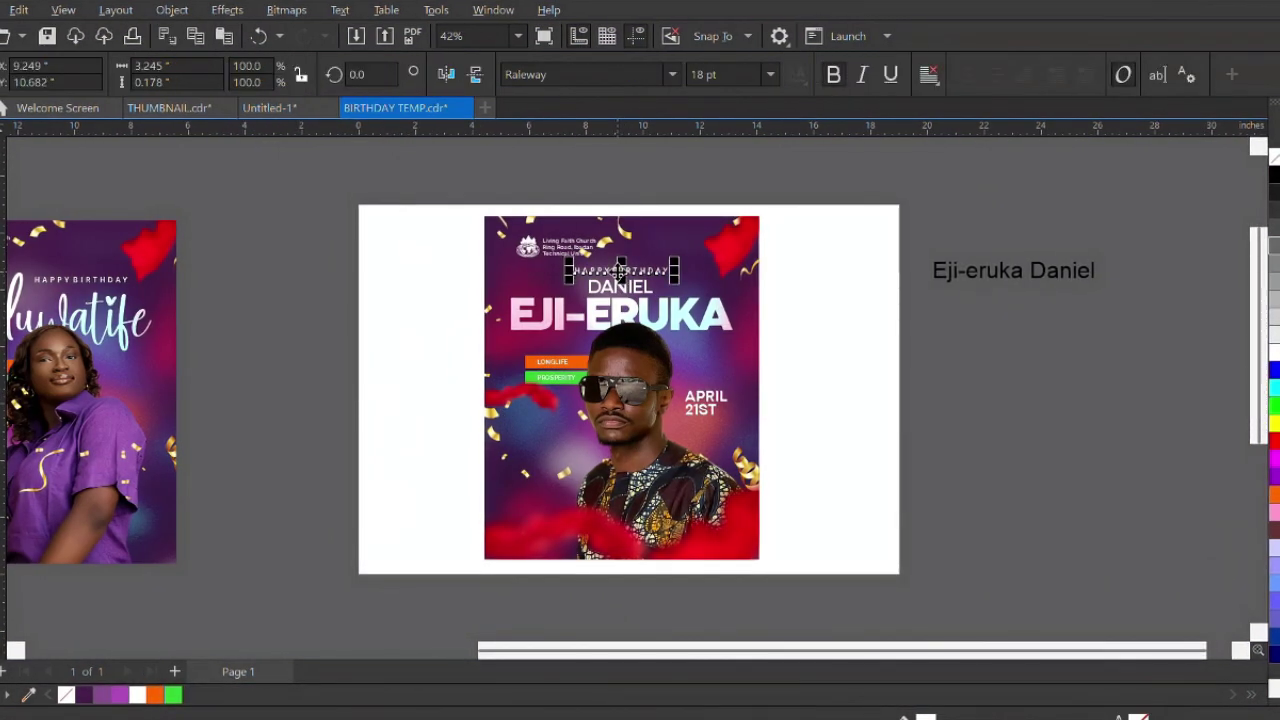
left_click(840, 331)
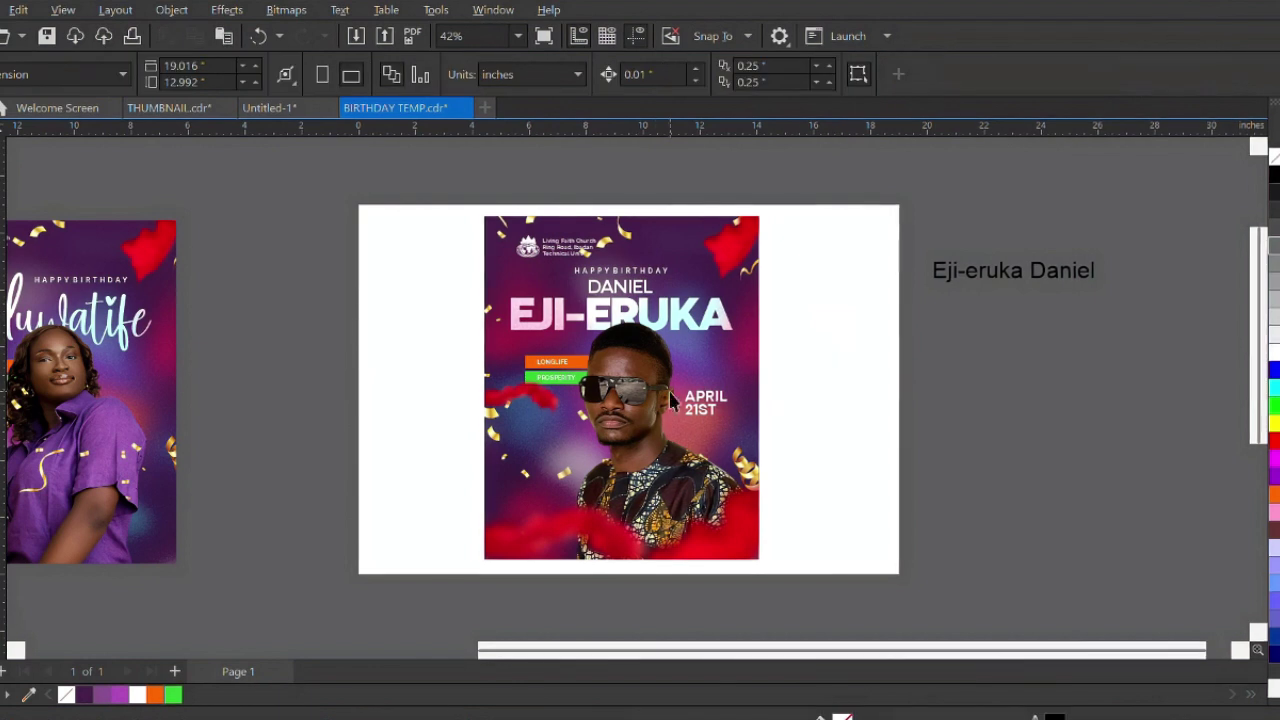
left_click(733, 535)
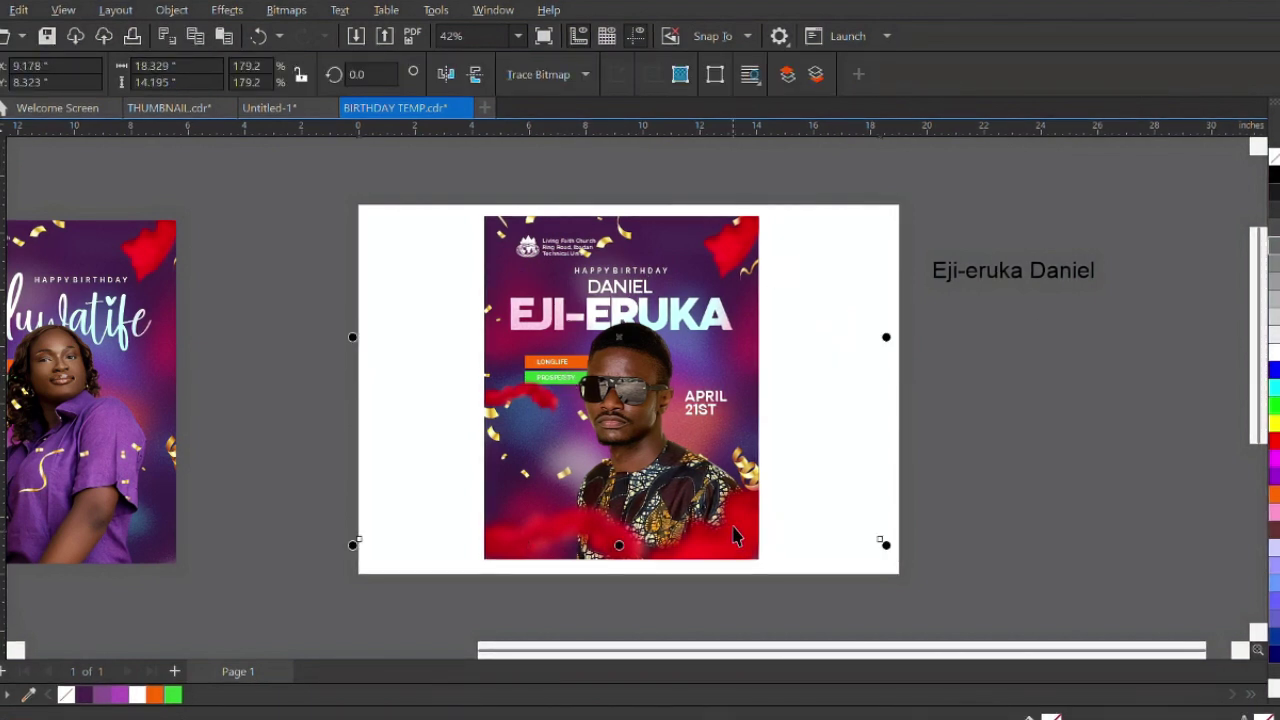
left_click(744, 228)
left_click(744, 222, "ctrl")
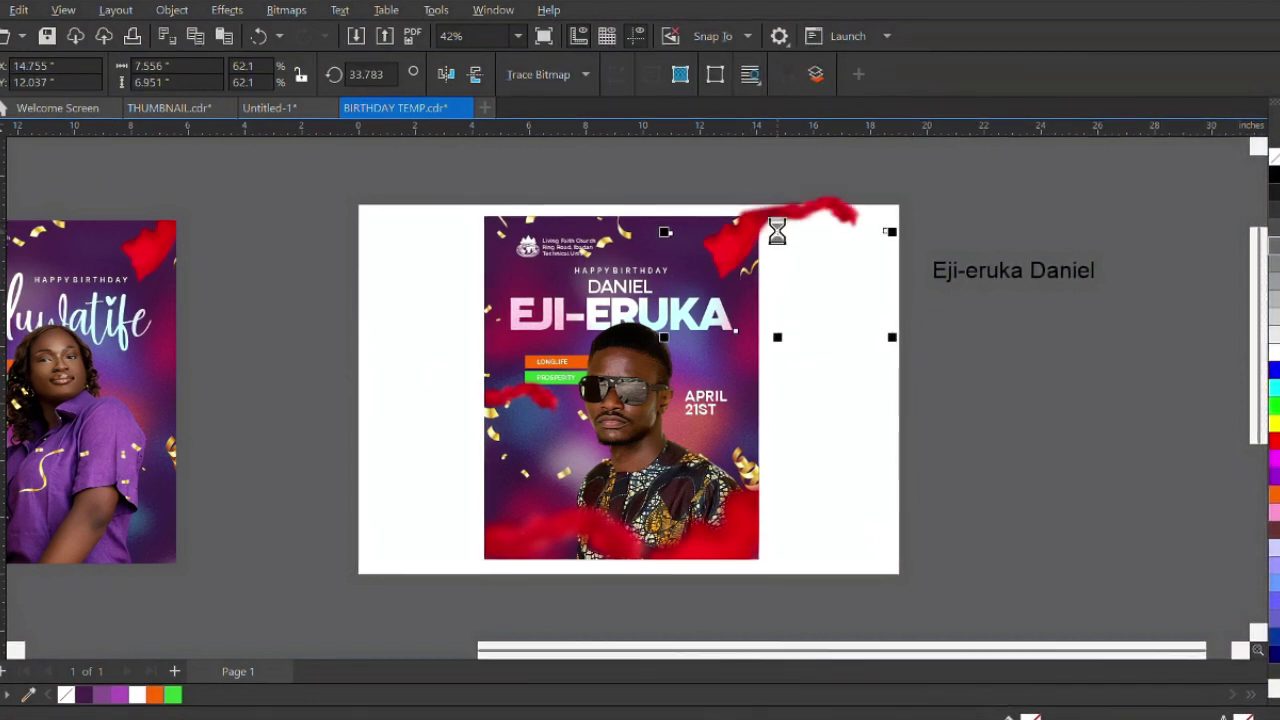
left_click(840, 512)
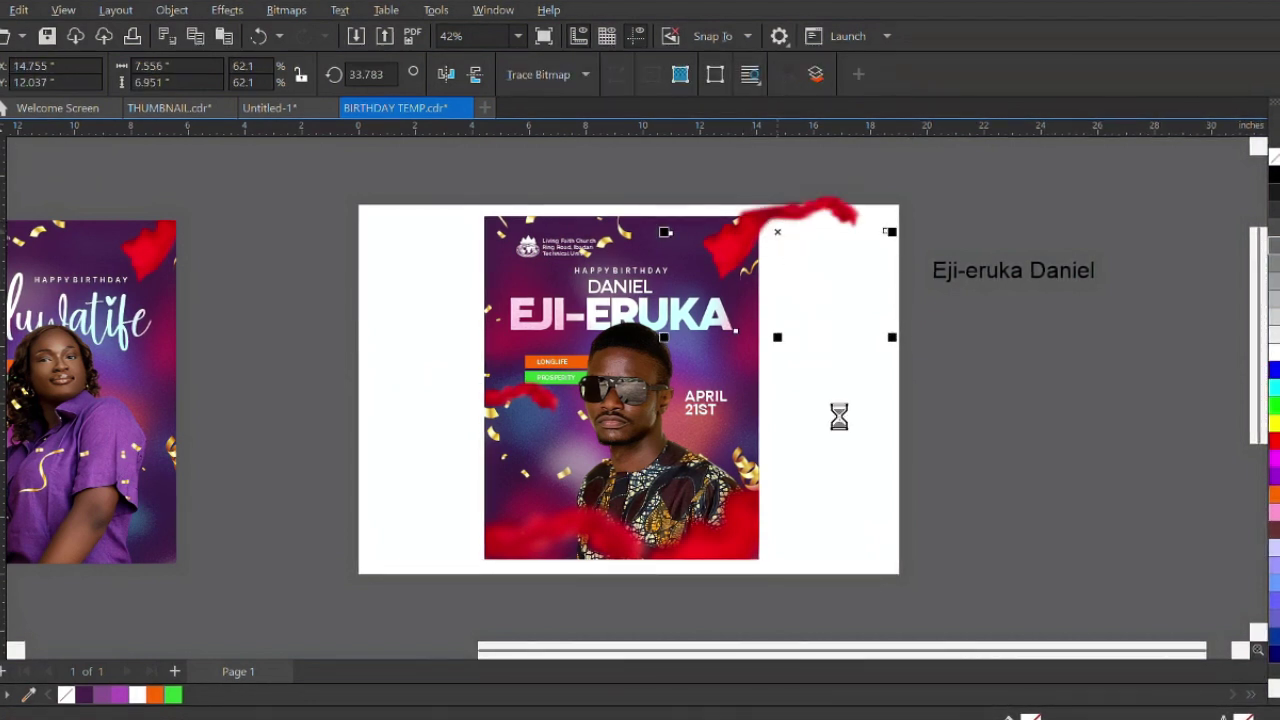
left_click(266, 108)
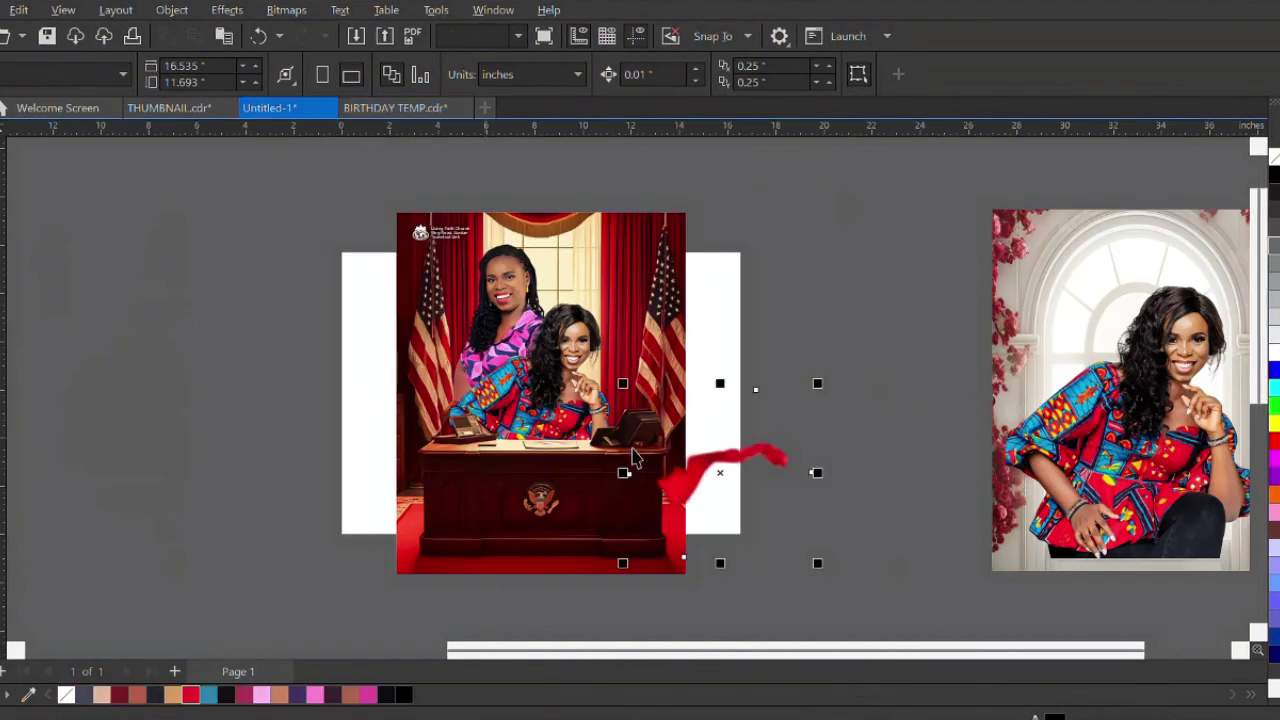
Place the red cloth between the two women, layered behind the client's left-hand sleeve in the composite
left_click_drag(632, 458, 506, 362)
scroll(508, 380, "up", 2)
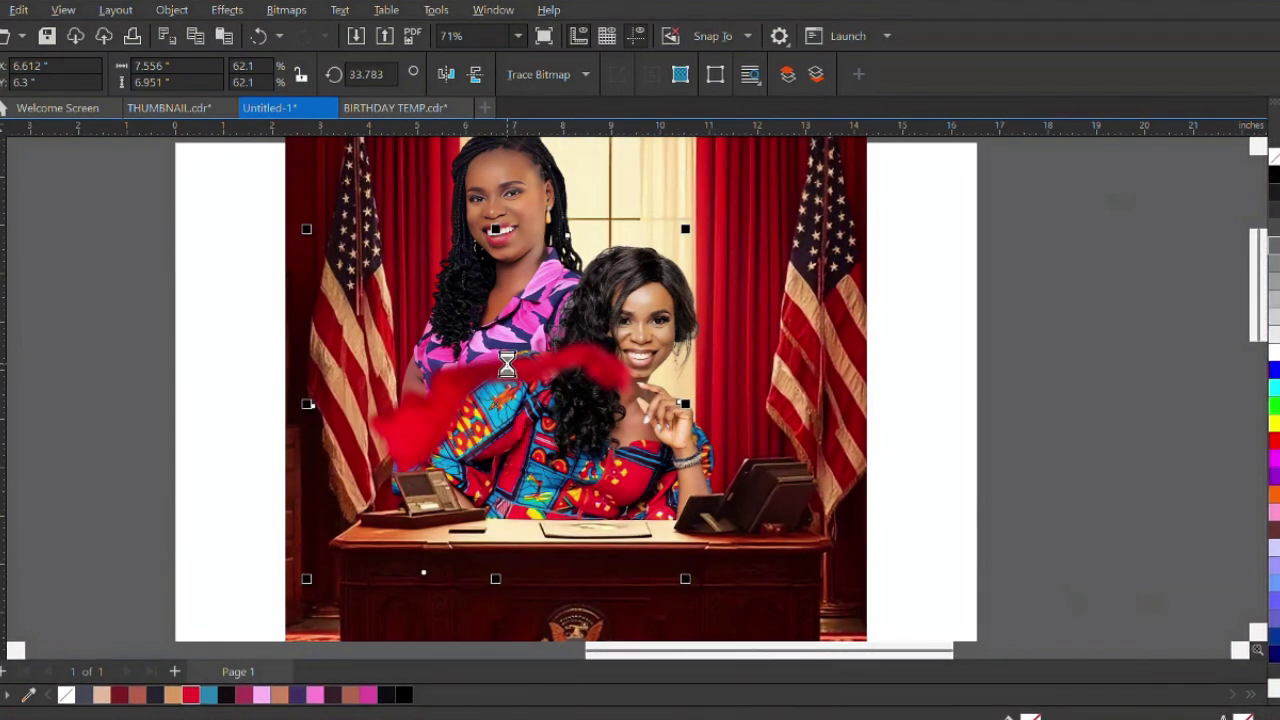
scroll(507, 367, "up", 1)
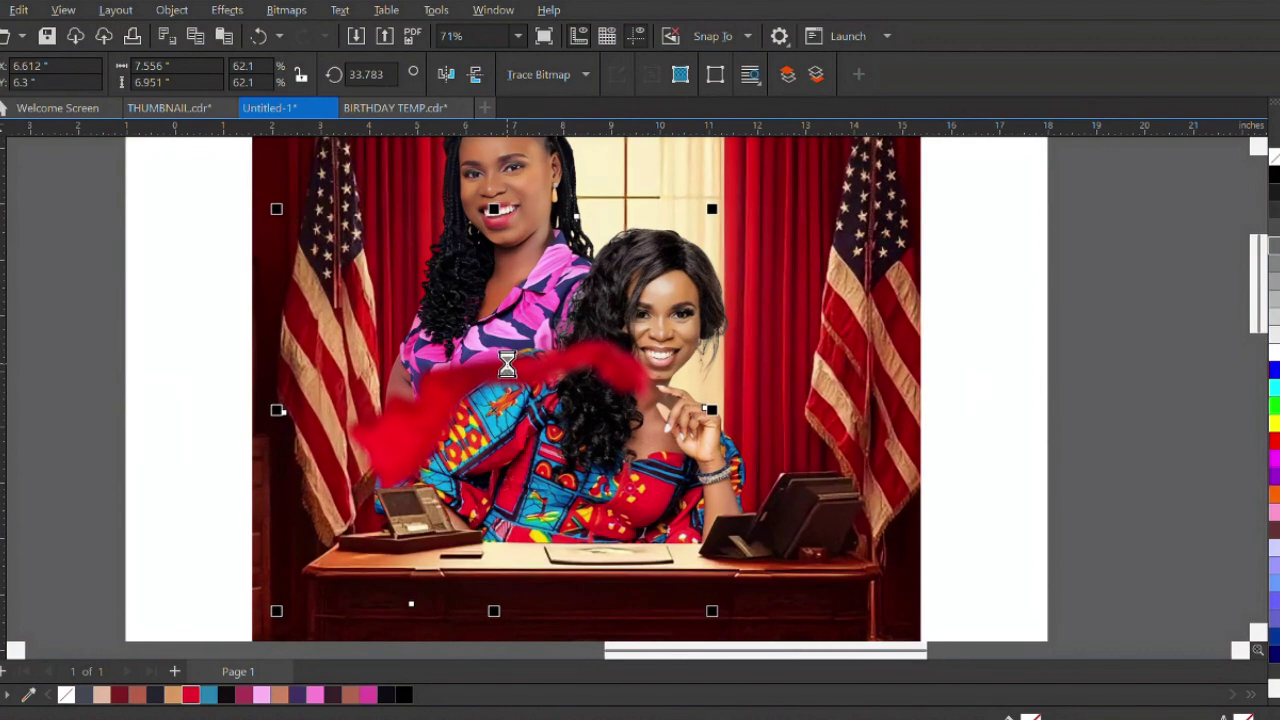
scroll(512, 367, "up", 1)
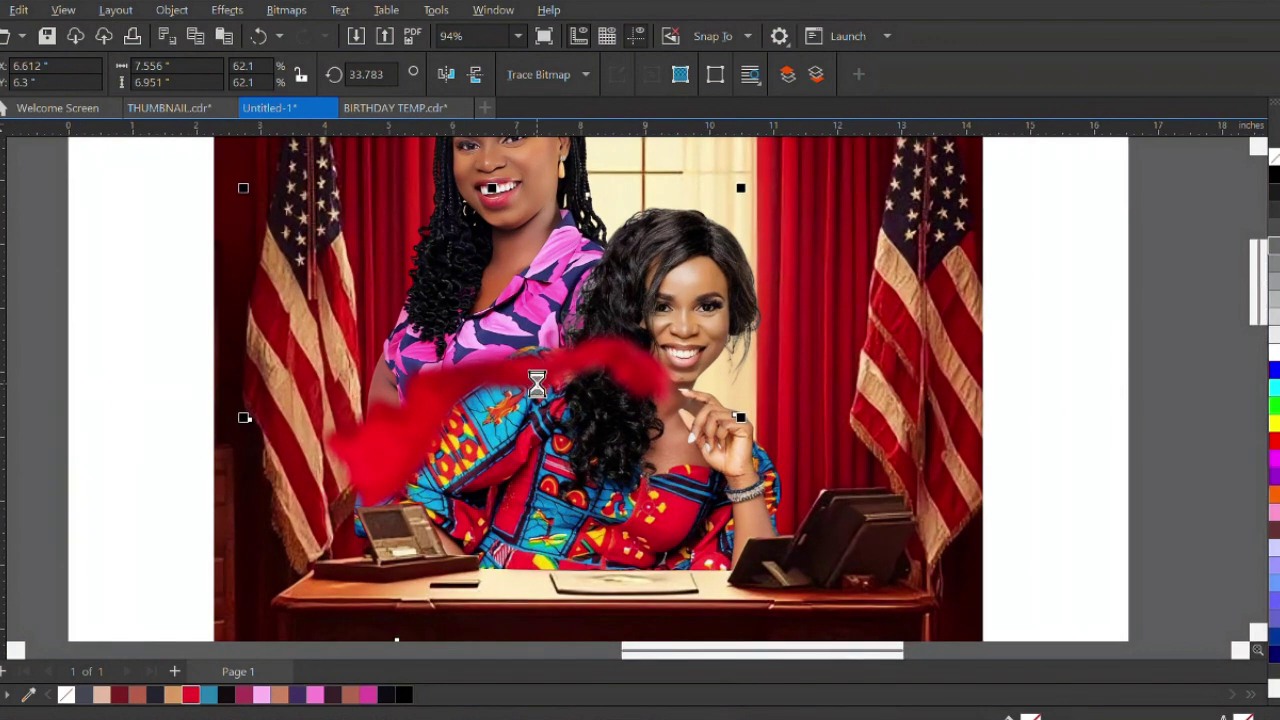
scroll(537, 383, "down", 4)
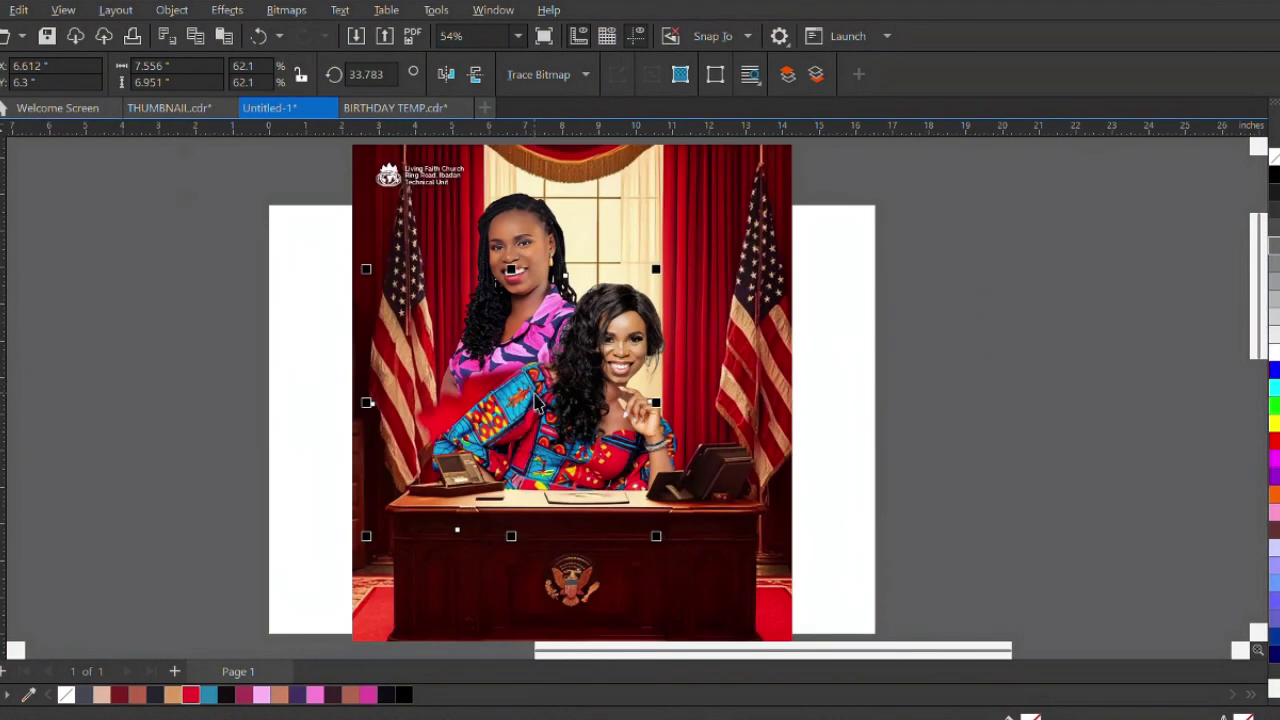
Duplicate the red cloth to the design's upper-left corner and rotate it to about 56.5 degrees
left_click_drag(513, 400, 491, 274)
scroll(517, 404, "down", 3)
left_click(530, 351)
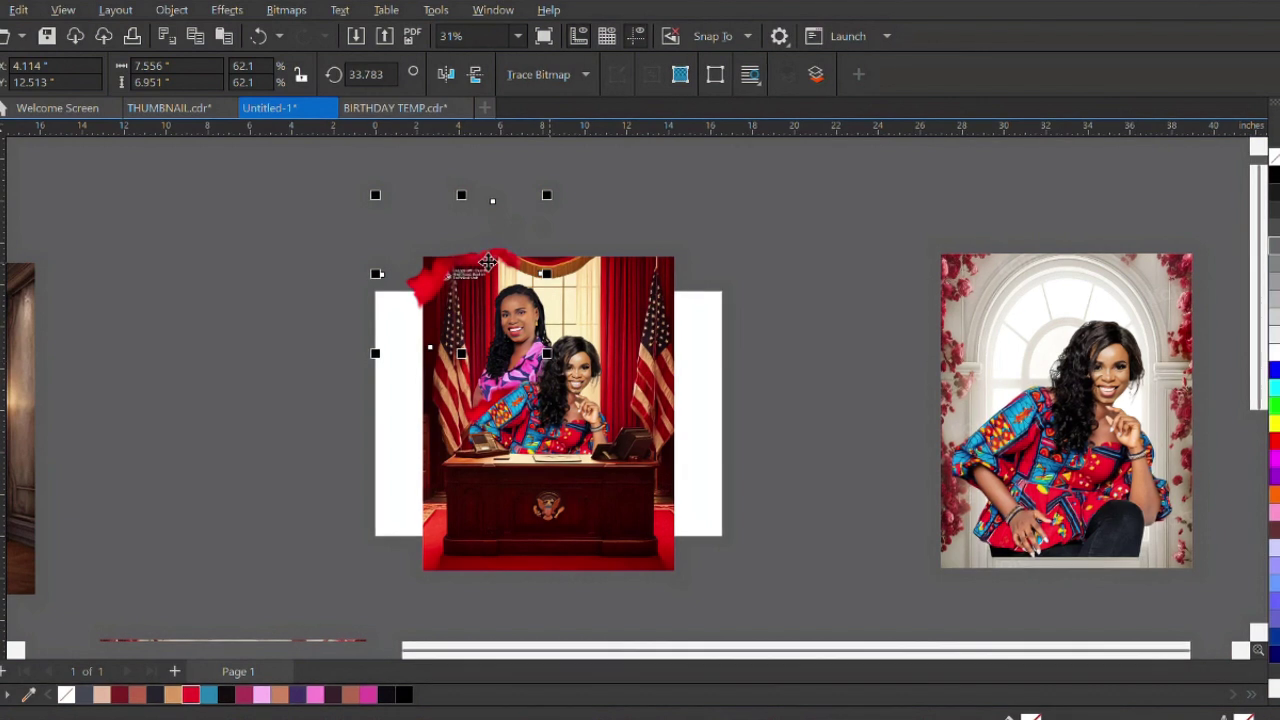
left_click_drag(549, 192, 512, 166)
left_click_drag(486, 246, 508, 198)
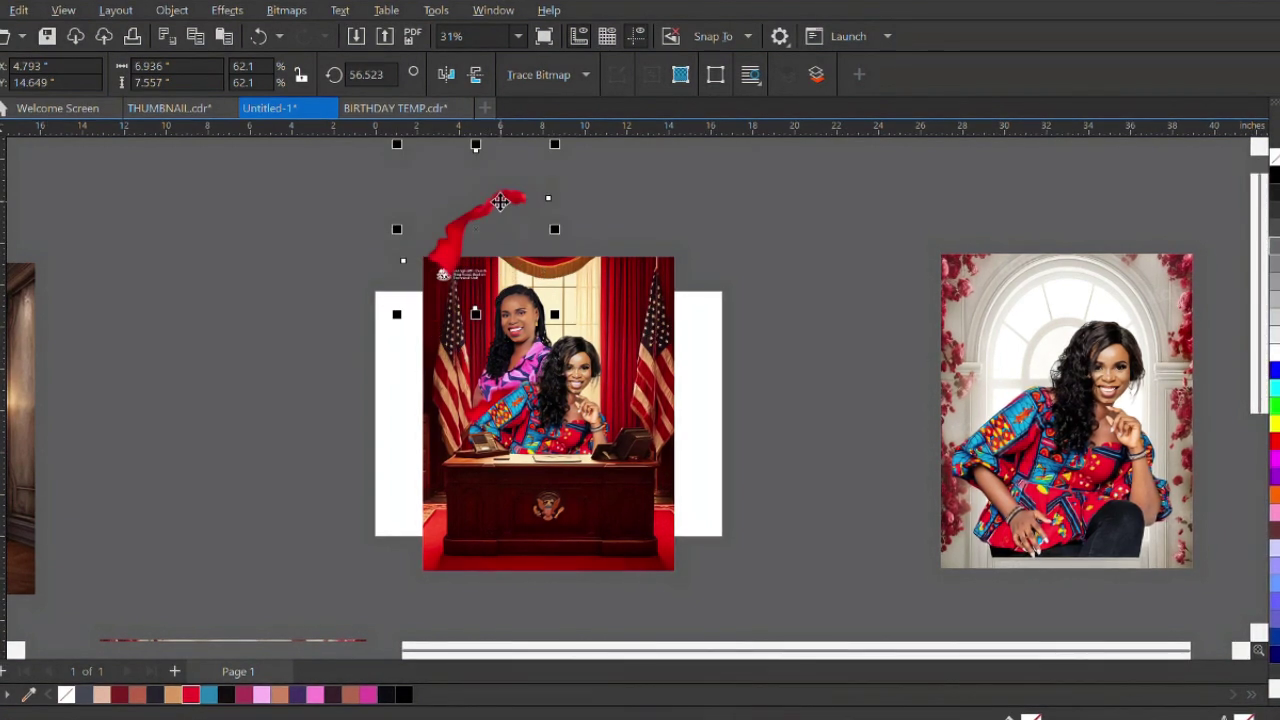
left_click_drag(443, 229, 430, 252)
scroll(432, 250, "up", 2)
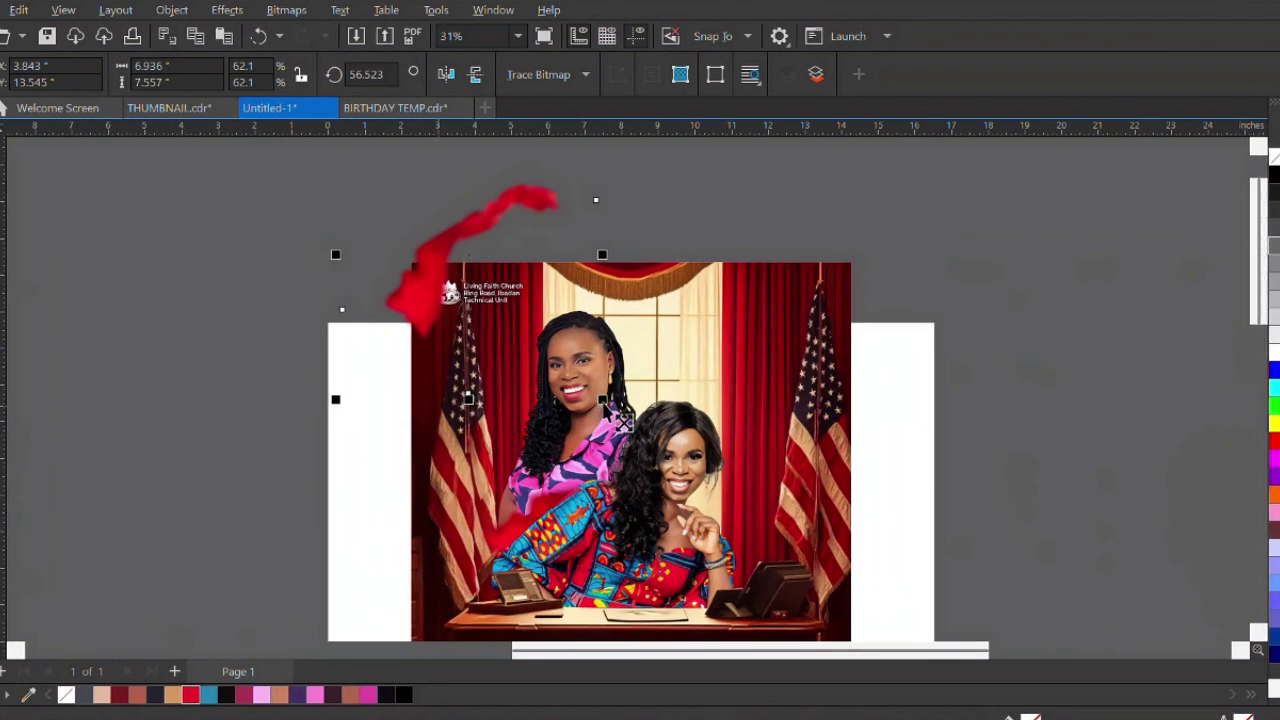
Enlarge the upper-left cloth to about 9.56 × 10.42 inches and PowerClip it inside the background image
left_click_drag(604, 401, 650, 452)
left_click_drag(426, 304, 428, 296)
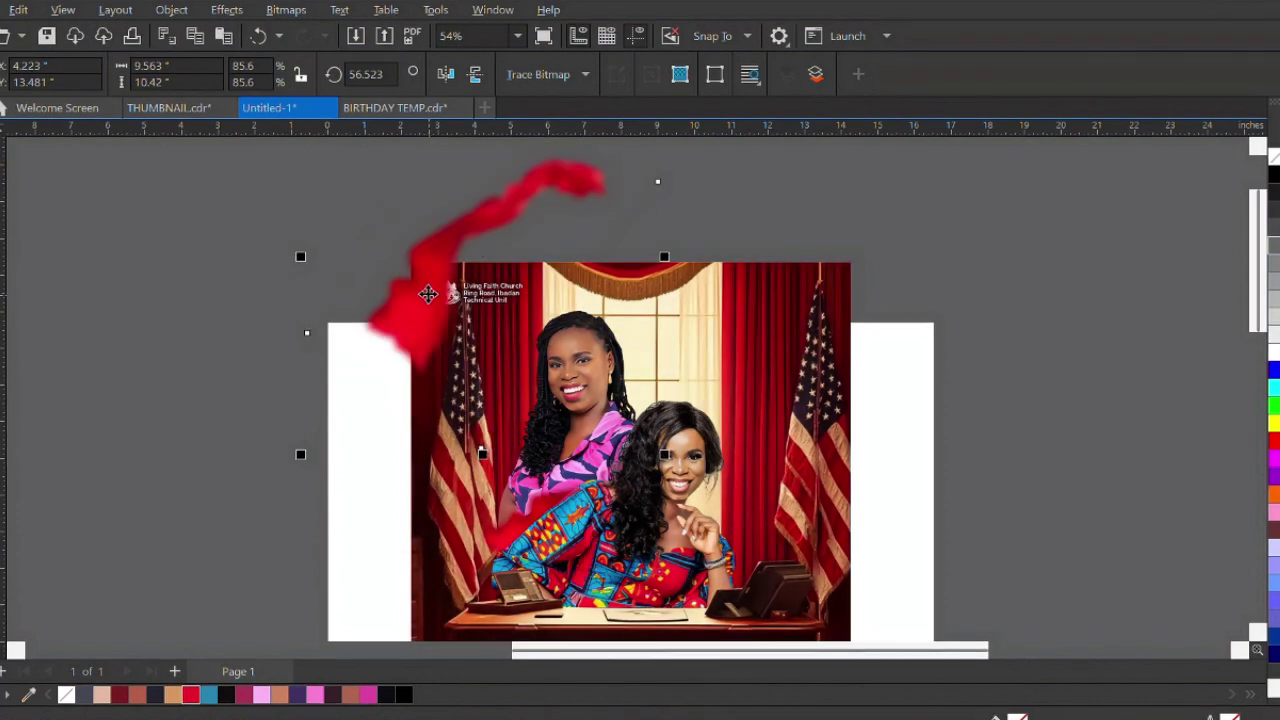
right_click(428, 296)
left_click(486, 451)
left_click(773, 314)
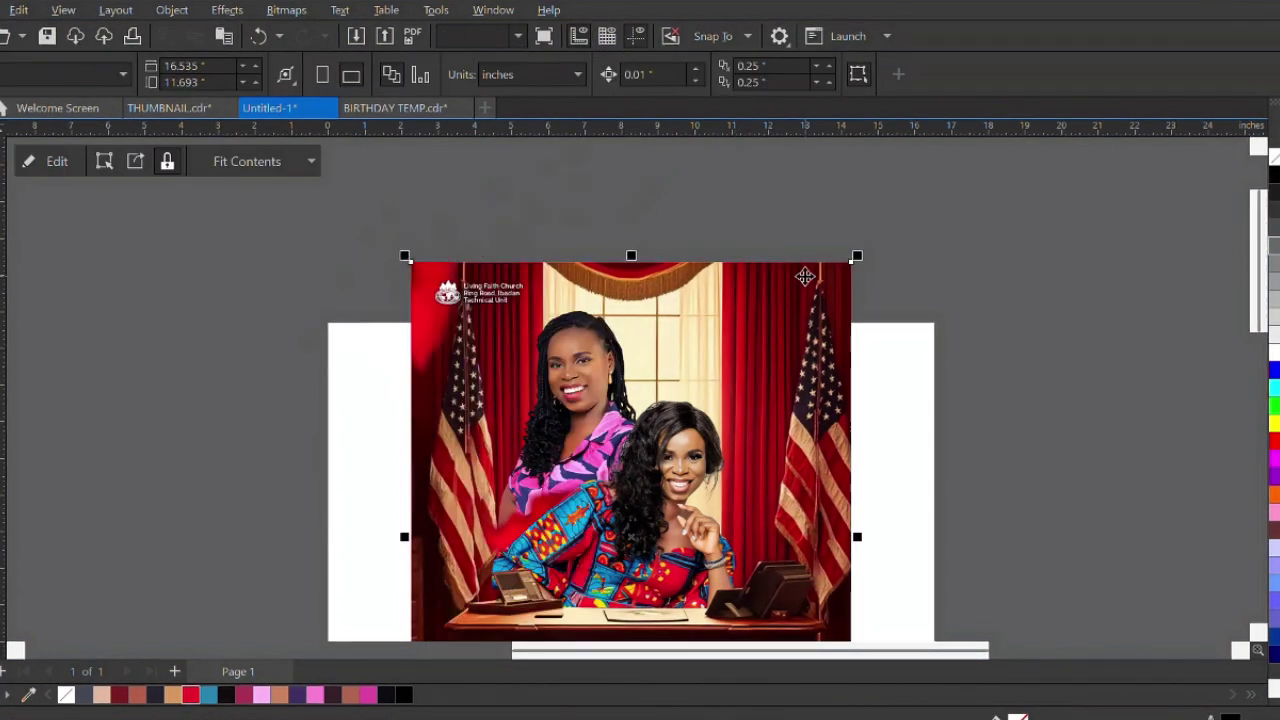
Place another copy of the enlarged red cloth over the design's lower-right corner and PowerClip it inside the background image
scroll(437, 280, "down", 2)
key("ctrl+z")
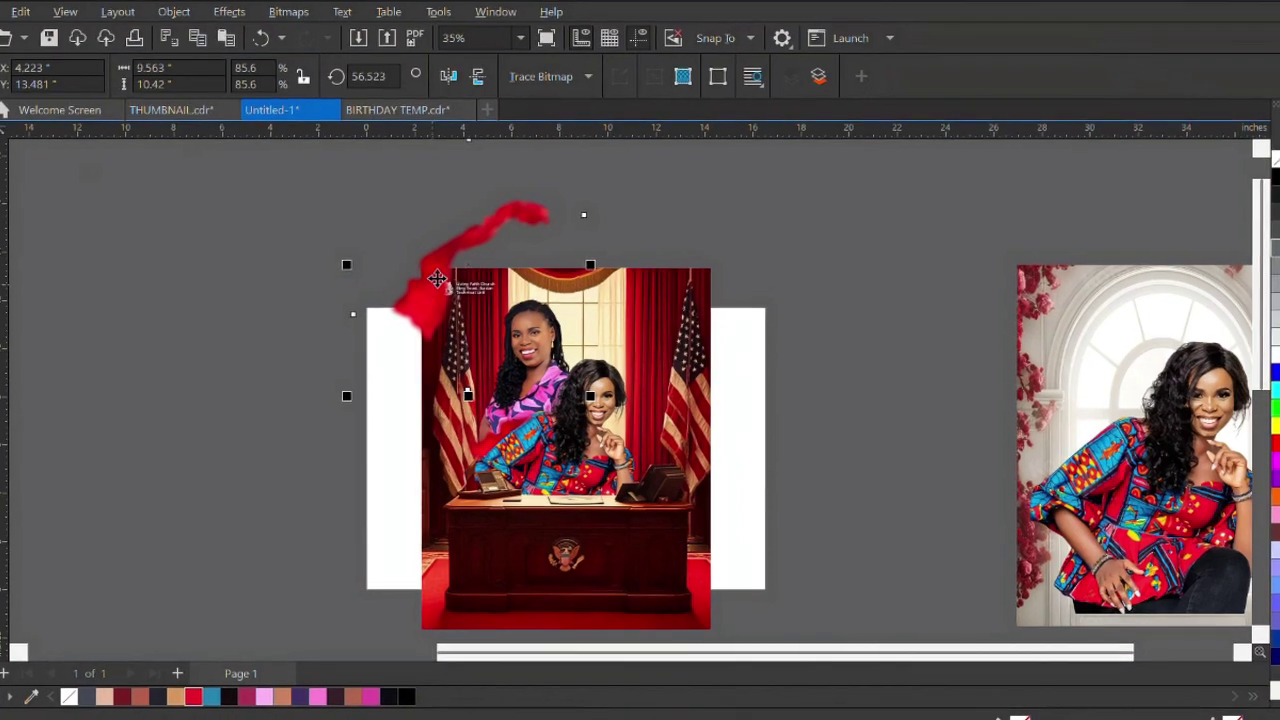
left_click_drag(442, 274, 678, 588)
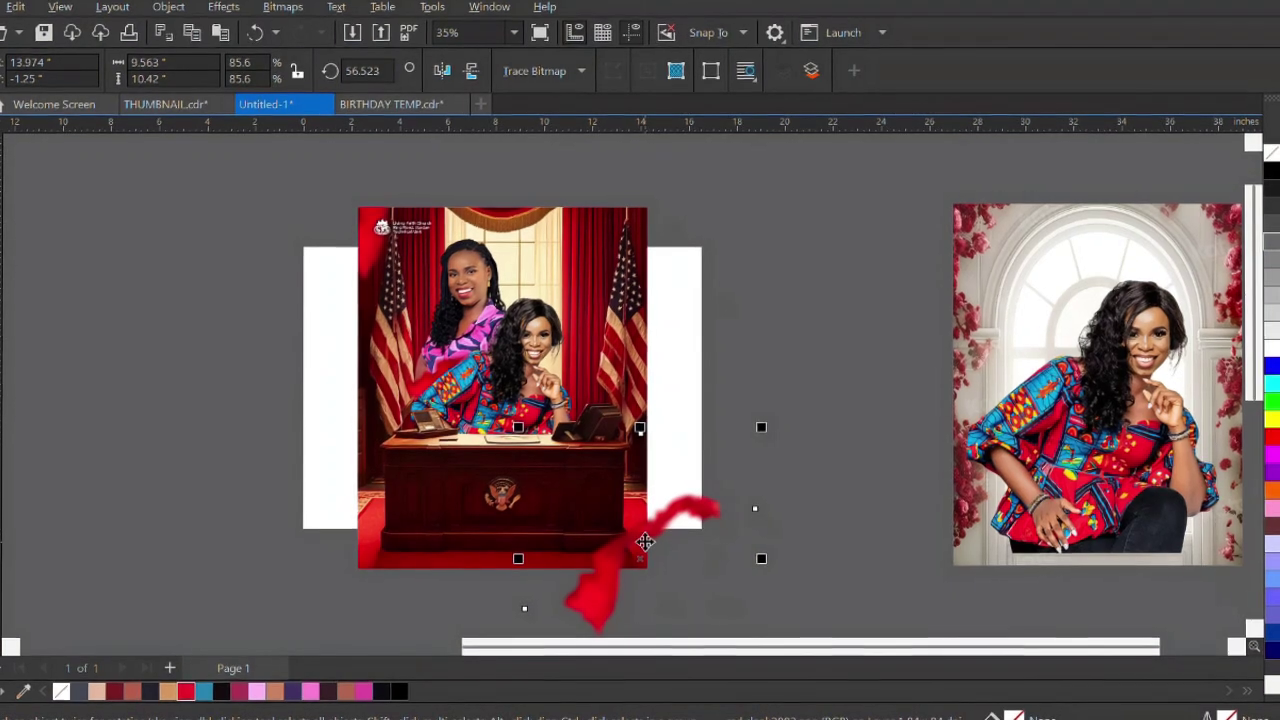
right_click(646, 543)
left_click(766, 251)
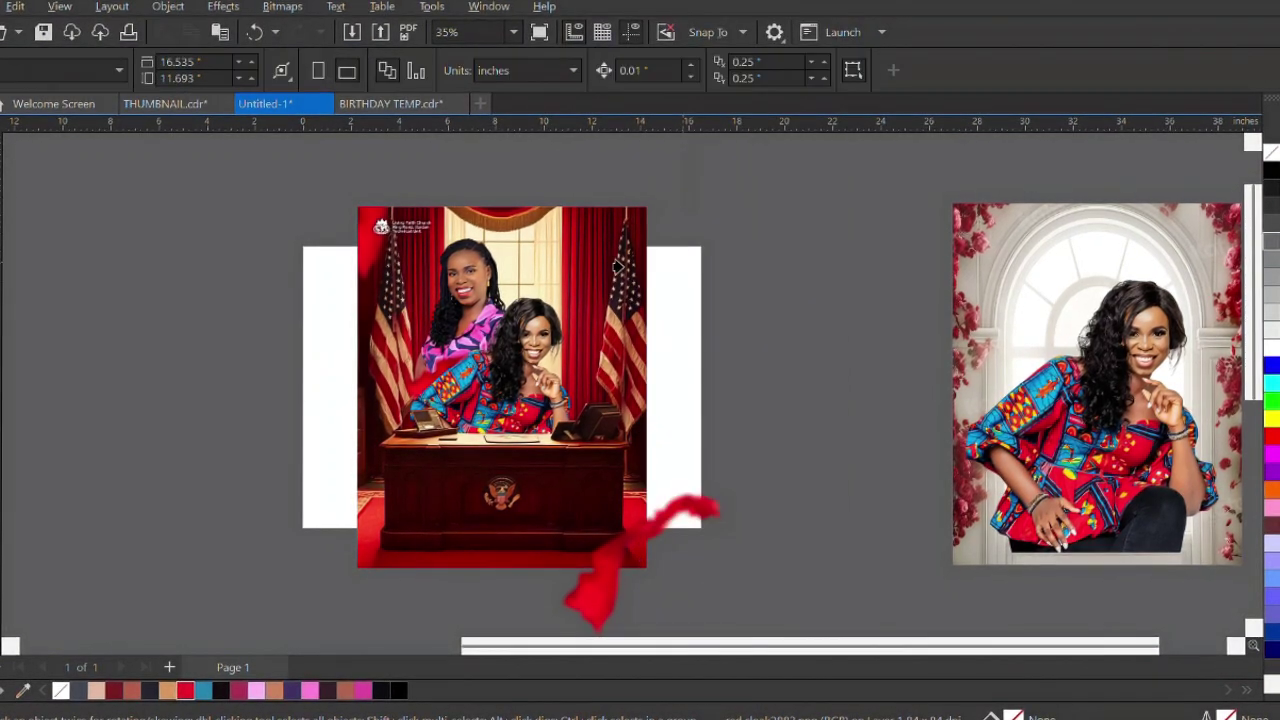
left_click(622, 315)
key("ctrl+z")
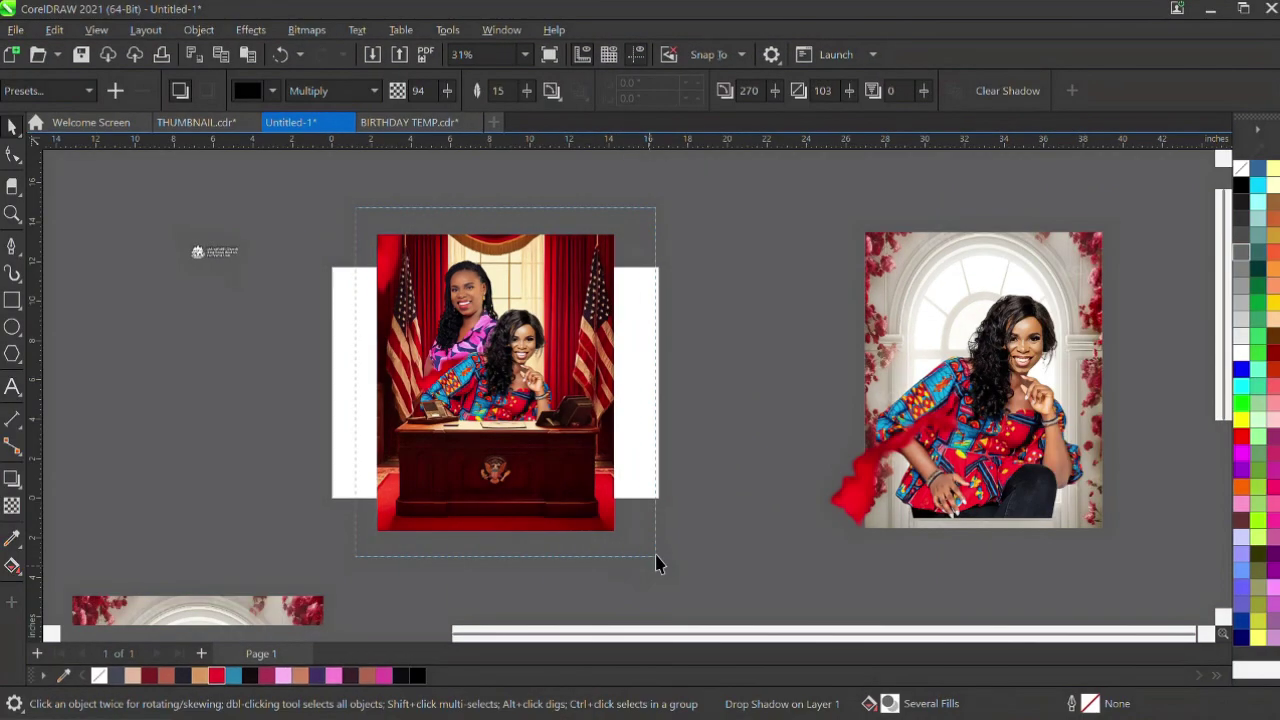
Export only the selected birthday composite as a PNG named BIRTHDAY FIRST LADY into the lfc work folder
key("space")
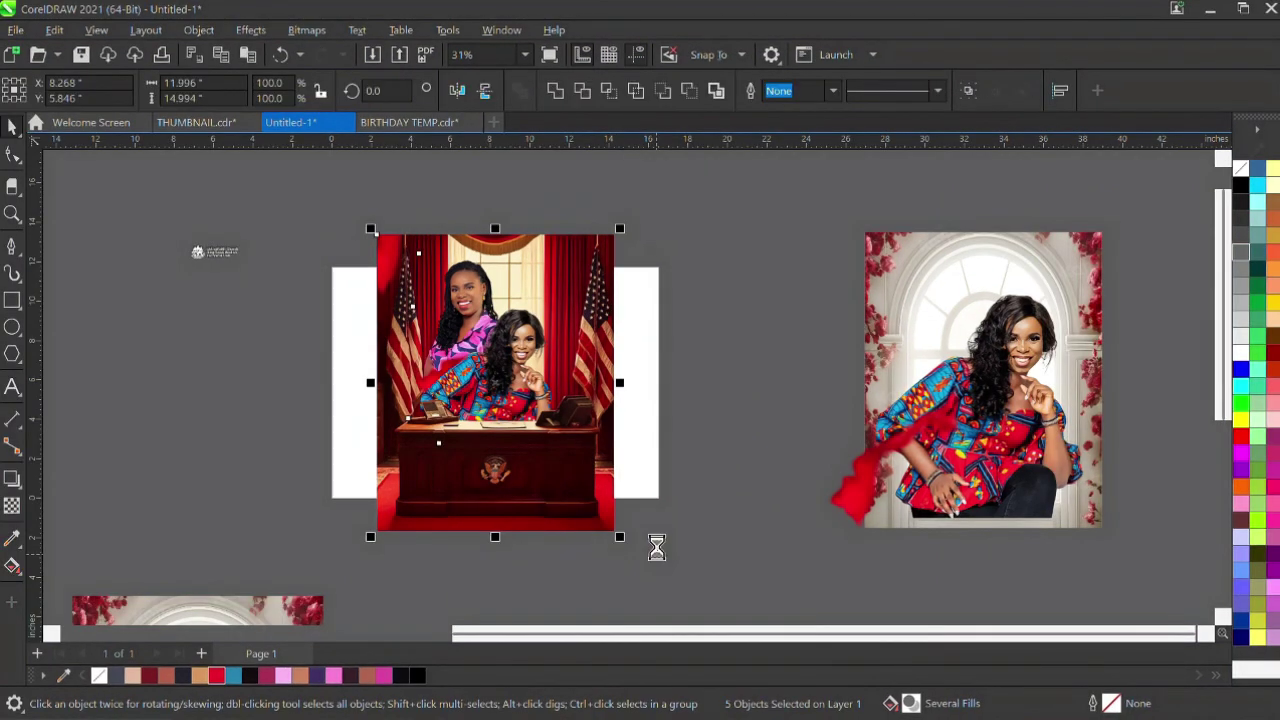
key("ctrl+e")
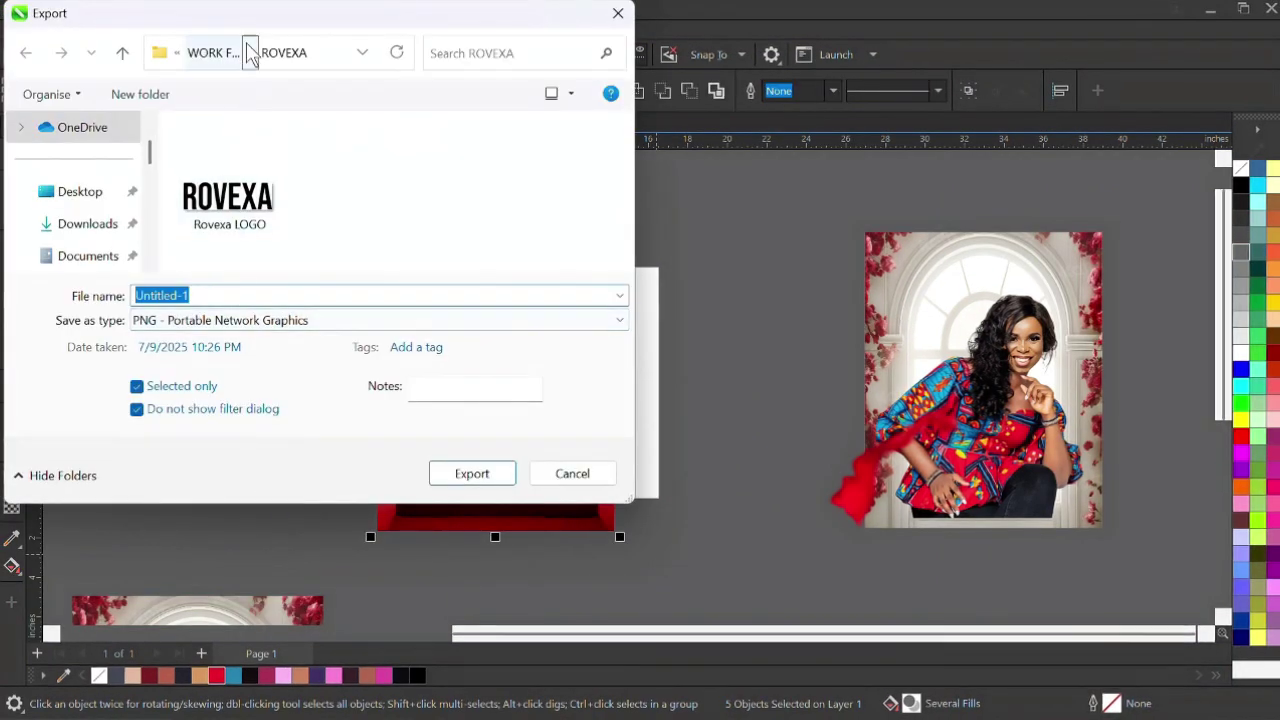
left_click(250, 53)
scroll(294, 380, "down", 10)
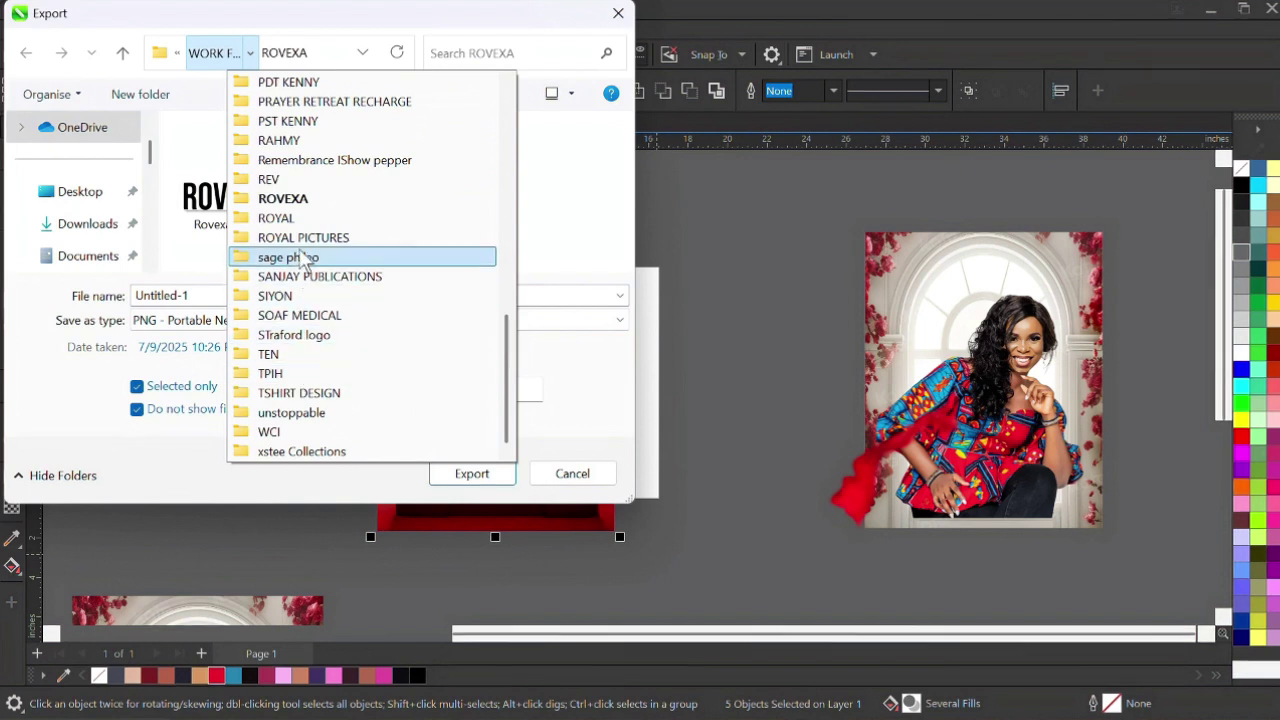
scroll(300, 334, "up", 6)
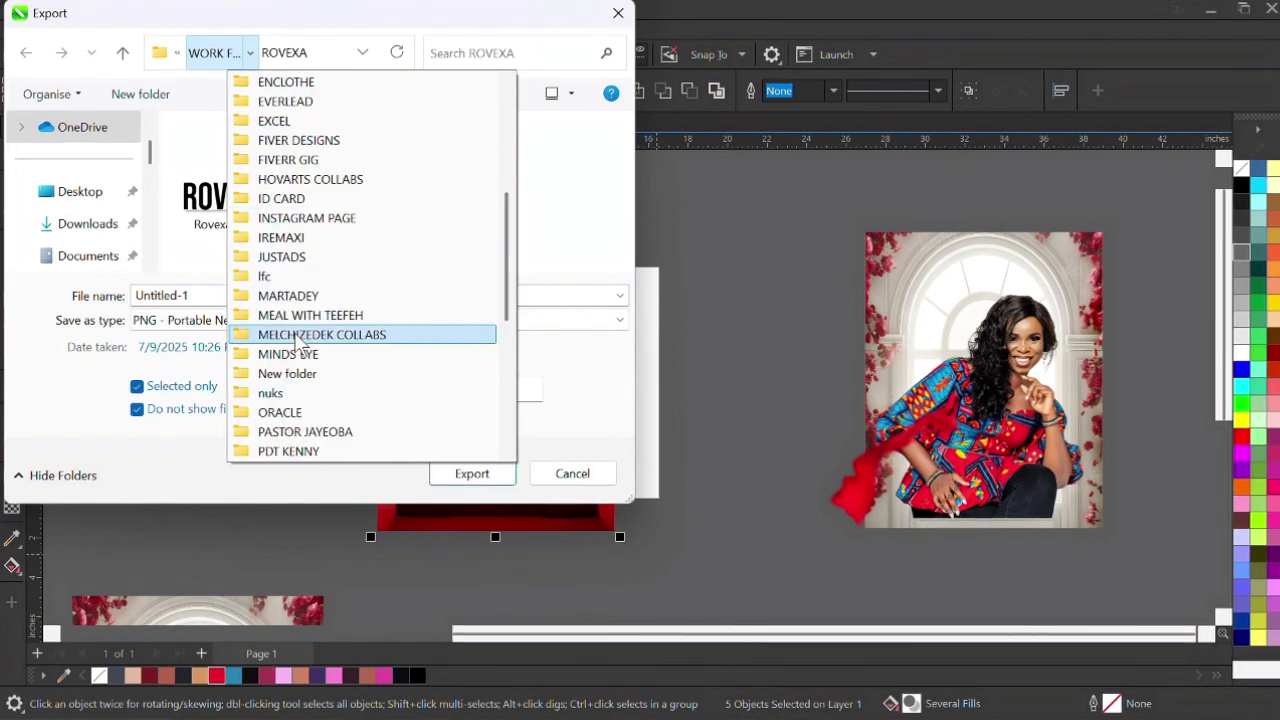
left_click(296, 280)
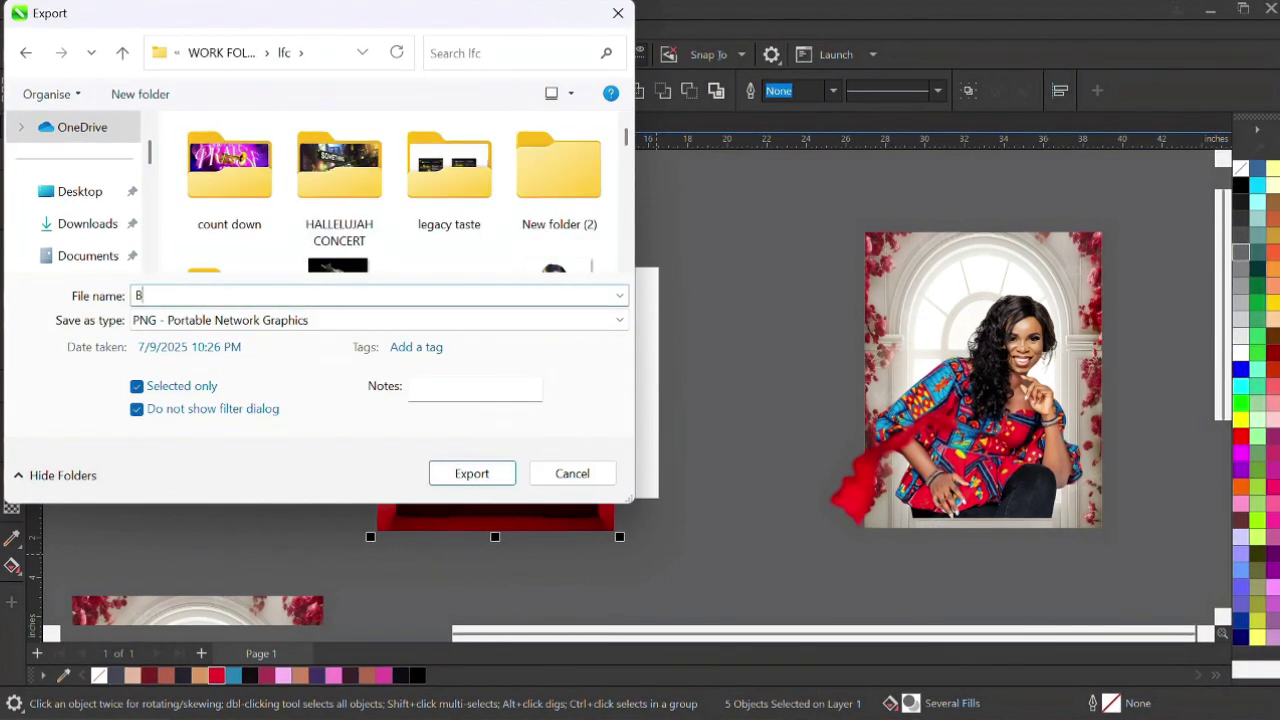
type("BIRTHDAY ")
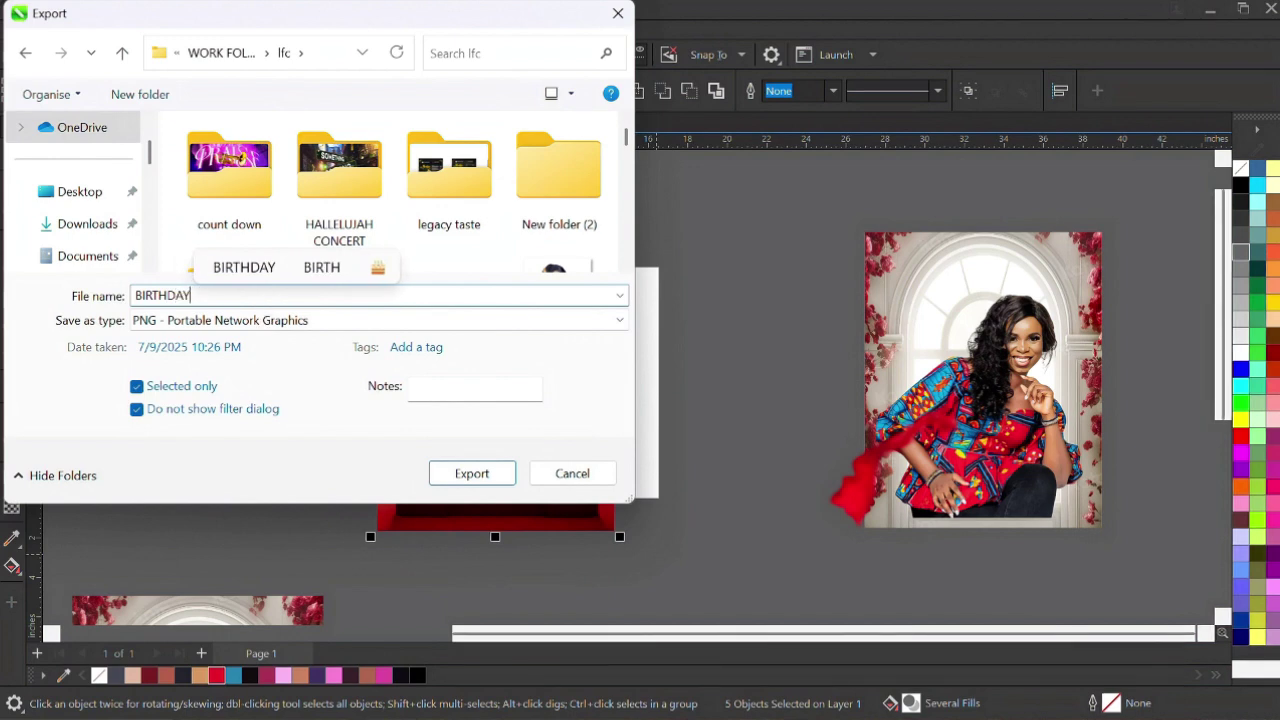
type("O")
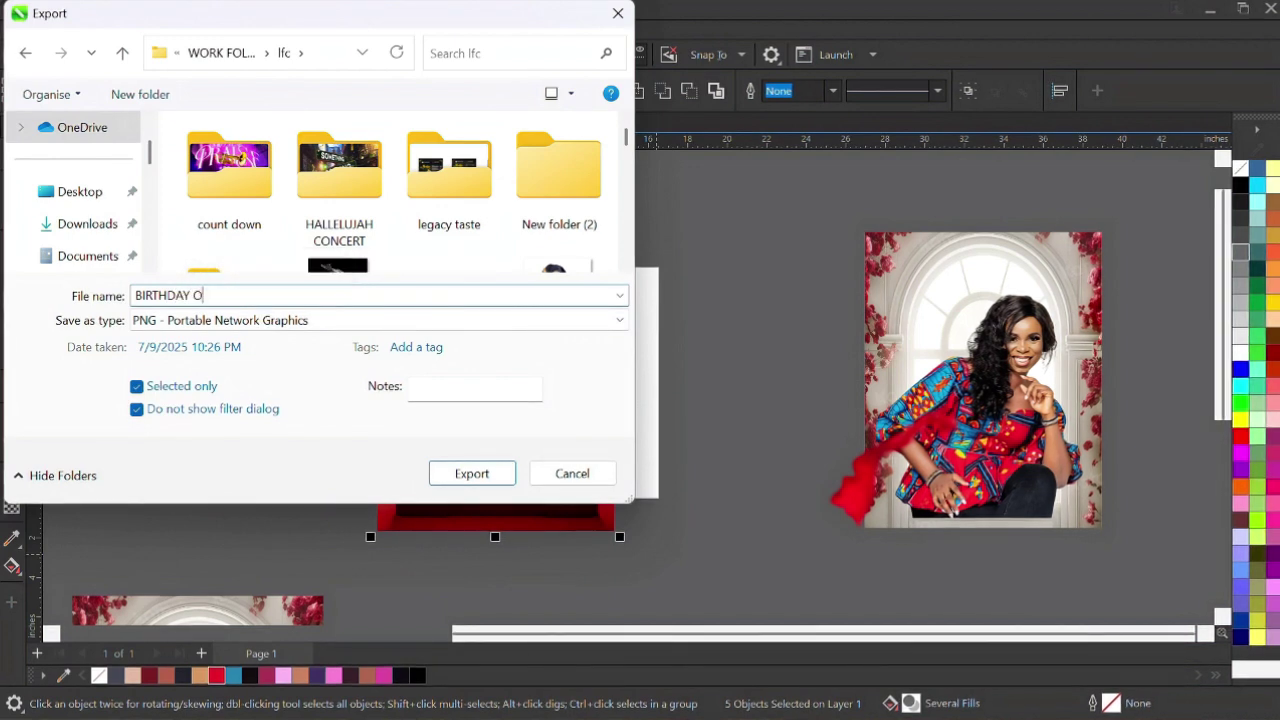
type("IRST LADY")
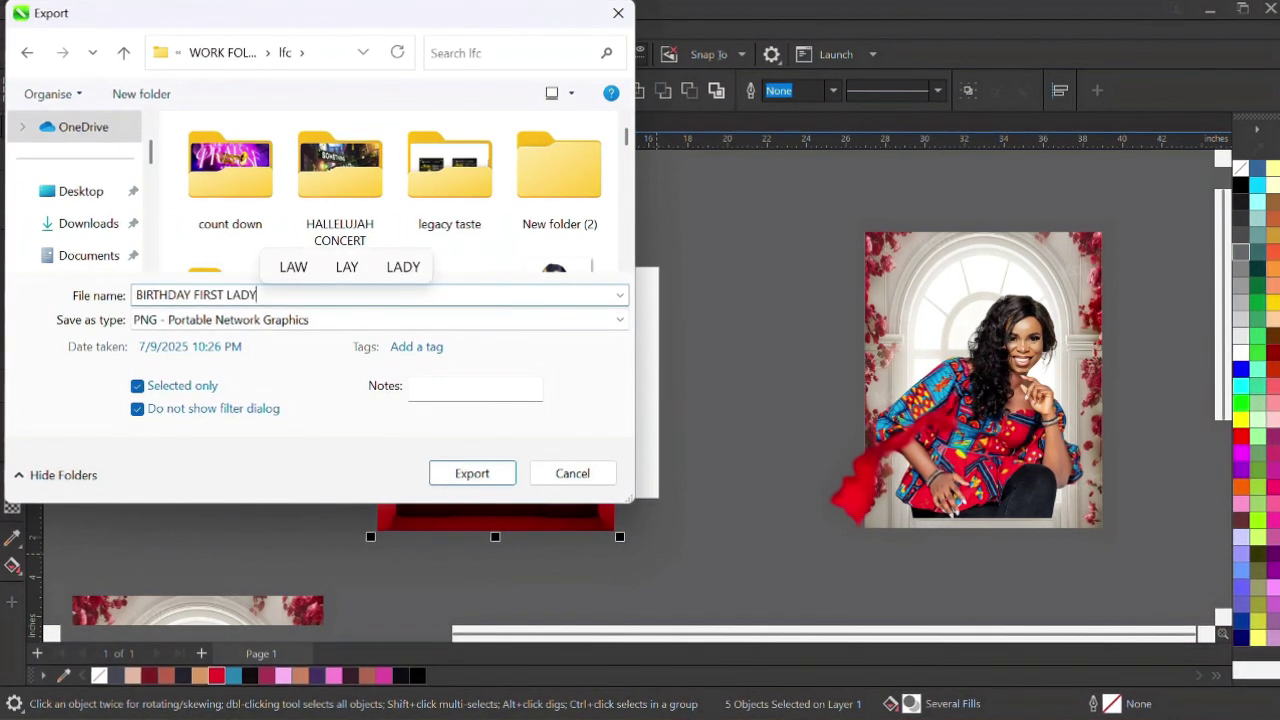
key("Return")
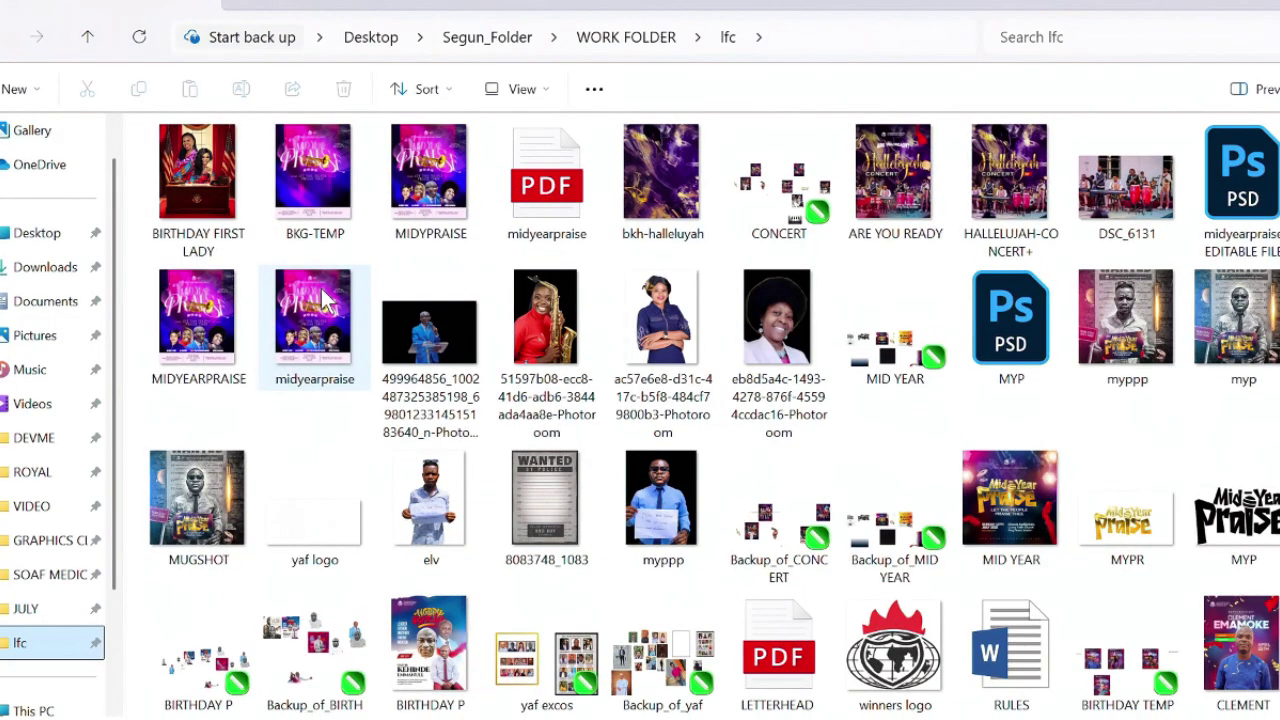
Open the exported BIRTHDAY FIRST LADY image from the lfc folder in Photoshop
left_click(209, 168)
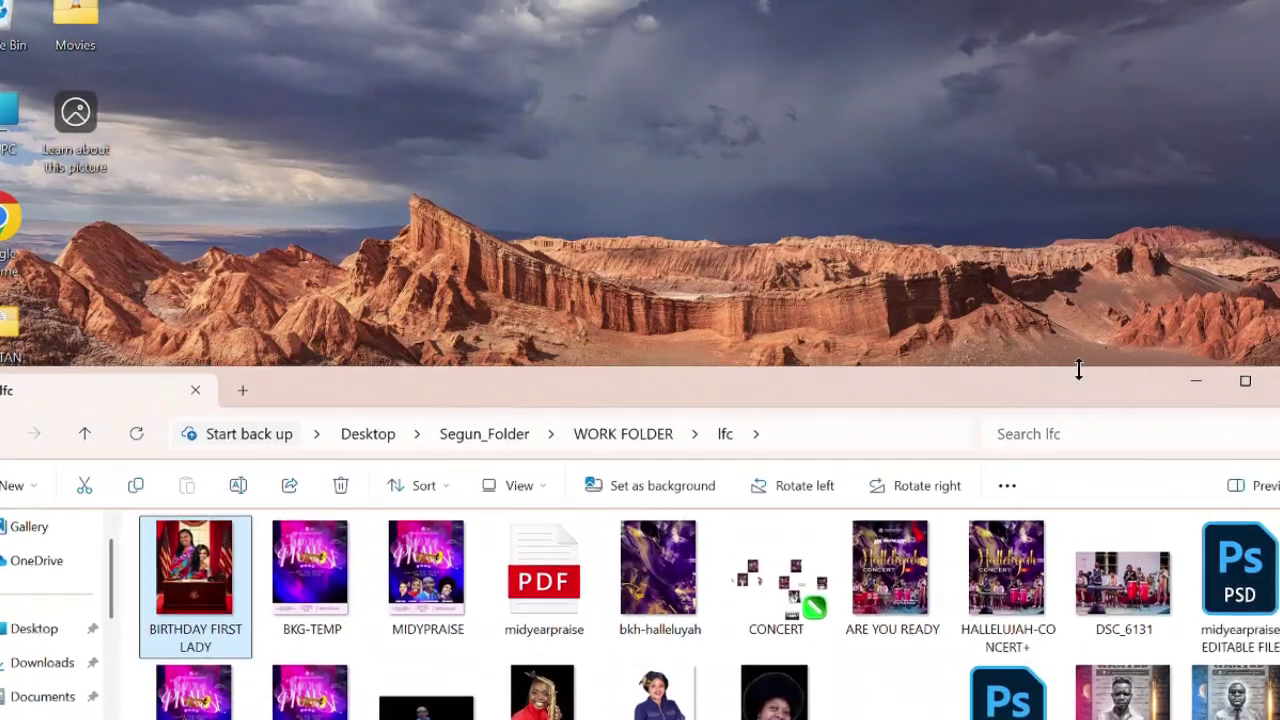
left_click_drag(905, 380, 984, 70)
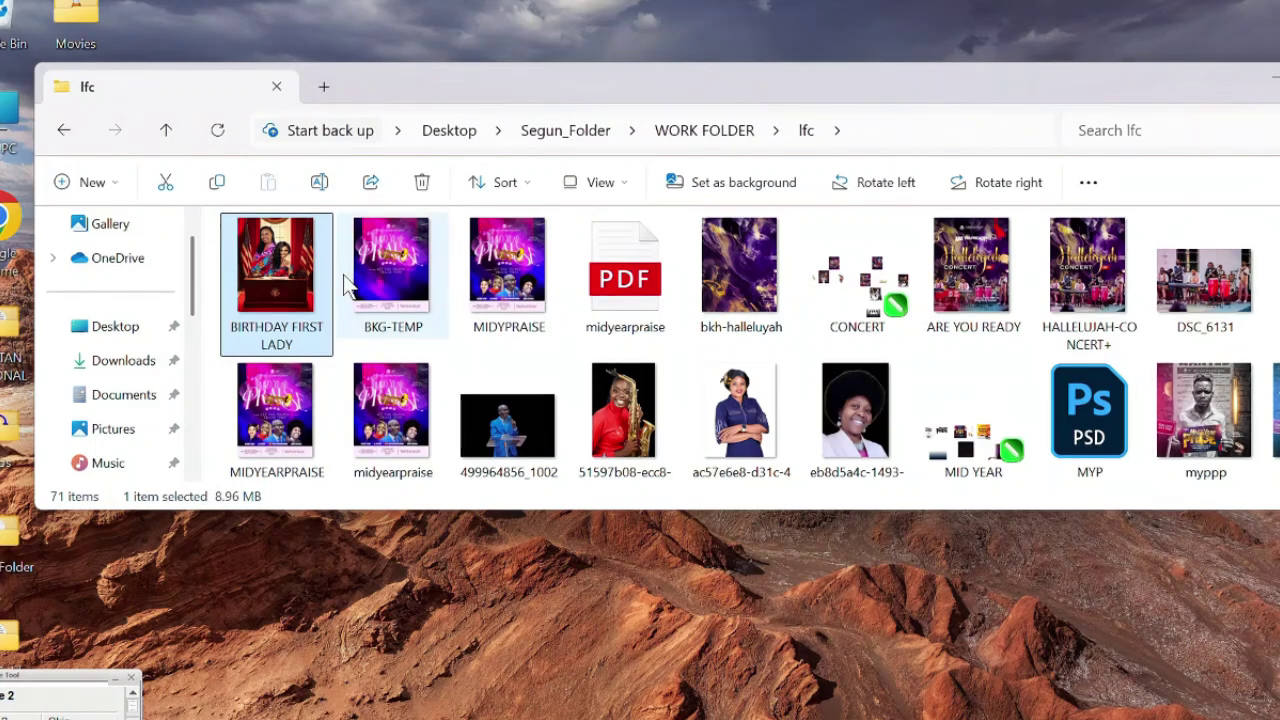
mouse_move(470, 716)
left_click_drag(470, 716, 253, 558)
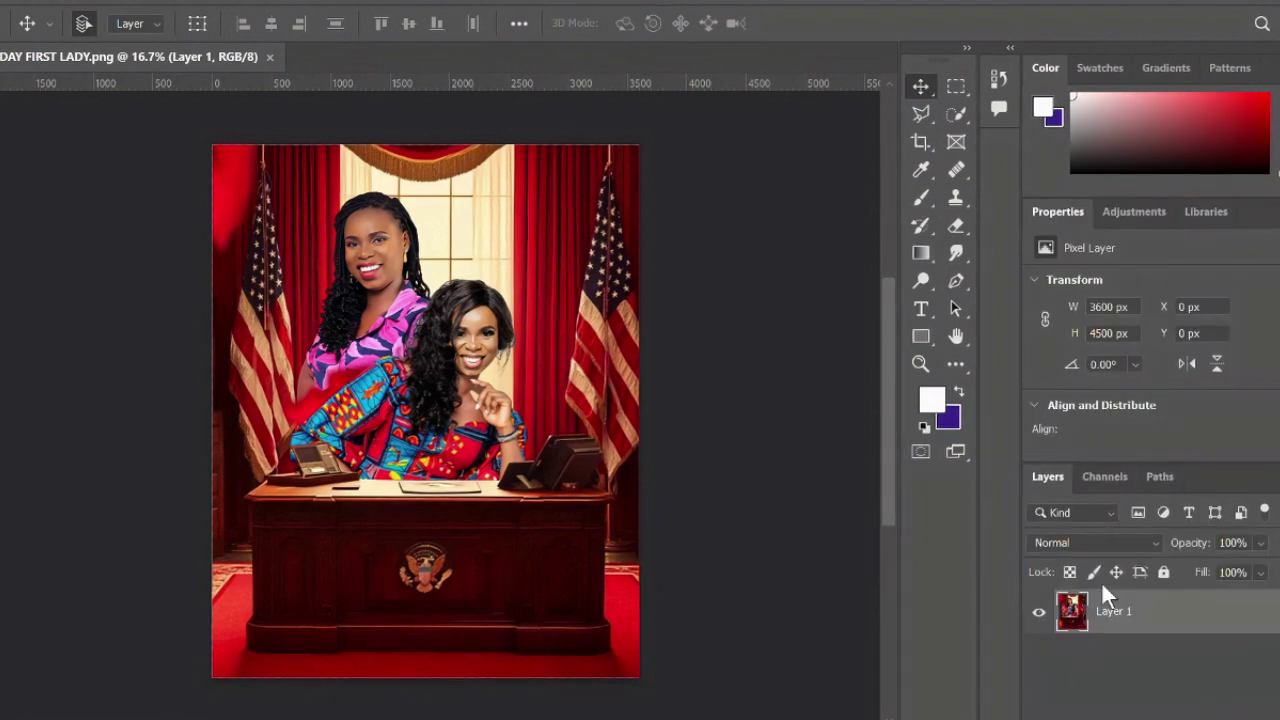
Duplicate Layer 1 and hide the original layer underneath
key("ctrl+j")
left_click(1038, 656)
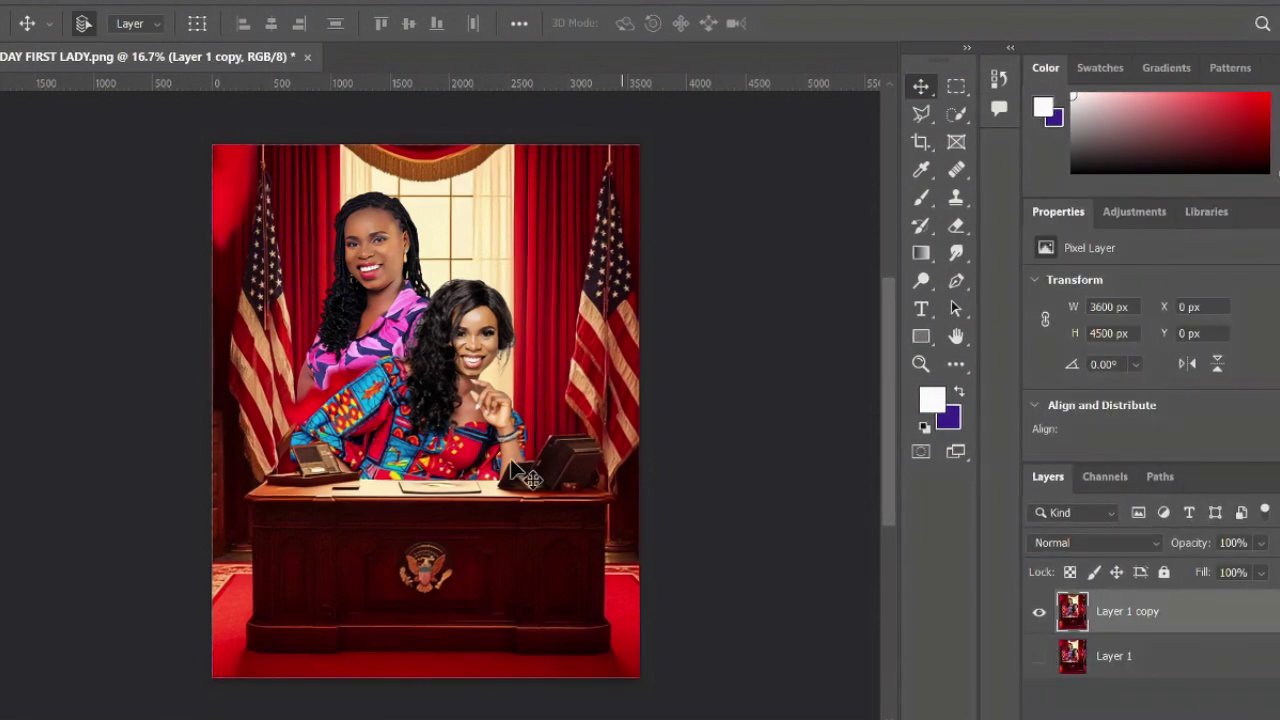
scroll(412, 362, "up", 1)
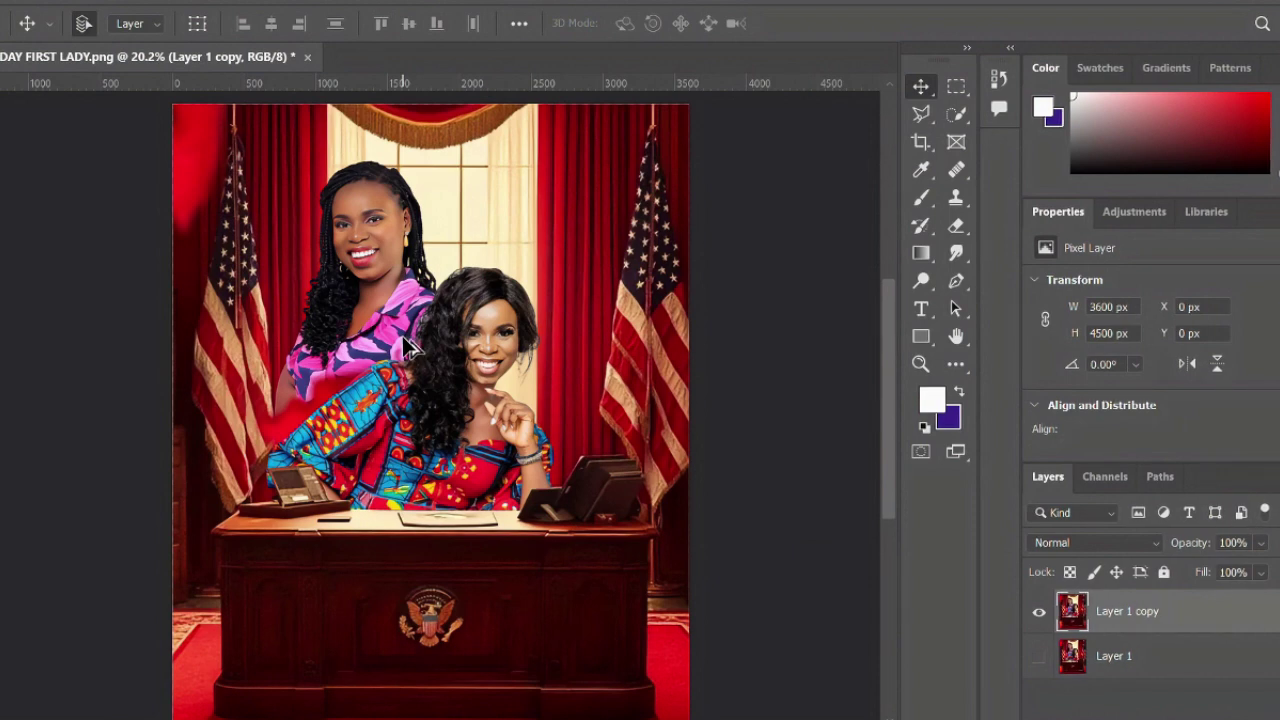
scroll(410, 348, "down", 1)
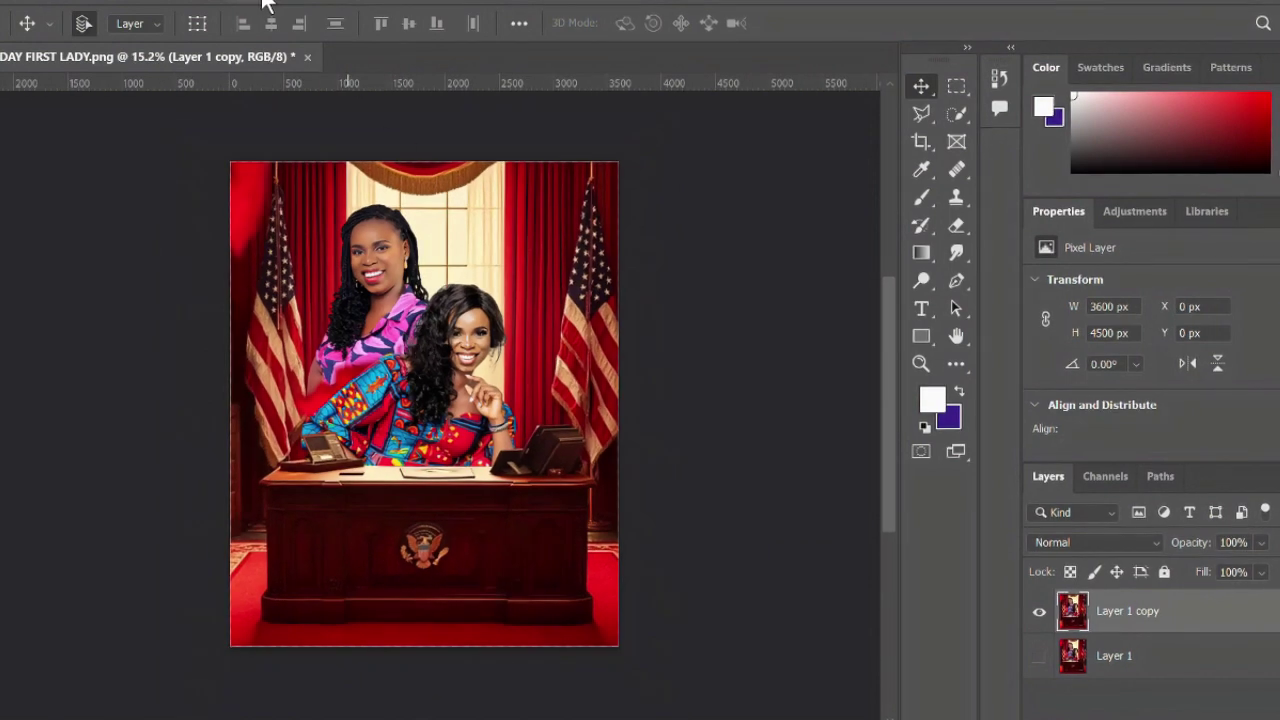
Run the Nik Collection Color Efex Pro 4 filter on Layer 1 copy
left_click(262, 2)
mouse_move(443, 450)
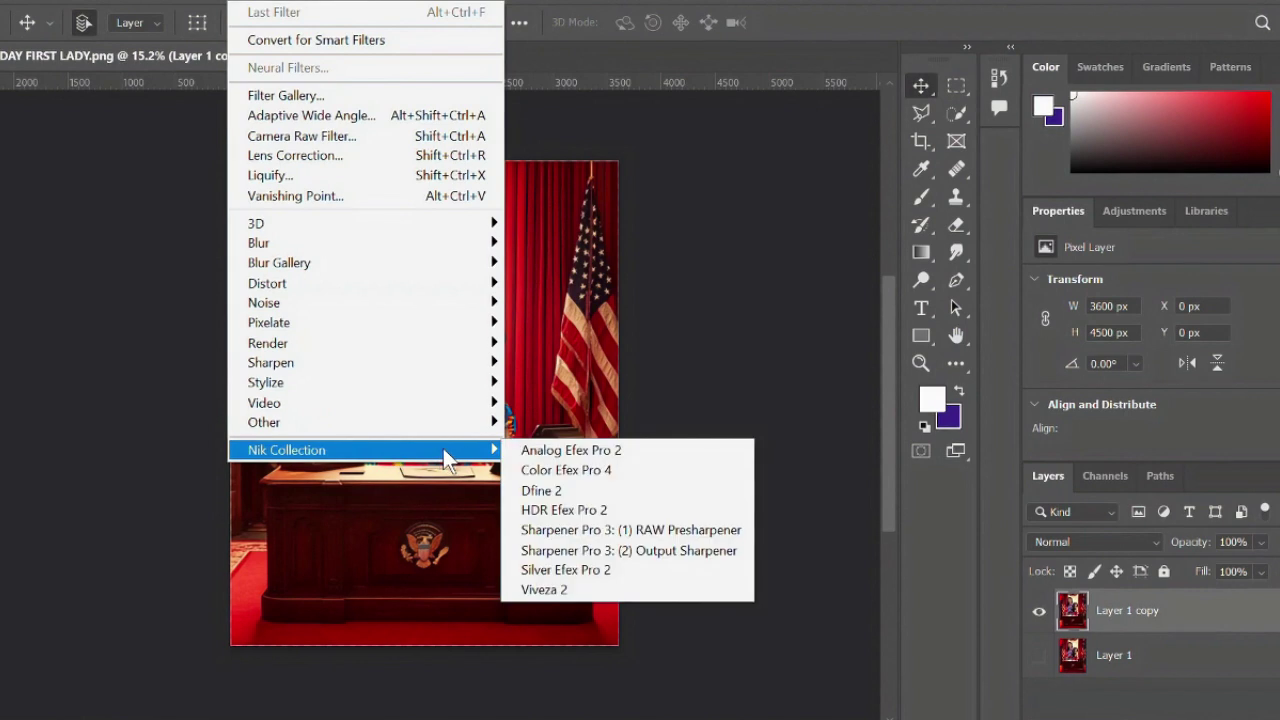
left_click(600, 471)
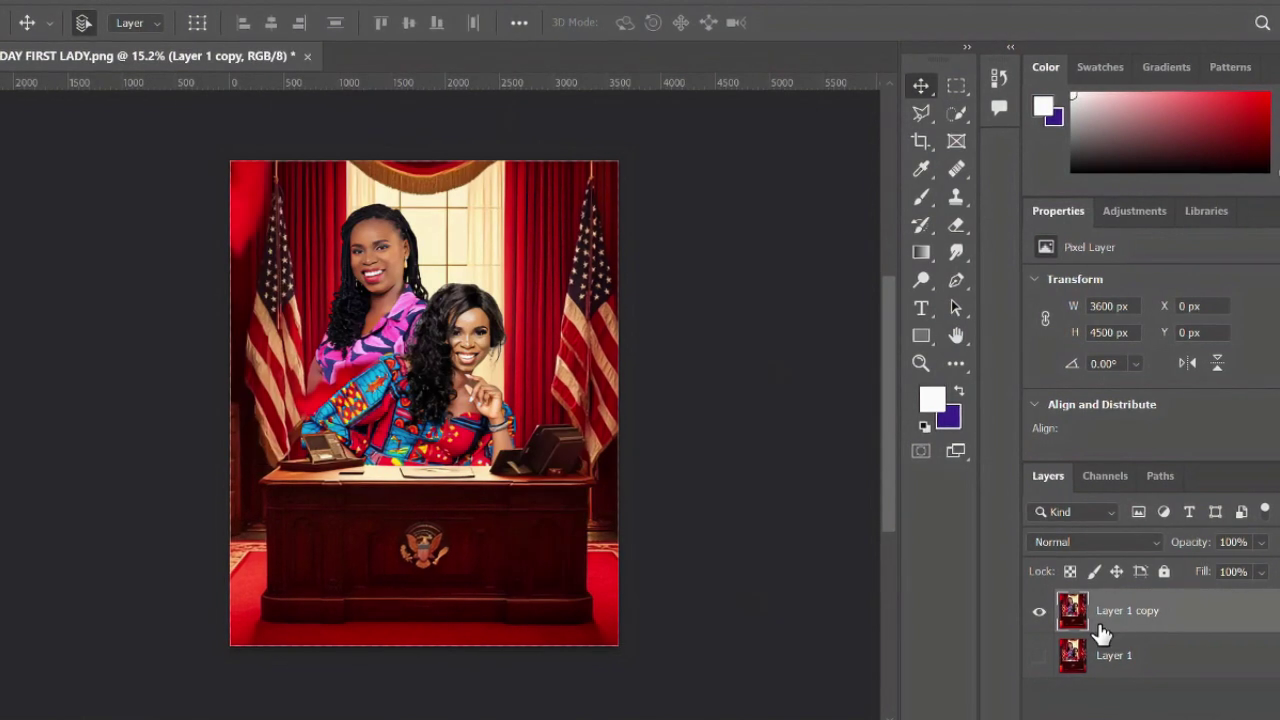
Add a Curves adjustment layer above Layer 1 copy
left_click(1133, 212)
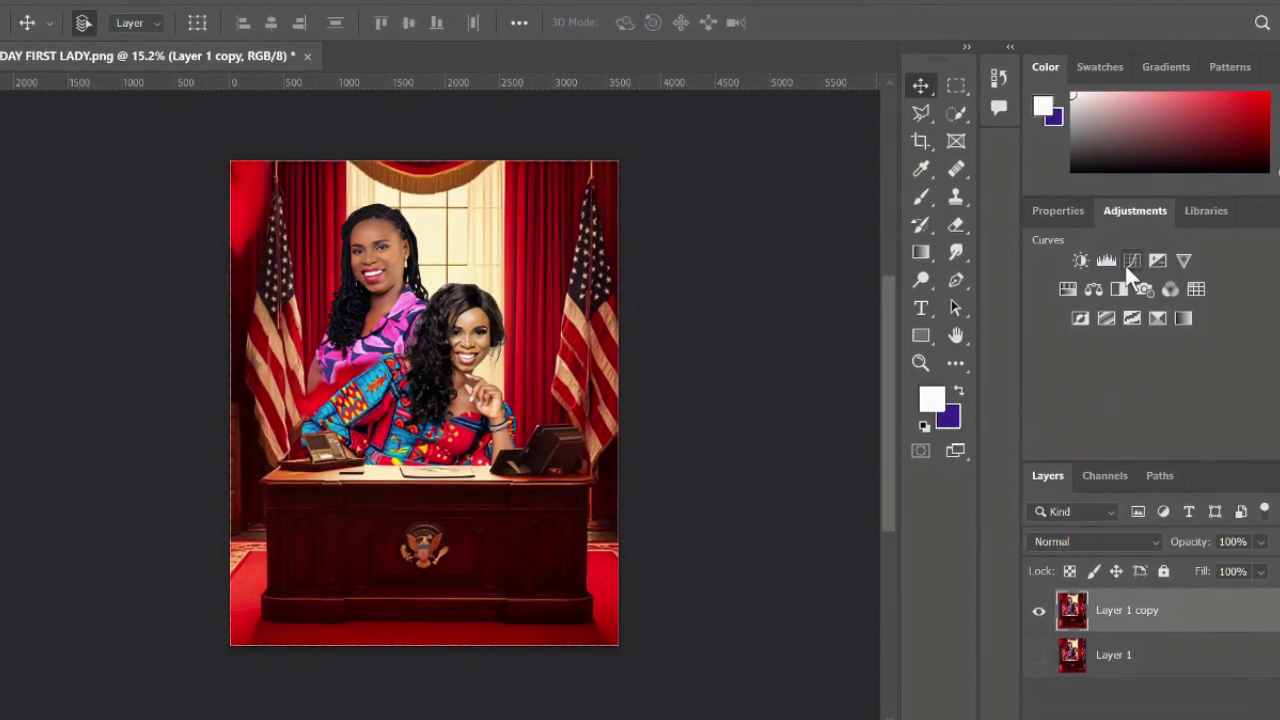
left_click(1131, 260)
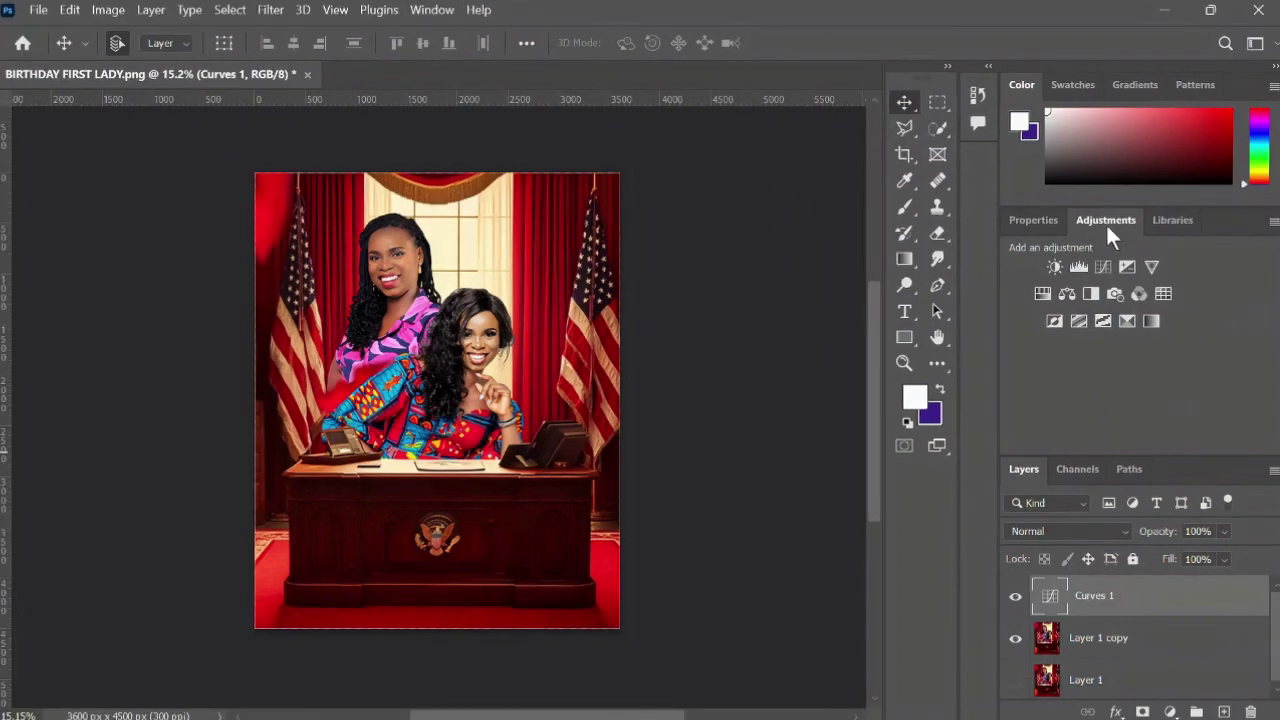
Add a Levels adjustment layer with the shadow input at 100 and invert its mask to black
left_click(1079, 266)
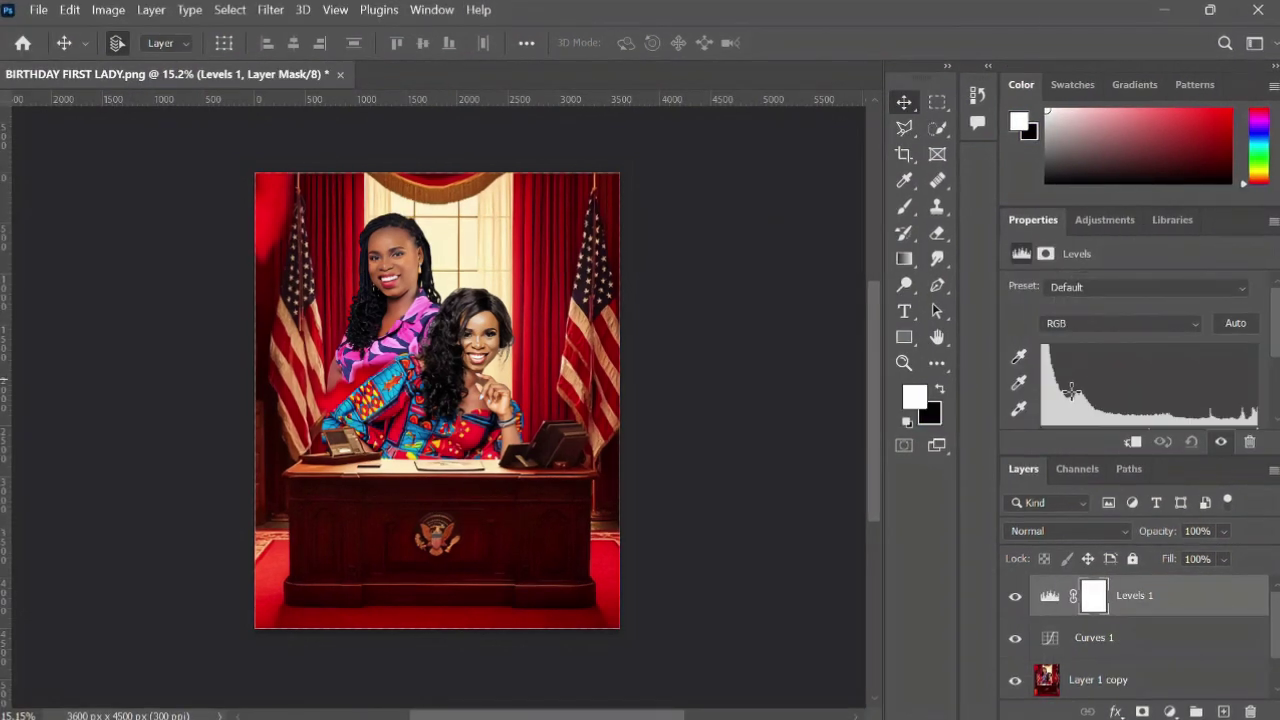
scroll(1071, 392, "down", 2)
left_click_drag(1041, 368, 1126, 372)
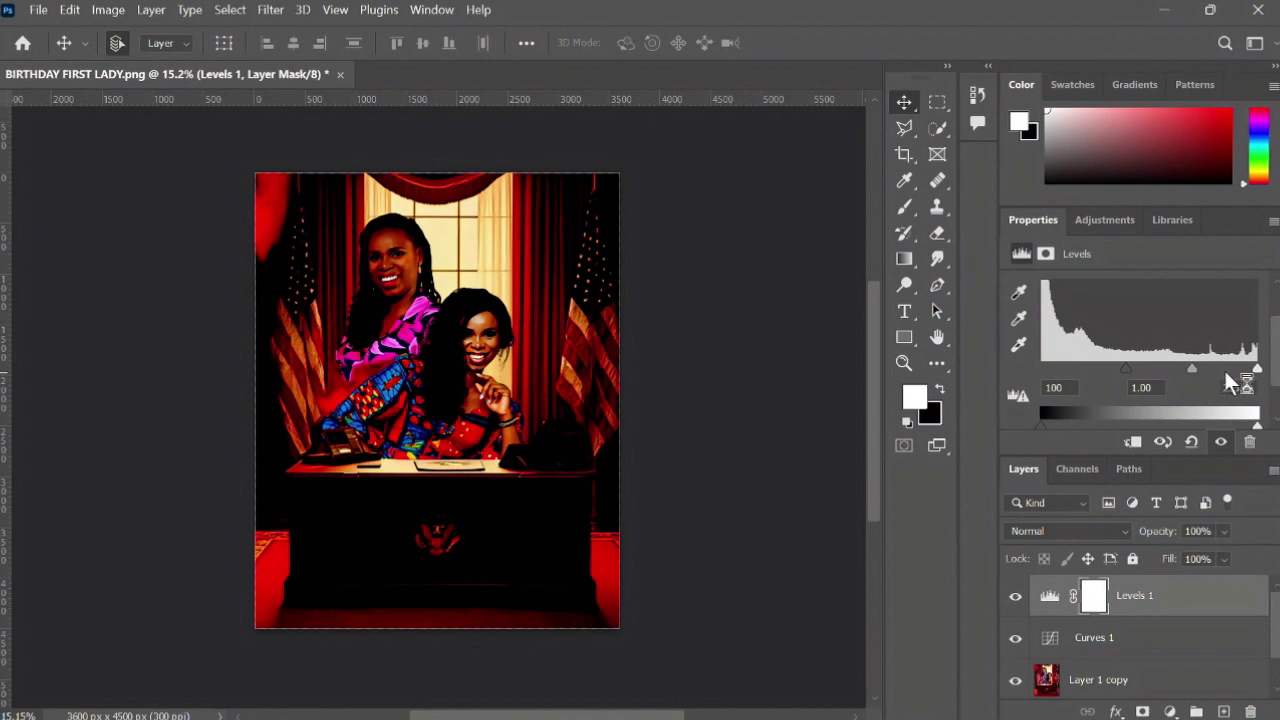
mouse_move(1252, 369)
left_mouse_down()
mouse_move(1220, 372)
mouse_move(1268, 368)
left_mouse_up()
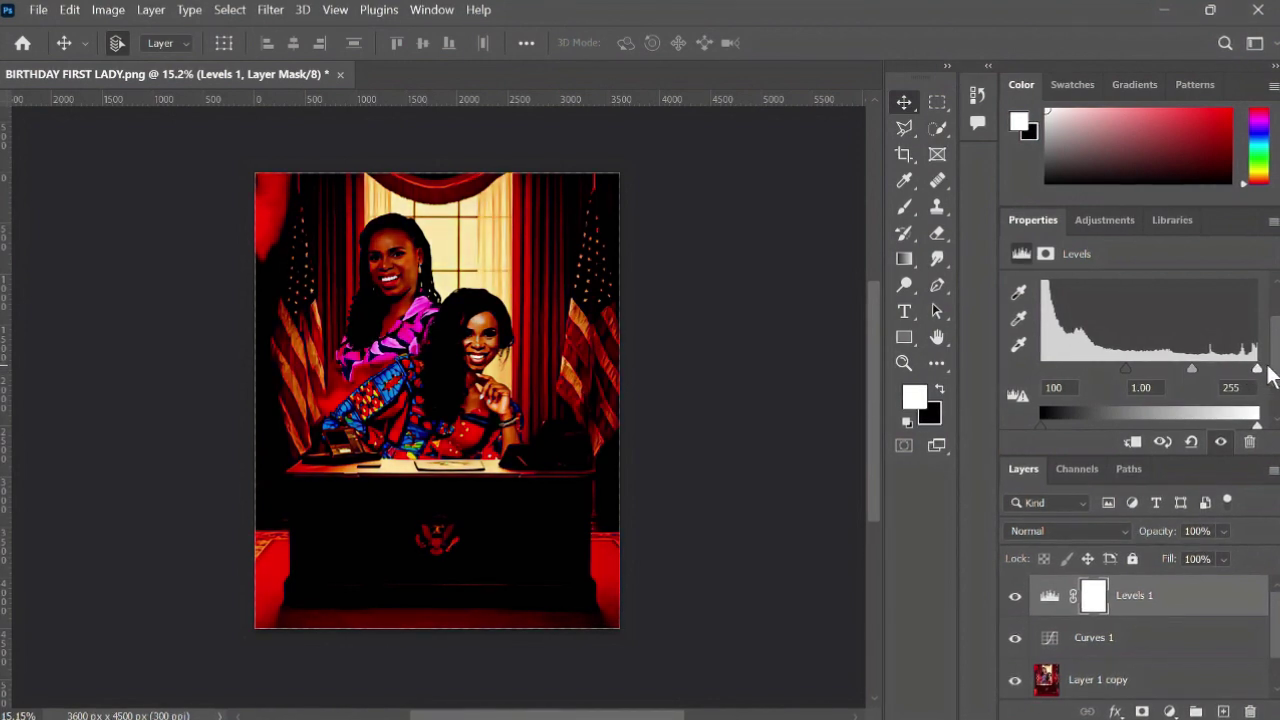
key("ctrl+i")
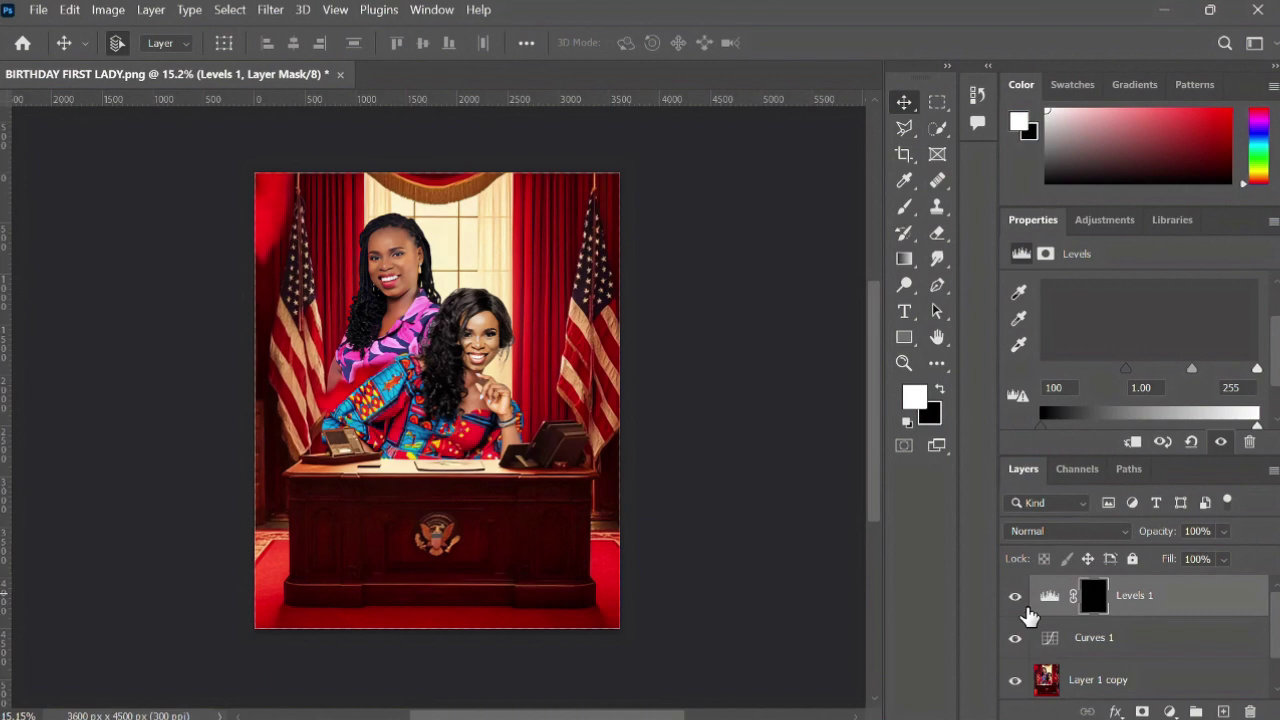
Delete the Curves adjustment layer between Levels 1 and Layer 1 copy
scroll(470, 555, "up", 1)
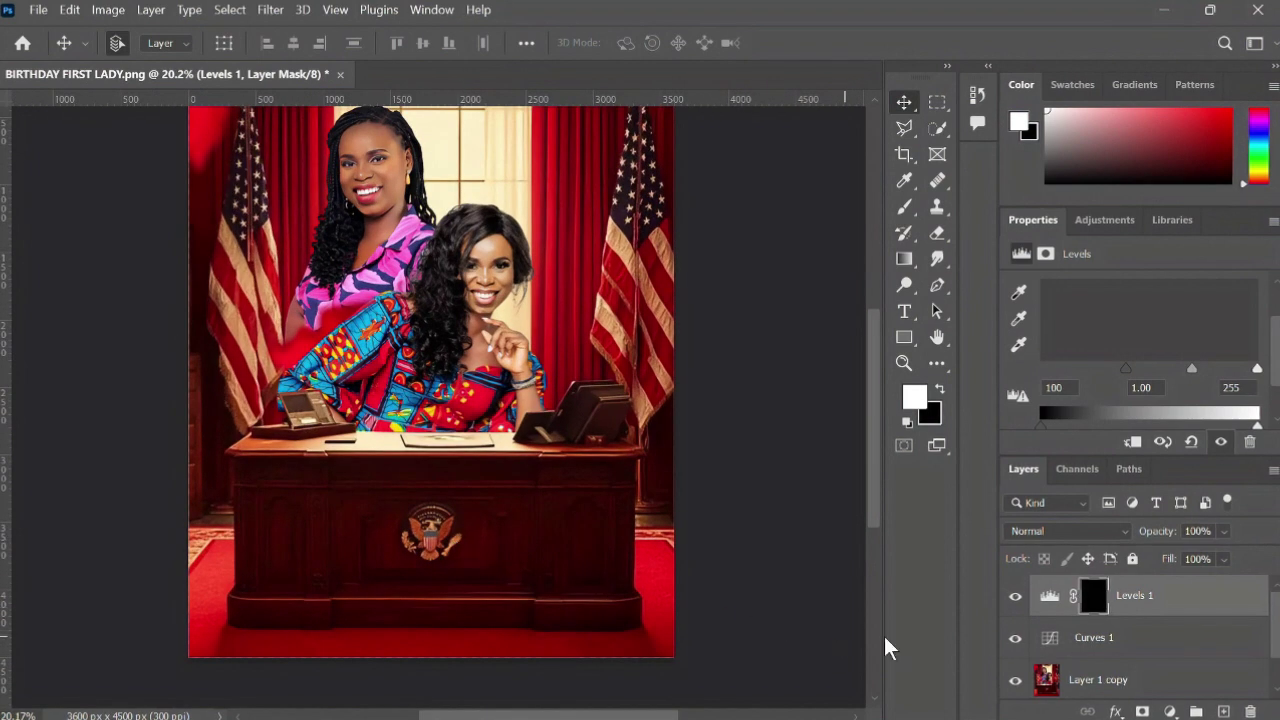
left_click(1086, 677)
left_click(1015, 638)
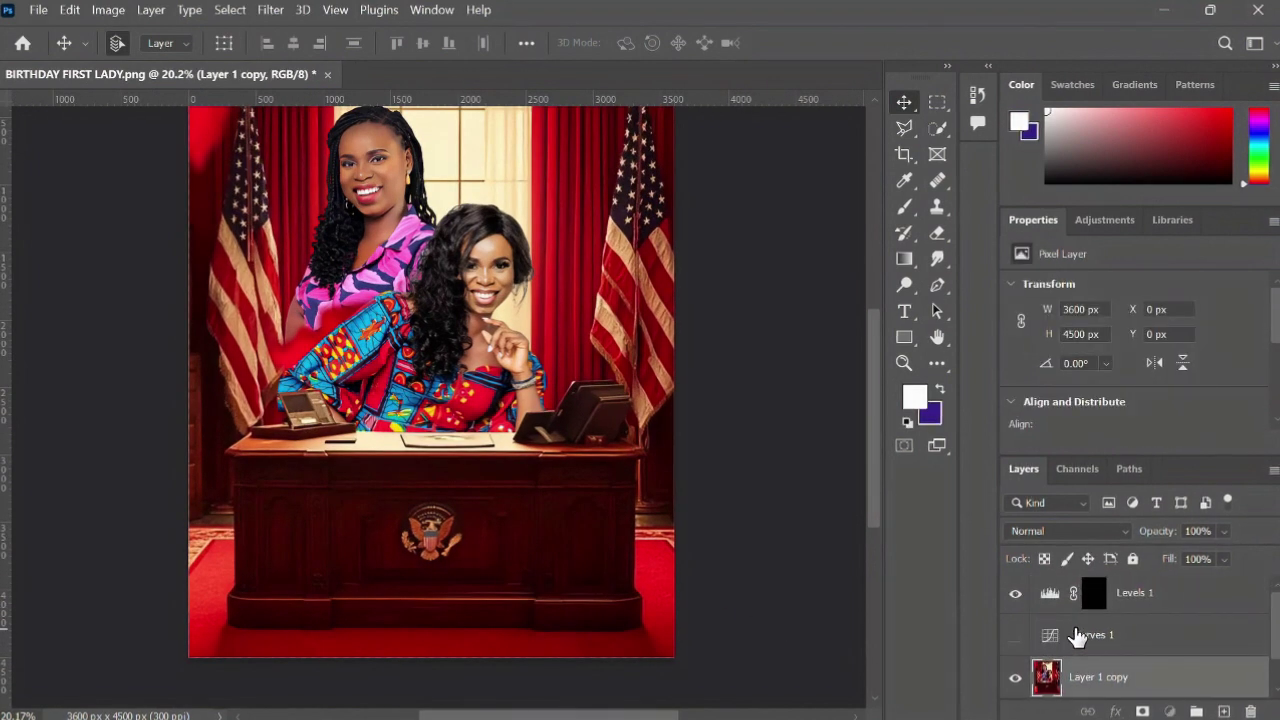
left_click(1078, 636)
key("Delete")
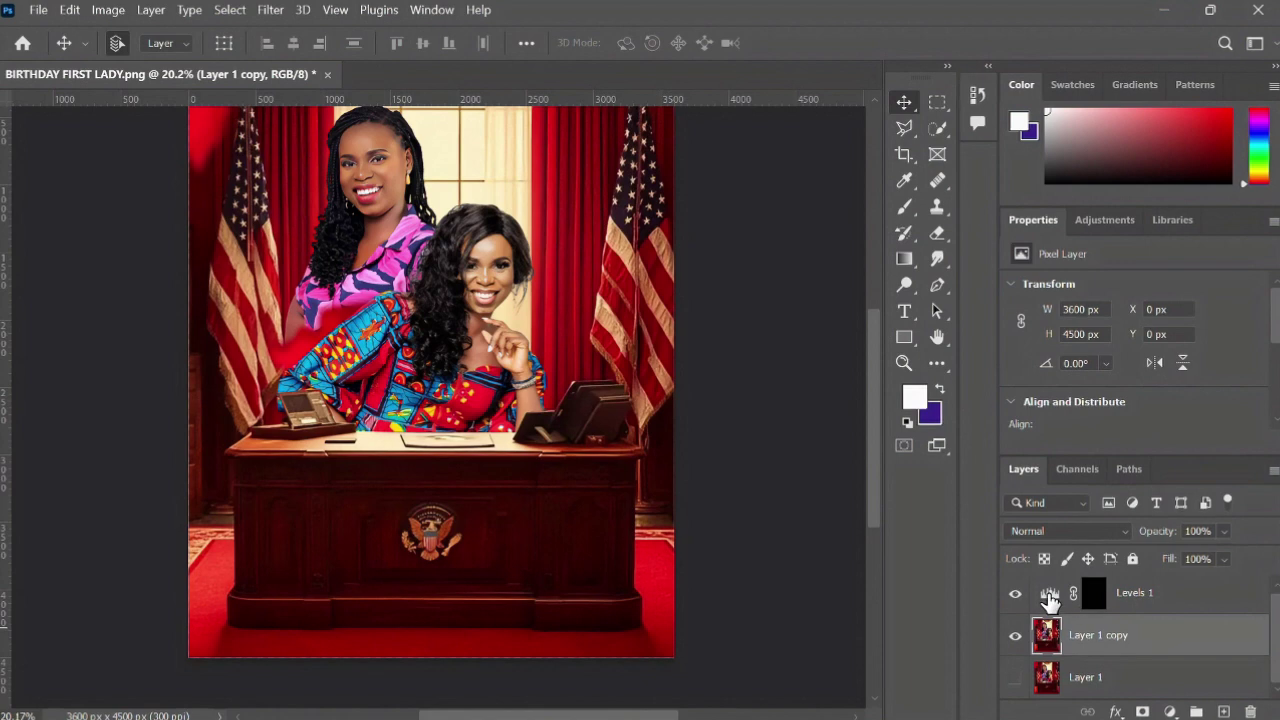
Clone surrounding dark wood over the eagle seal on the desk front of Layer 1 copy, using a soft 250 px Clone Stamp brush
left_click(1048, 594)
left_click(1046, 637)
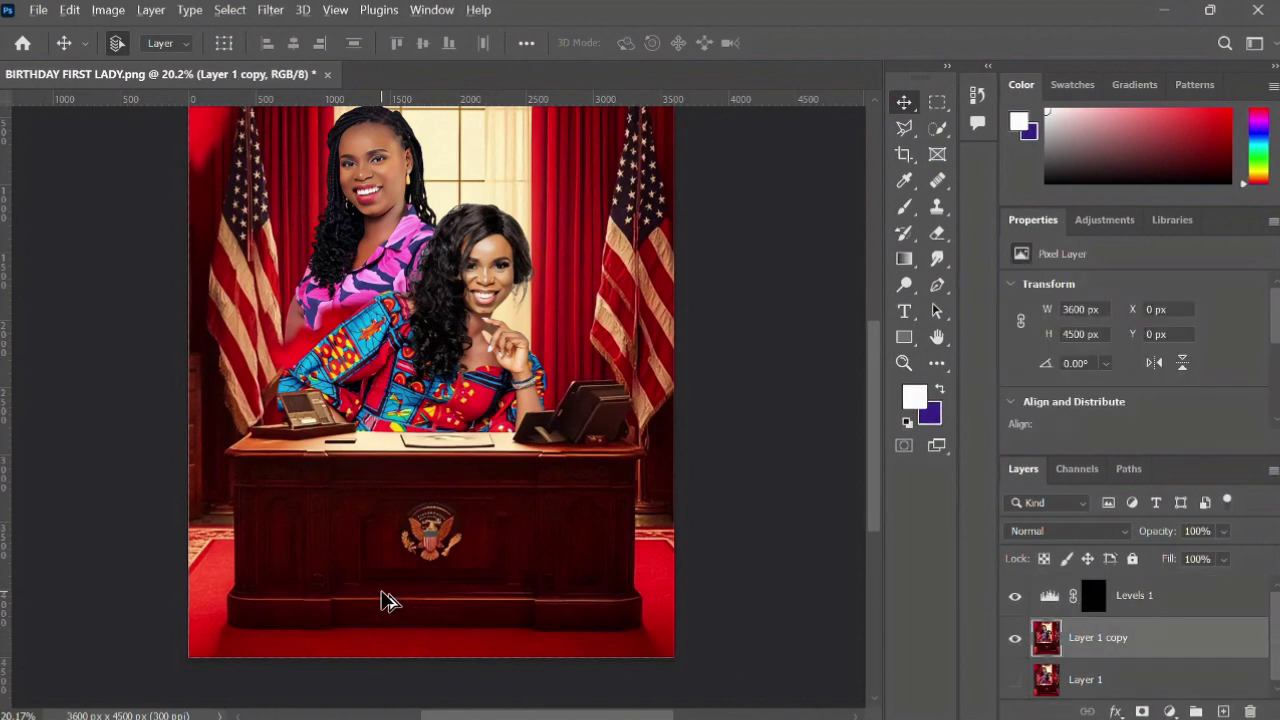
scroll(381, 600, "up", 4)
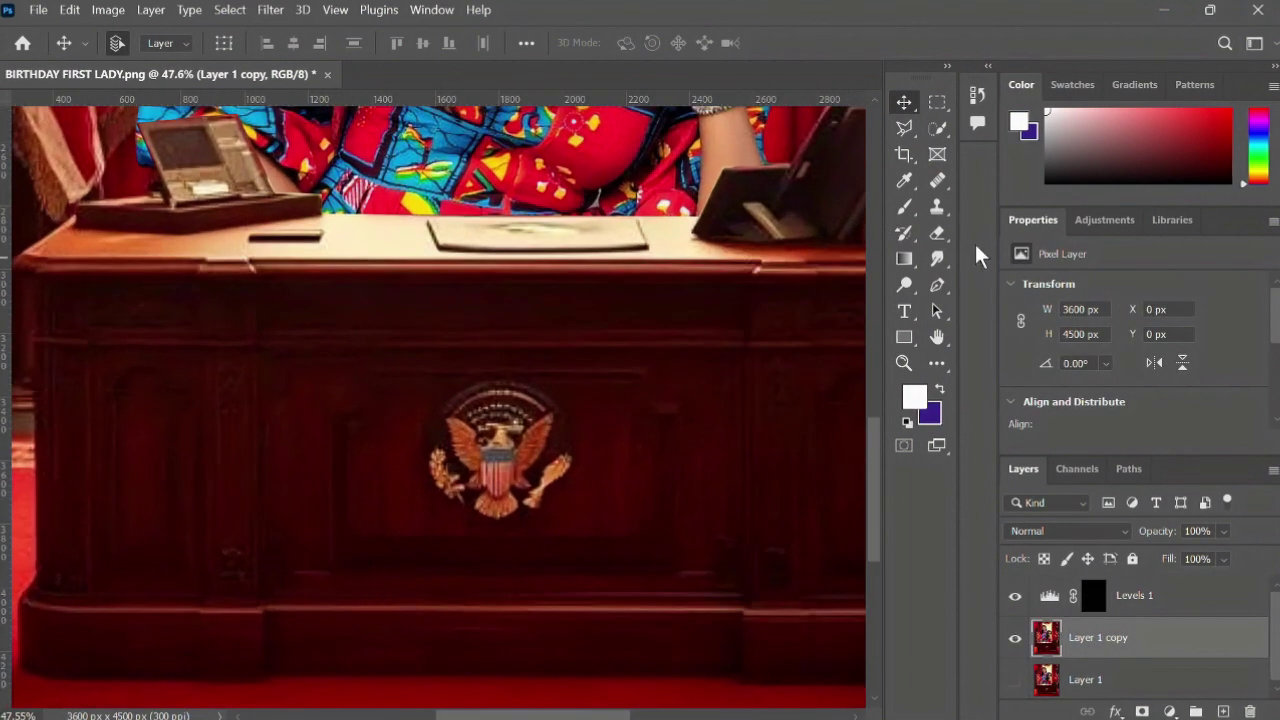
left_click(937, 205)
scroll(380, 452, "up", 1)
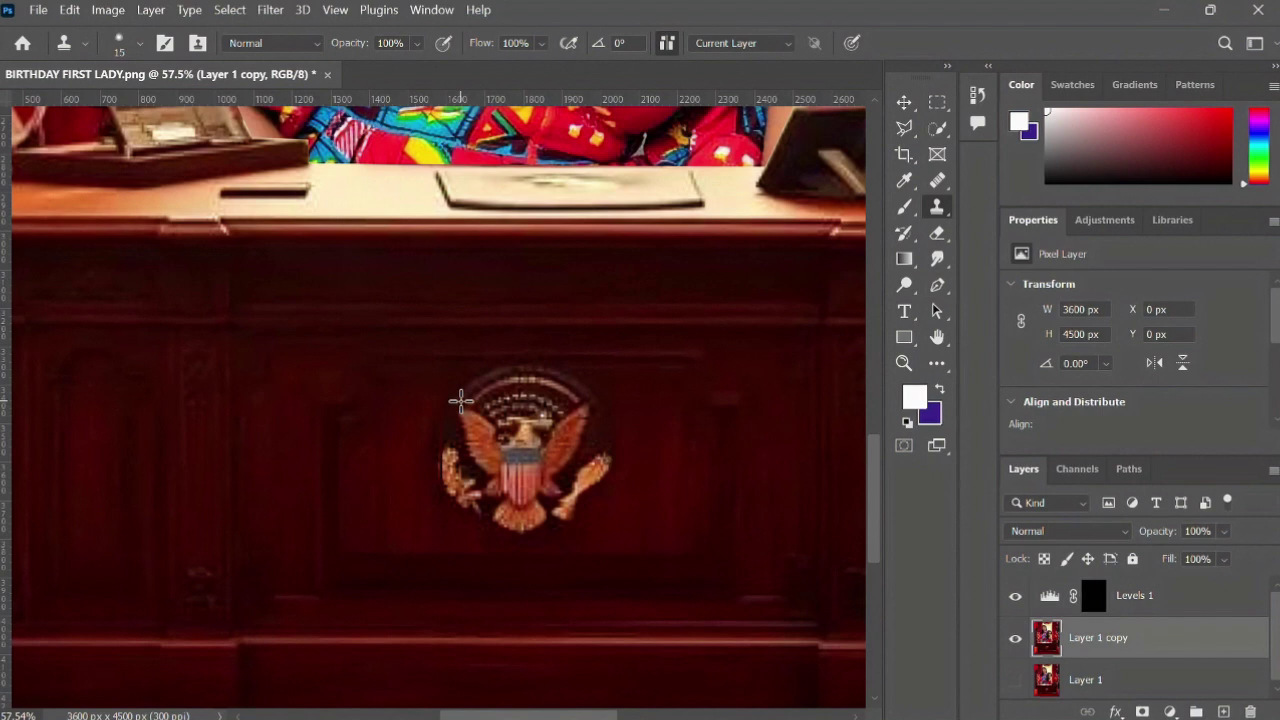
key("bracketright")
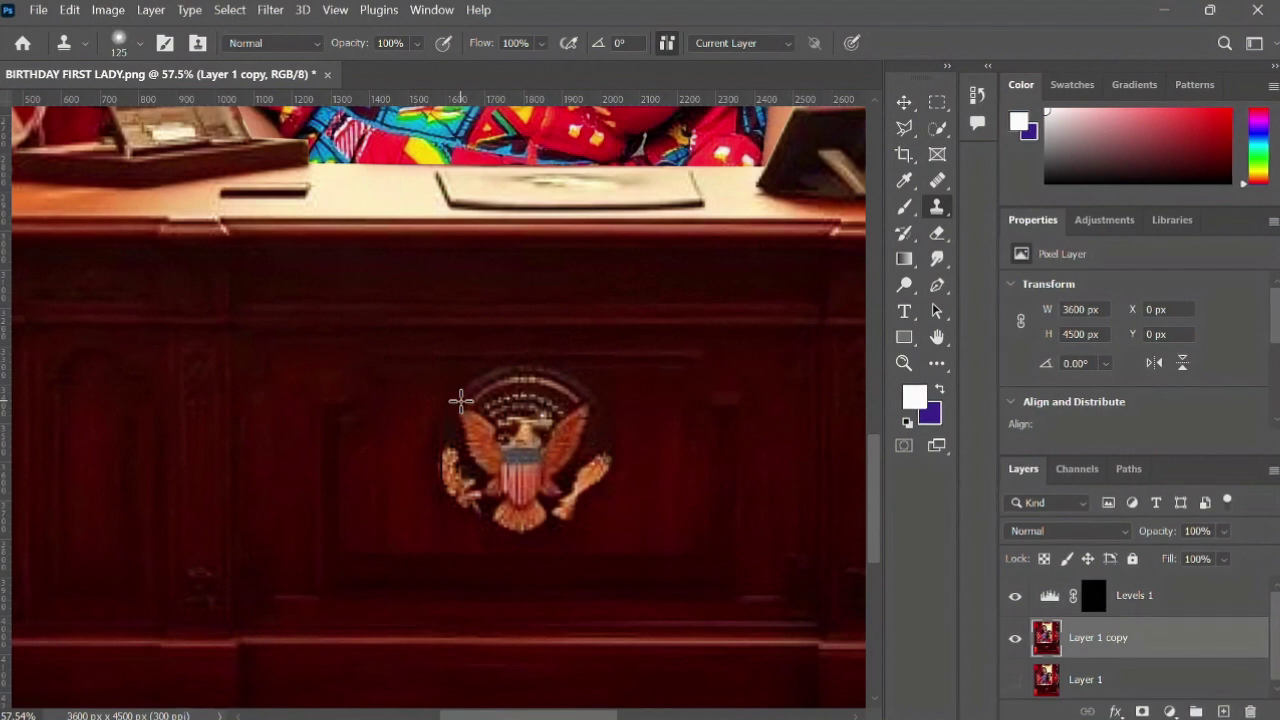
key("bracketright")
key("bracketright")
key("bracketright")
key("bracketright")
key("bracketright")
key("bracketright")
key("bracketright")
key("bracketright")
key("bracketright")
key("bracketright")
key("bracketright")
key("bracketright")
key("bracketright")
key("bracketright")
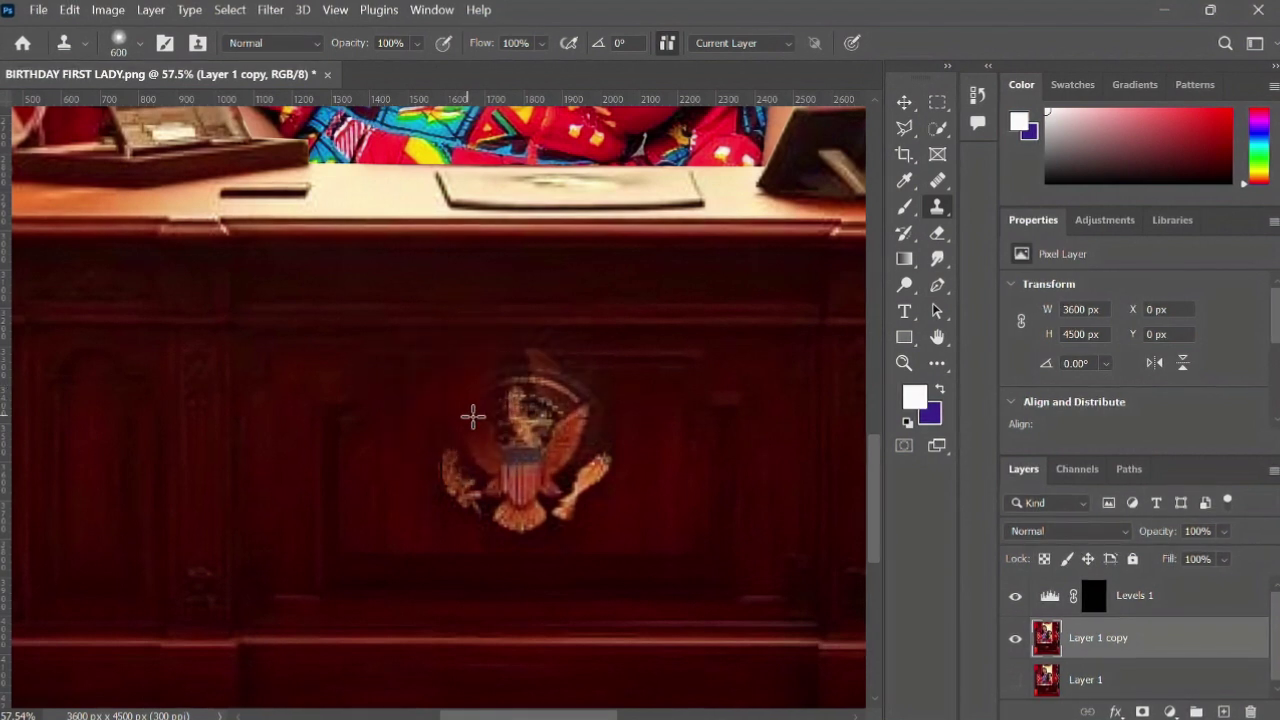
key("bracketleft")
key("bracketleft")
key("bracketleft")
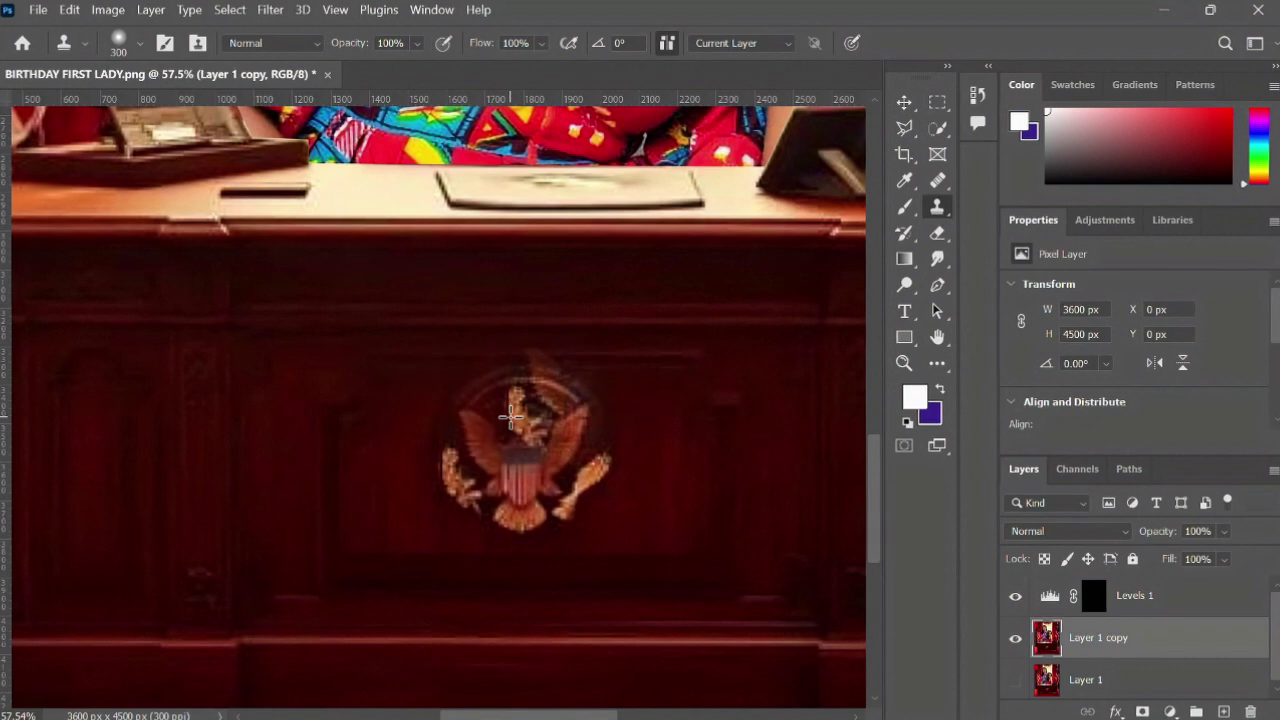
mouse_move(446, 369)
left_mouse_down()
mouse_move(463, 491)
mouse_move(483, 405)
mouse_move(503, 457)
mouse_move(509, 386)
mouse_move(523, 372)
mouse_move(580, 389)
mouse_move(569, 480)
mouse_move(537, 447)
mouse_move(500, 449)
mouse_move(483, 543)
mouse_move(484, 531)
left_mouse_up()
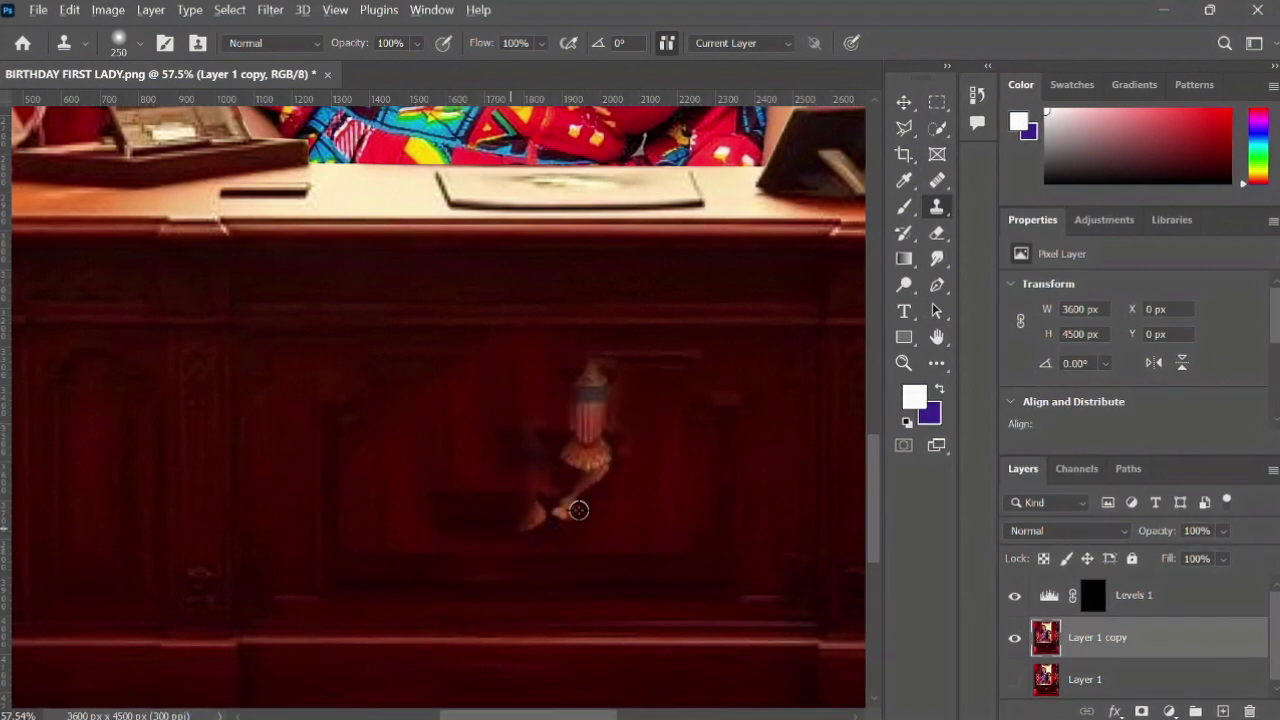
mouse_move(606, 471)
left_mouse_down()
mouse_move(598, 378)
mouse_move(566, 479)
mouse_move(561, 424)
mouse_move(554, 517)
mouse_move(535, 520)
mouse_move(596, 533)
mouse_move(659, 508)
mouse_move(596, 516)
mouse_move(555, 501)
mouse_move(537, 561)
mouse_move(530, 507)
mouse_move(492, 522)
left_mouse_up()
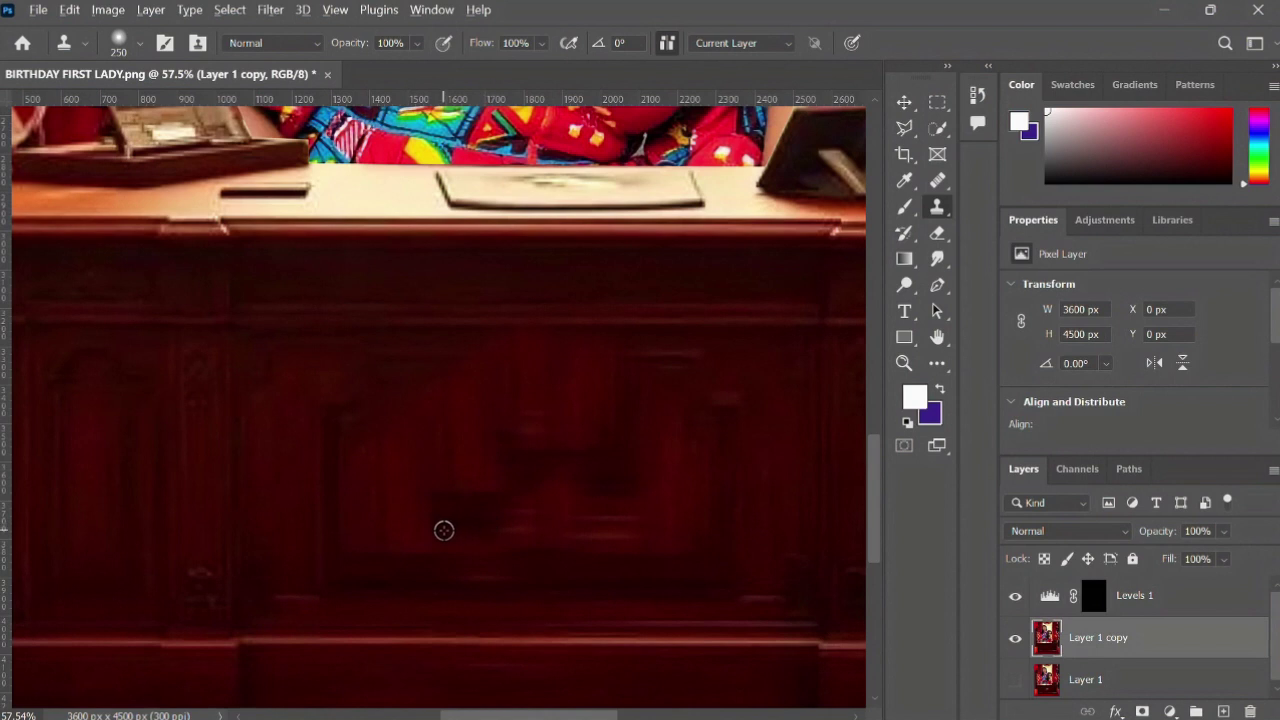
left_click(937, 258)
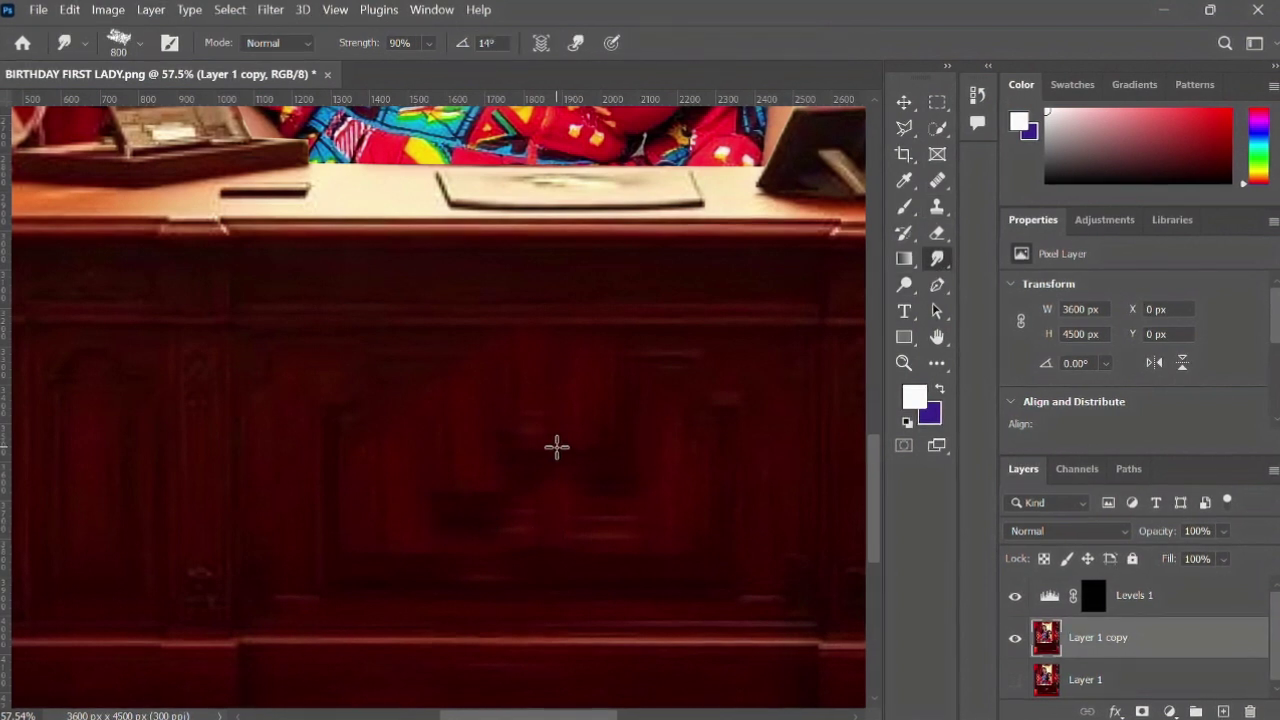
right_click(498, 438)
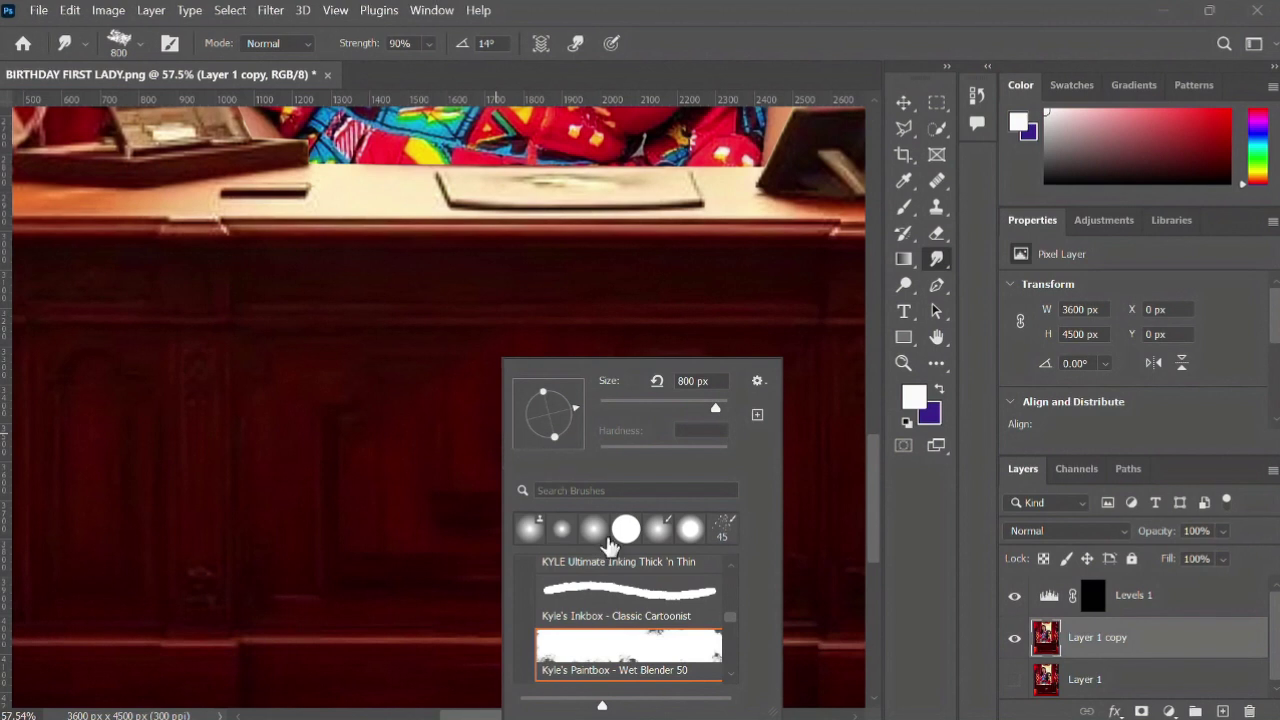
scroll(617, 610, "up", 1)
key("s")
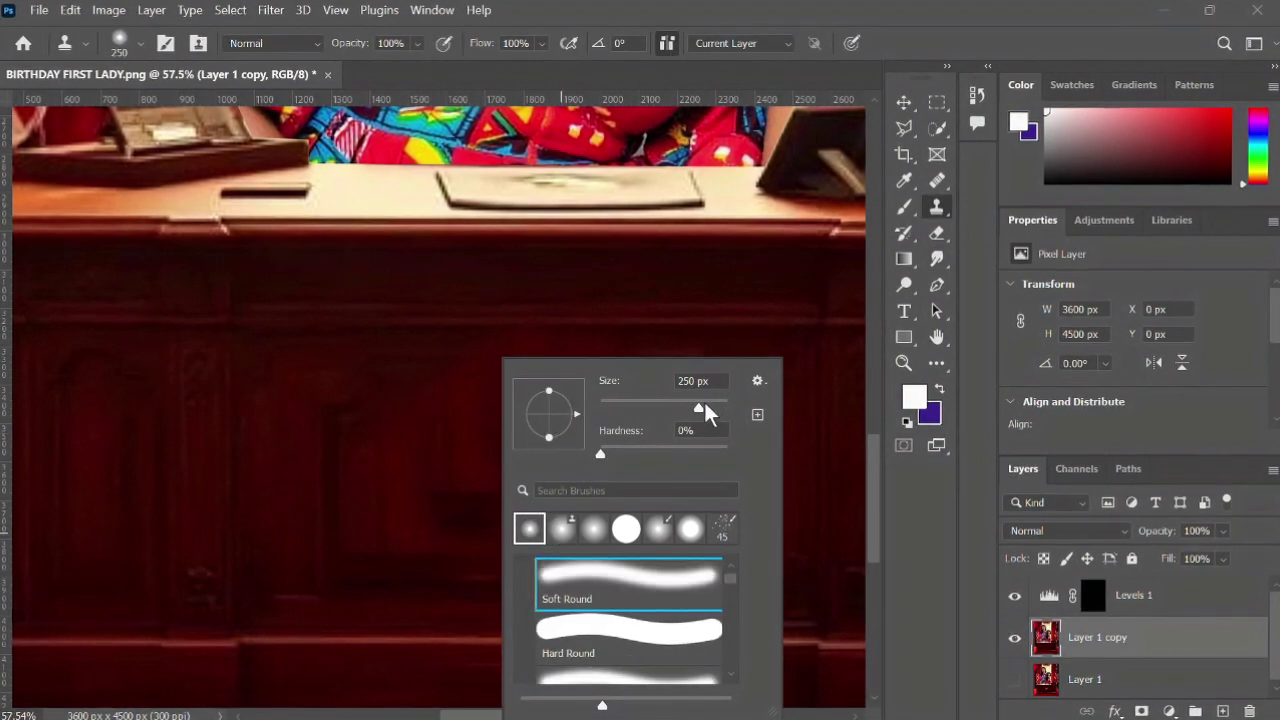
key("Escape")
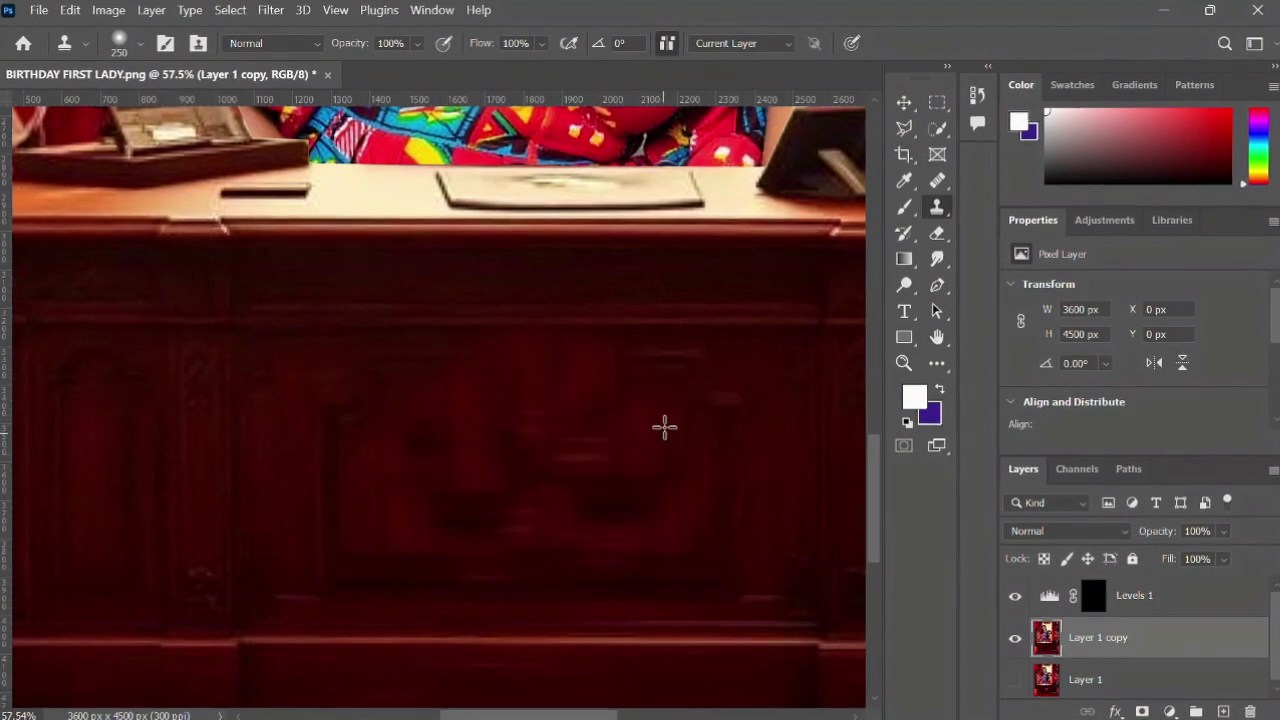
Rebuild the light trim along the lower edge of the desk's centre panel with the Clone Stamp at 70% flow
left_click_drag(605, 530, 606, 539)
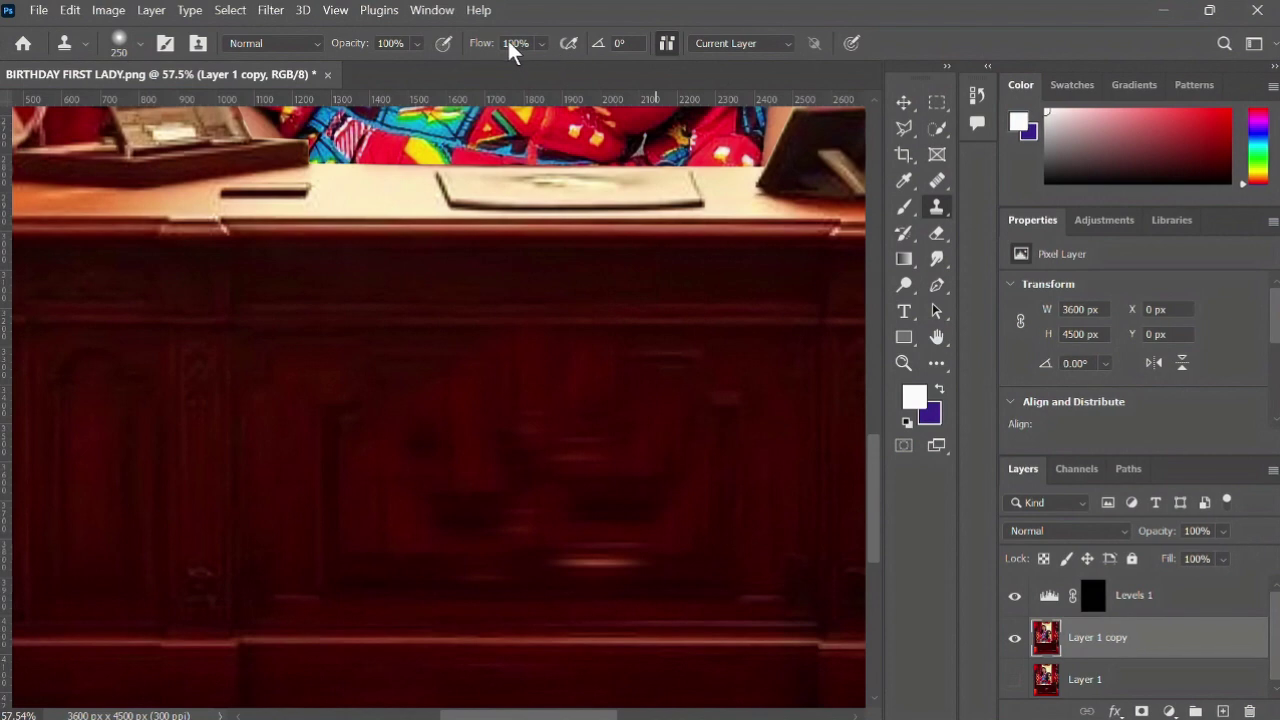
left_click(1209, 10)
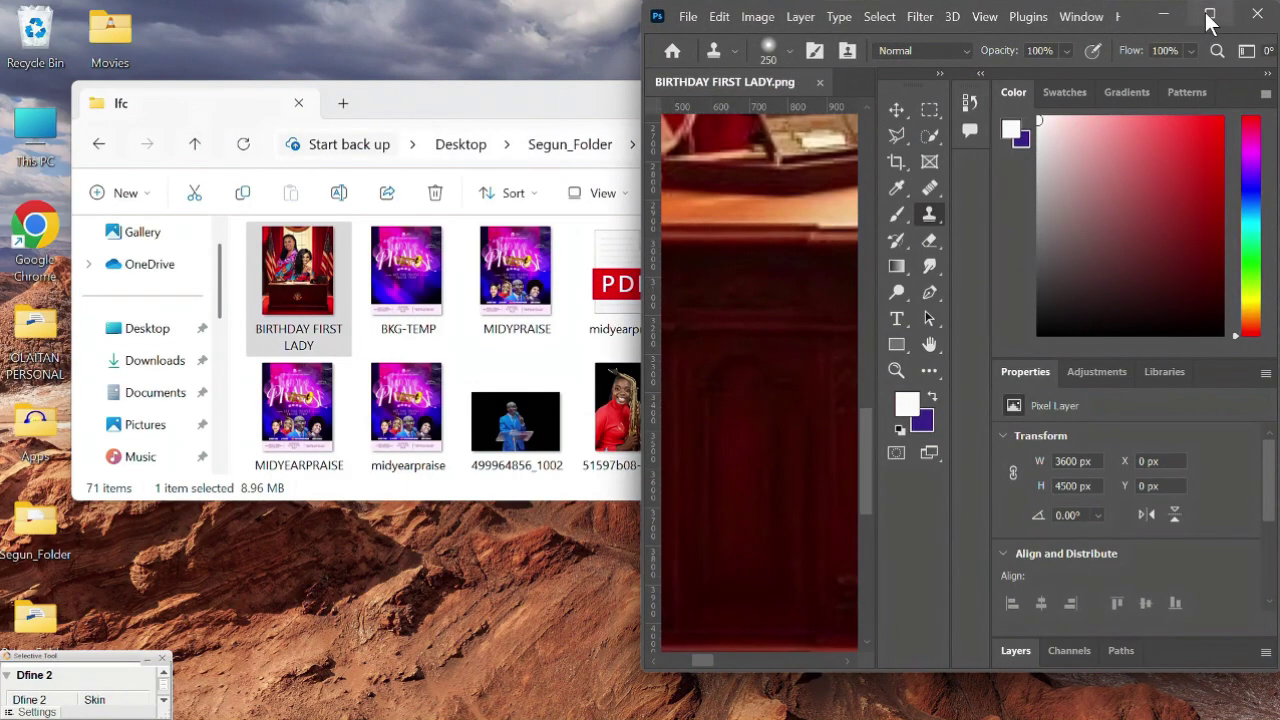
left_click(1209, 16)
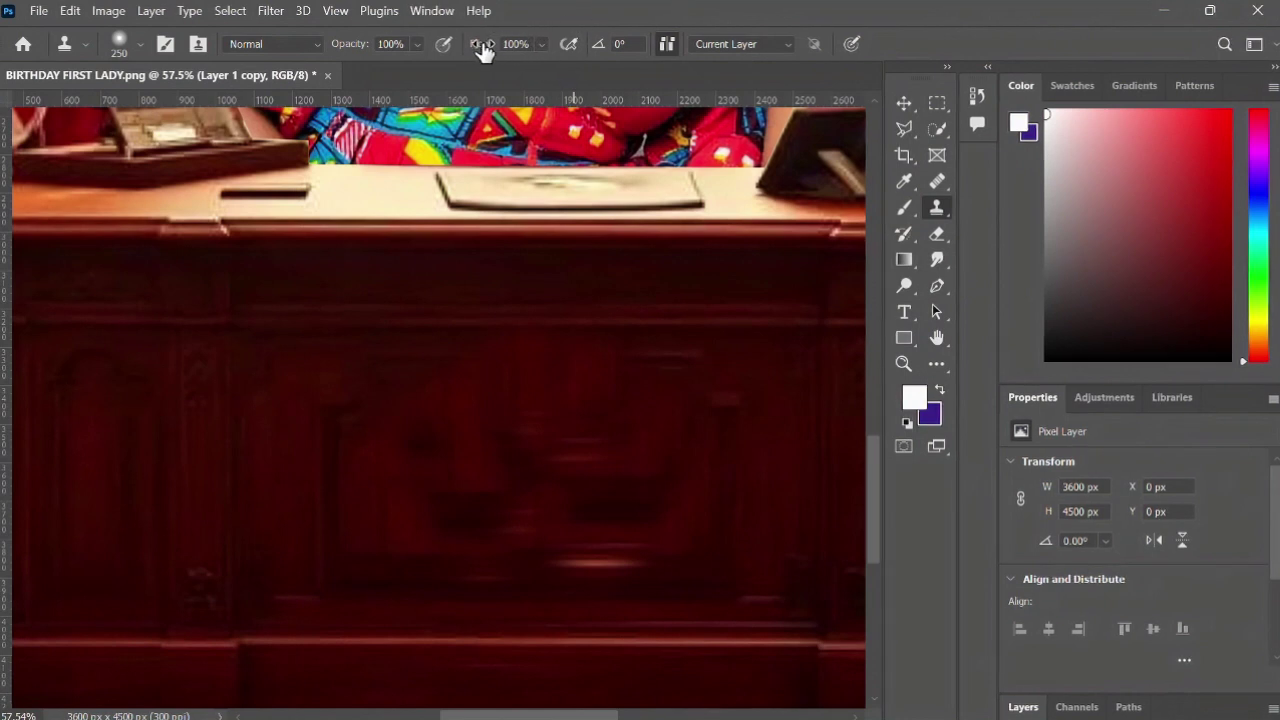
left_click_drag(489, 51, 459, 52)
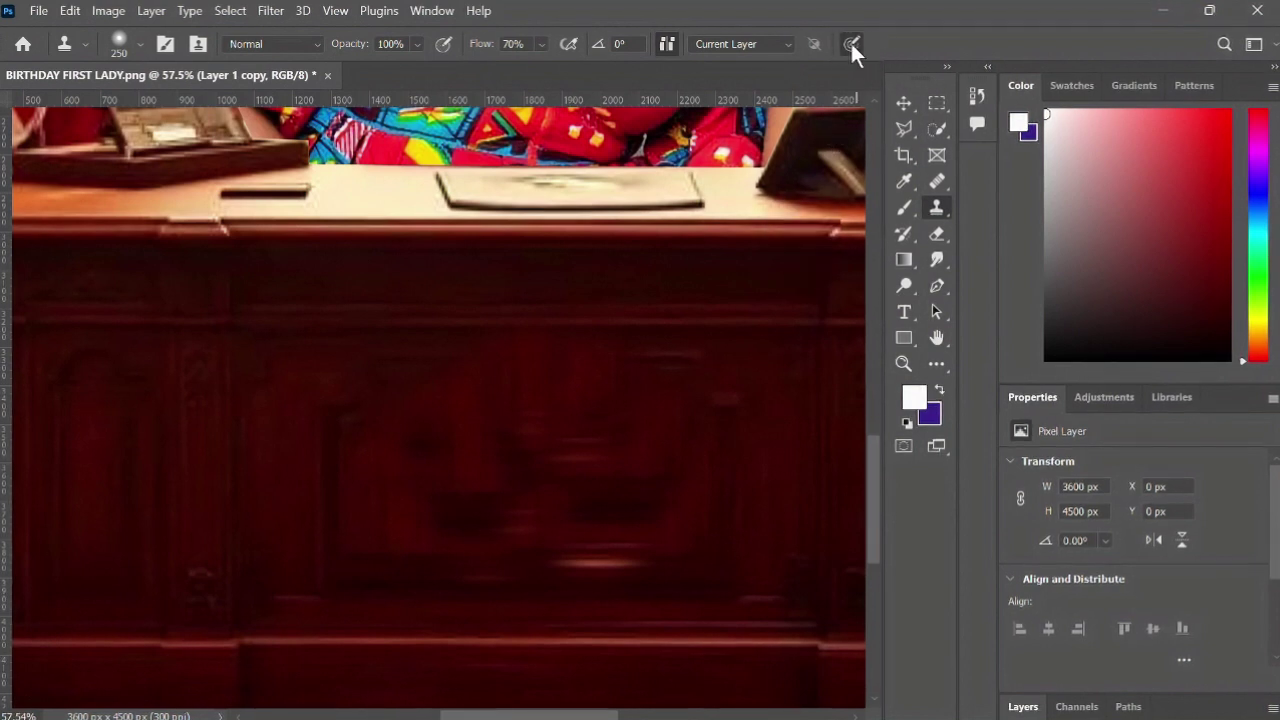
mouse_move(511, 587)
left_mouse_down()
mouse_move(688, 562)
mouse_move(350, 565)
mouse_move(339, 598)
mouse_move(558, 633)
mouse_move(590, 586)
mouse_move(595, 540)
left_mouse_up()
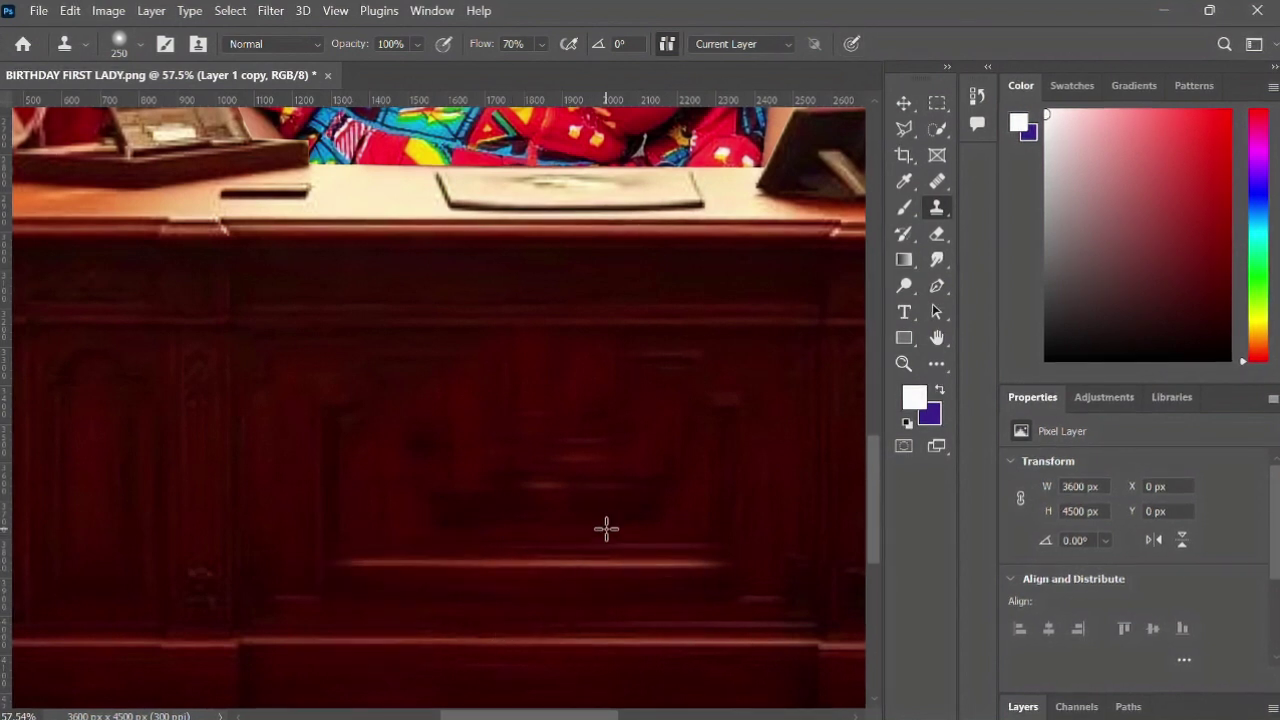
Smudge the cloned blotches in the desk's centre panel on Layer 1 copy, using a Soft Round brush enlarged from 58 to 90 px
scroll(606, 528, "down", 5)
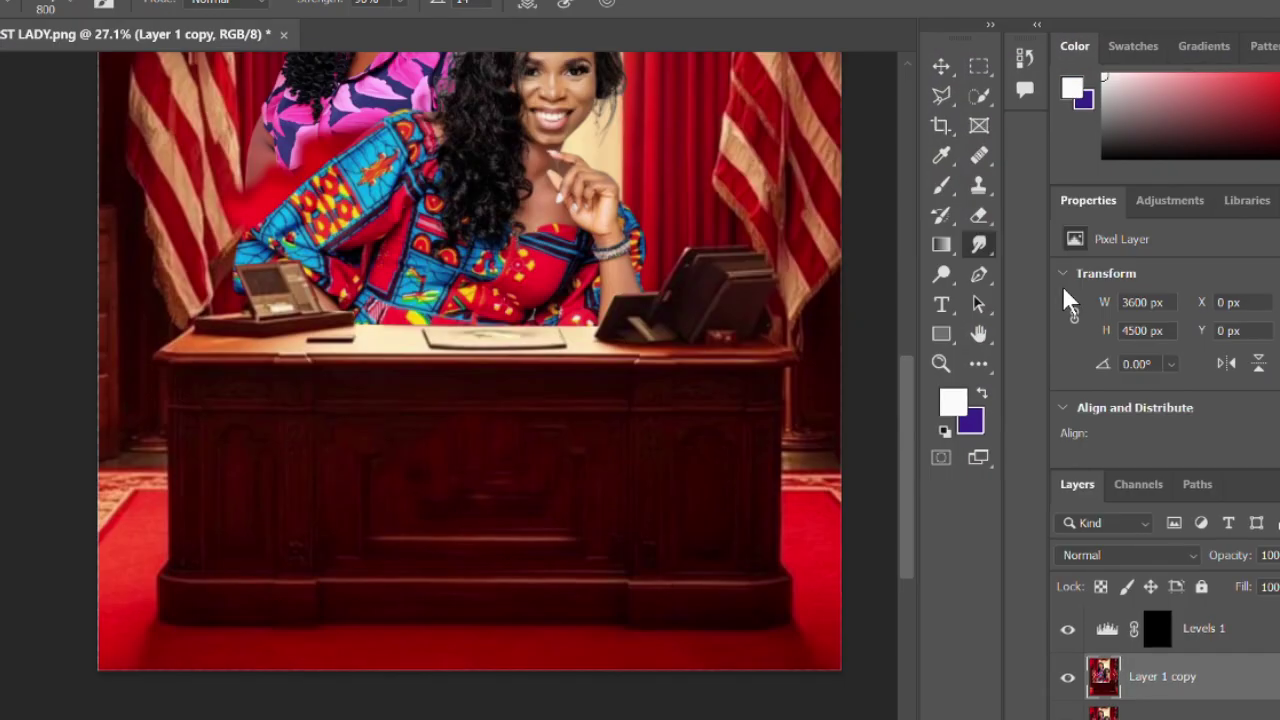
scroll(502, 528, "up", 1)
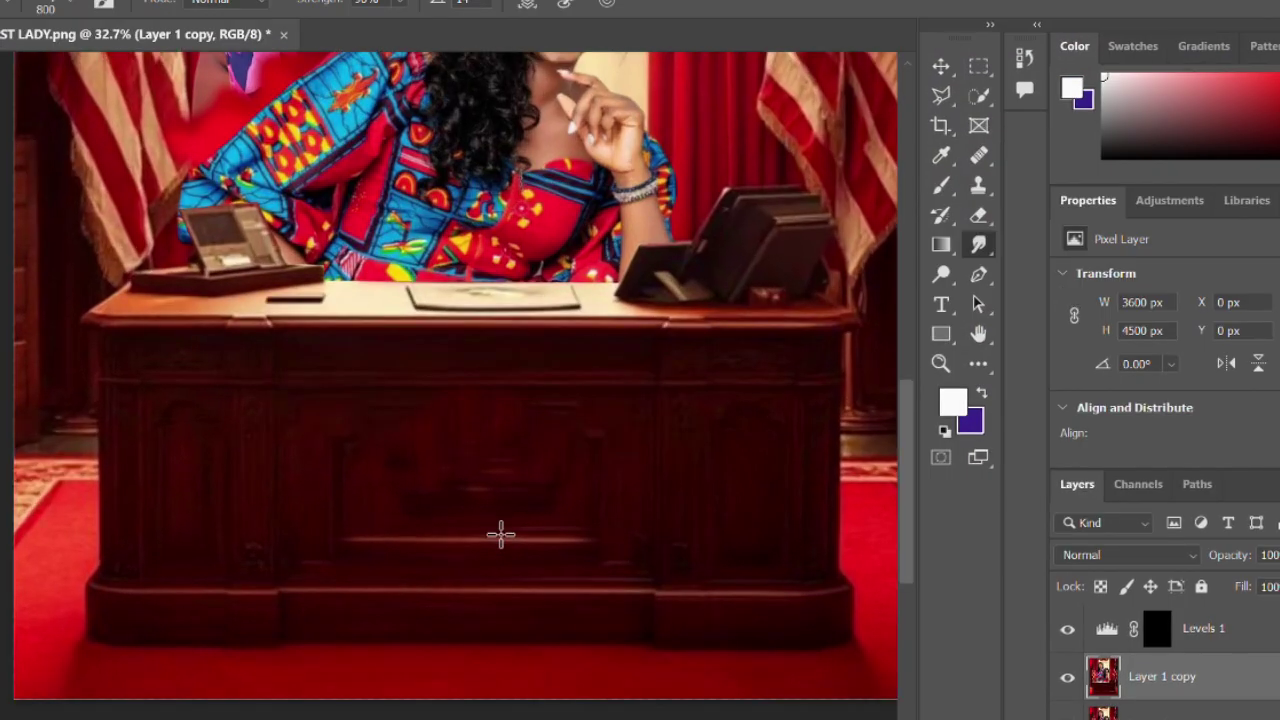
scroll(501, 535, "up", 2)
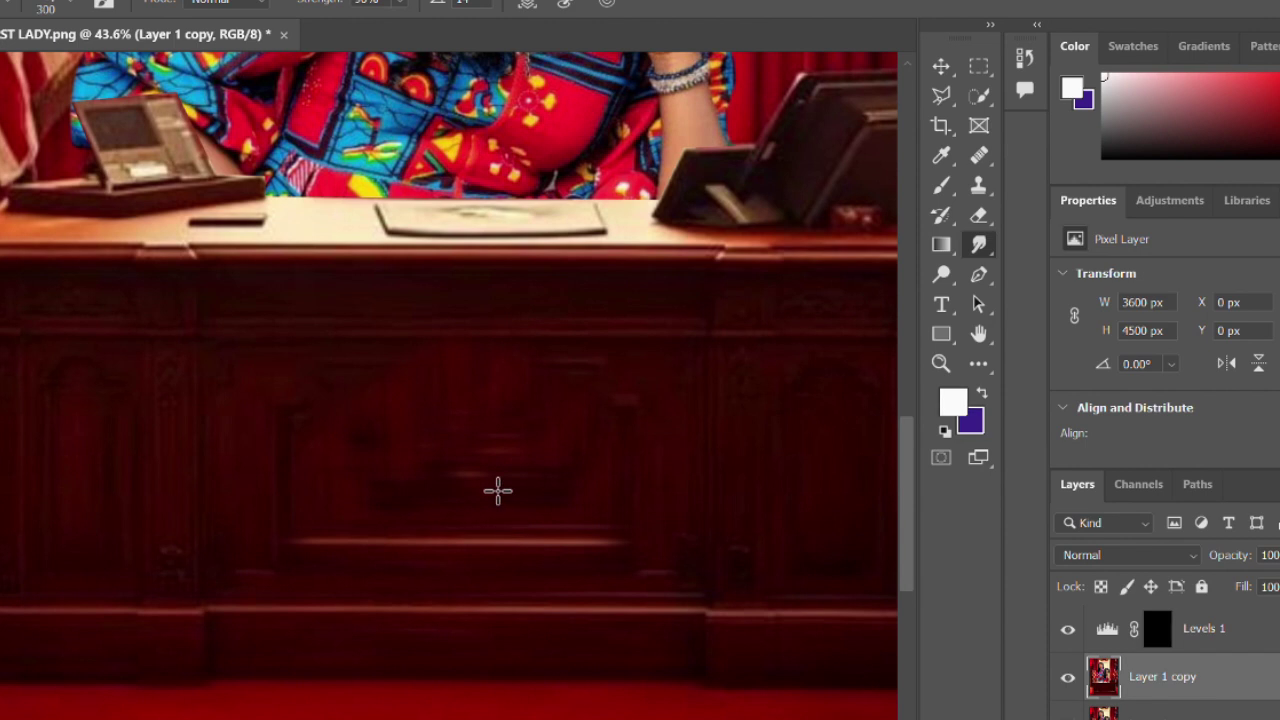
right_click(467, 414)
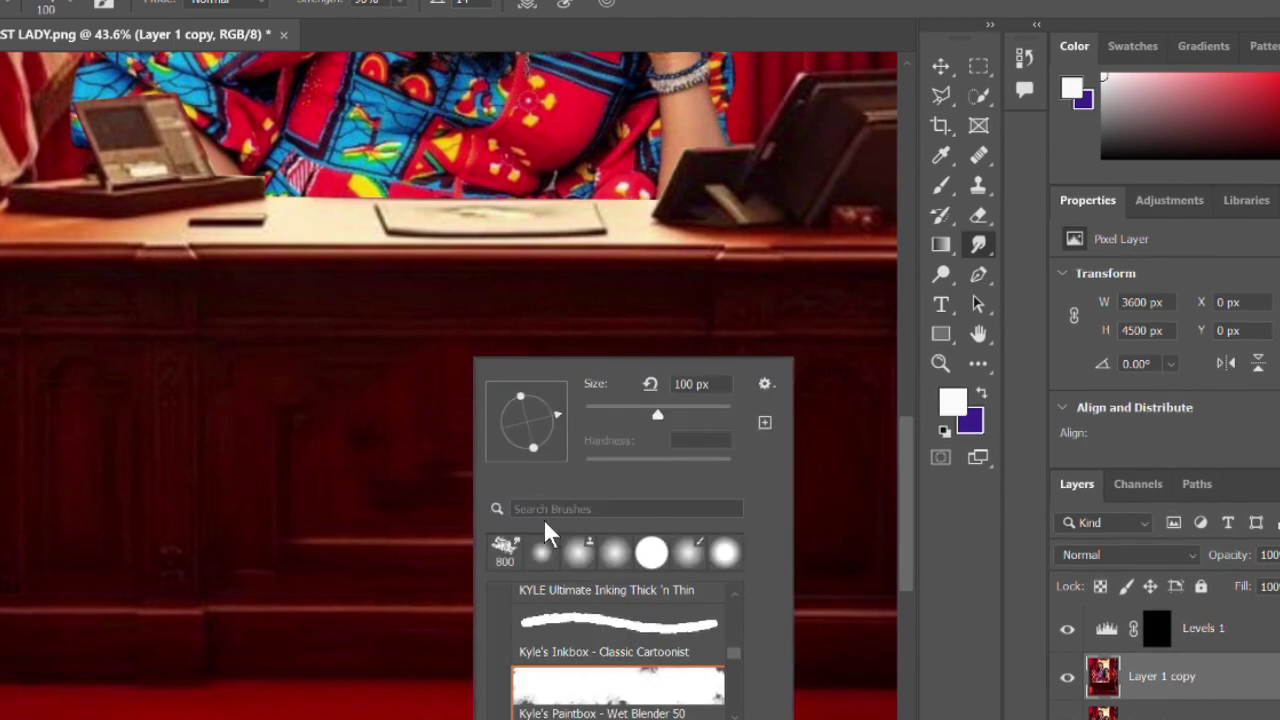
left_click(506, 552)
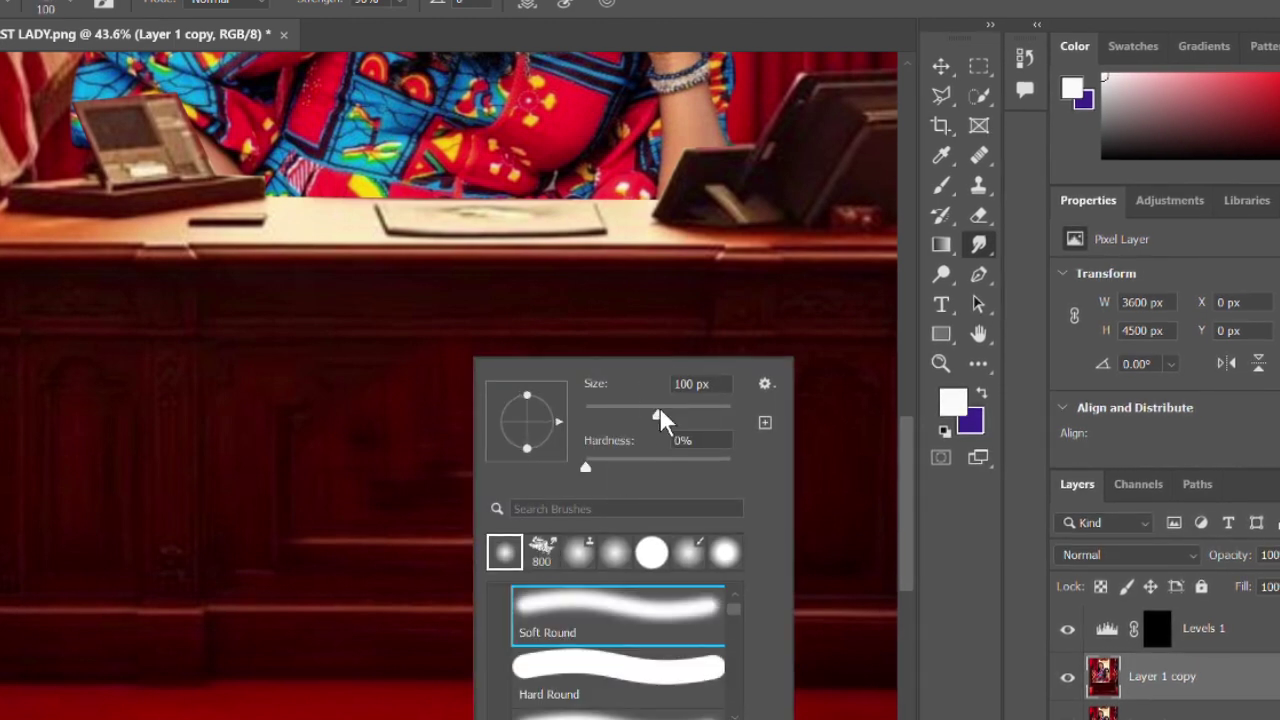
left_click_drag(658, 411, 626, 414)
left_click(414, 409)
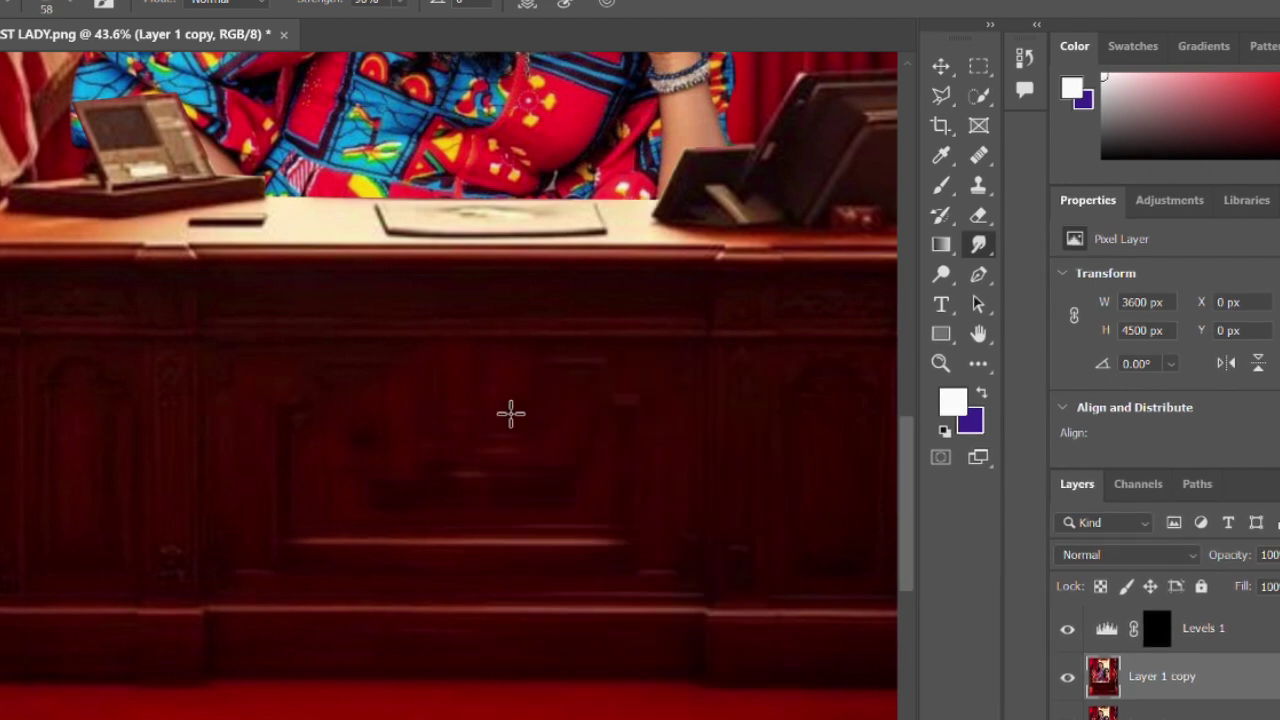
key("bracketright")
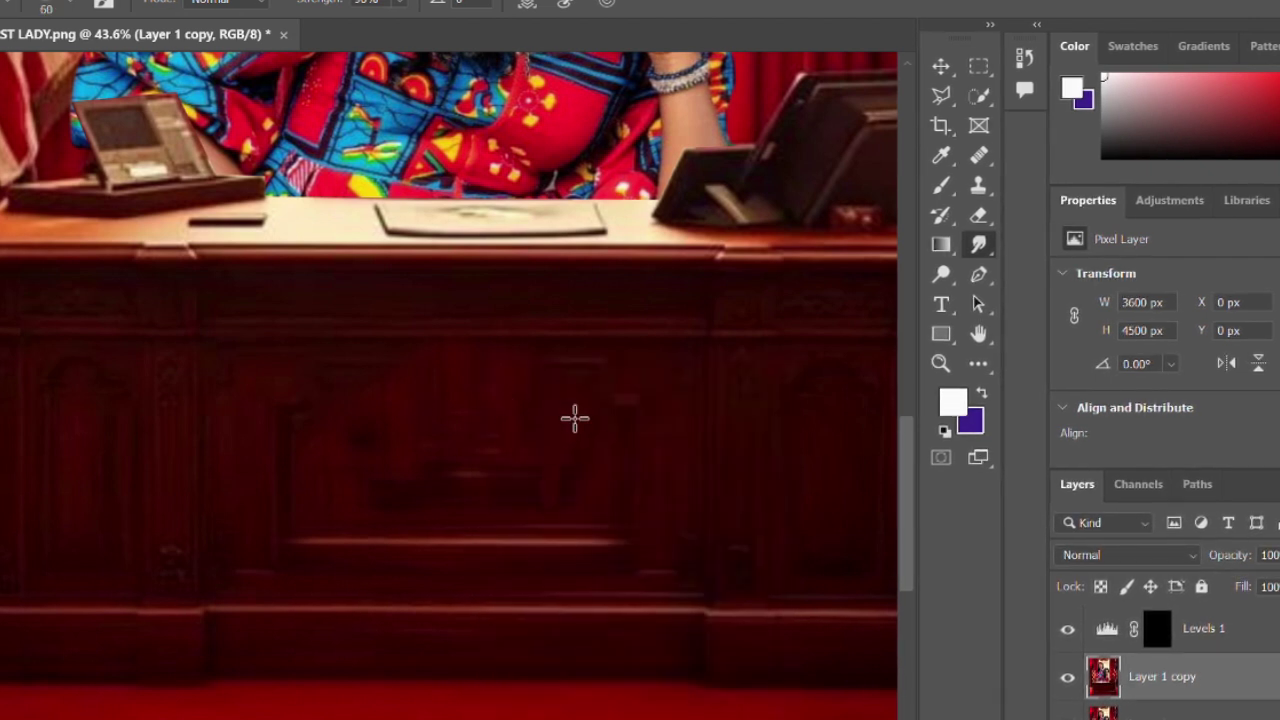
key("bracketright")
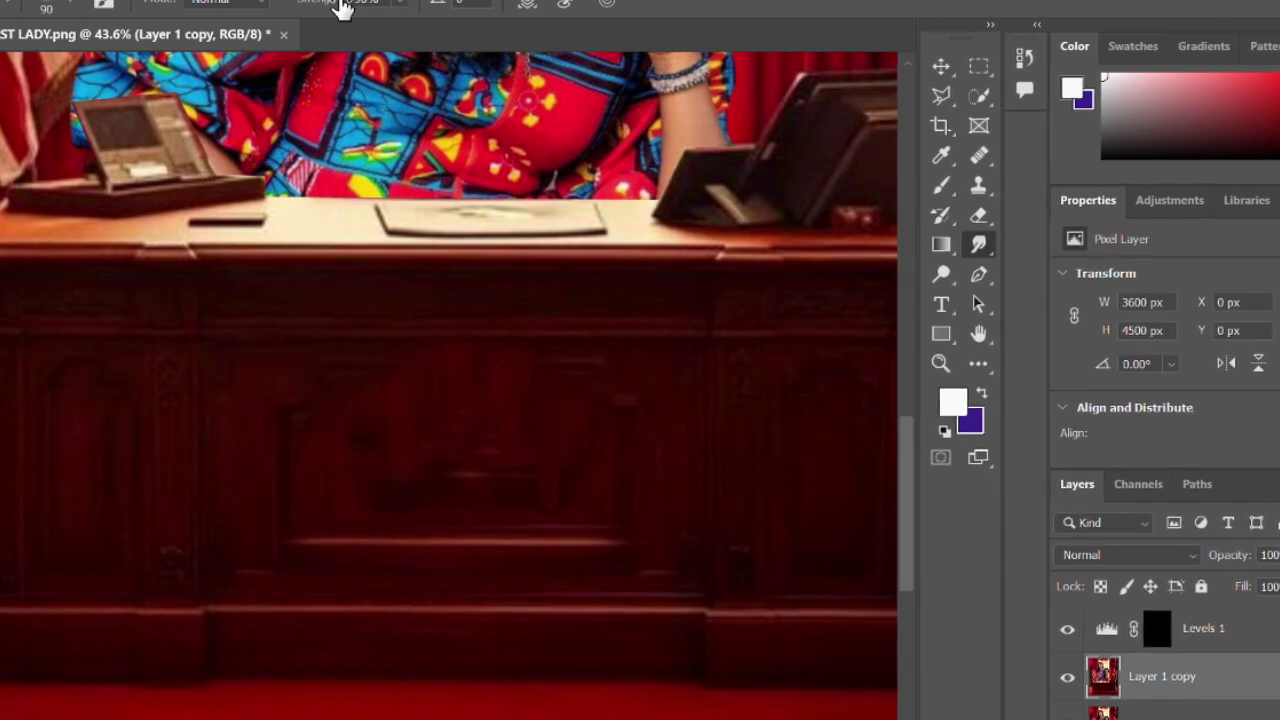
Blend the remaining dark patches in the desk's centre panel with a 125 px Smudge brush at progressively reduced strength
left_click_drag(329, 5, 314, 2)
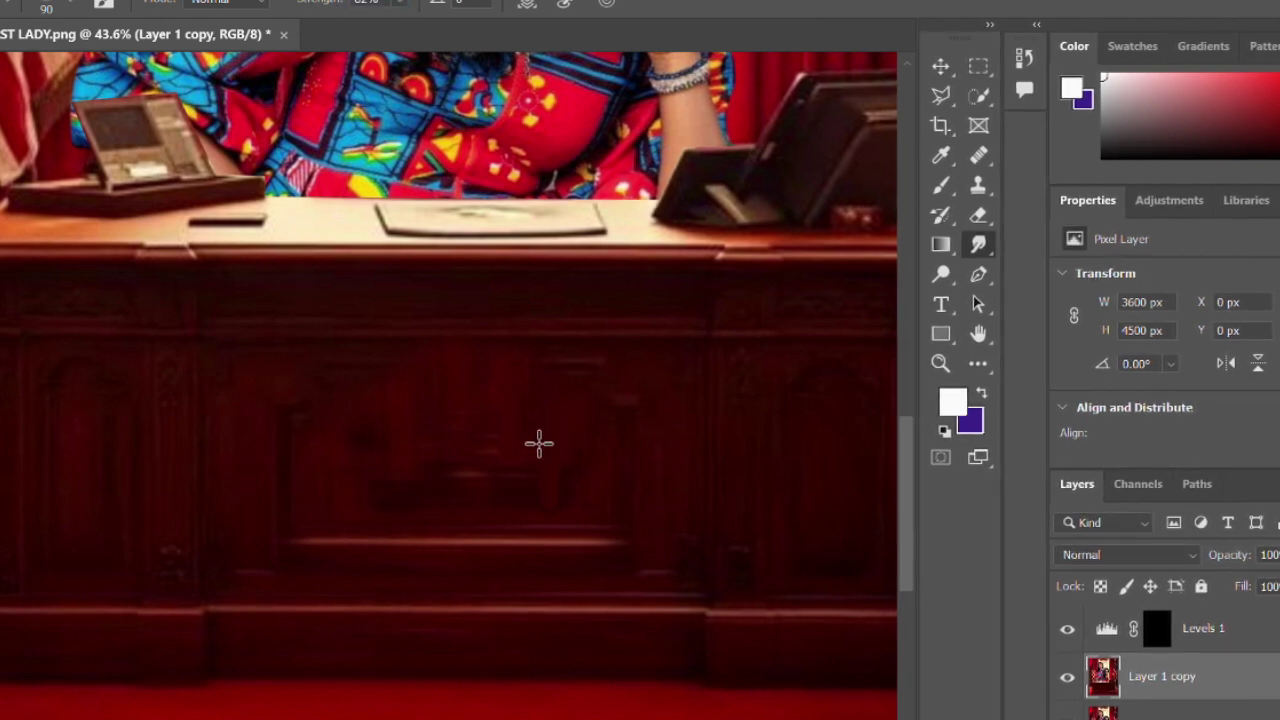
key("bracketright")
key("bracketright")
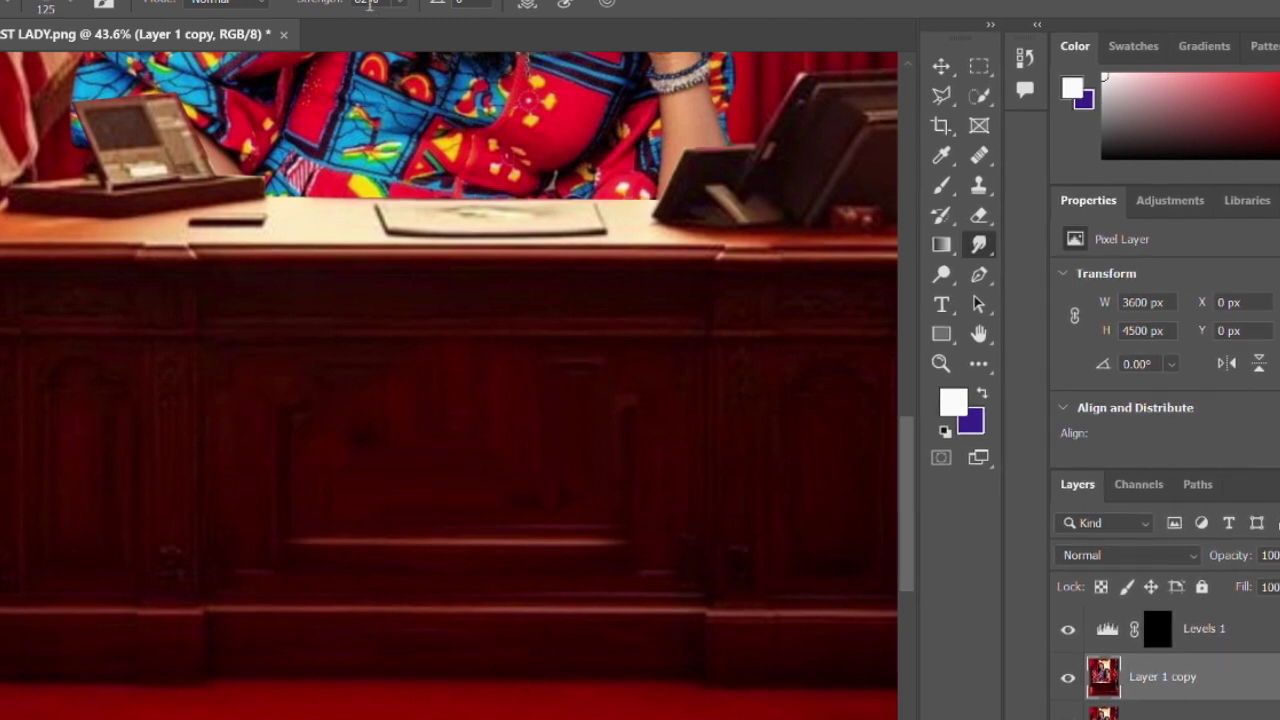
left_click_drag(330, 10, 265, 18)
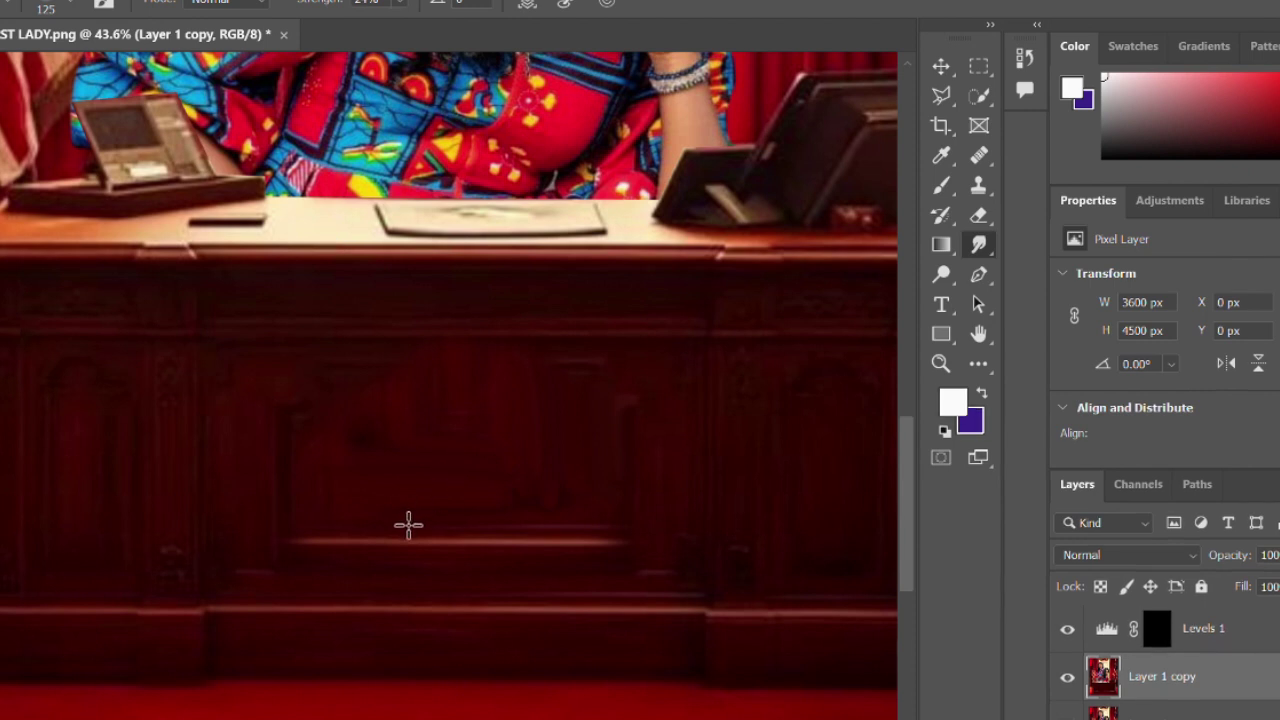
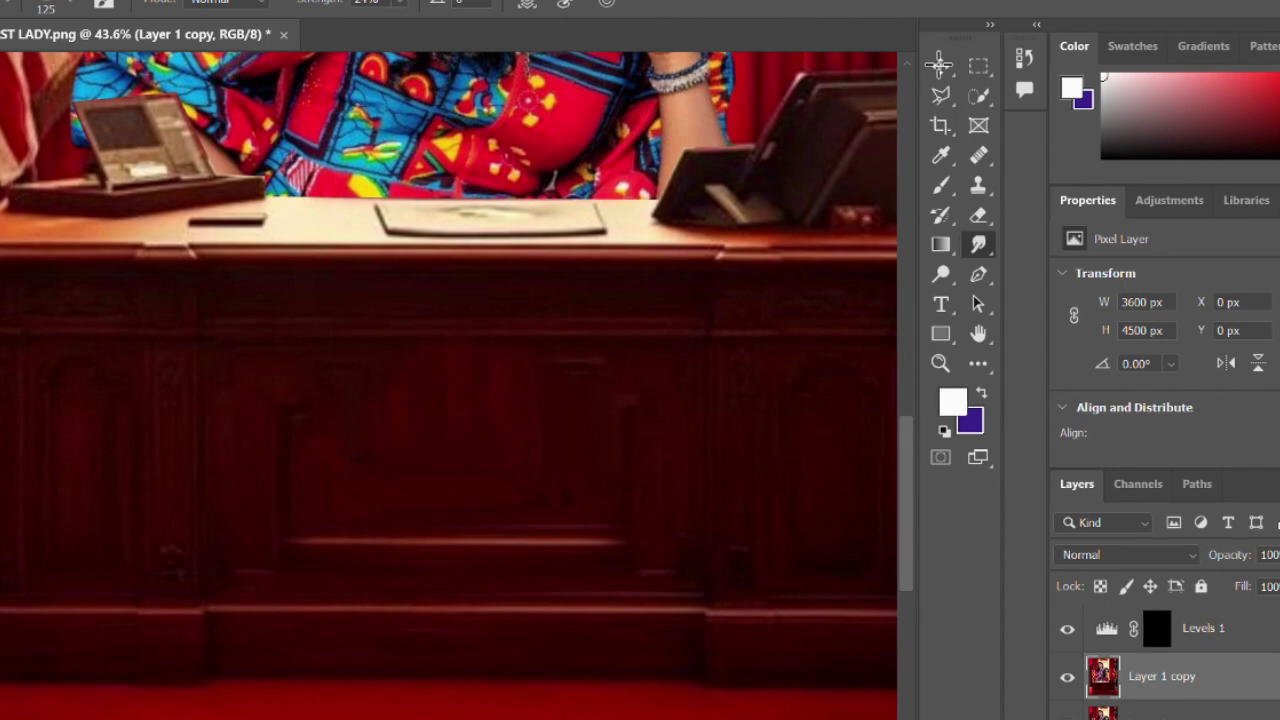
Target the black layer mask of Levels 1 and activate a 40 px Brush with white as the foreground colour
key("v")
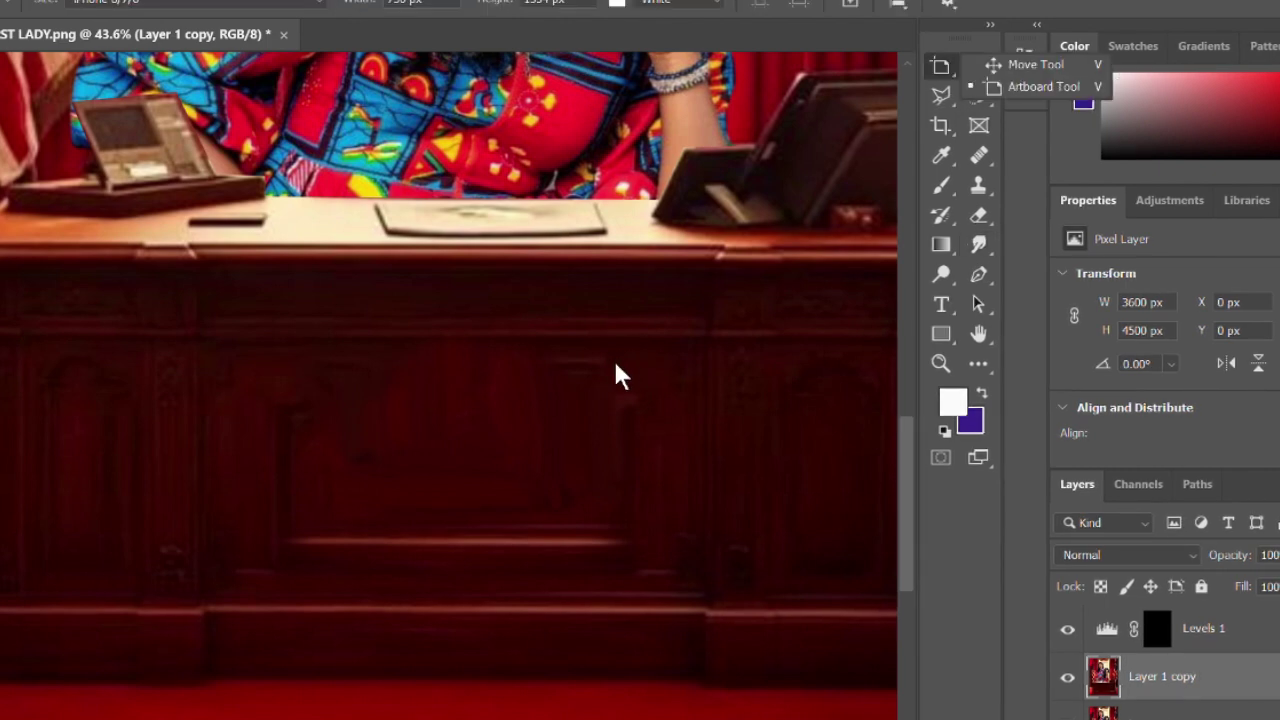
scroll(614, 371, "down", 2)
scroll(503, 452, "down", 4)
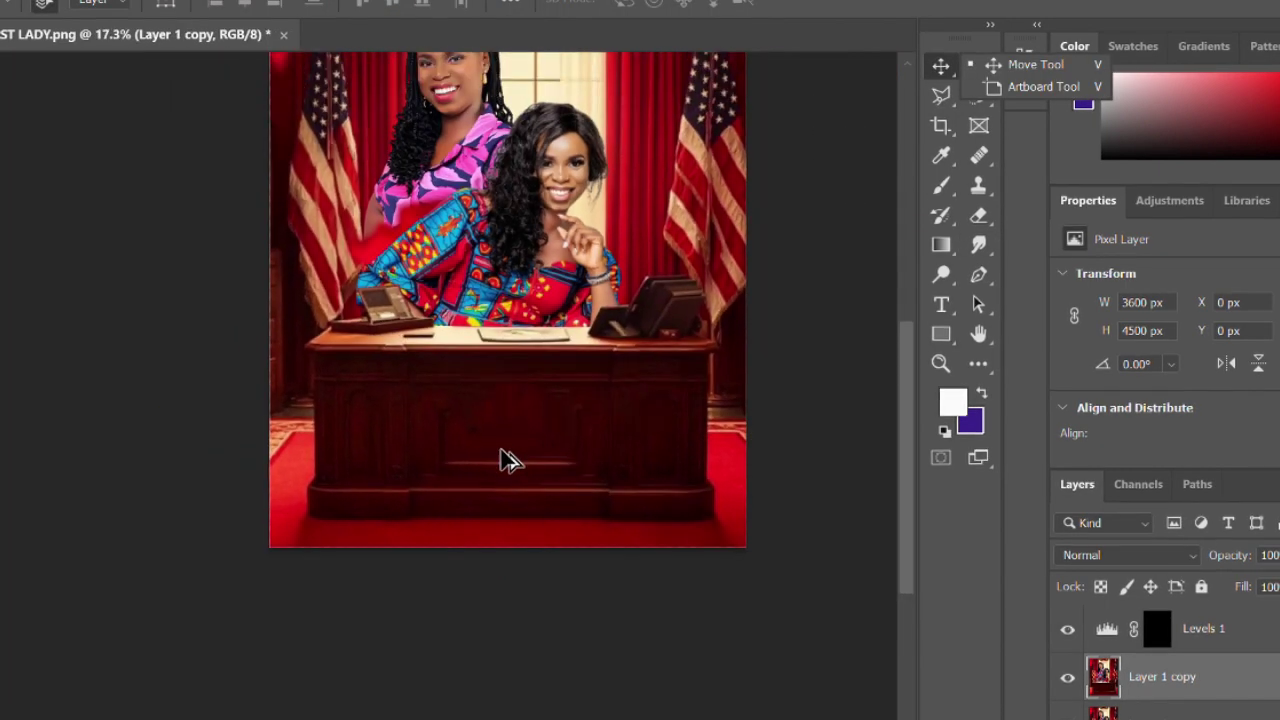
scroll(512, 356, "up", 3)
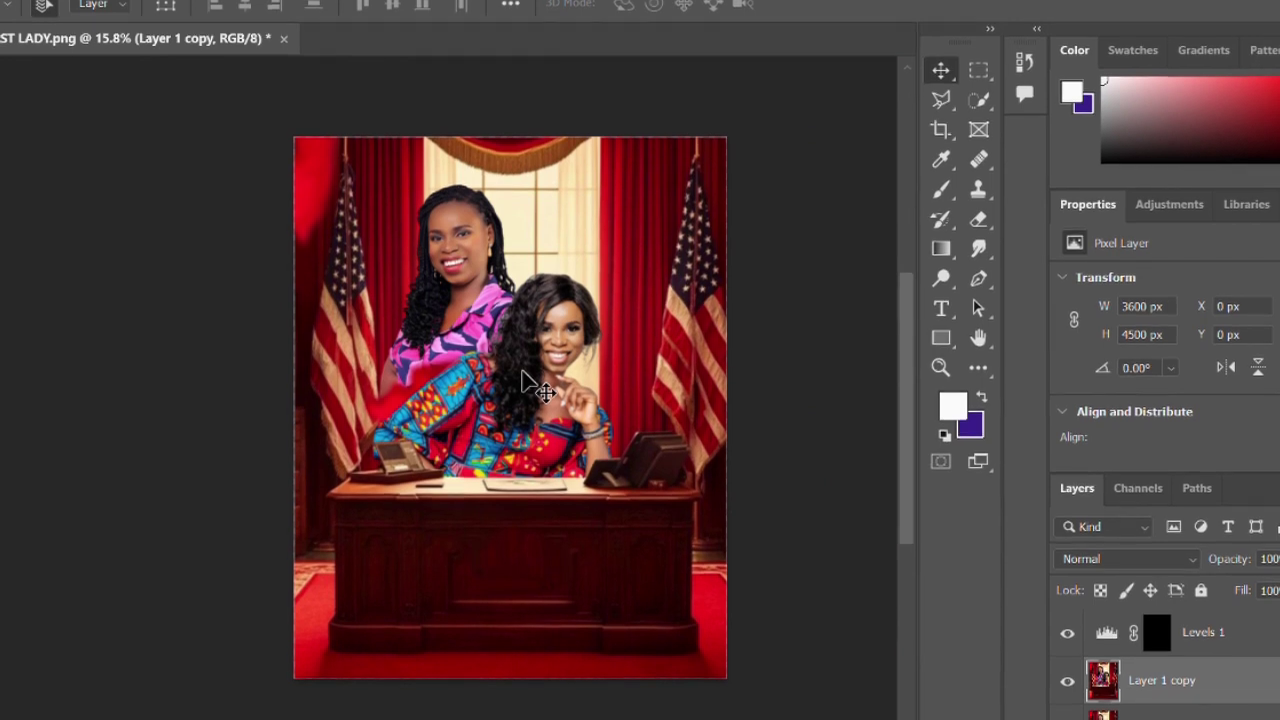
scroll(524, 352, "up", 2)
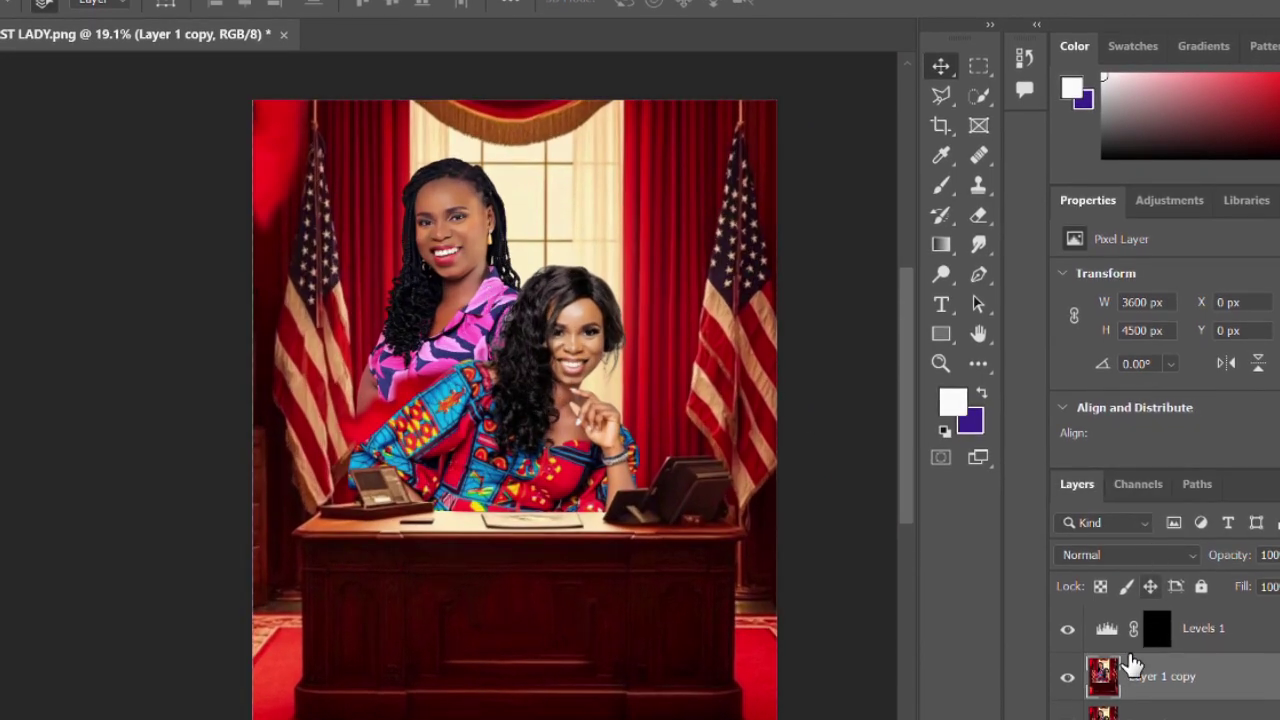
left_click(1113, 636)
left_click(1157, 634)
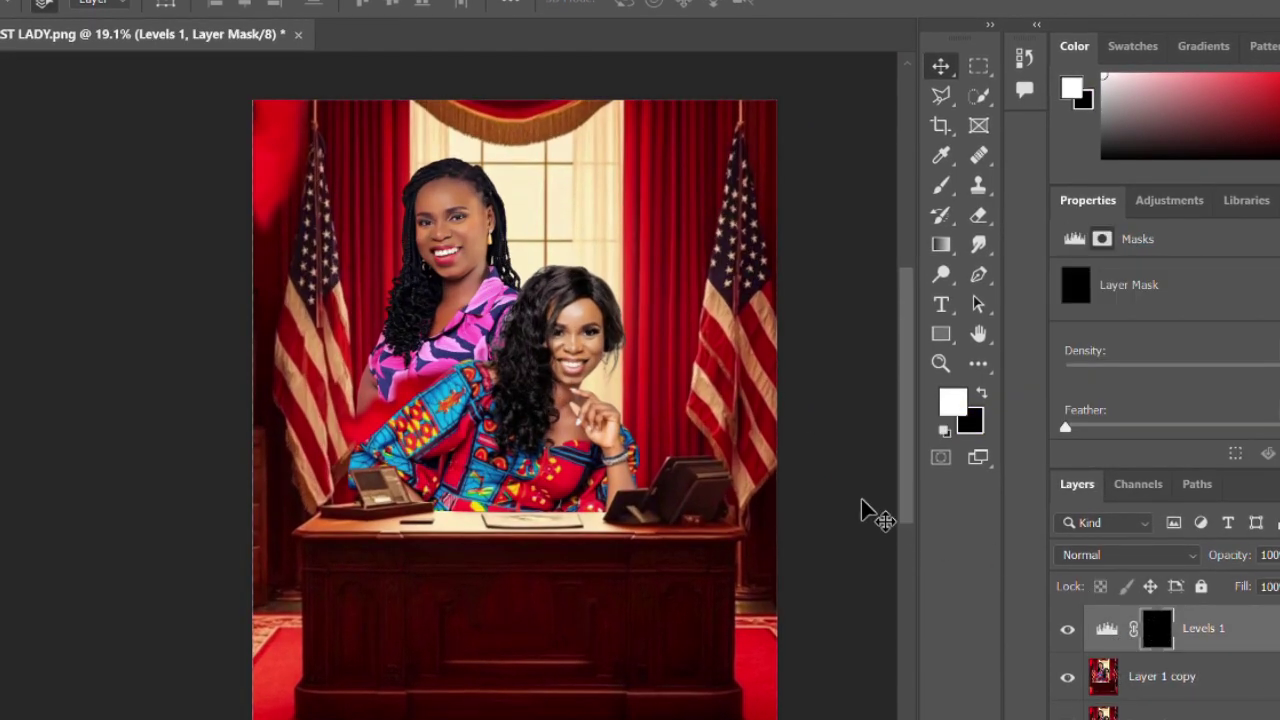
key("b")
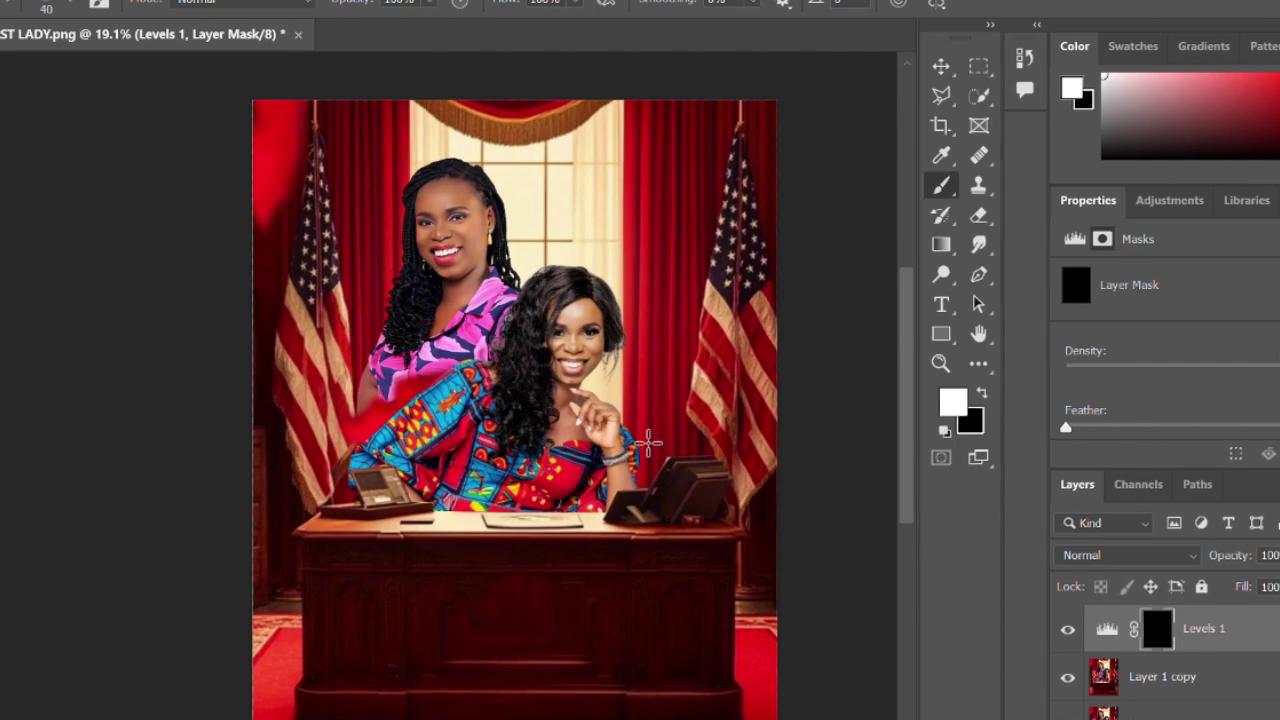
Set the Brush opacity to 41% for painting around the two women on the Levels 1 mask
scroll(484, 410, "up", 3)
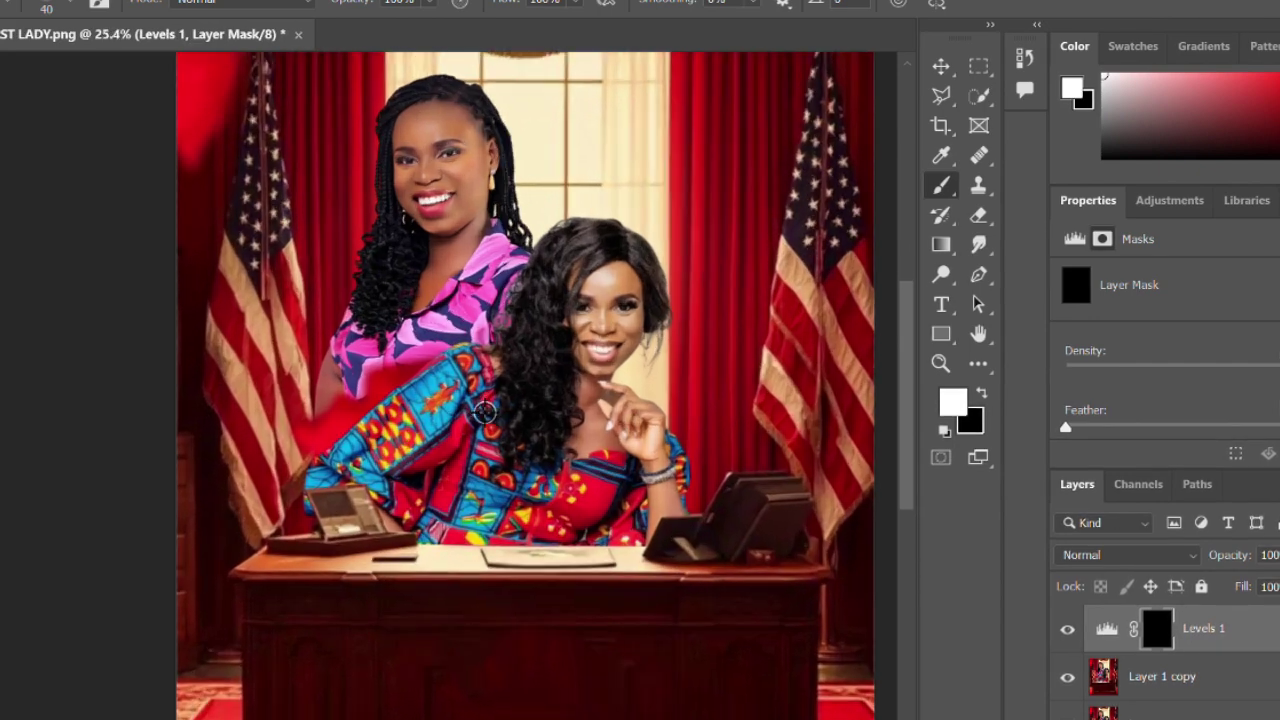
scroll(484, 410, "up", 1)
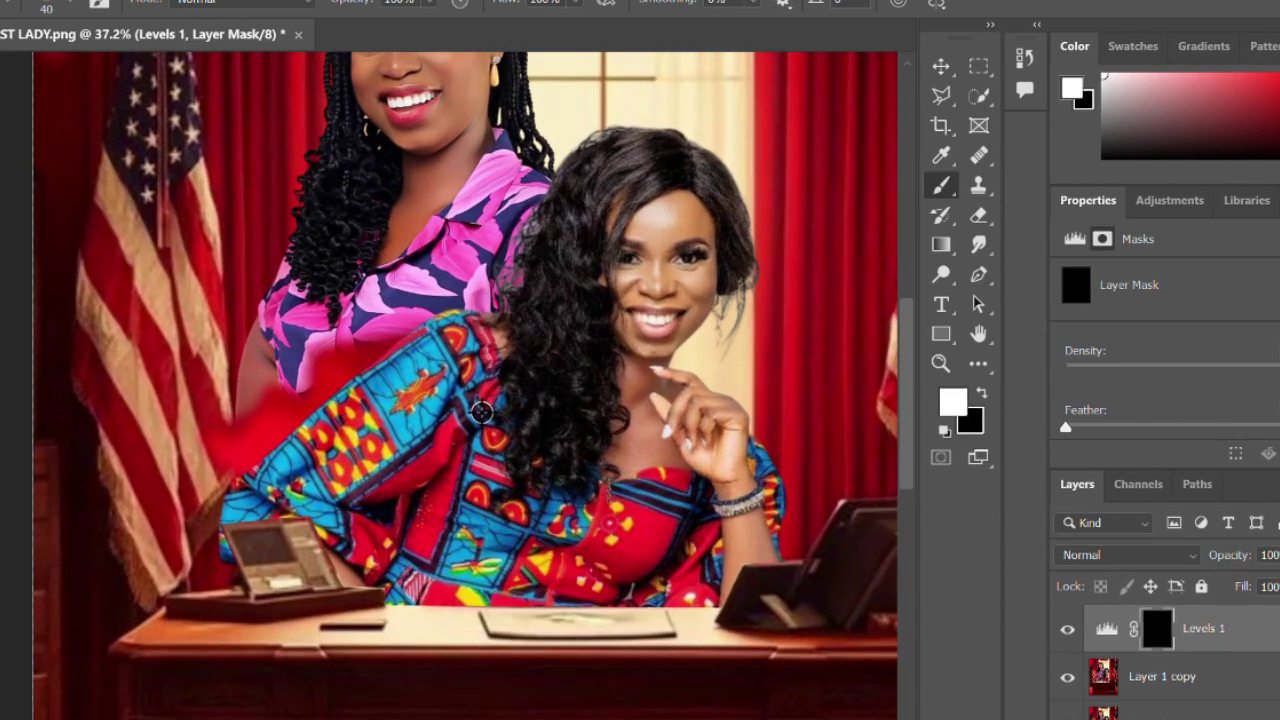
left_click_drag(503, 186, 488, 395)
left_click_drag(469, 442, 474, 379)
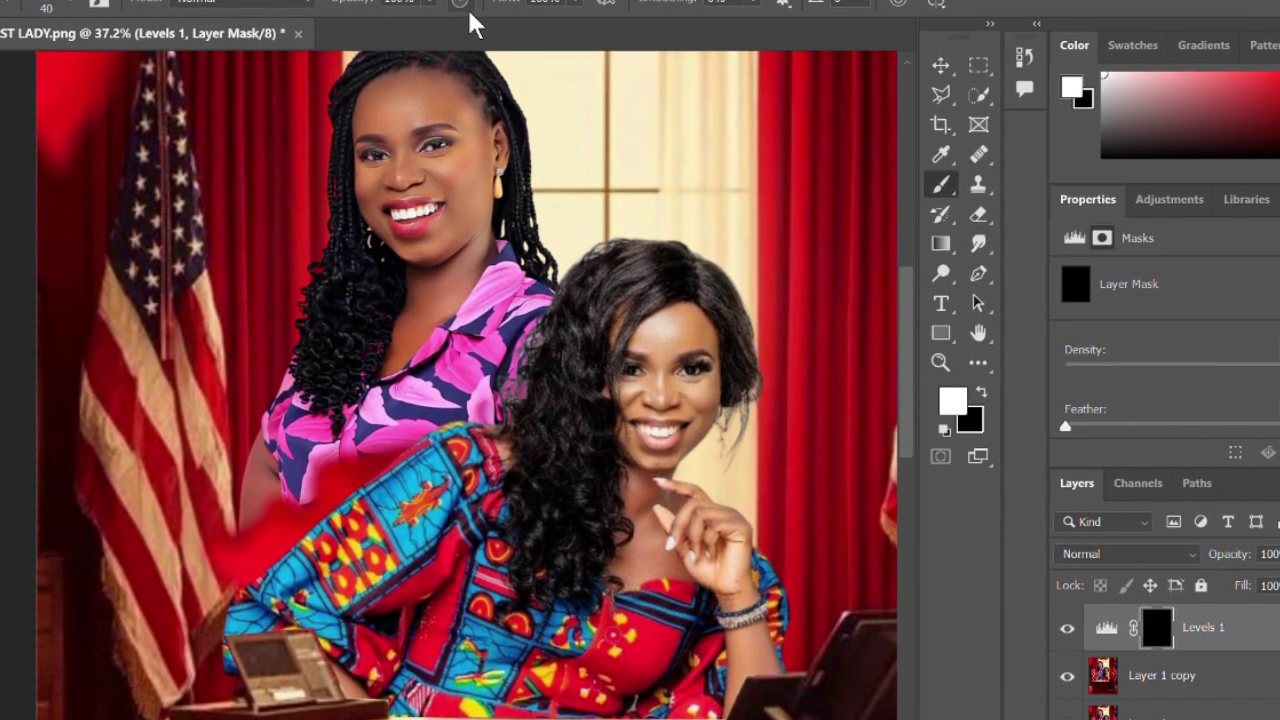
left_click_drag(360, 8, 296, 18)
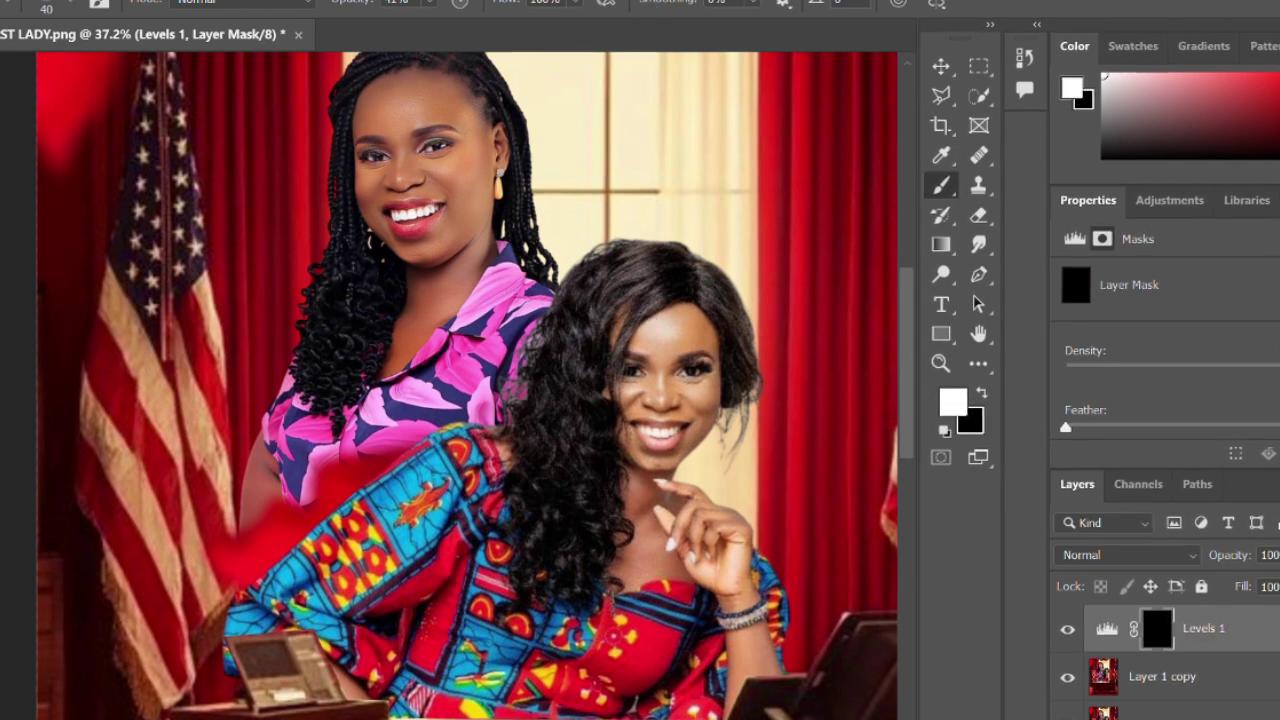
Restore the maximized image editor window to a floating one, move it fully on screen and widen it to show all brush options
mouse_move(1279, 0)
left_click(1203, 30)
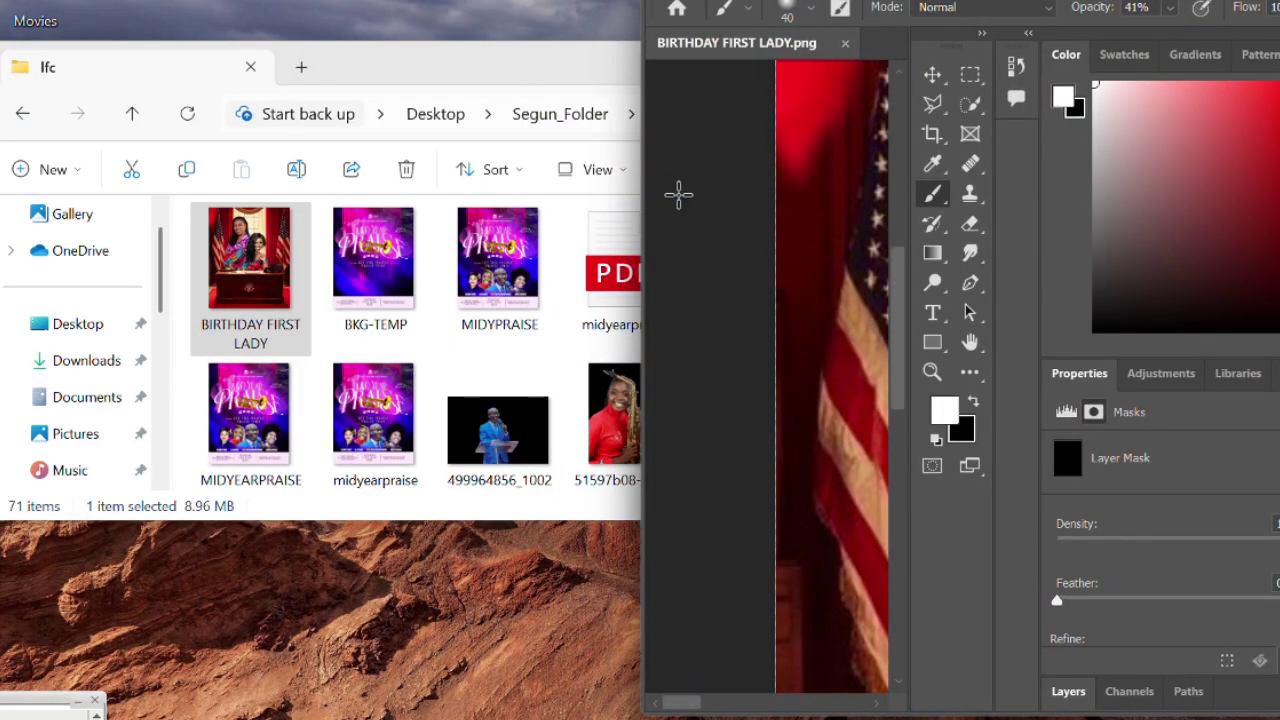
left_click_drag(626, 202, 540, 210)
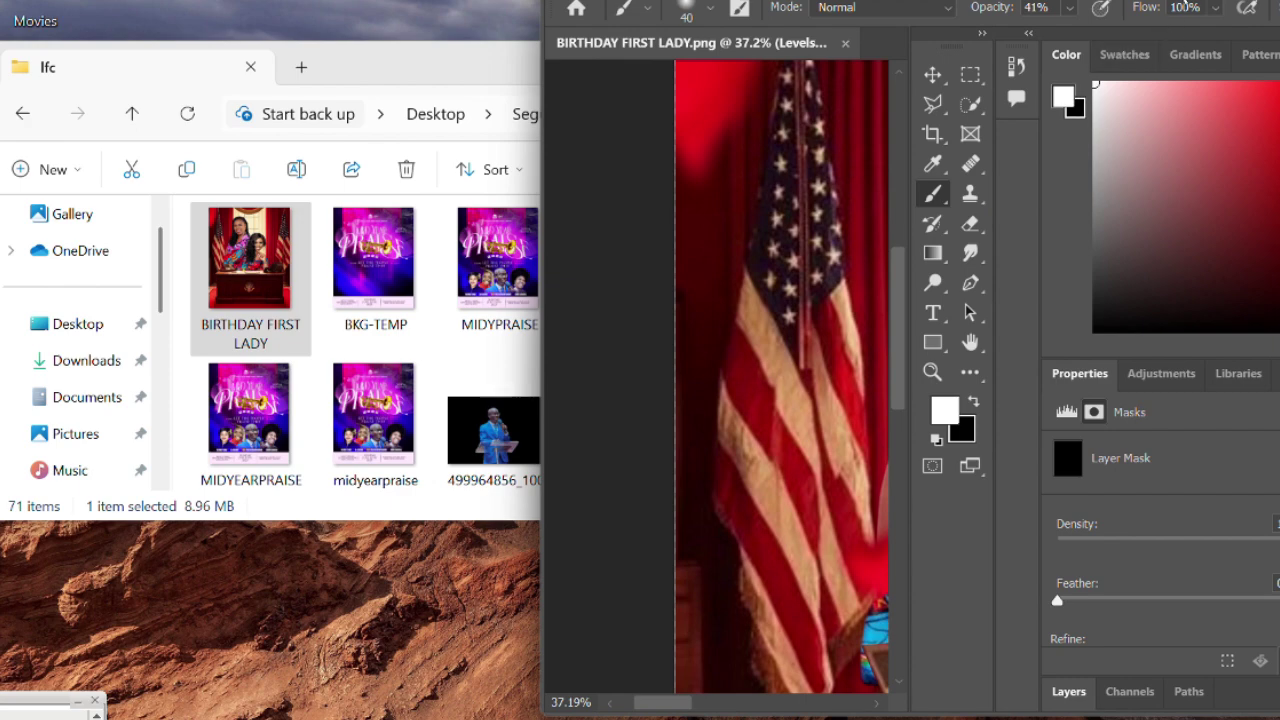
left_click_drag(1110, 3, 1018, 55)
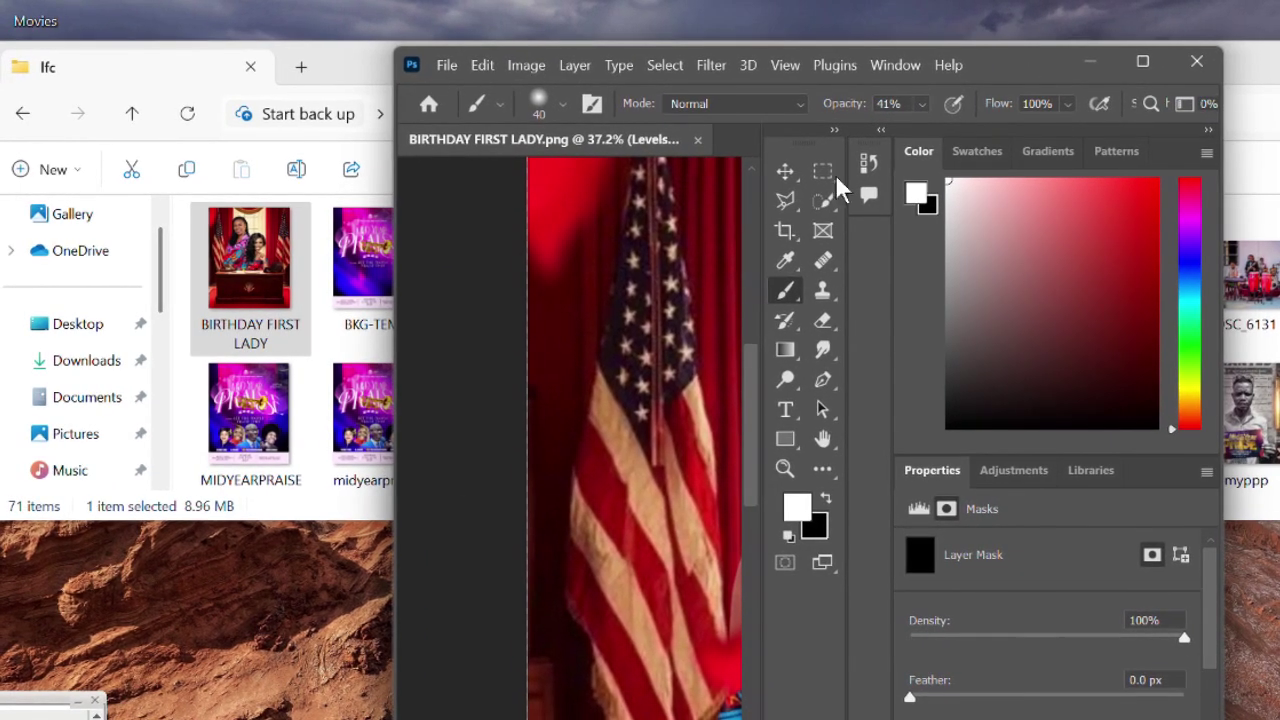
left_click_drag(395, 349, 63, 347)
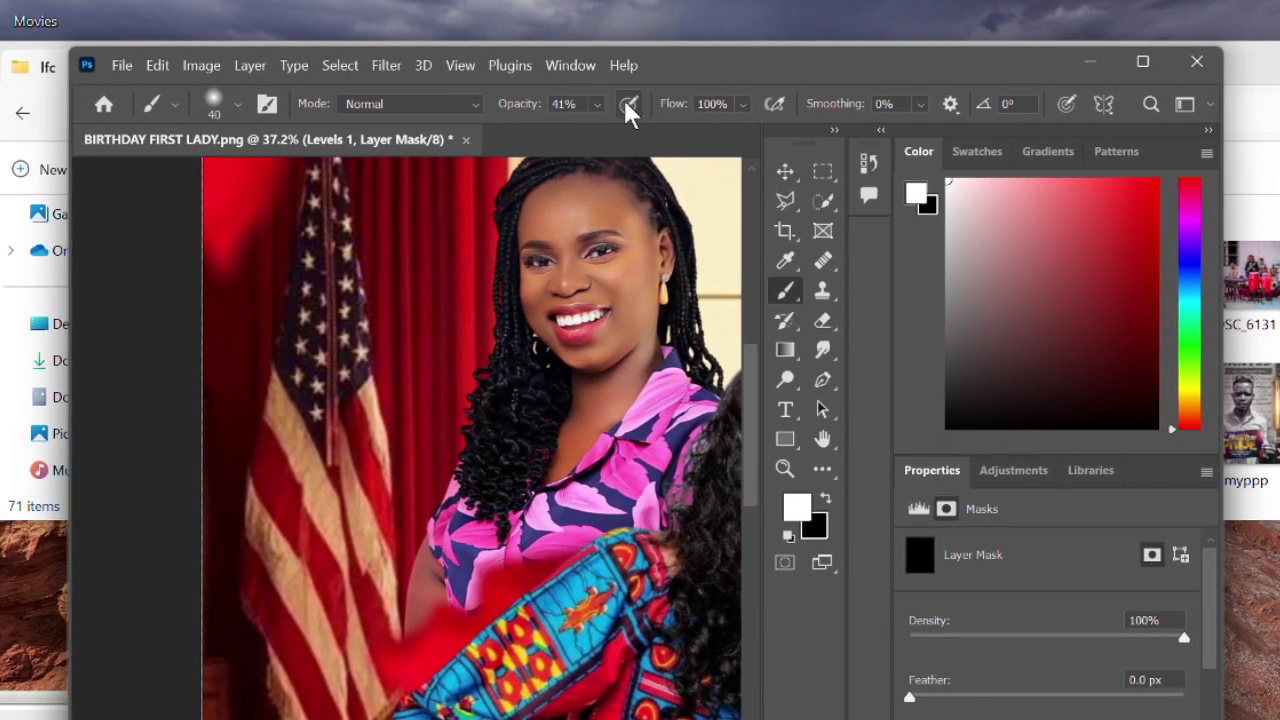
Set the Brush flow to 53%, maximize the editor window and show the Layers panel
left_click_drag(674, 108, 636, 113)
left_click(1141, 62)
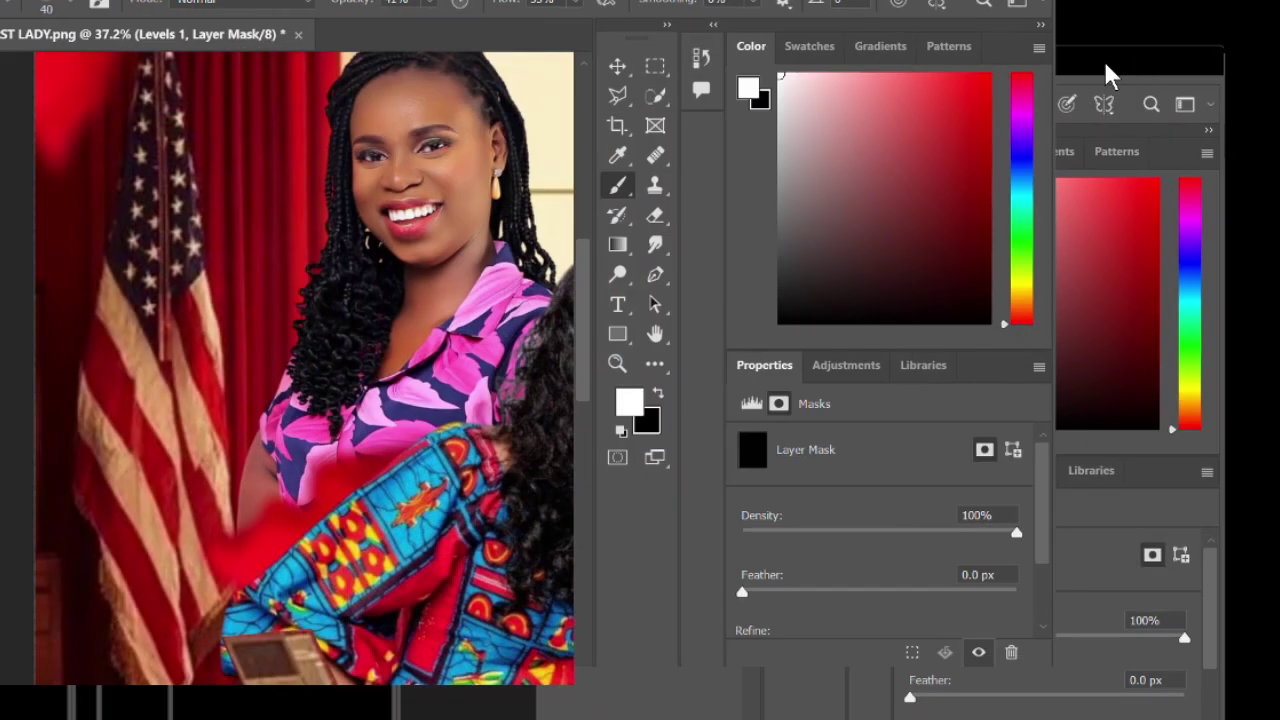
scroll(622, 393, "down", 1)
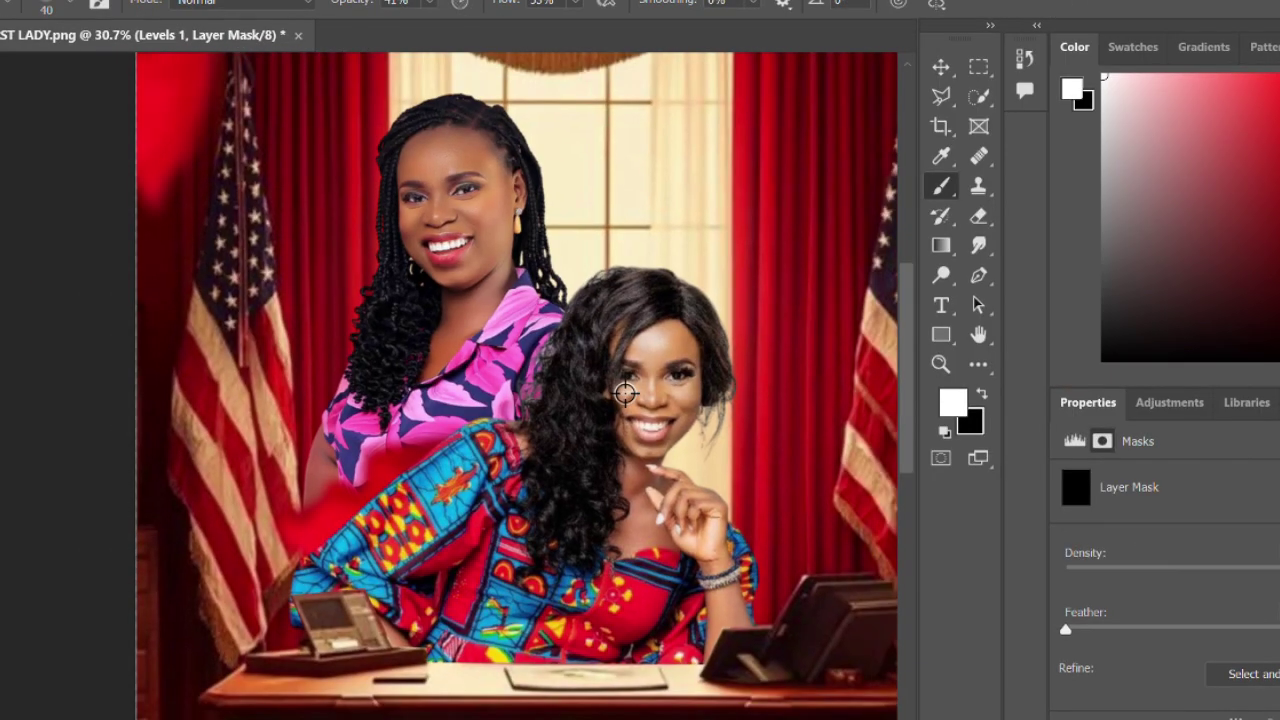
scroll(737, 458, "up", 2)
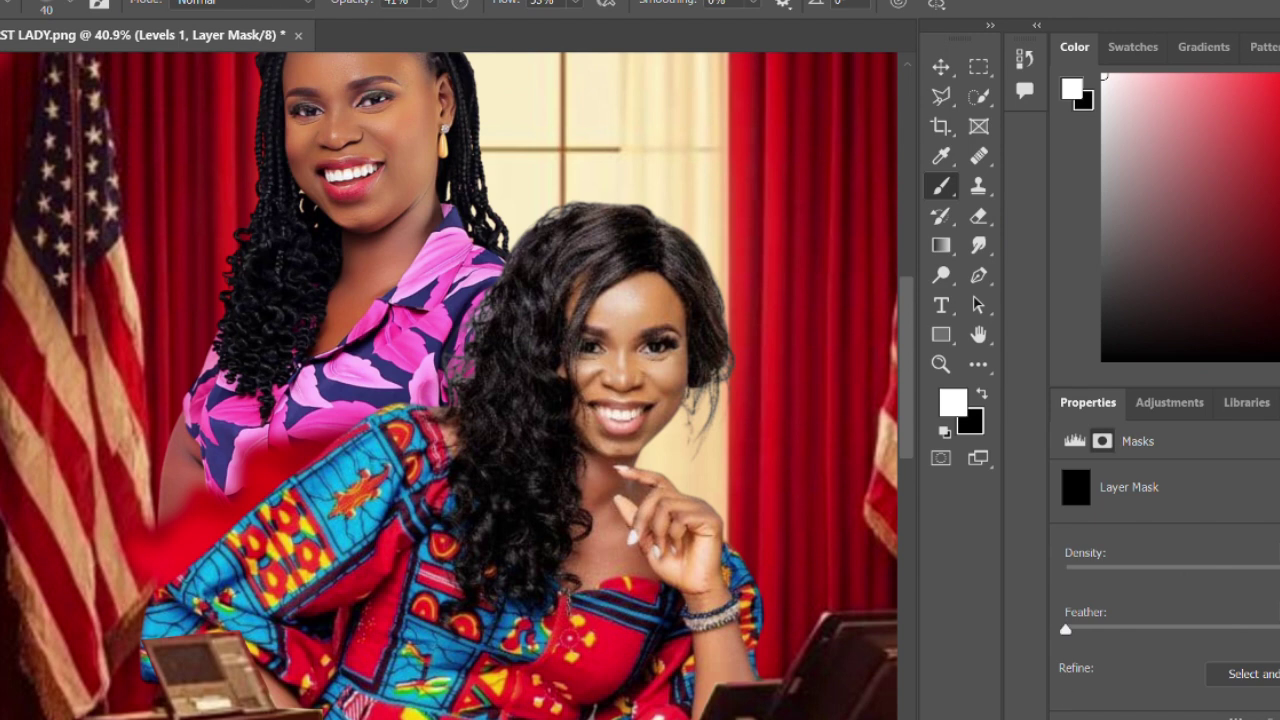
key("F7")
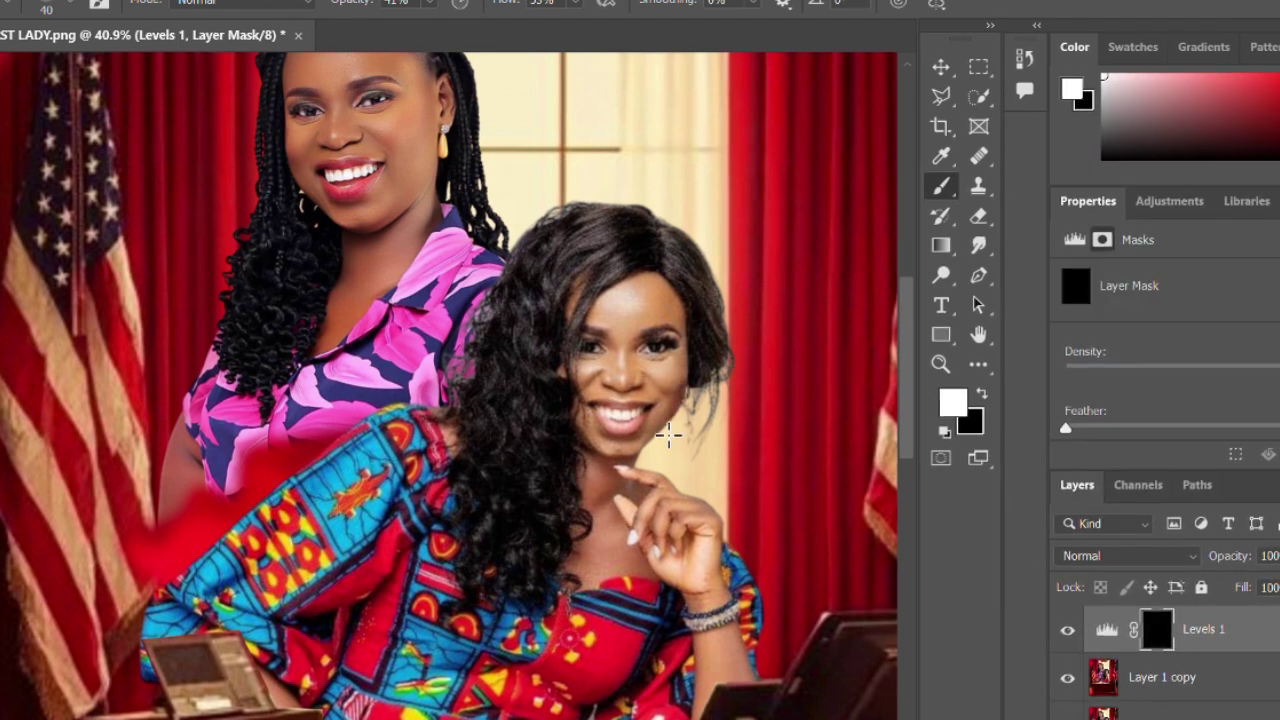
Examine the seated woman's face, the curtains, the flags and the desk up close and in the overall composition
scroll(697, 398, "up", 4)
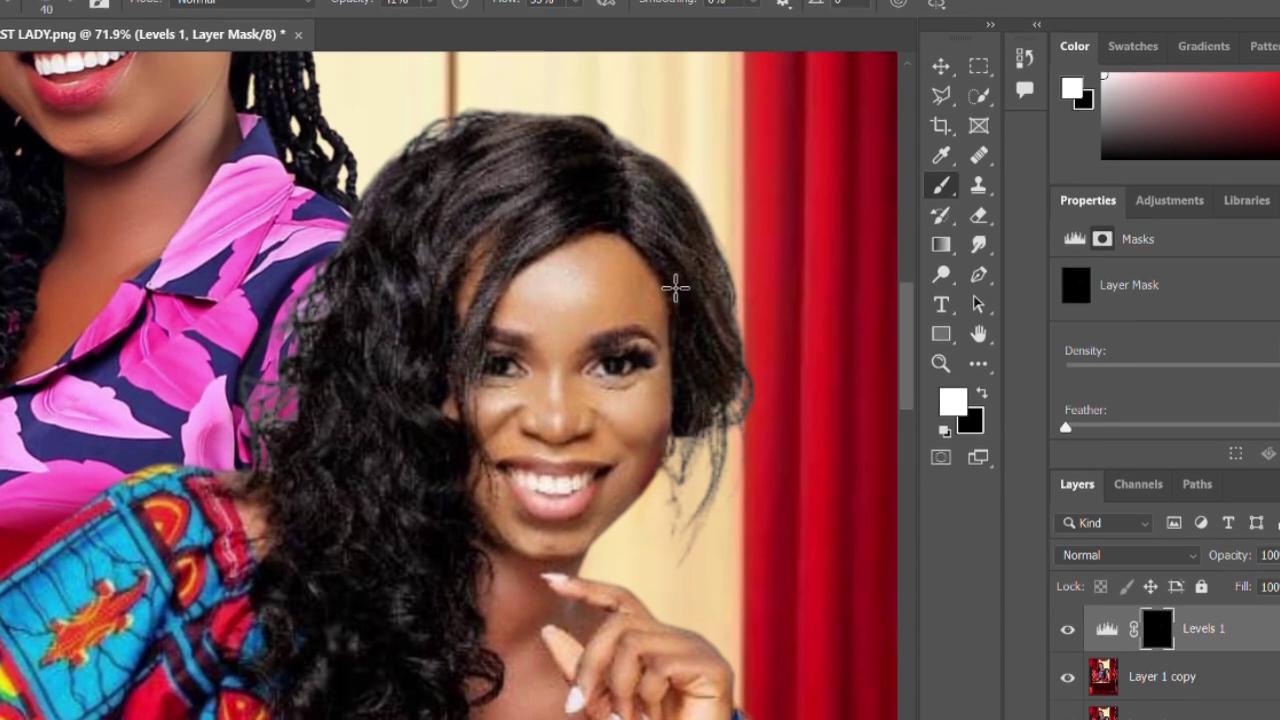
left_click_drag(666, 360, 631, 334)
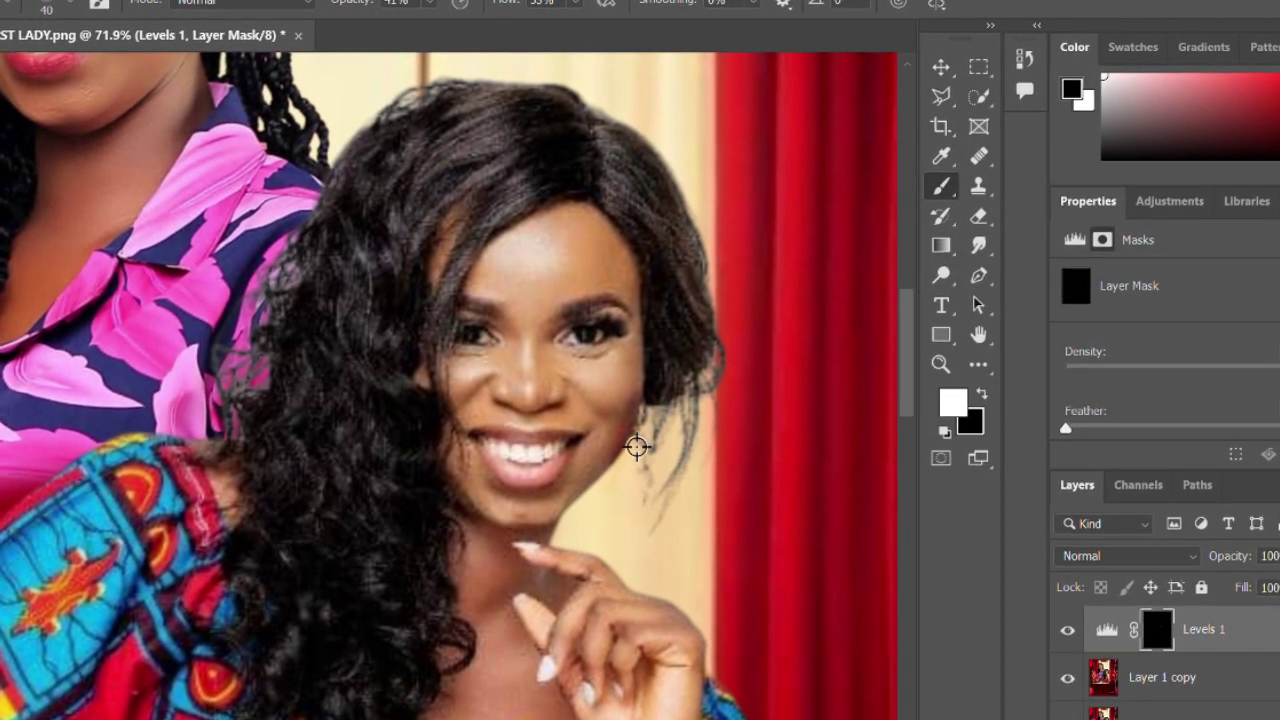
scroll(643, 486, "up", 15)
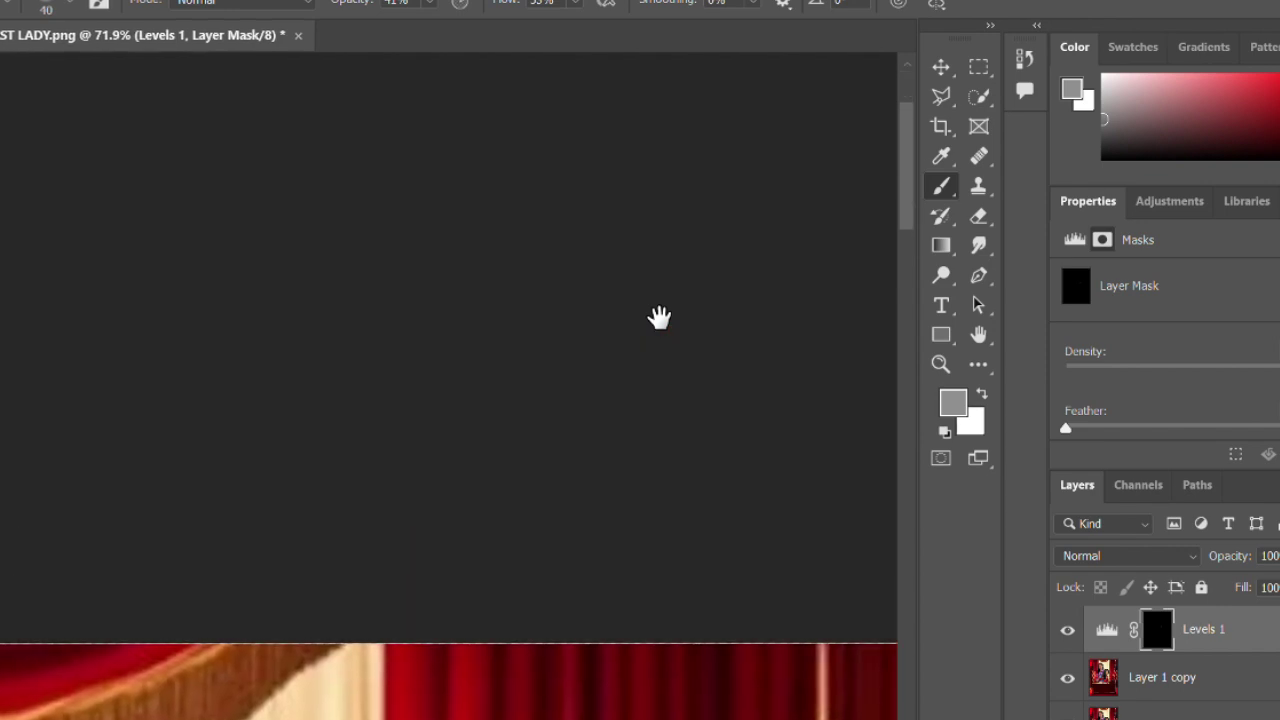
scroll(657, 314, "down", 3)
left_click_drag(591, 563, 640, 363)
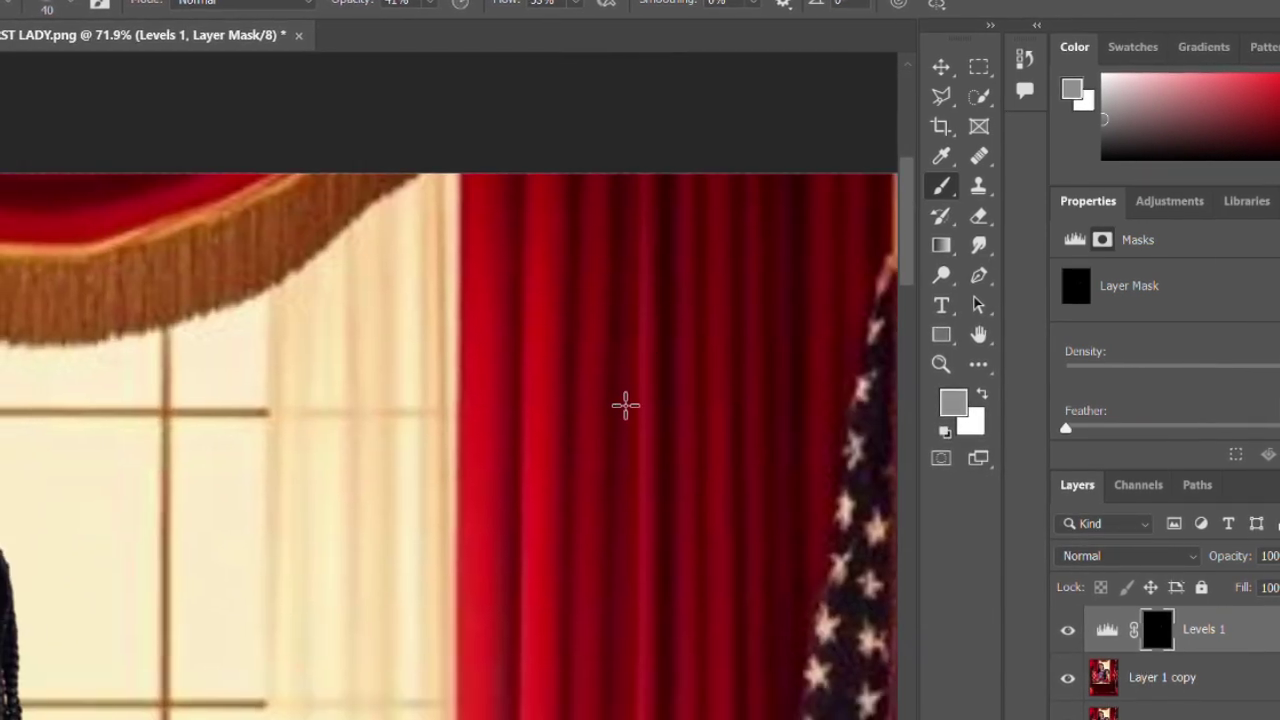
scroll(622, 410, "up", 2)
scroll(622, 410, "down", 8)
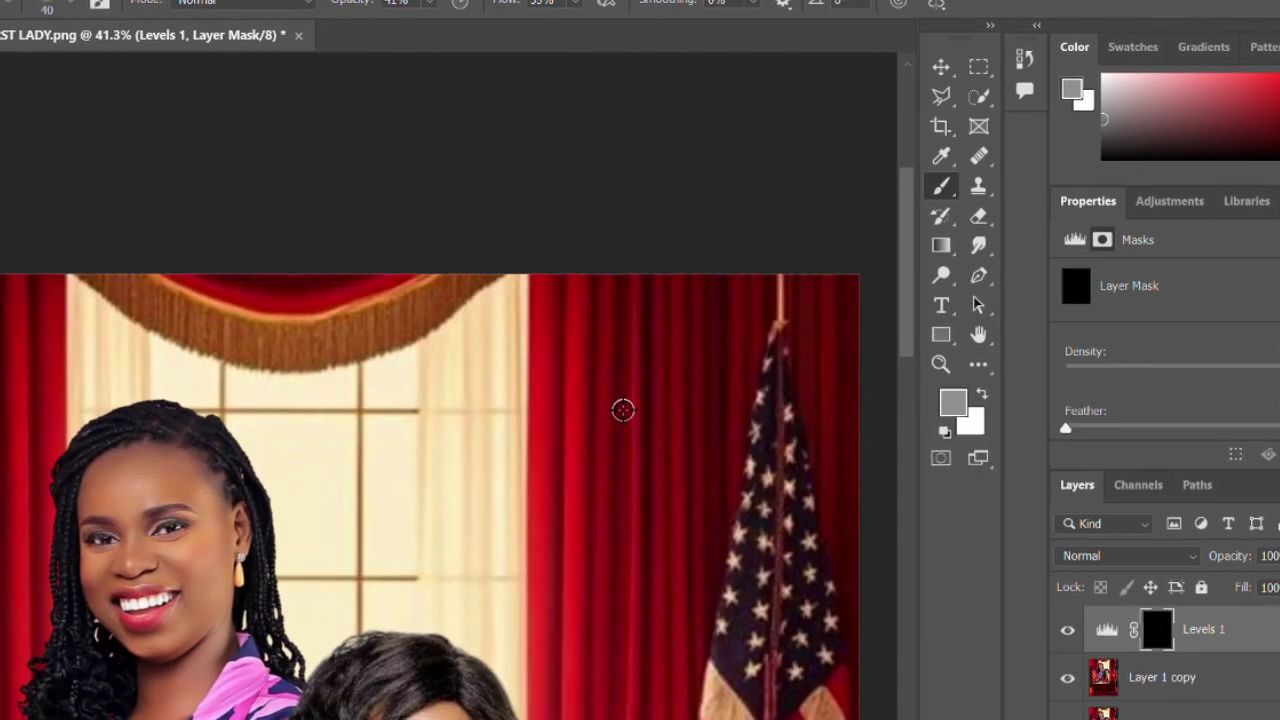
scroll(622, 414, "down", 2)
scroll(600, 425, "up", 3)
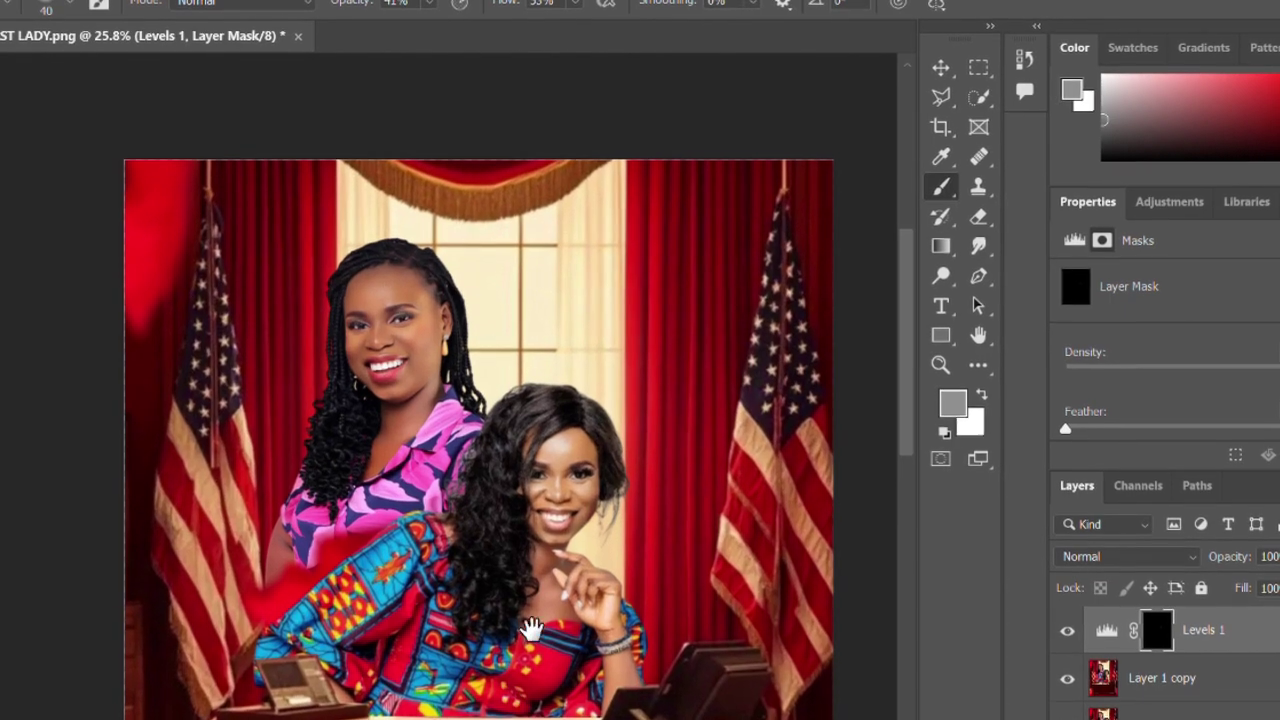
scroll(569, 443, "down", 2)
scroll(380, 590, "up", 2)
scroll(429, 449, "down", 3)
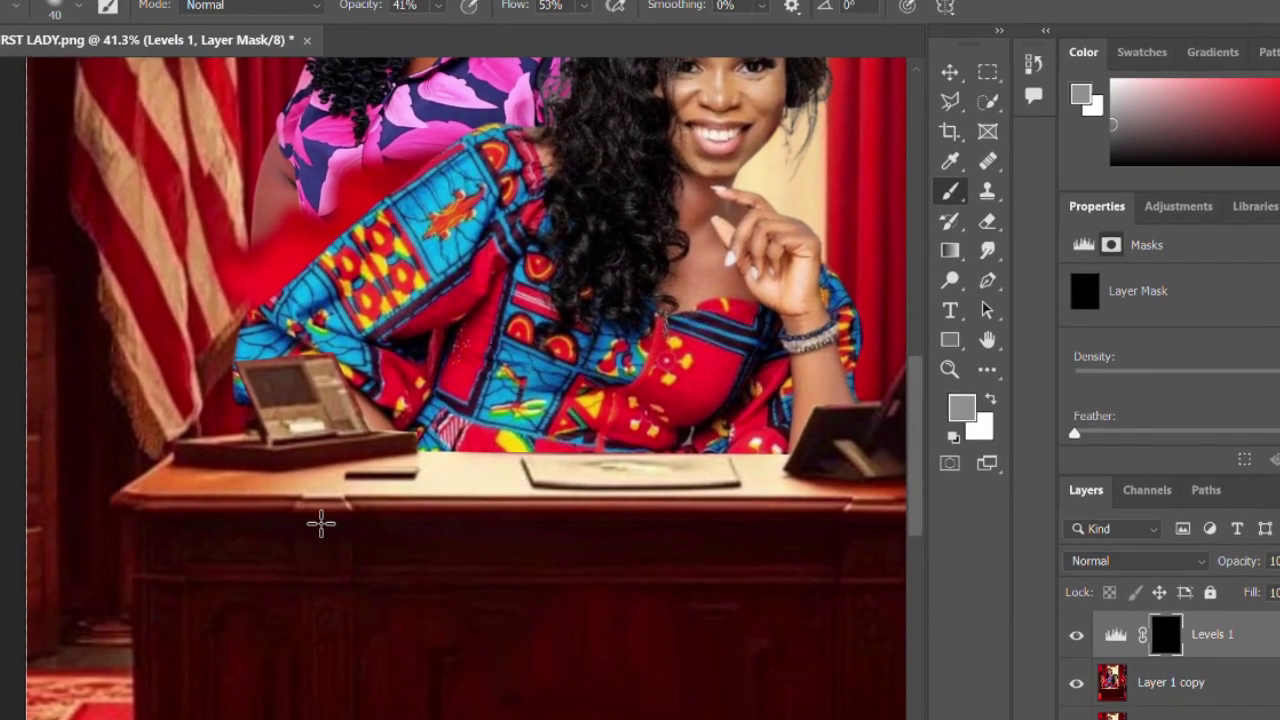
Darken the desk front by painting with grey on the Levels 1 mask, enlarging the brush in stages up to 1000 px
key("bracketright")
key("bracketright")
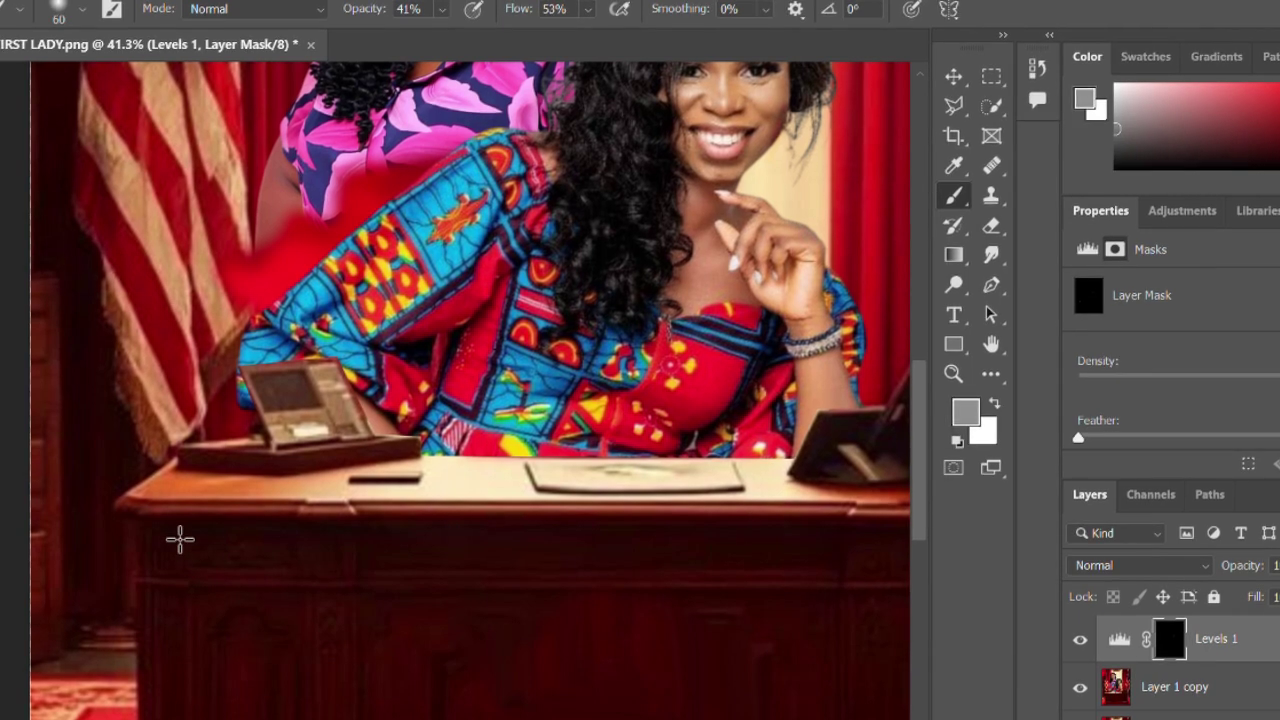
key("bracketright")
key("bracketright")
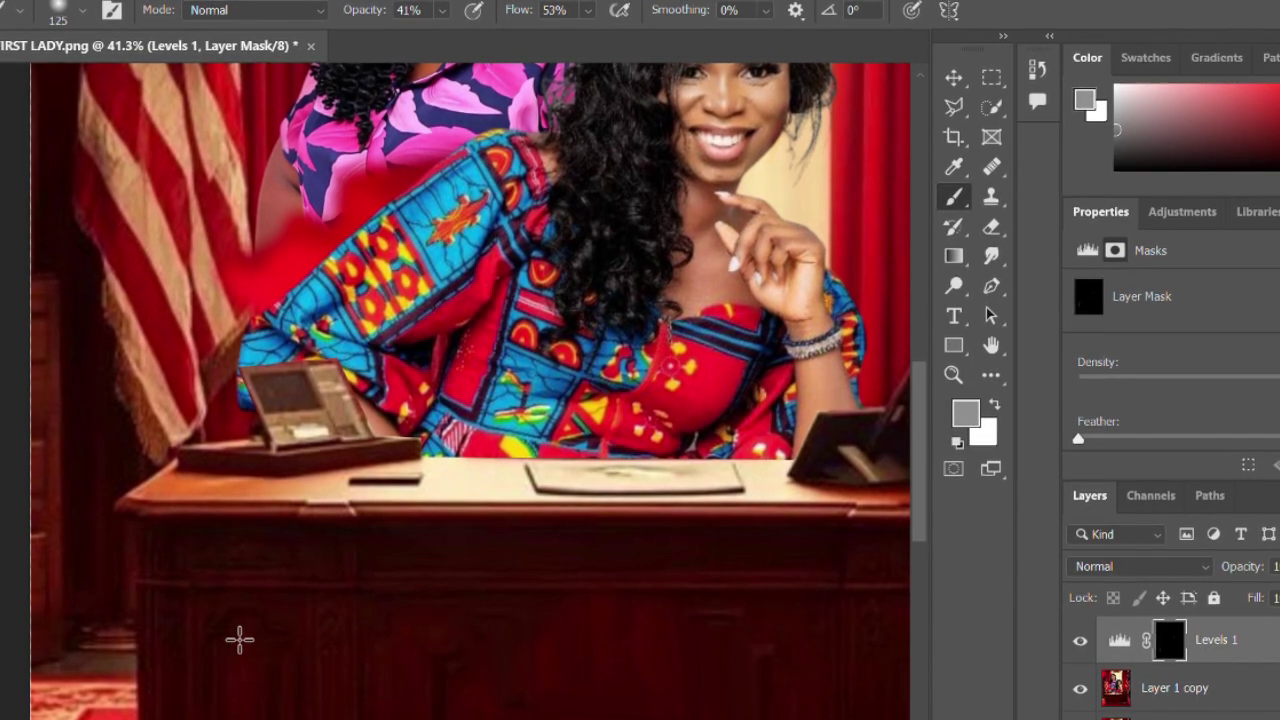
left_click_drag(423, 597, 377, 437)
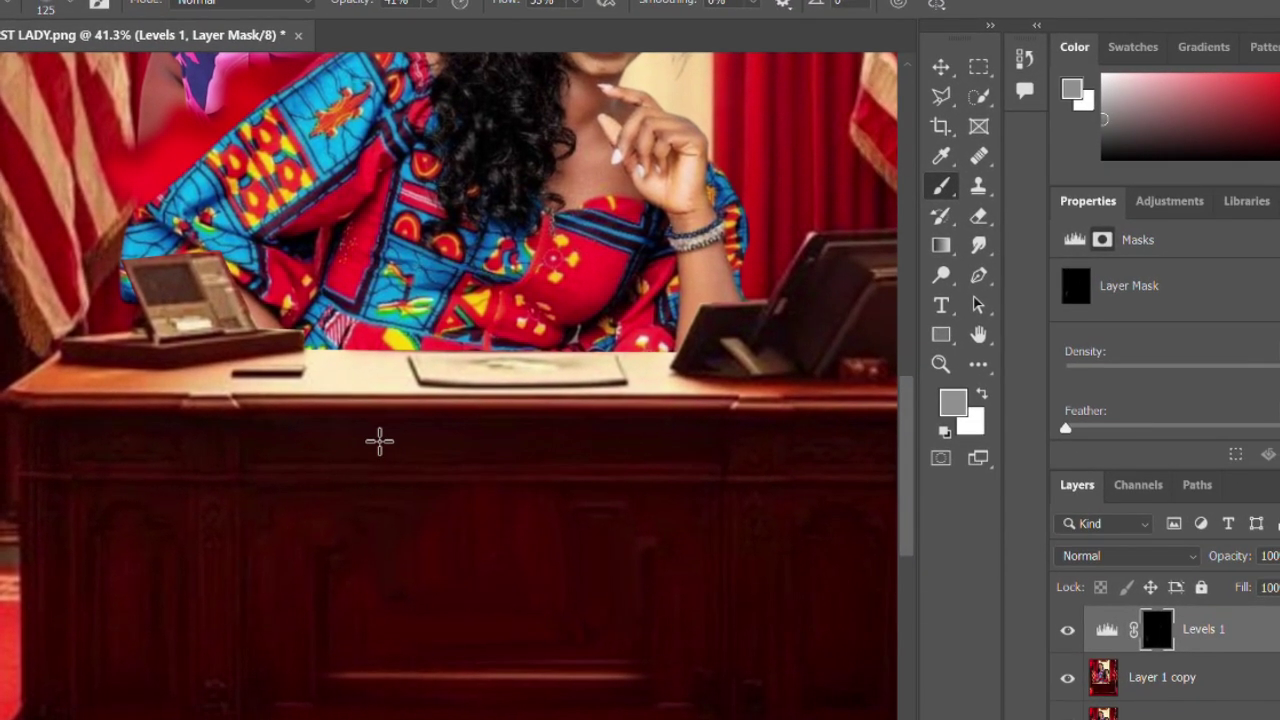
scroll(379, 441, "down", 2)
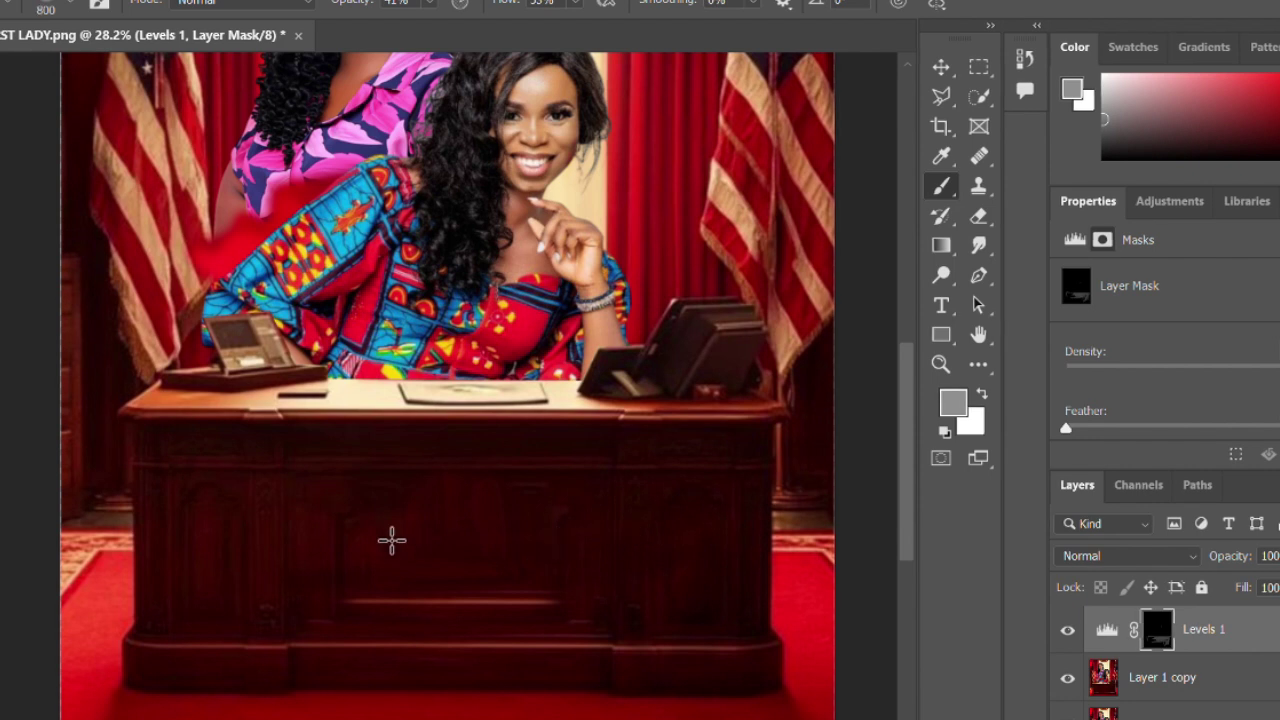
key("bracketright")
key("bracketright")
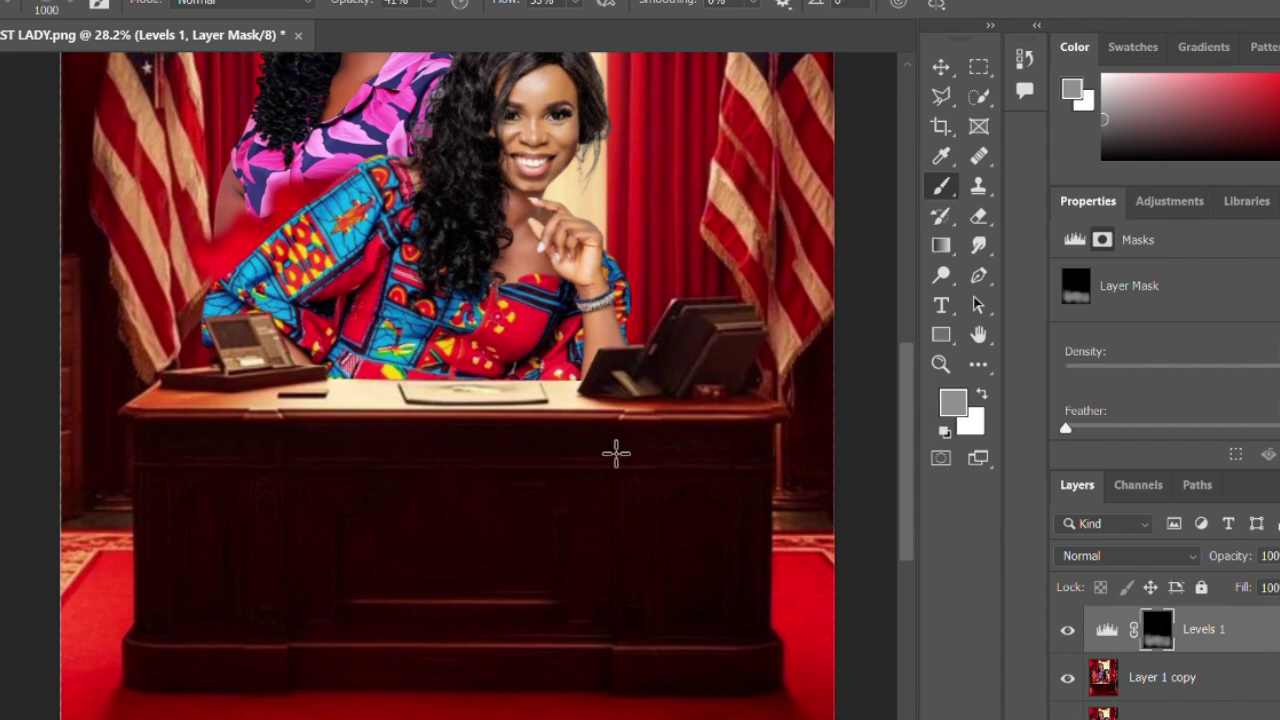
Paint shading over the seated woman's patterned dress on the Levels 1 mask with the brush reduced to 200 px
scroll(653, 454, "down", 5)
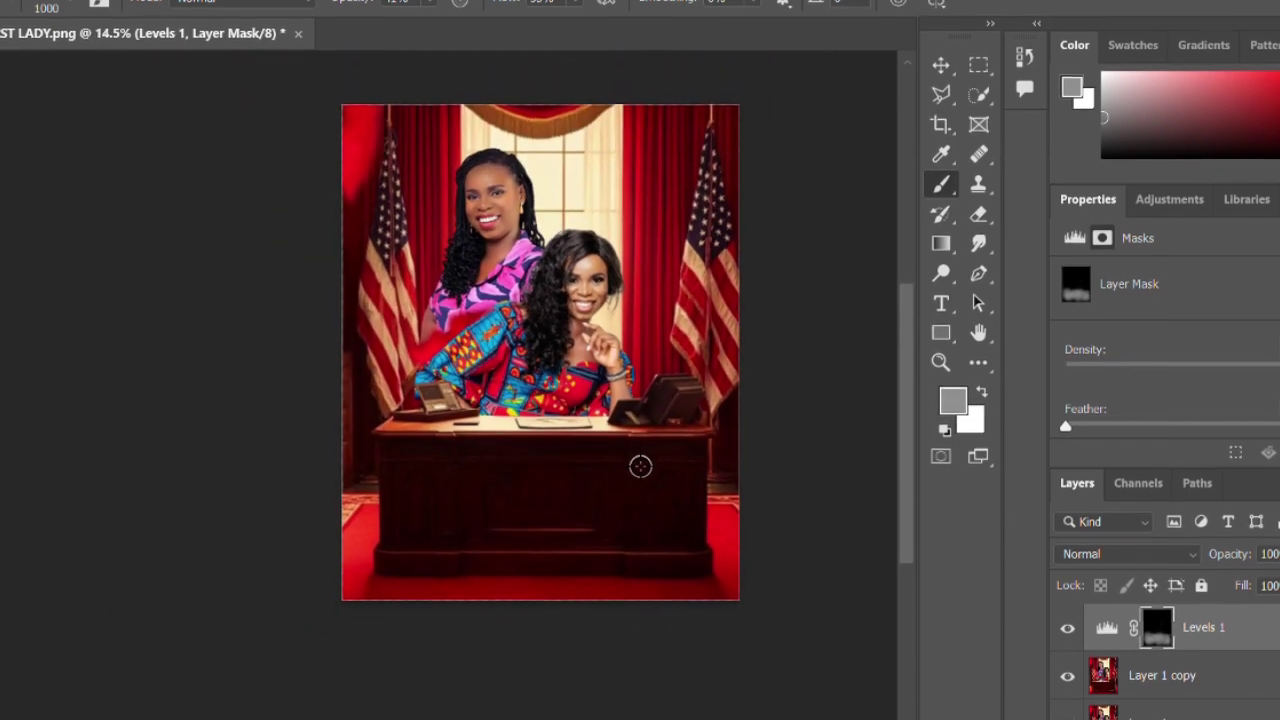
left_click_drag(658, 377, 657, 500)
scroll(657, 505, "up", 2)
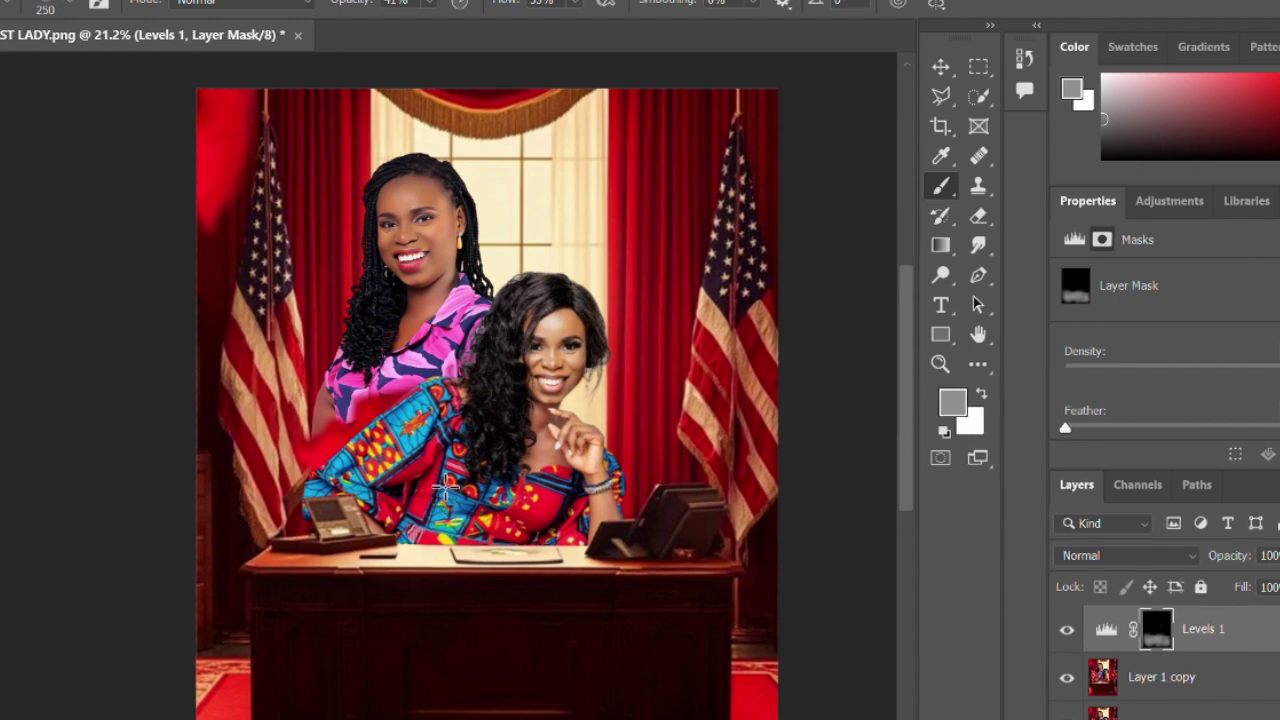
key("bracketleft")
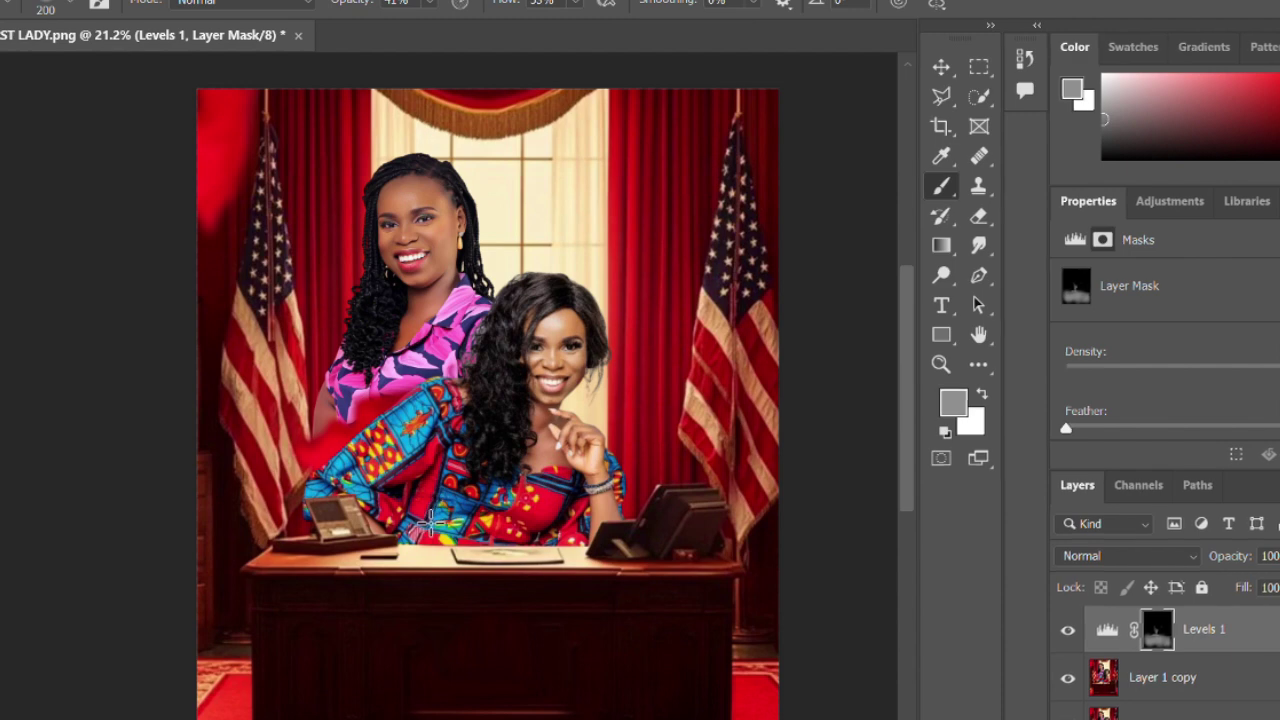
Toggle the visibility of Levels 1 to compare the desk and dress with and without the shading
left_click(1066, 634)
left_click(1066, 634)
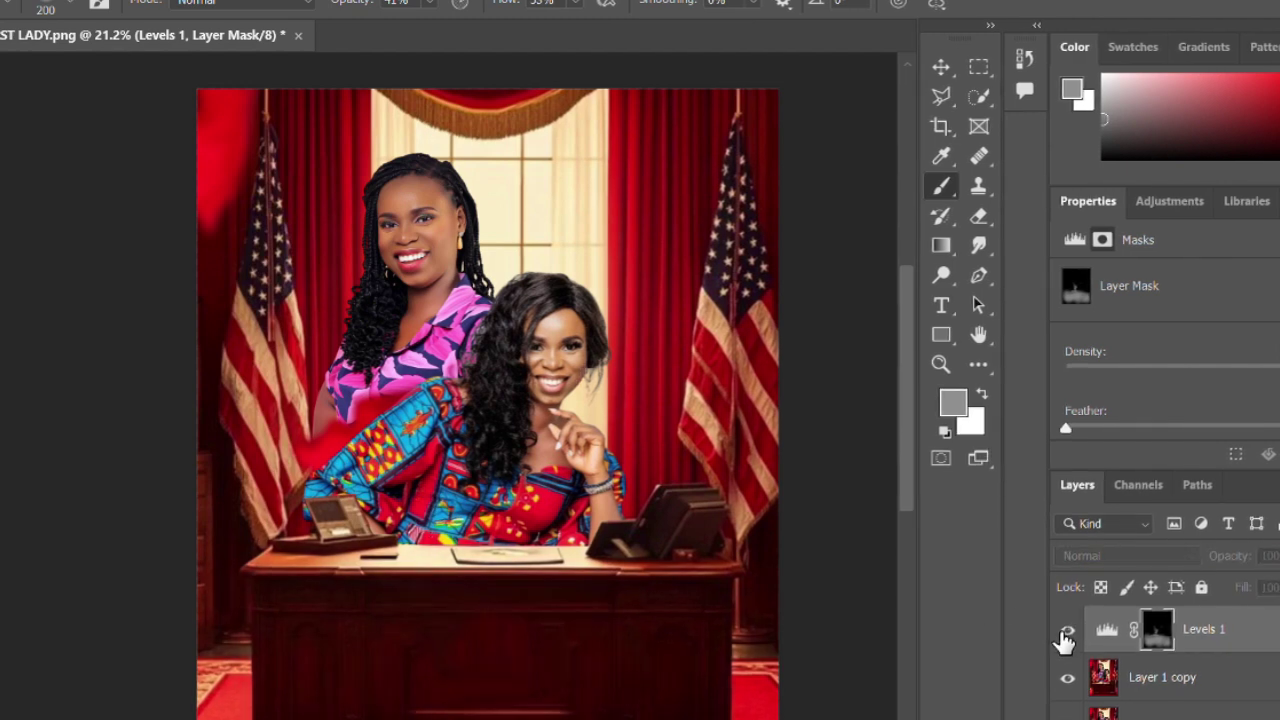
left_click(1066, 634)
left_click(1066, 634)
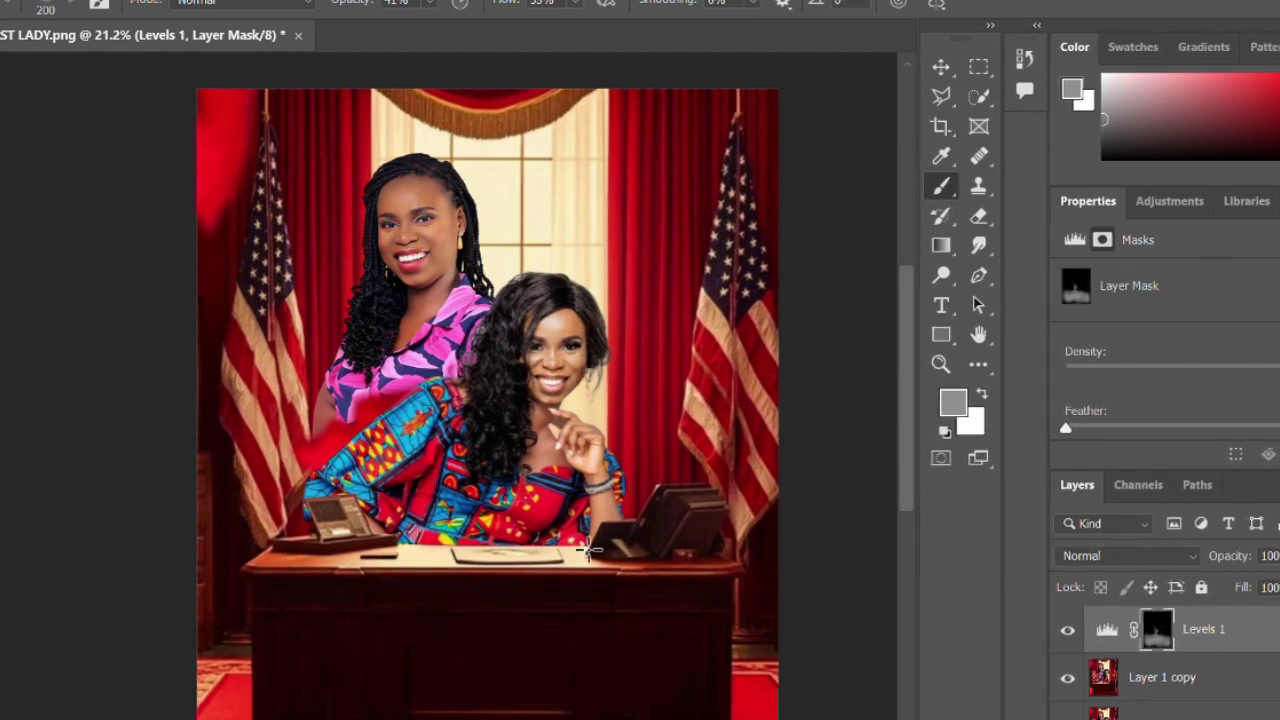
Shade both women's hair, skin and clothing on the Levels 1 mask with the 200 px brush, raising its opacity to 75%
scroll(590, 550, "up", 2)
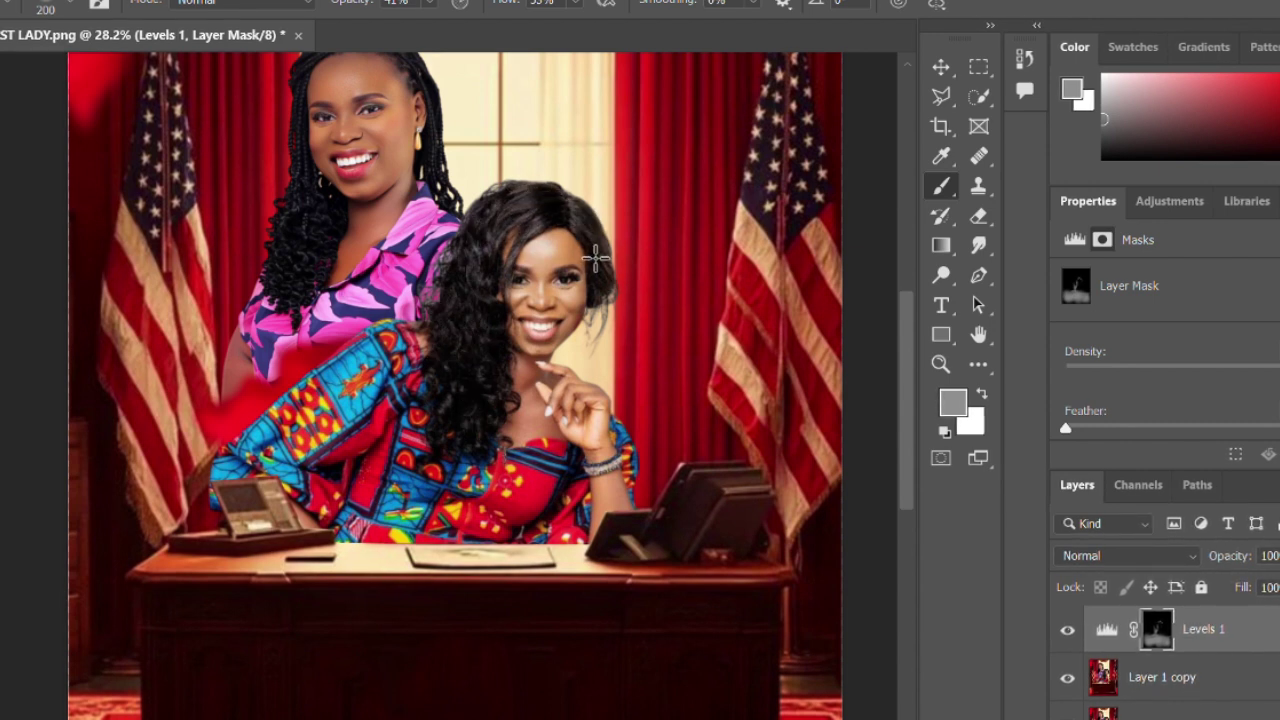
left_click_drag(604, 307, 593, 331)
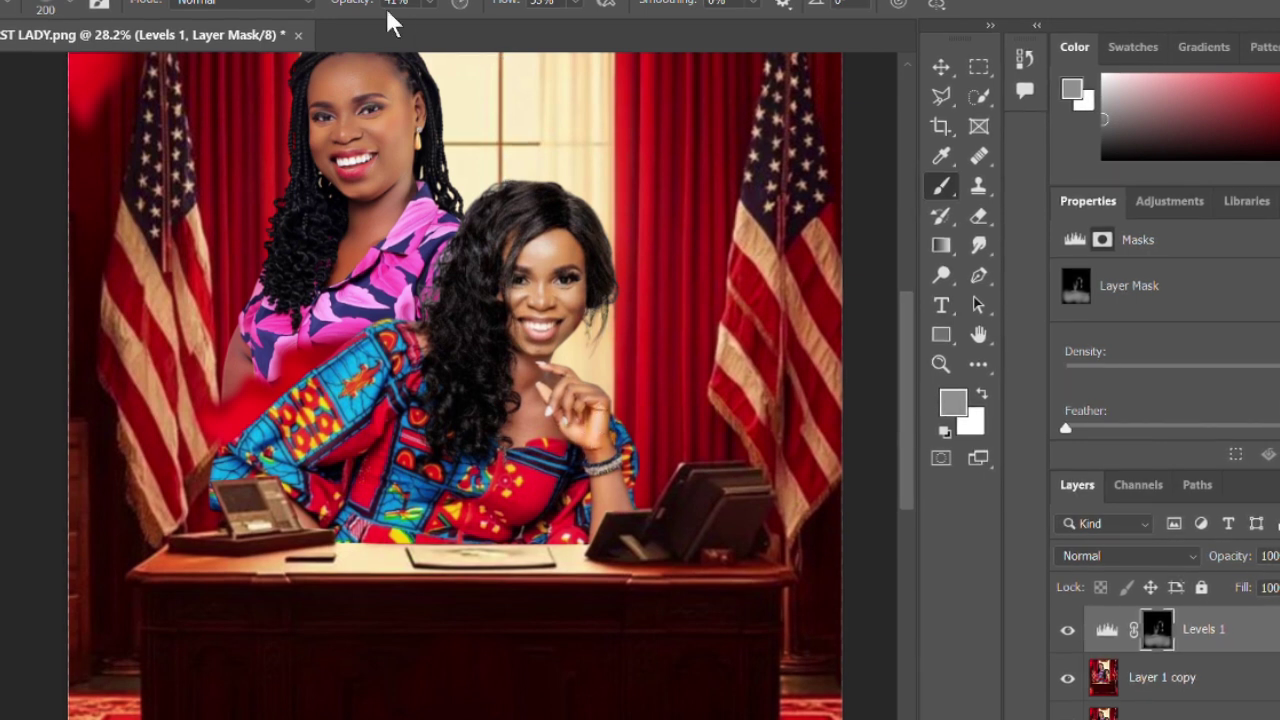
left_click_drag(345, 8, 370, 12)
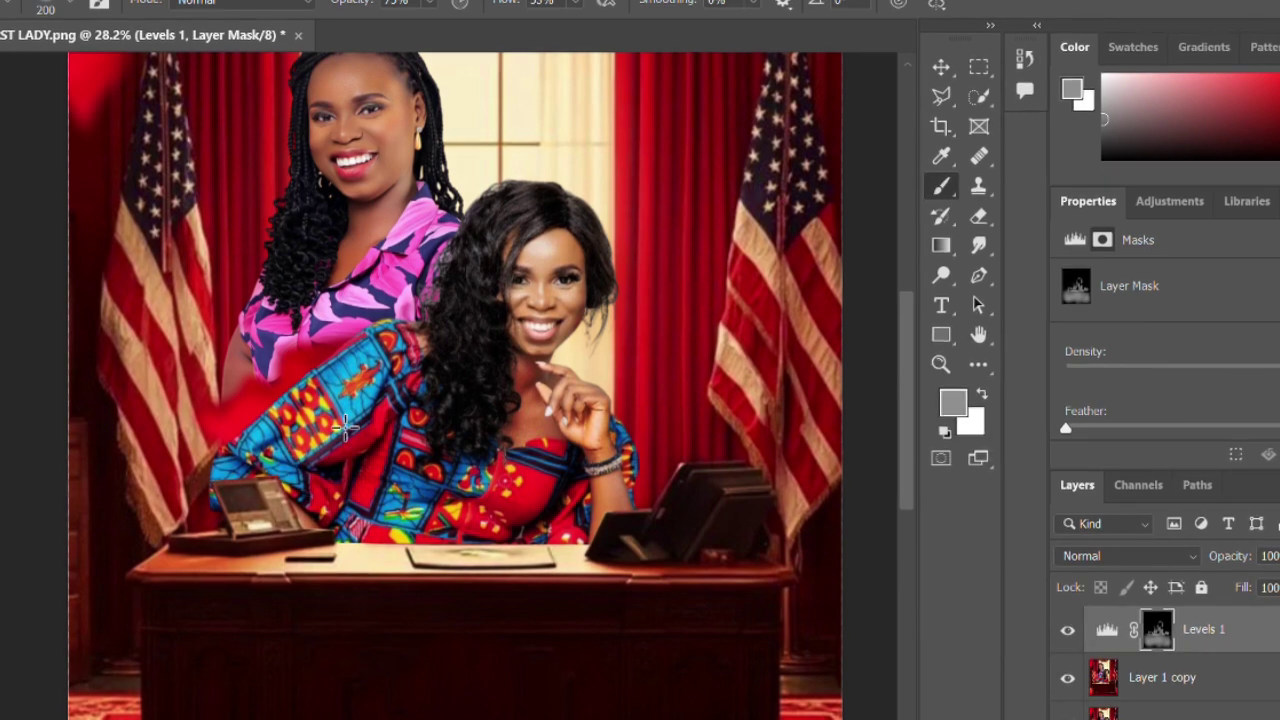
scroll(372, 237, "up", 3)
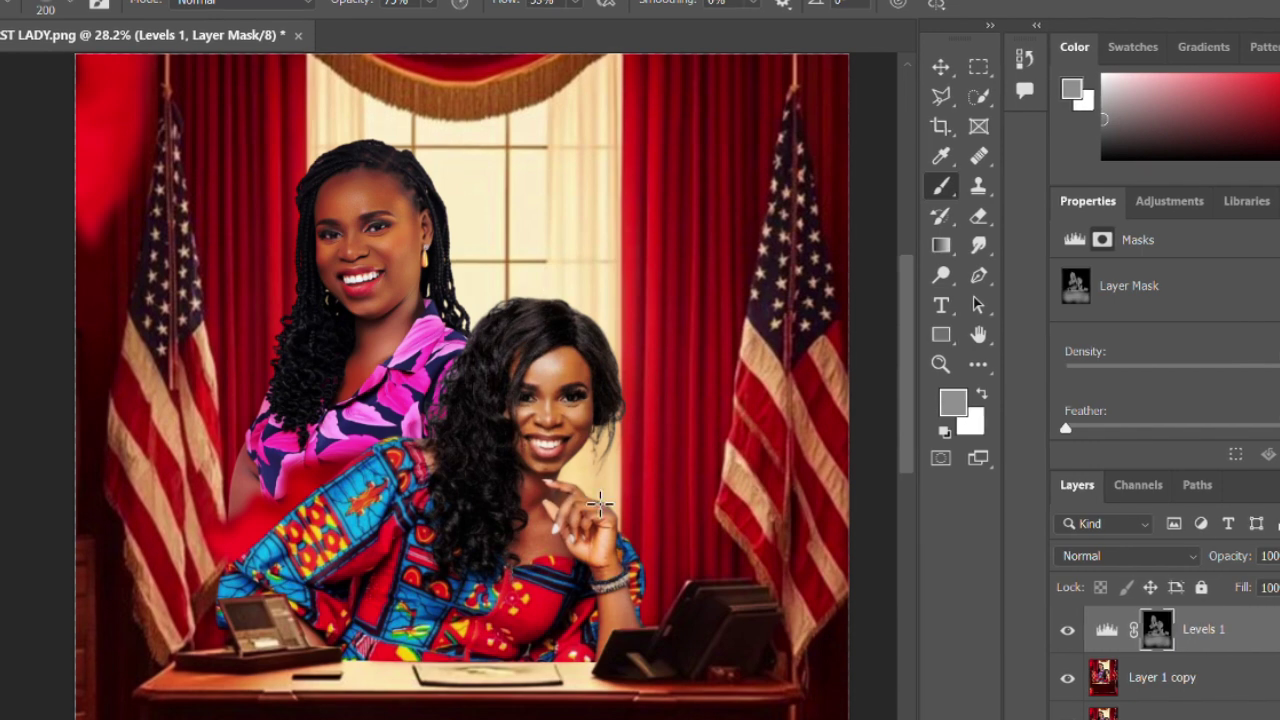
Compare the whole composite with Levels 1 hidden and shown, and inspect the shading on both women at different magnifications
scroll(572, 503, "down", 5)
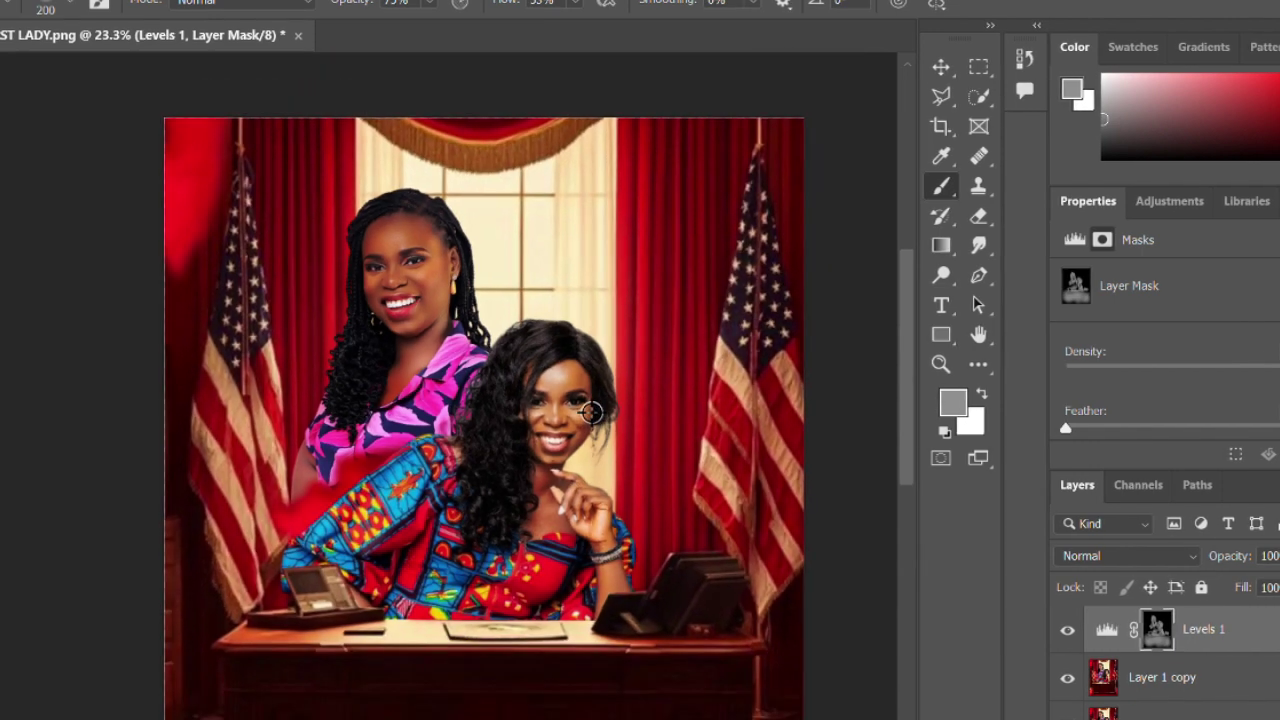
left_click(1068, 633)
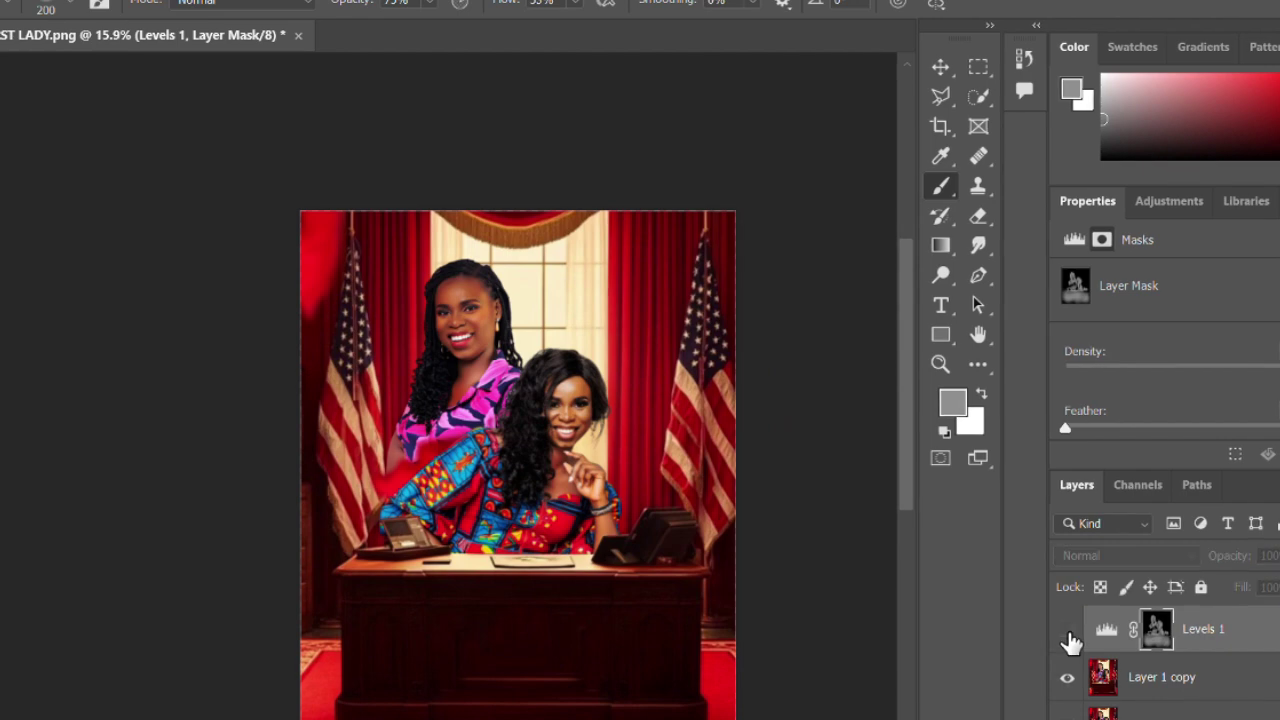
left_click(1068, 633)
left_click(1068, 633)
left_click(1068, 633)
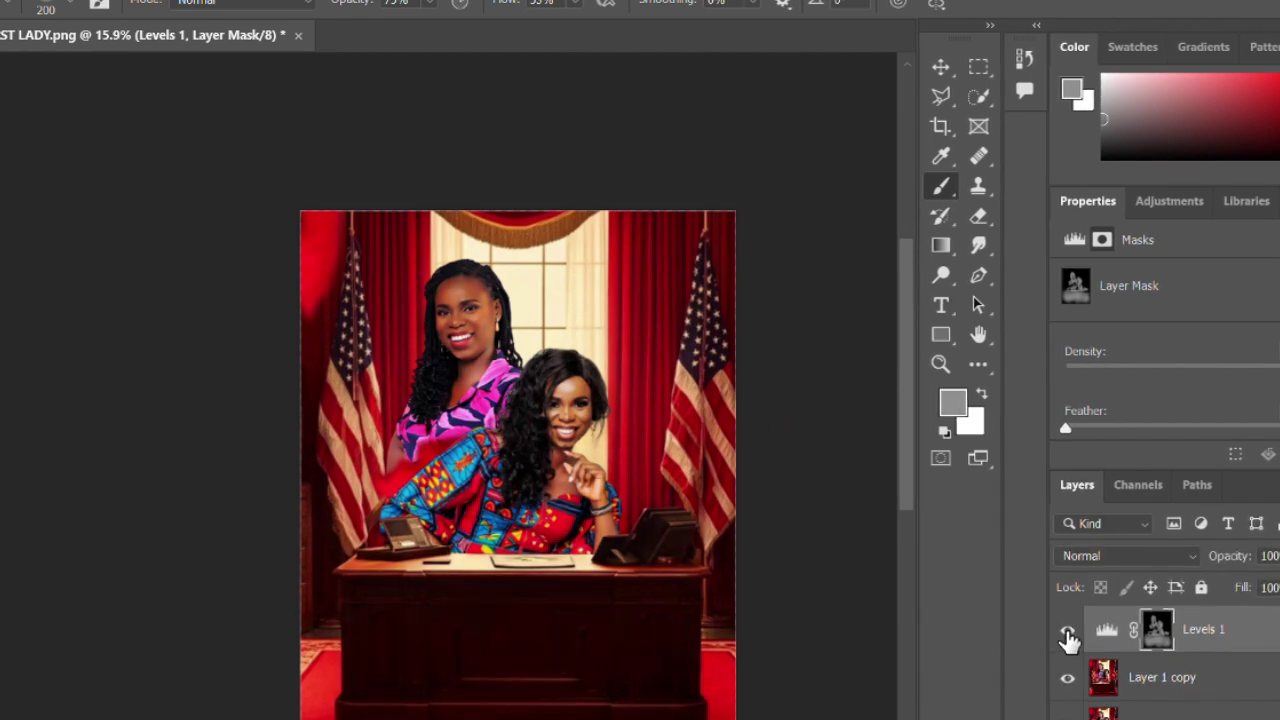
scroll(600, 497, "down", 2)
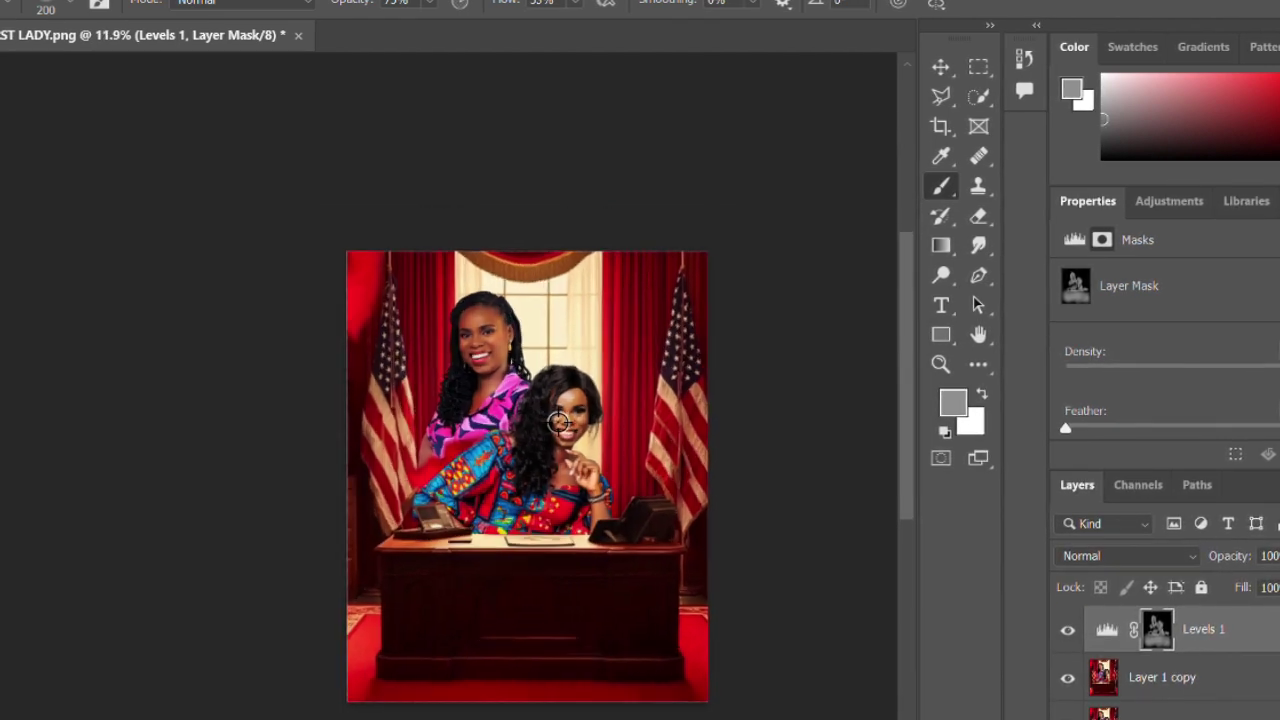
scroll(557, 422, "up", 2)
scroll(557, 422, "up", 1)
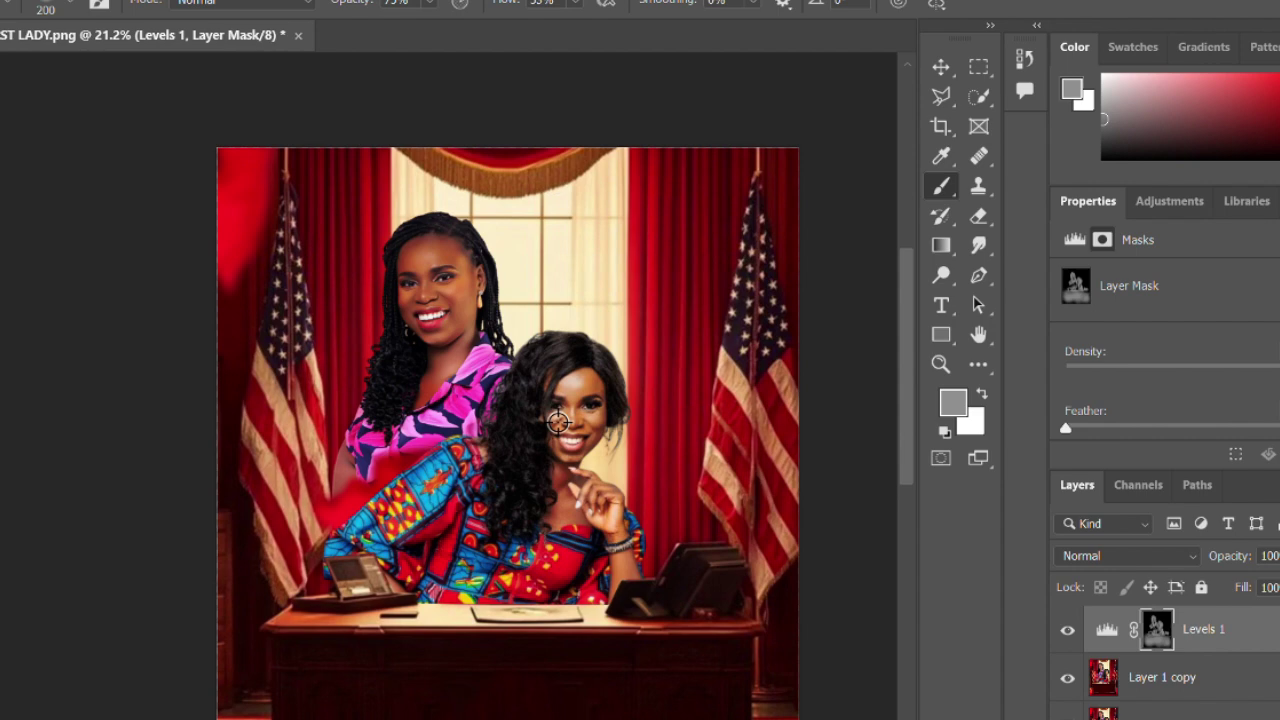
scroll(557, 422, "up", 1)
scroll(557, 422, "down", 2)
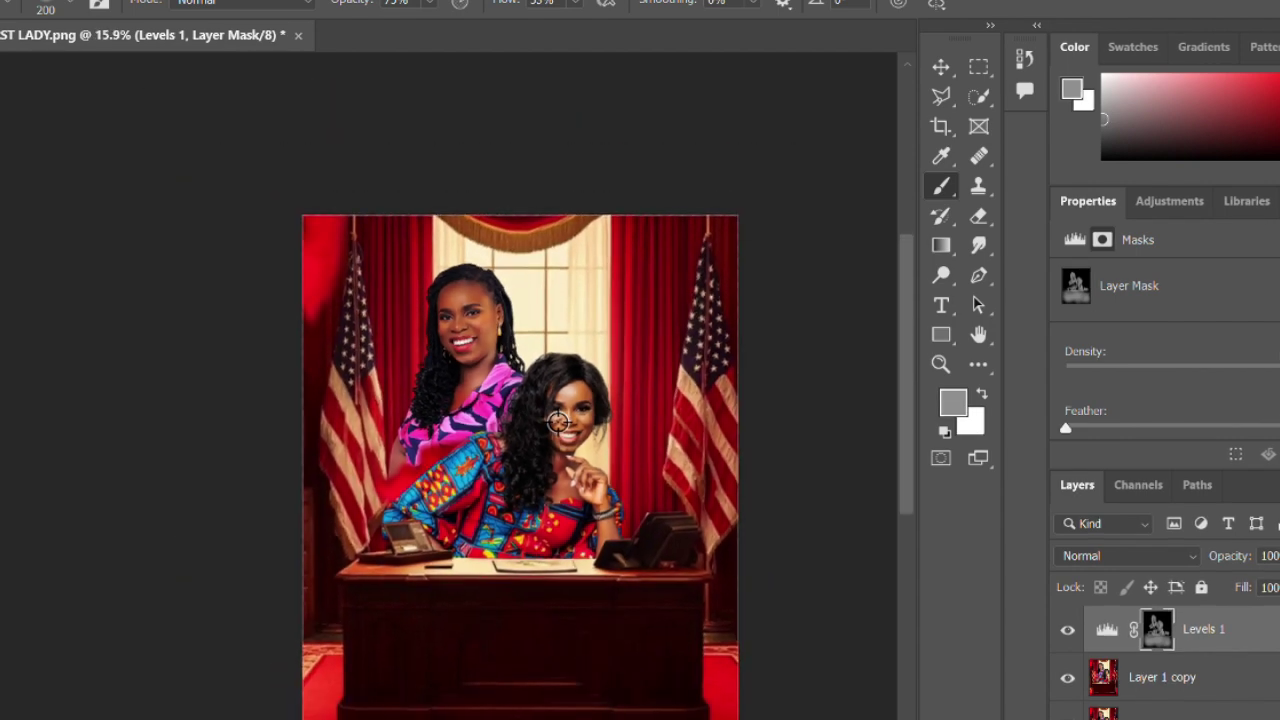
scroll(557, 422, "down", 1)
Switch to the Move tool and add a new empty layer above Levels 1
key("v")
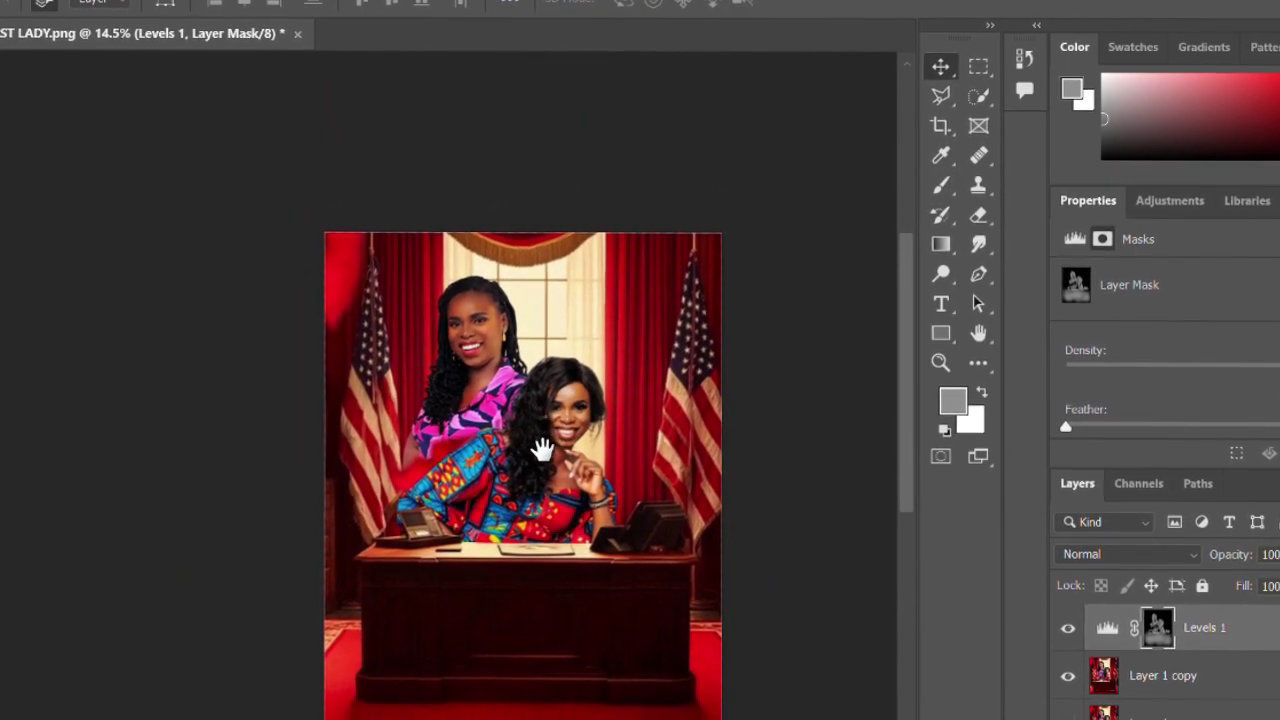
scroll(541, 449, "up", 1)
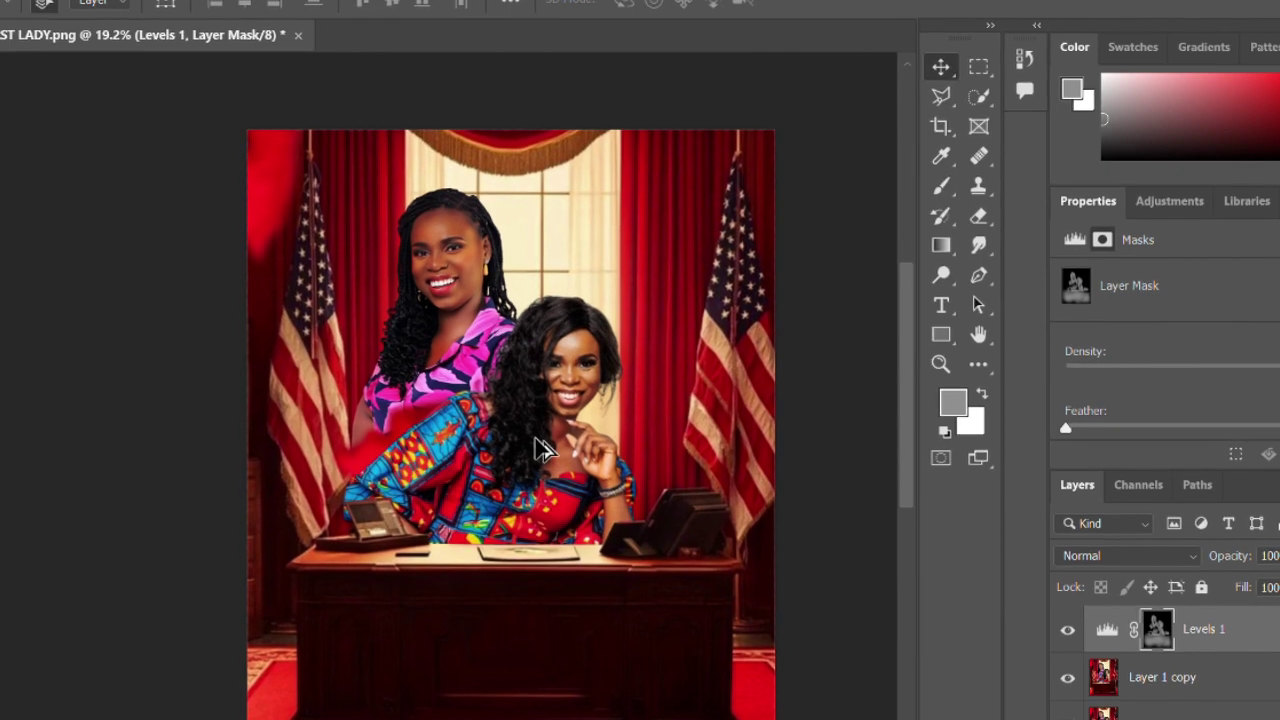
scroll(541, 449, "up", 1)
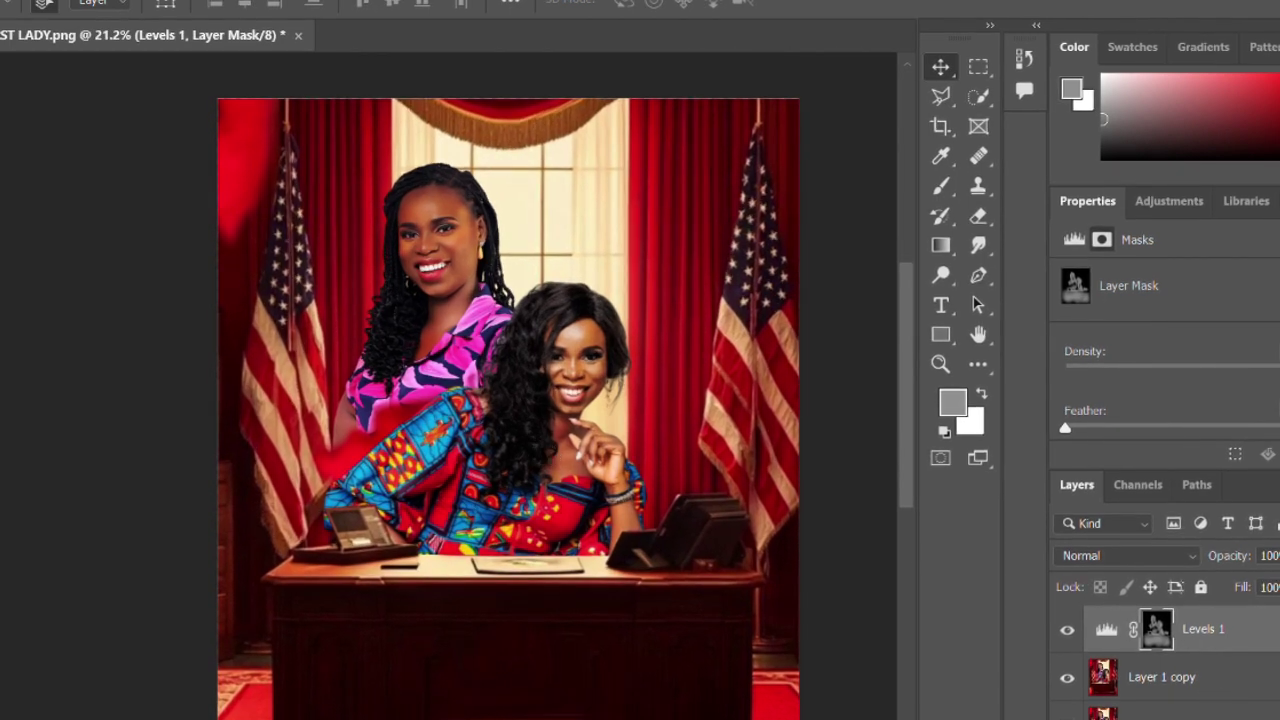
key("ctrl+shift+alt+n")
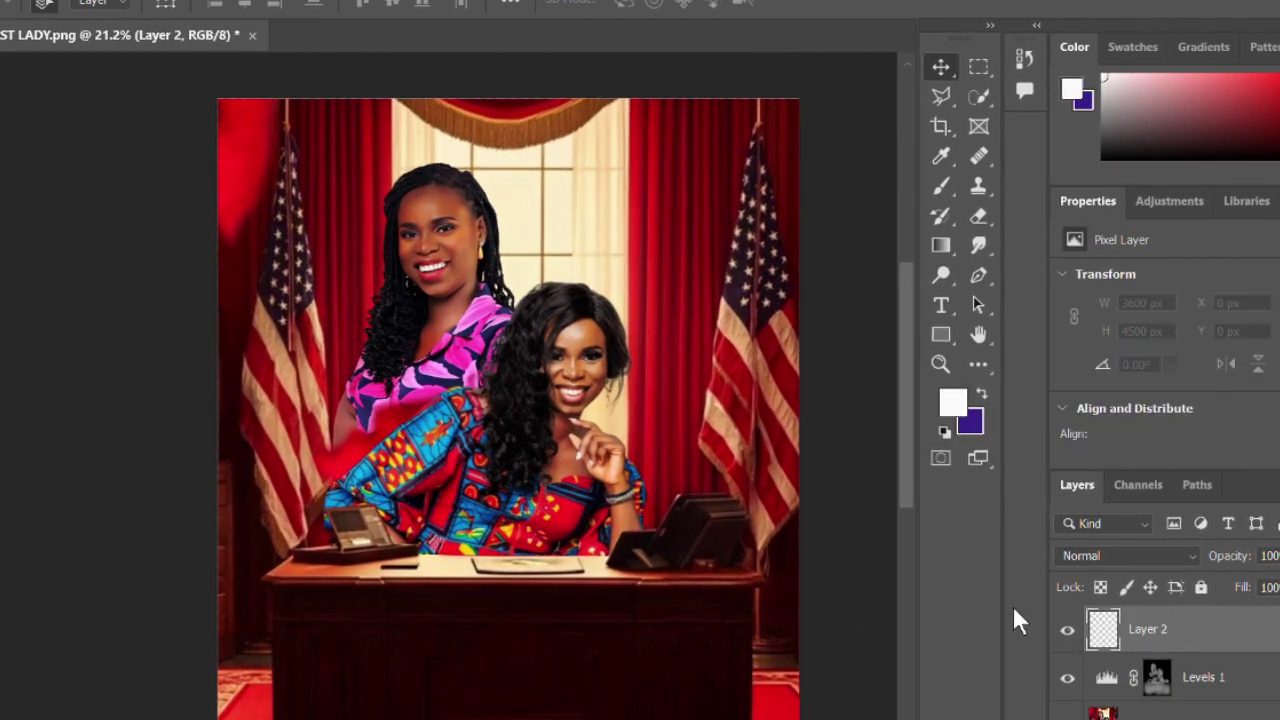
Paint black shadows on Layer 2 over the front woman's sleeve, lower dress, hair edge and neckline with the 200 px brush at 75% opacity
left_click(943, 432)
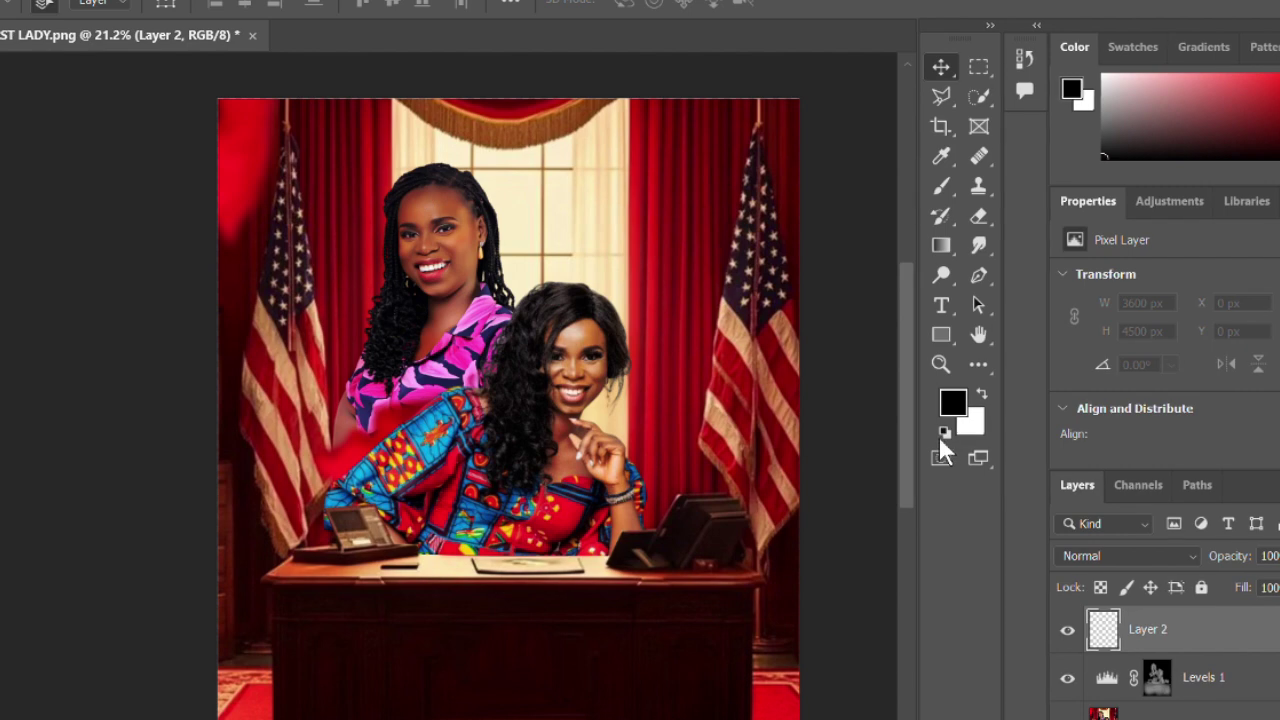
scroll(608, 466, "up", 3)
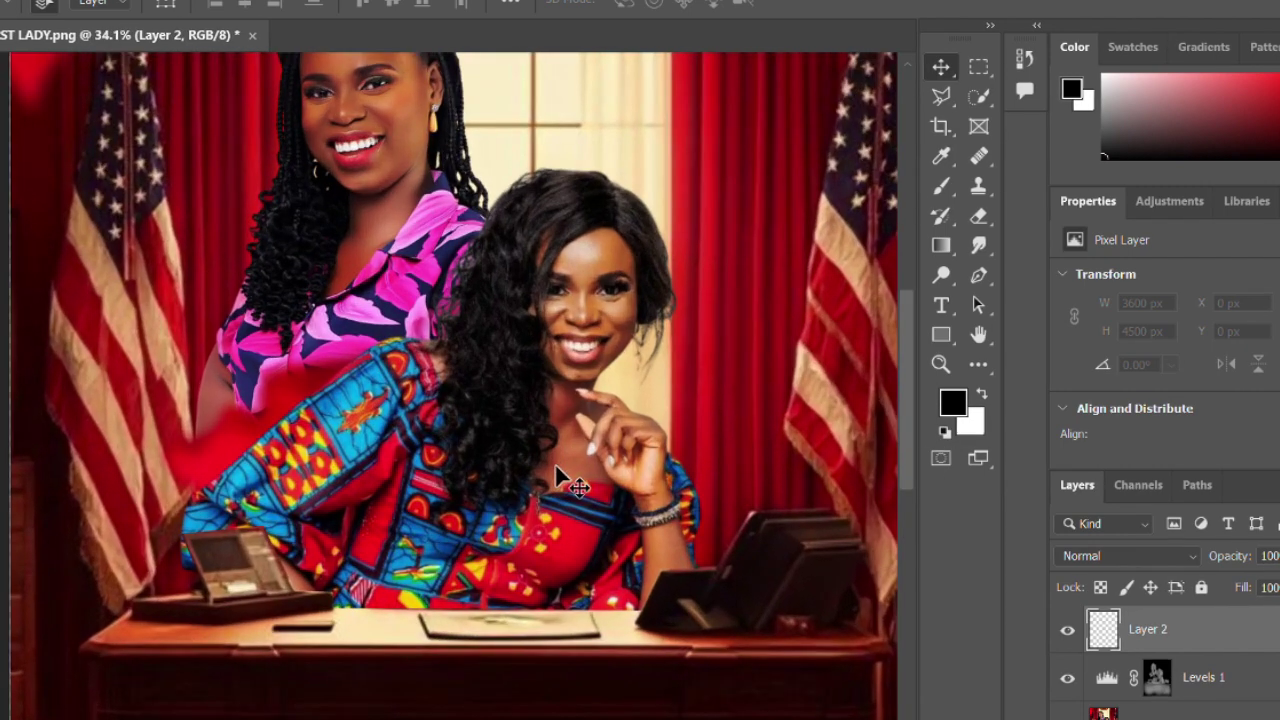
key("b")
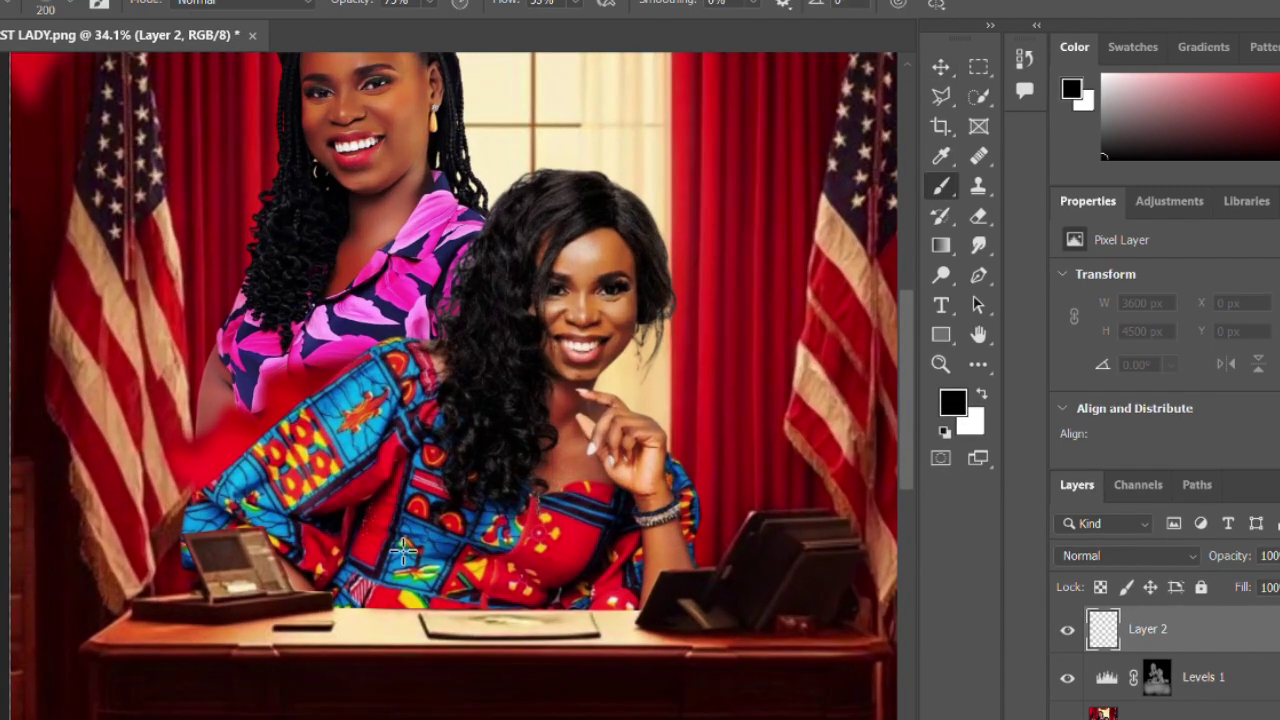
mouse_move(404, 575)
left_mouse_down()
mouse_move(421, 550)
mouse_move(428, 590)
mouse_move(410, 500)
mouse_move(386, 486)
left_mouse_up()
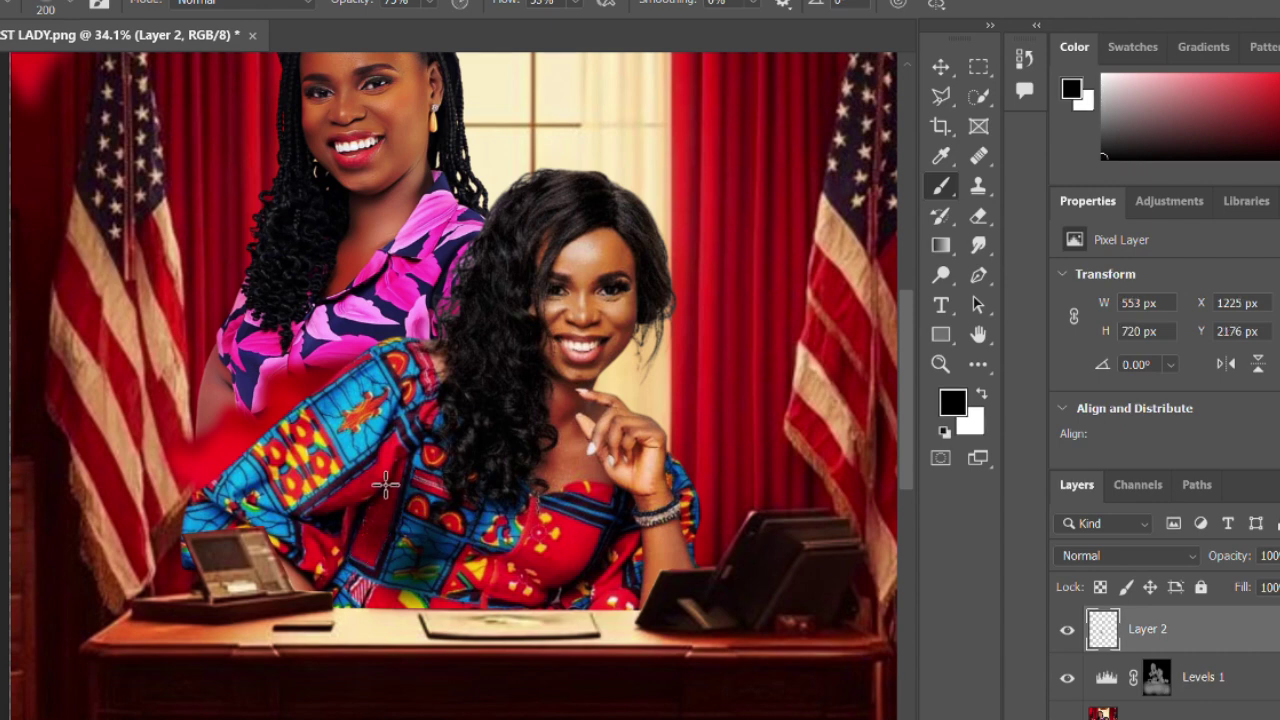
mouse_move(330, 585)
left_mouse_down()
mouse_move(367, 537)
mouse_move(353, 605)
mouse_move(525, 588)
left_mouse_up()
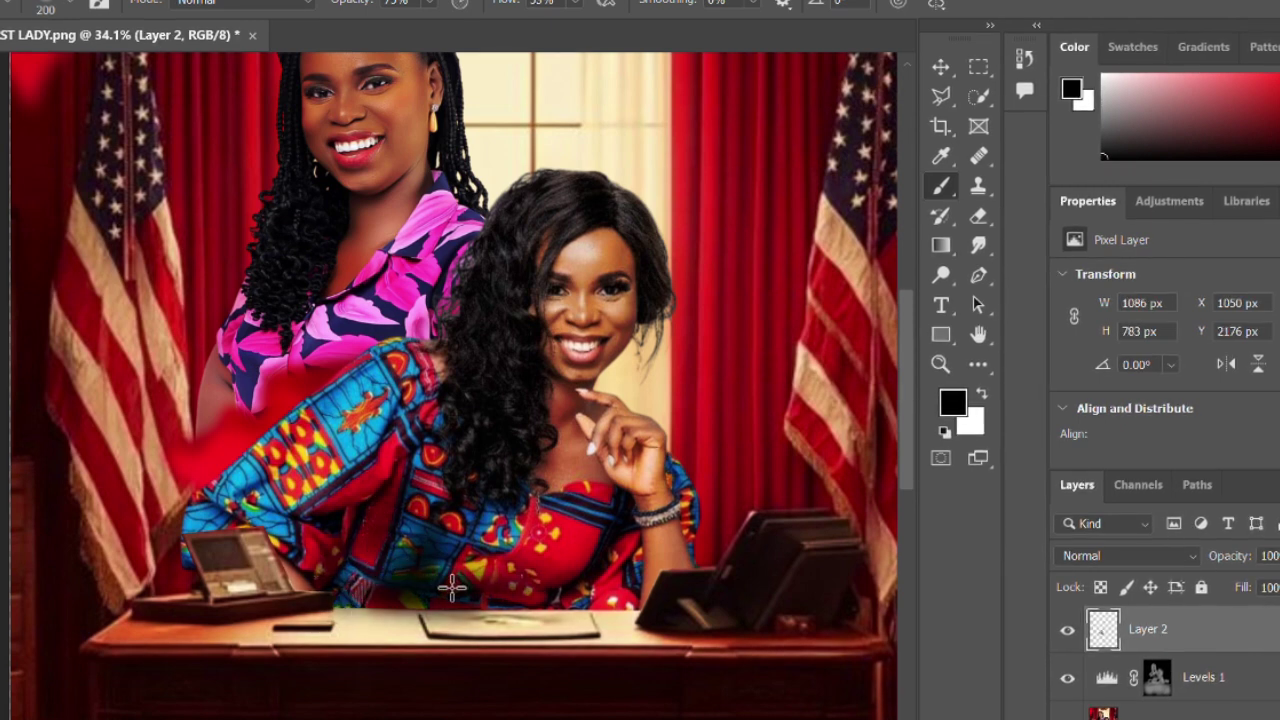
mouse_move(616, 524)
left_mouse_down()
mouse_move(584, 605)
mouse_move(612, 519)
left_mouse_up()
left_click_drag(571, 591, 454, 605)
left_click_drag(392, 392, 389, 497)
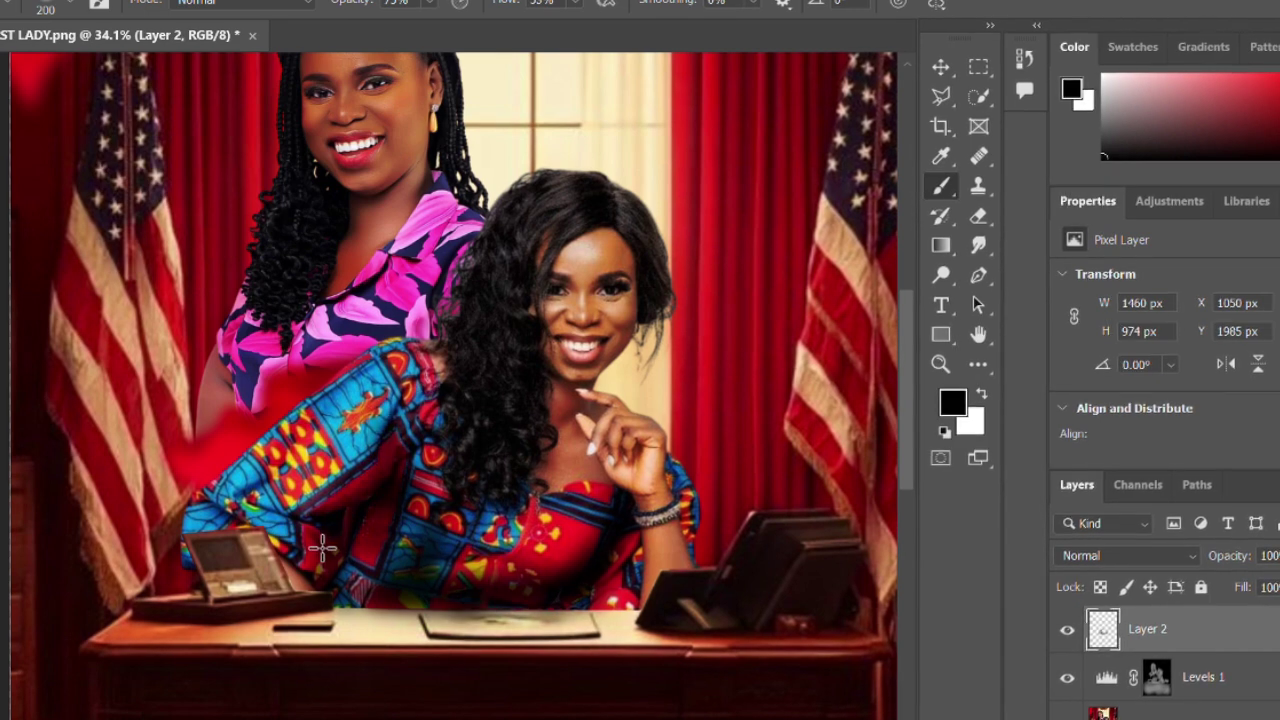
left_click_drag(448, 310, 463, 354)
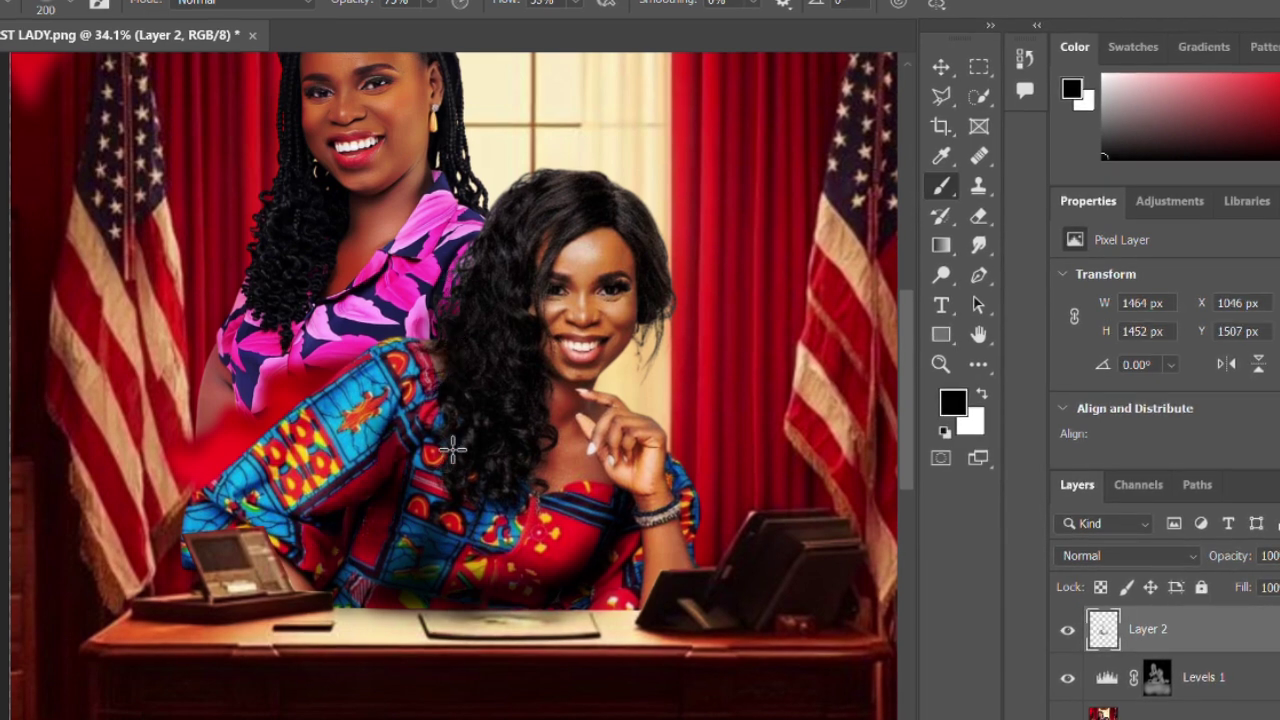
mouse_move(530, 509)
left_mouse_down()
mouse_move(600, 474)
mouse_move(617, 505)
mouse_move(603, 476)
mouse_move(633, 539)
mouse_move(636, 577)
mouse_move(624, 540)
mouse_move(613, 591)
mouse_move(621, 521)
left_mouse_up()
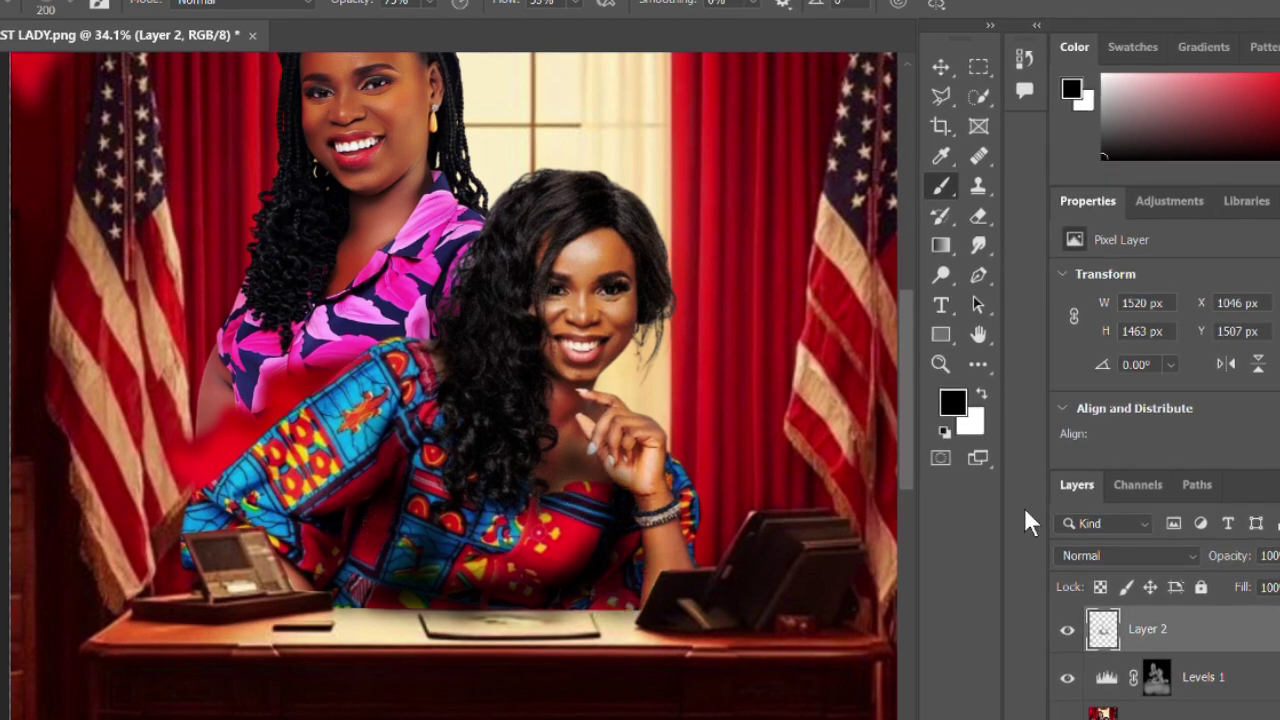
Try blend modes including Color Dodge, Soft Light, Linear Light, Subtract and Lighter Color on Layer 2, and return it to Normal
left_click(1117, 552)
left_click(1108, 431)
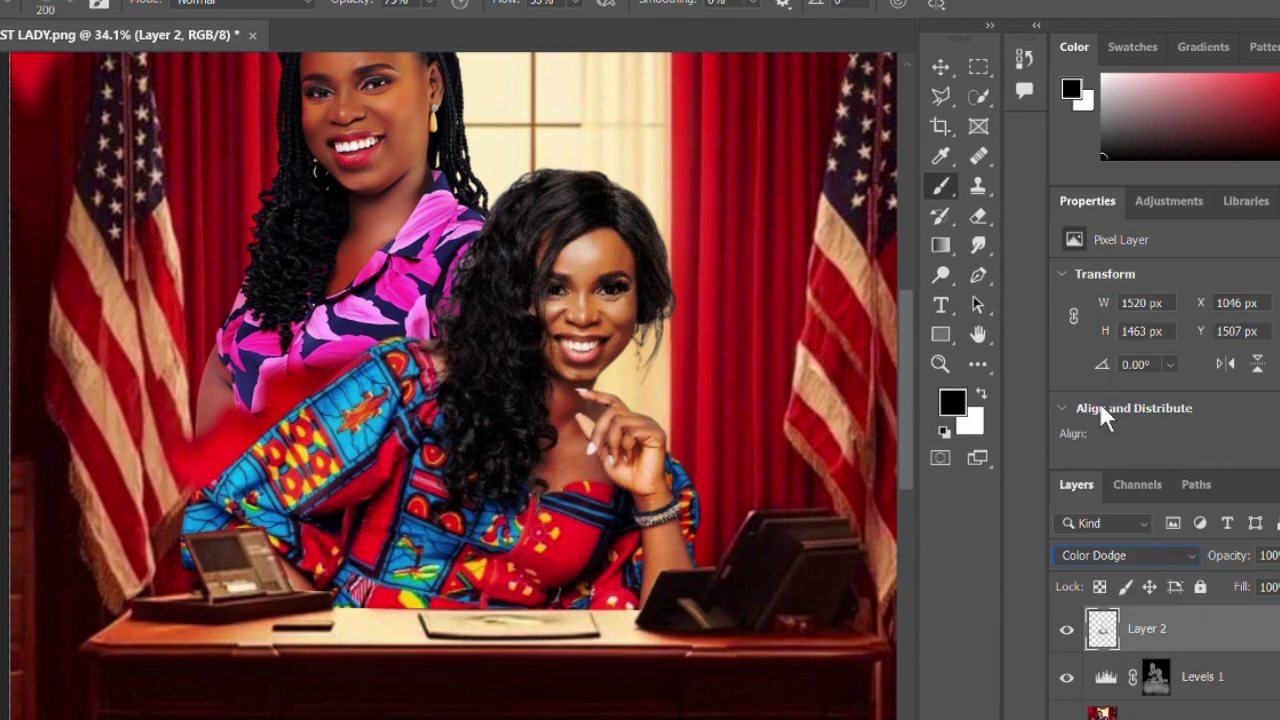
key("Down")
key("Down")
key("Down")
key("Down")
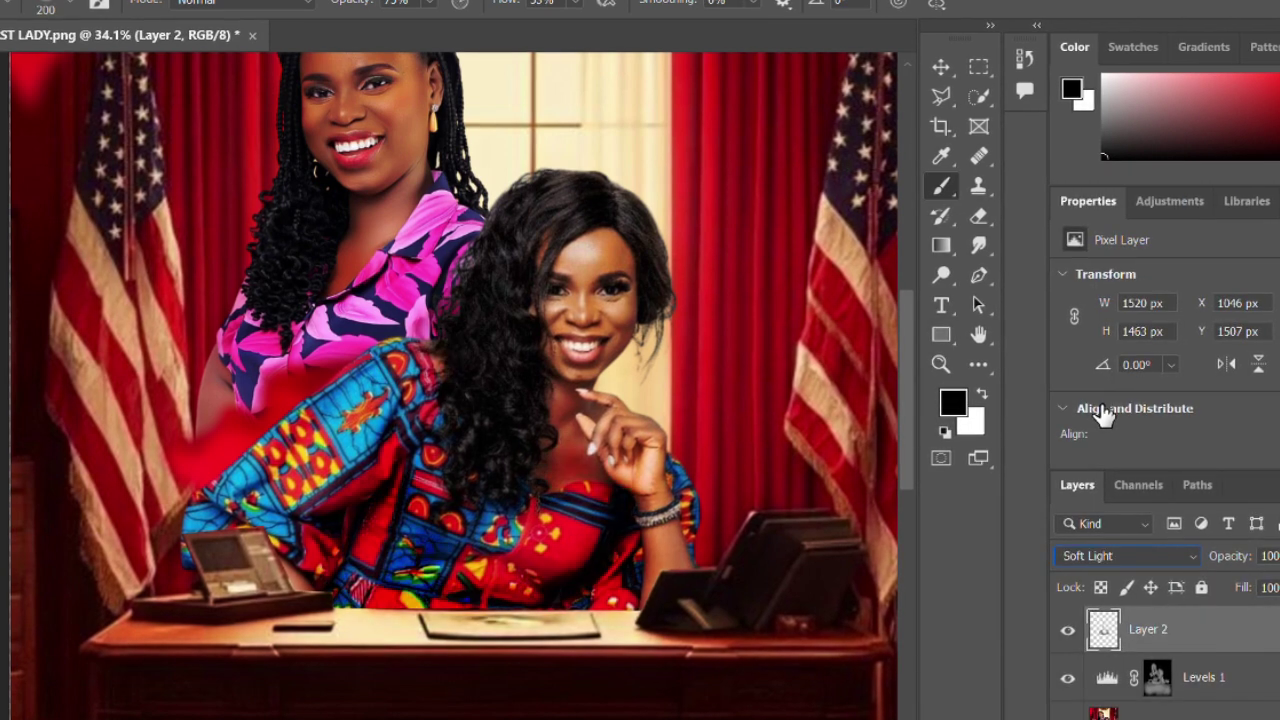
key("Down")
key("Down")
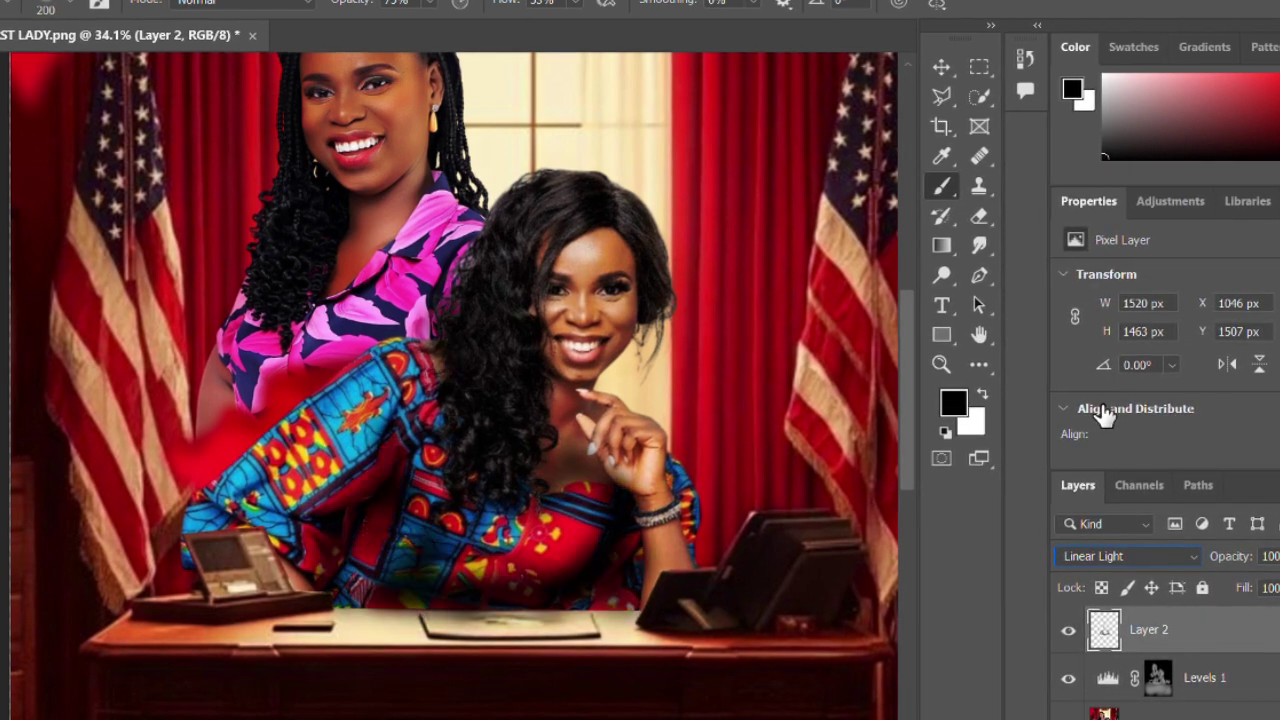
key("Down")
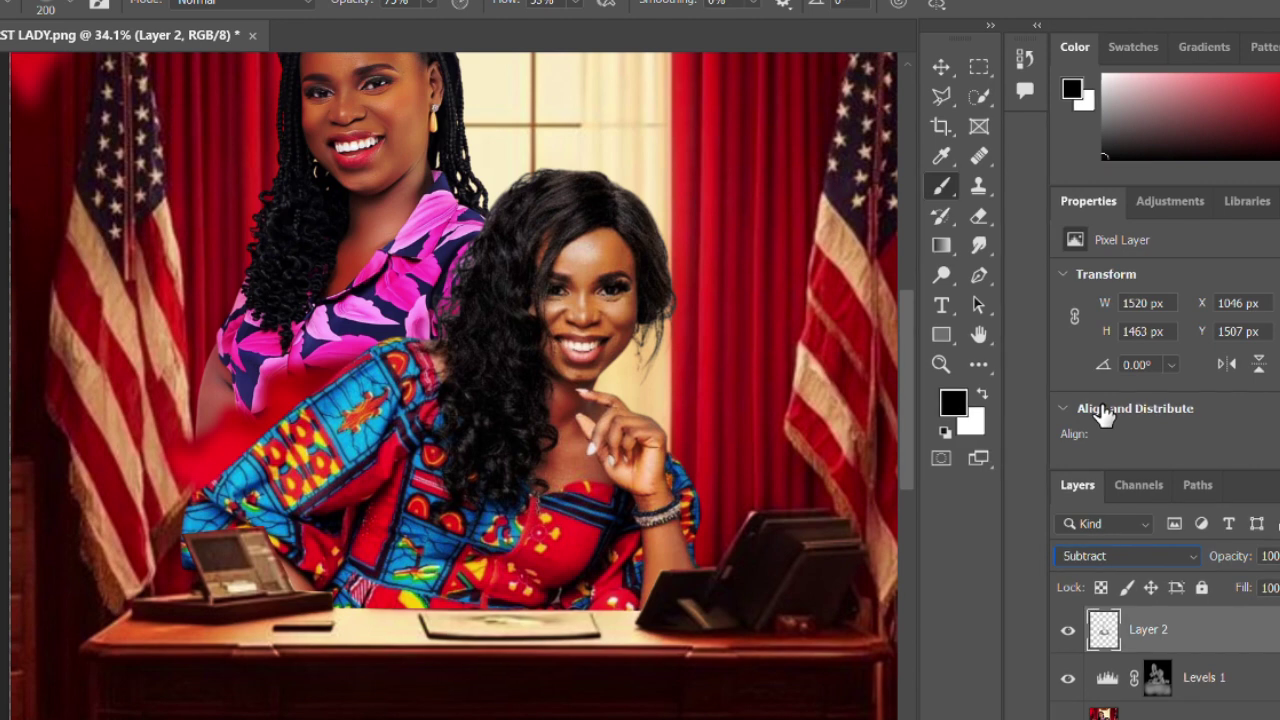
key("Up")
key("Up")
key("Up")
key("Up")
key("Up")
key("Up")
key("Up")
key("Up")
key("Up")
key("Up")
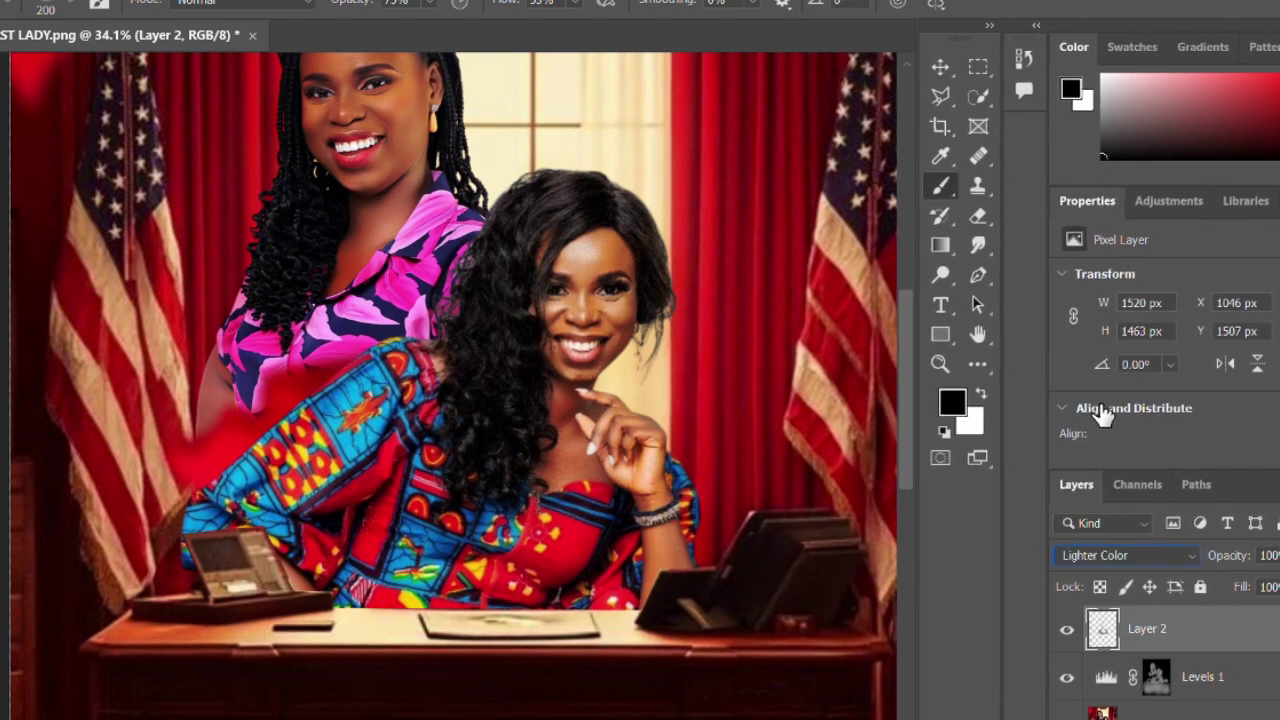
key("Up")
key("Up")
key("Up")
key("Up")
key("Up")
key("Up")
key("Up")
key("Up")
key("Up")
key("Up")
key("Up")
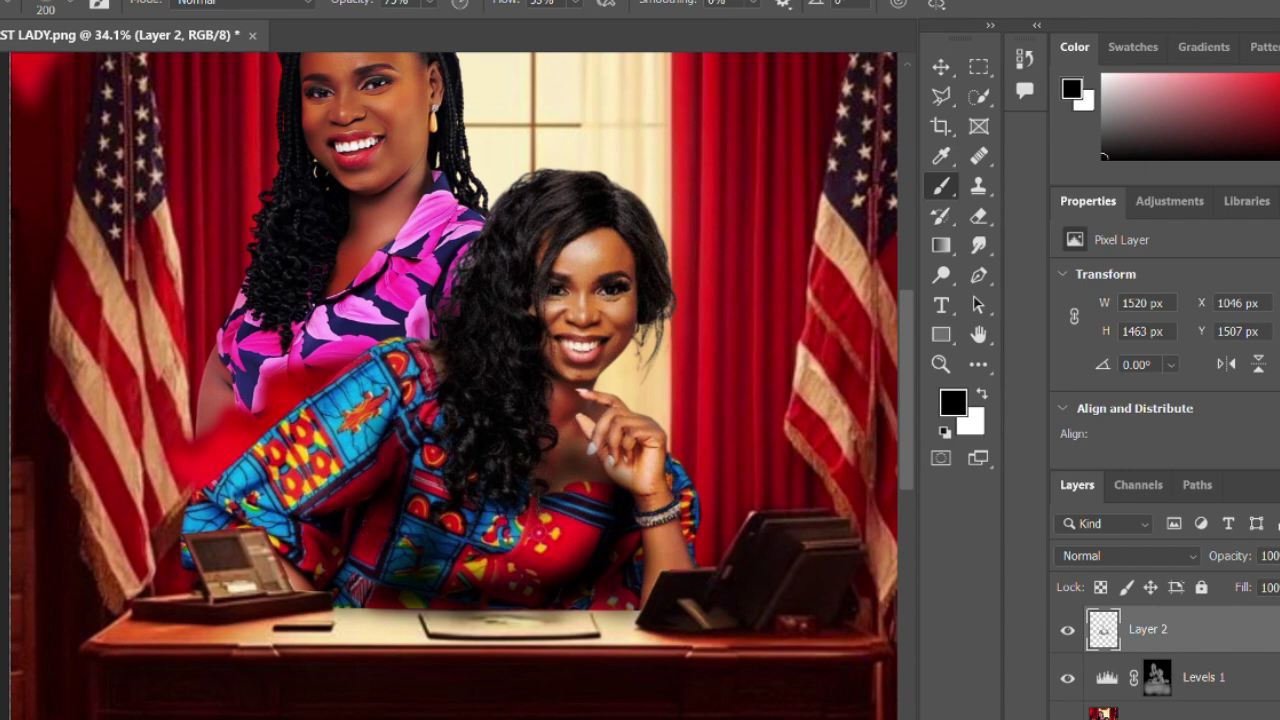
Split the dark Underlying Layer slider in Layer 2's Blend If settings to 148 / 223 for Gray
double_click(1210, 629)
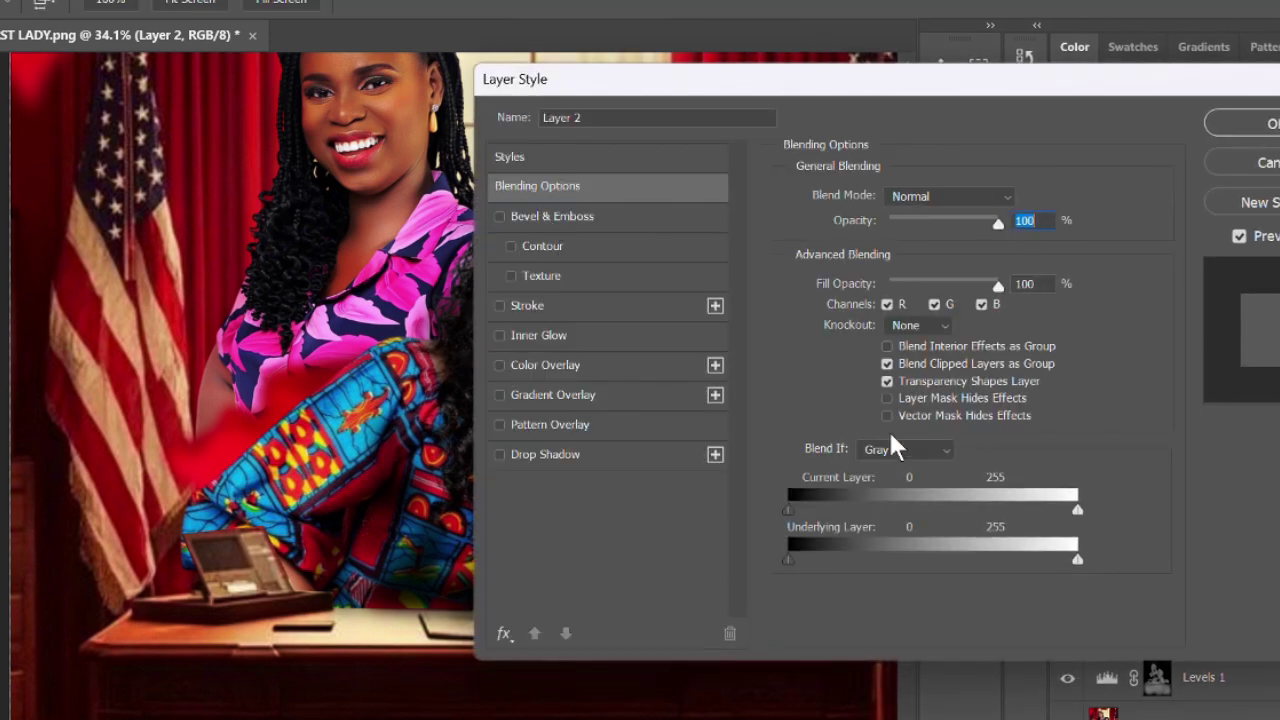
left_click_drag(180, 353, 114, 334)
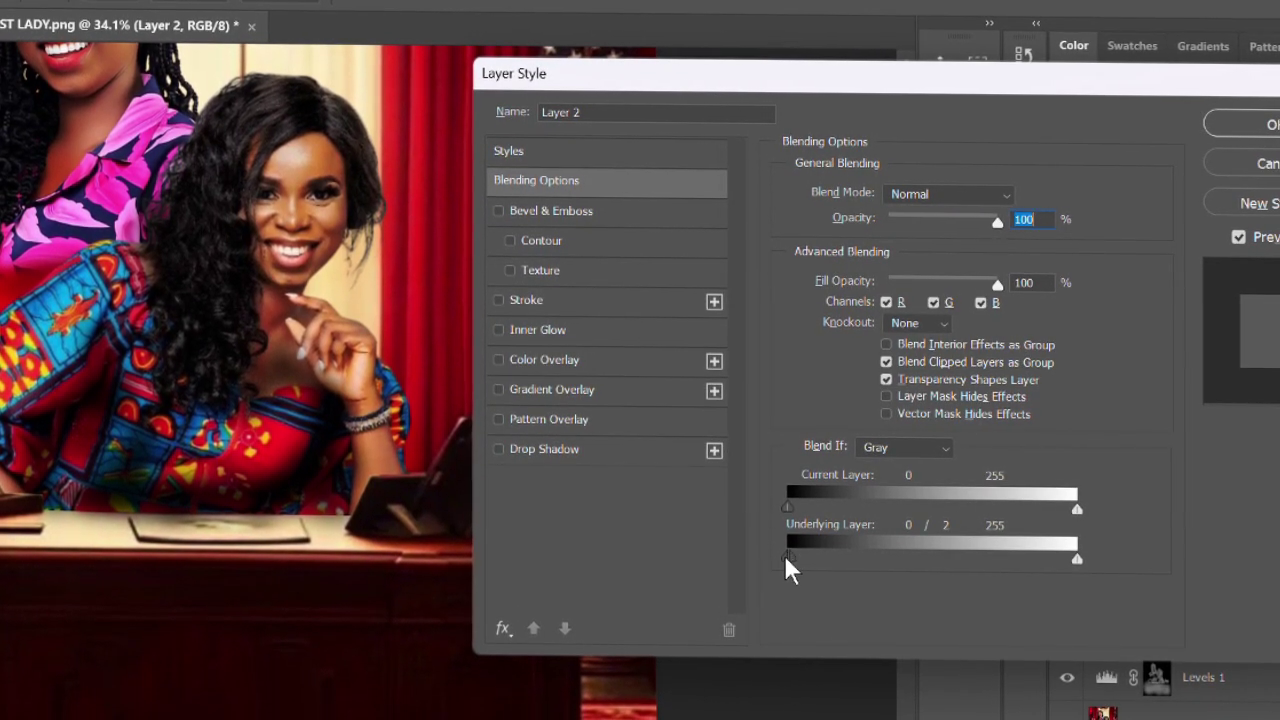
left_click_drag(789, 568, 1007, 570)
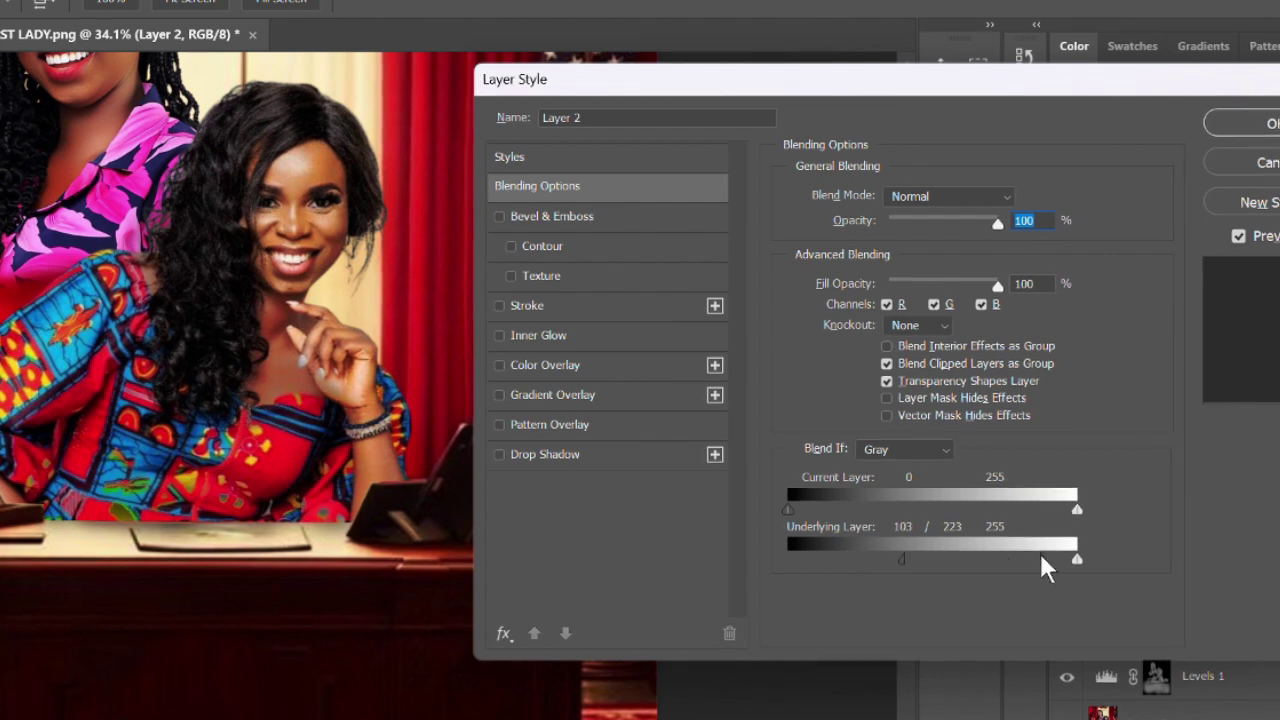
left_click_drag(906, 572, 943, 578)
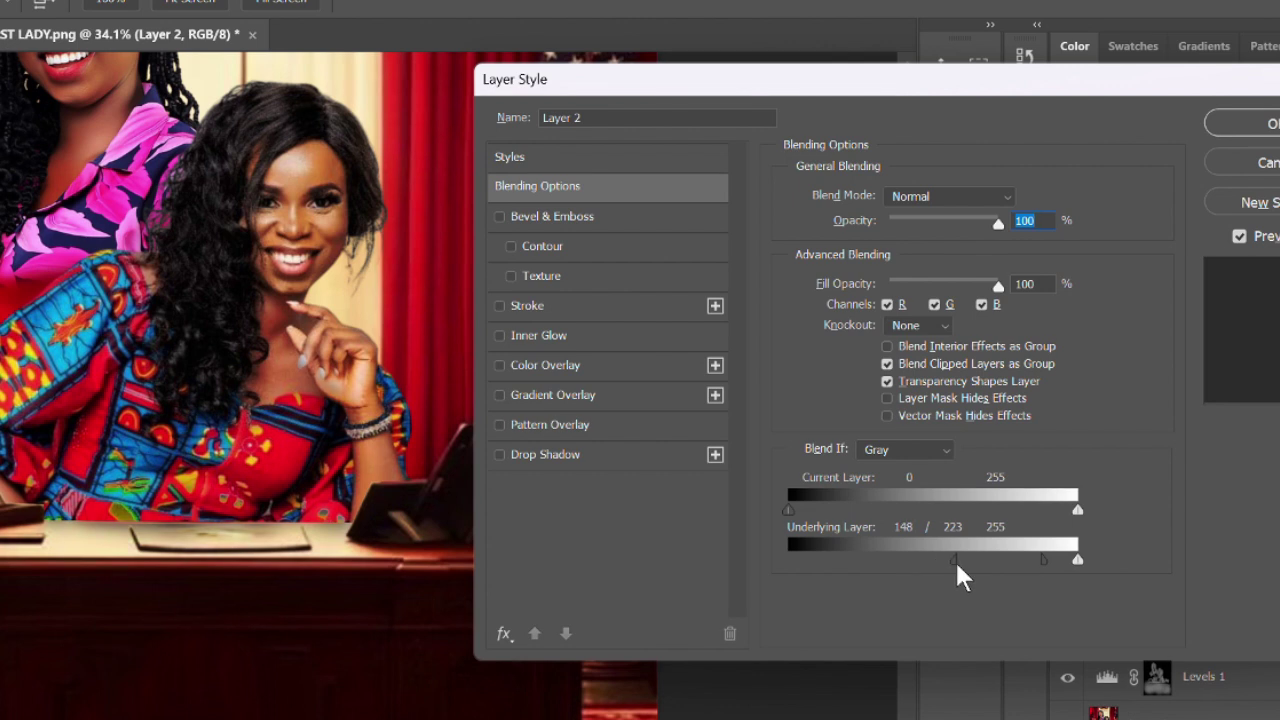
Set Layer 2's blend mode to Overlay at 64% opacity and accept the layer style
left_click_drag(997, 225, 959, 230)
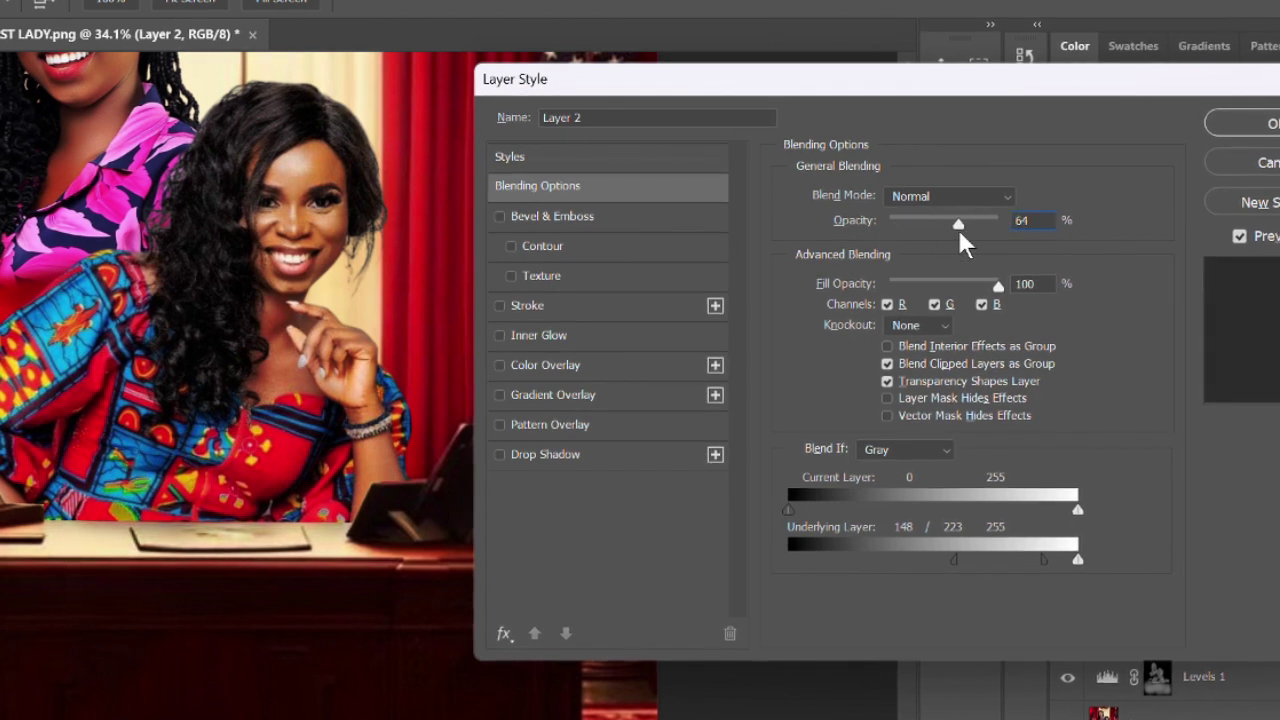
left_click(999, 199)
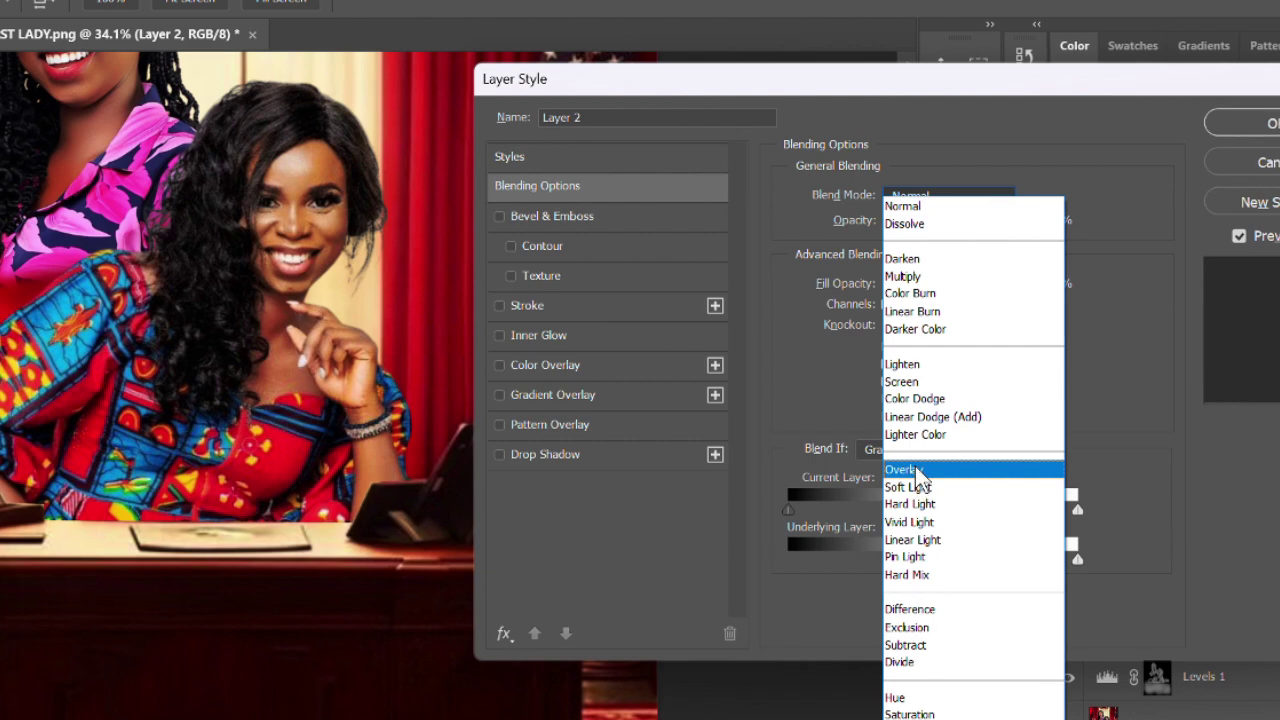
left_click(918, 477)
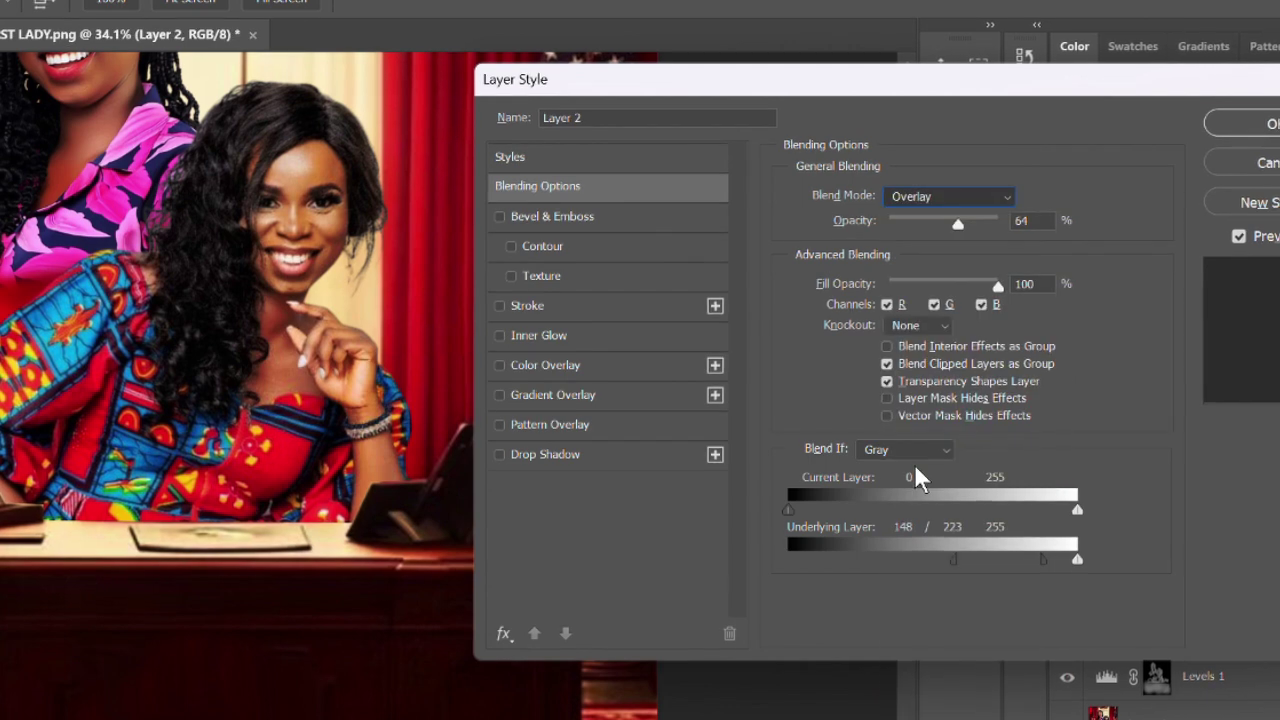
left_click(1237, 130)
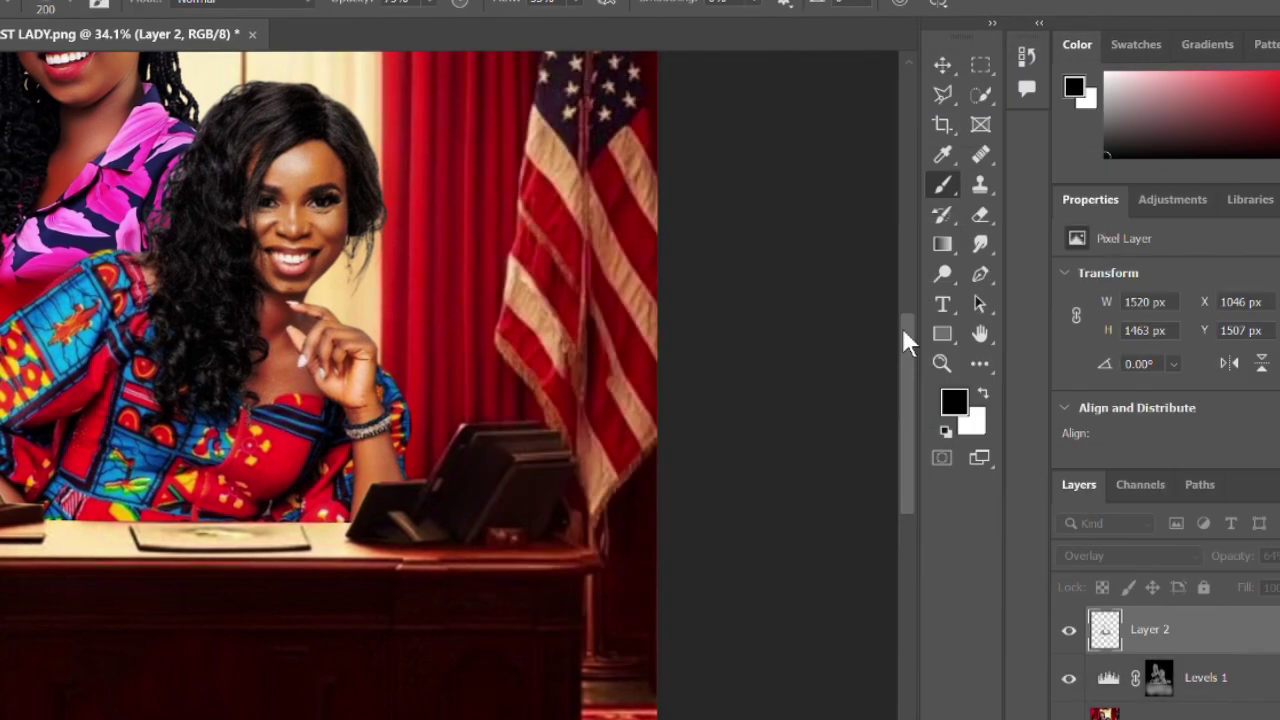
Toggle Layer 2's visibility to compare its effect, and examine the whole composition
left_click(1068, 630)
left_click(1068, 630)
left_click(1068, 630)
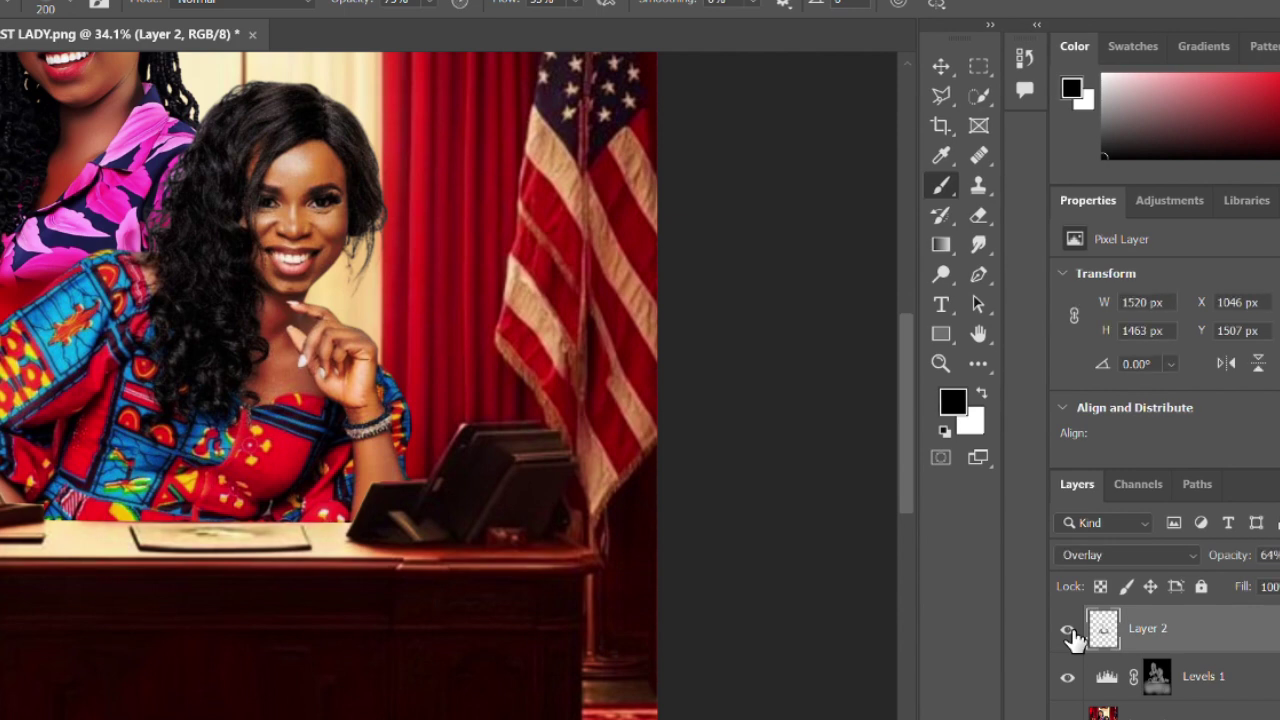
scroll(717, 550, "down", 5)
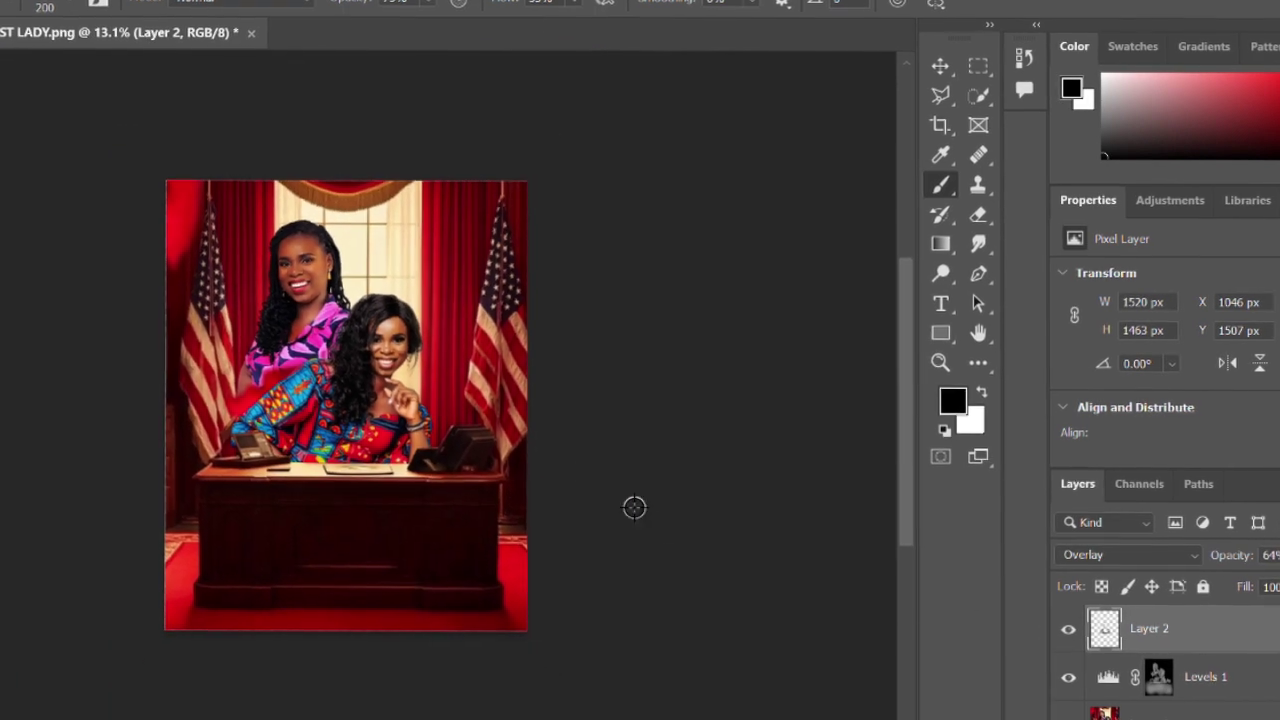
scroll(158, 365, "up", 3)
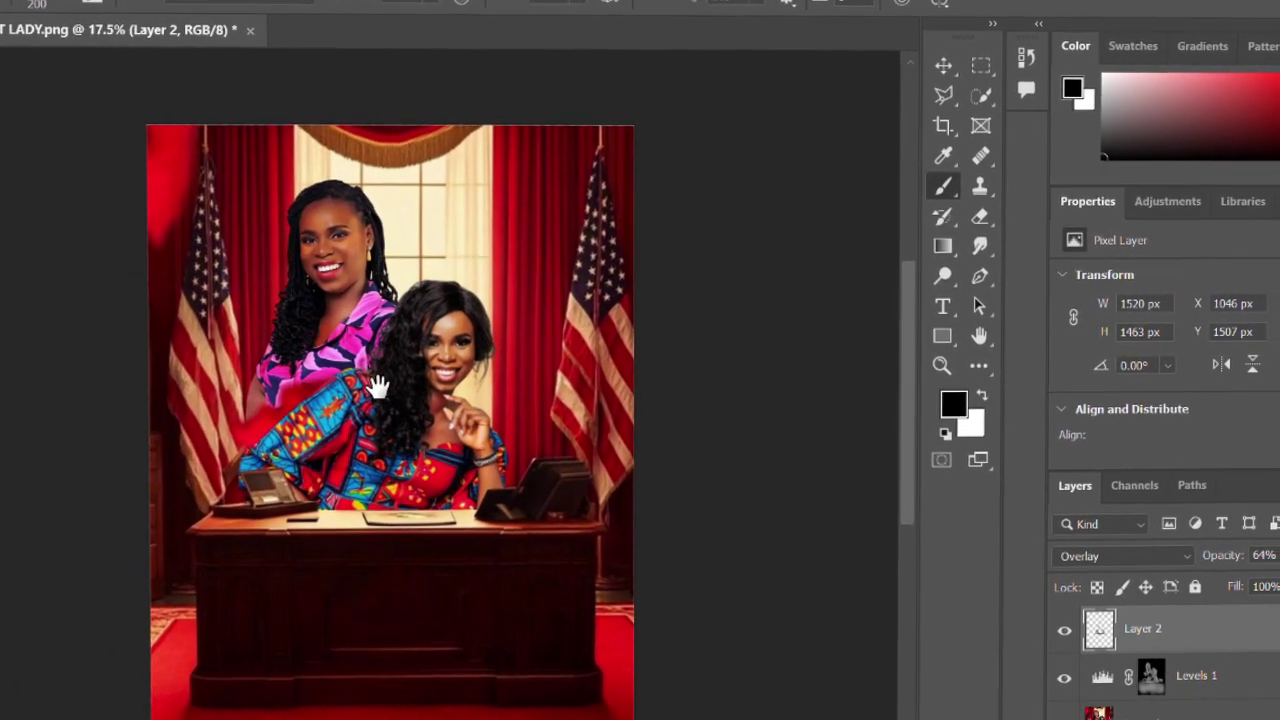
scroll(382, 372, "up", 2)
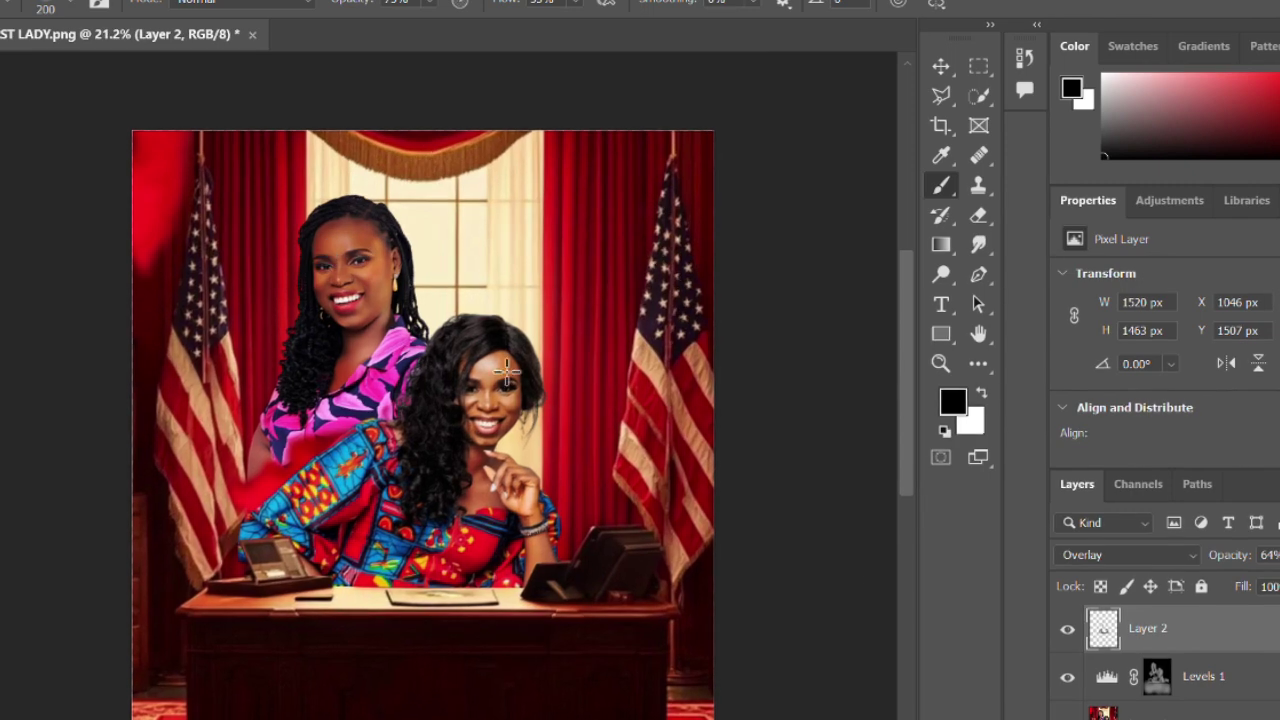
Open the Nik Collection Sharpener Pro 3 Output Sharpener for the Layer 1 copy layer
left_click(1158, 678)
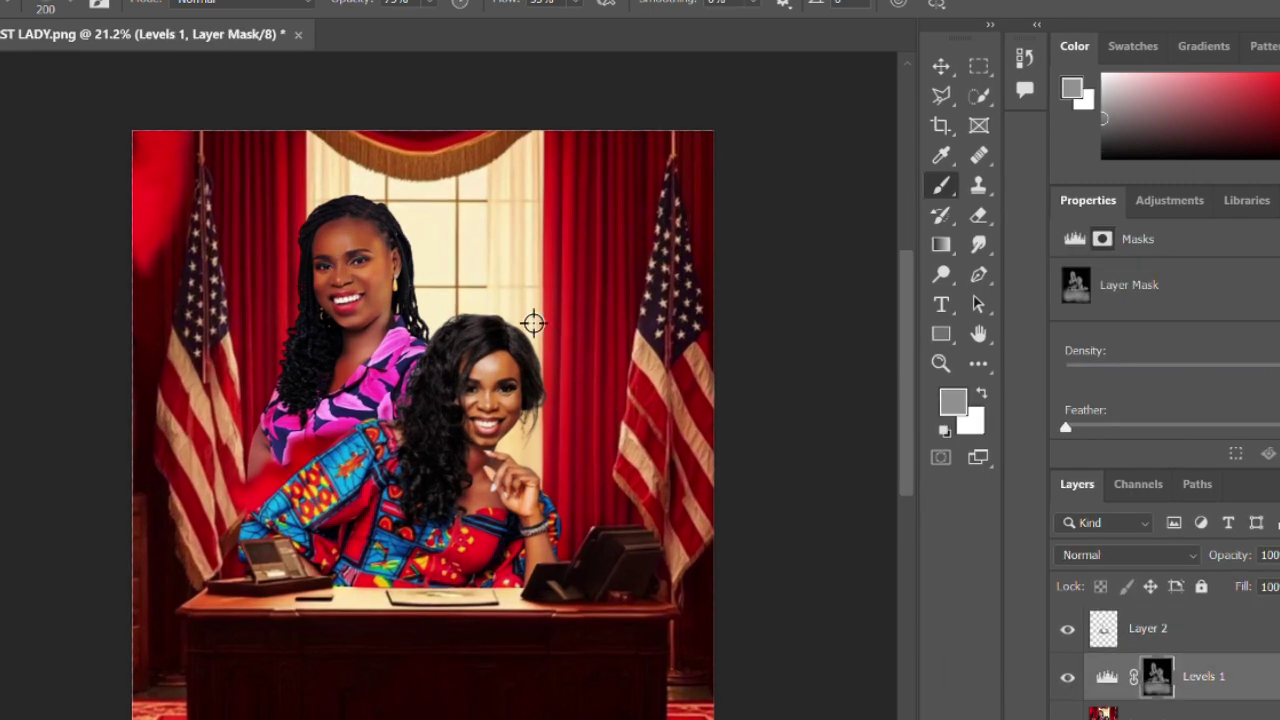
scroll(531, 320, "up", 2)
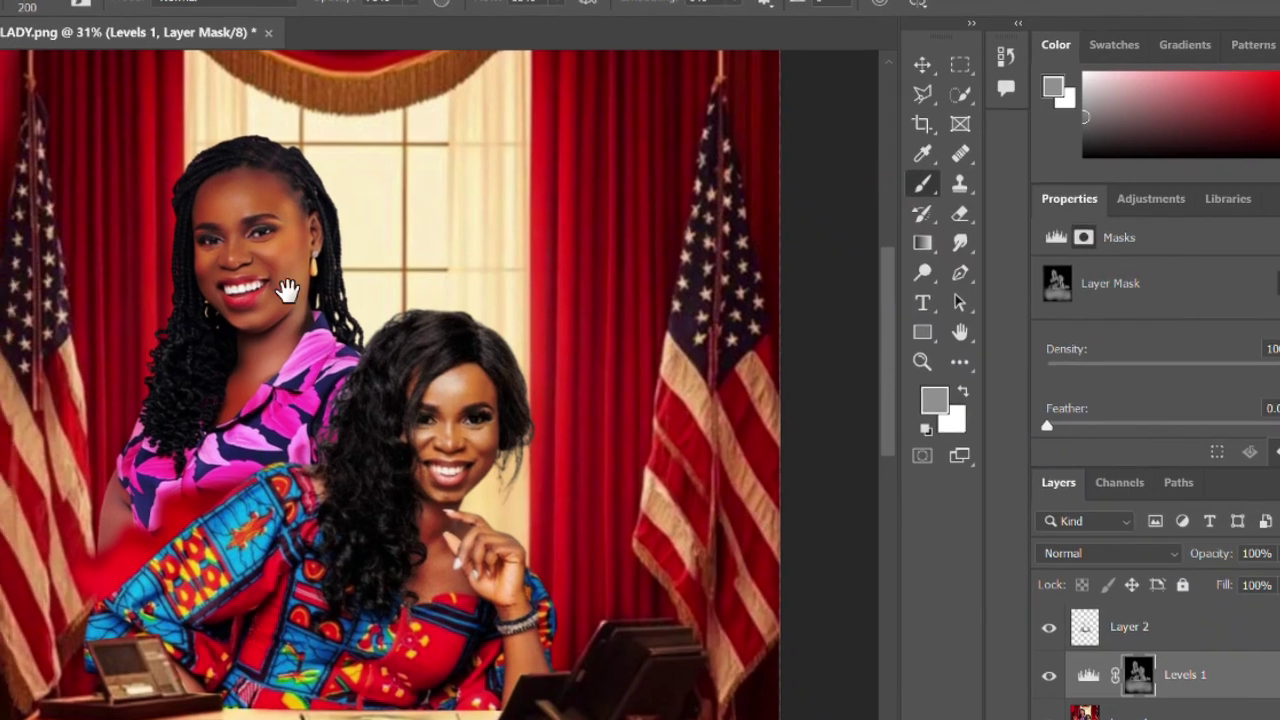
left_click_drag(242, 284, 405, 399)
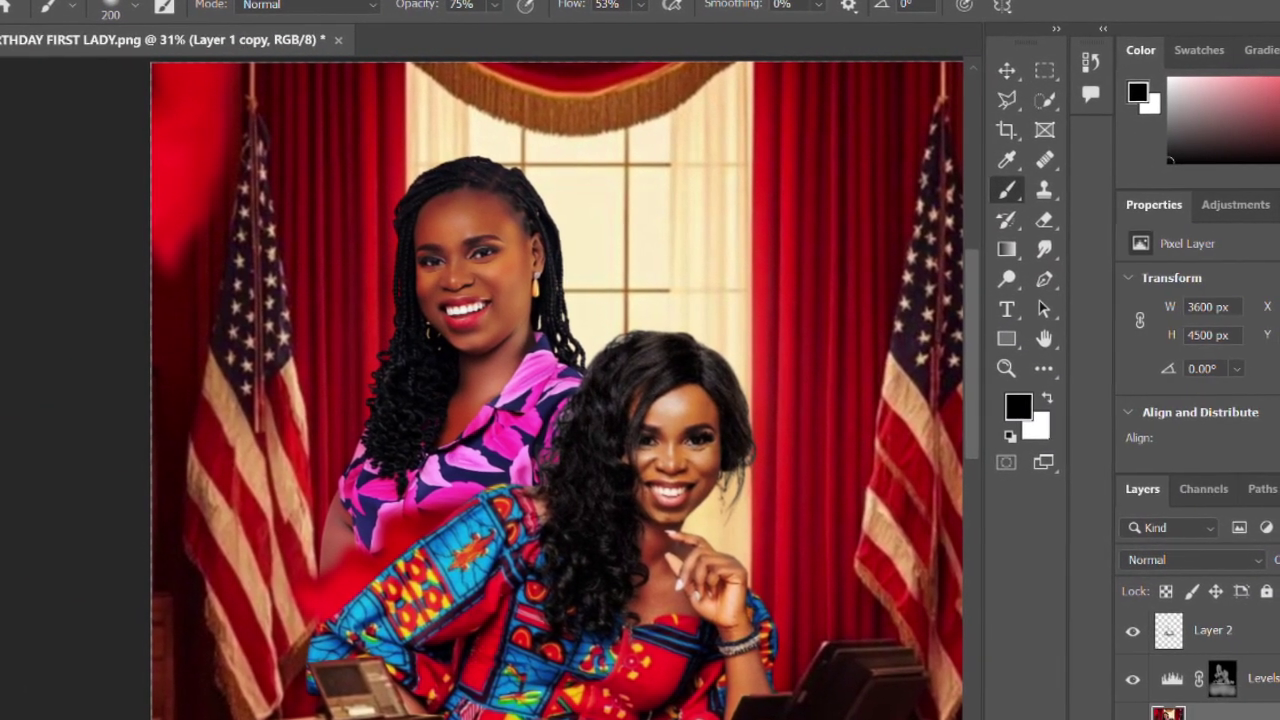
left_click(292, 0)
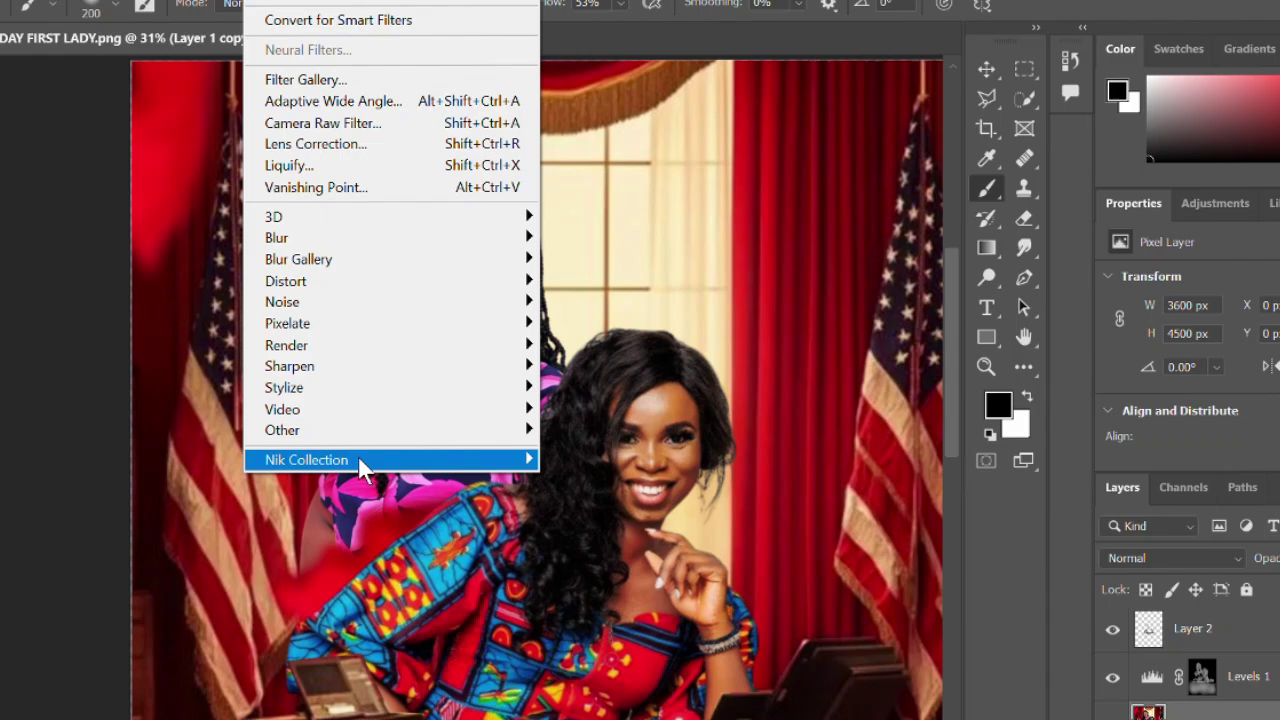
mouse_move(330, 460)
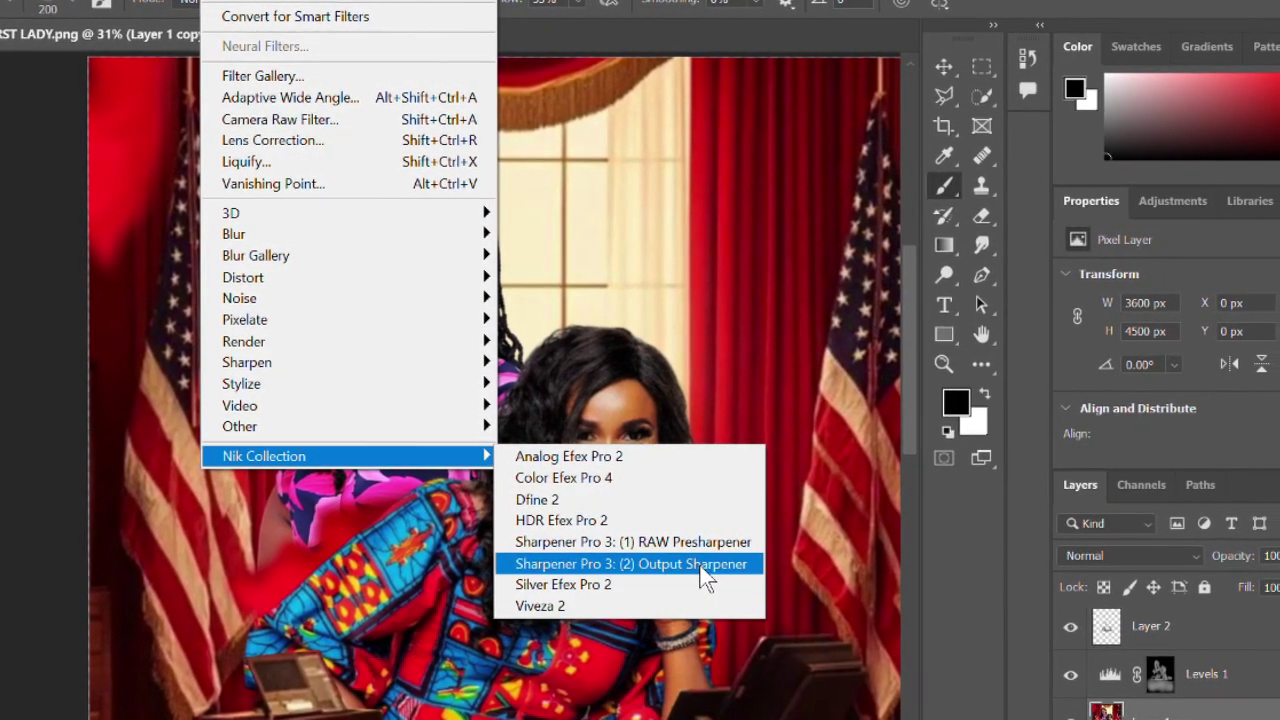
left_click(696, 562)
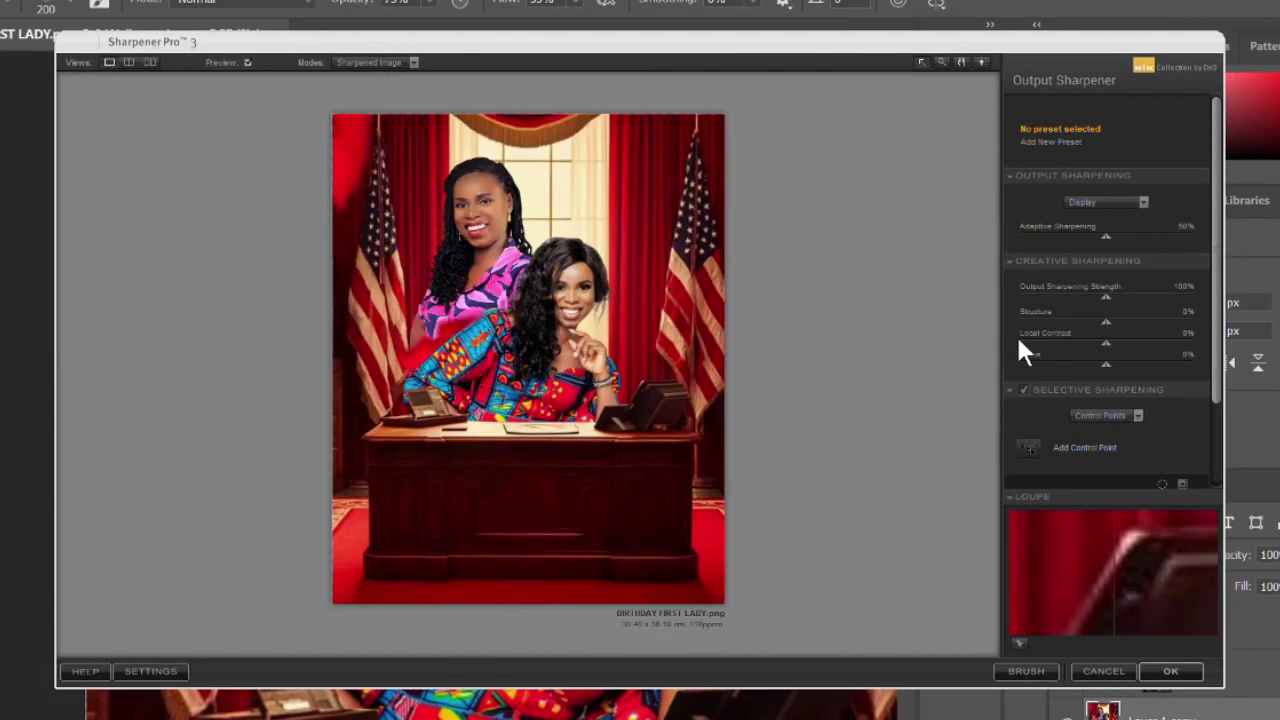
Apply output sharpening with 64% adaptive sharpening, 110% output sharpening strength, 57% structure and 33% local contrast
left_click_drag(1104, 236, 1133, 236)
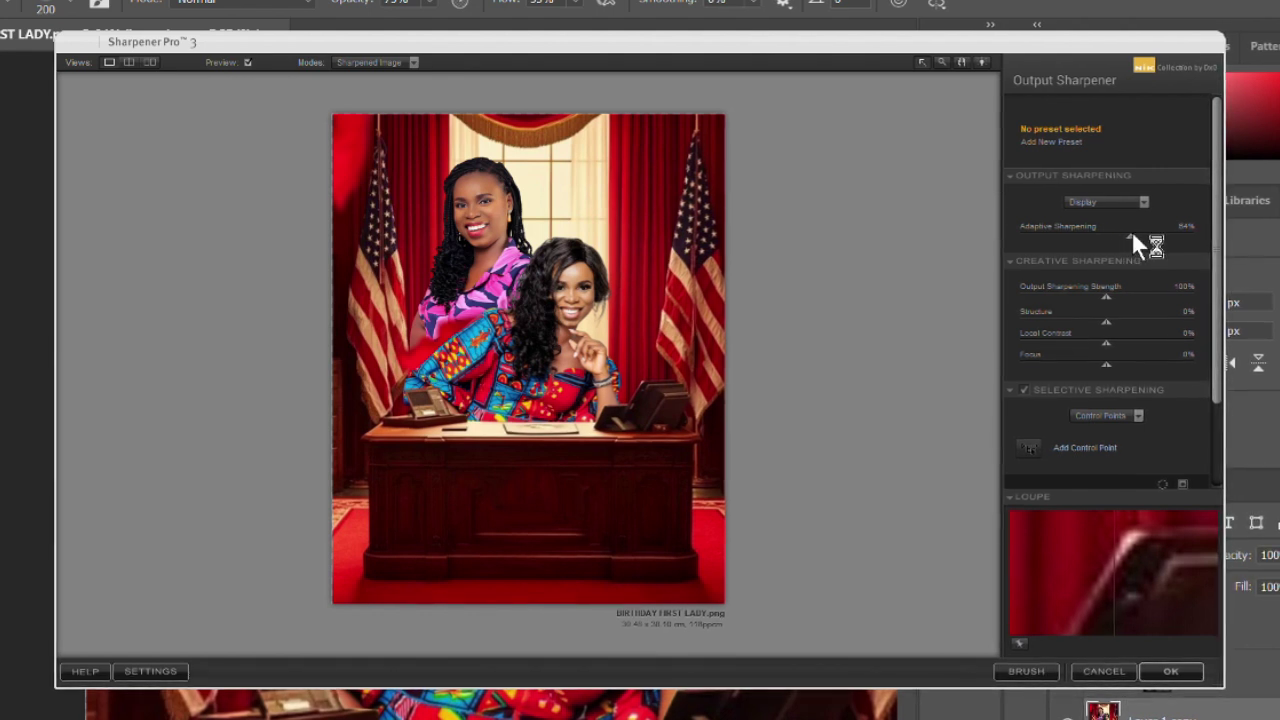
left_click_drag(1107, 320, 1149, 319)
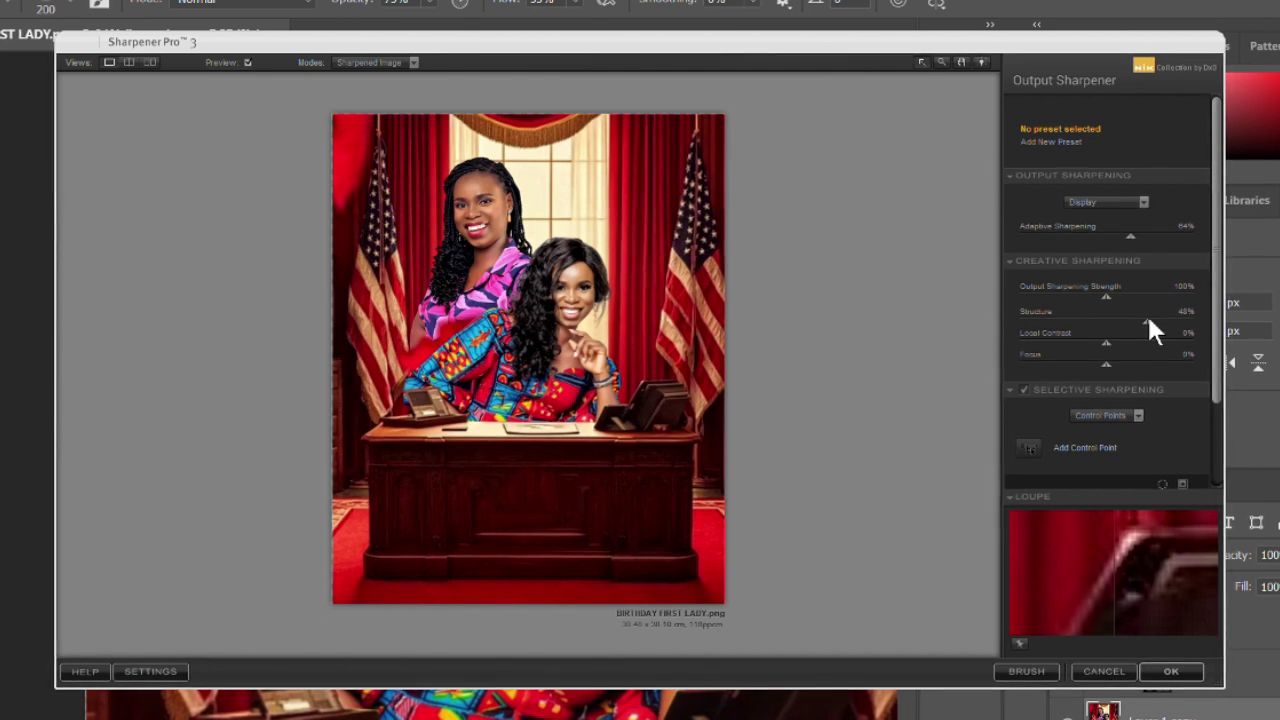
left_click_drag(1146, 319, 1157, 319)
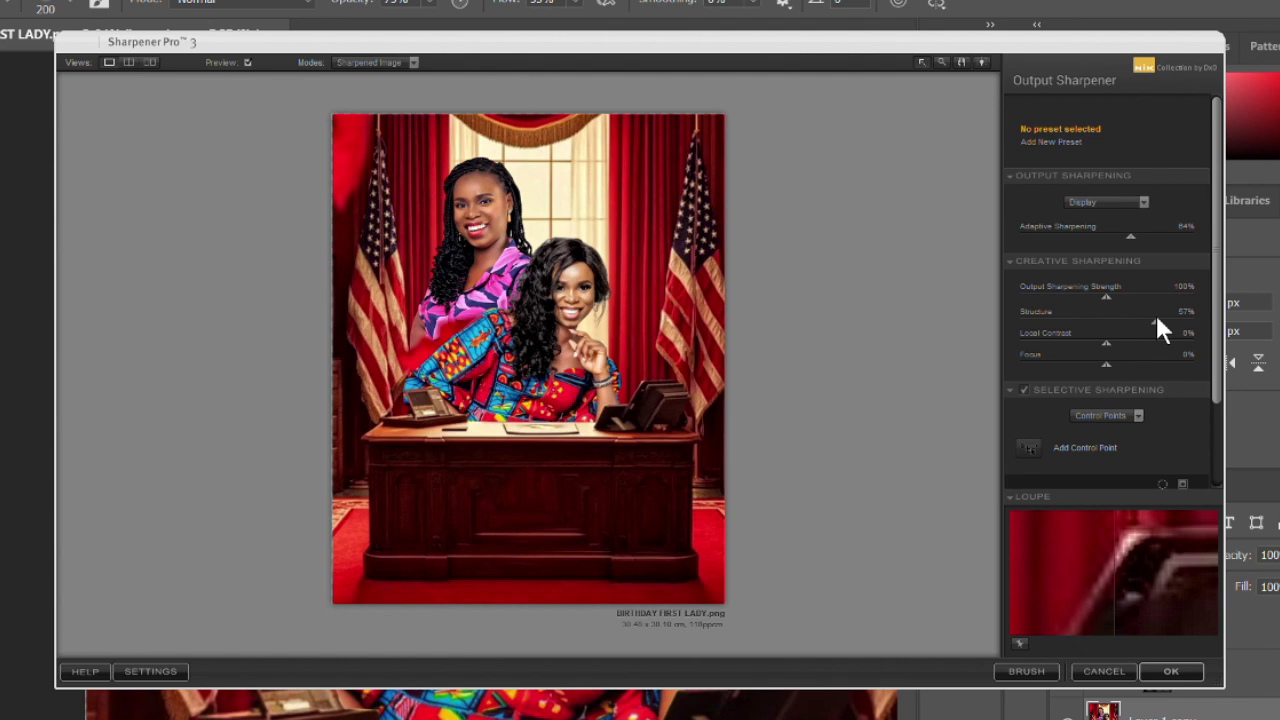
left_click_drag(1104, 345, 1134, 343)
left_click_drag(1107, 297, 1117, 295)
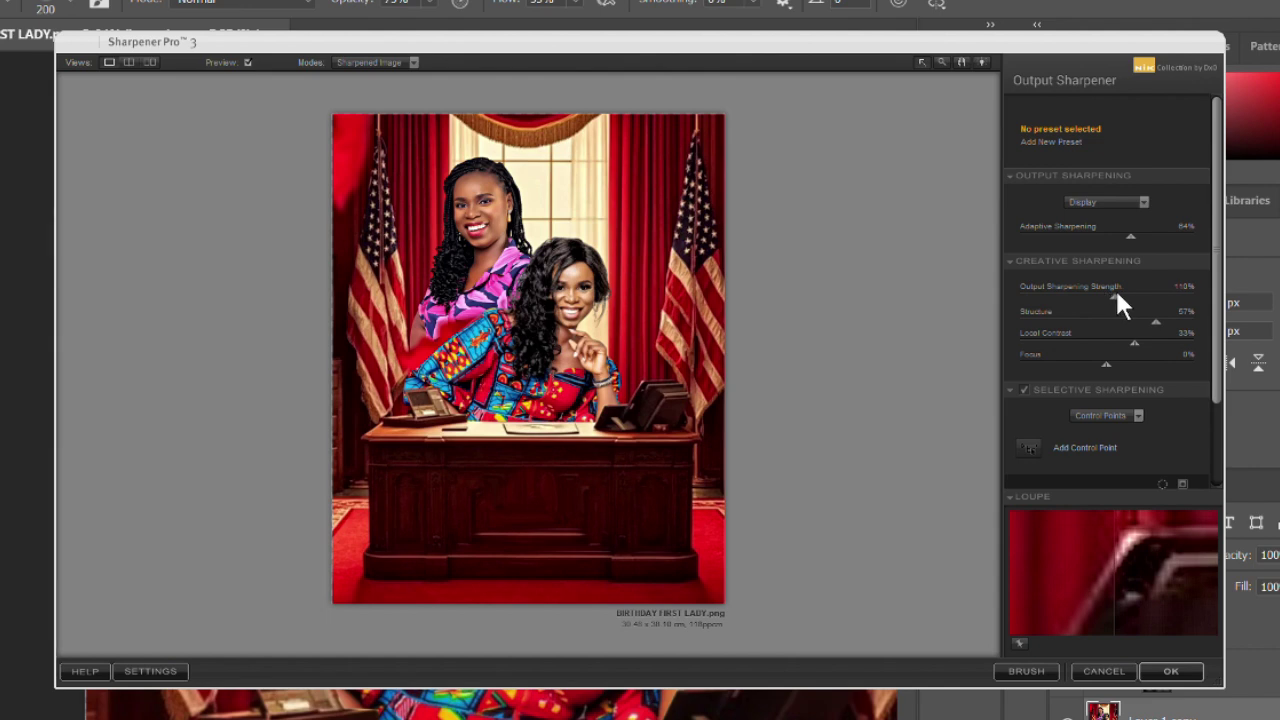
left_click(1172, 676)
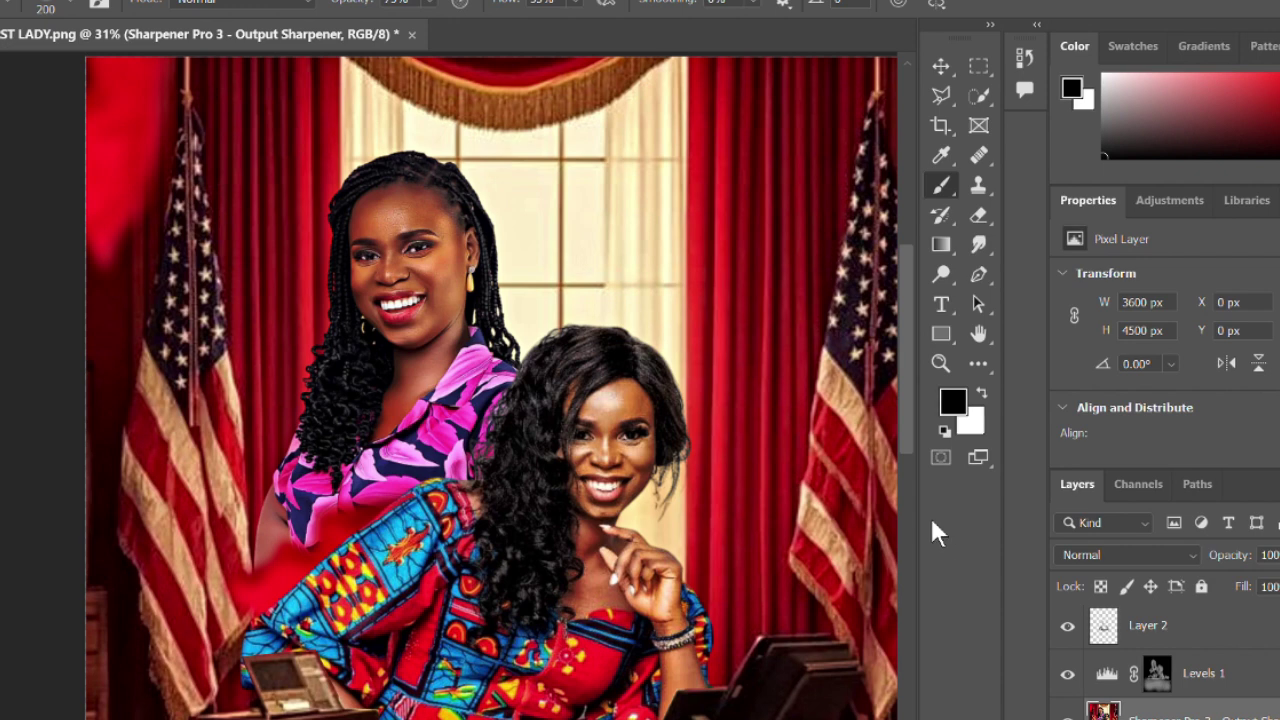
Toggle the Levels 1 adjustment's visibility to compare the sharpened image with and without it
scroll(562, 298, "down", 2)
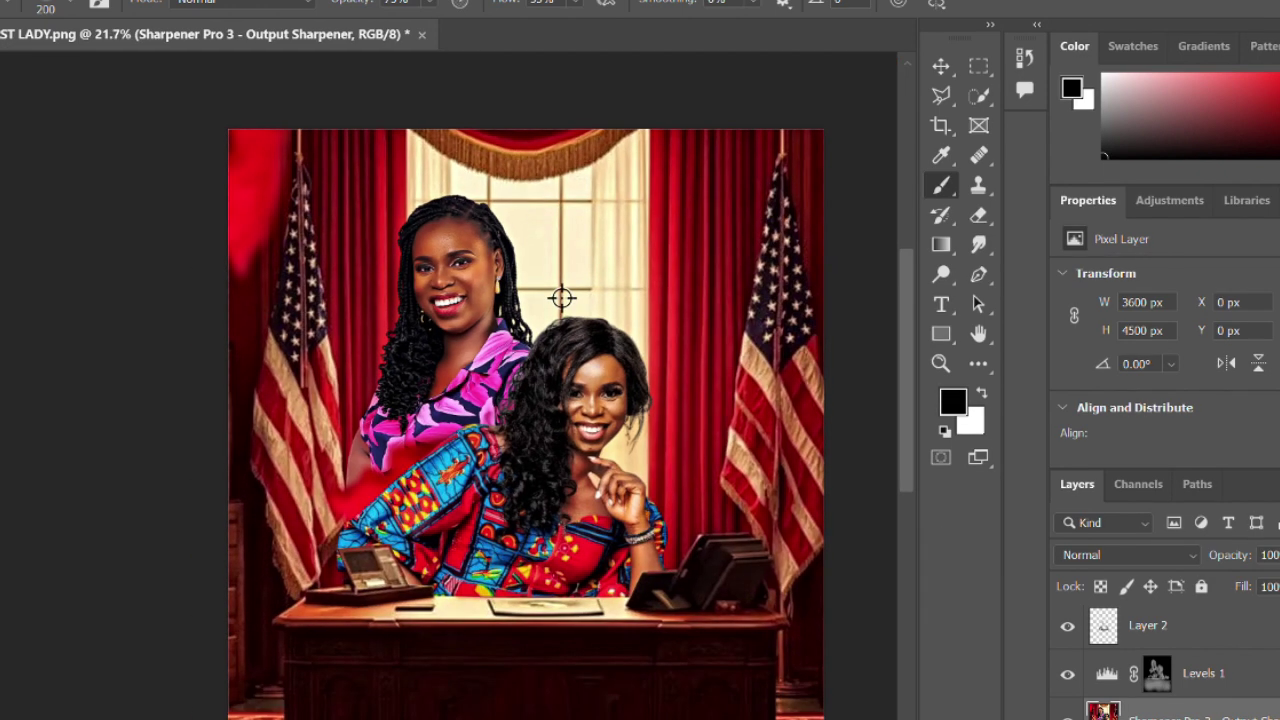
key("v")
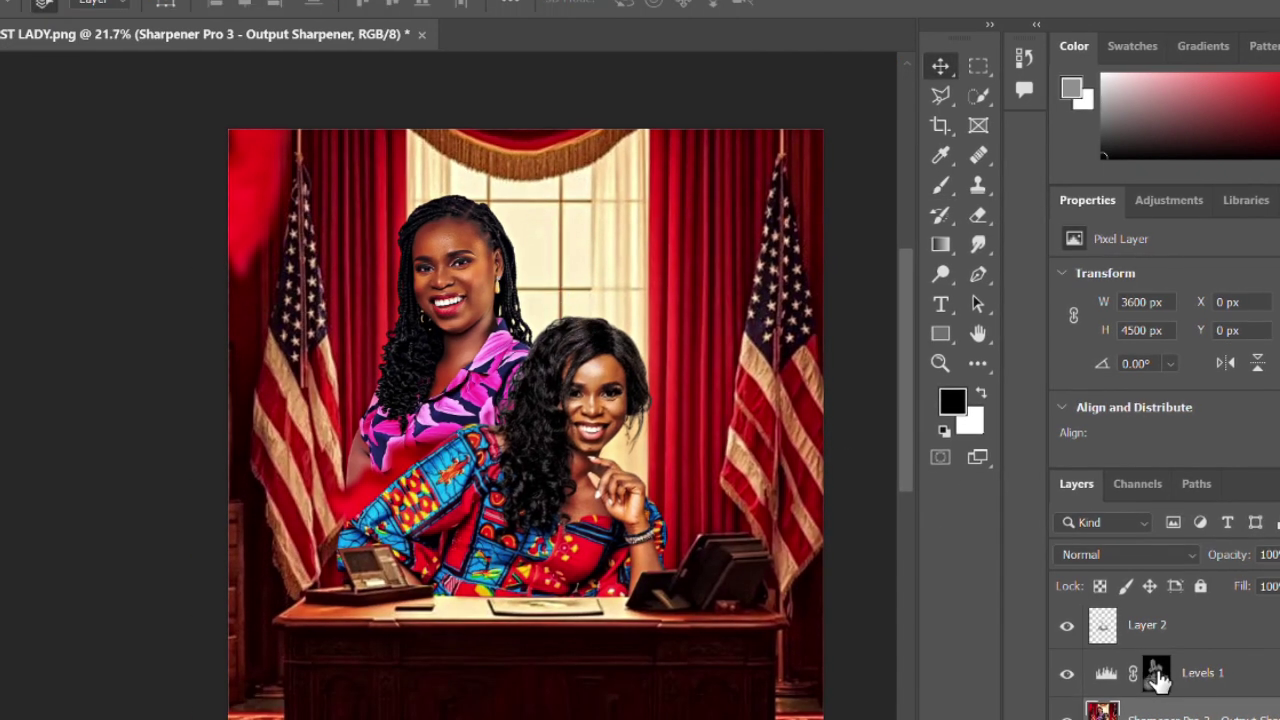
left_click(1157, 673)
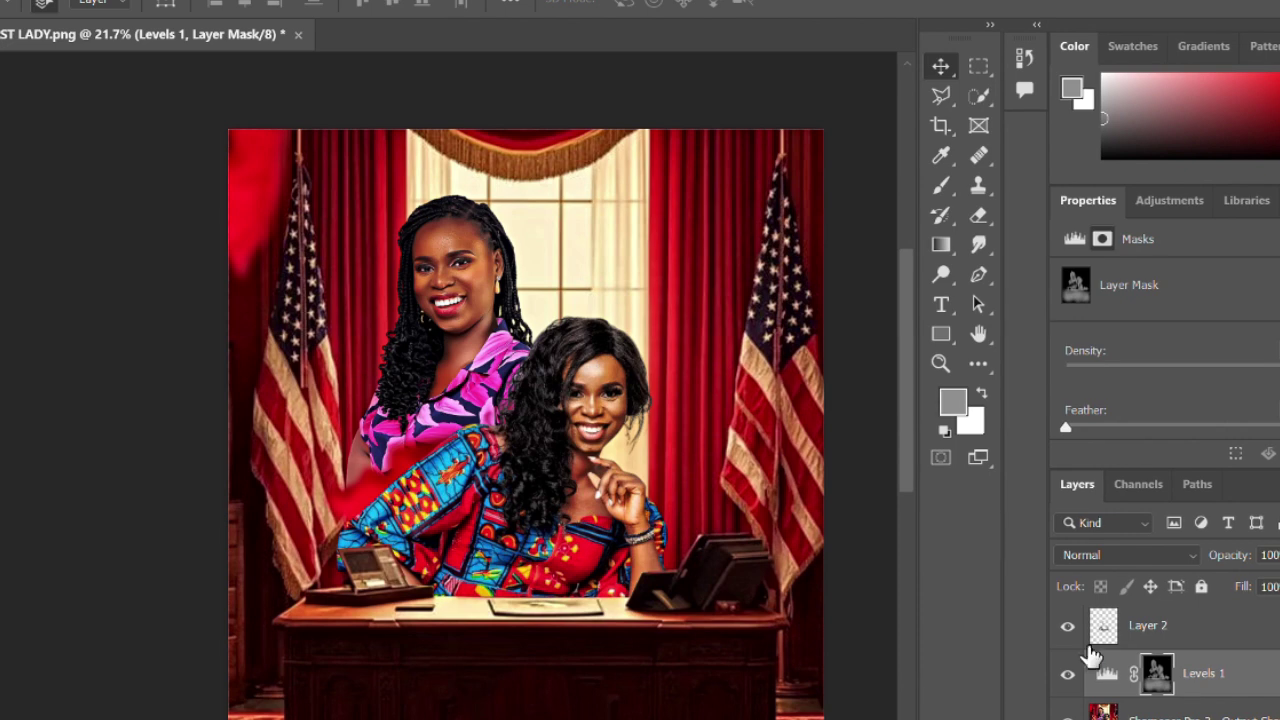
left_click(1070, 676)
left_click(1070, 677)
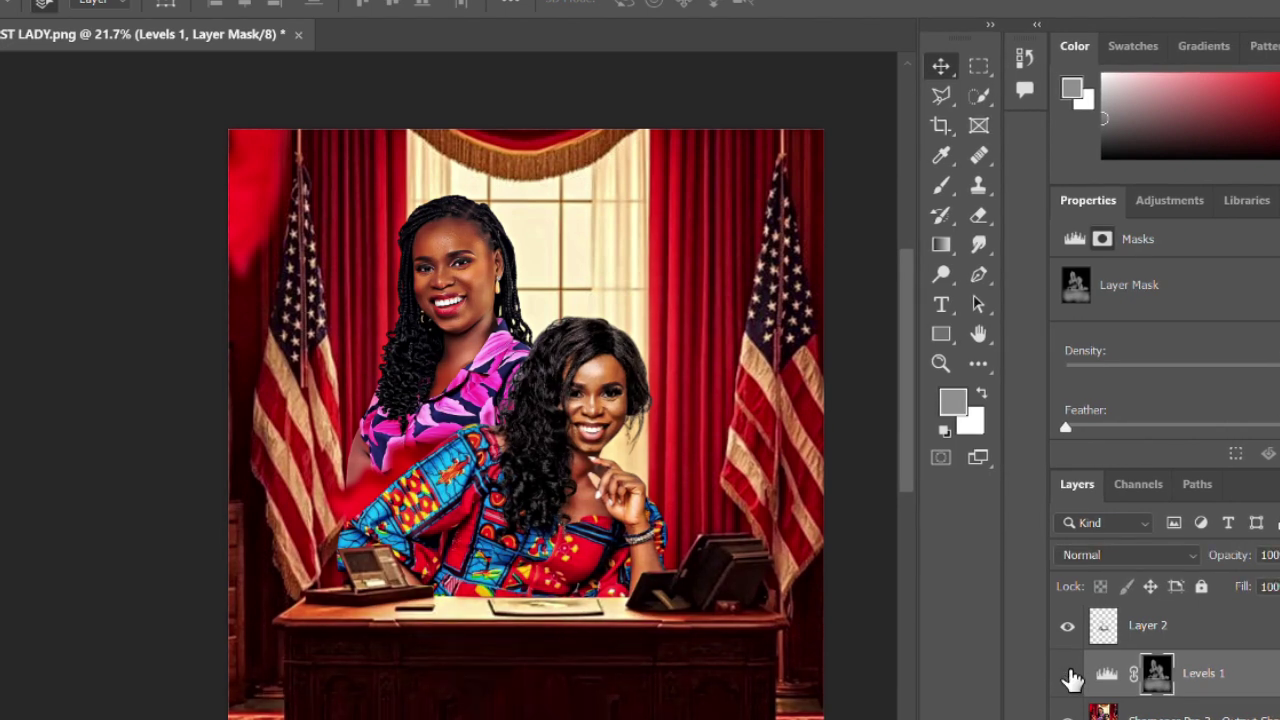
left_click(1070, 677)
scroll(448, 487, "up", 2)
scroll(450, 485, "down", 5)
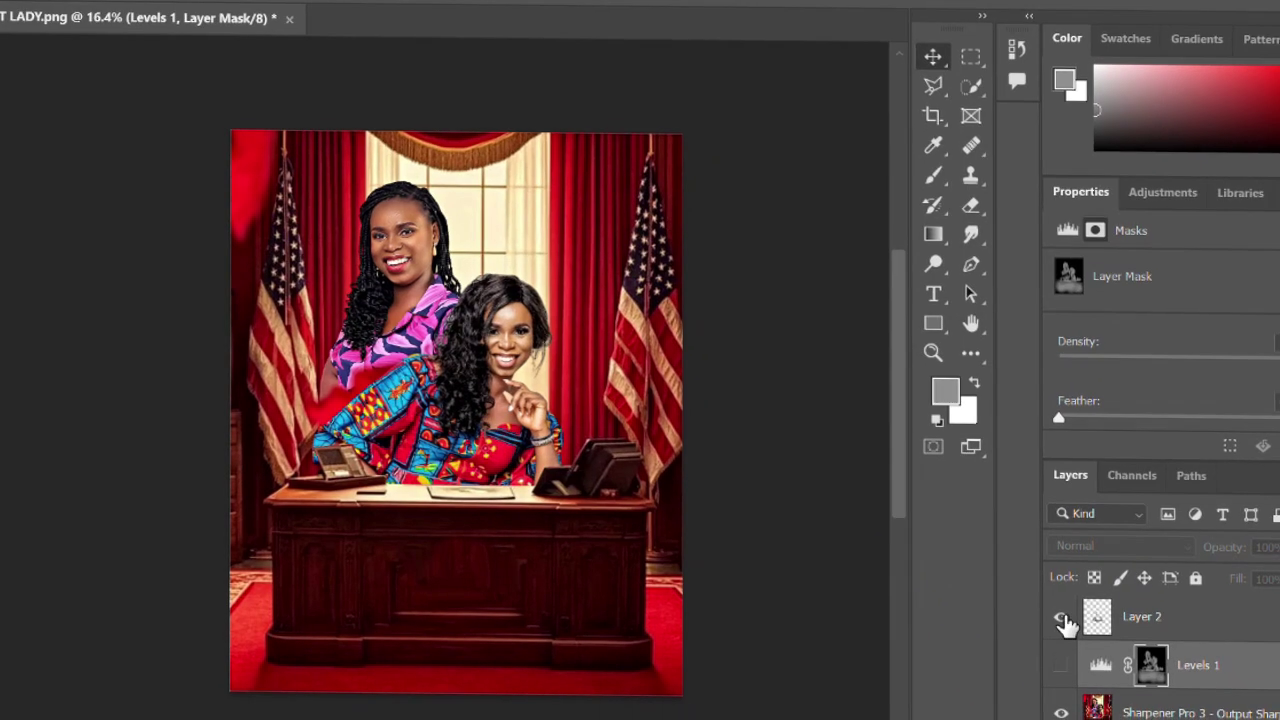
left_click(1067, 674)
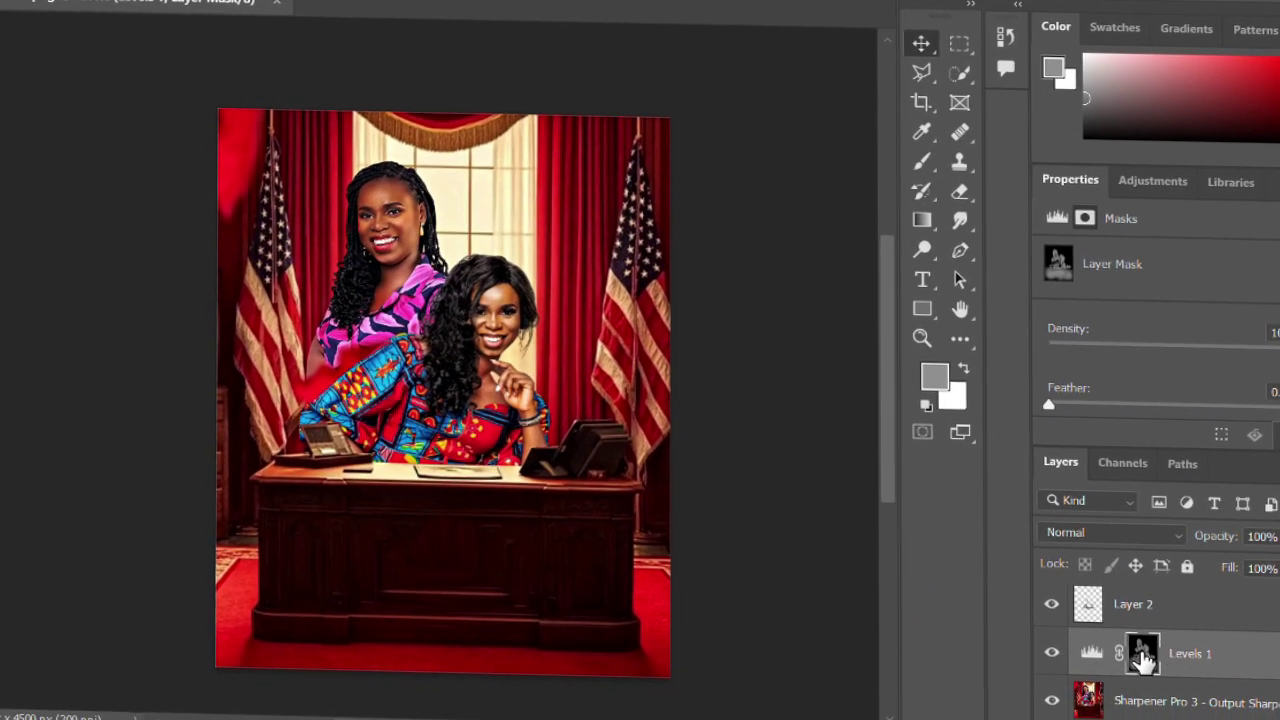
Try feathering the Levels 1 layer mask
scroll(1186, 367, "down", 2)
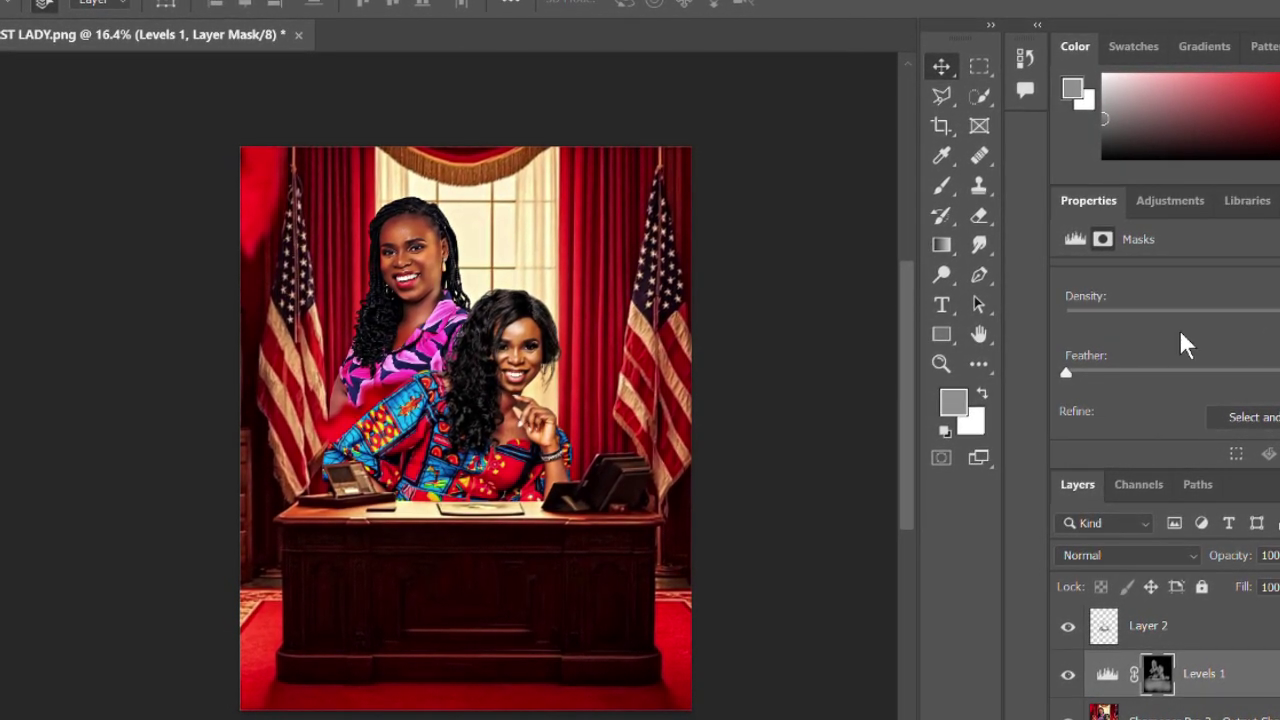
left_click_drag(1066, 373, 1158, 373)
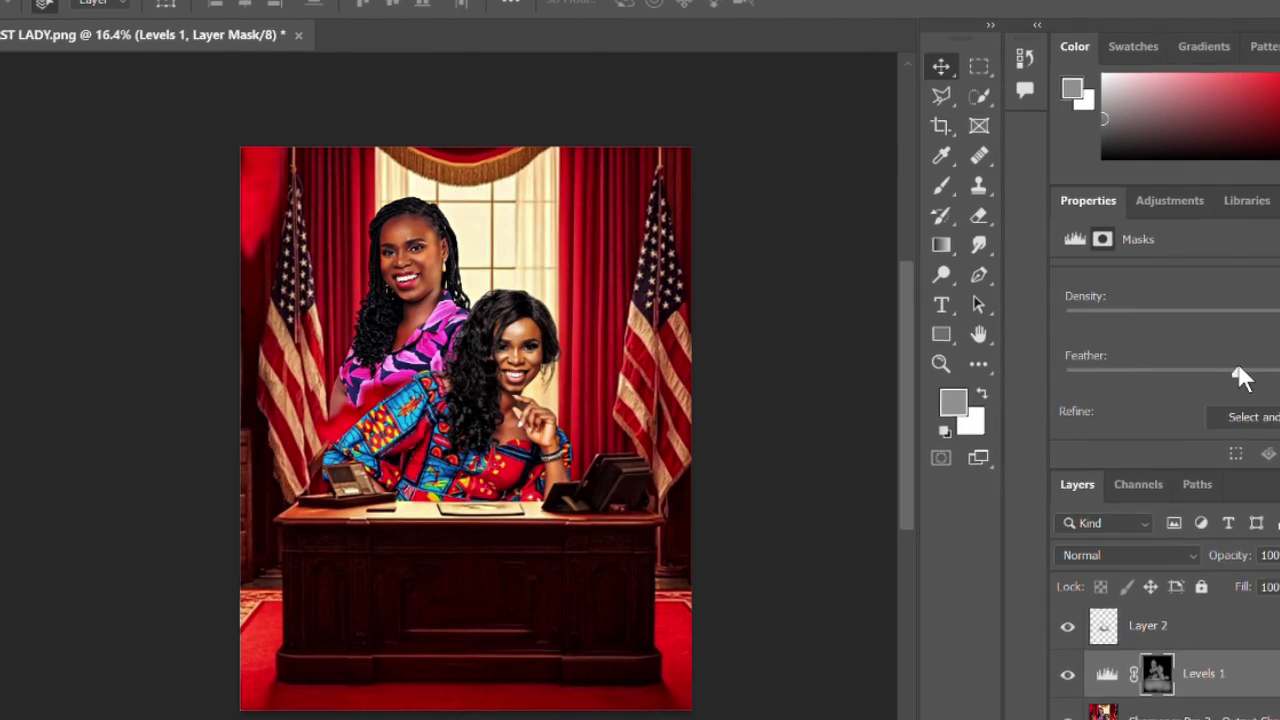
left_click_drag(1236, 367, 1017, 368)
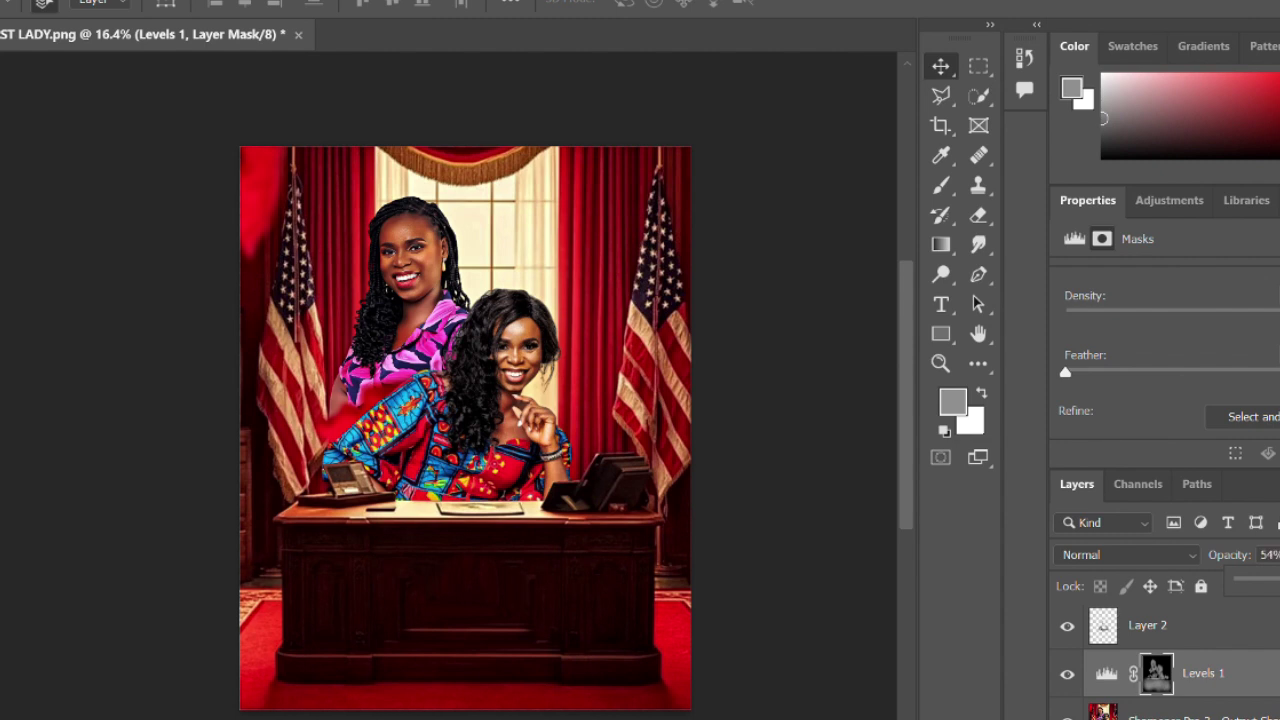
Lower the Levels 1 adjustment layer's opacity to 26% and check the overall image
left_click_drag(1279, 581, 1269, 583)
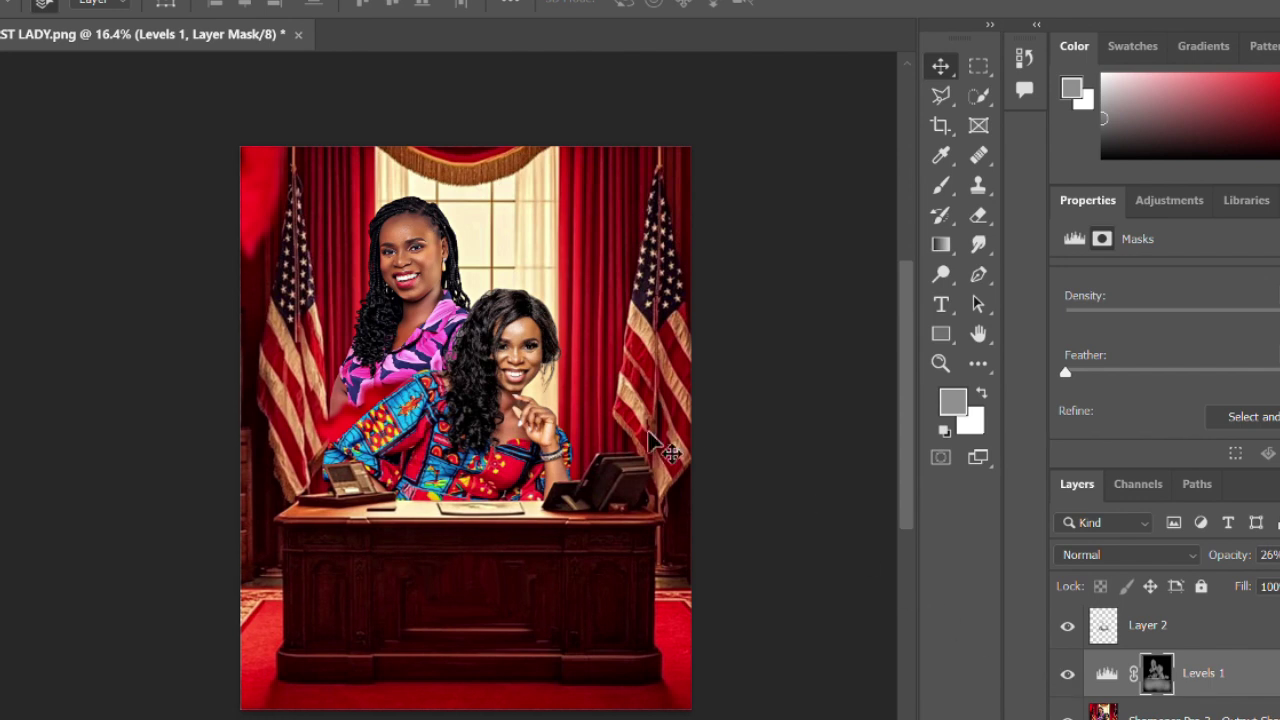
scroll(494, 416, "down", 2)
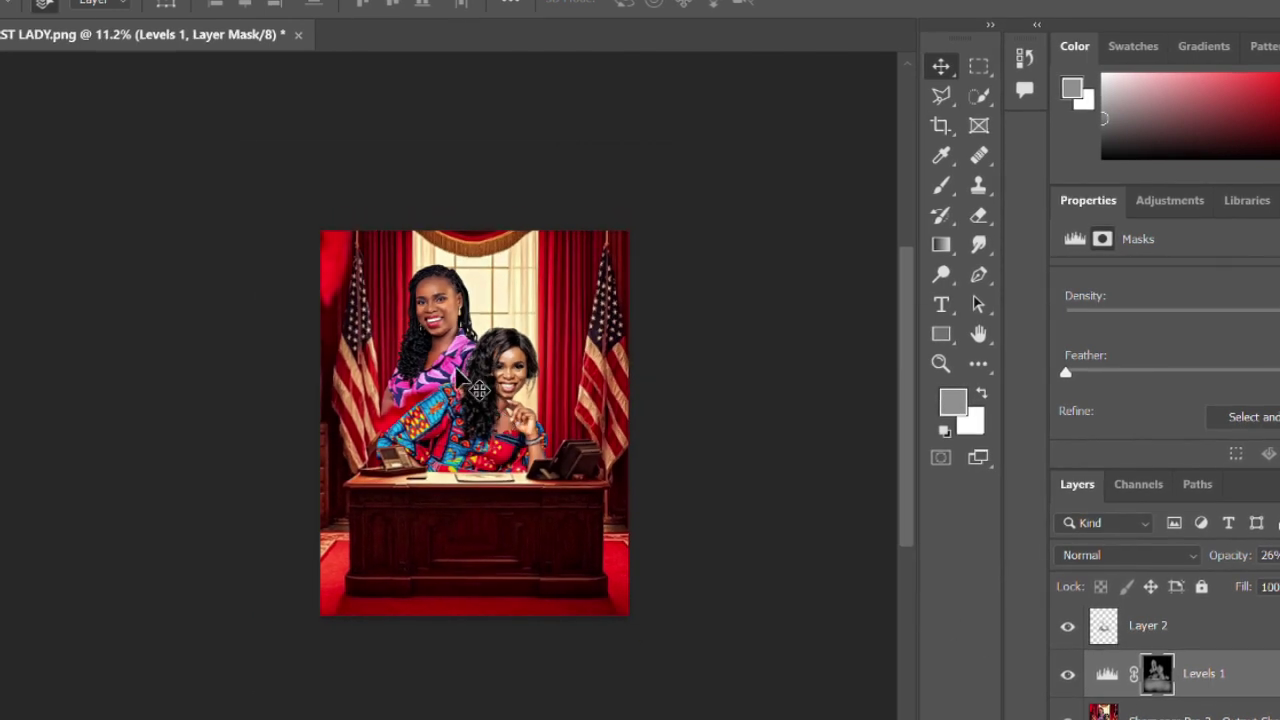
scroll(508, 400, "up", 1)
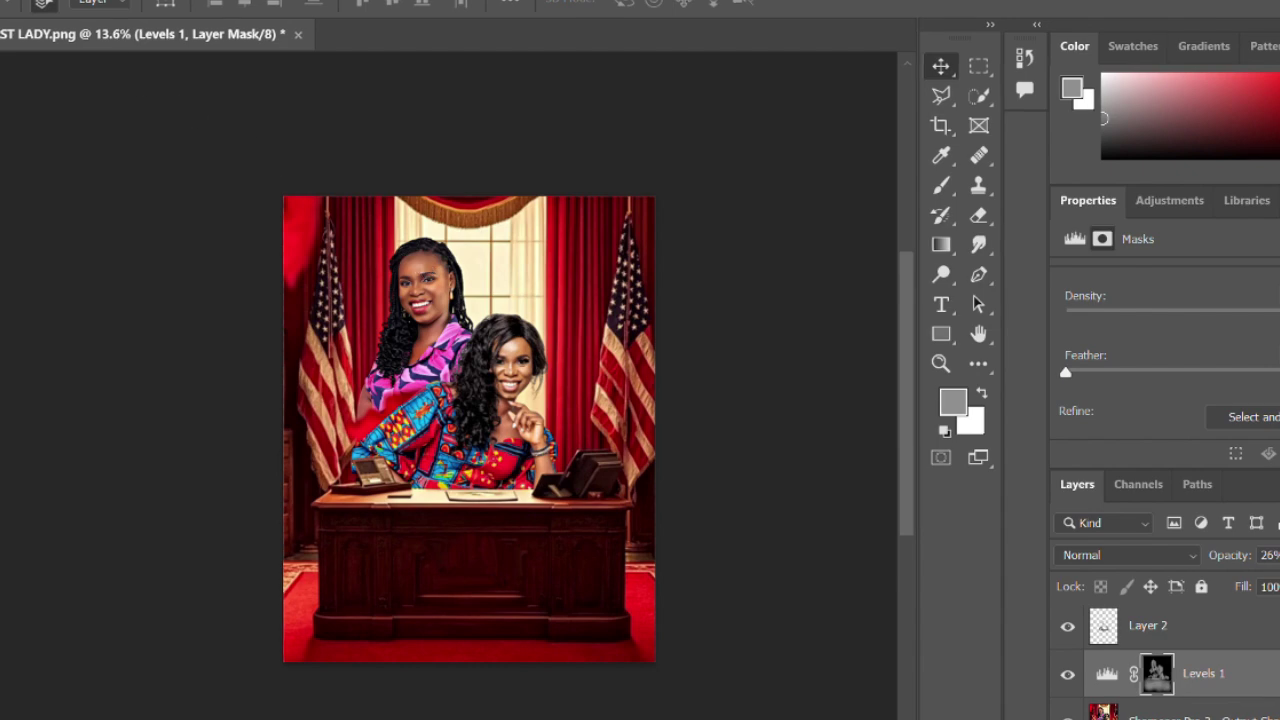
Quick-export the composite as a PNG named BIRTHDAY FIRST LADY+ in the lfc folder, keeping the existing BIRTHDAY FIRST LADY file
left_click(20, 1)
mouse_move(129, 302)
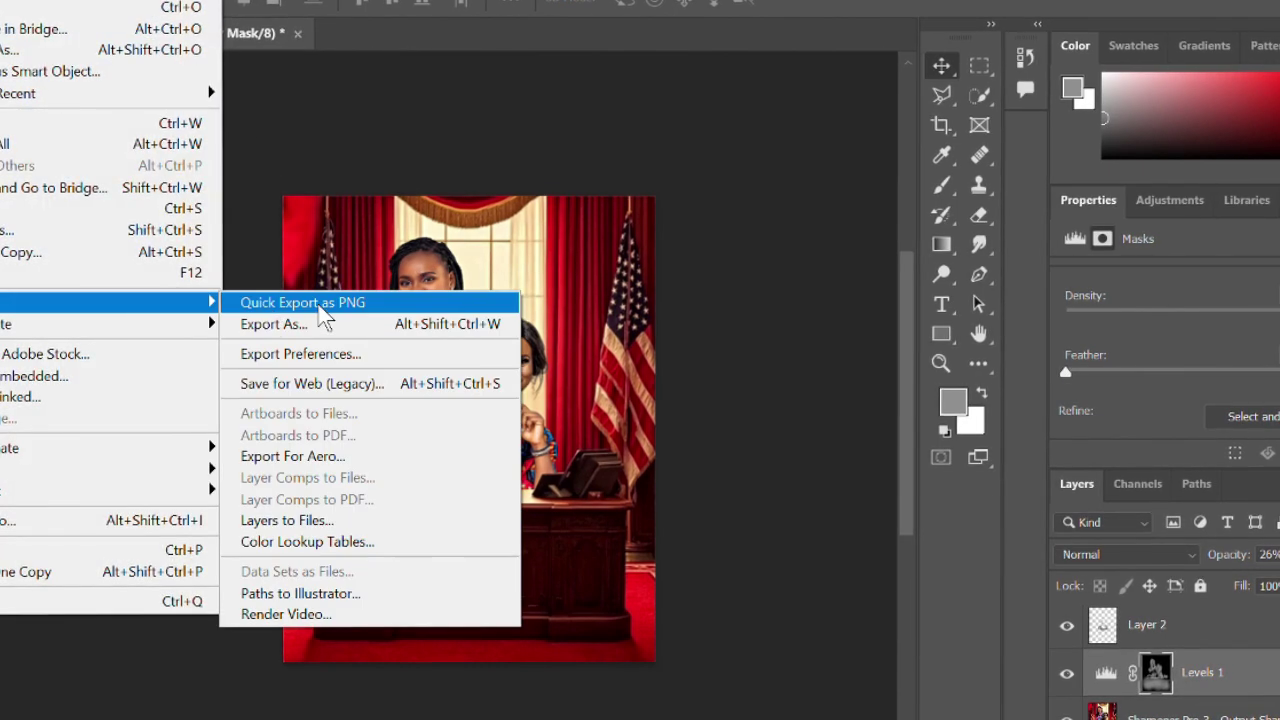
left_click(319, 303)
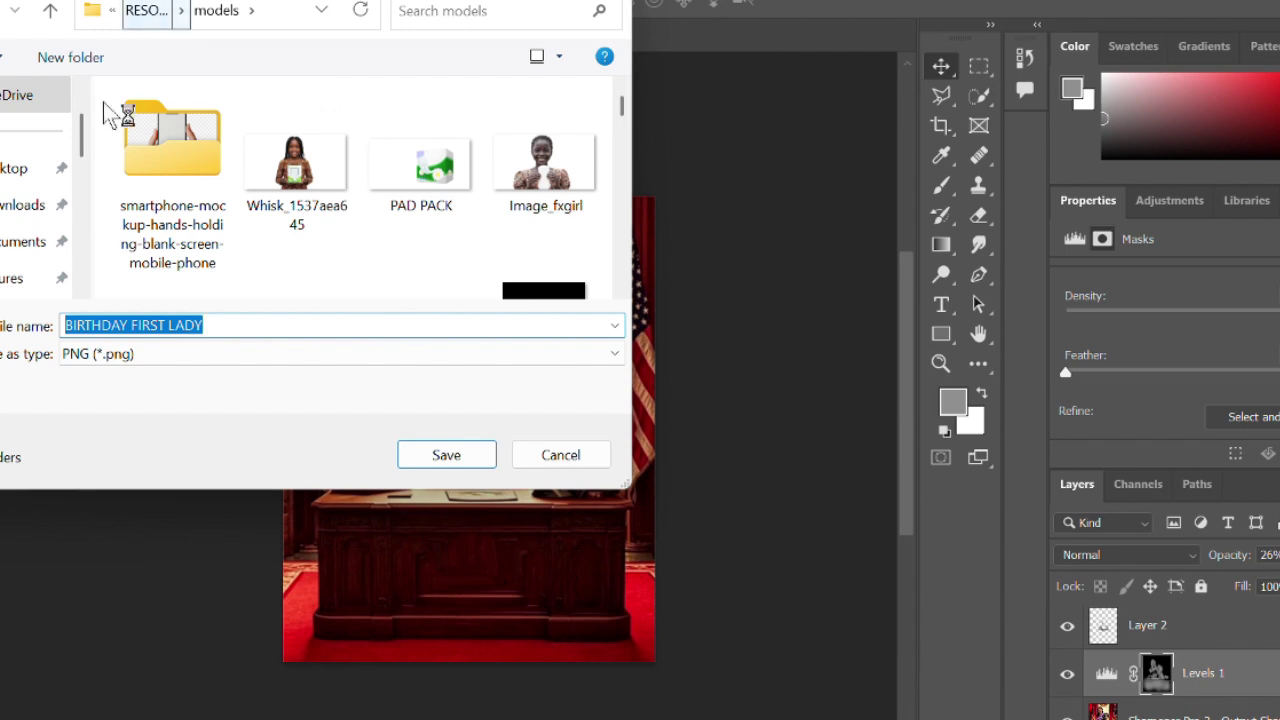
left_click_drag(84, 130, 88, 235)
left_click(25, 245)
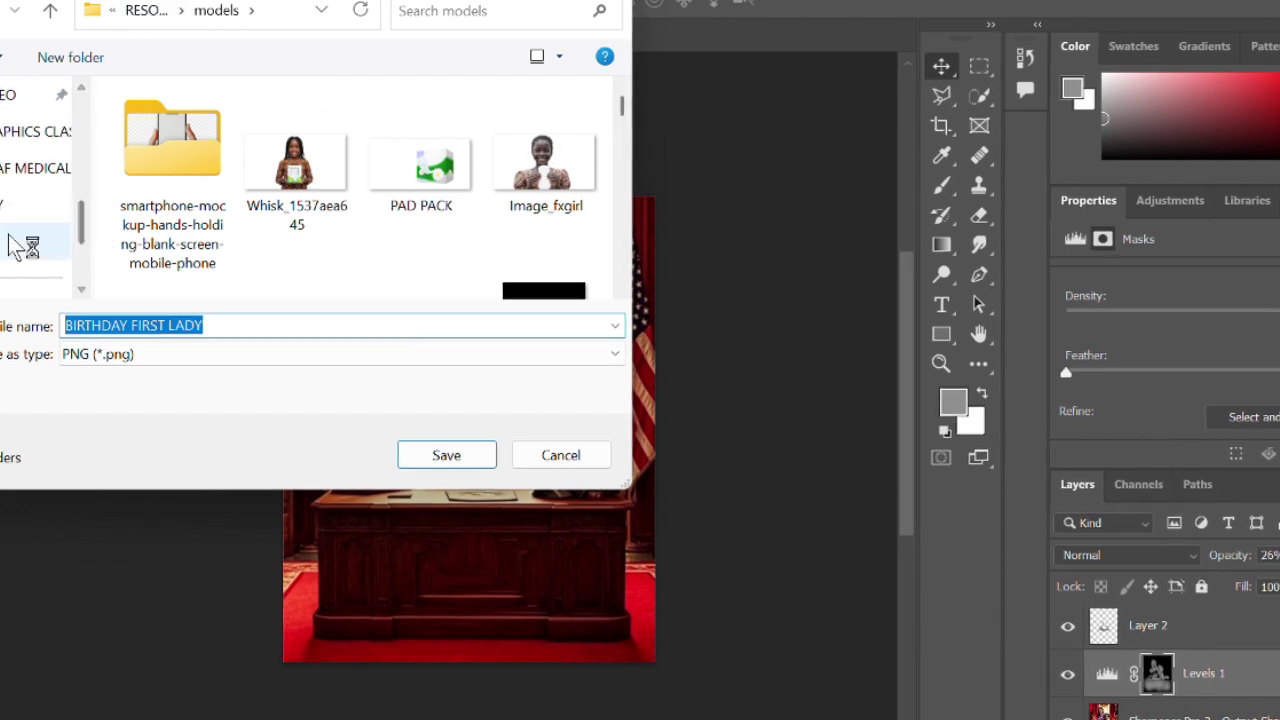
left_click(444, 456)
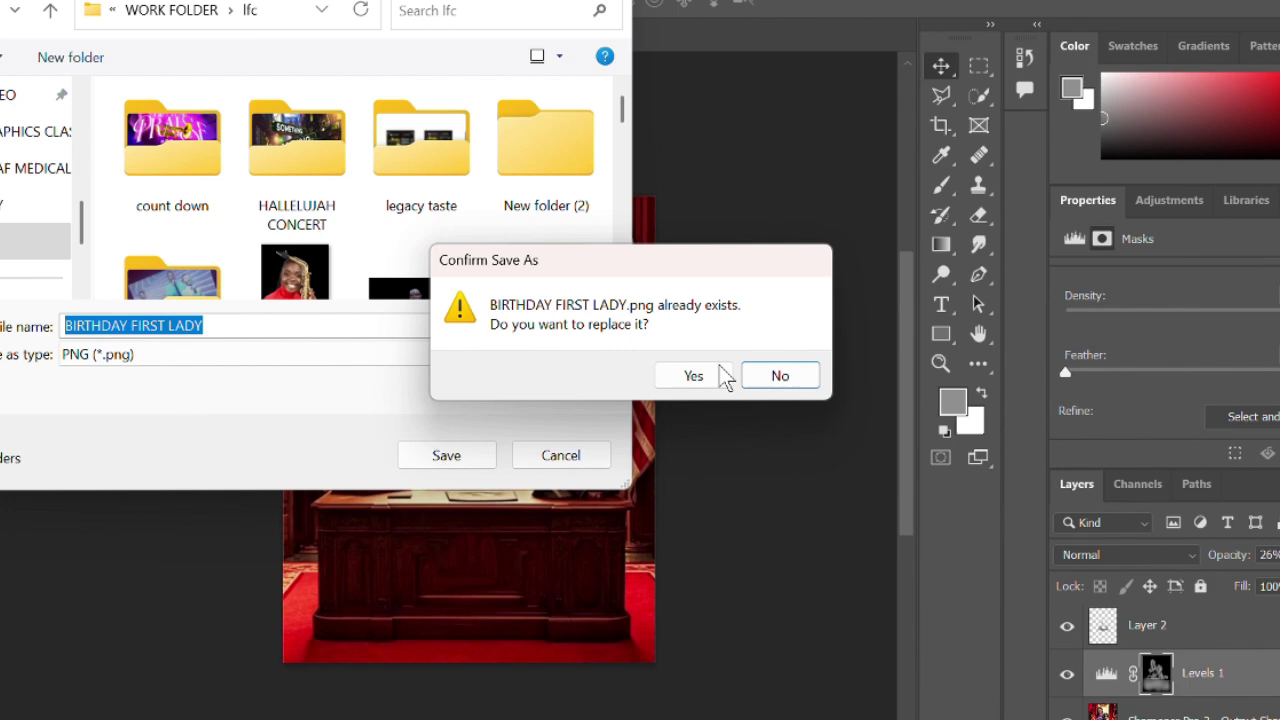
left_click(781, 378)
left_click(349, 316)
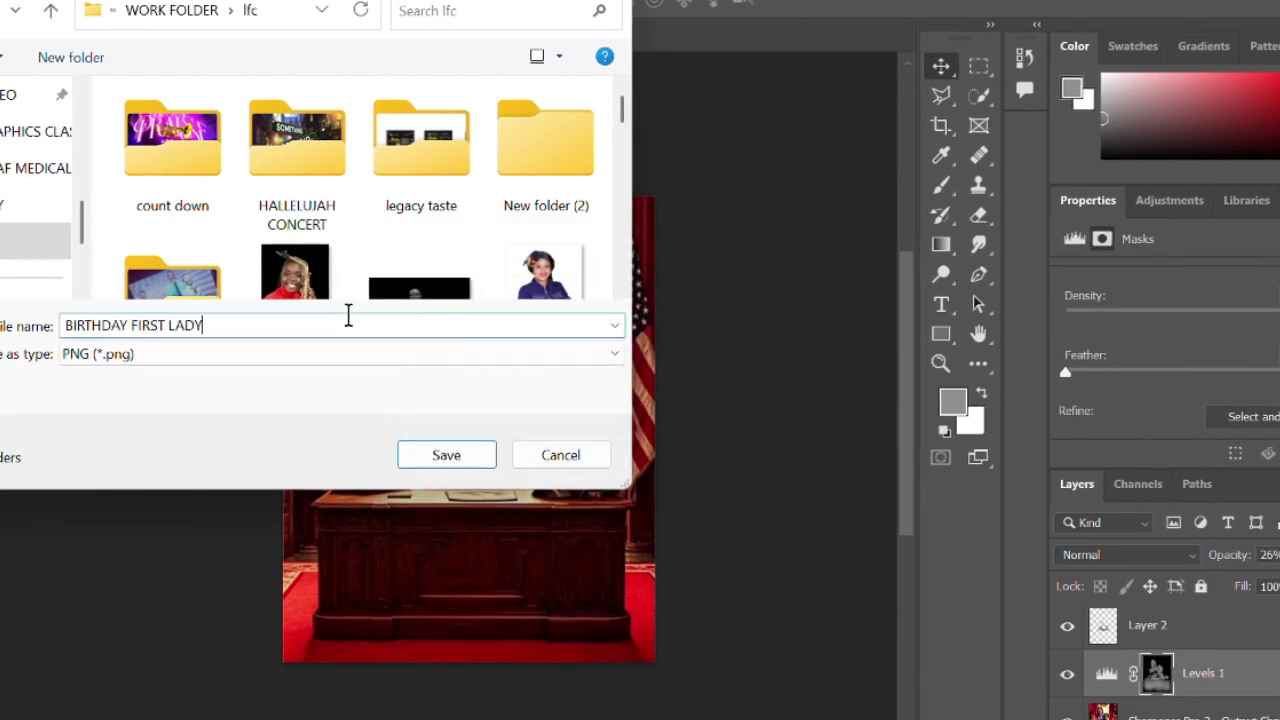
type("+")
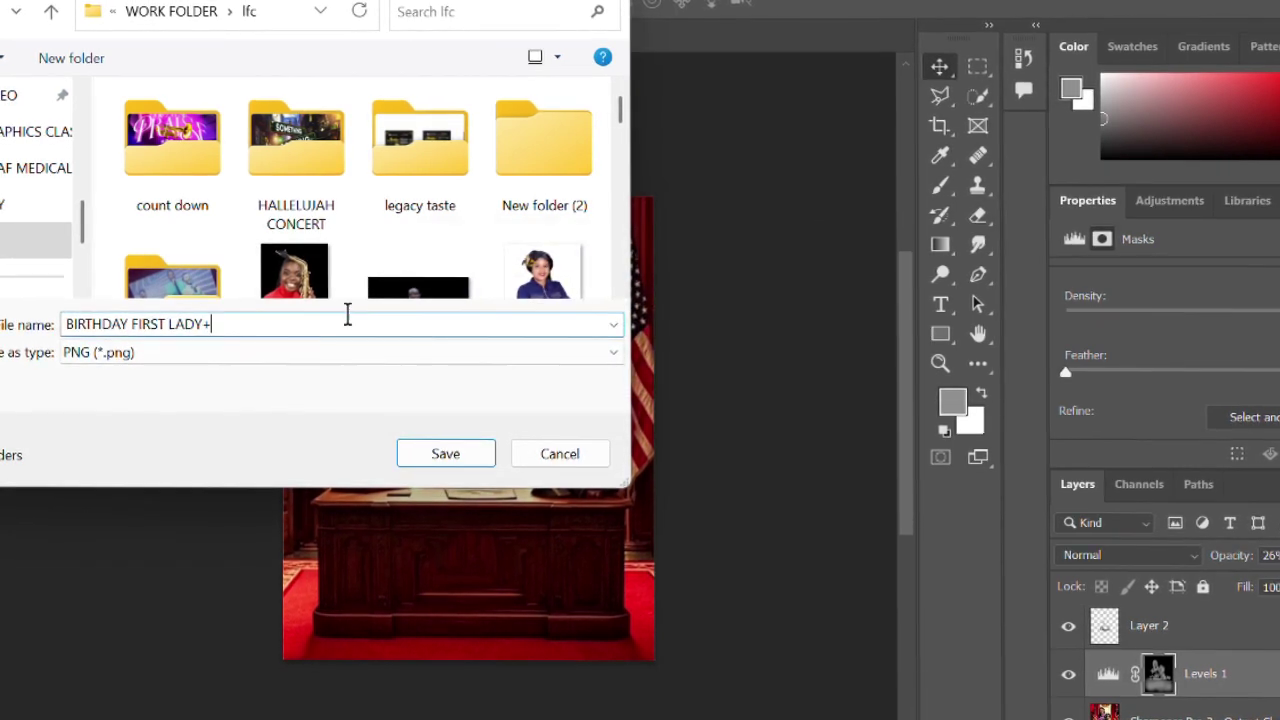
key("Return")
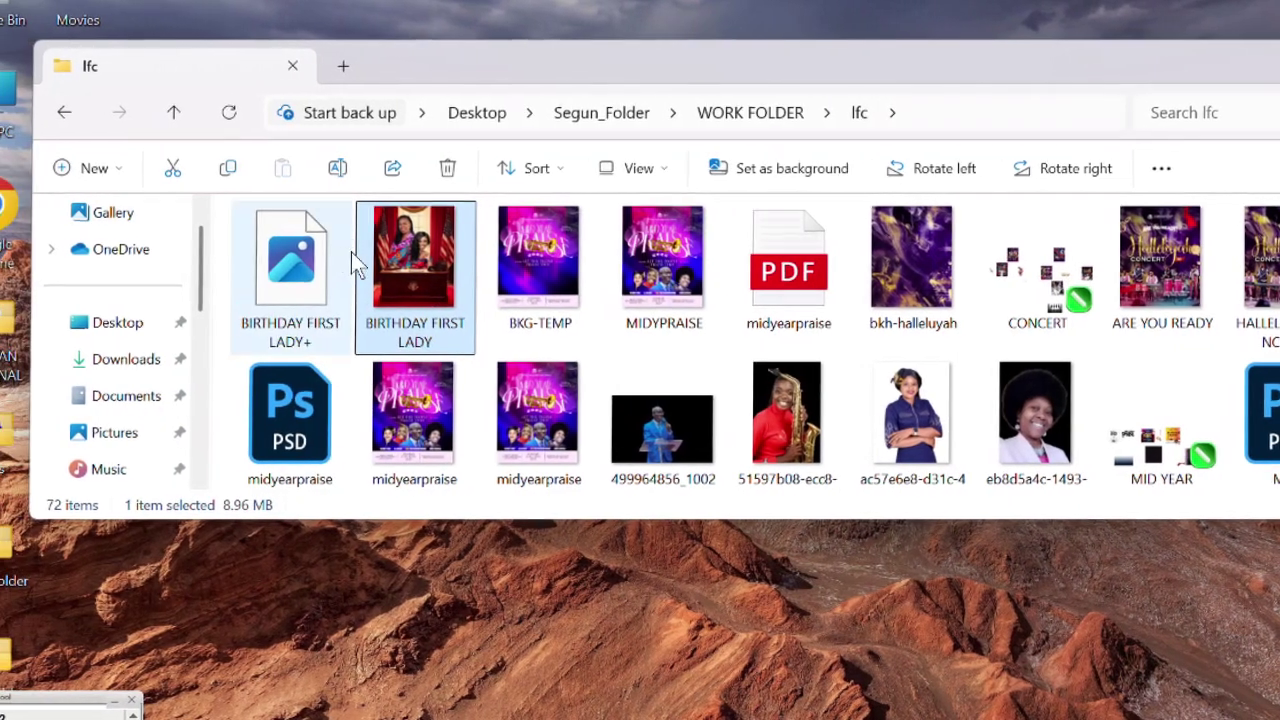
Switch to File Explorer and compare the BIRTHDAY FIRST LADY+ export with the earlier BIRTHDAY FIRST LADY file in the lfc folder
left_click(352, 253)
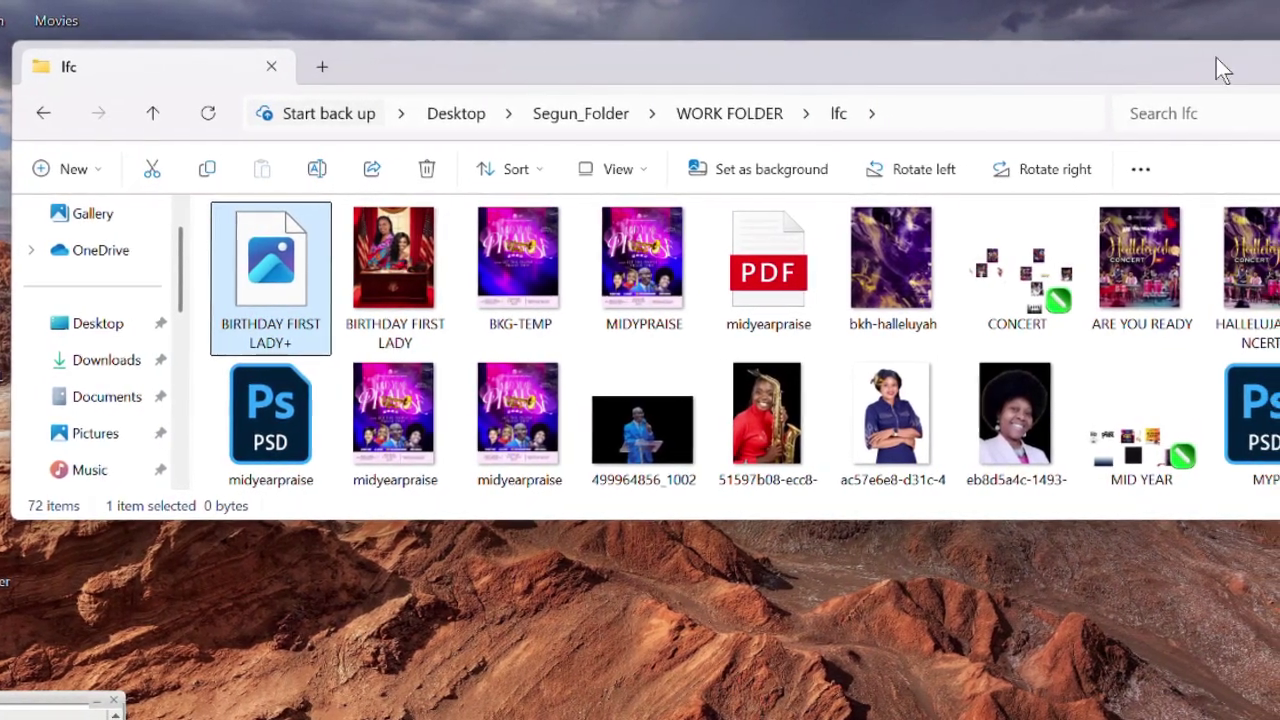
left_click_drag(1216, 57, 1152, 44)
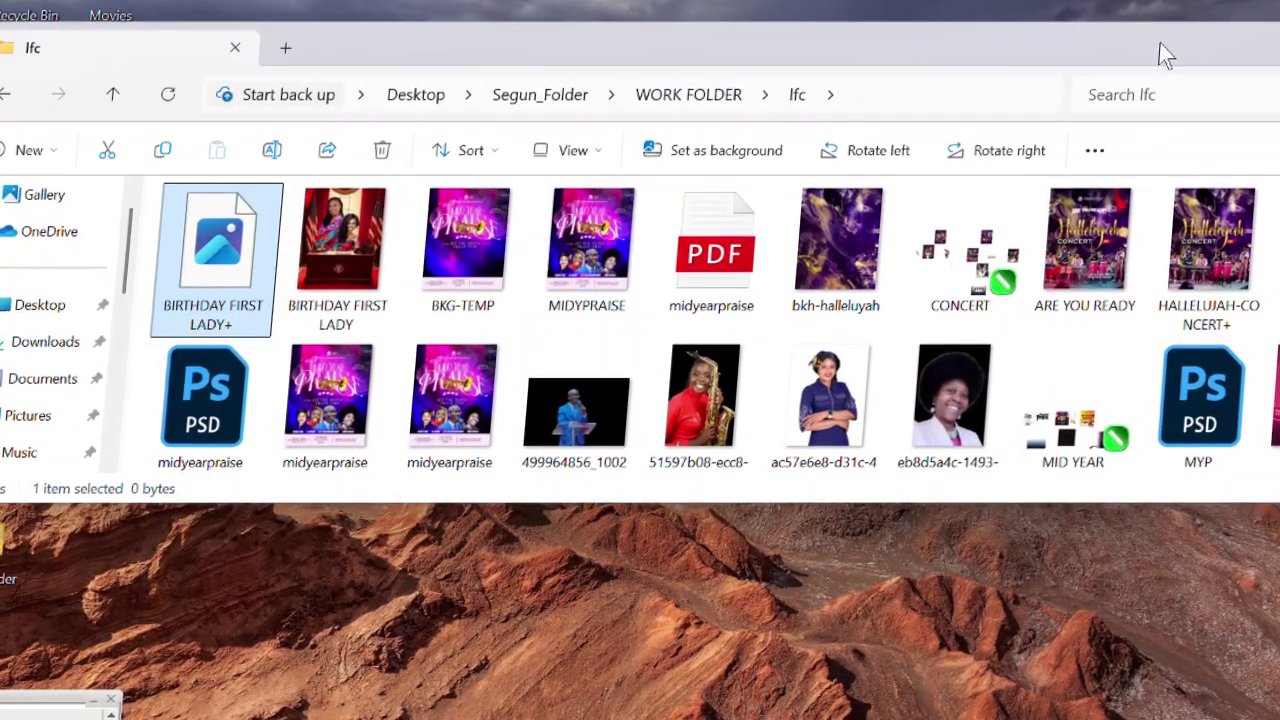
left_click(345, 243)
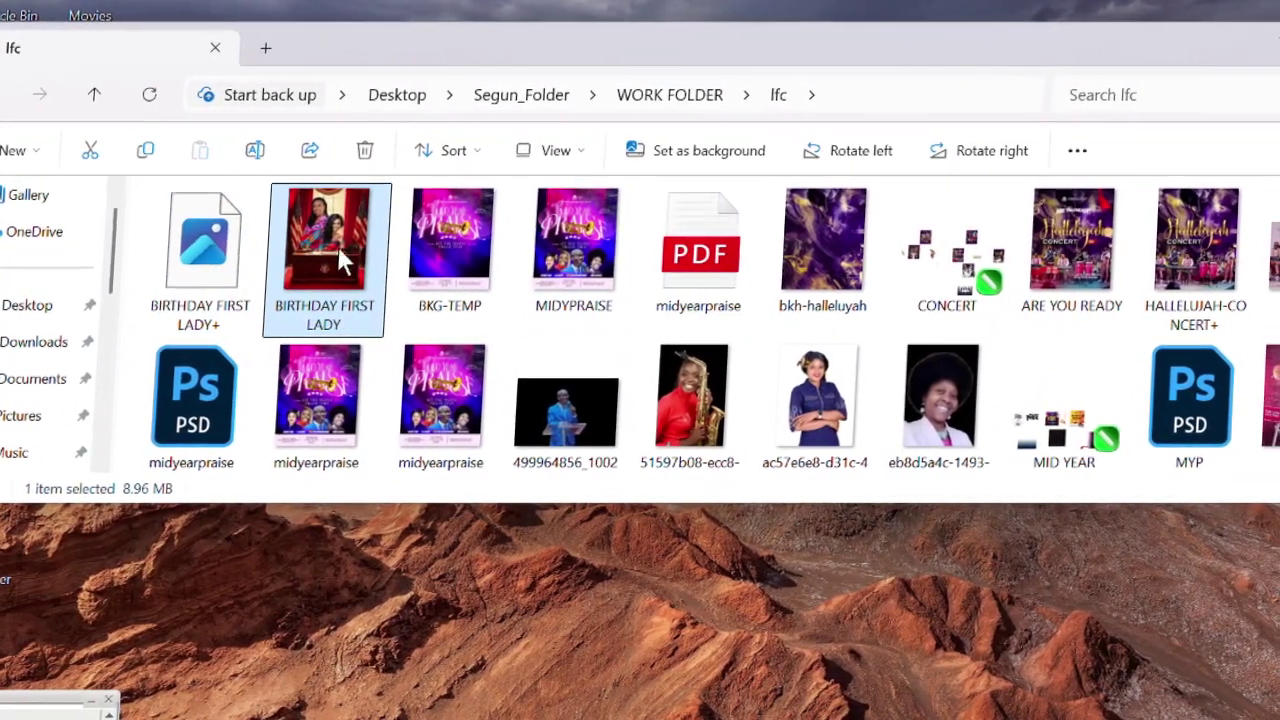
left_click(217, 260)
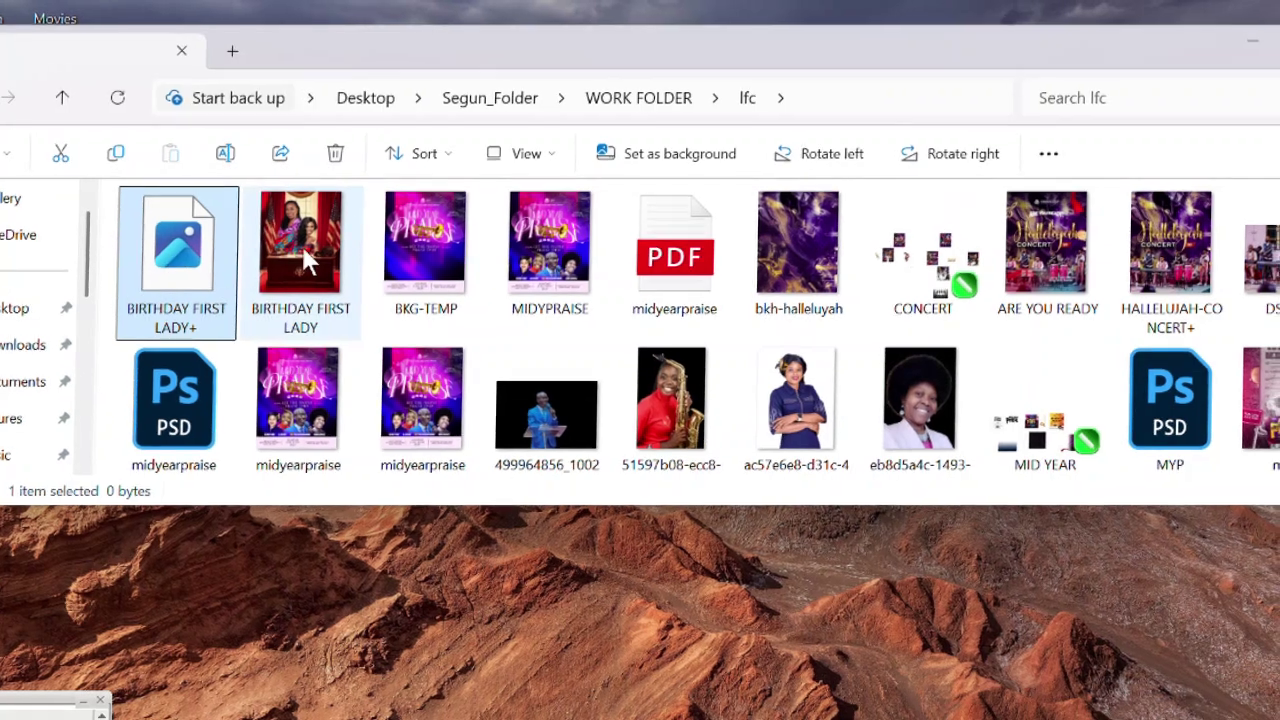
key("super+Up")
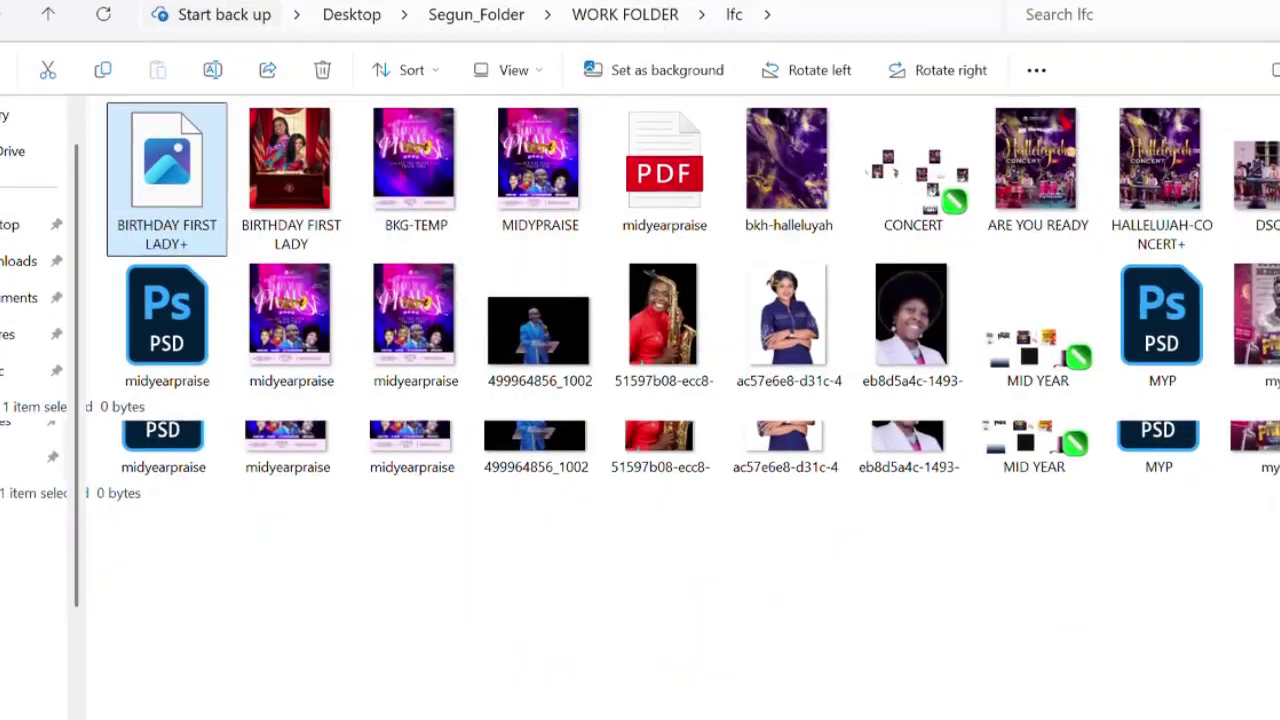
left_click(269, 230)
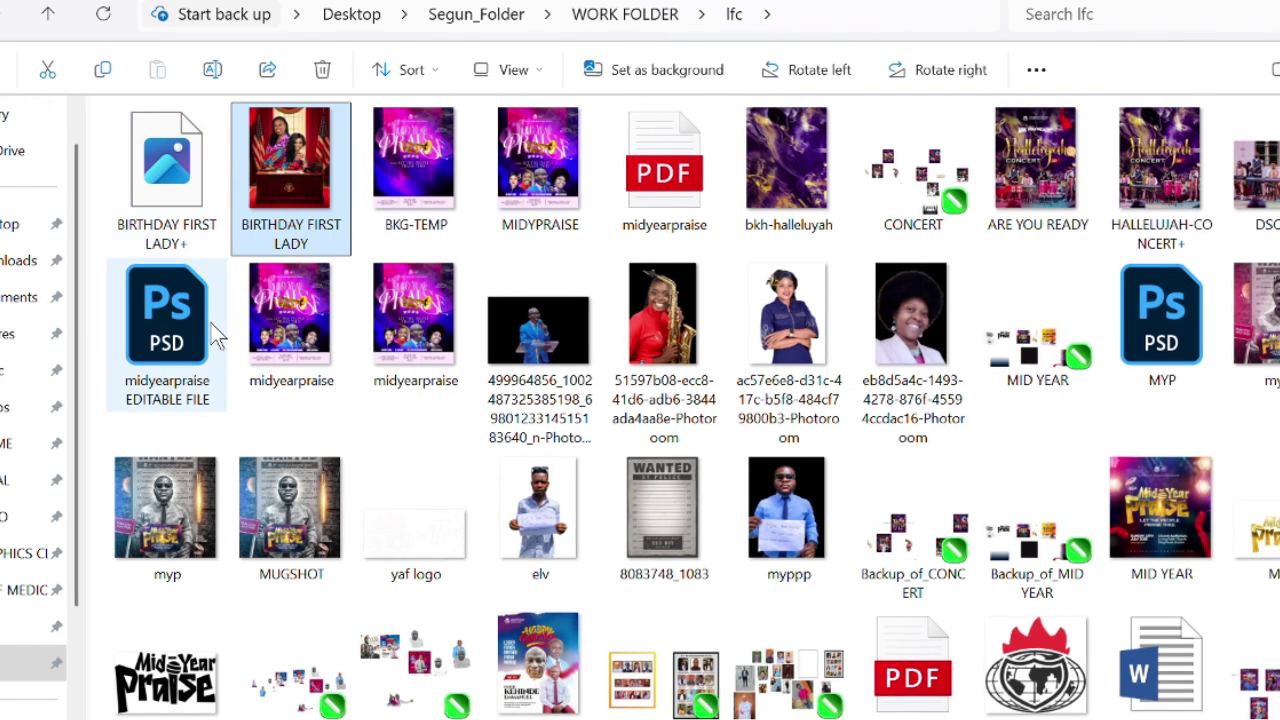
left_click(167, 180)
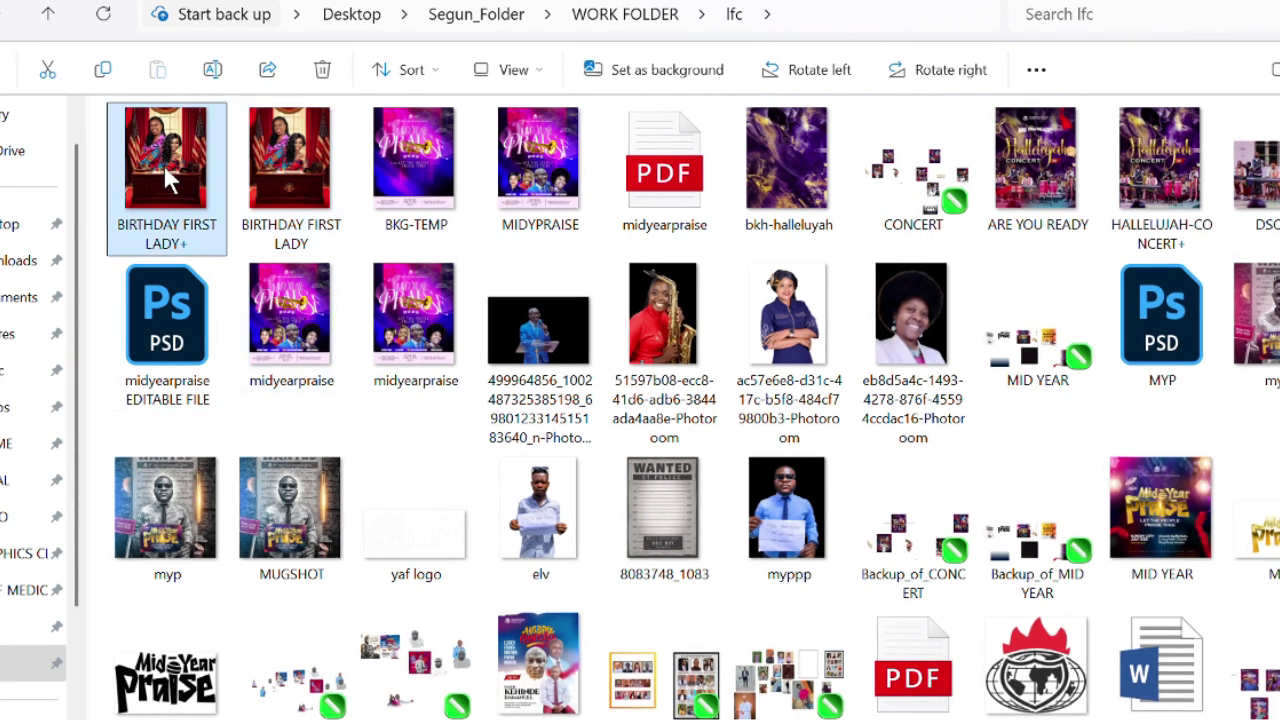
left_click_drag(258, 220, 195, 222)
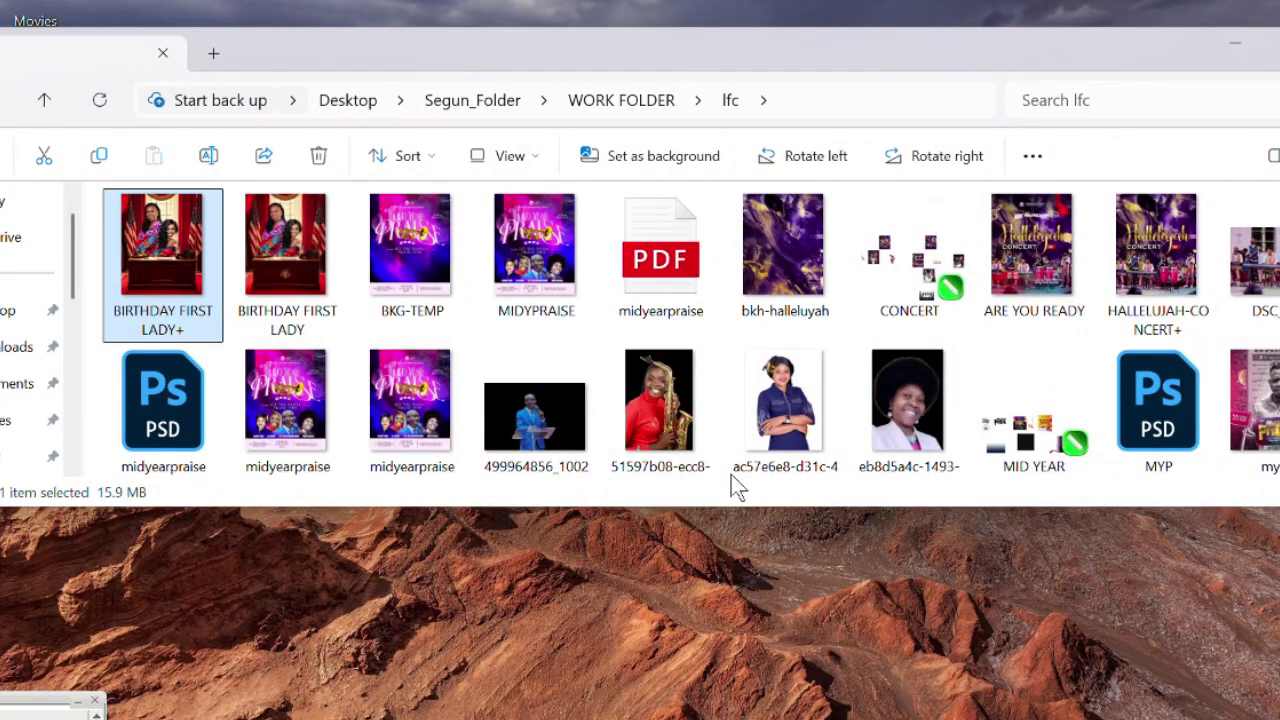
Bring BIRTHDAY FIRST LADY+ from the lfc folder into the Untitled-1 document in CorelDRAW, beside the old desk composite, and inspect it
left_click_drag(800, 700, 908, 703)
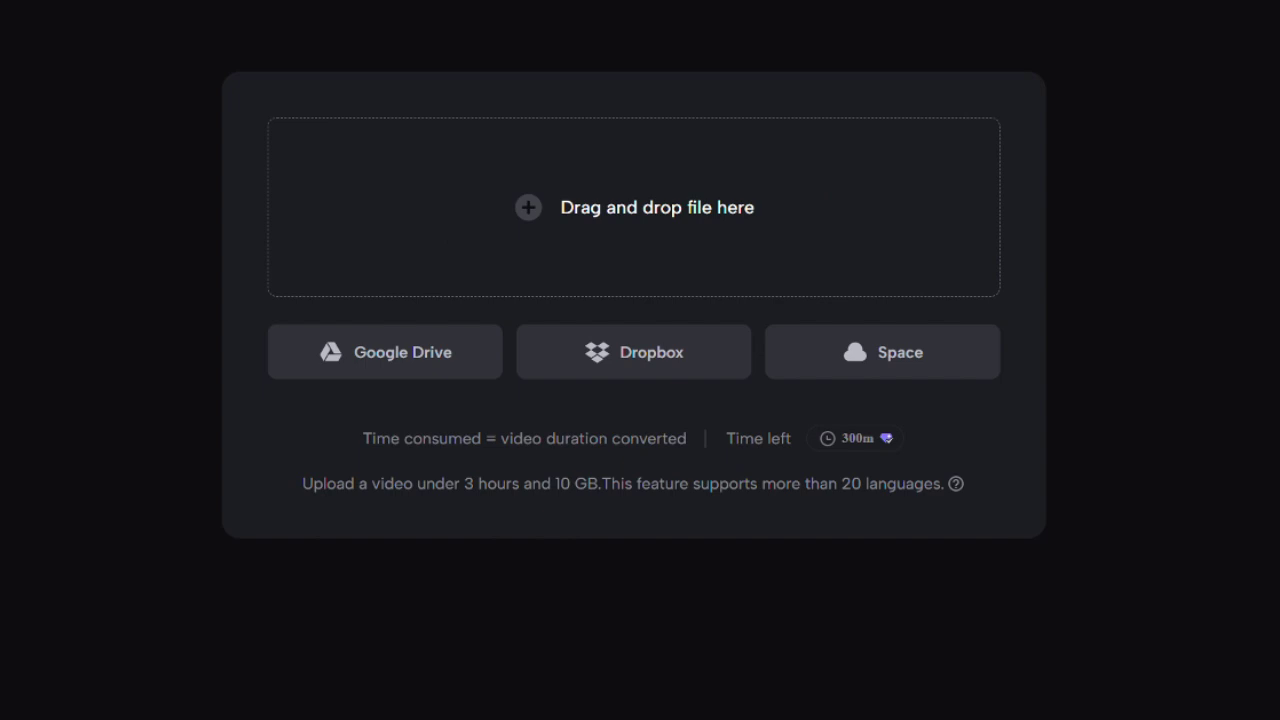
left_click_drag(908, 703, 1193, 3)
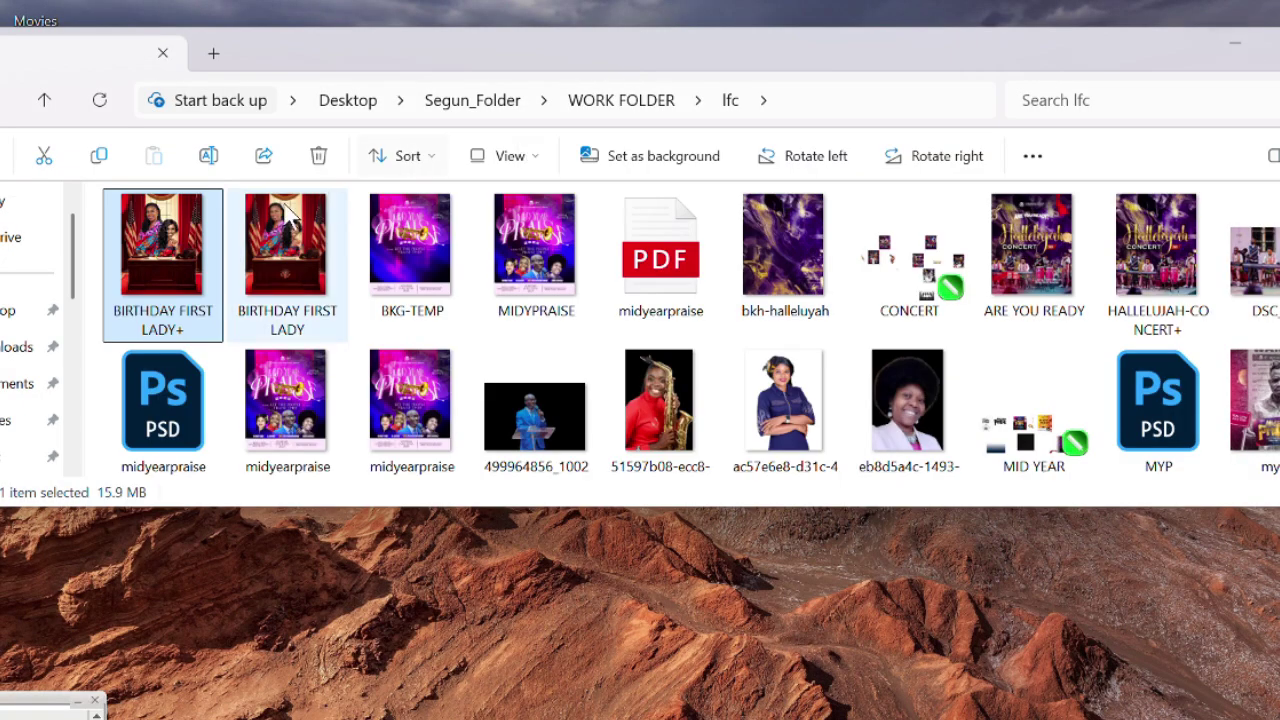
left_click_drag(155, 248, 723, 489)
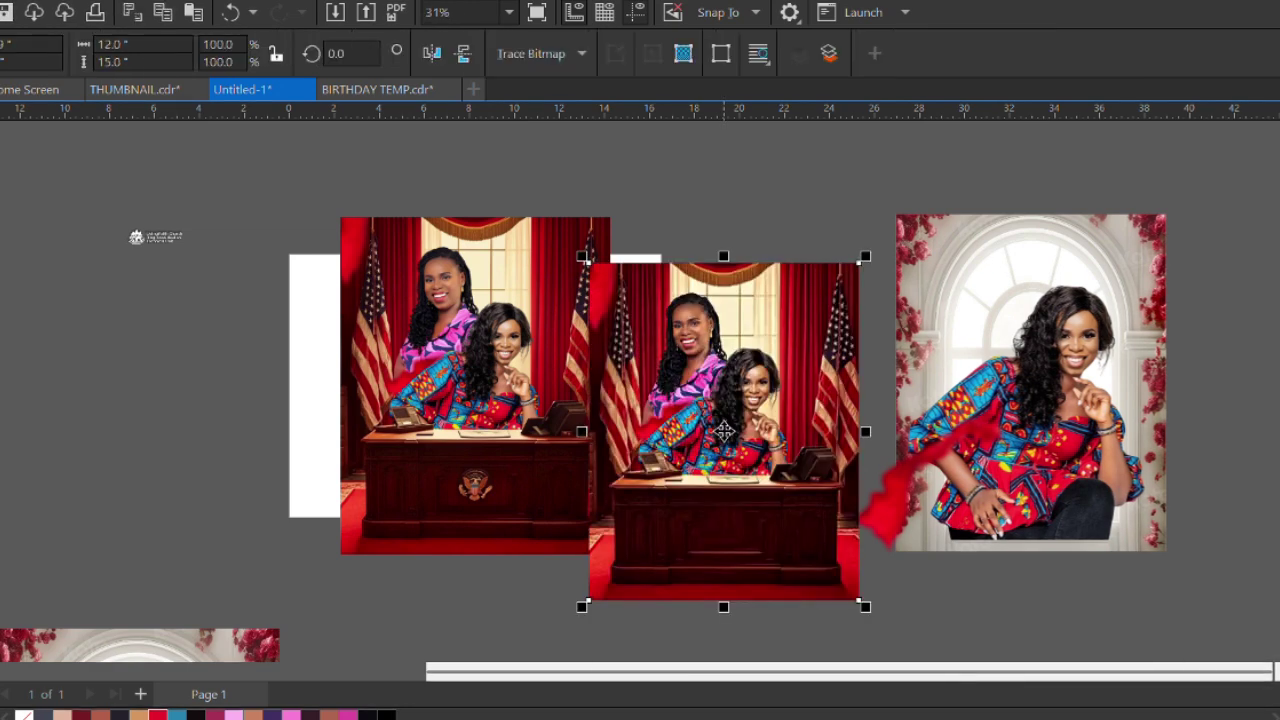
scroll(725, 368, "up", 3)
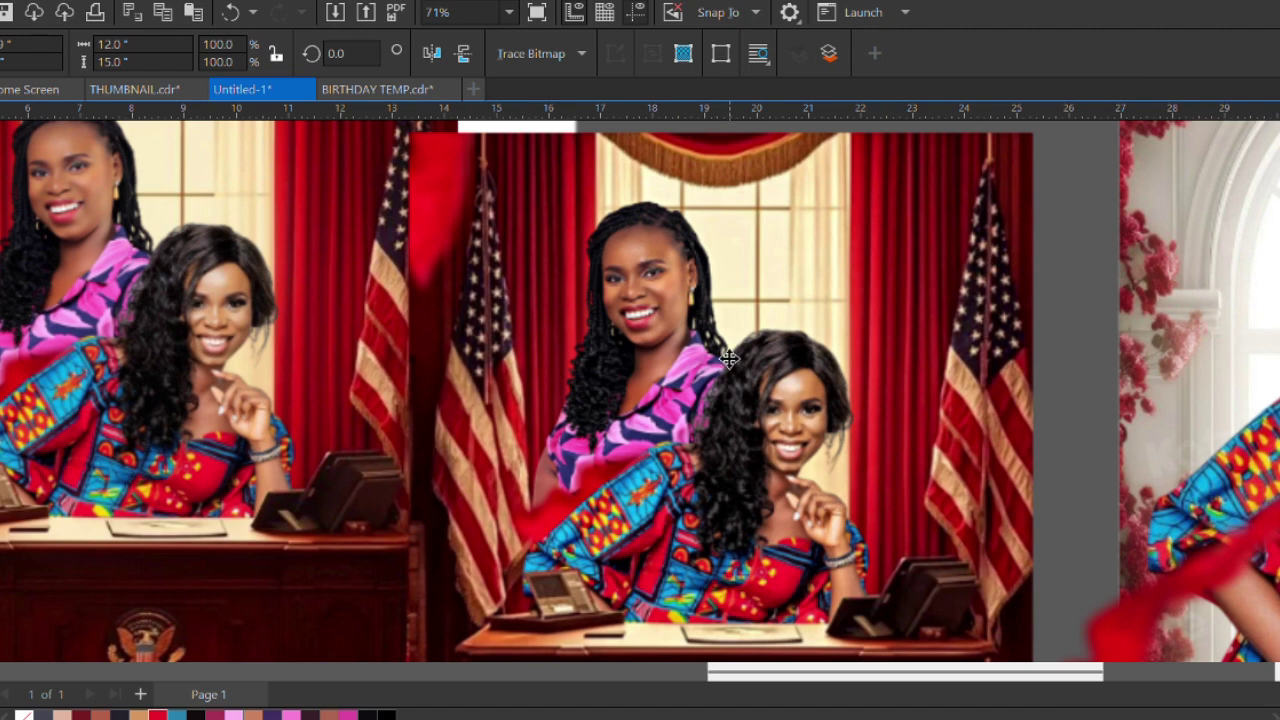
scroll(729, 359, "down", 4)
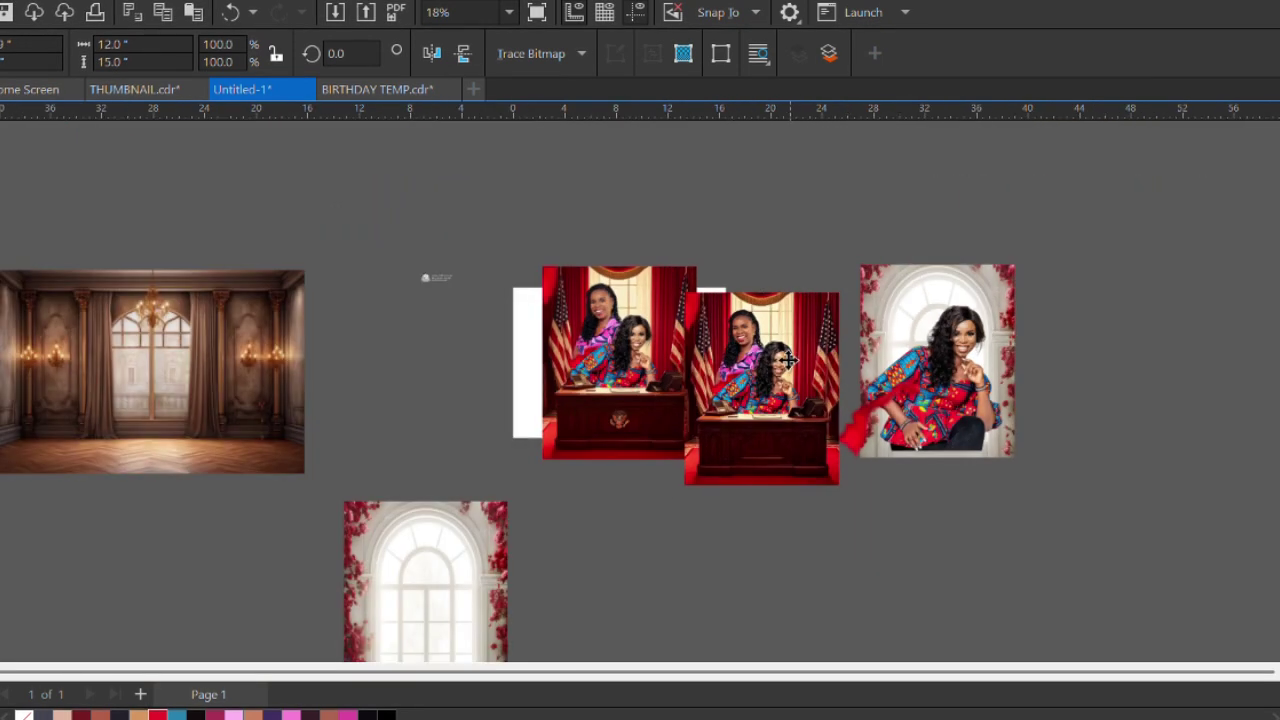
Clear the page by moving the arched-window backdrop further out, the new composite below the old one, and the old composites beyond the page
left_click_drag(449, 560, 338, 560)
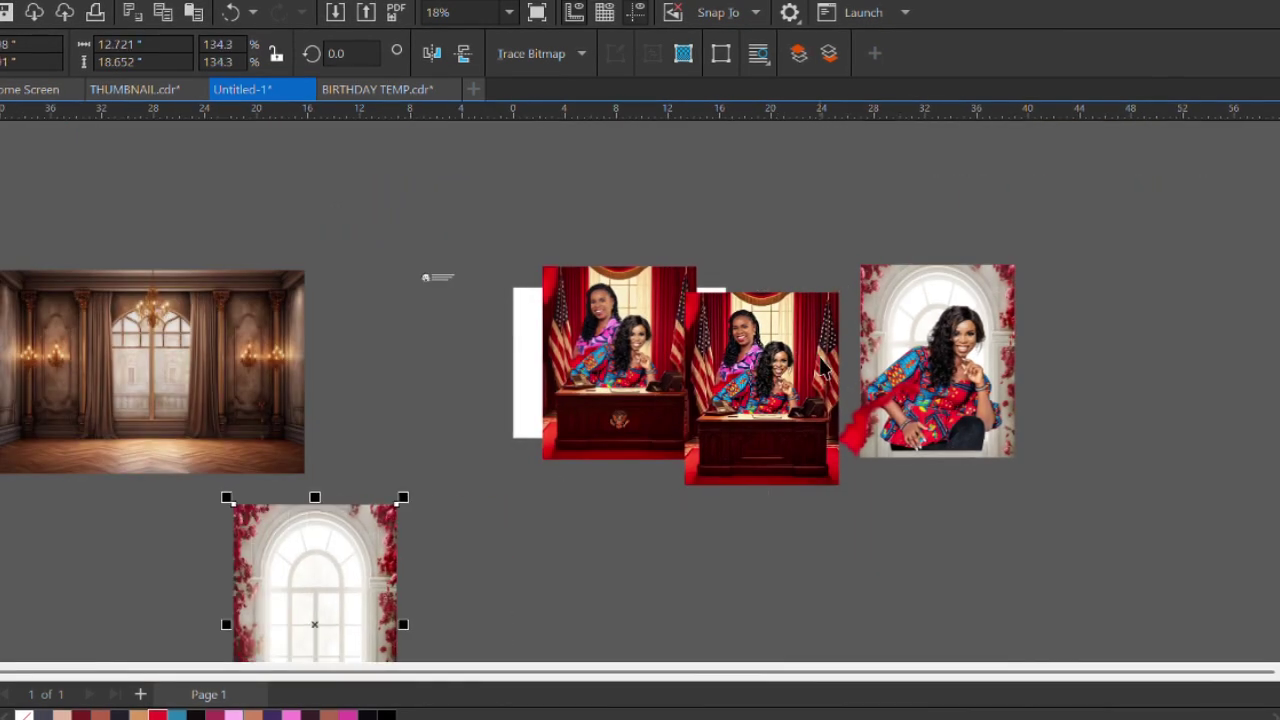
left_click_drag(783, 443, 627, 582)
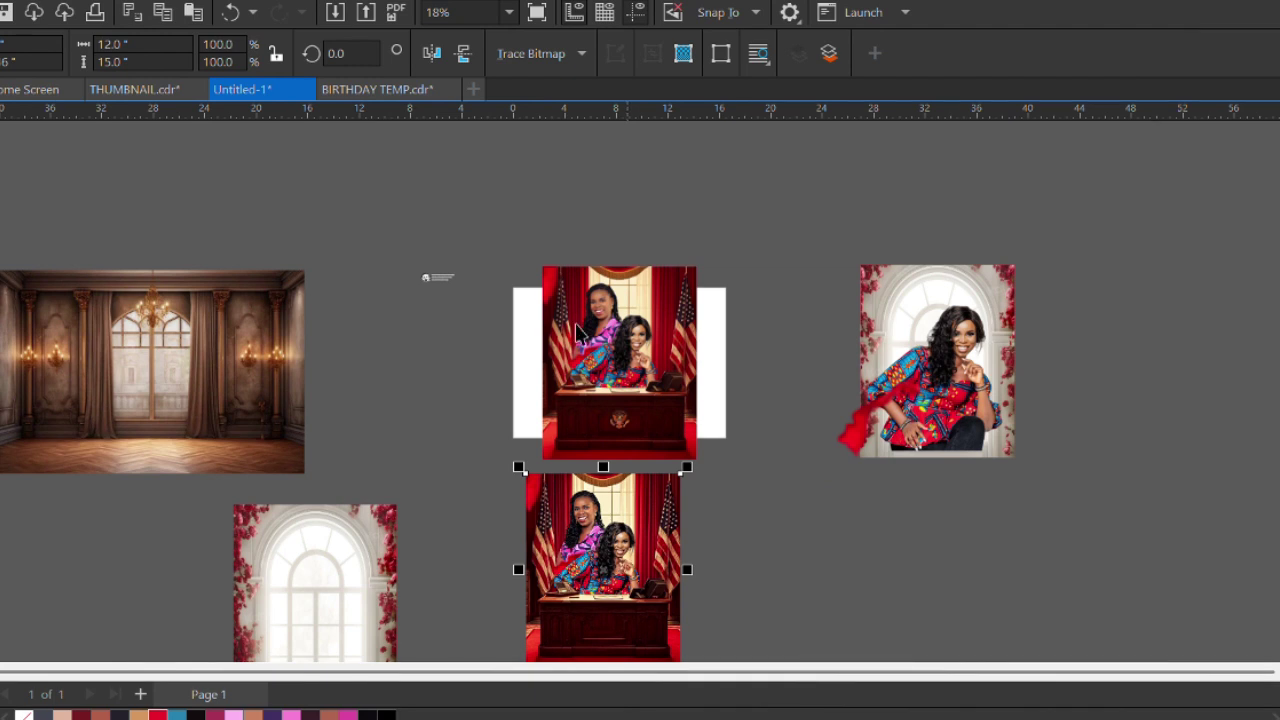
left_click_drag(520, 230, 1085, 461)
left_click_drag(679, 366, 1052, 366)
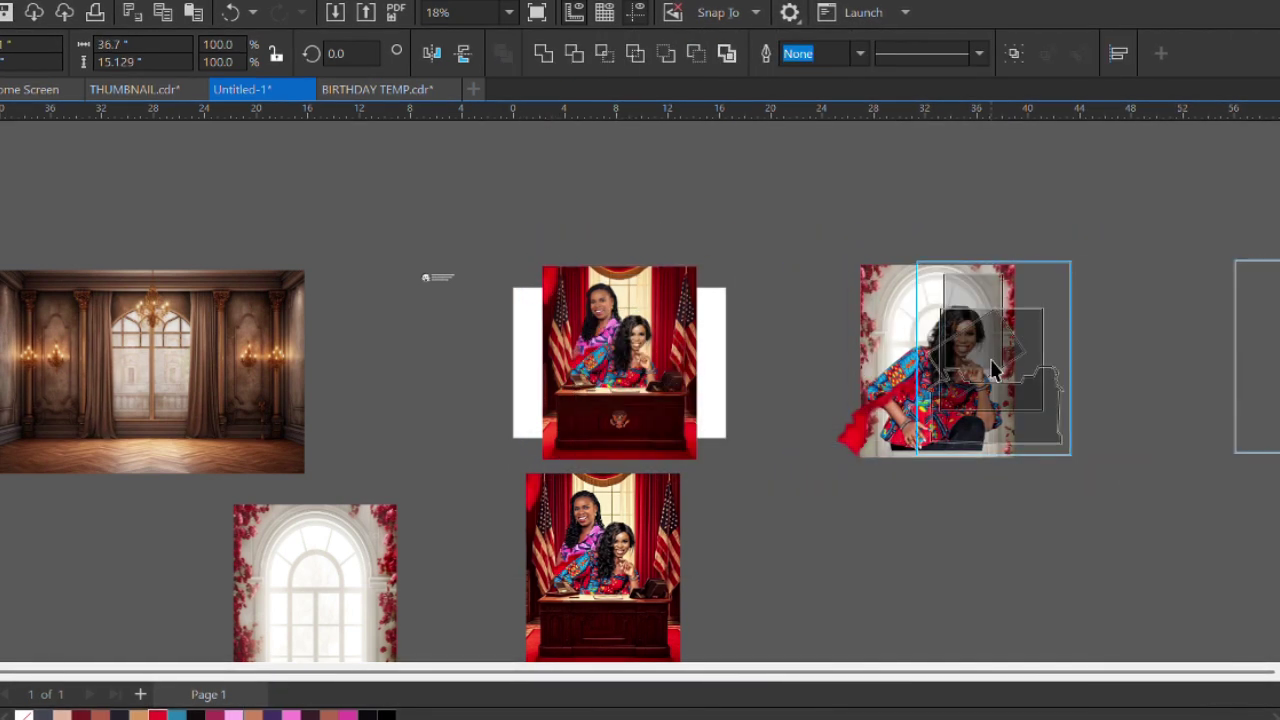
Position the new desk composite over the centre of the white page and view it closely
left_click(747, 361)
left_click_drag(600, 508, 622, 327)
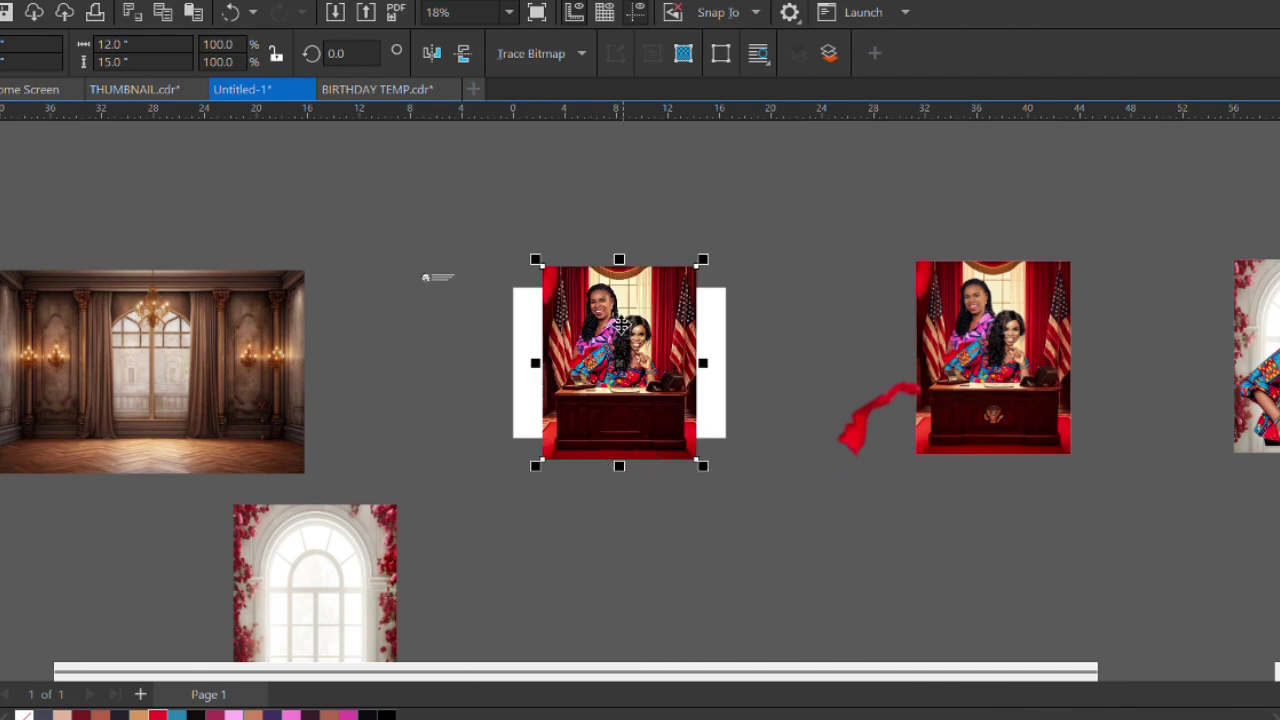
key("shift+F2")
scroll(610, 322, "down", 1)
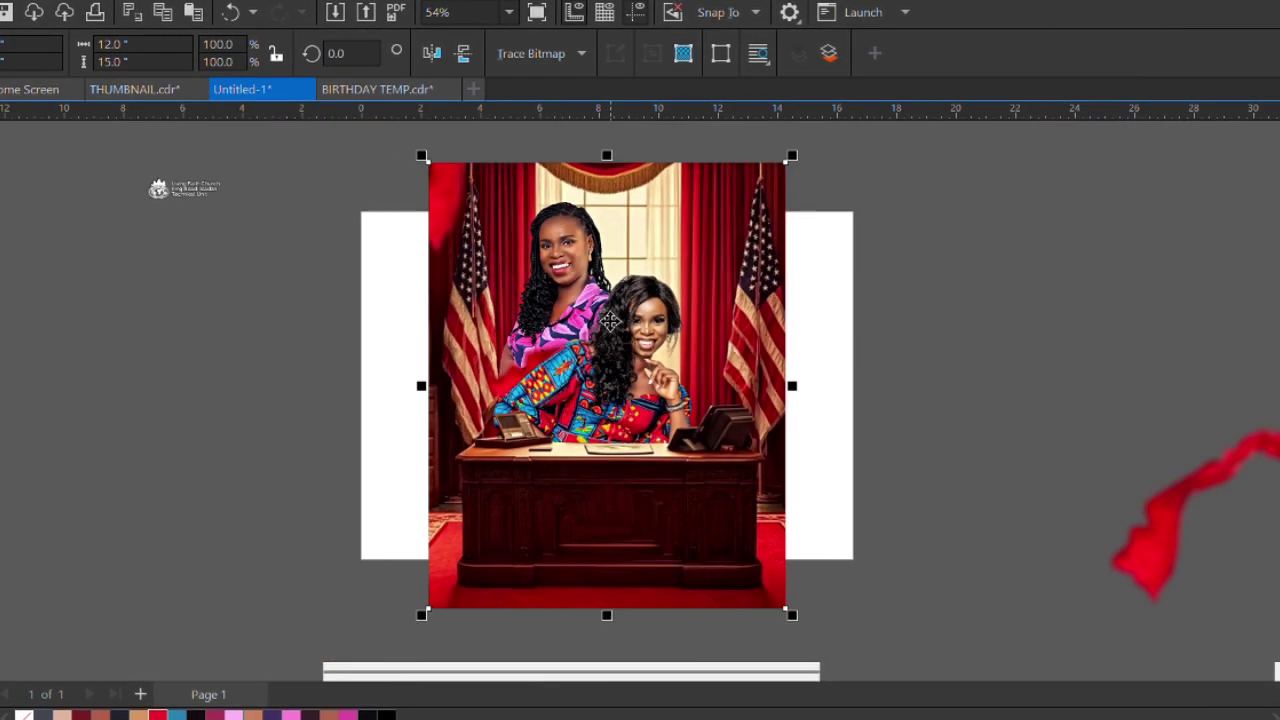
Move the white Living Faith Church logo onto the composite's upper-left corner, over the red curtain, and check its placement
left_click_drag(88, 165, 380, 324)
left_click_drag(185, 250, 487, 251)
scroll(490, 248, "up", 2)
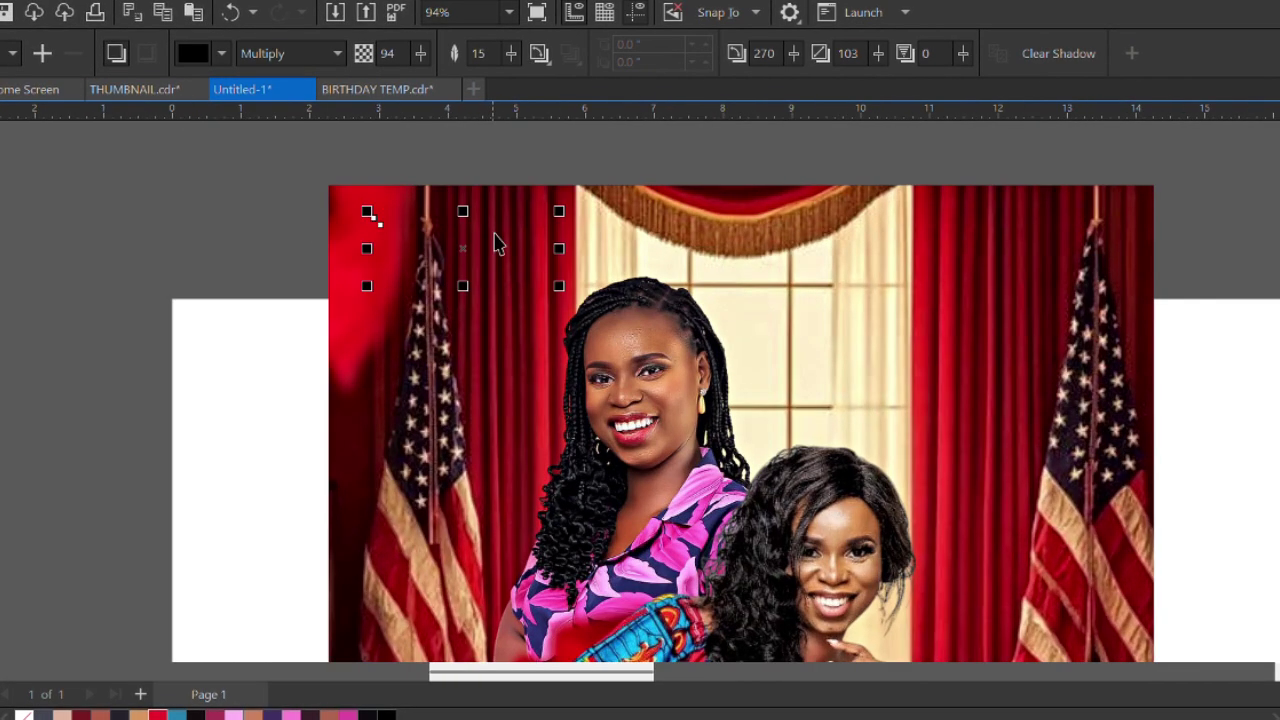
left_click(551, 345)
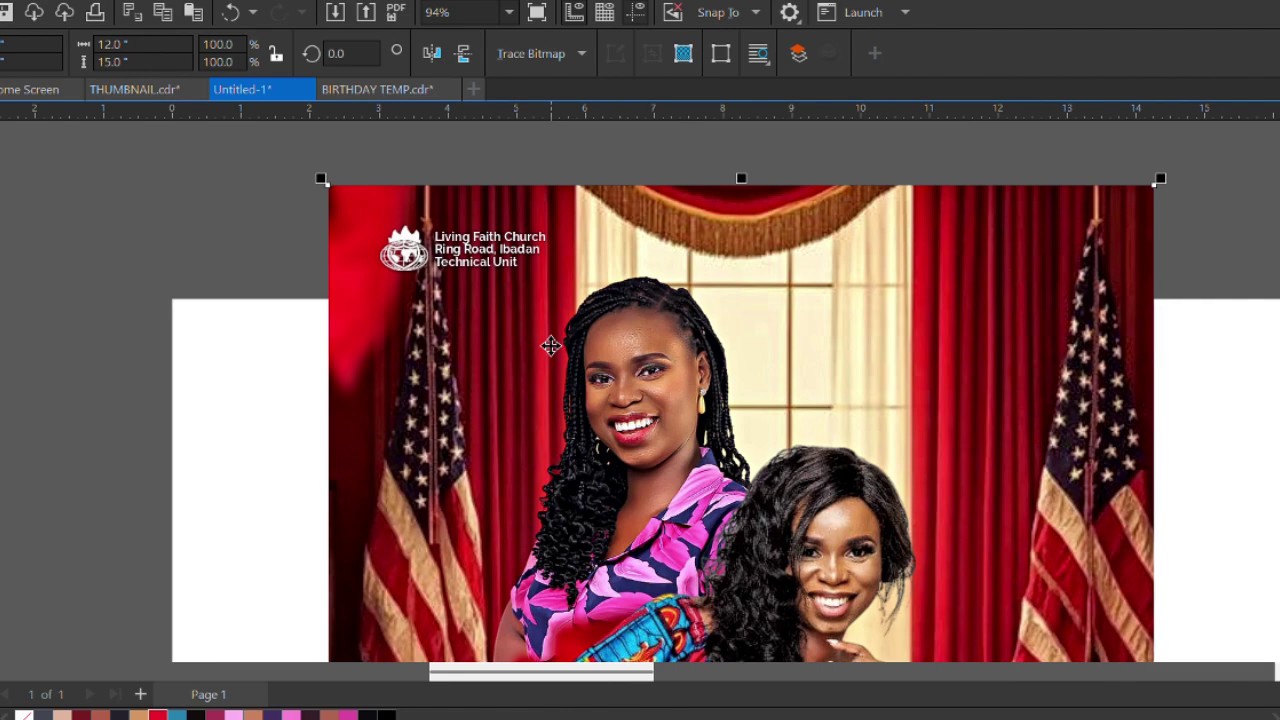
scroll(666, 349, "up", 2)
scroll(667, 349, "down", 1)
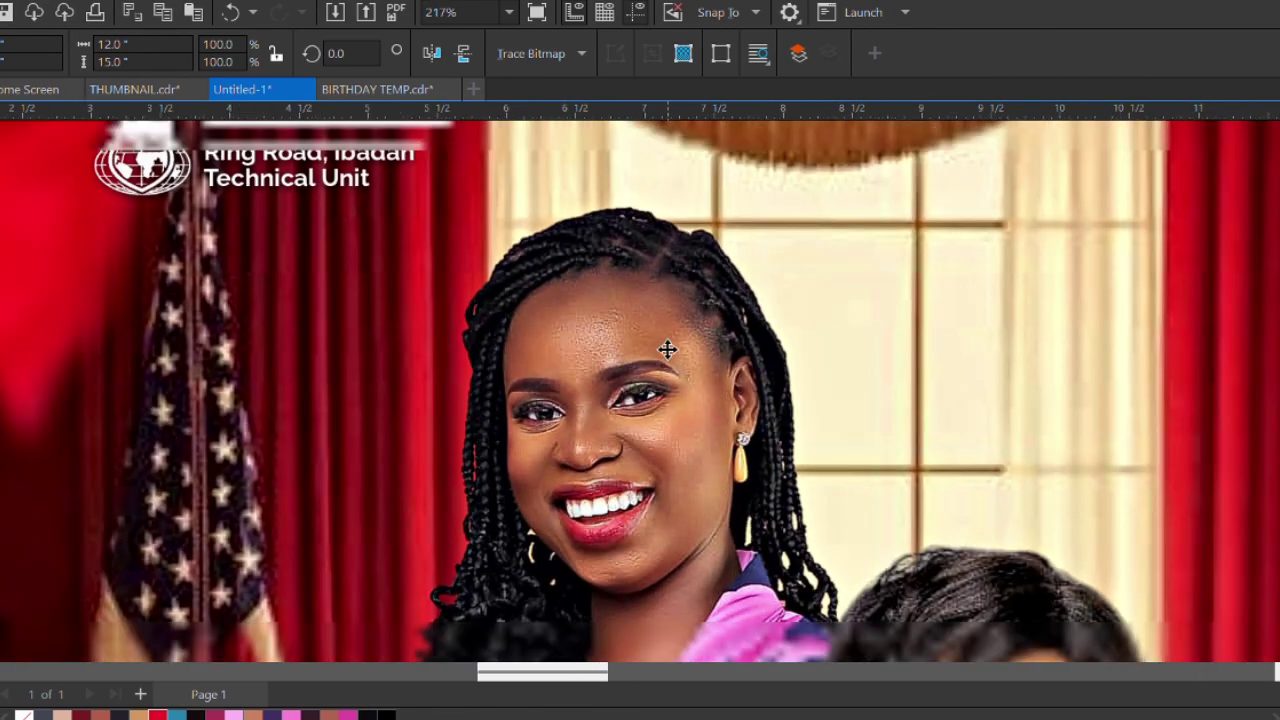
scroll(666, 349, "down", 1)
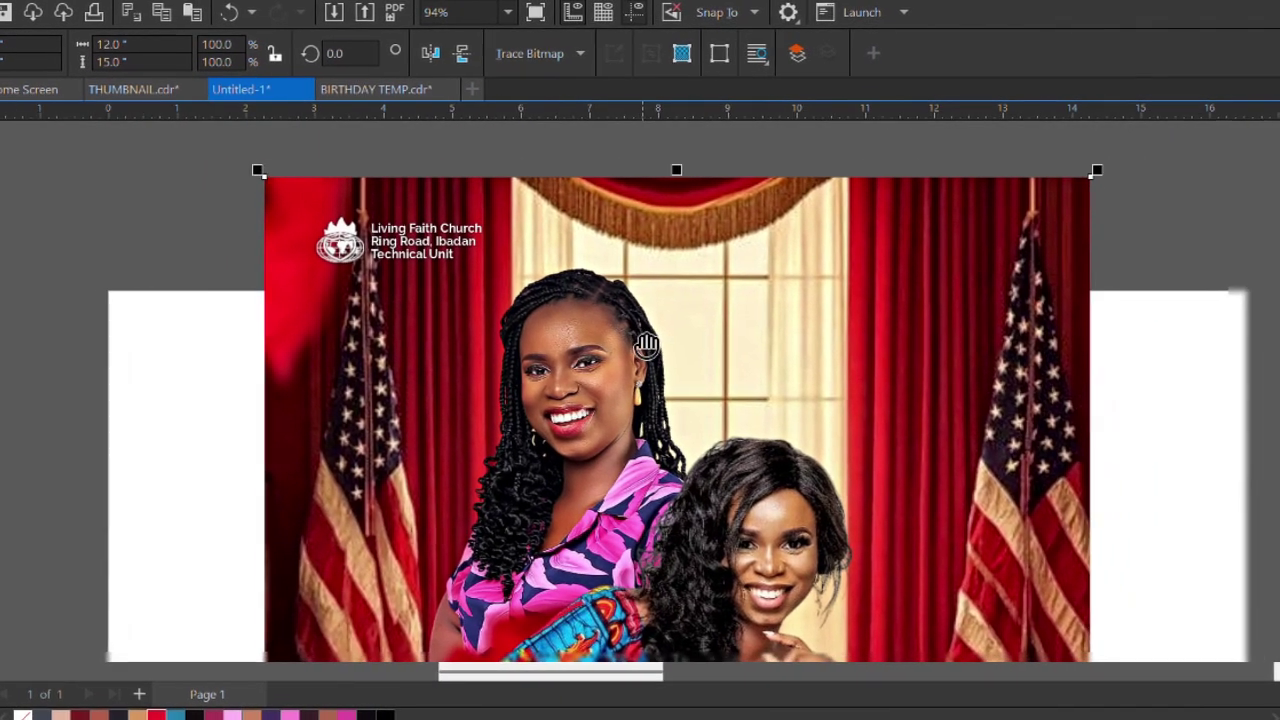
scroll(603, 309, "down", 2)
scroll(560, 300, "up", 2)
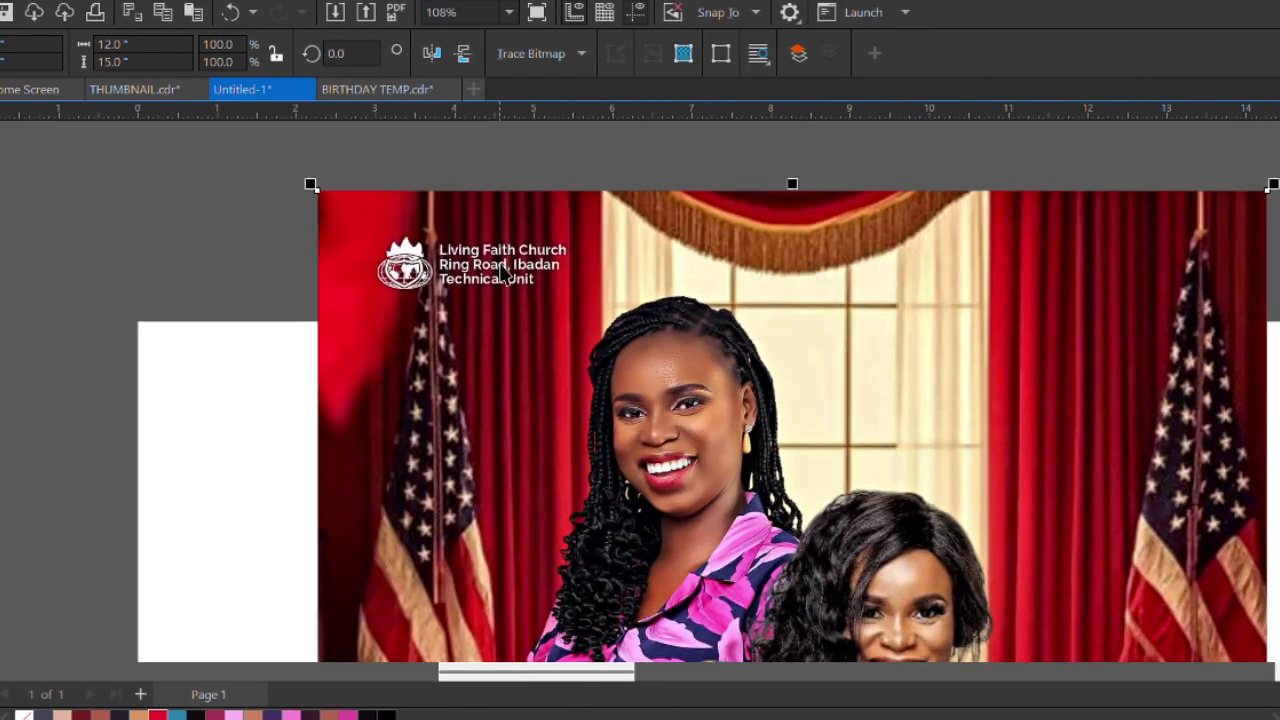
scroll(502, 272, "down", 3)
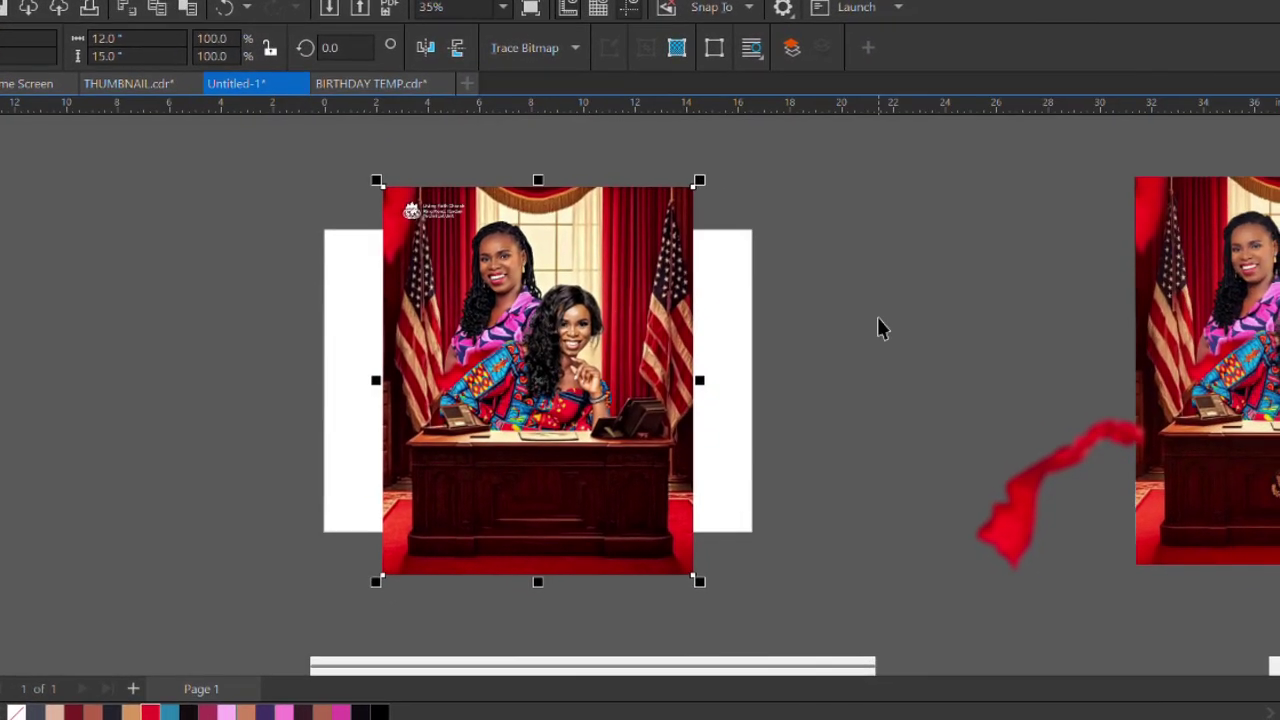
left_click(877, 320)
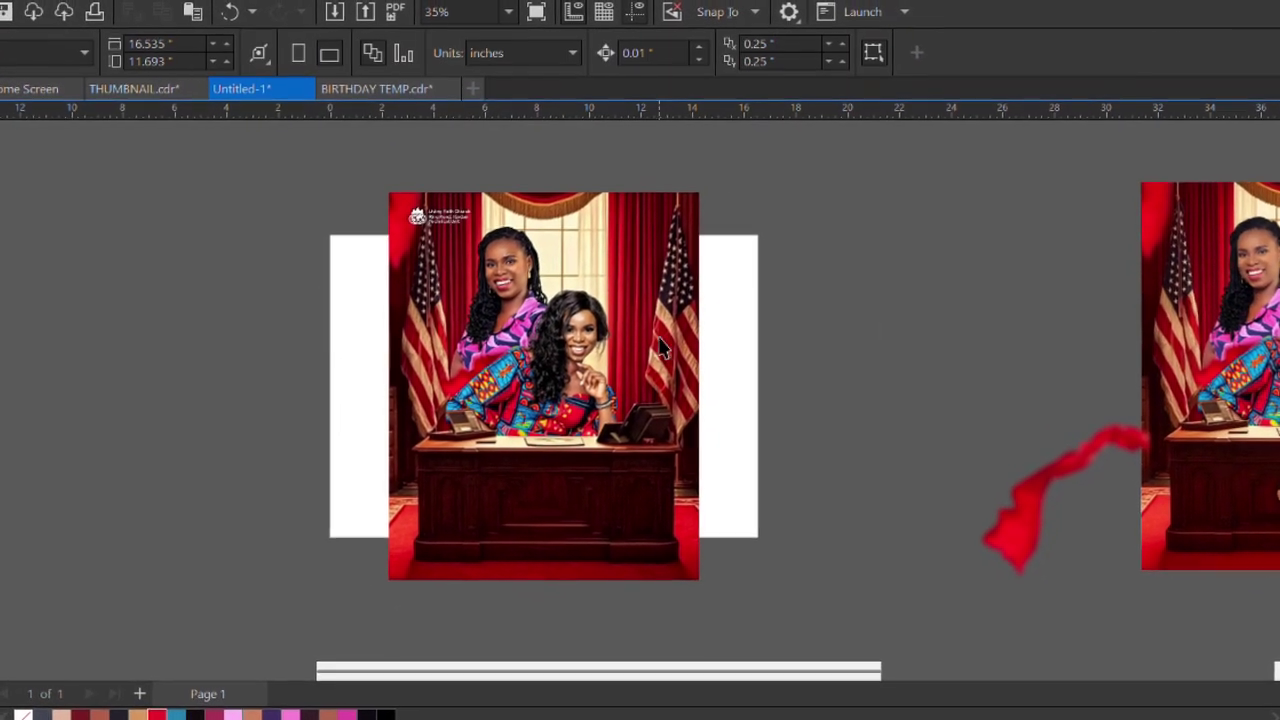
Copy the HAPPY BIRTHDAY text from BIRTHDAY TEMP.cdr into Untitled-1 and place it on the desk's front edge
scroll(453, 150, "down", 2)
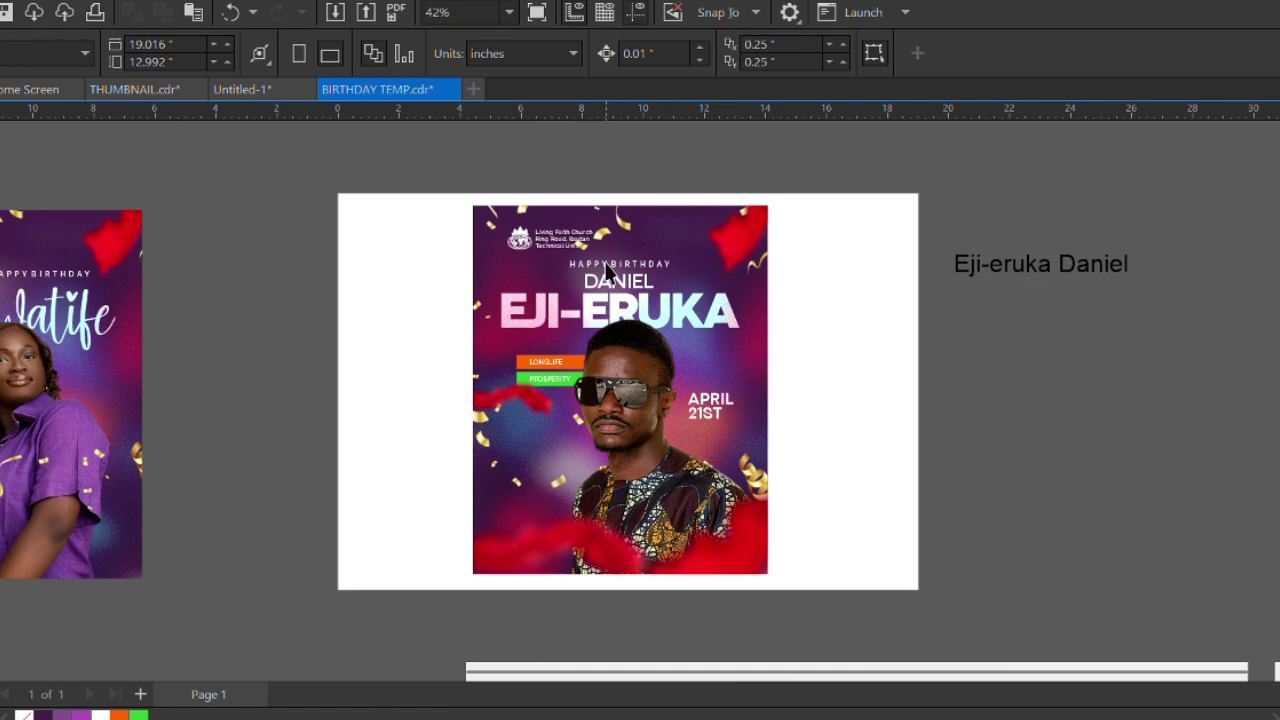
left_click(608, 268)
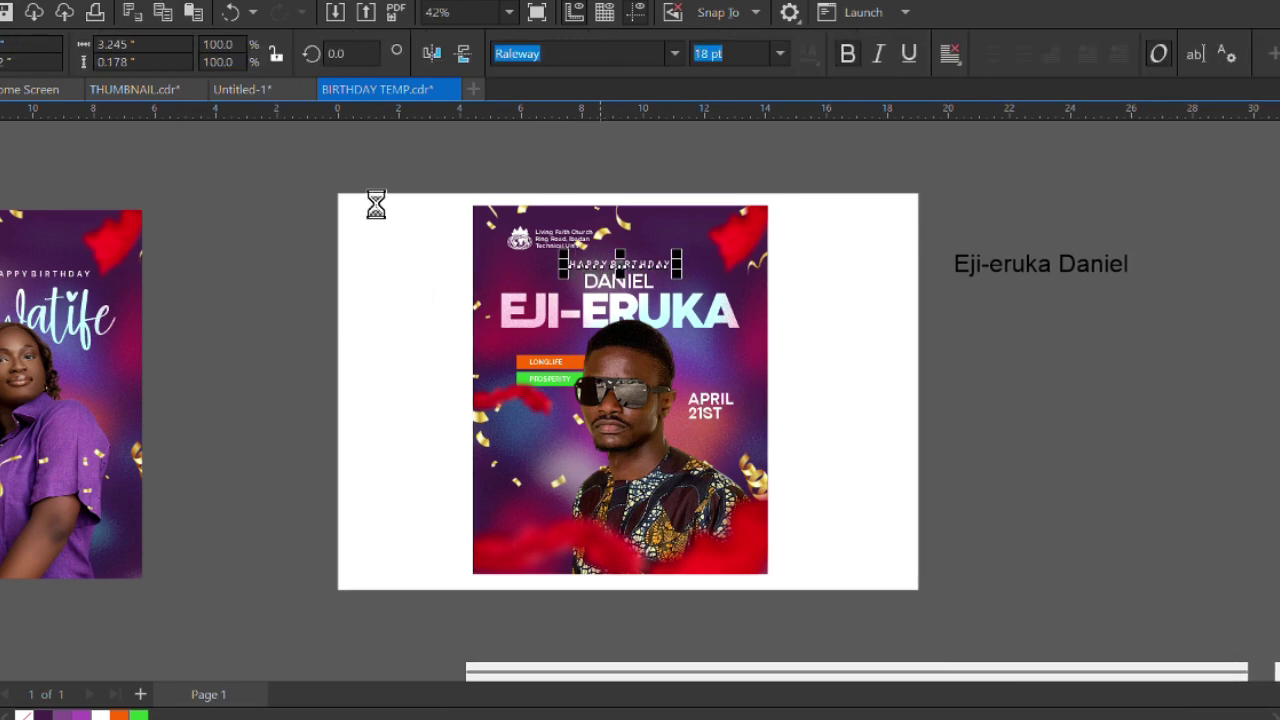
left_click(256, 92)
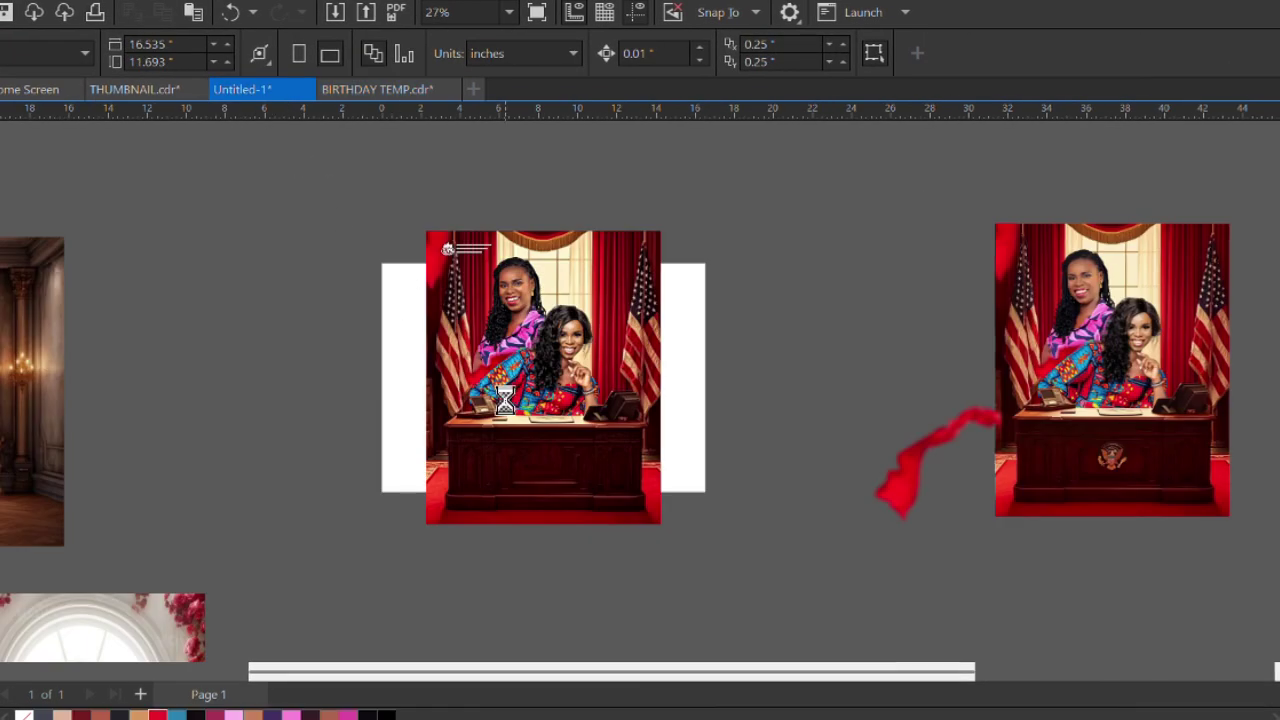
key("ctrl+v")
scroll(668, 391, "up", 3)
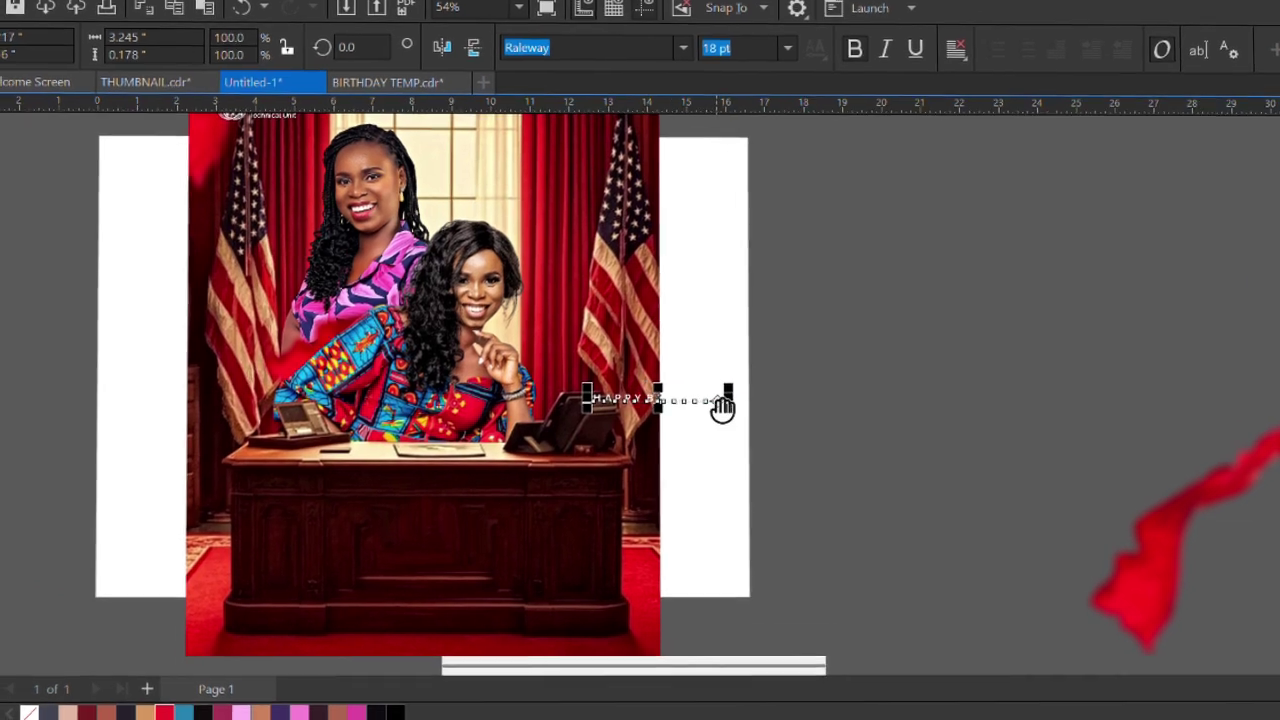
left_click_drag(690, 399, 455, 496)
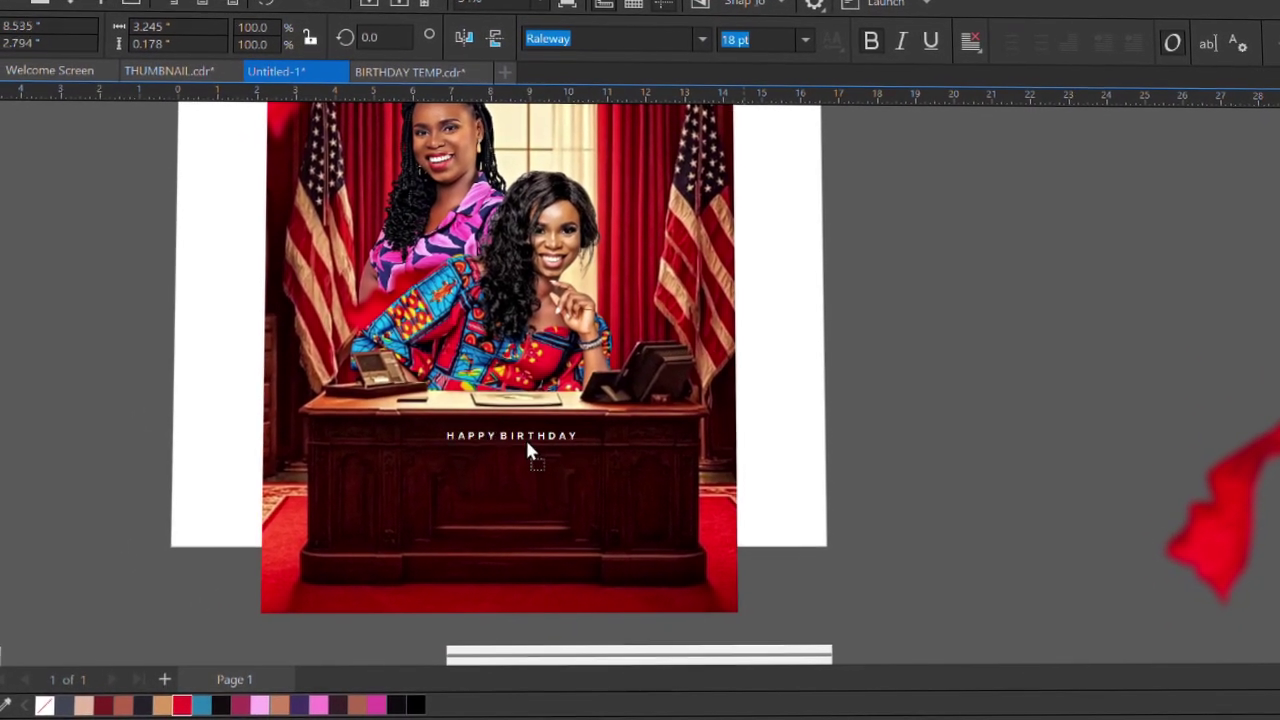
left_click_drag(527, 452, 486, 457)
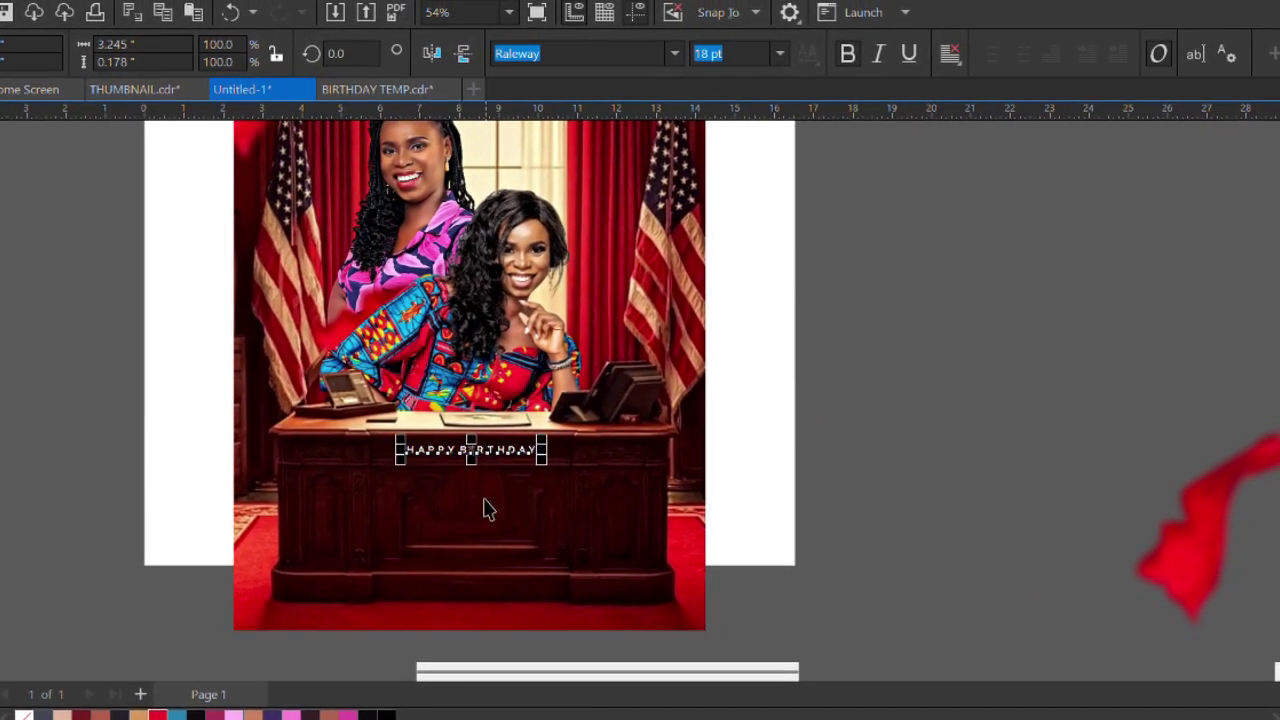
Set the HAPPY BIRTHDAY text on the desk in the bold Metropolis font
scroll(483, 509, "up", 4)
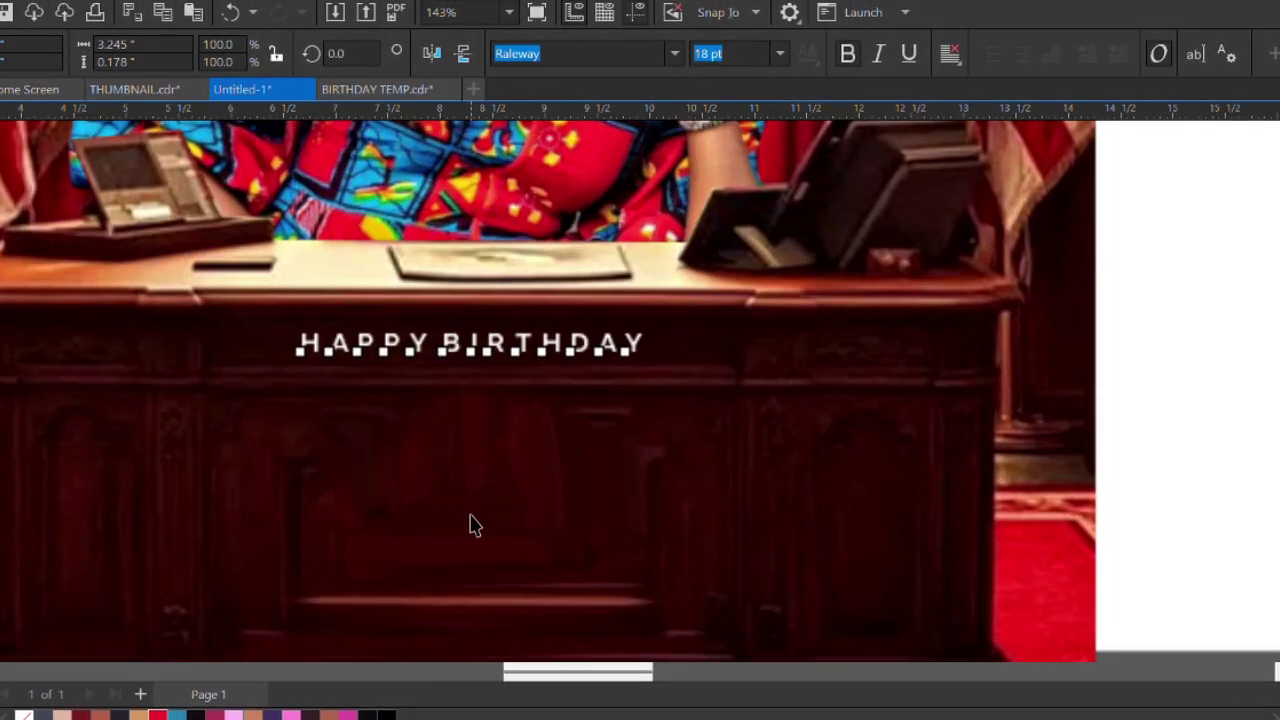
left_click(674, 53)
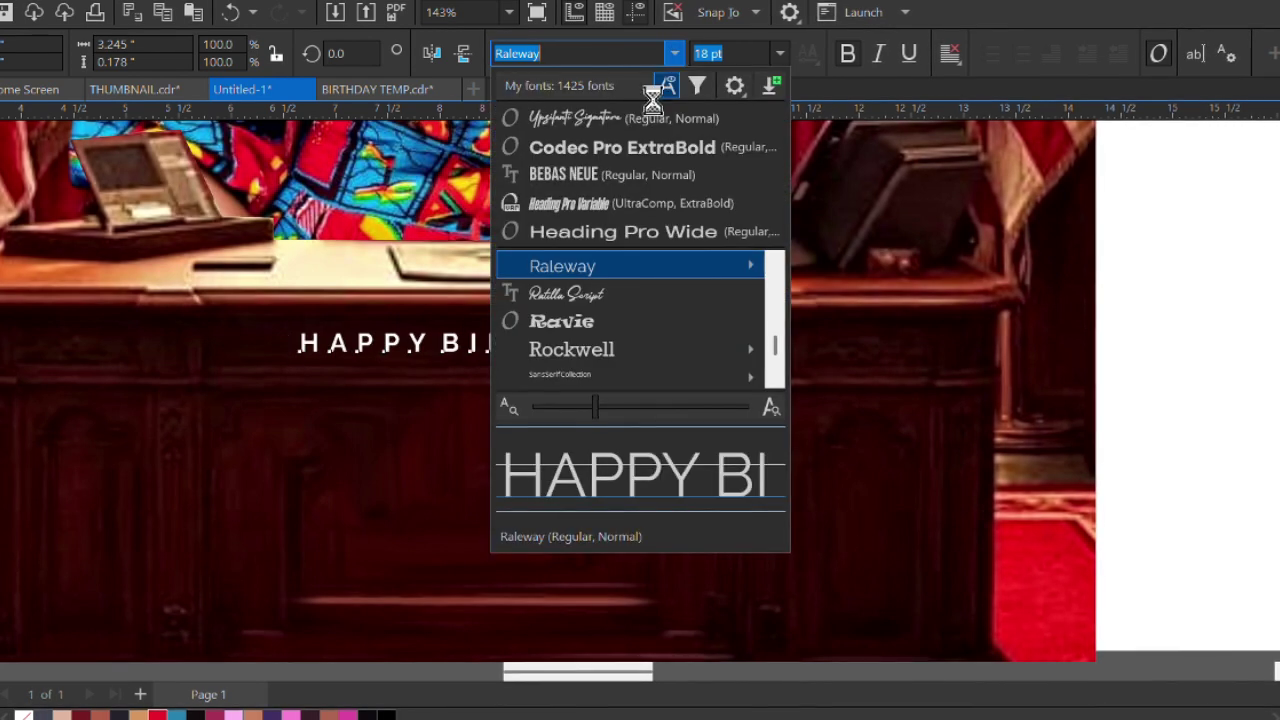
key("Escape")
left_click(658, 55)
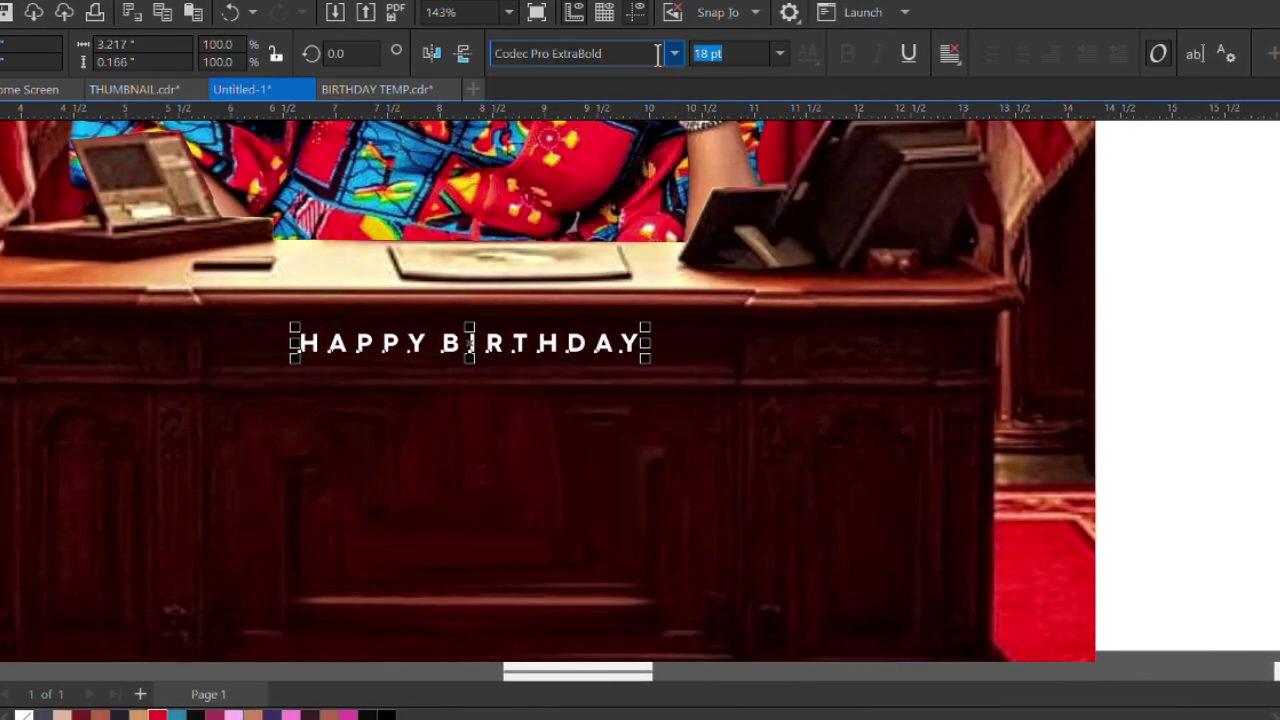
type("Metropolis")
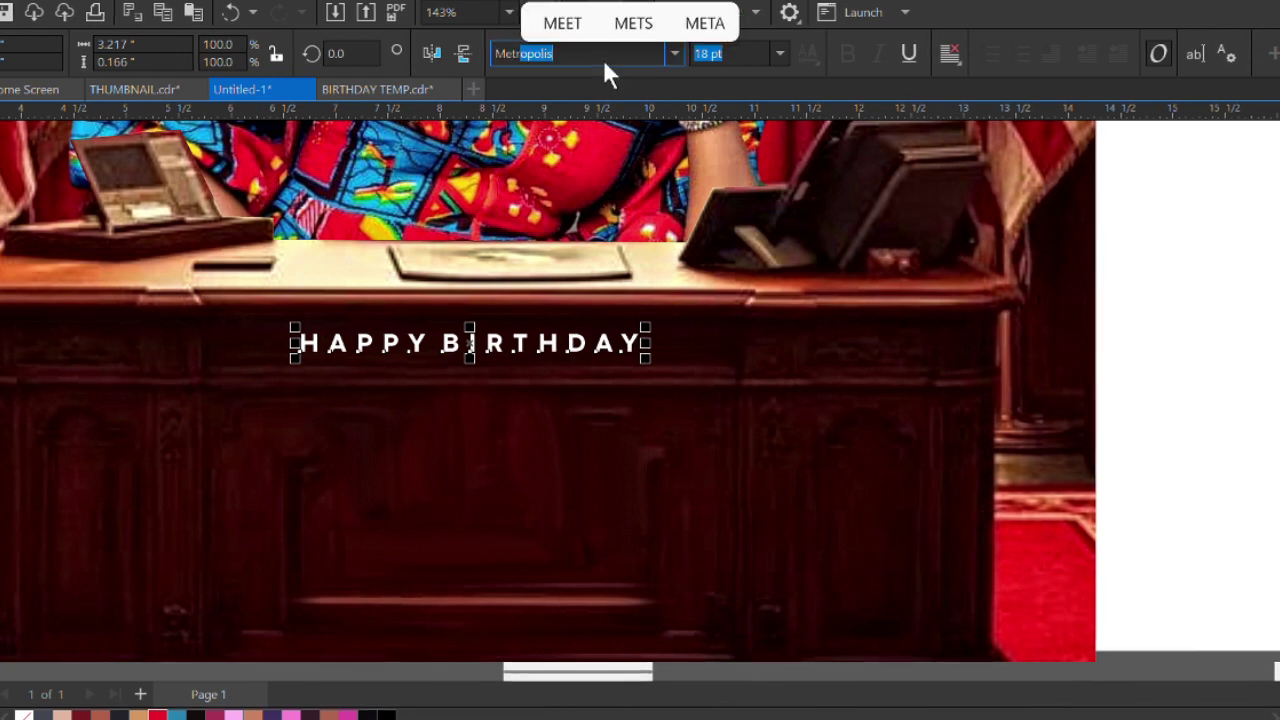
key("Return")
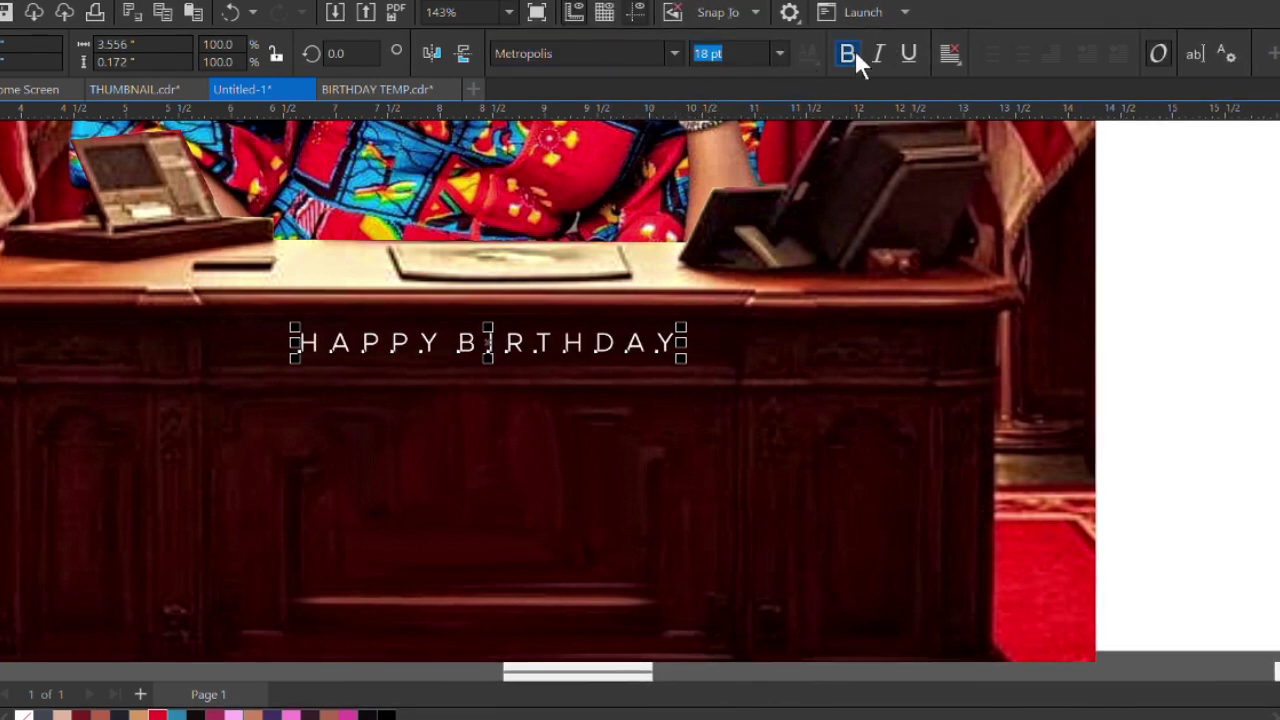
Widen the letter spacing of the HAPPY BIRTHDAY text and centre it horizontally on the desk composite
double_click(487, 342)
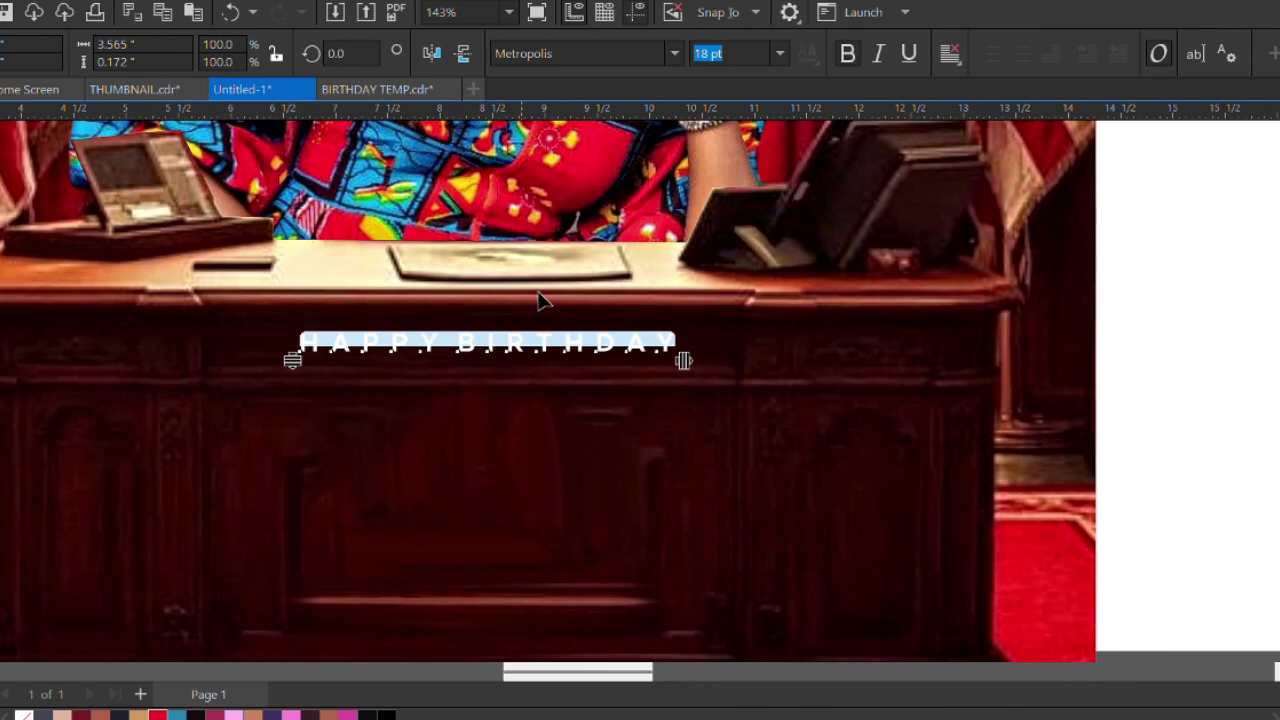
left_click_drag(684, 362, 786, 372)
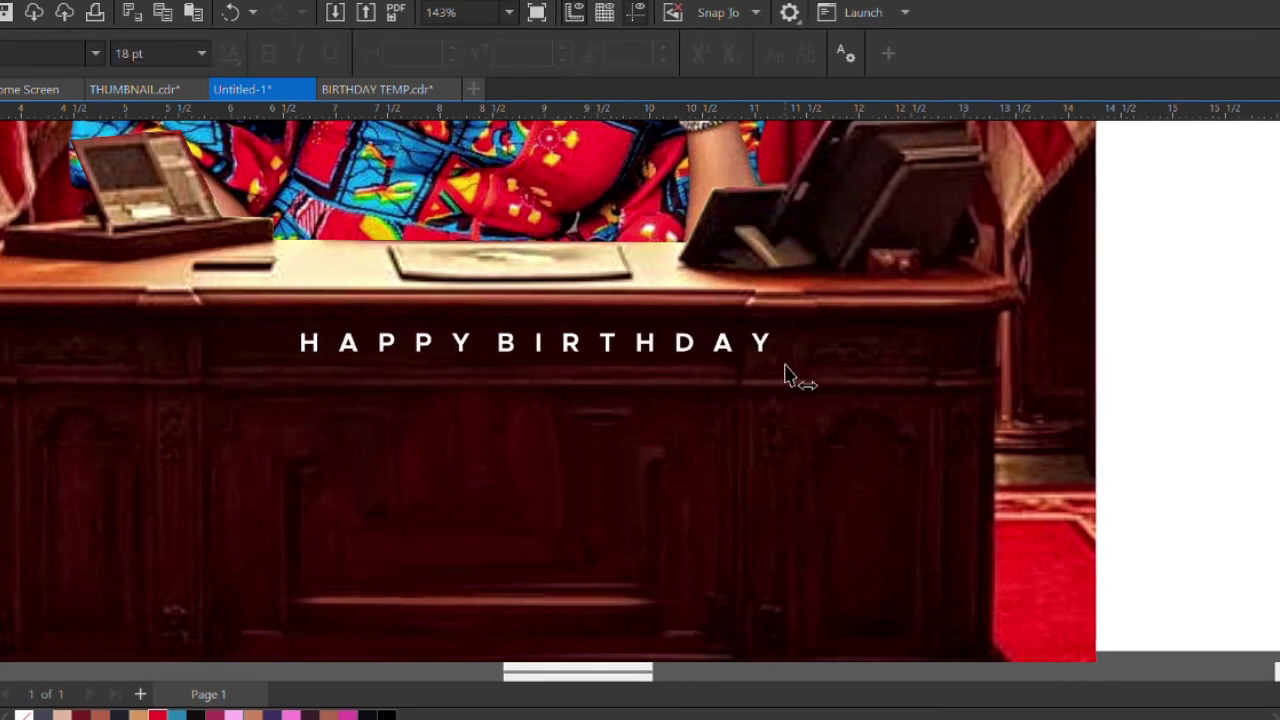
key("space")
left_click(857, 357, "shift")
key("c")
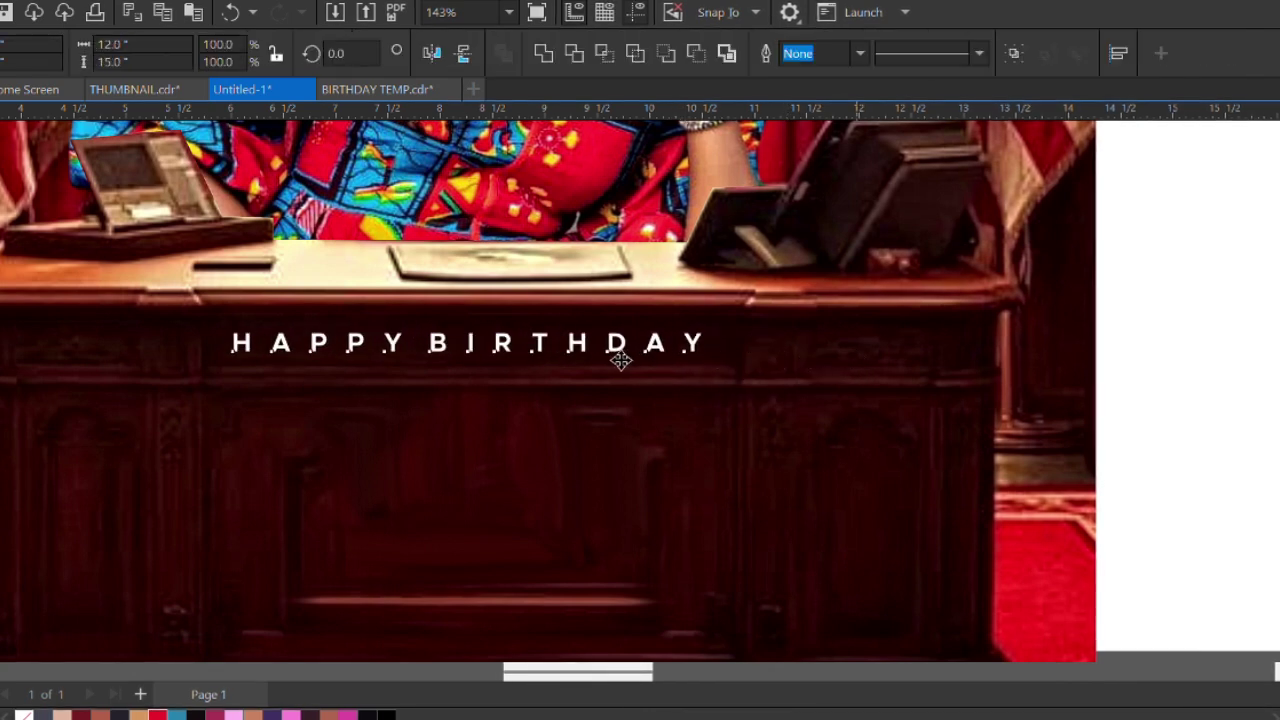
scroll(620, 357, "down", 3)
left_click(987, 367)
scroll(523, 408, "down", 2)
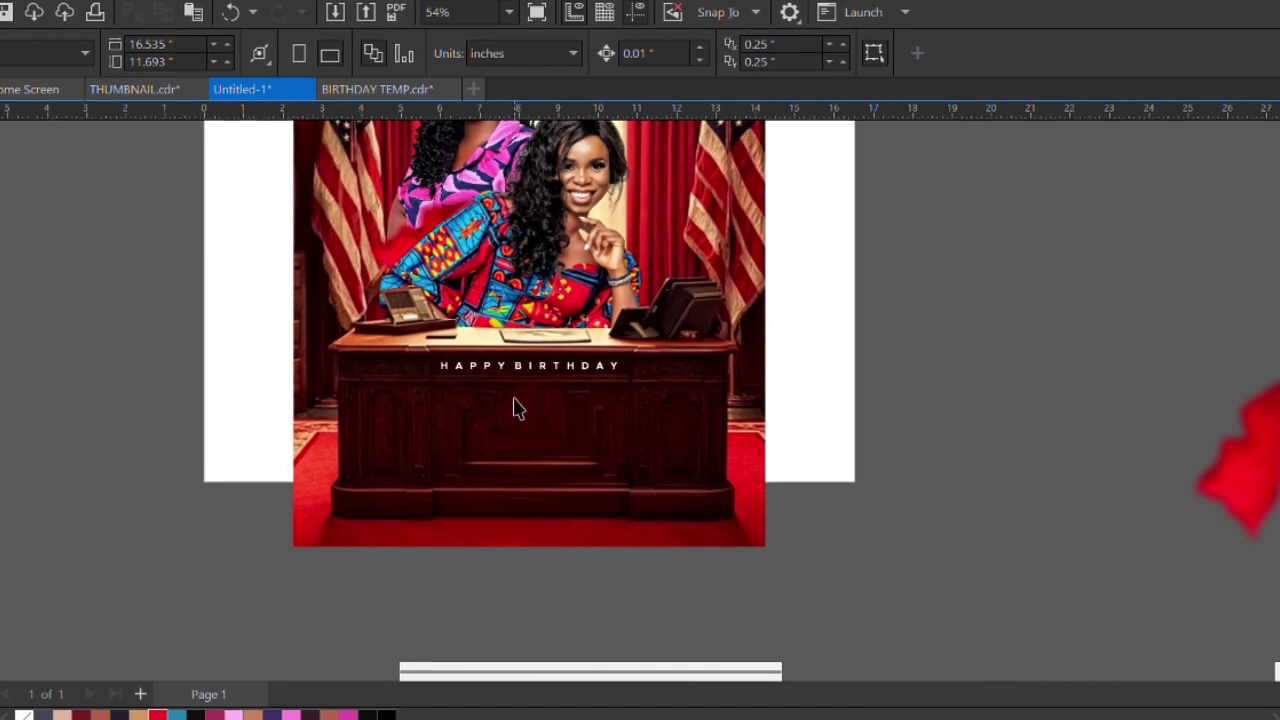
scroll(557, 455, "down", 2)
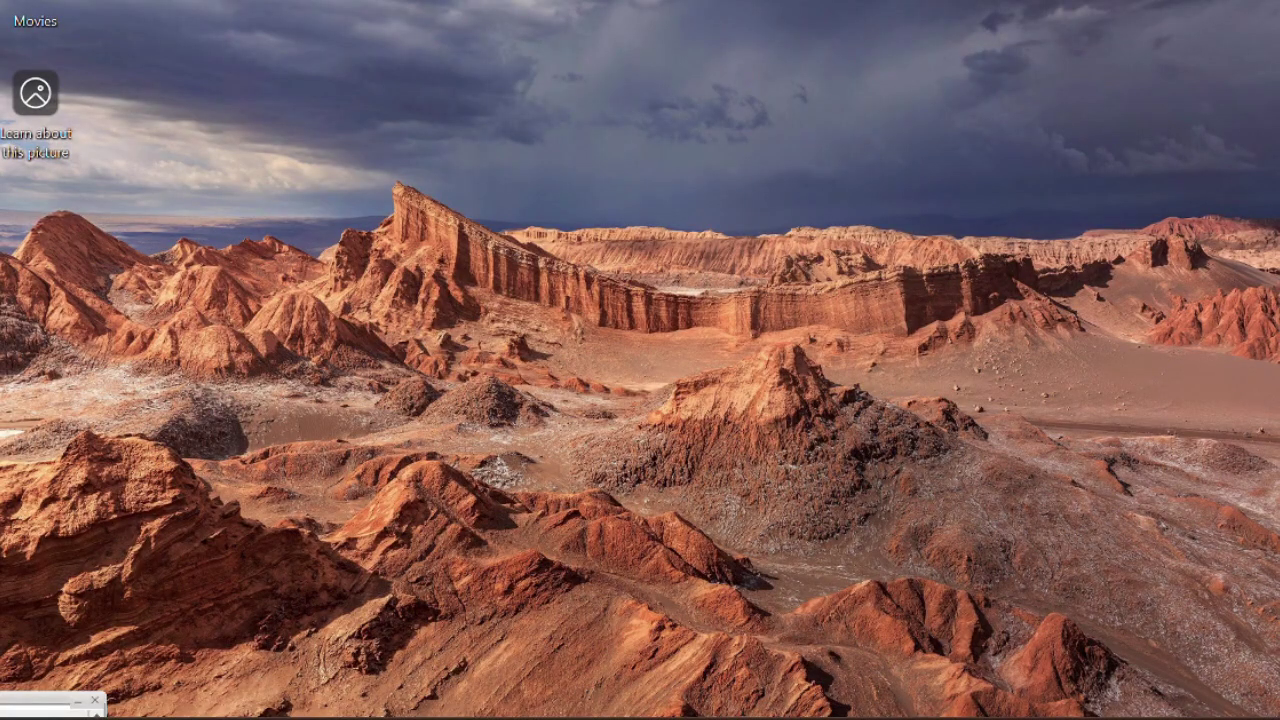
Add the celebrant's full name in capitals on two lines and move it onto the desk front below HAPPY BIRTHDAY
left_click(953, 638)
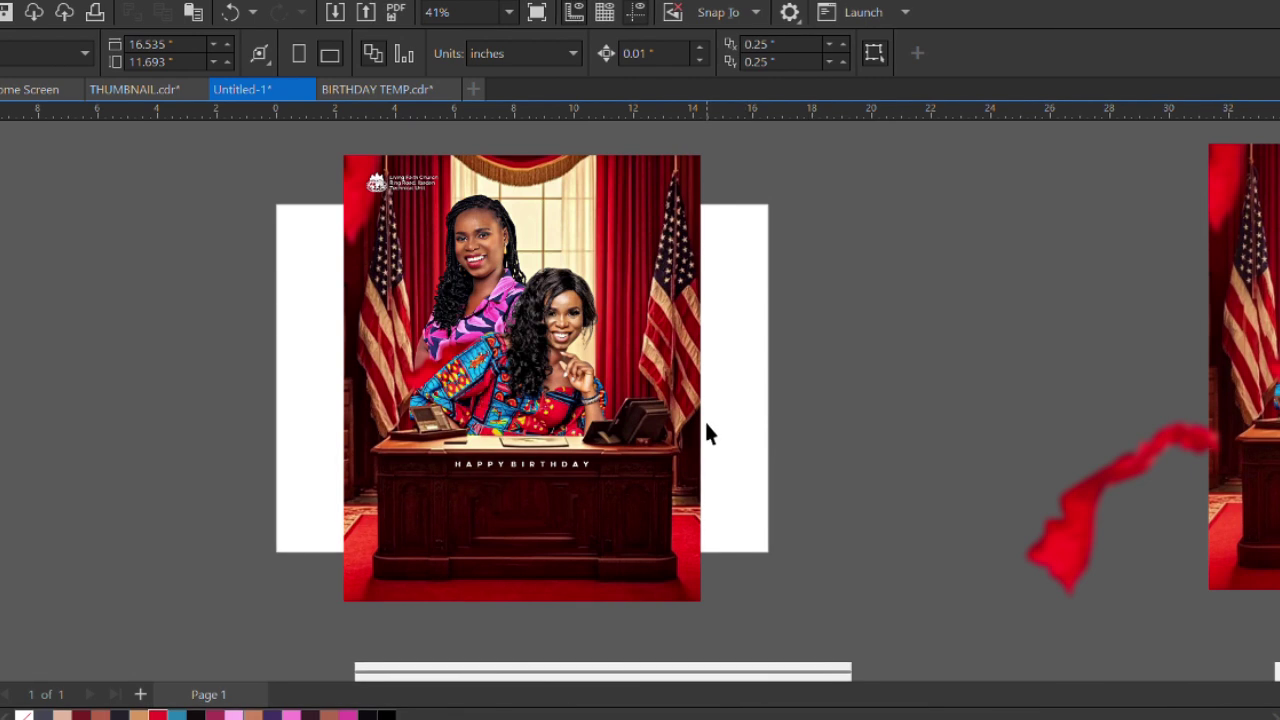
key("F8")
left_click(807, 395)
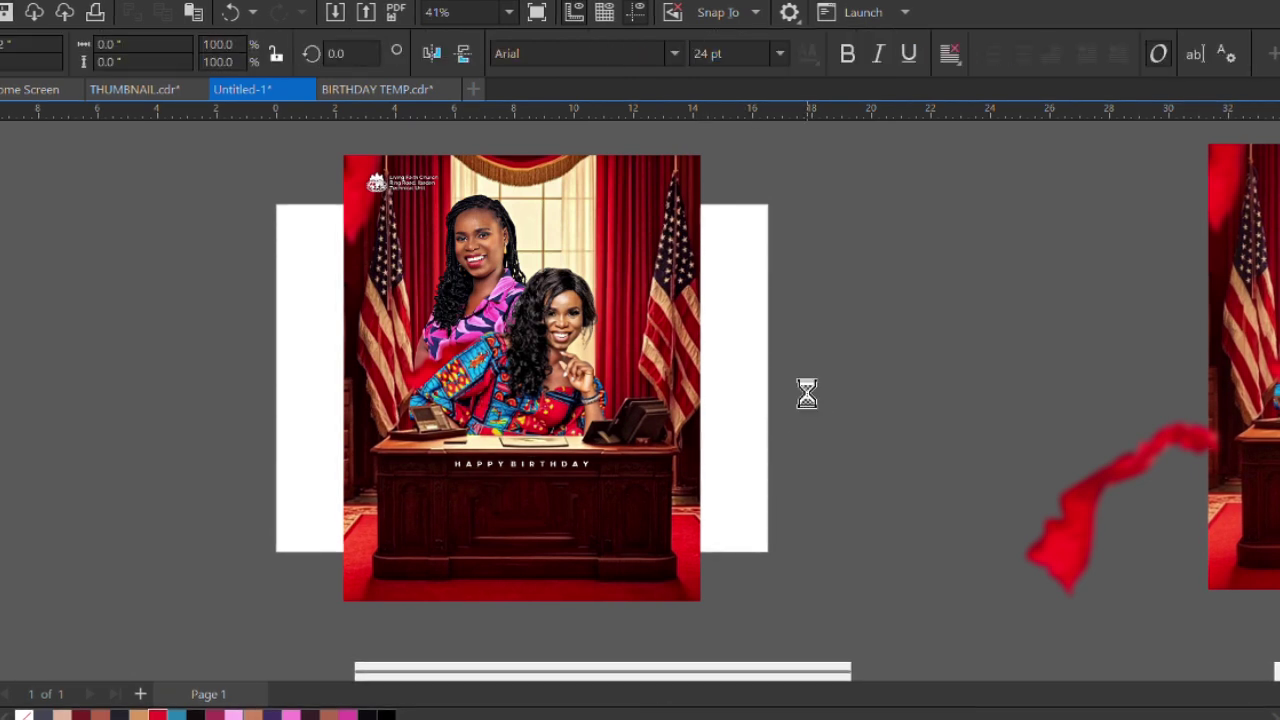
type("ADEYEMI")
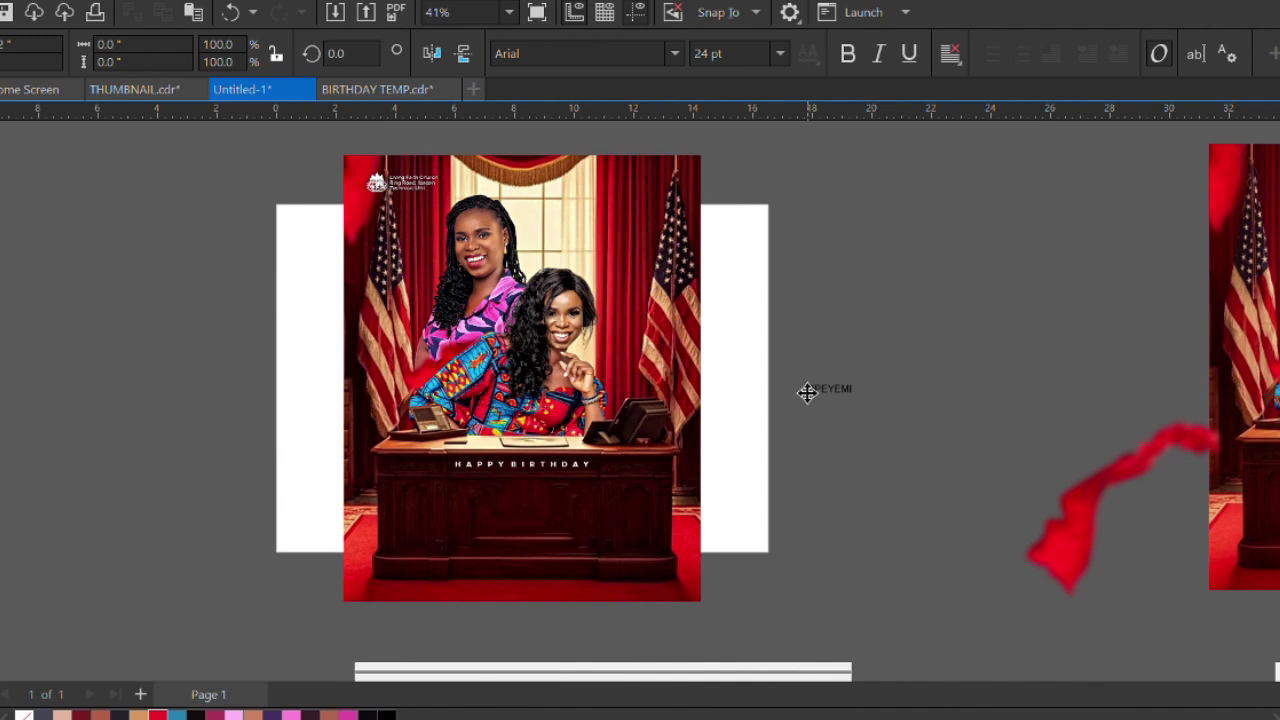
left_click(807, 392)
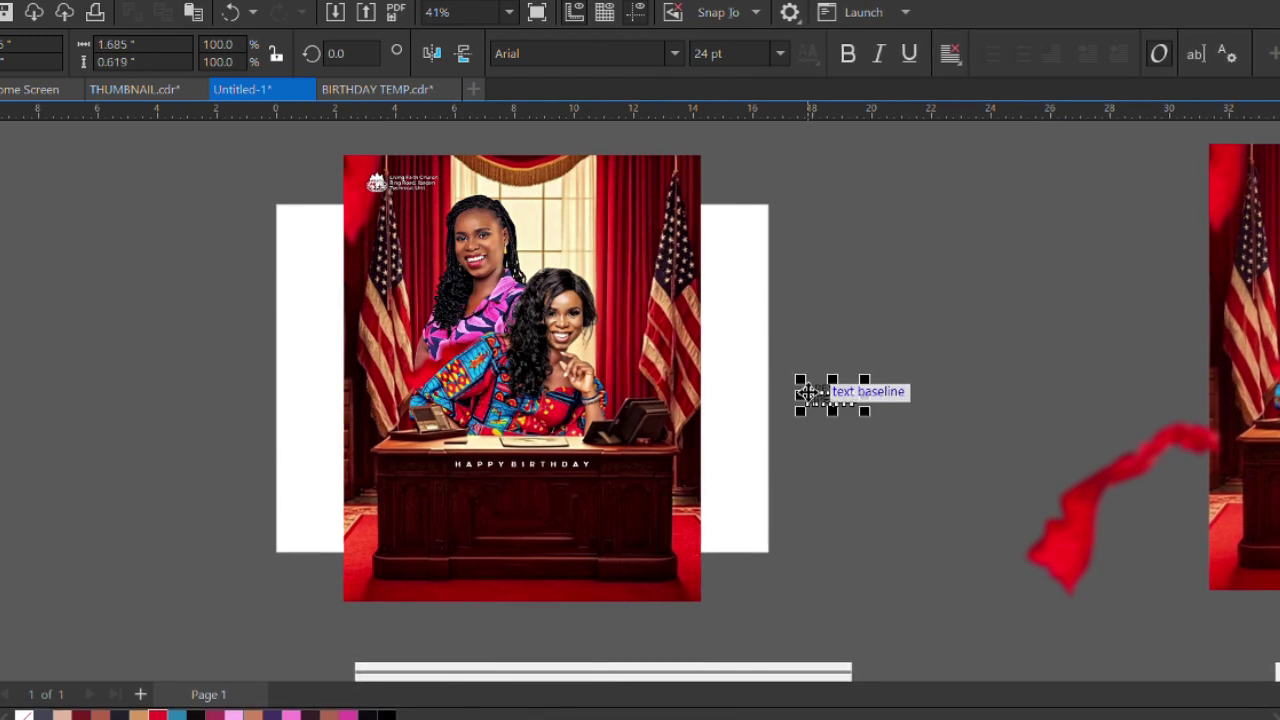
left_click_drag(807, 392, 739, 469)
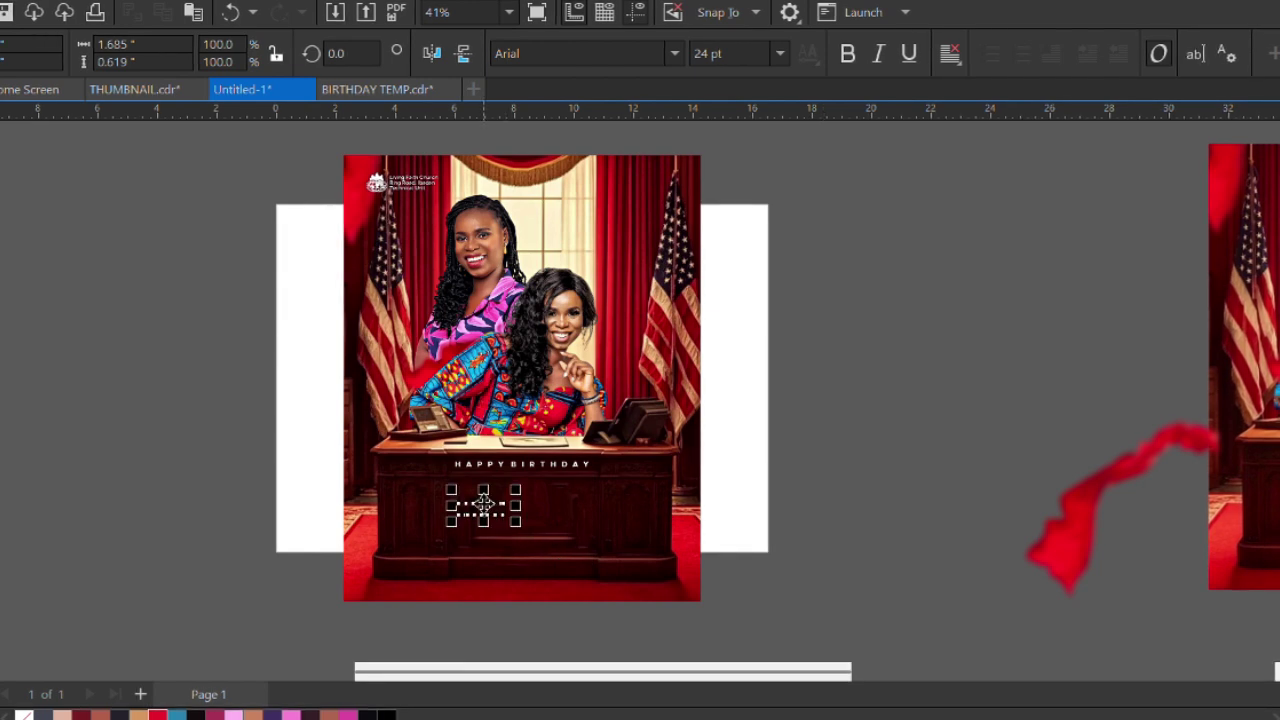
Format the celebrant's name in white Codec Pro ExtraBold with centred alignment
scroll(520, 550, "up", 1)
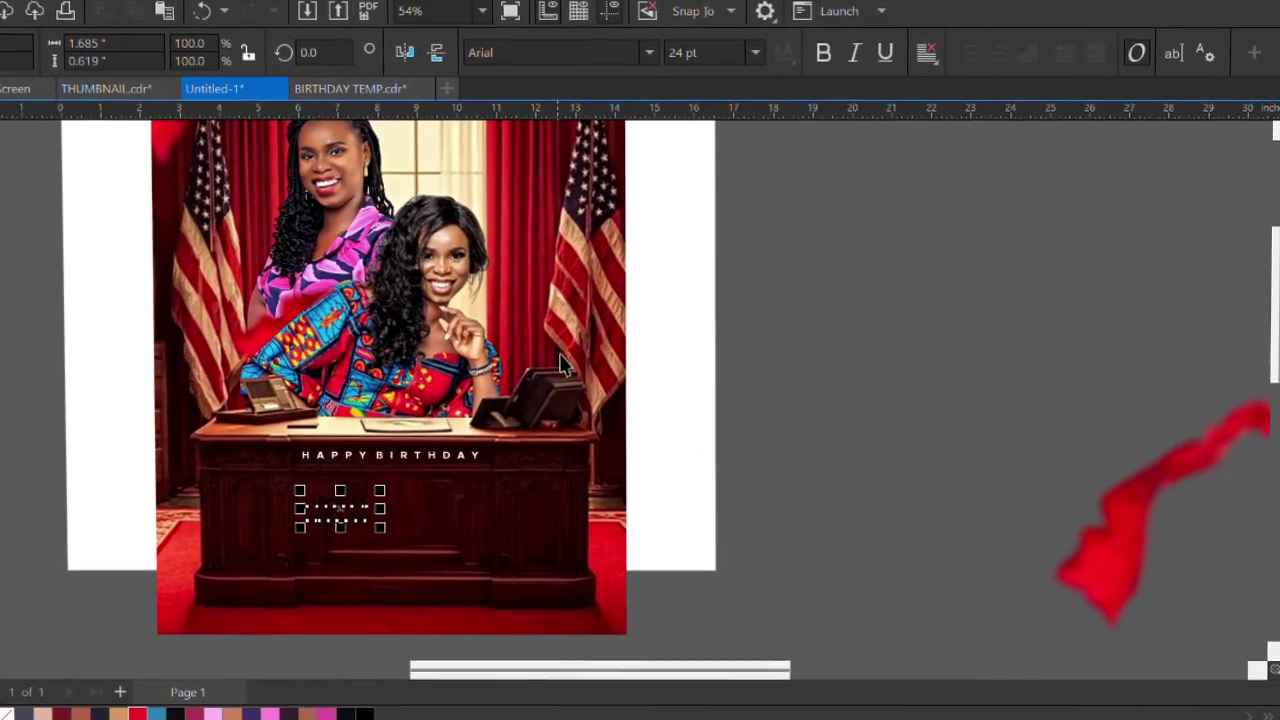
left_click(649, 52)
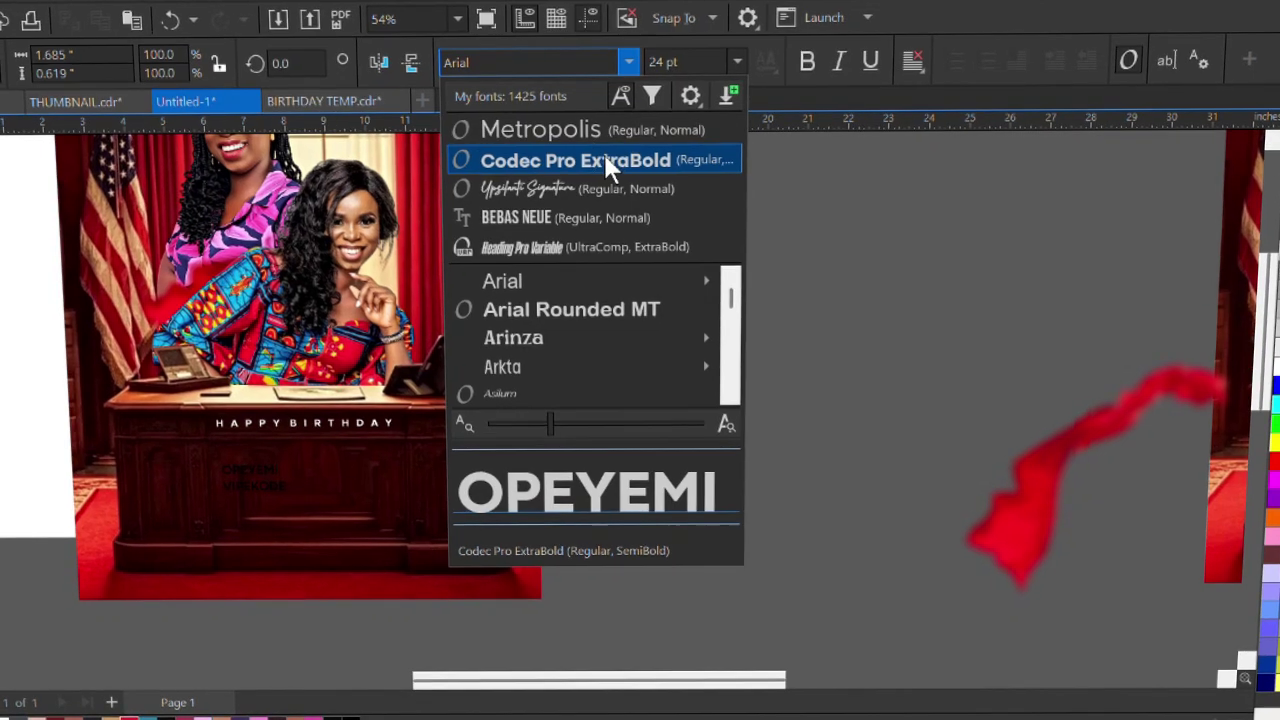
left_click(605, 157)
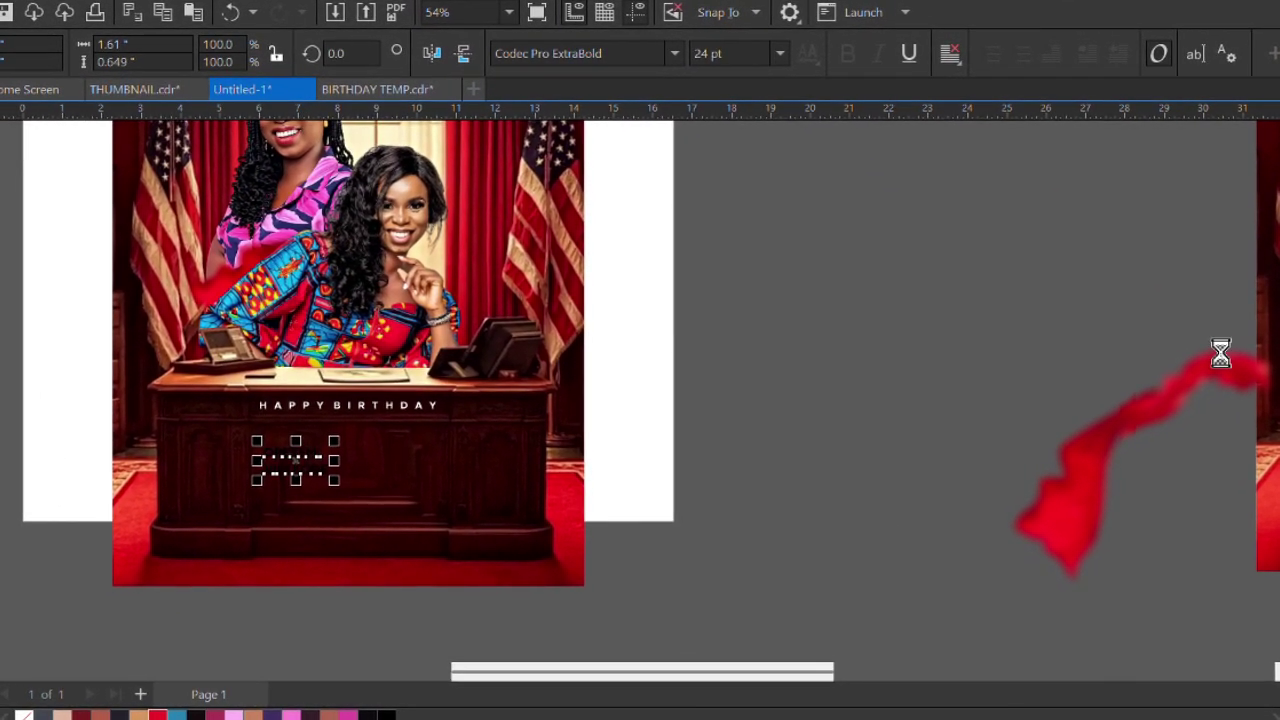
scroll(310, 462, "up", 3)
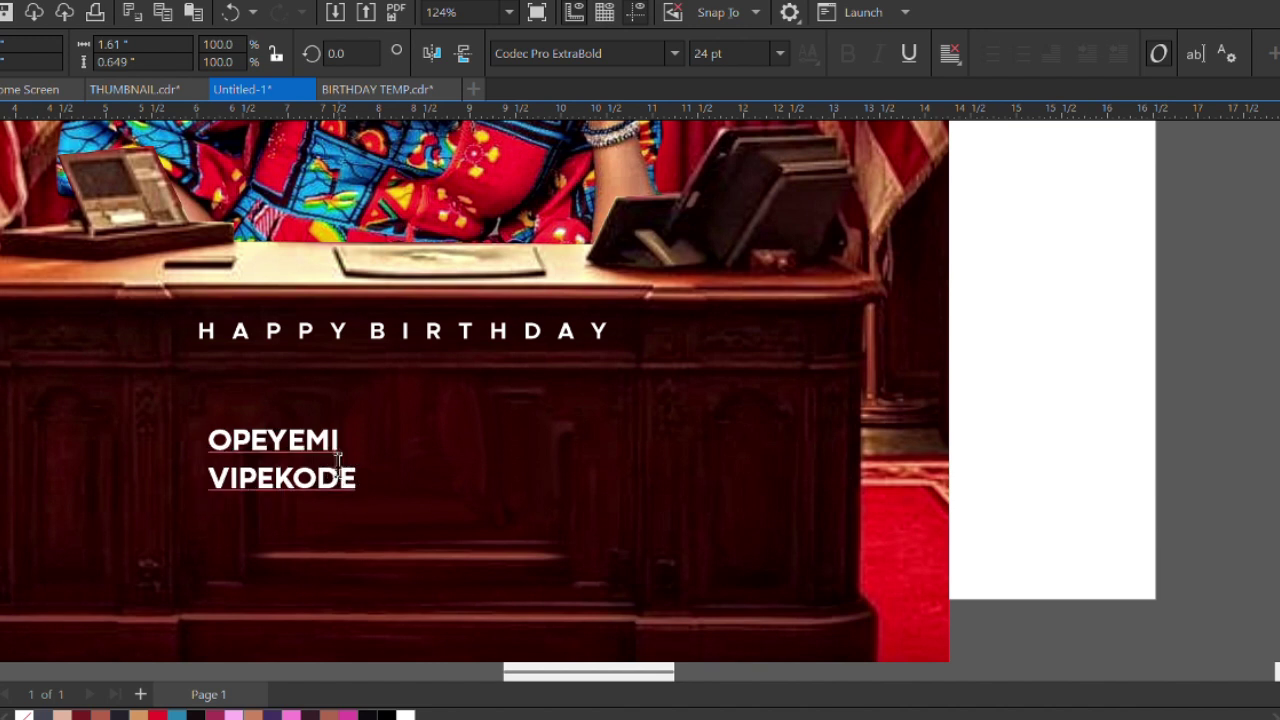
key("ctrl+e")
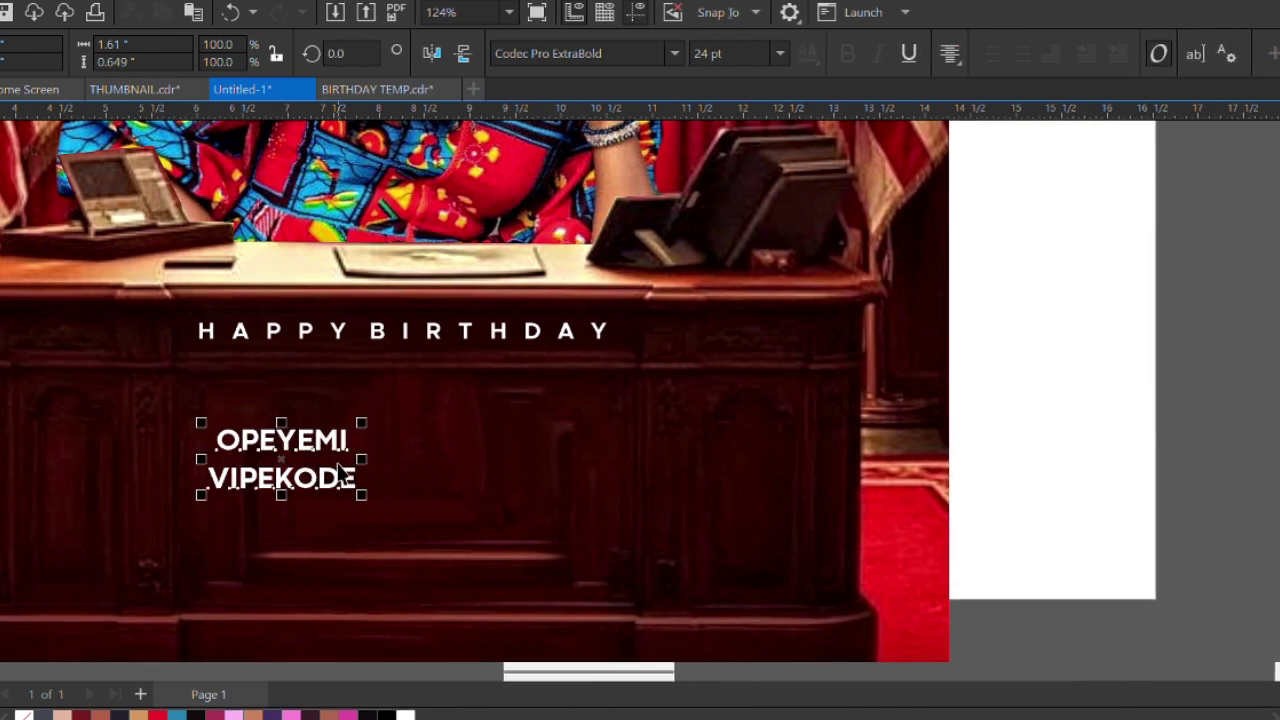
Tighten the line spacing between the two lines of the celebrant's name
key("F8")
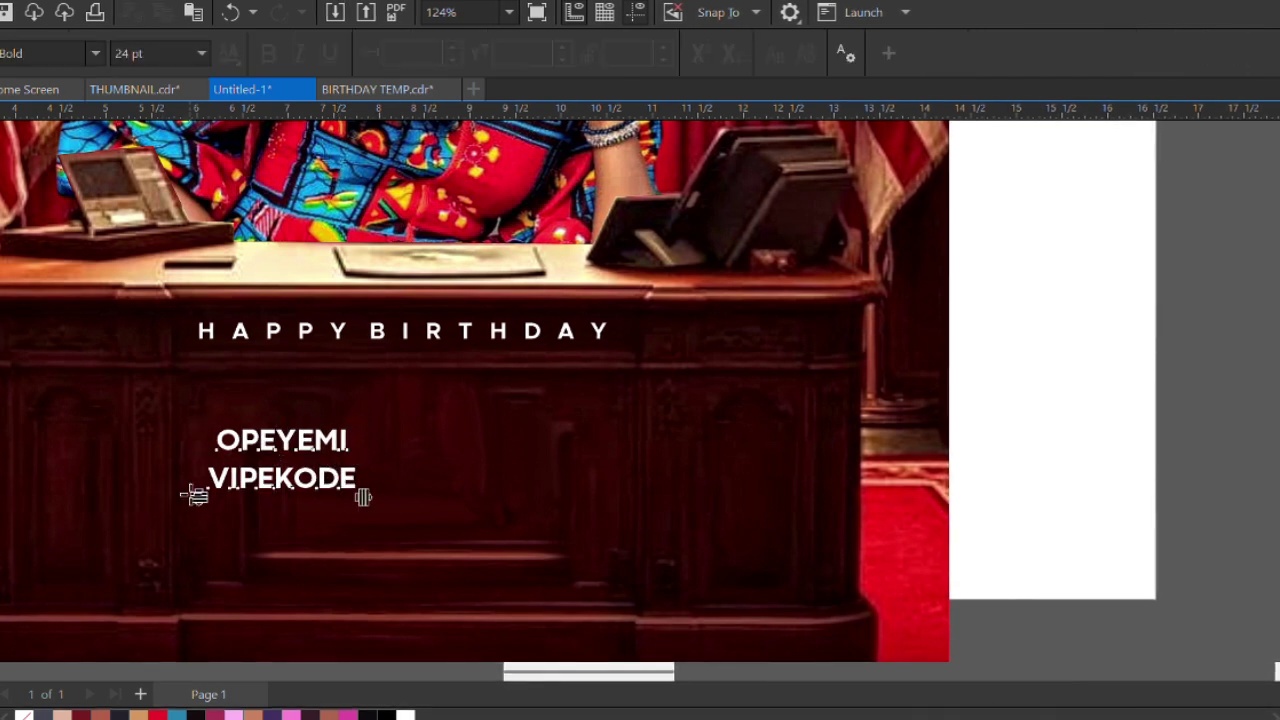
left_click_drag(197, 485, 197, 480)
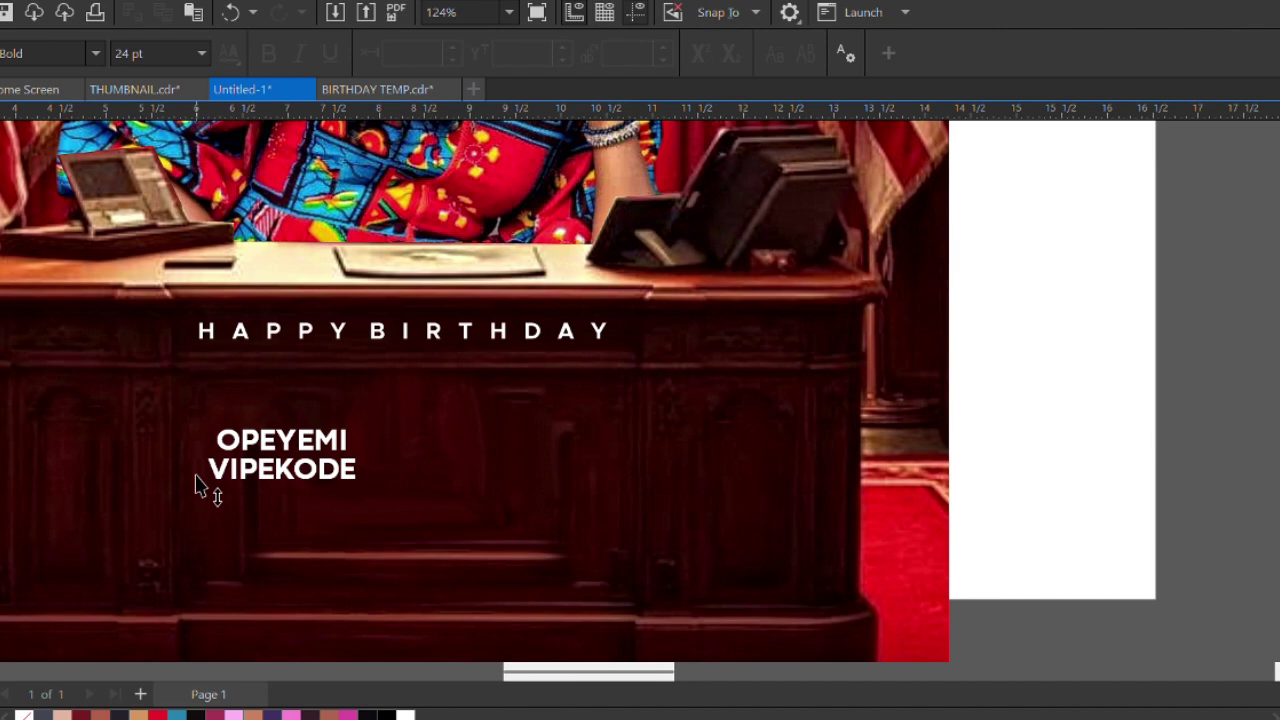
key("space")
scroll(200, 482, "down", 2)
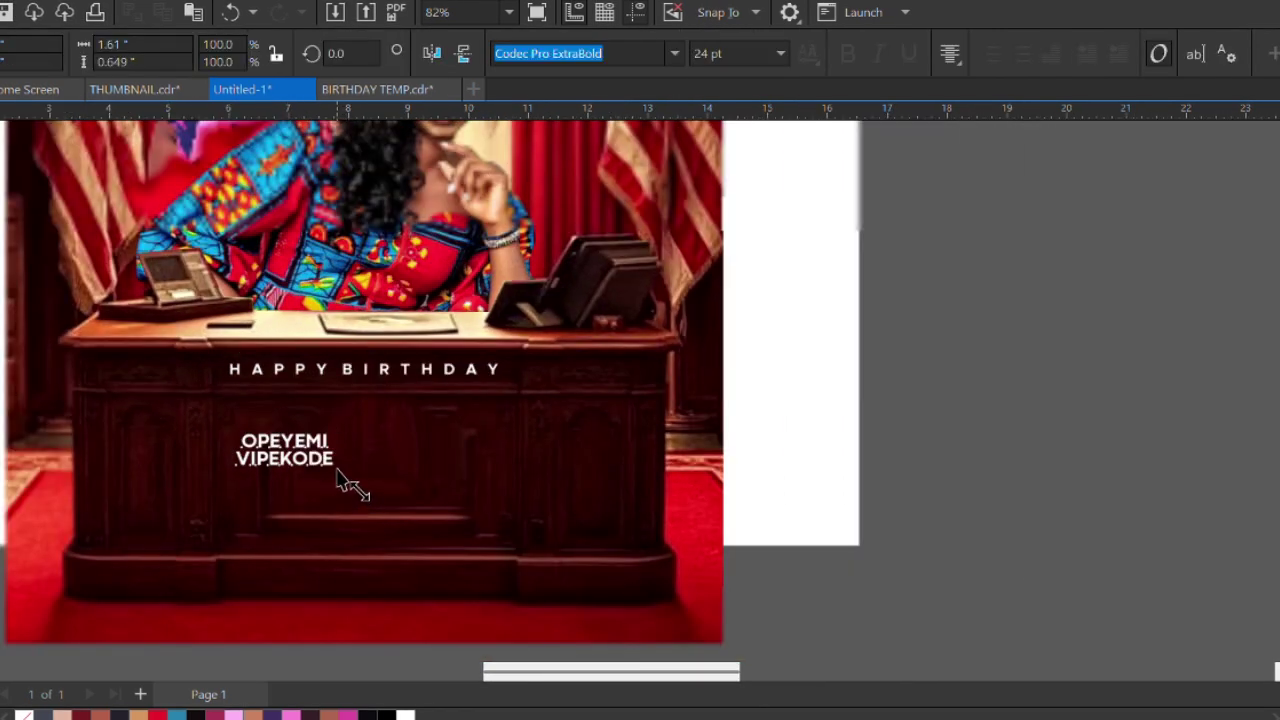
Enlarge the name to about 5.8 in wide, centre it on the composite and move it slightly up towards HAPPY BIRTHDAY
left_click(330, 465)
left_click_drag(346, 478, 596, 583)
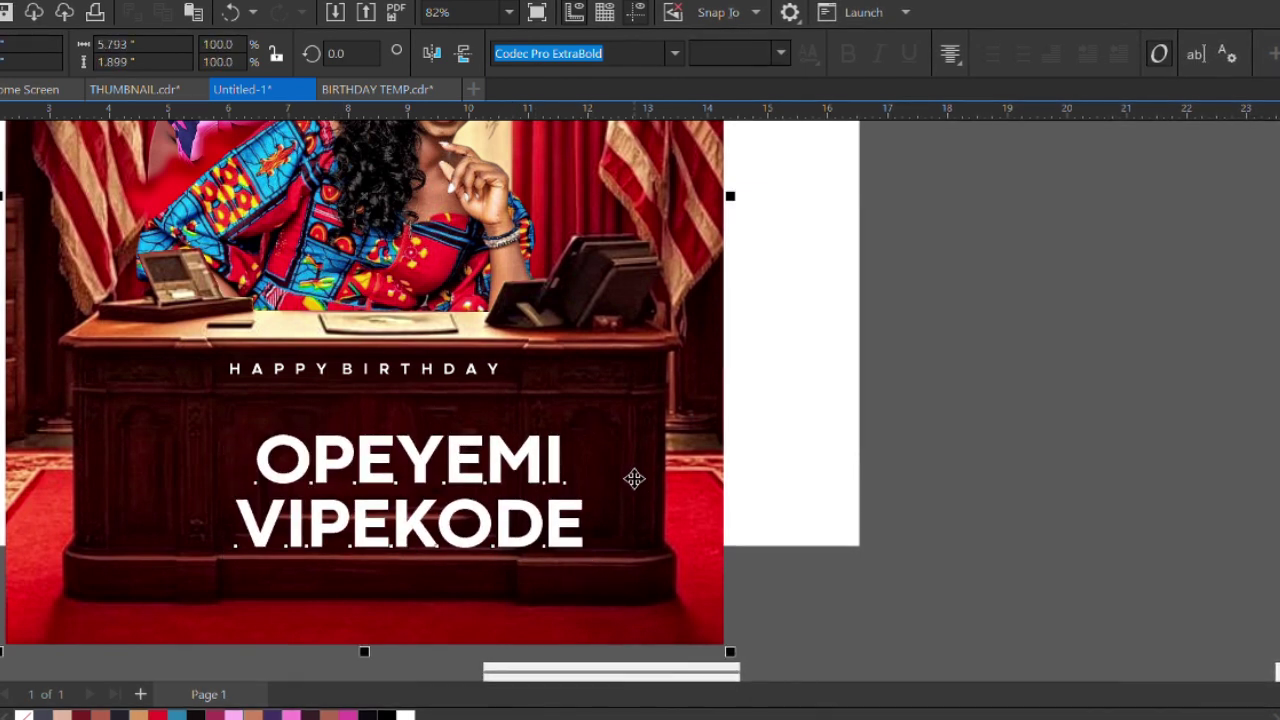
key("p")
left_click(908, 486)
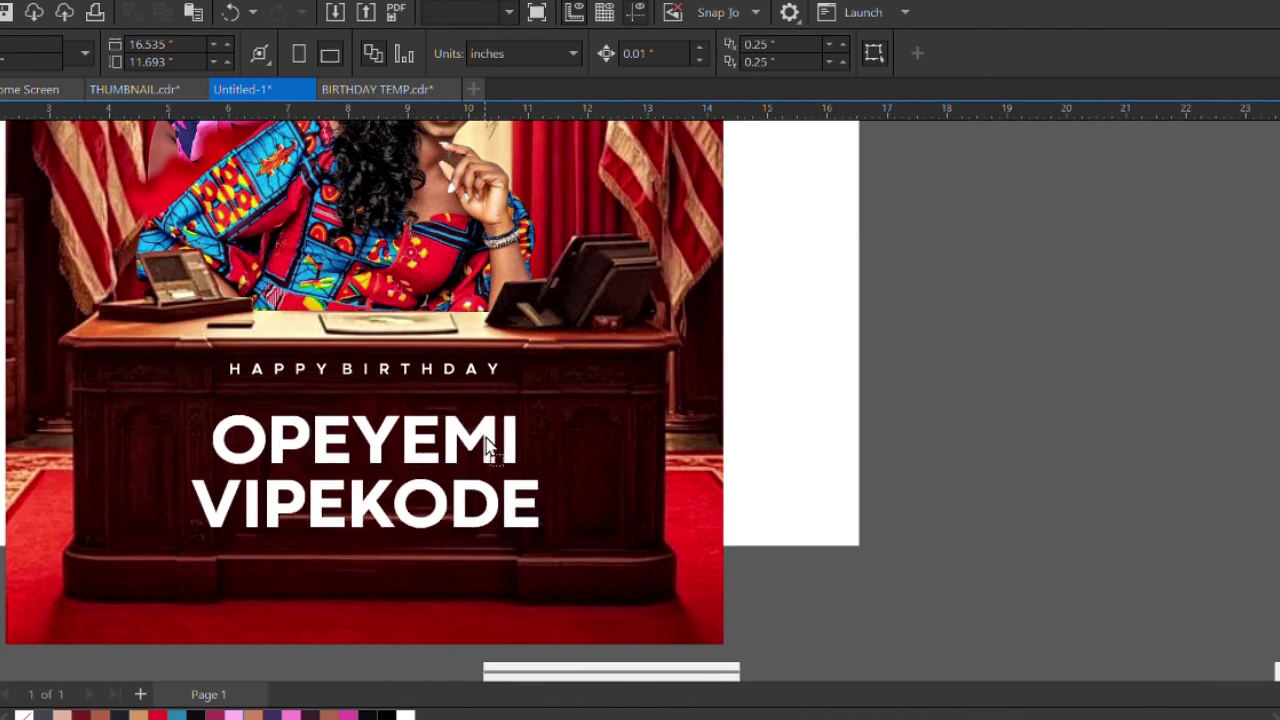
left_click_drag(486, 452, 488, 434)
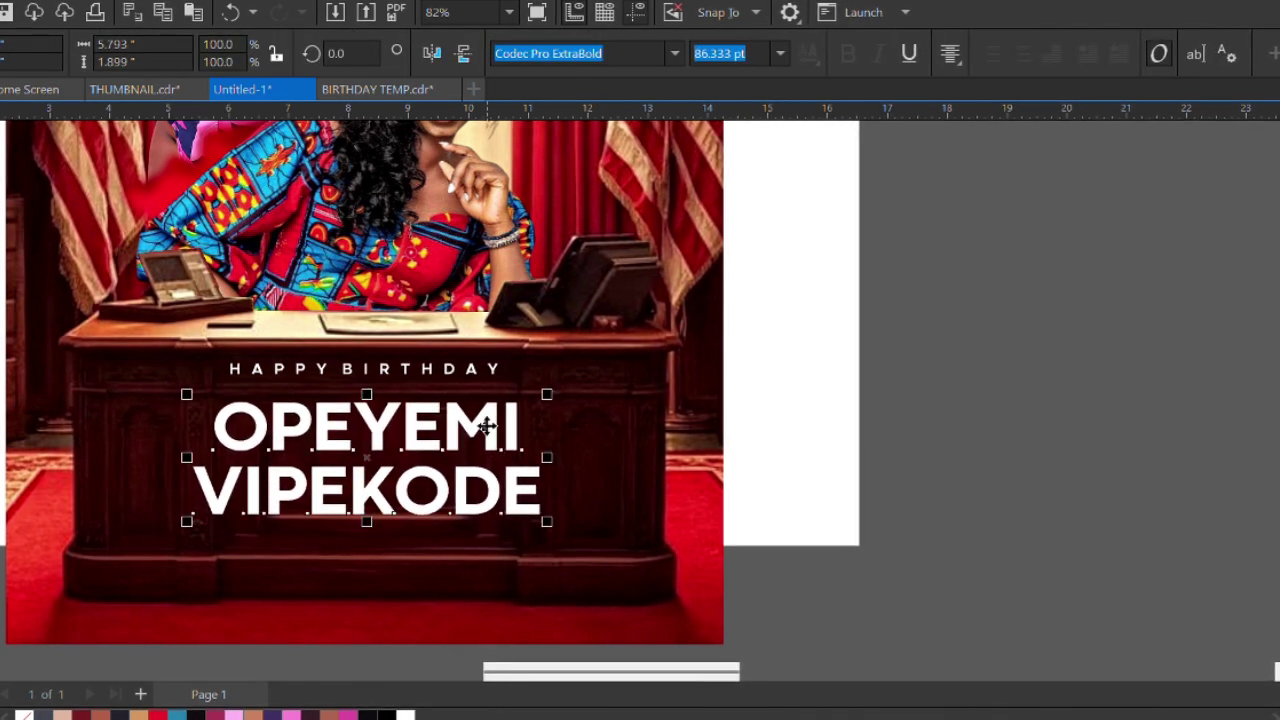
Tighten the letter spacing and line spacing of the enlarged name on the desk front
key("F10")
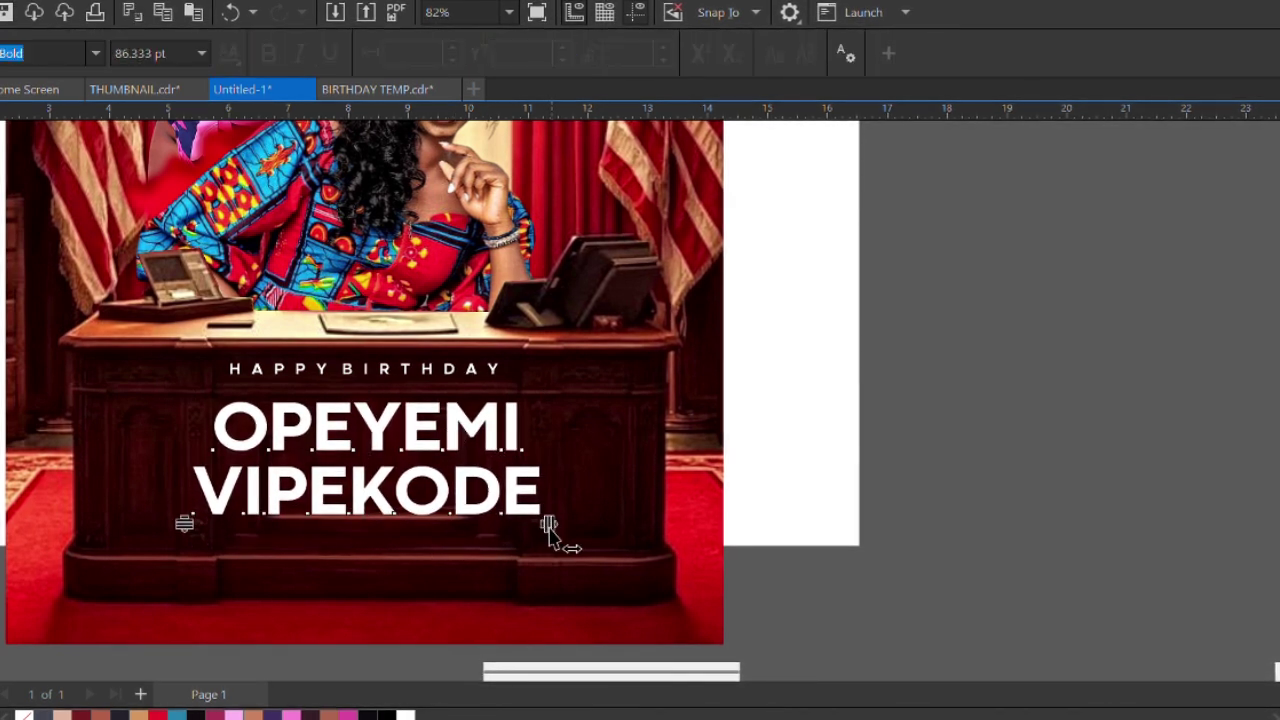
left_click_drag(549, 525, 523, 535)
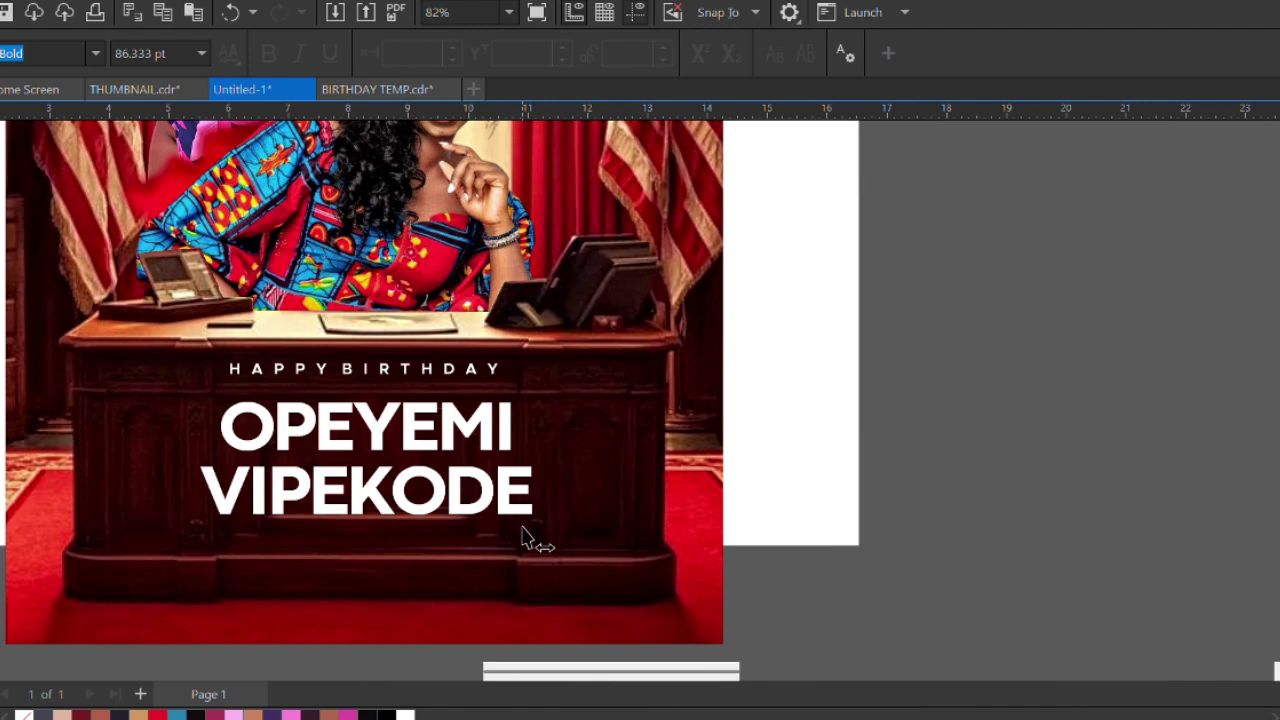
left_click_drag(194, 522, 193, 514)
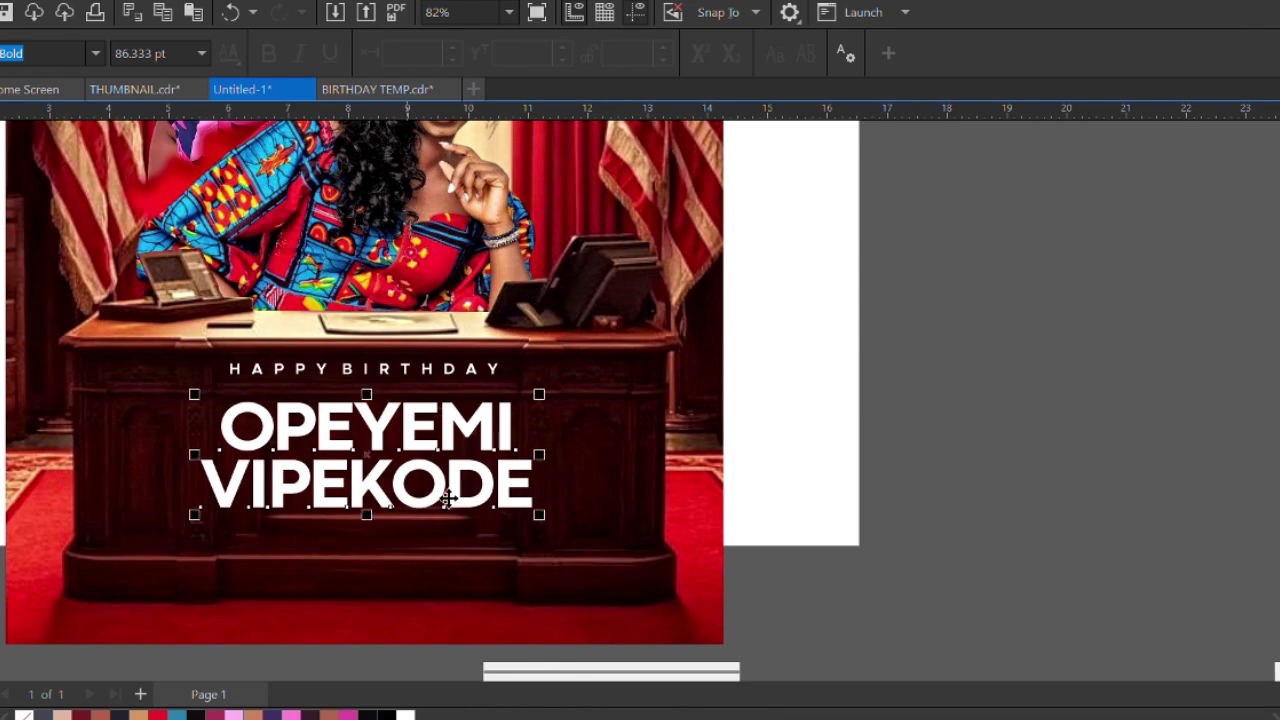
scroll(449, 498, "down", 2)
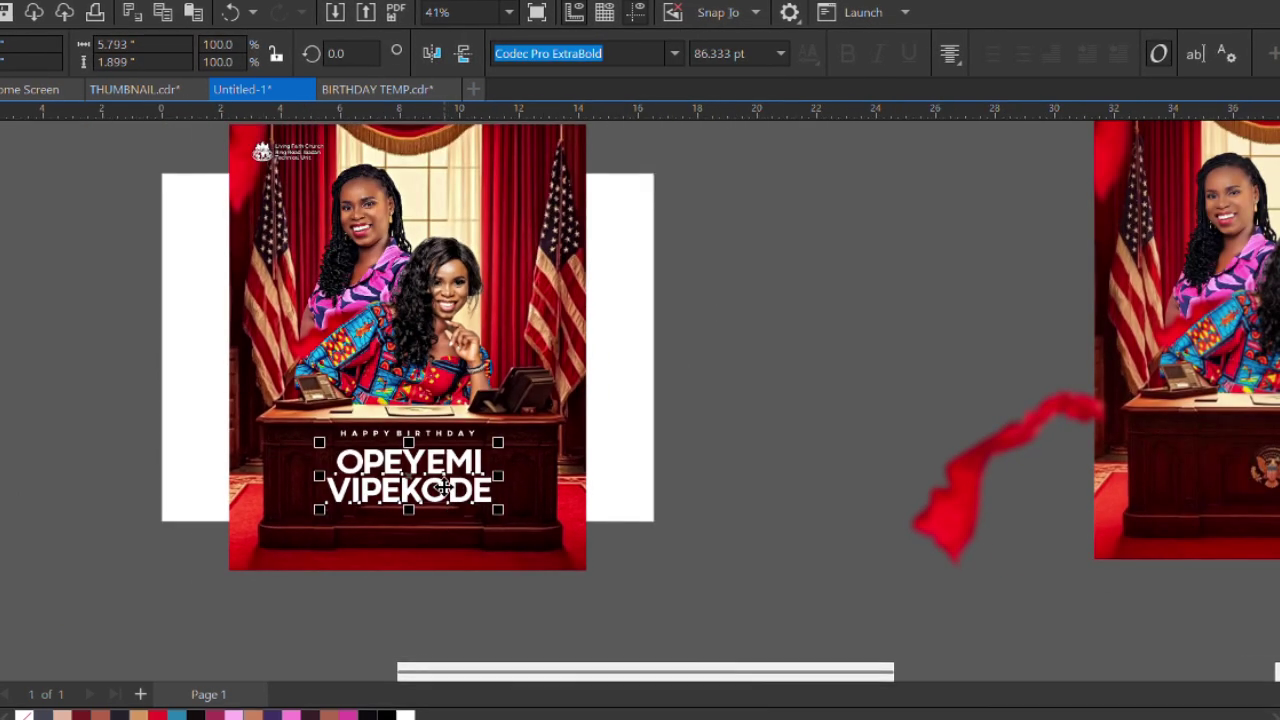
left_click(508, 455)
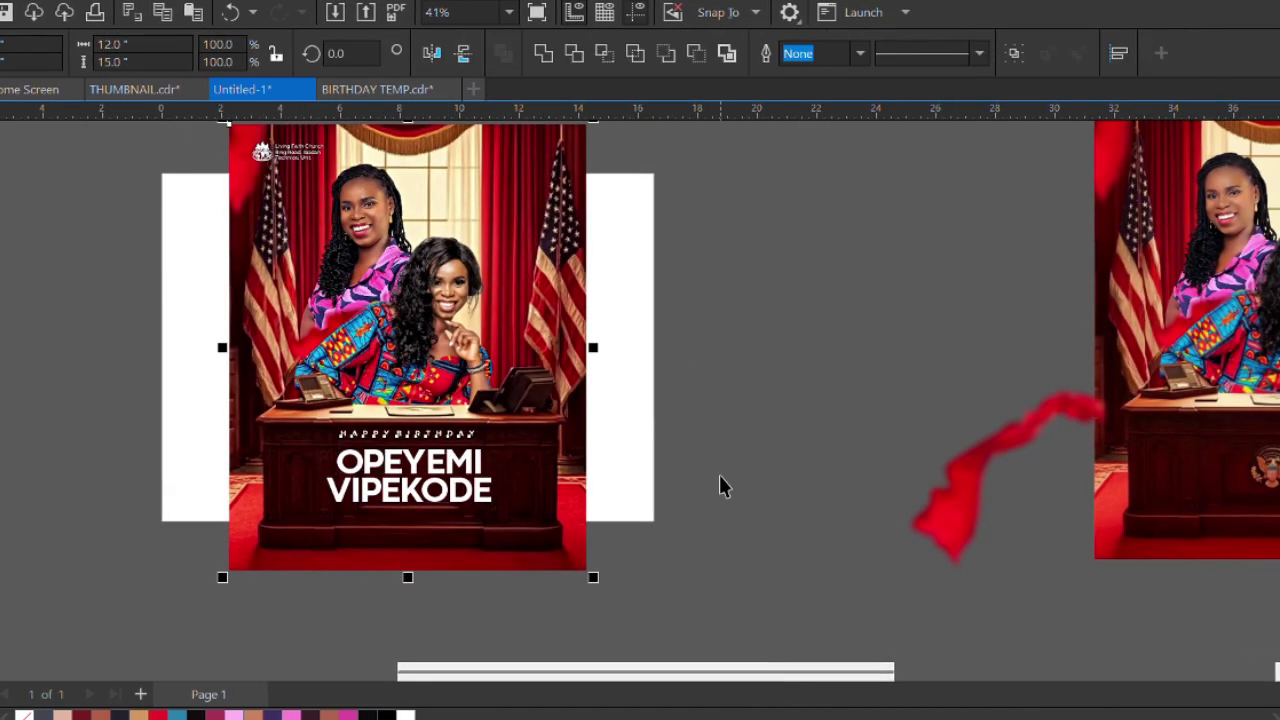
double_click(539, 459)
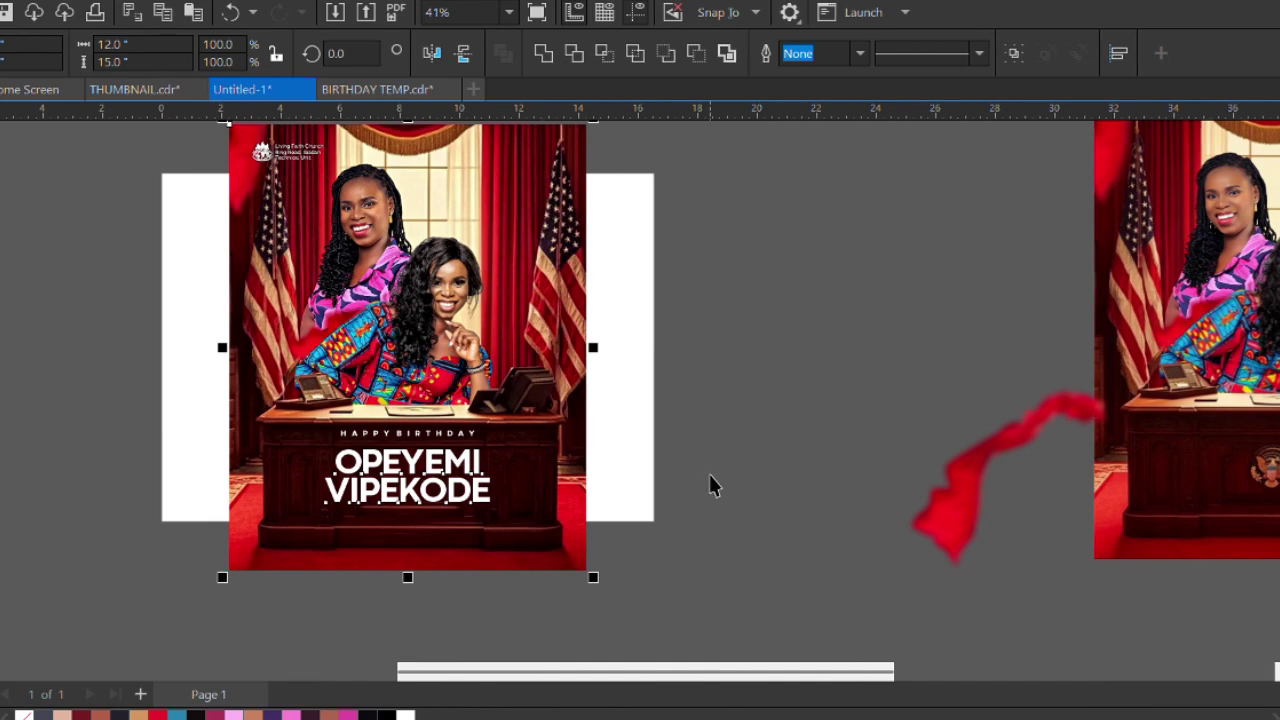
key("Escape")
scroll(455, 513, "down", 2)
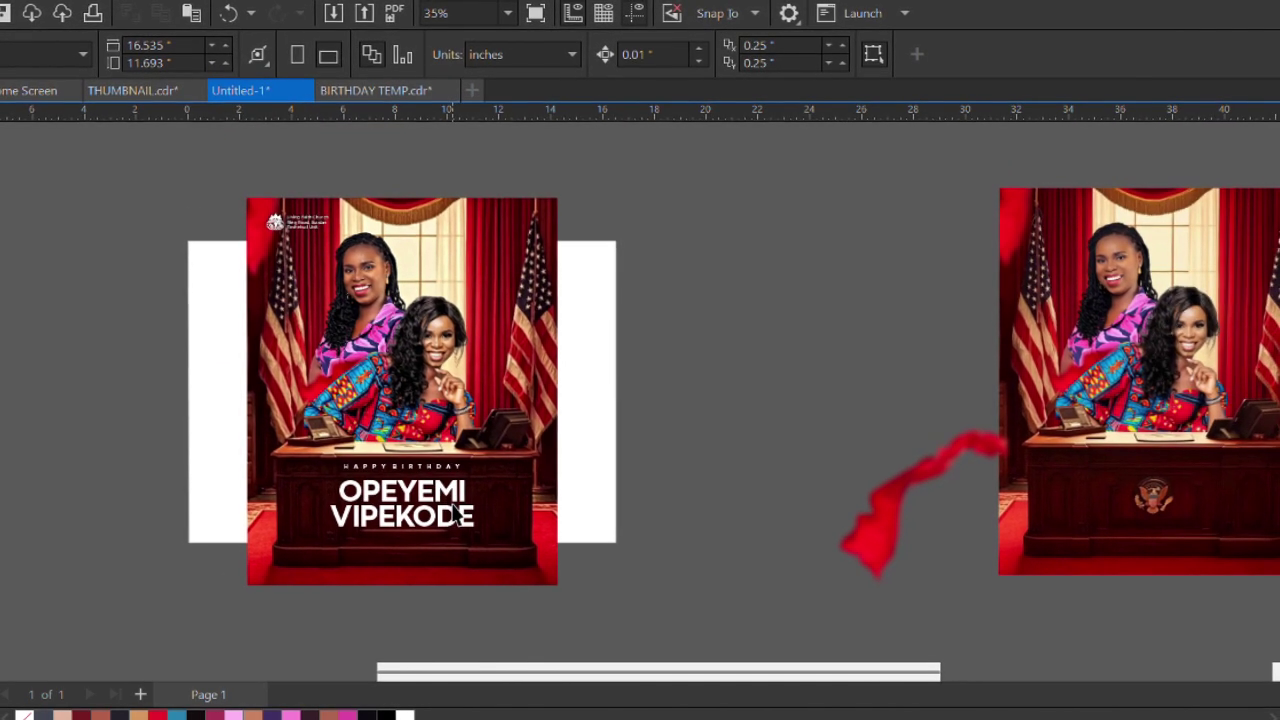
Nudge the HAPPY BIRTHDAY text slightly down towards the celebrant's name on the desk front
scroll(451, 503, "up", 5)
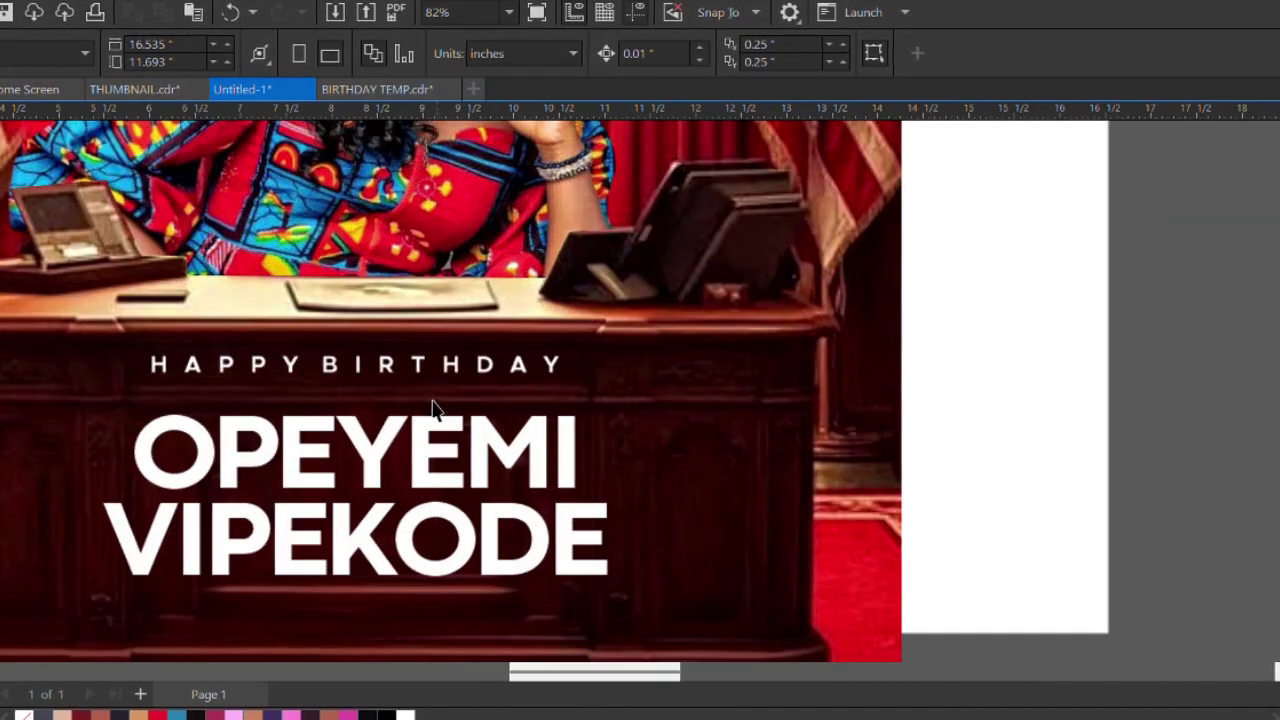
left_click_drag(418, 376, 421, 383)
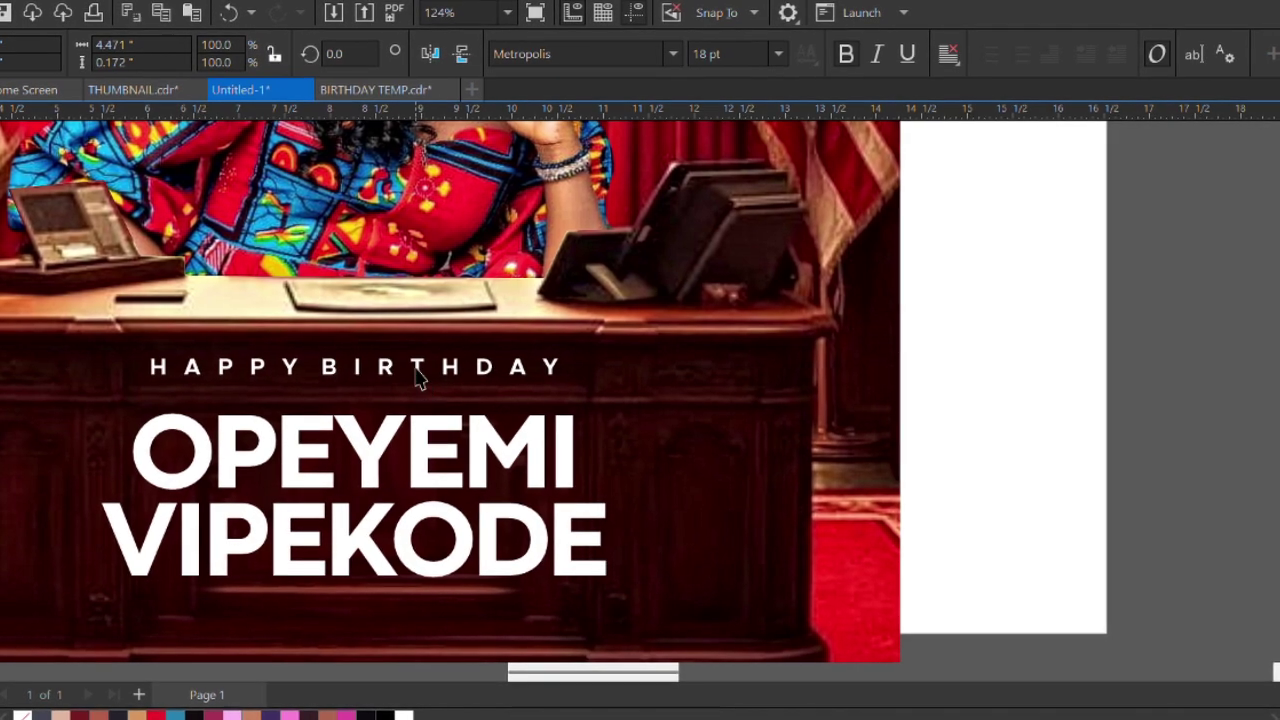
scroll(357, 351, "up", 2)
scroll(360, 358, "down", 6)
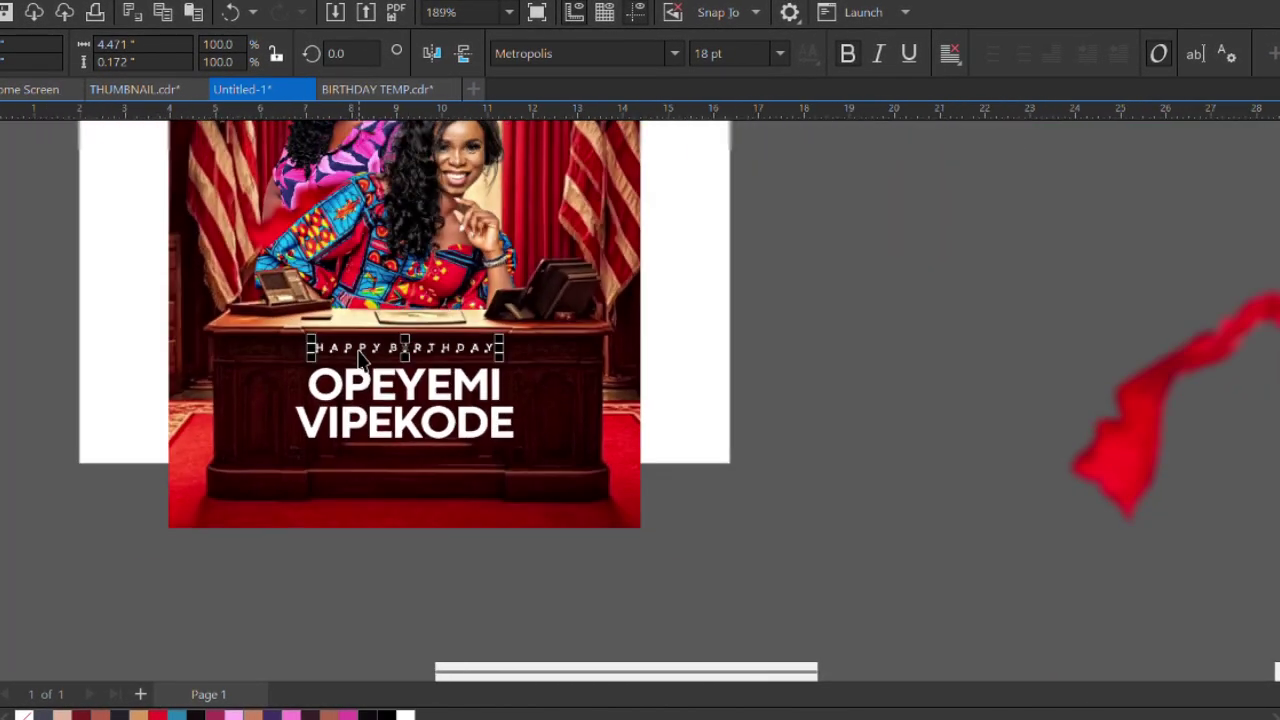
scroll(362, 366, "up", 3)
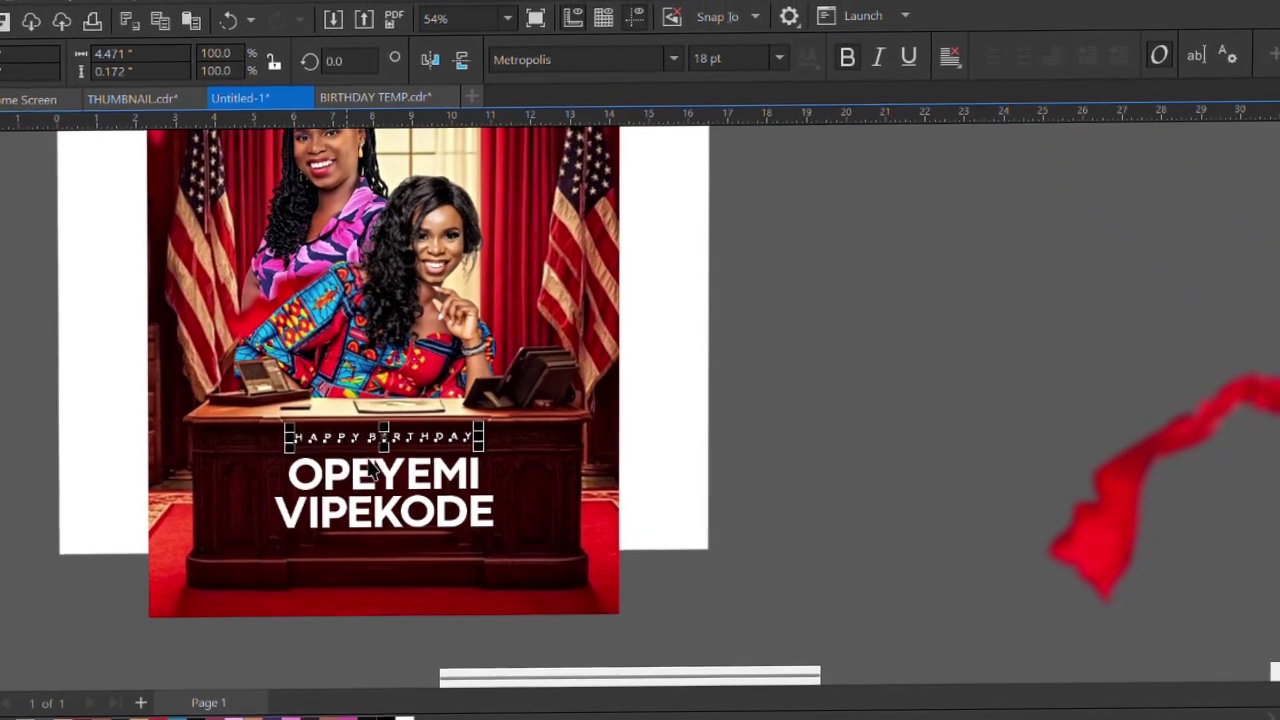
Try the desk layout with HAPPY BIRTHDAY moved off the composite, and undo that move
key("Escape")
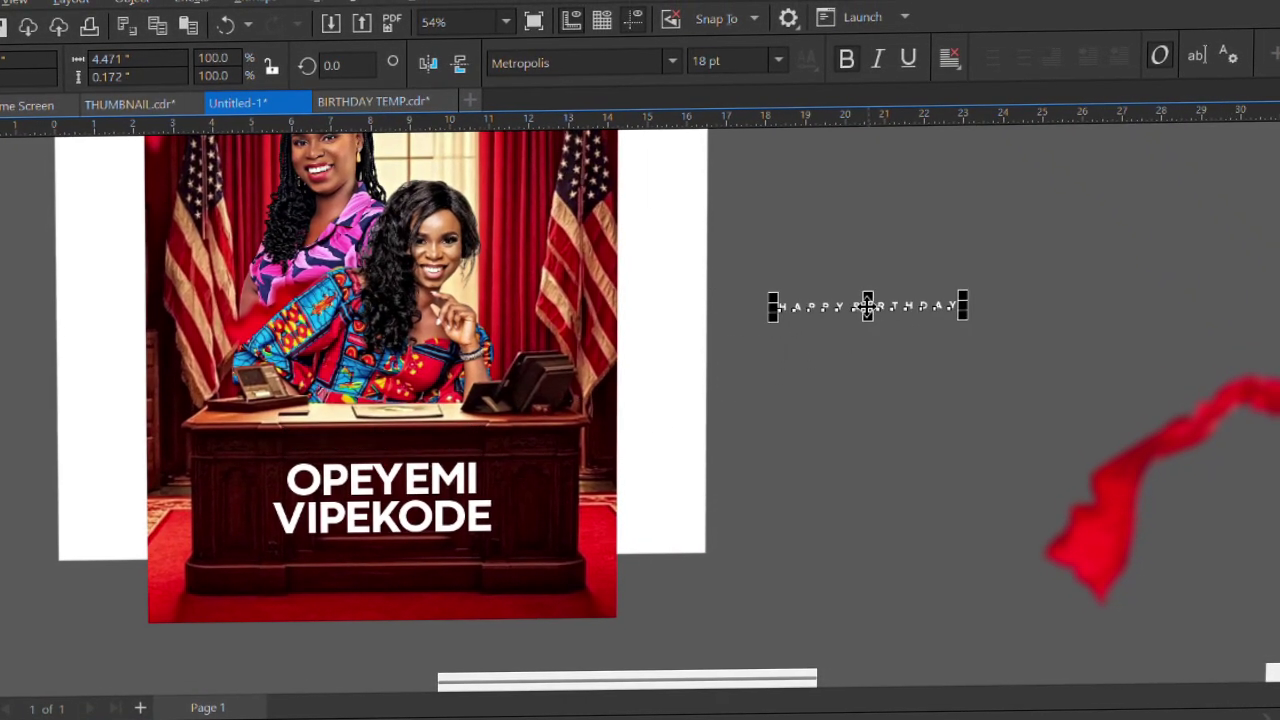
left_click(856, 310)
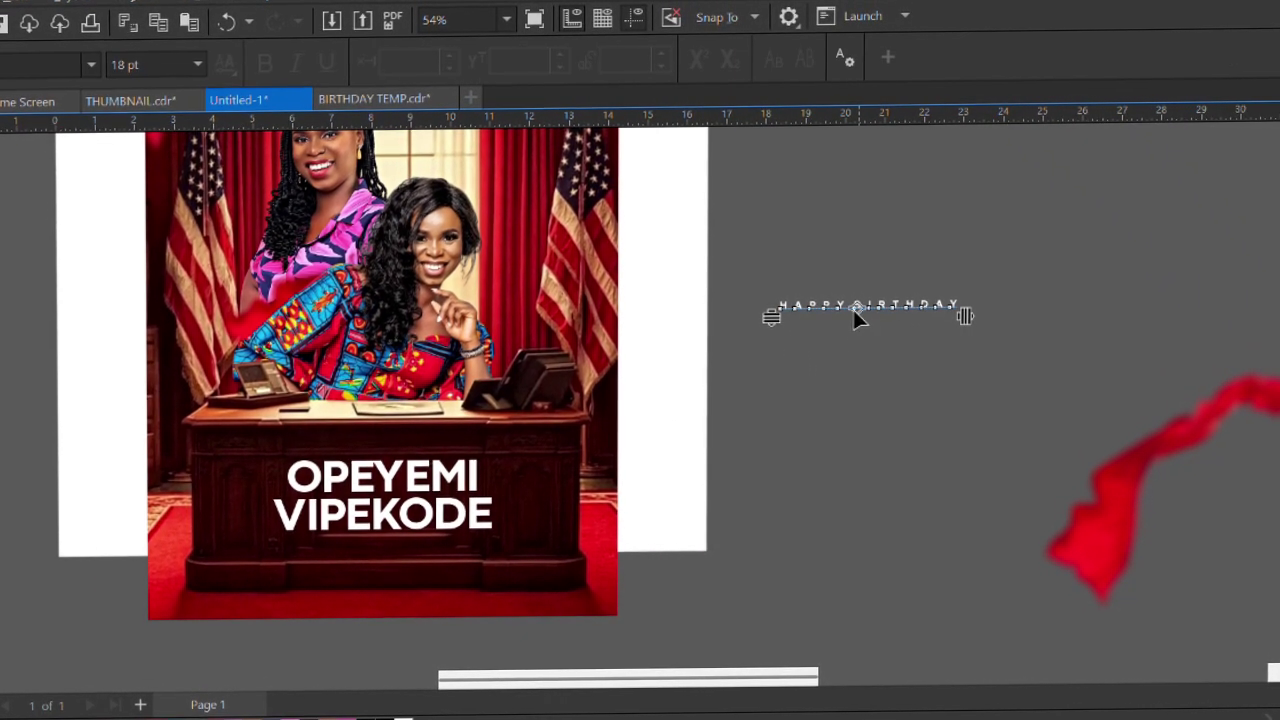
key("Escape")
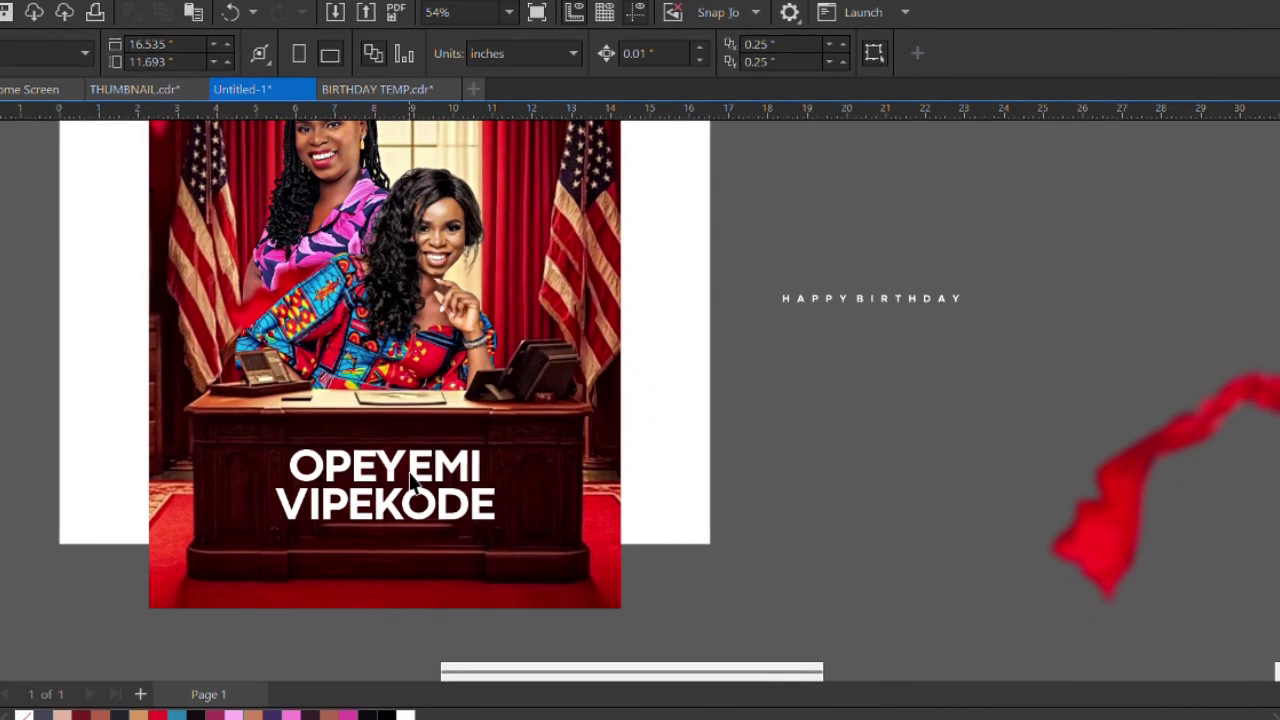
scroll(421, 479, "down", 4)
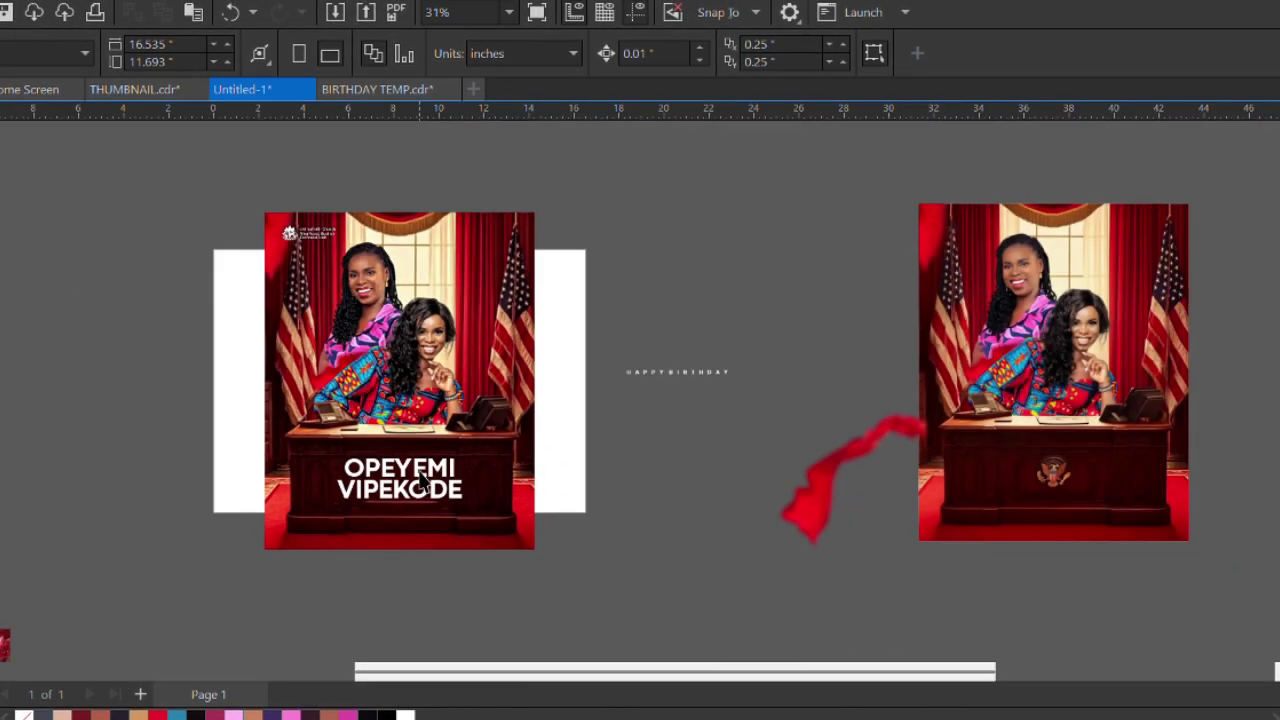
key("ctrl+z")
scroll(400, 534, "up", 4)
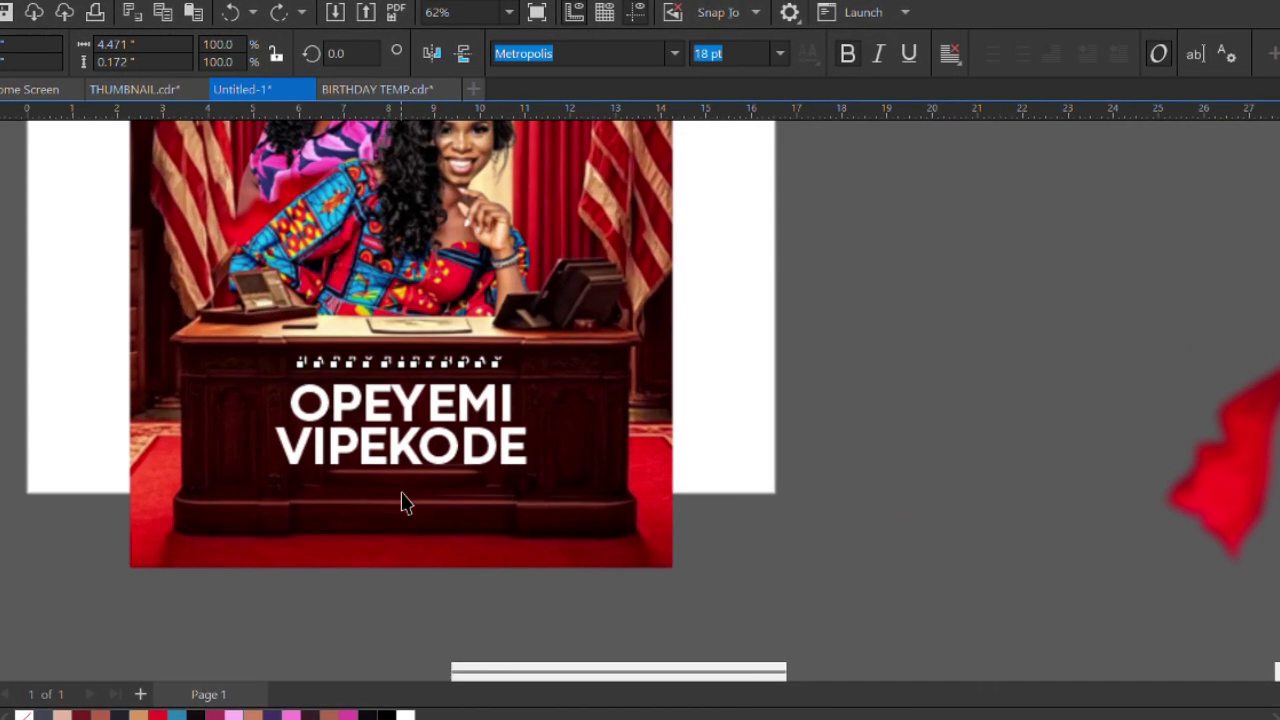
Add a black Multiply drop shadow running straight down behind the celebrant's name, with opacity 94 and feather 15
left_click(408, 468)
scroll(408, 468, "up", 2)
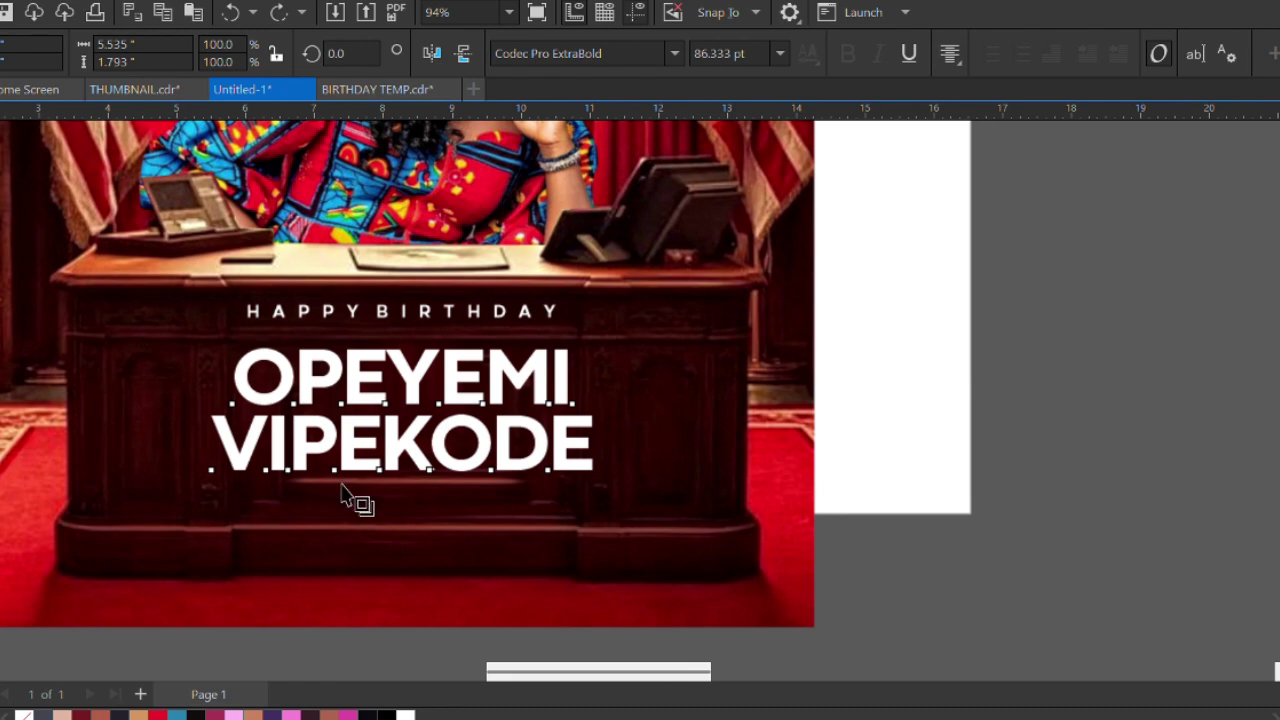
scroll(345, 495, "up", 3)
left_click_drag(418, 290, 411, 512)
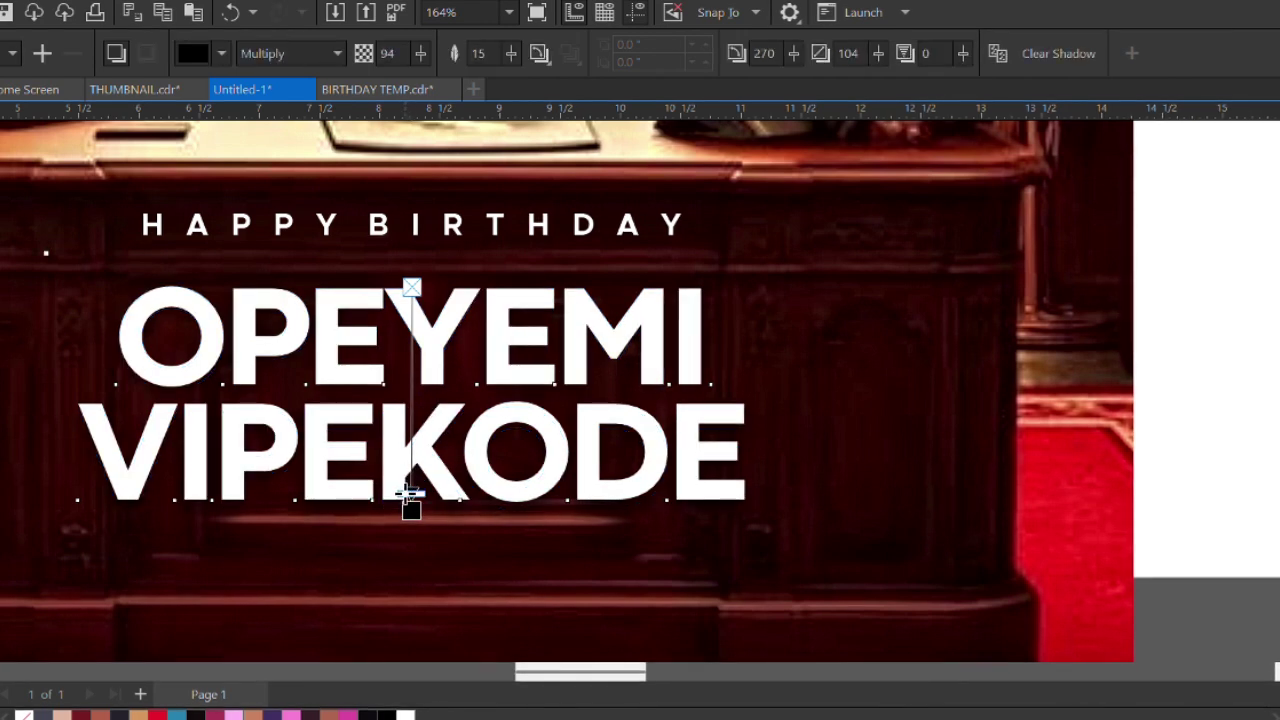
key("space")
scroll(411, 505, "down", 5)
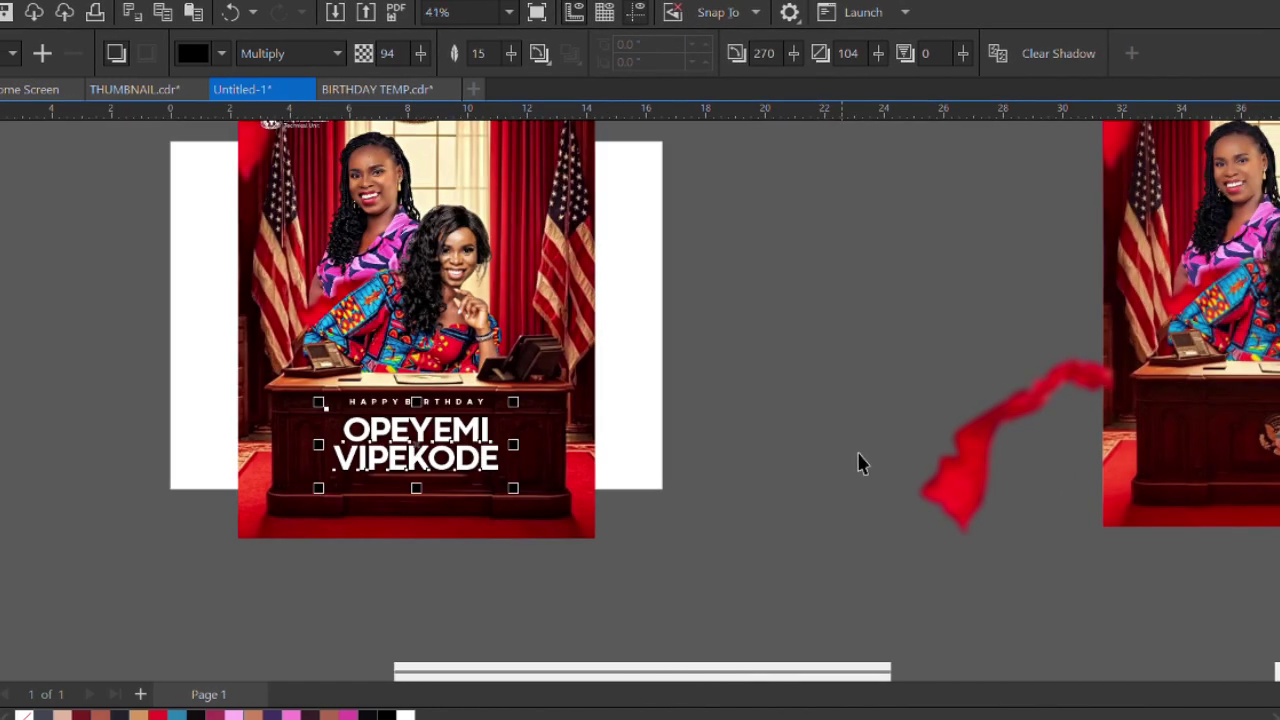
Move the loose red cloth image onto the lower right of the flyer, overlapping the desk and the end of the name
left_click(990, 432)
left_click_drag(991, 429, 513, 452)
scroll(526, 494, "up", 2)
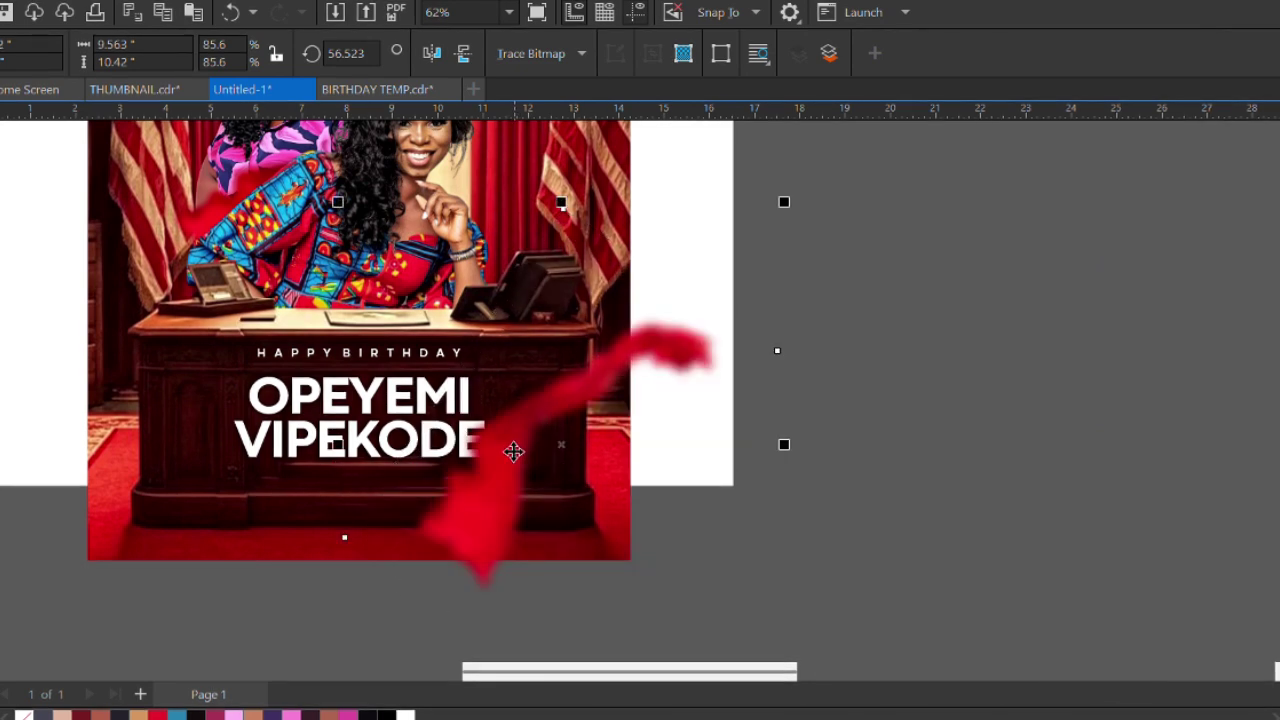
scroll(513, 470, "down", 3)
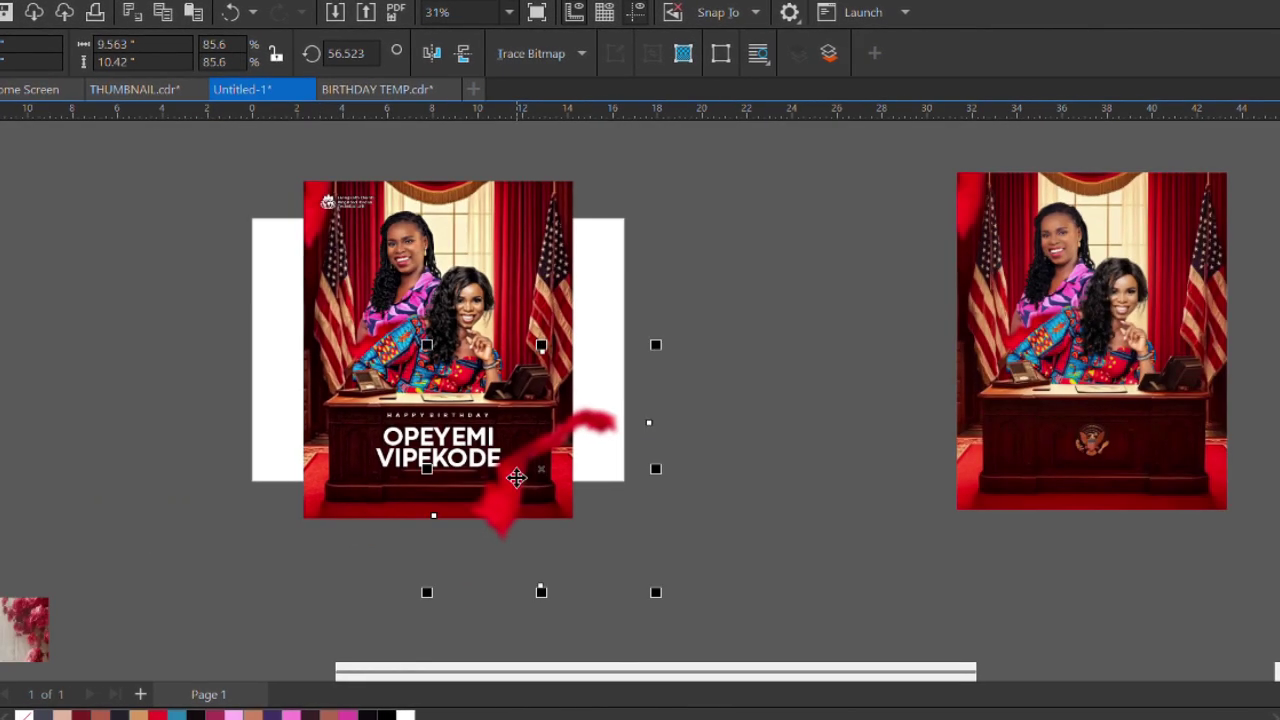
Copy the PowerClip frame of the second composite and place it, emptied of its contents, over the flyer composite
scroll(531, 486, "right", 3)
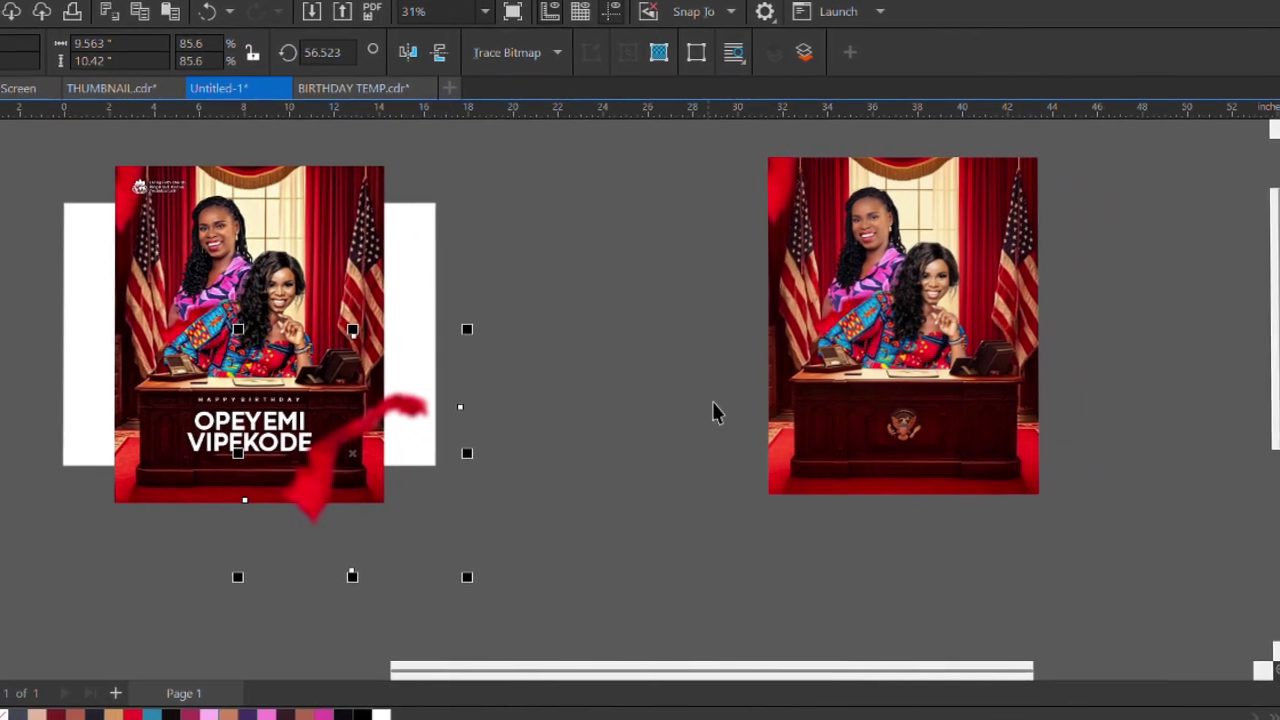
left_click(762, 355)
left_click_drag(762, 355, 471, 357)
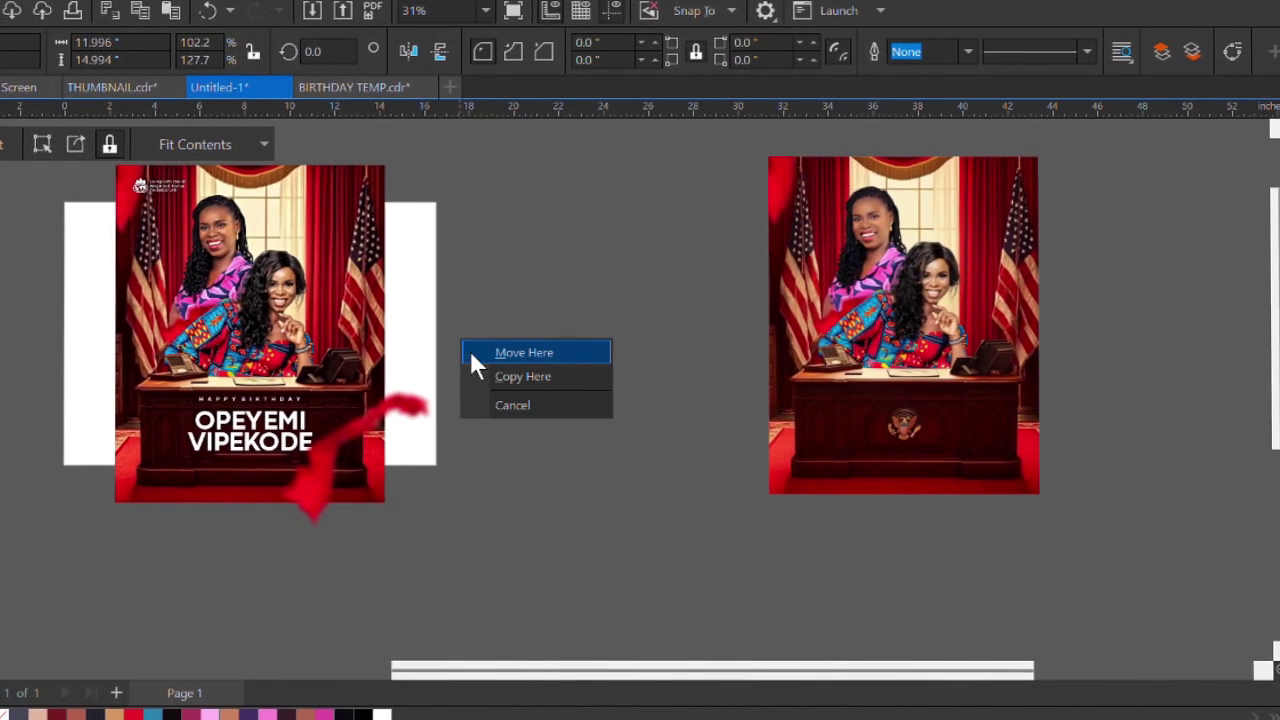
left_click(515, 377)
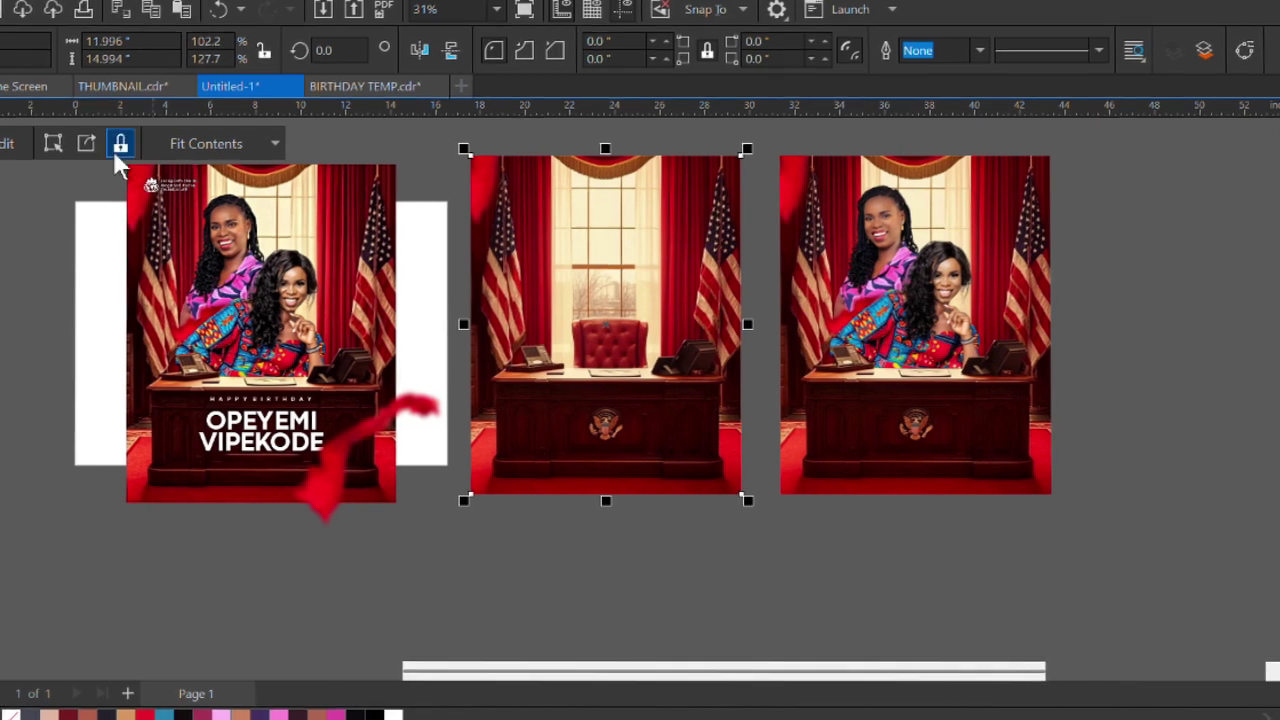
left_click(112, 145)
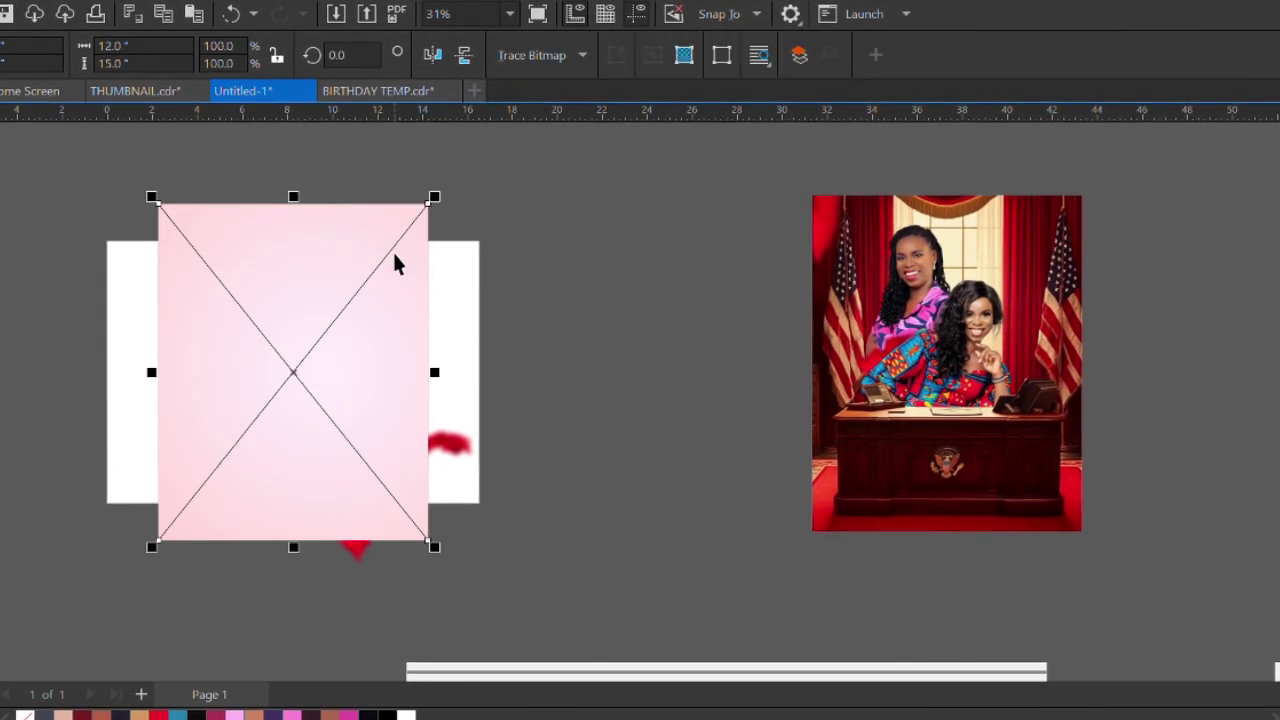
PowerClip the flyer's background composite and the red cloth inside the empty frame so both are cropped to the flyer
right_click(292, 372)
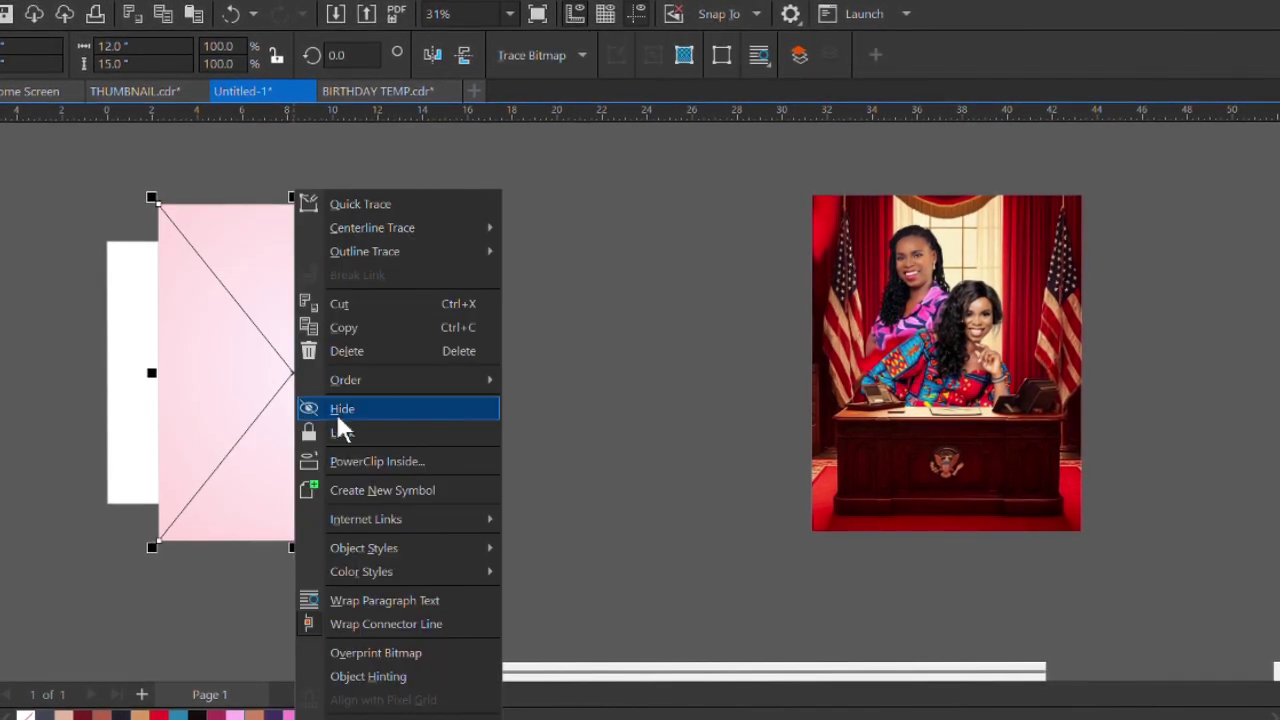
left_click(377, 461)
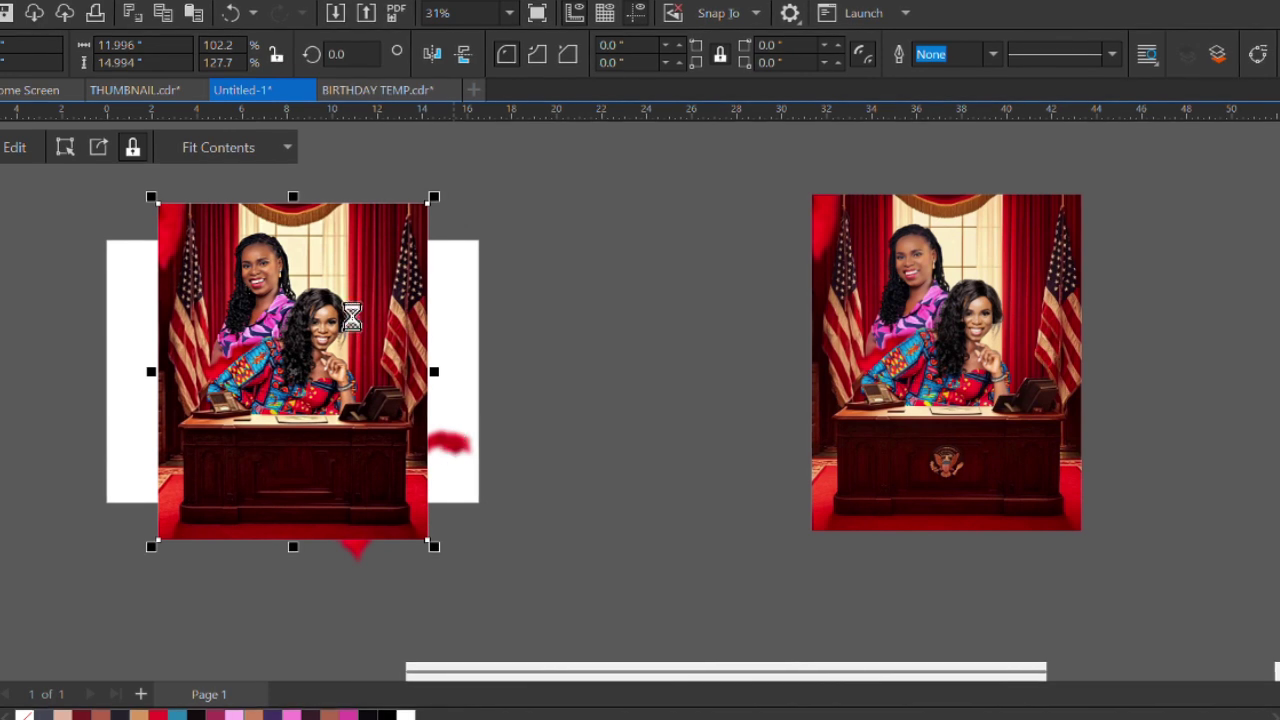
left_click(444, 438)
right_click(444, 438)
left_click(537, 452)
left_click(417, 371)
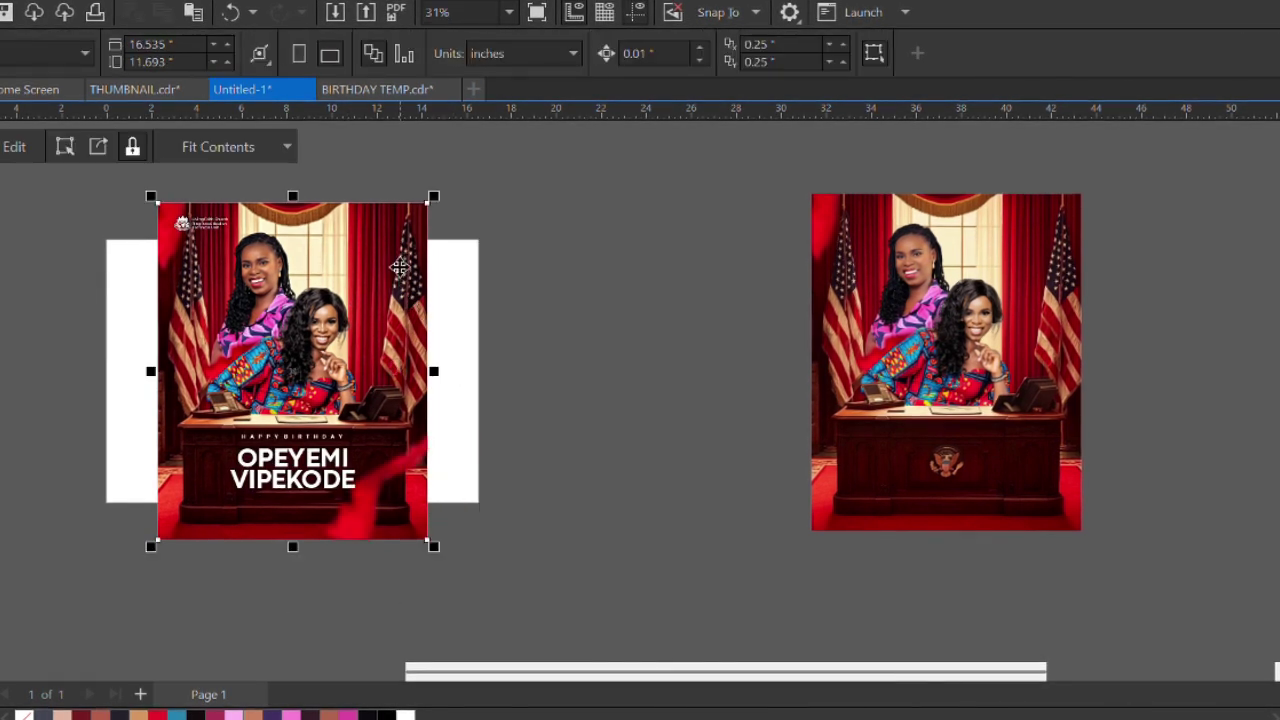
Strengthen the drop shadow of the celebrant's name to opacity 100 with a feather of 20
scroll(375, 488, "up", 1)
scroll(390, 470, "up", 3)
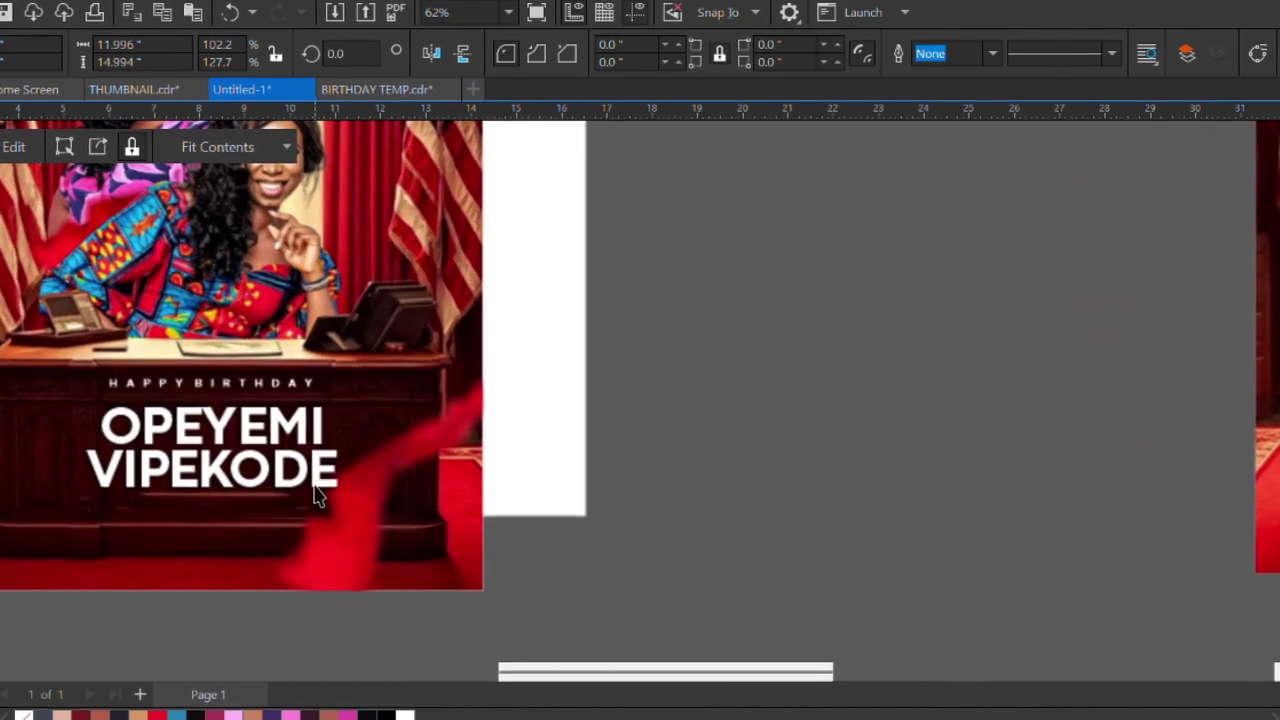
left_click_drag(314, 491, 369, 470)
left_click(360, 460)
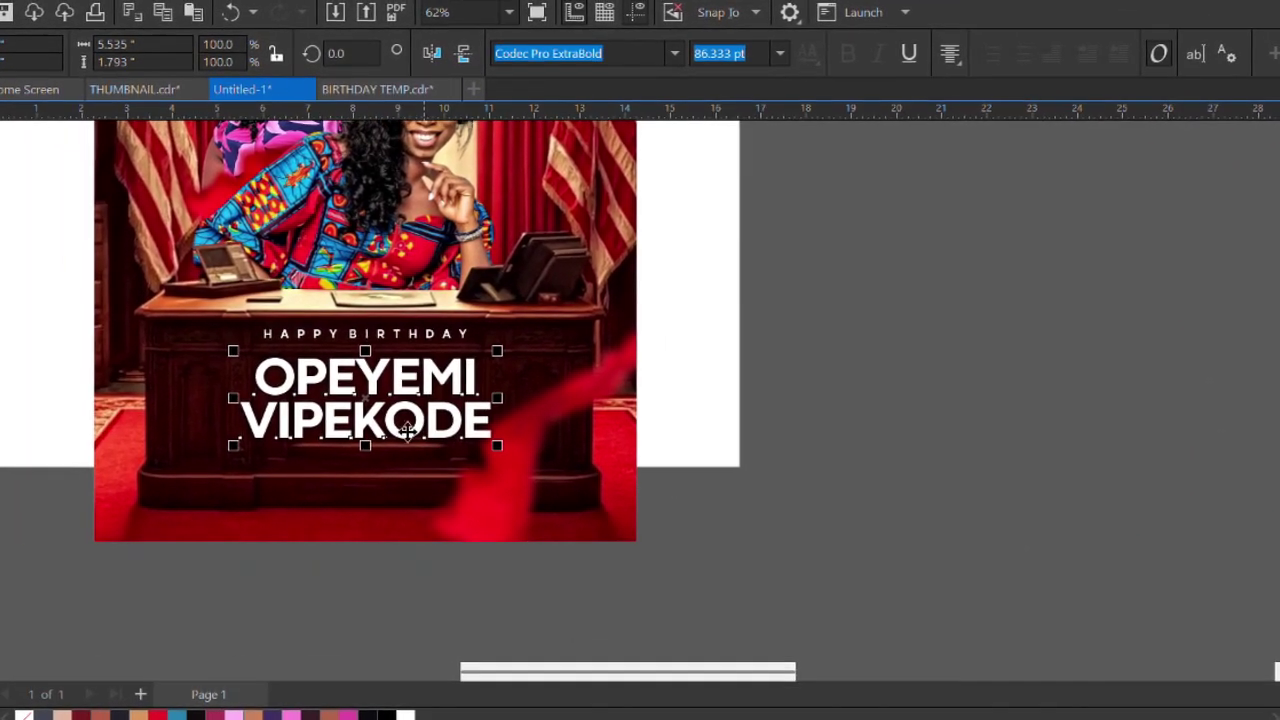
scroll(311, 421, "up", 2)
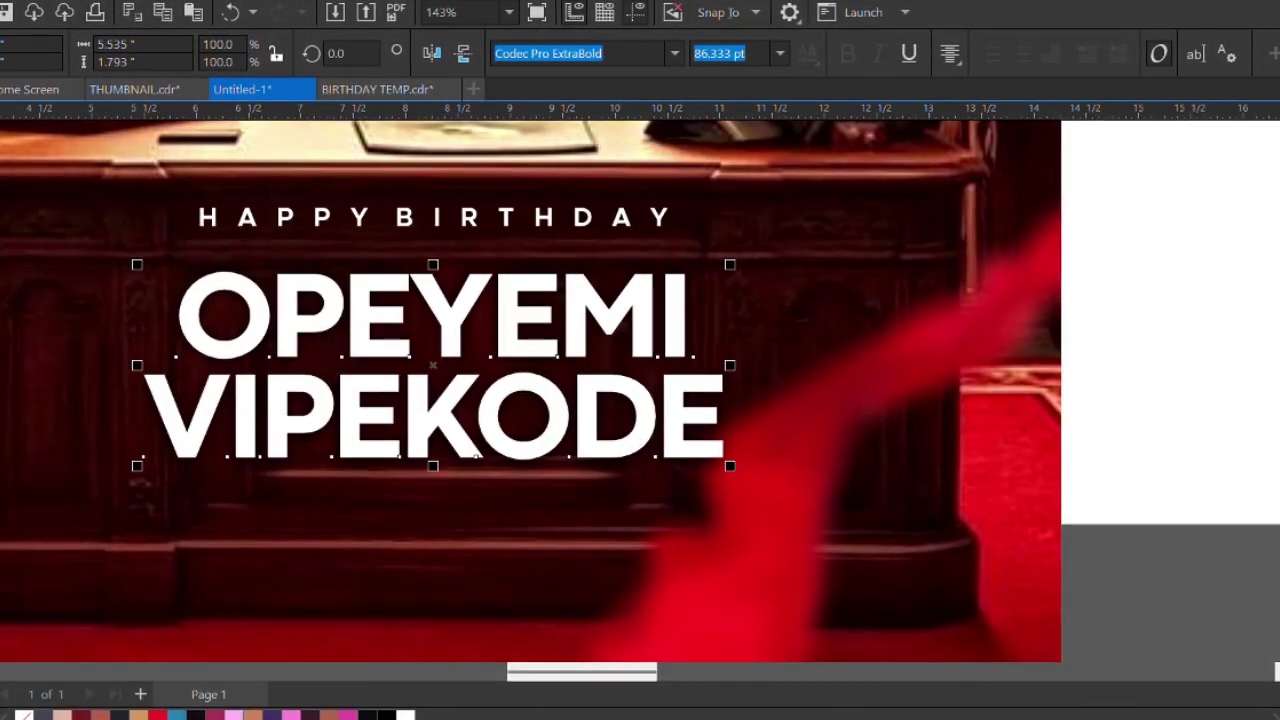
left_click_drag(433, 270, 432, 458)
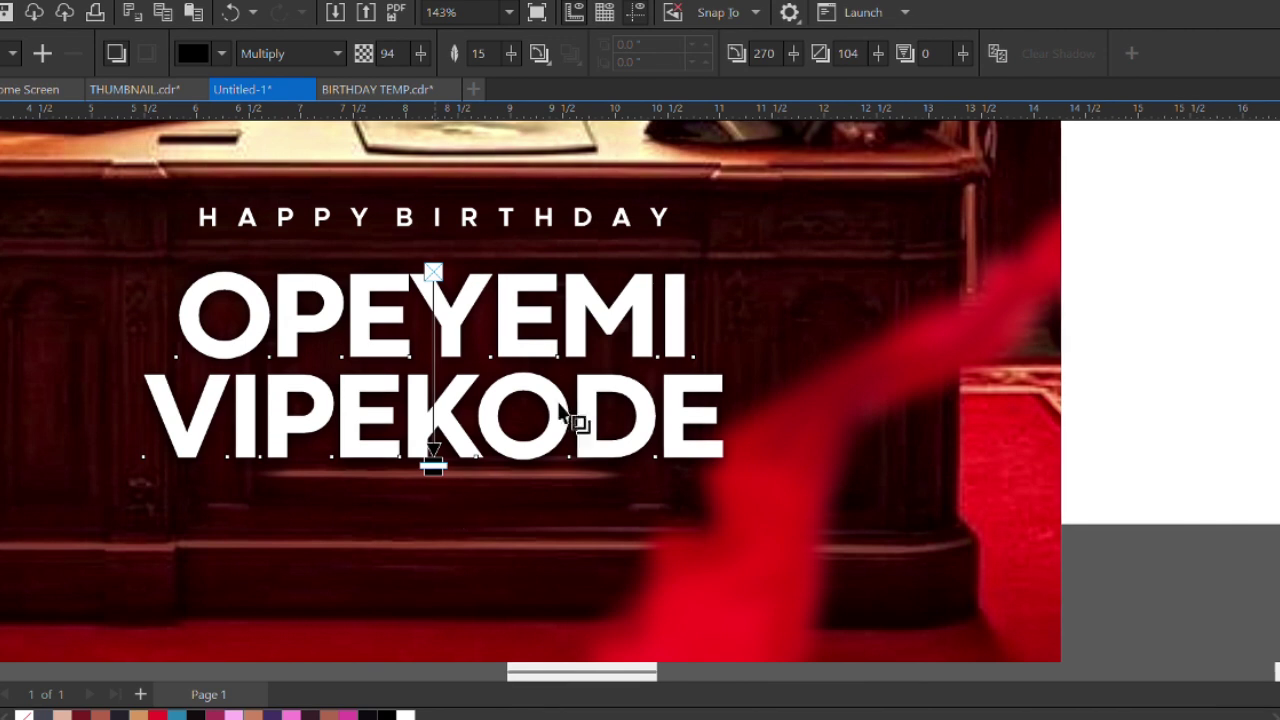
mouse_move(512, 52)
left_mouse_down()
mouse_move(525, 54)
mouse_move(509, 46)
mouse_move(521, 56)
mouse_move(509, 47)
mouse_move(507, 62)
left_mouse_up()
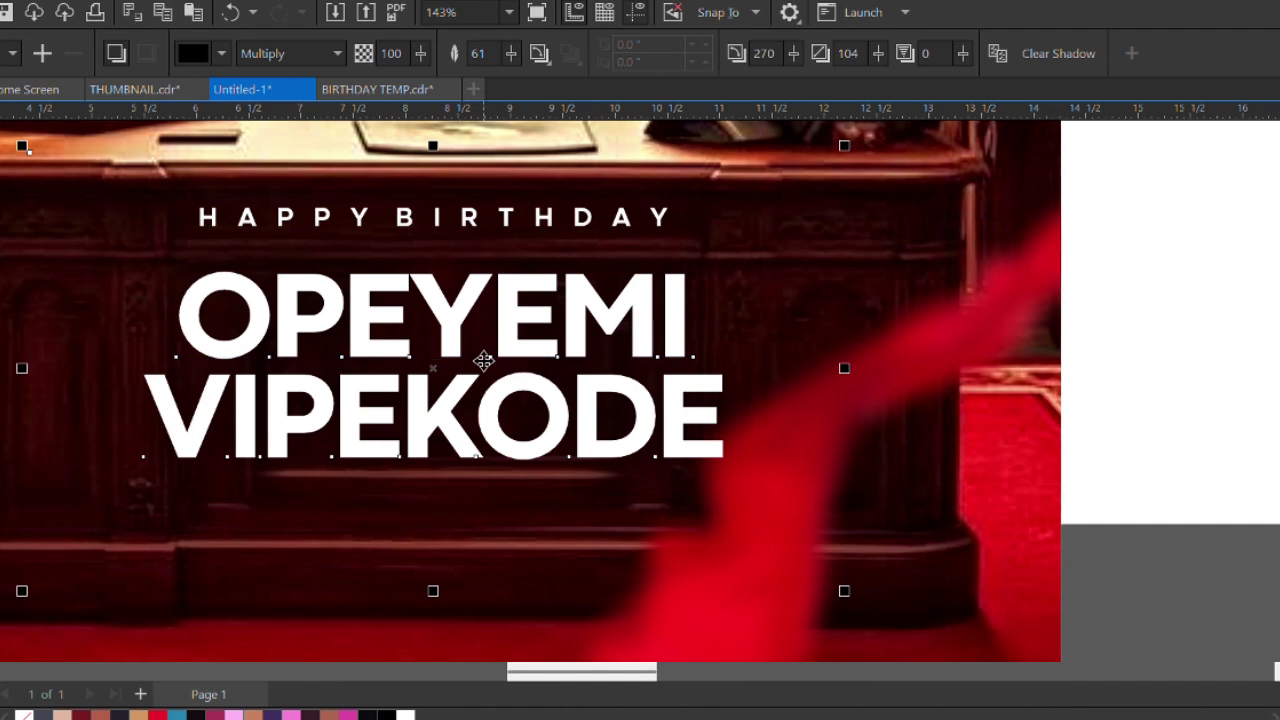
left_click(462, 398)
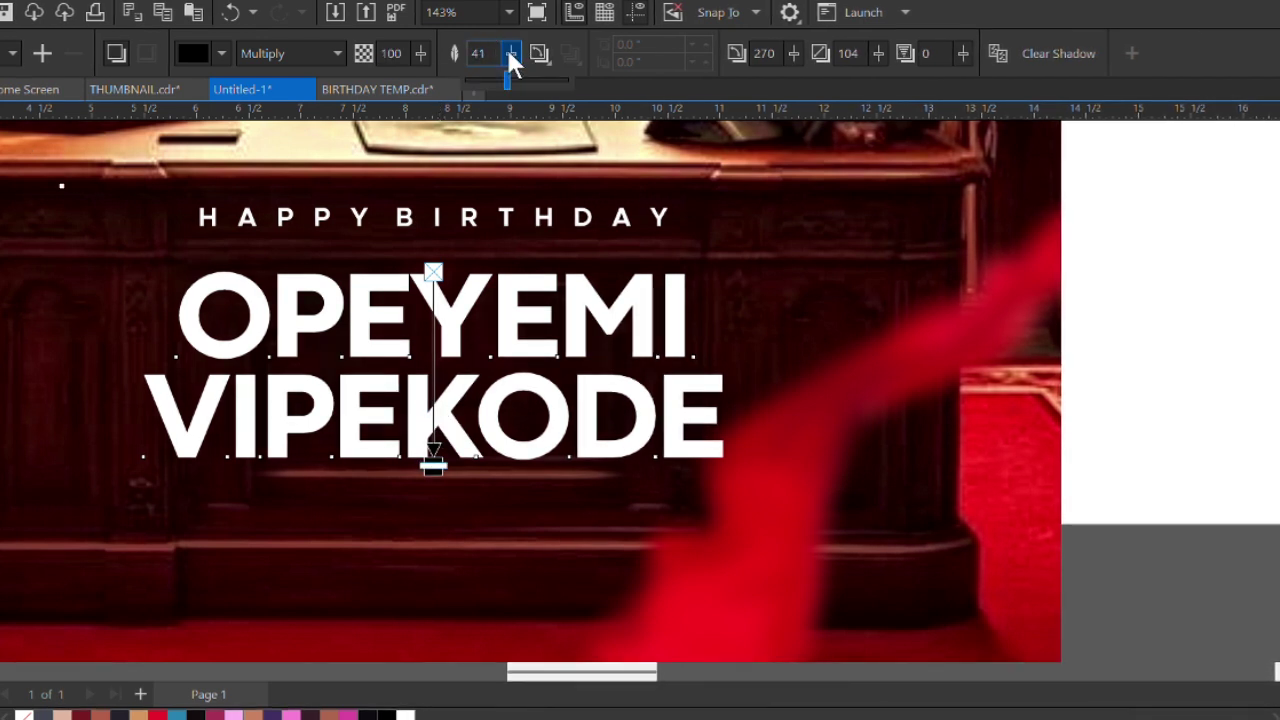
left_click_drag(512, 62, 485, 55)
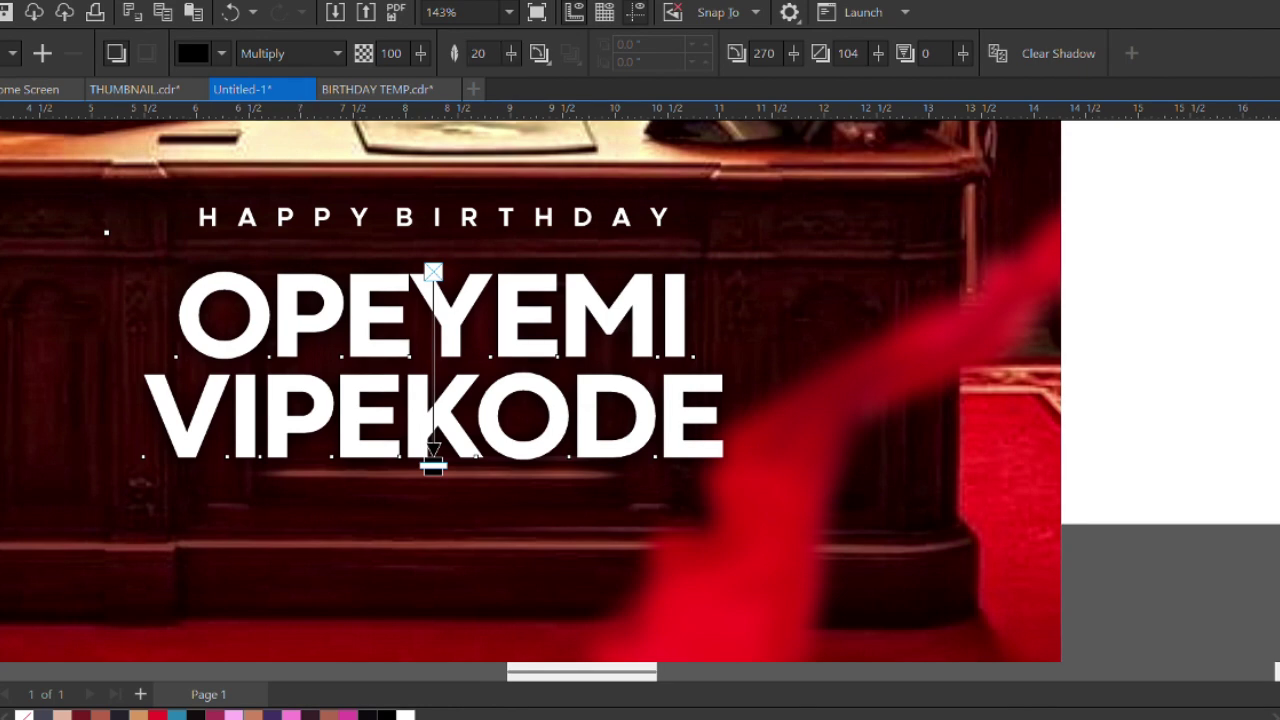
scroll(336, 328, "down", 4)
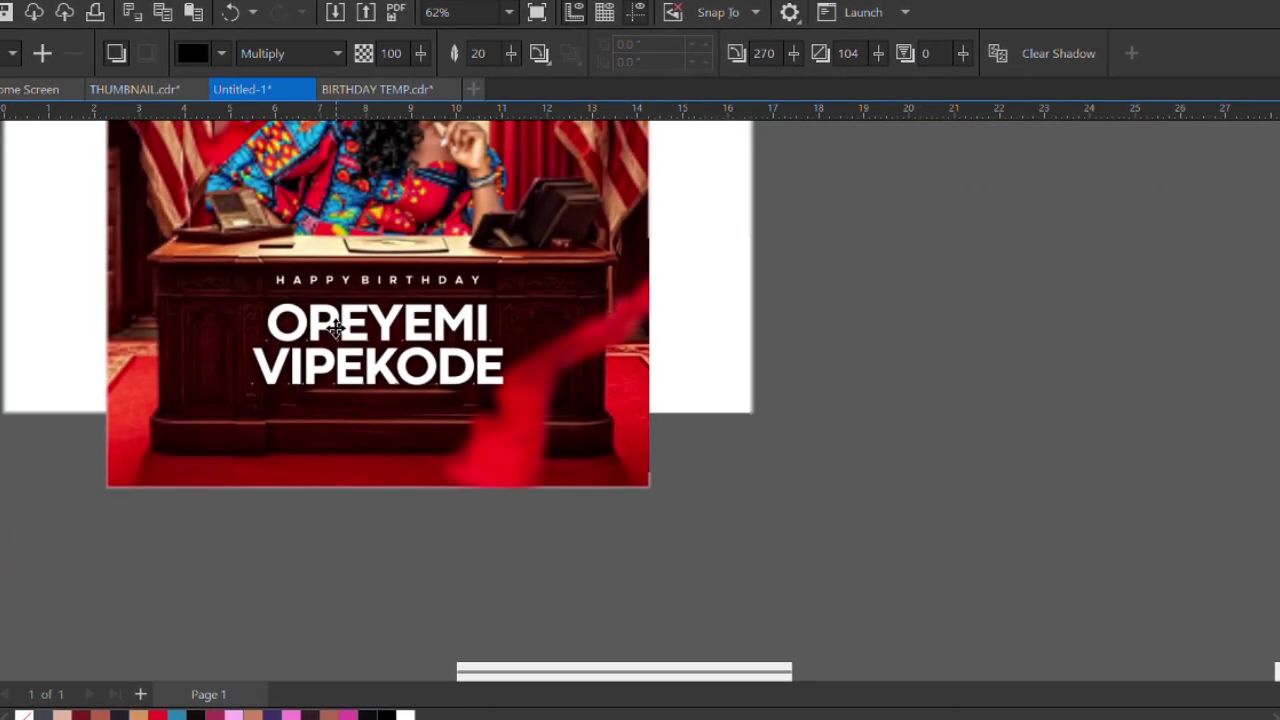
Give the celebrant's name on the desk a black downward drop shadow with opacity 50 and feather 15
left_click(336, 328)
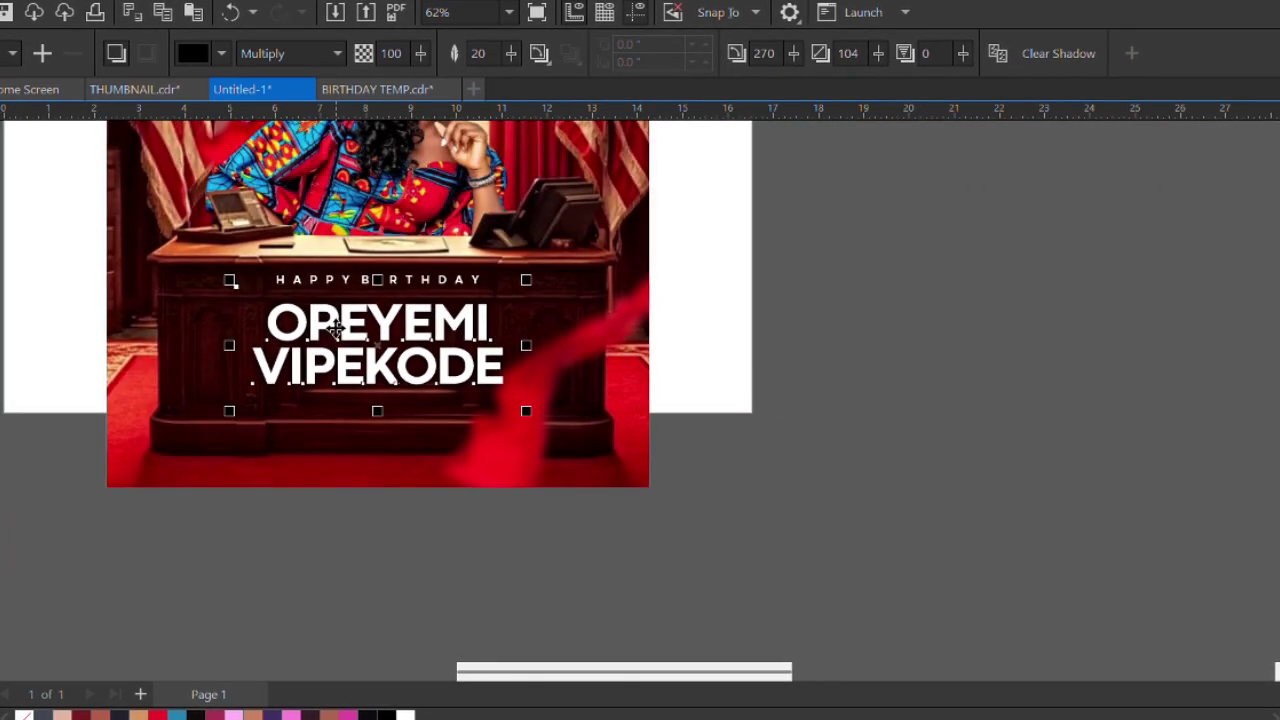
left_click(676, 348)
left_click(450, 330)
scroll(437, 325, "up", 2)
key("space")
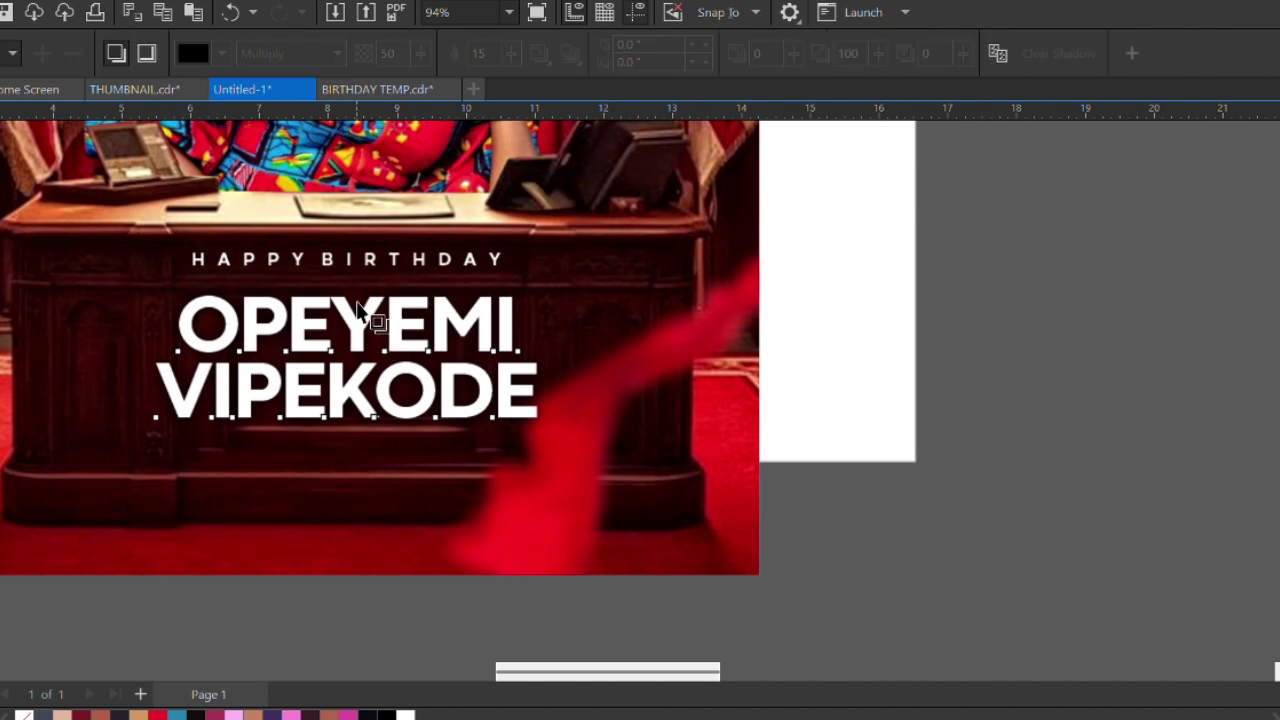
left_click_drag(346, 296, 344, 428)
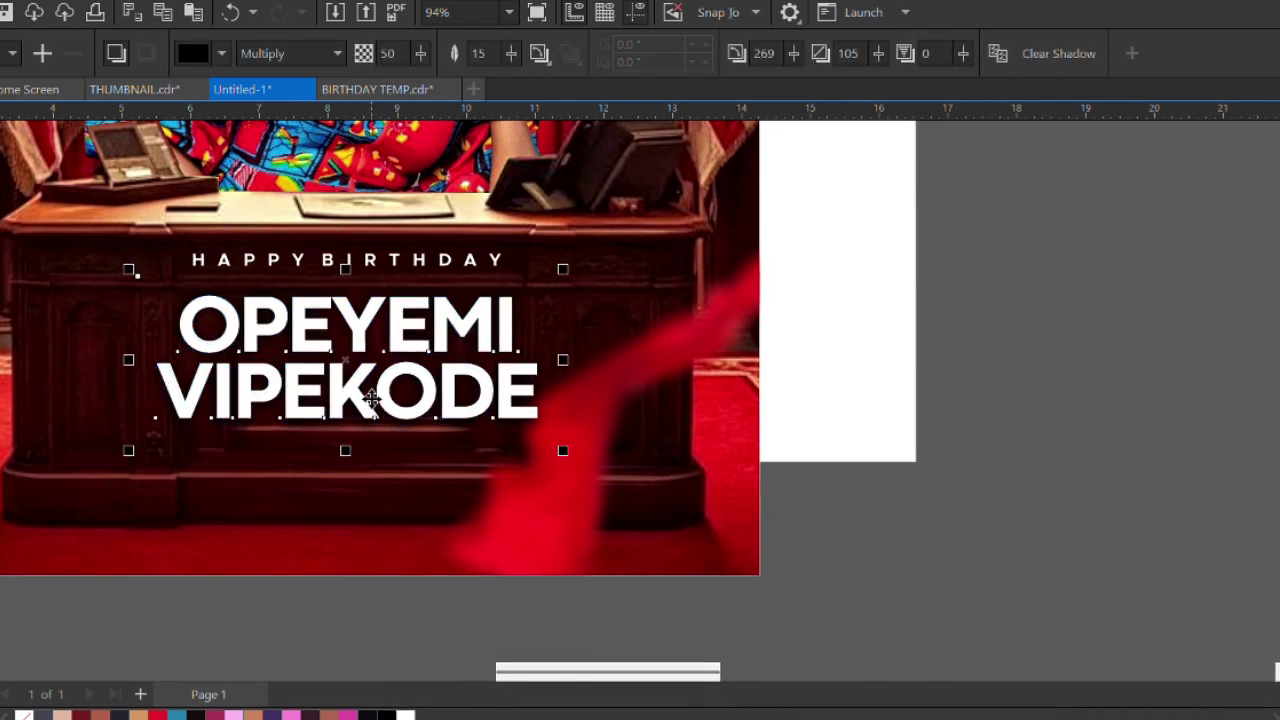
PowerClip the celebrant's name together with its shadow inside the flyer's frame
key("space")
right_click(189, 328)
left_click(269, 454)
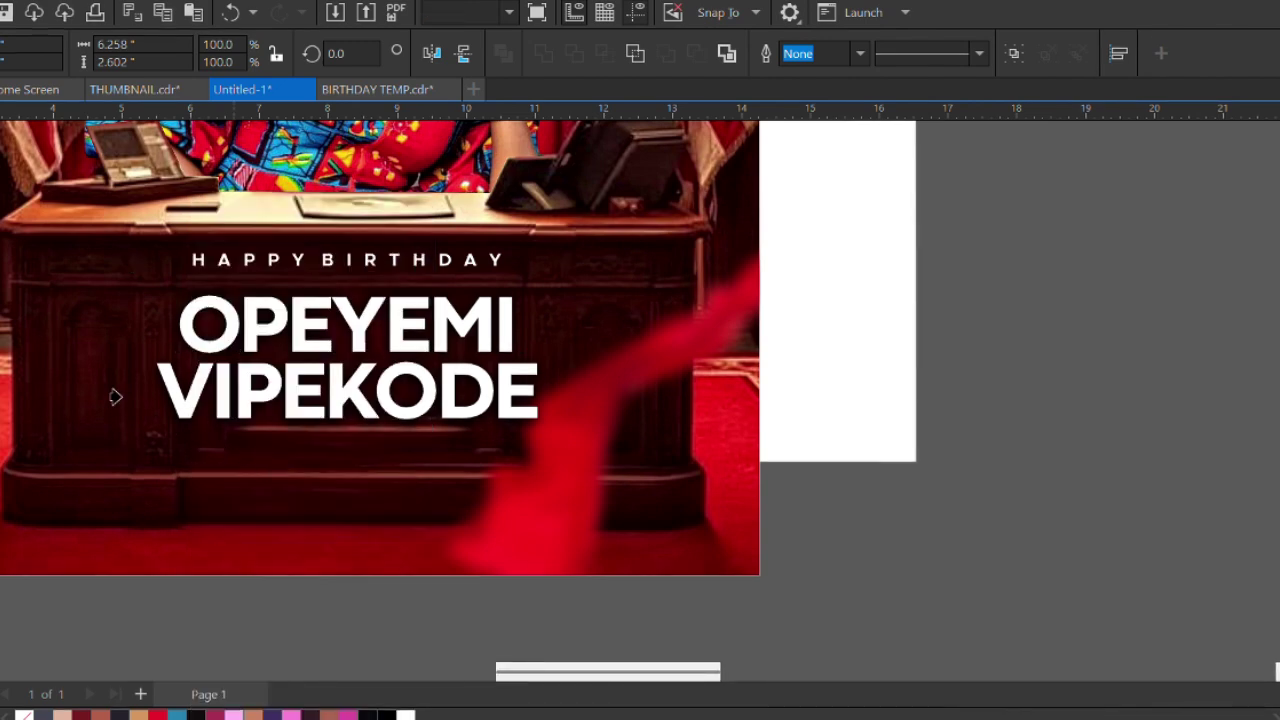
left_click(115, 397)
Nudge the red cloth inside the flyer's PowerClip frame slightly down beside the end of the name
left_click(591, 410)
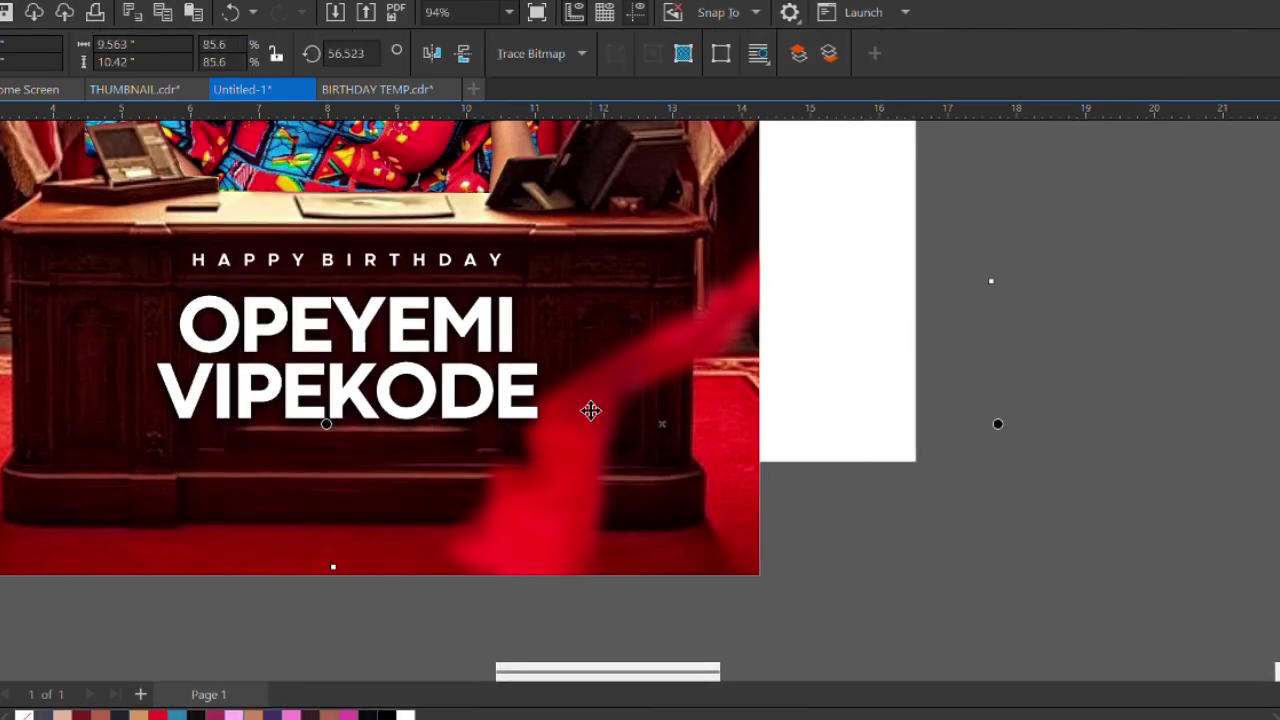
scroll(591, 410, "down", 2)
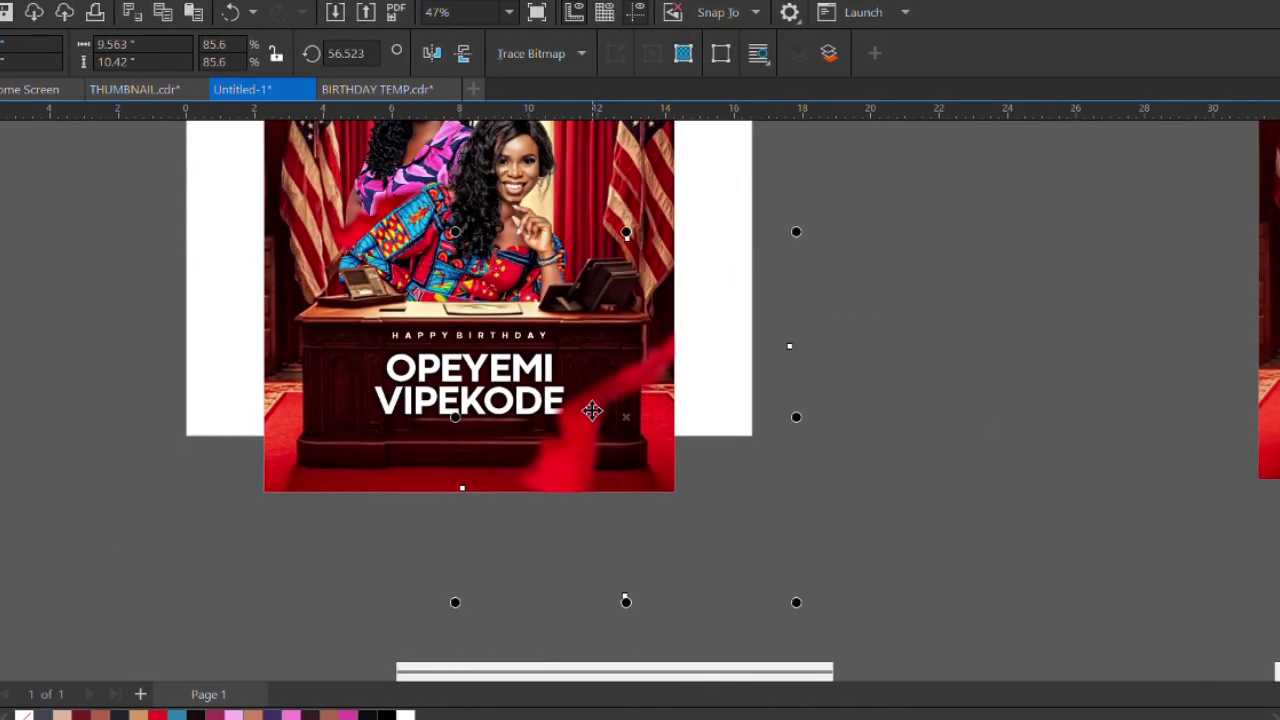
left_click_drag(589, 409, 580, 420)
left_click(823, 437)
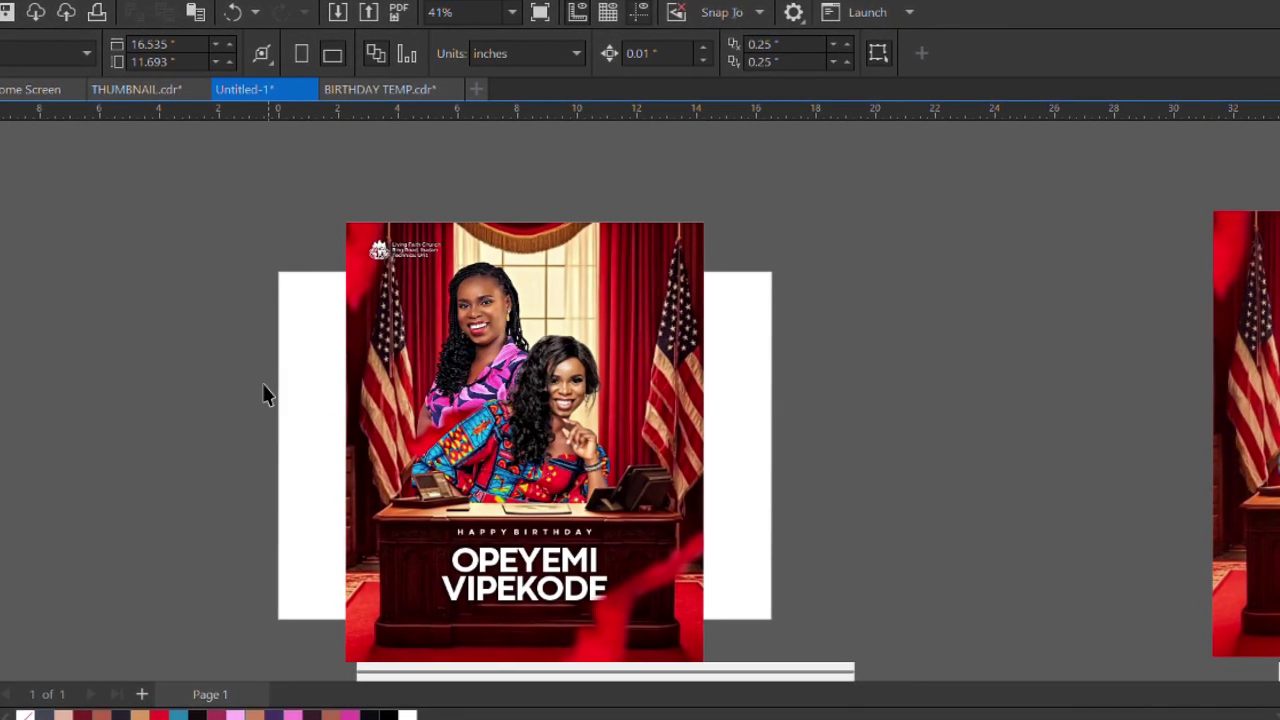
scroll(246, 266, "down", 2)
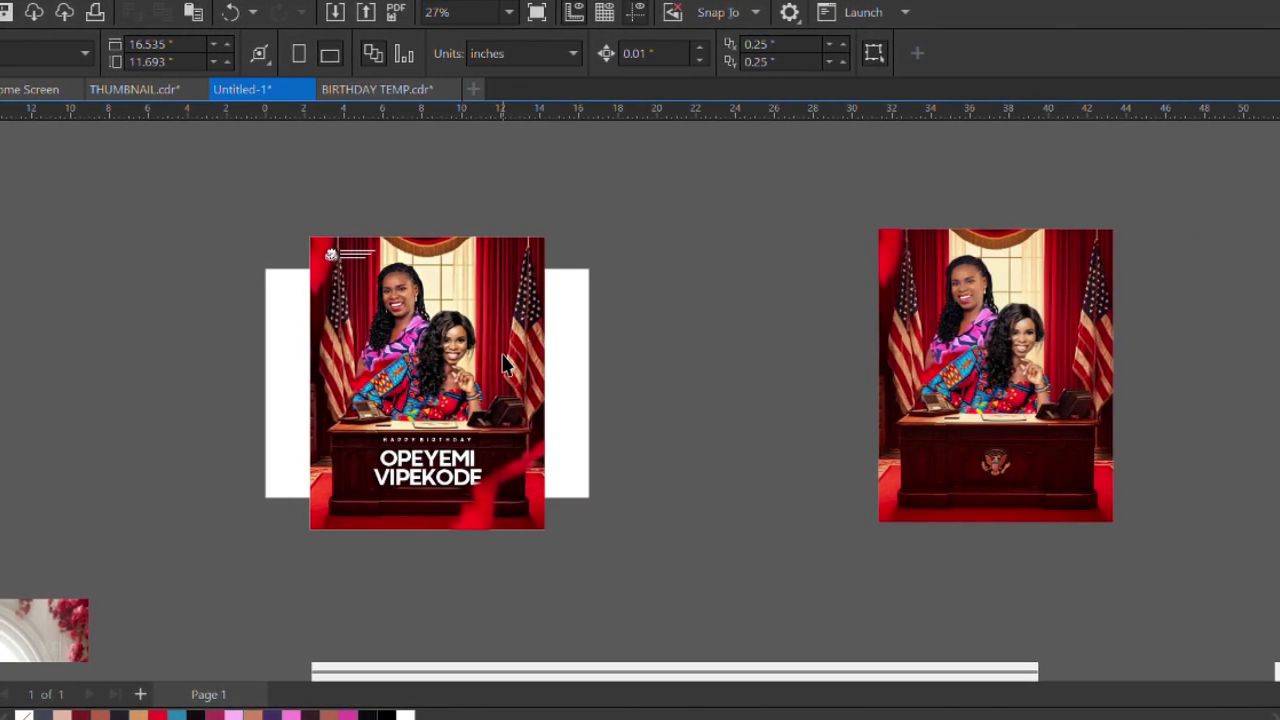
scroll(505, 365, "up", 2)
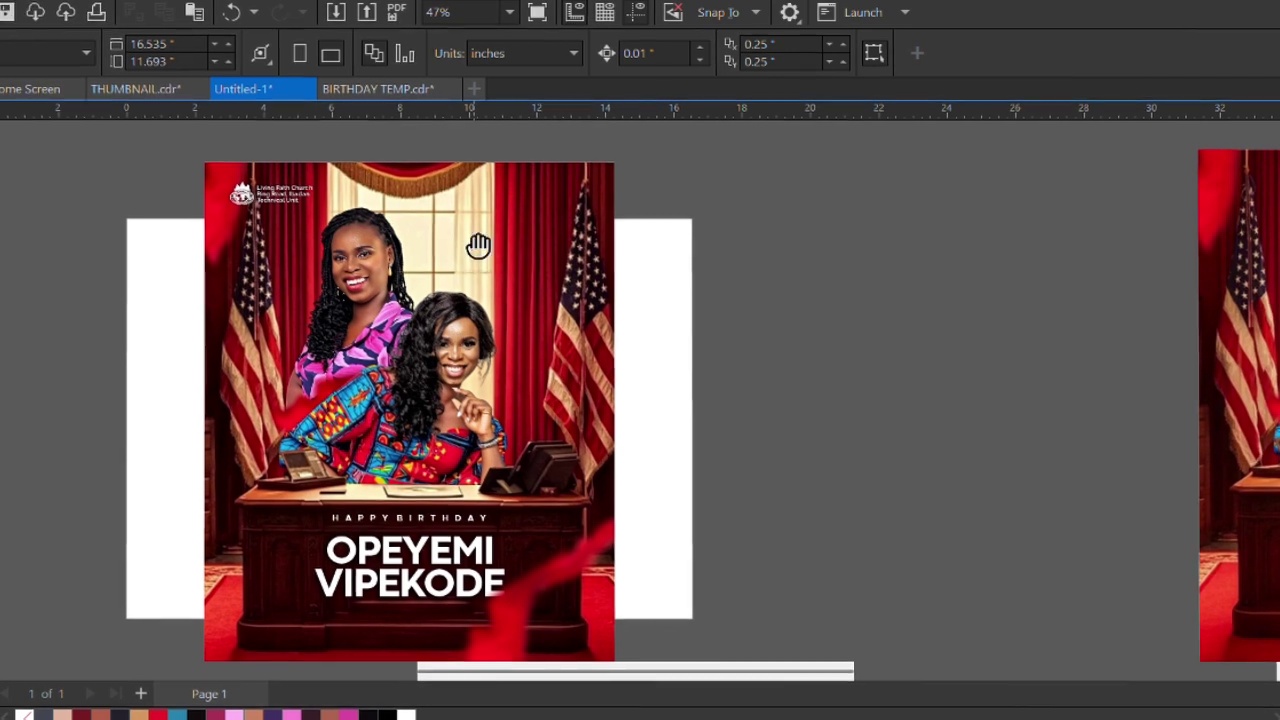
Copy the two-line date text from the flyer in BIRTHDAY TEMP.cdr and place it on Untitled-1's upper curtain beside the window
left_click(390, 89)
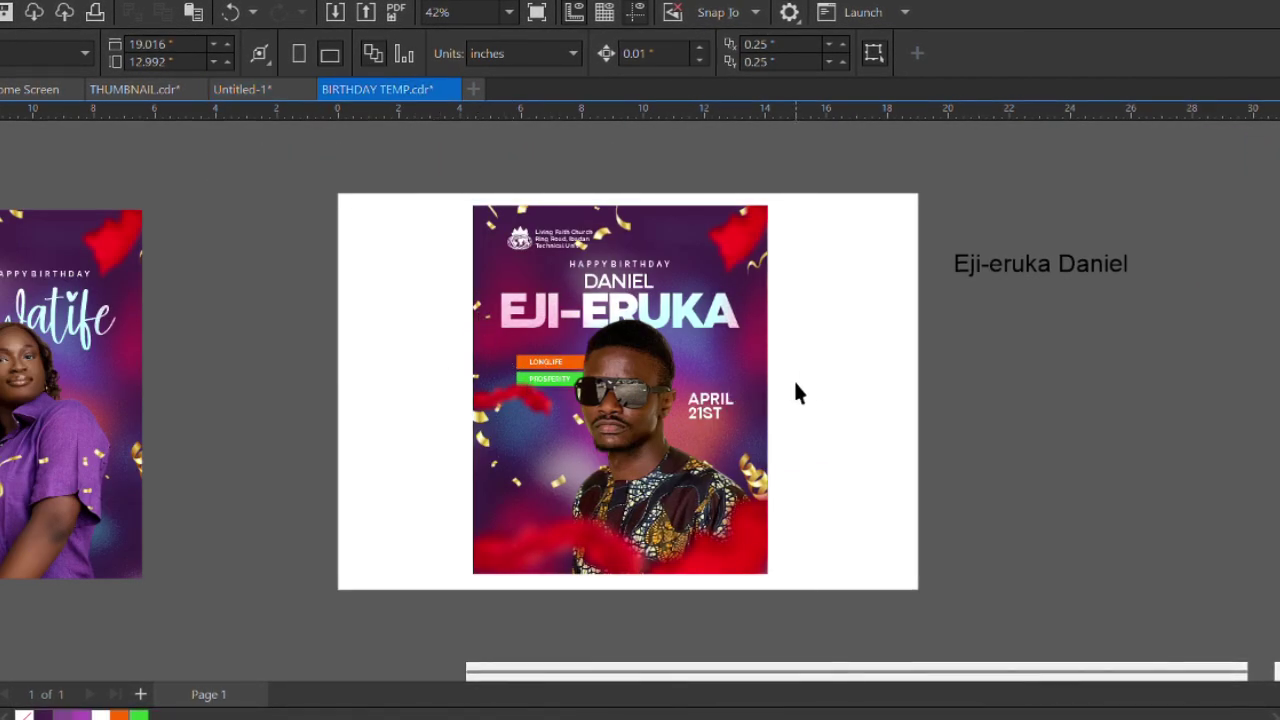
left_click(679, 444)
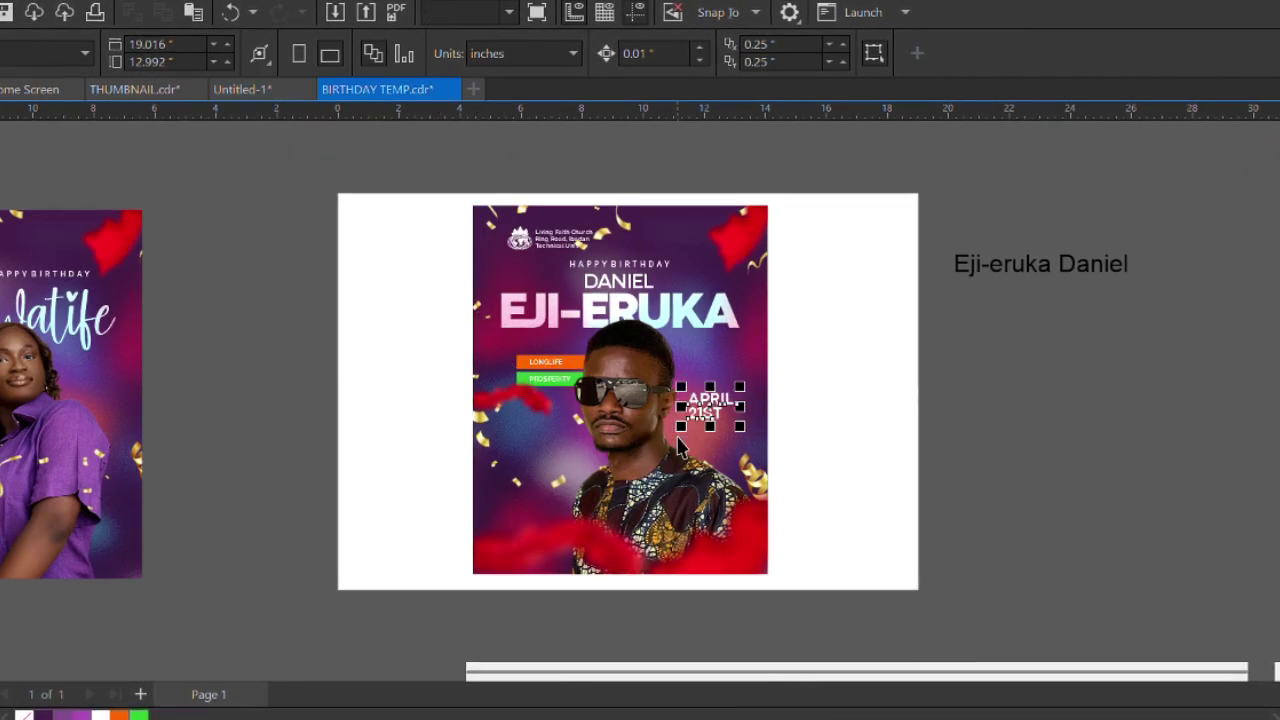
left_click(850, 420)
left_click(262, 89)
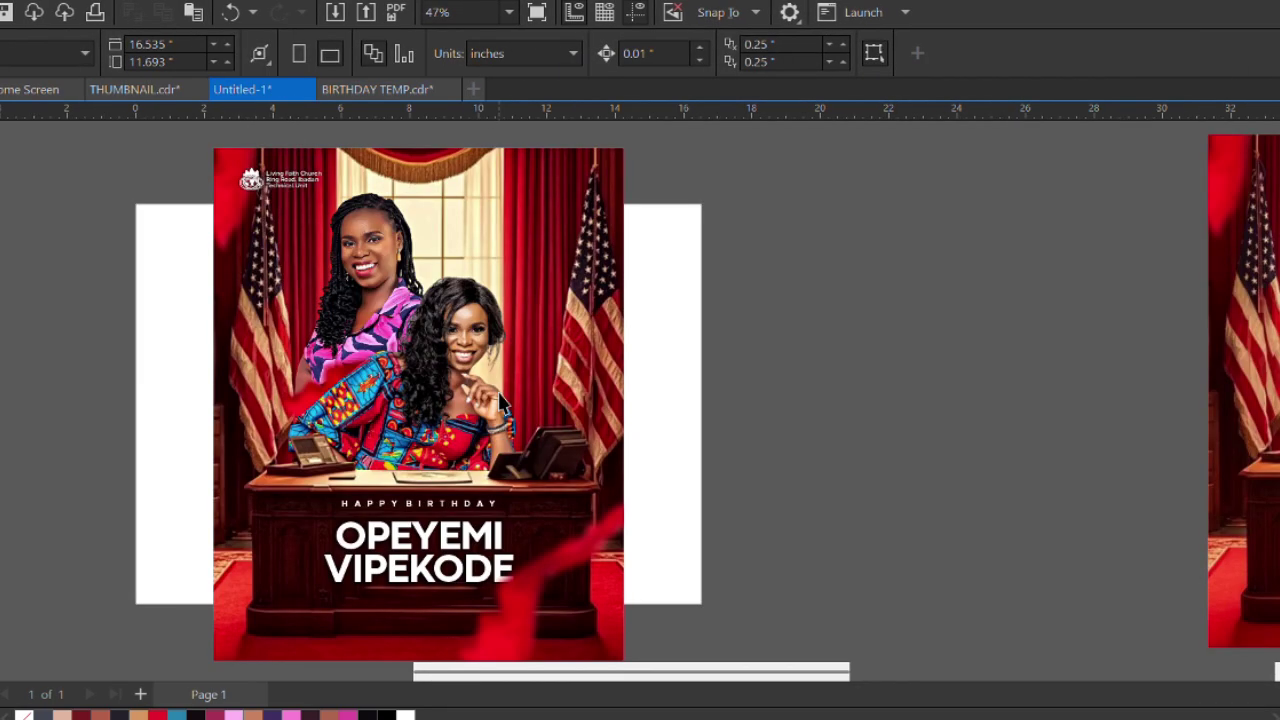
key("ctrl+v")
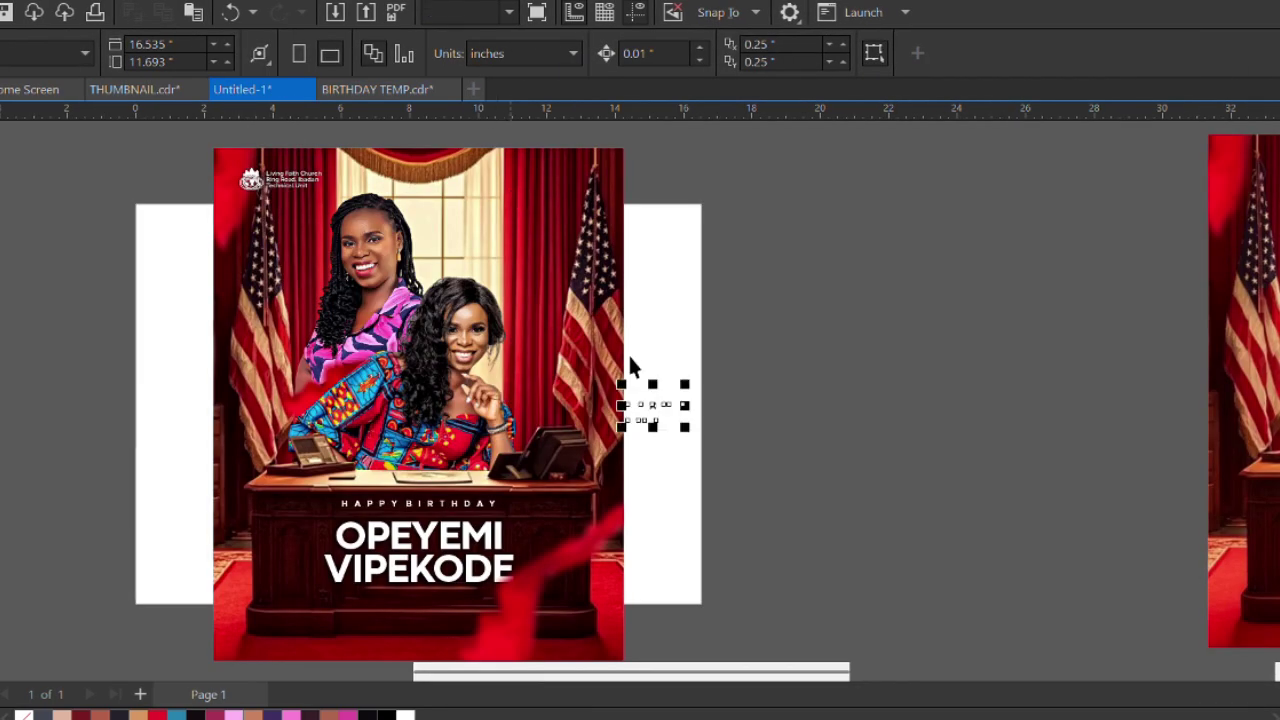
left_click_drag(588, 280, 533, 230)
Replace the pasted date text with the celebrant's birthday month and day in capitals on two lines
scroll(533, 230, "up", 5)
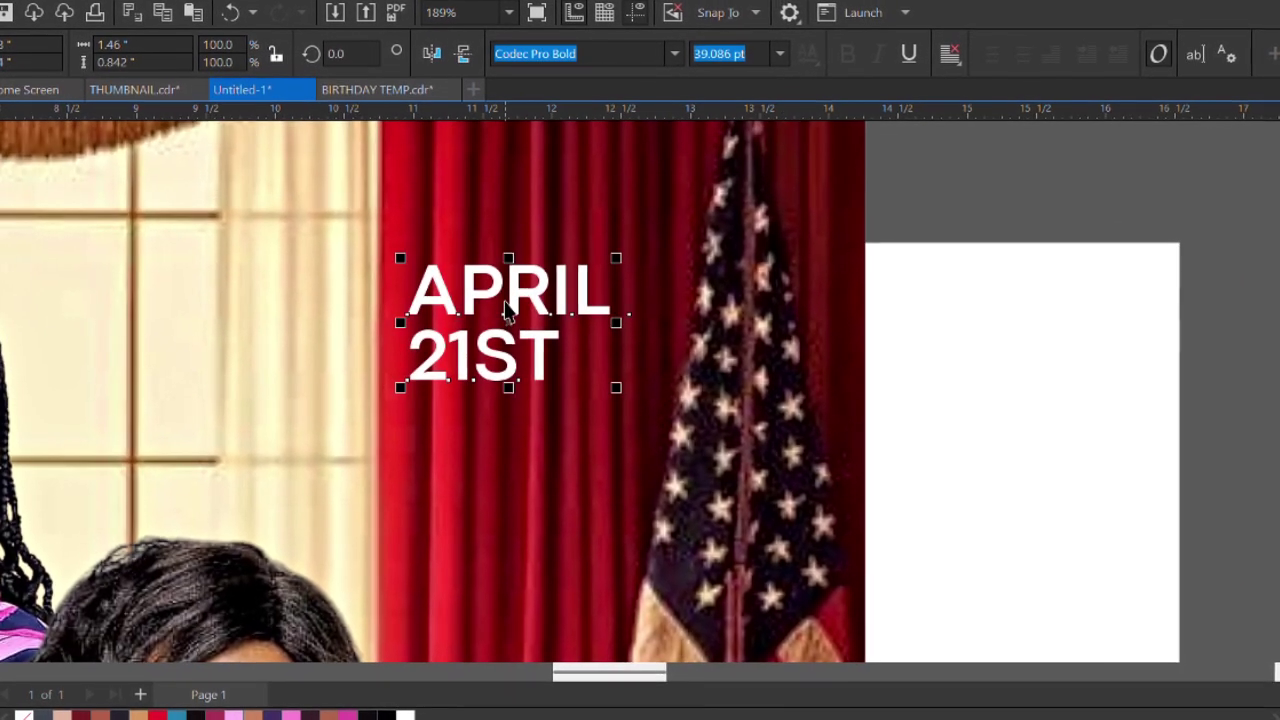
double_click(505, 290)
key("ctrl+a")
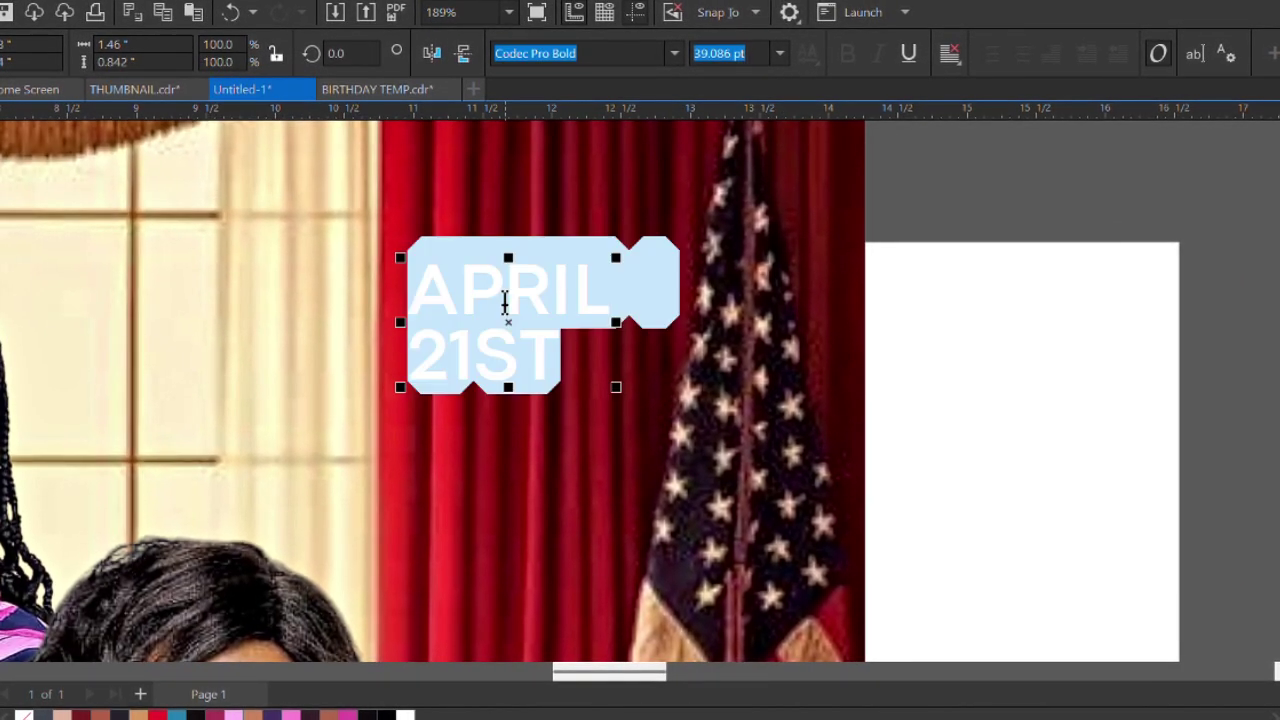
type("JULY ")
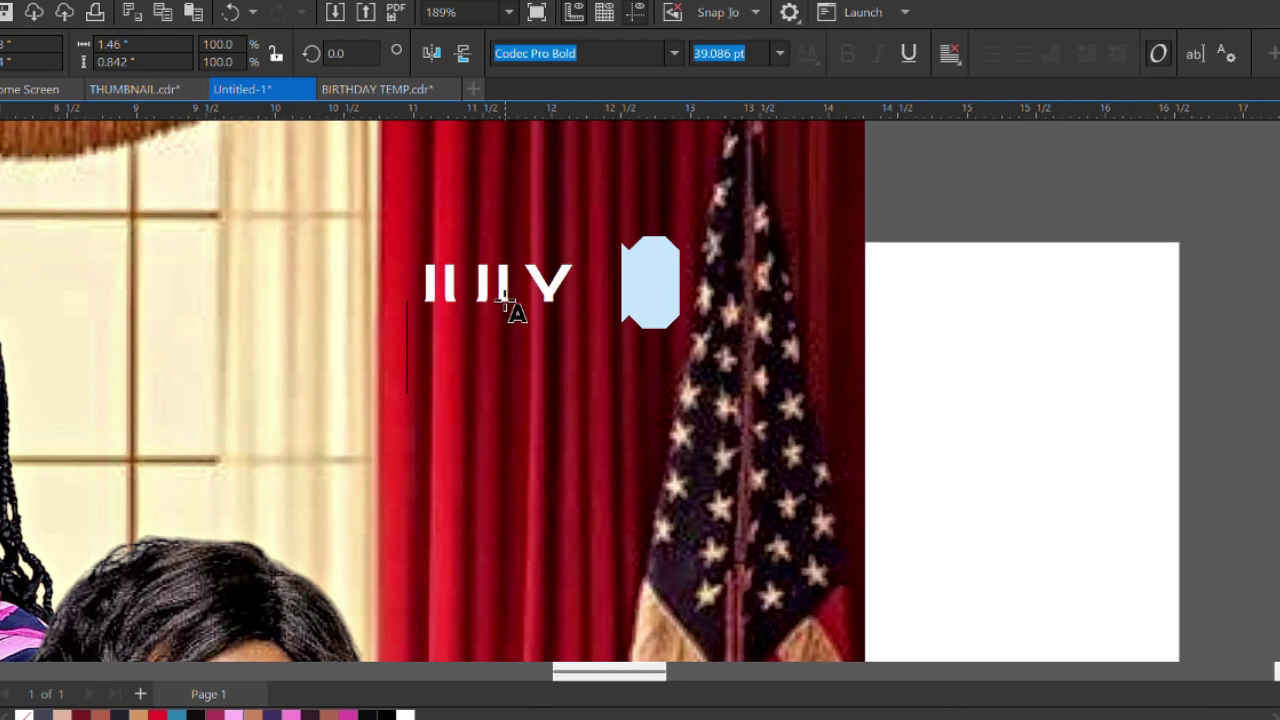
type("10TH")
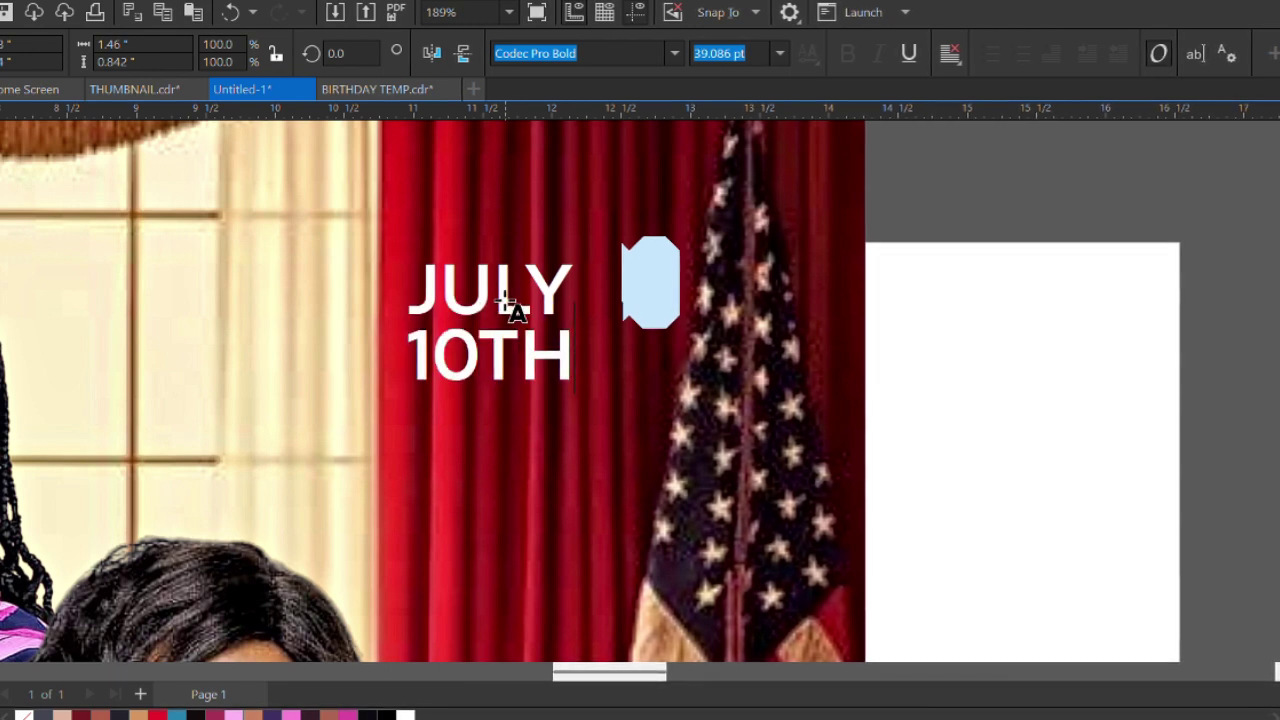
key("ctrl+space")
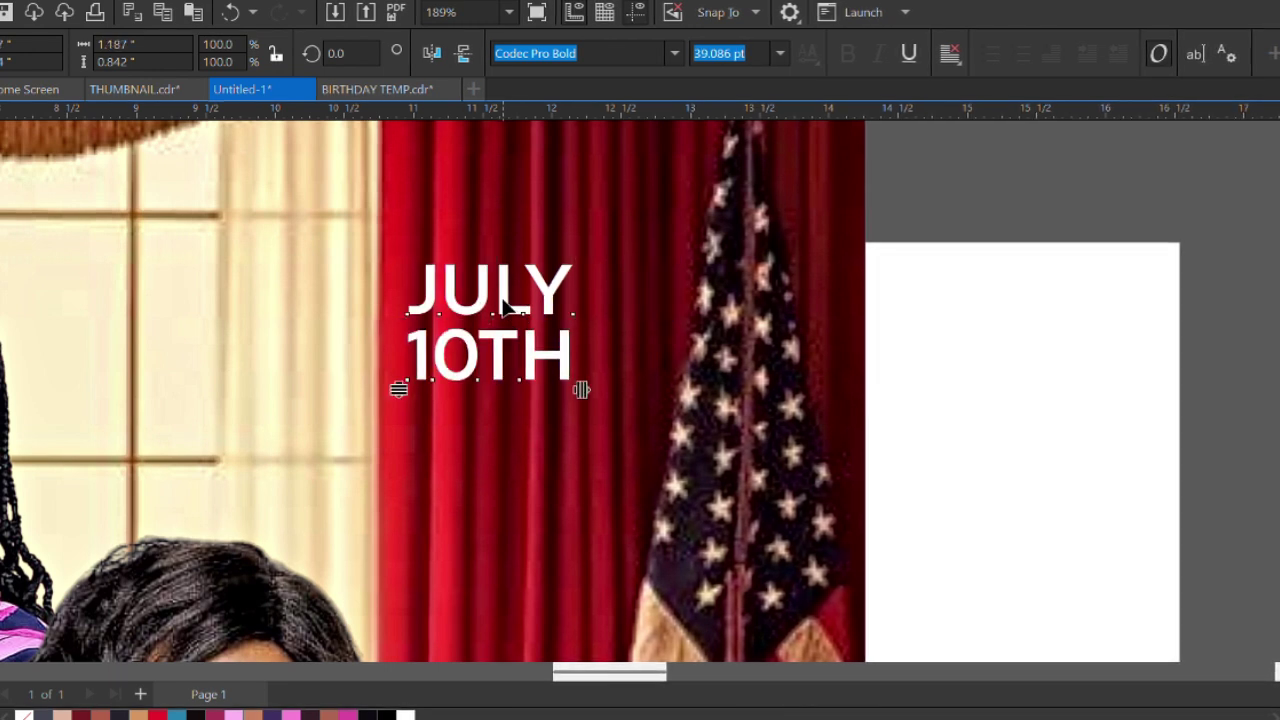
Tighten the character spacing of the two-line date text slightly
scroll(510, 305, "up", 2)
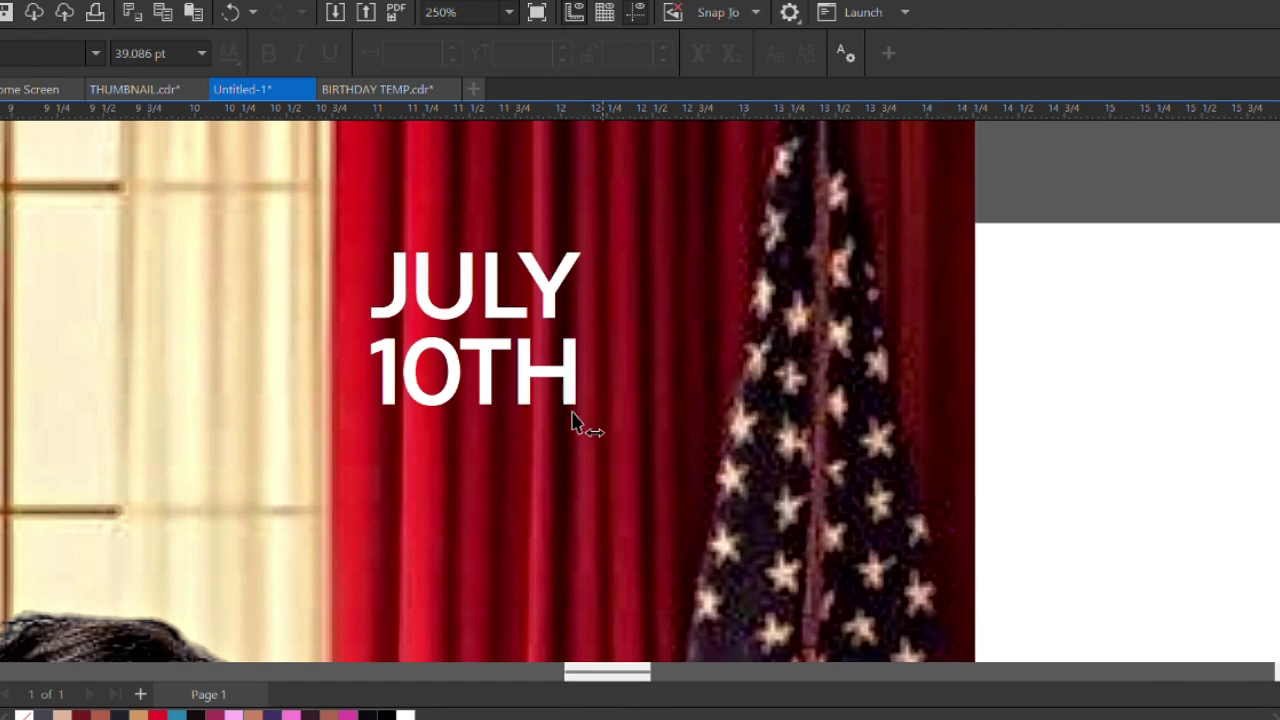
left_click_drag(575, 422, 563, 422)
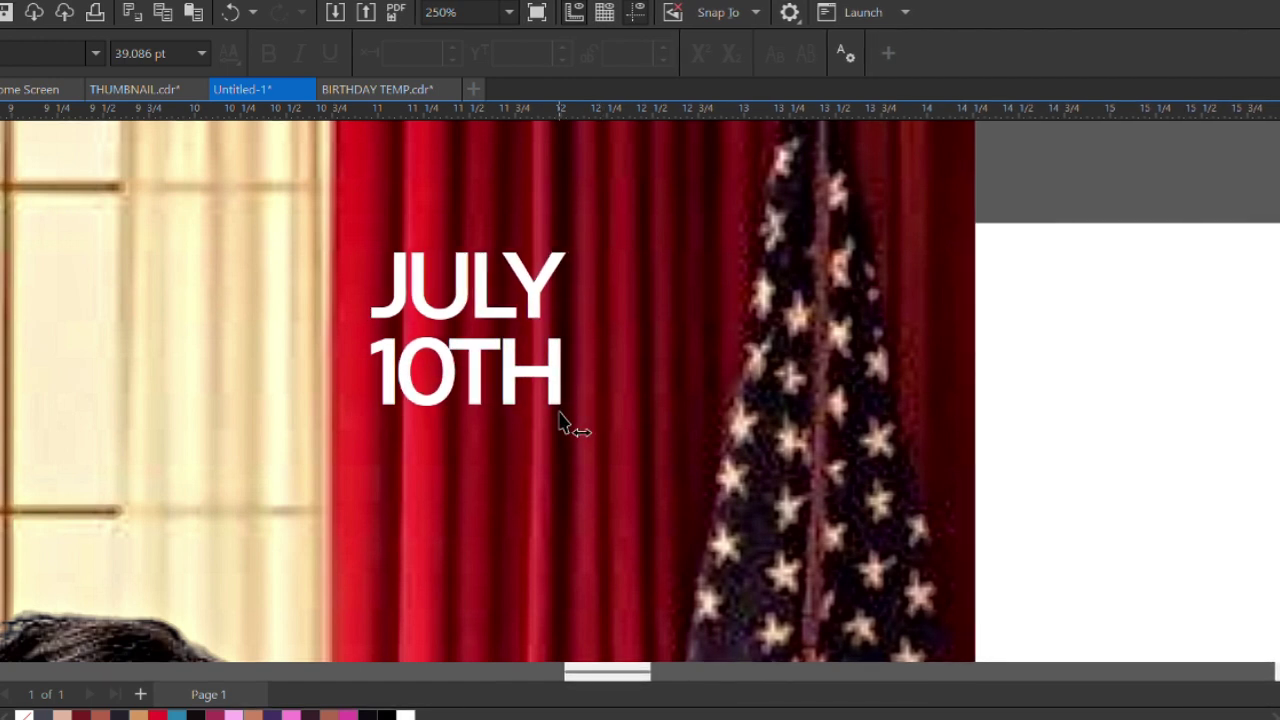
key("F10")
key("space")
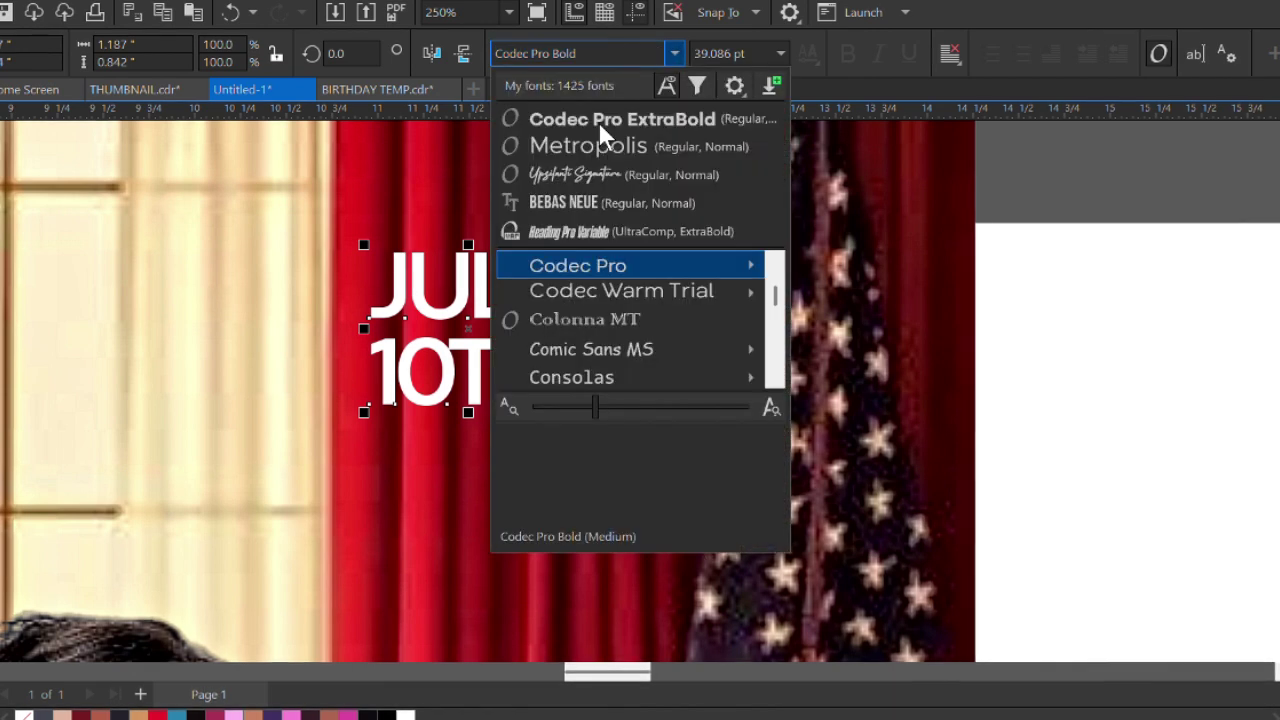
Change the date's font to Metropolis Semi Bold and slightly increase the spacing between its two lines
left_click(599, 136)
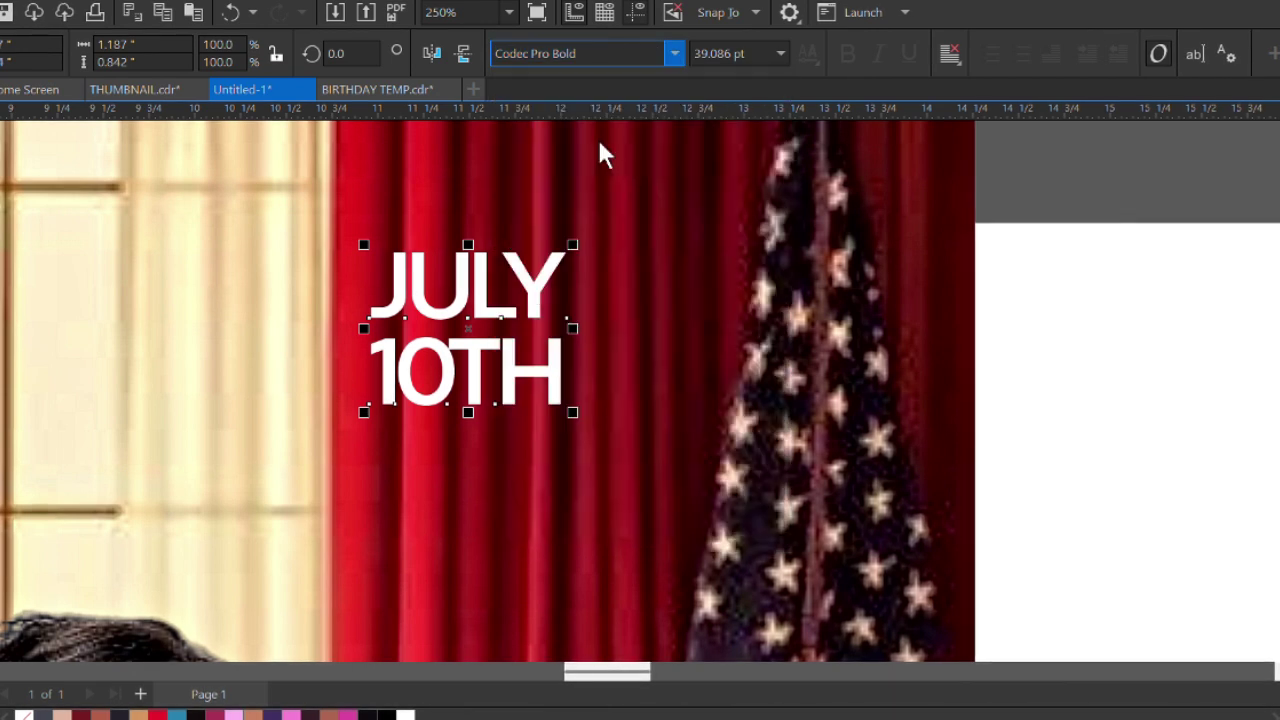
left_click(675, 55)
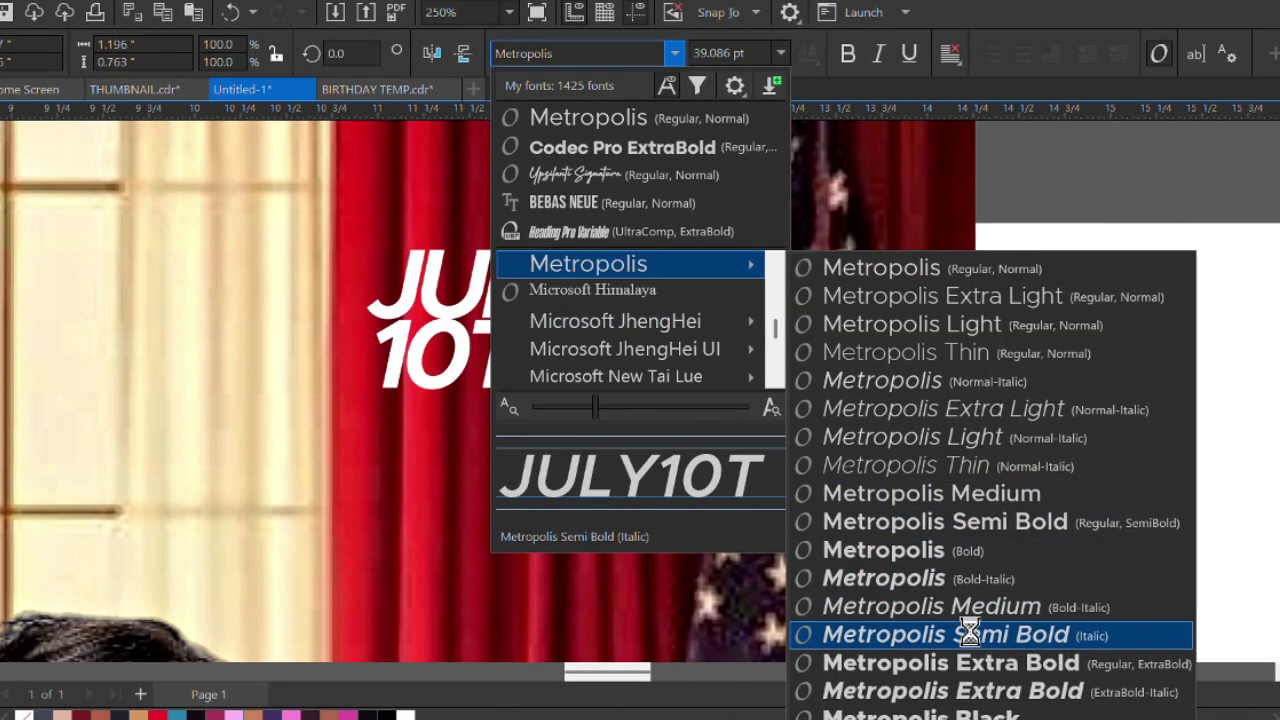
left_click(960, 522)
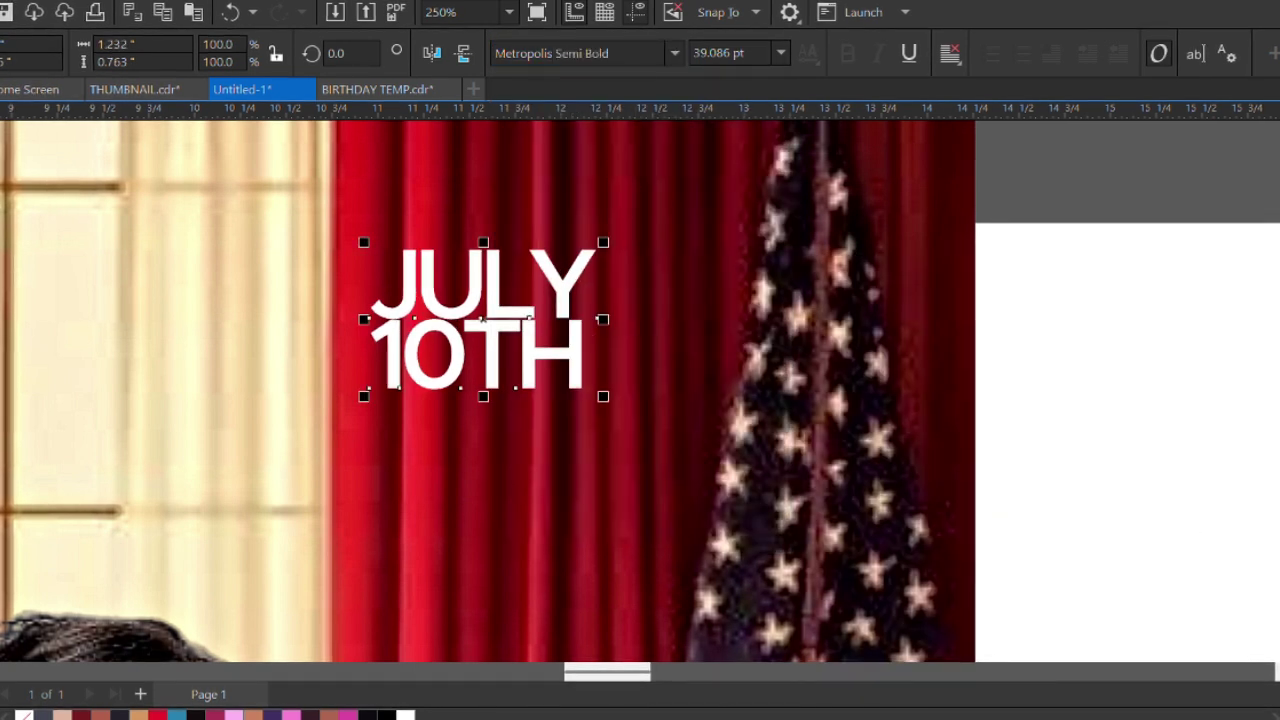
key("Escape")
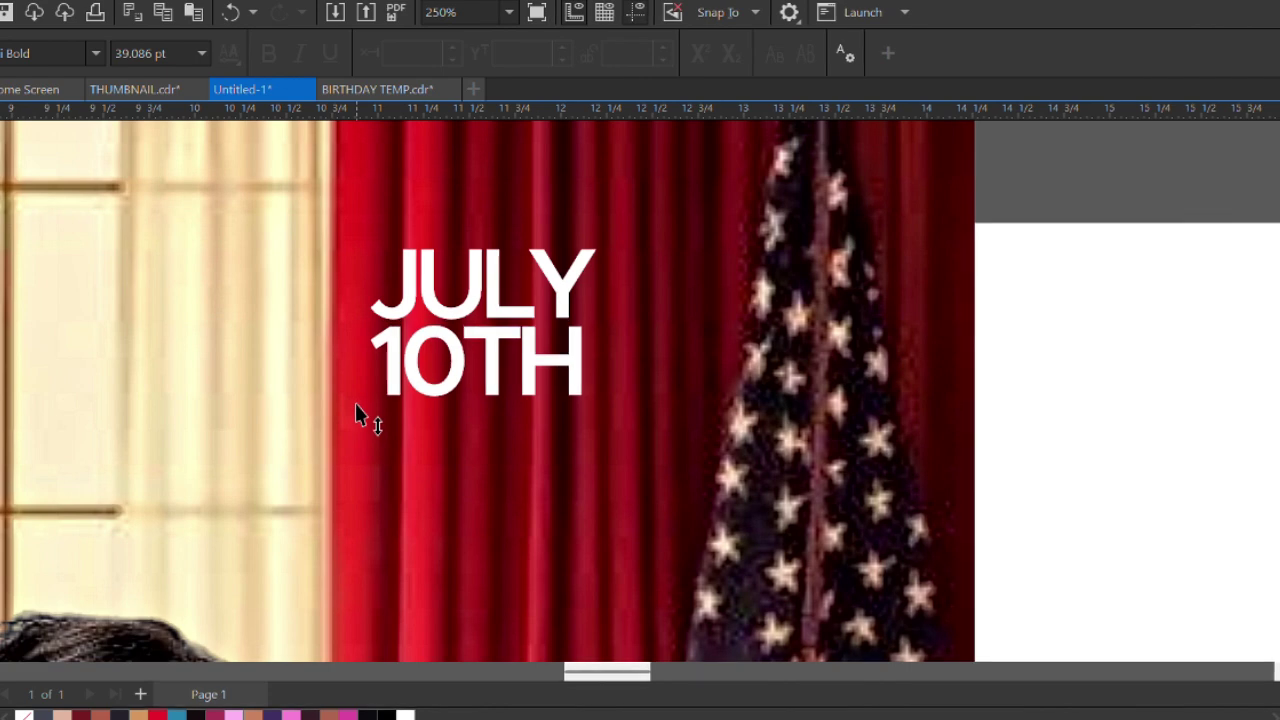
left_click(565, 390)
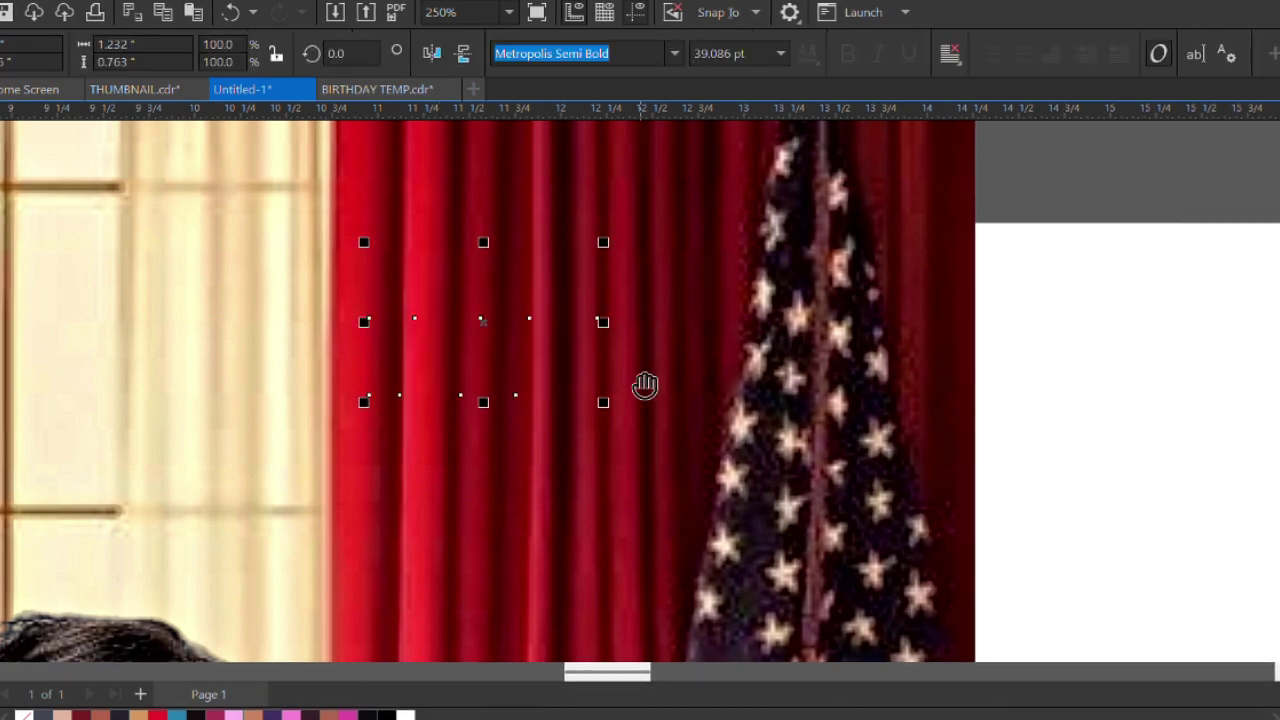
Move the date text off the flyer onto the empty workspace between the two composites
scroll(512, 327, "down", 10)
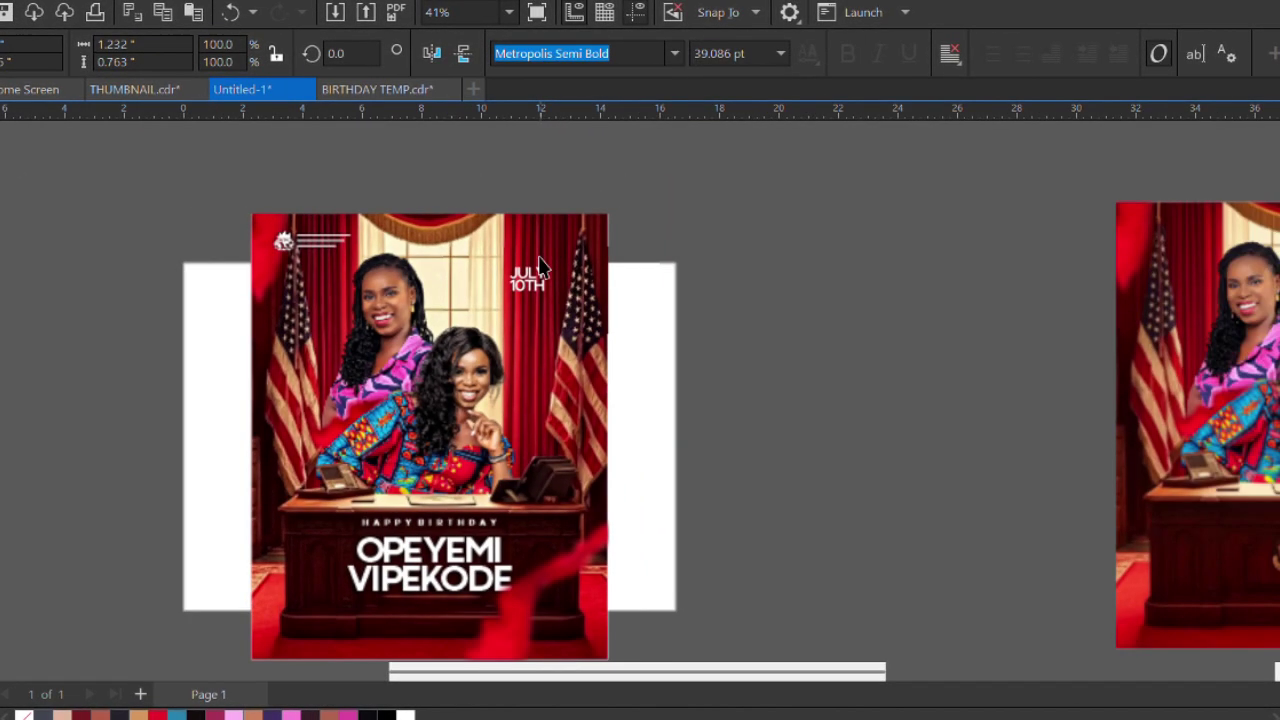
left_click_drag(538, 268, 957, 280)
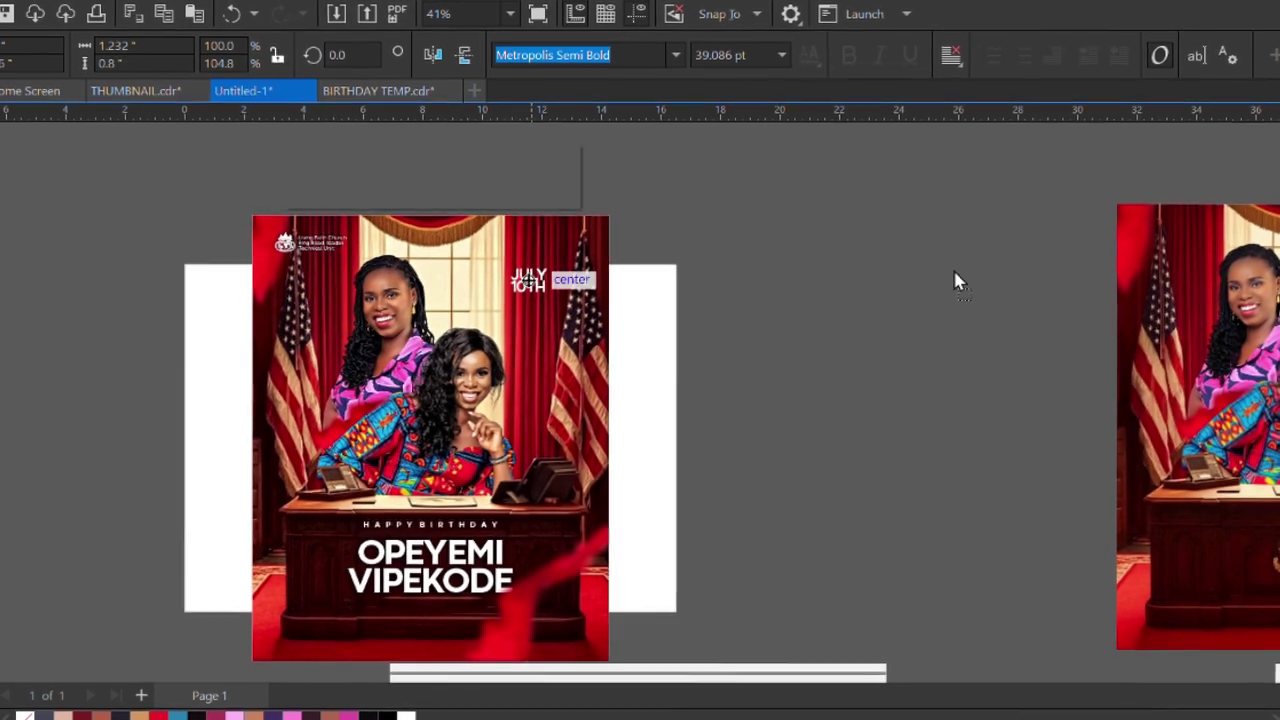
left_click_drag(670, 430, 636, 384)
scroll(571, 371, "down", 2)
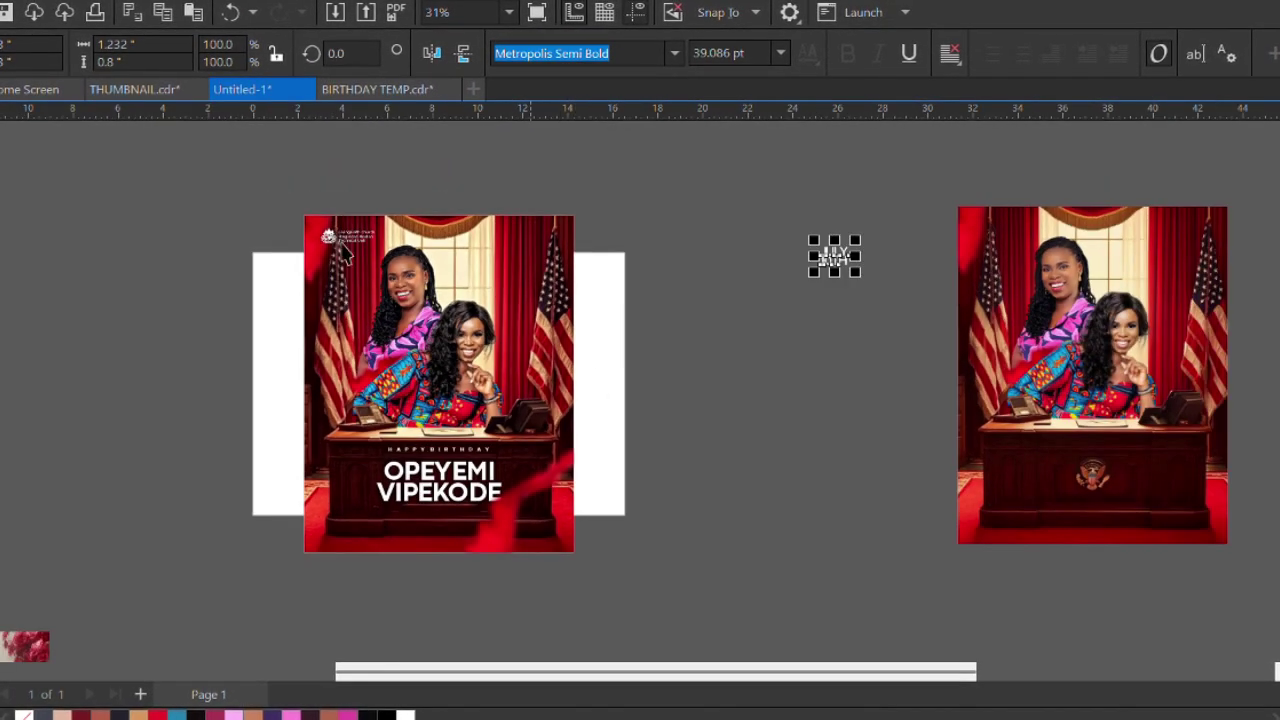
Export only the complete flyer as a PNG to the lfc folder, replacing the existing BIRTHDAY FIRST LADY file
left_click_drag(258, 171, 634, 618)
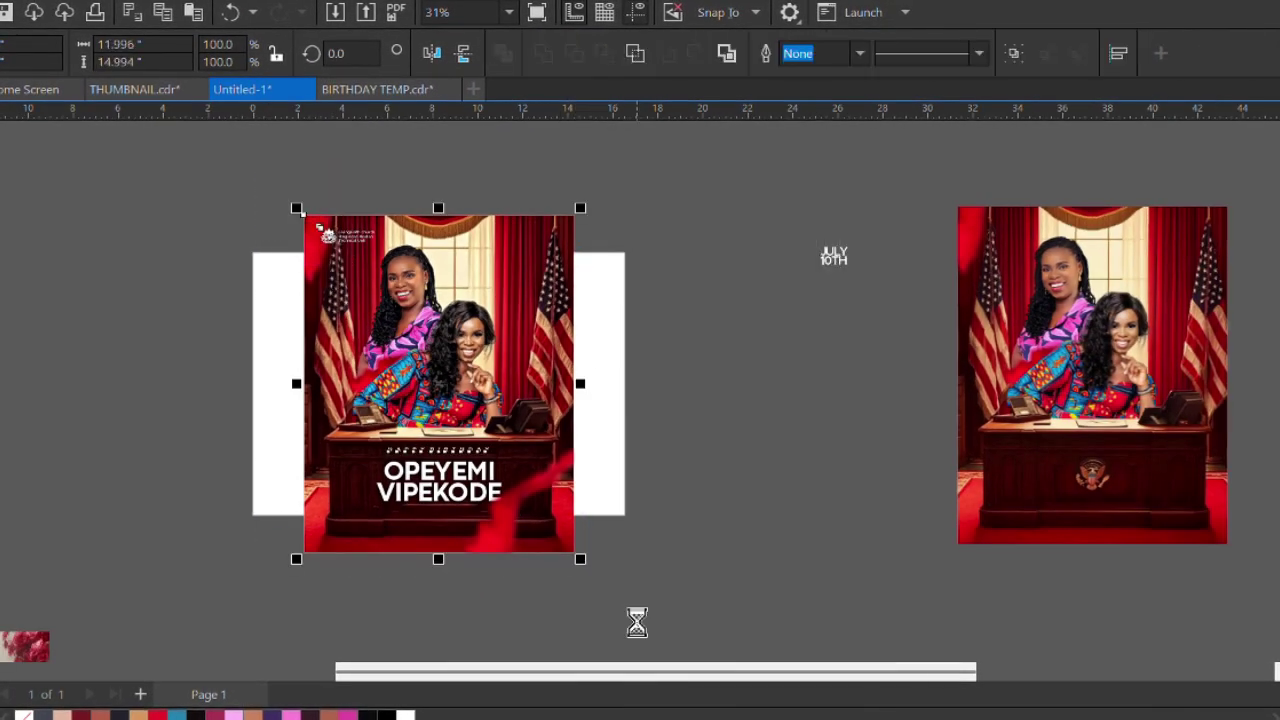
key("ctrl+e")
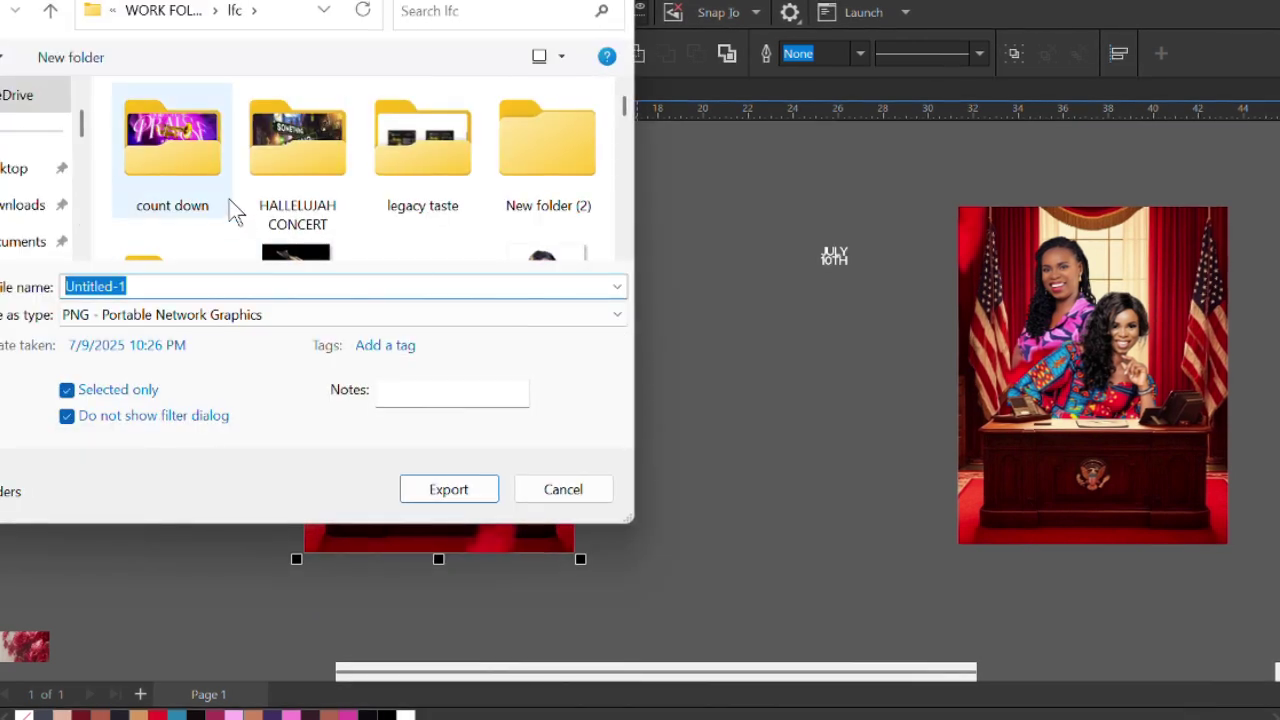
left_click(377, 234)
scroll(378, 236, "down", 2)
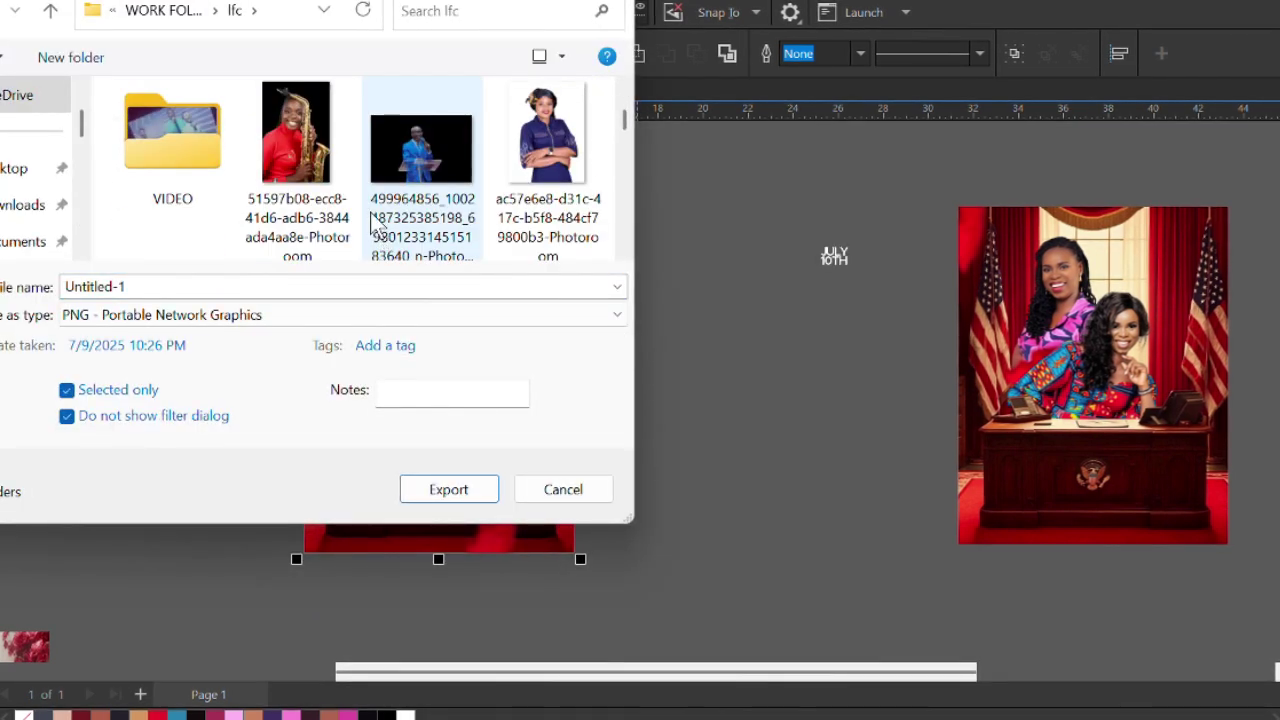
scroll(377, 228, "up", 2)
scroll(263, 206, "down", 4)
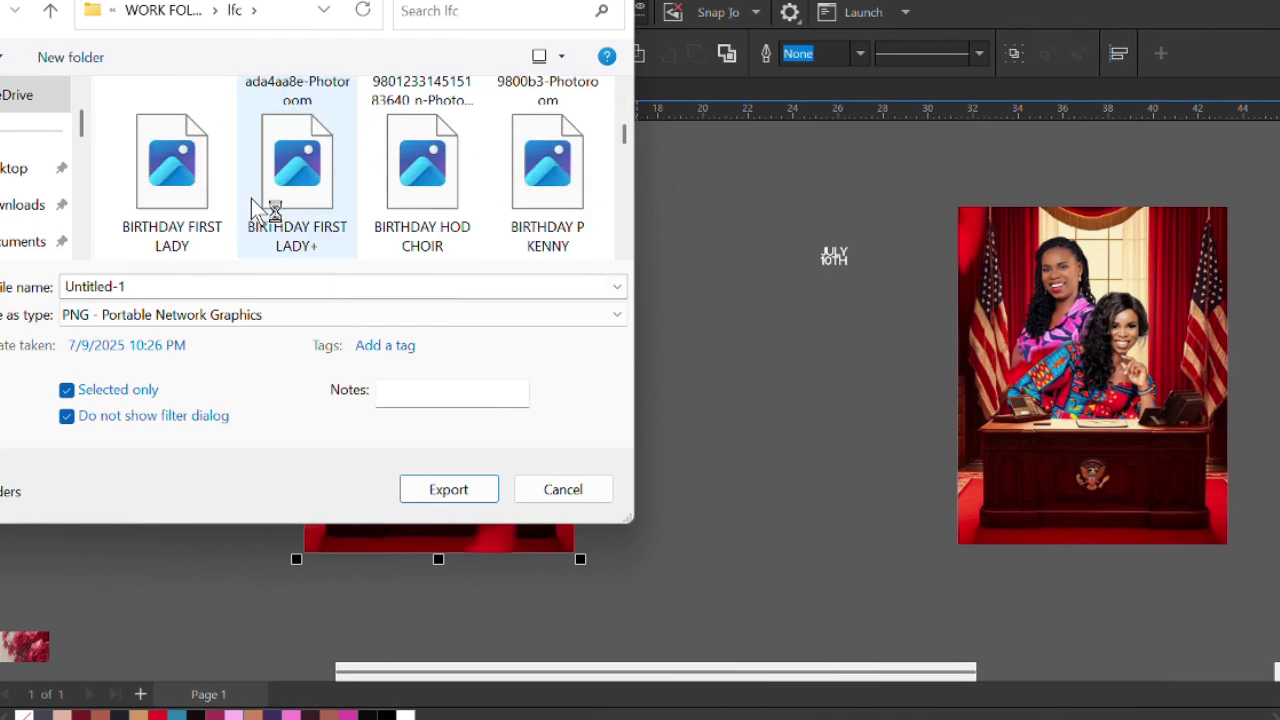
scroll(265, 208, "up", 1)
left_click(203, 152)
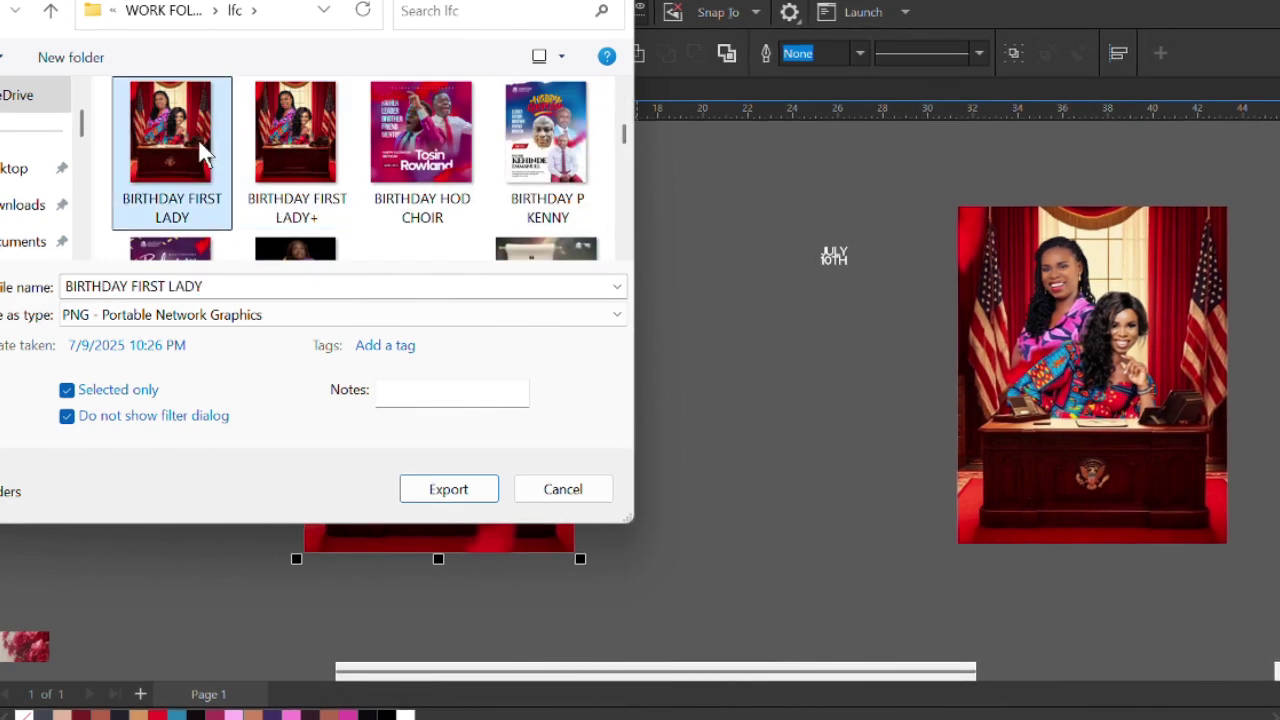
left_click(480, 486)
left_click(708, 387)
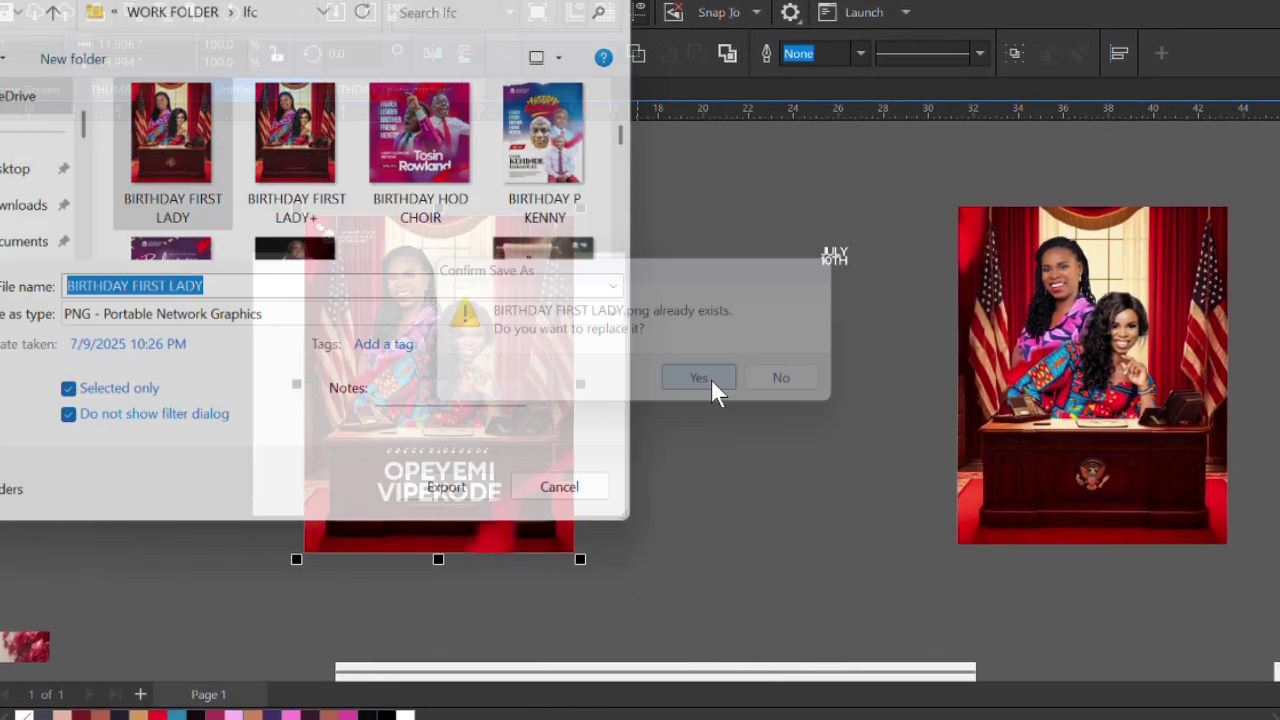
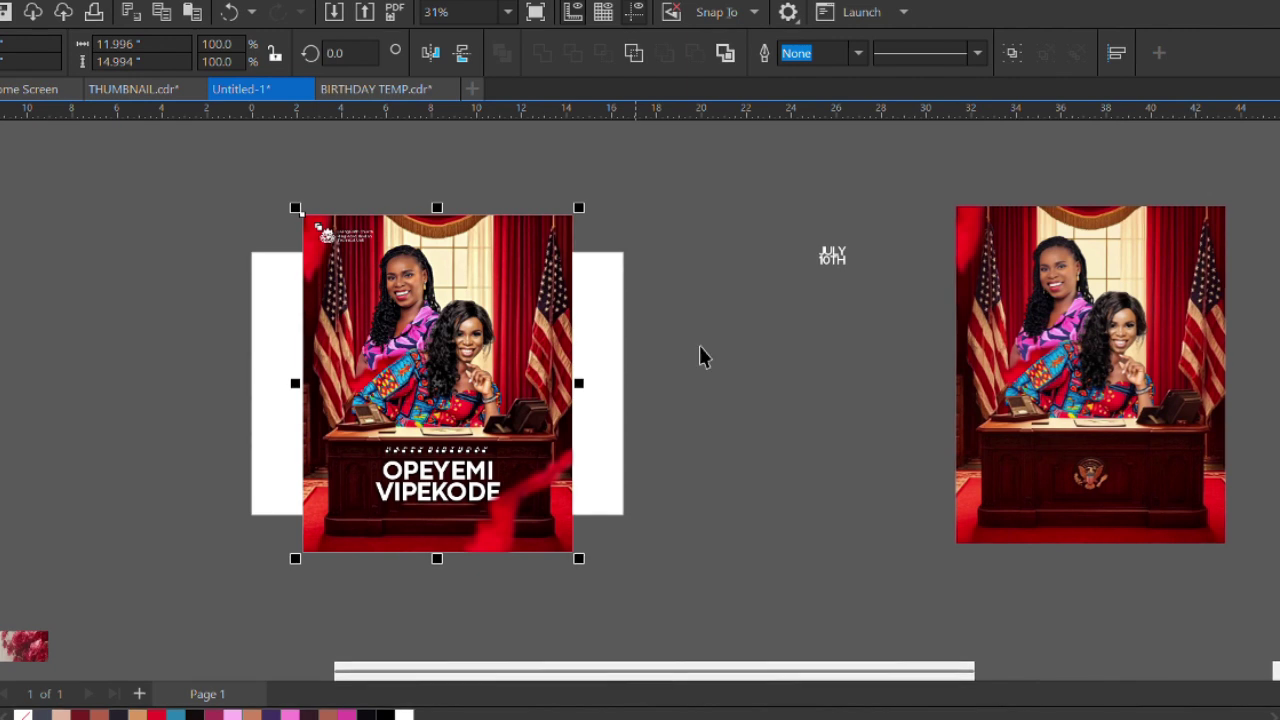
Switch to Photoshop with the exported BIRTHDAY FIRST LADY PNG from the lfc folder and update the open document from the disk copy
left_click(700, 346)
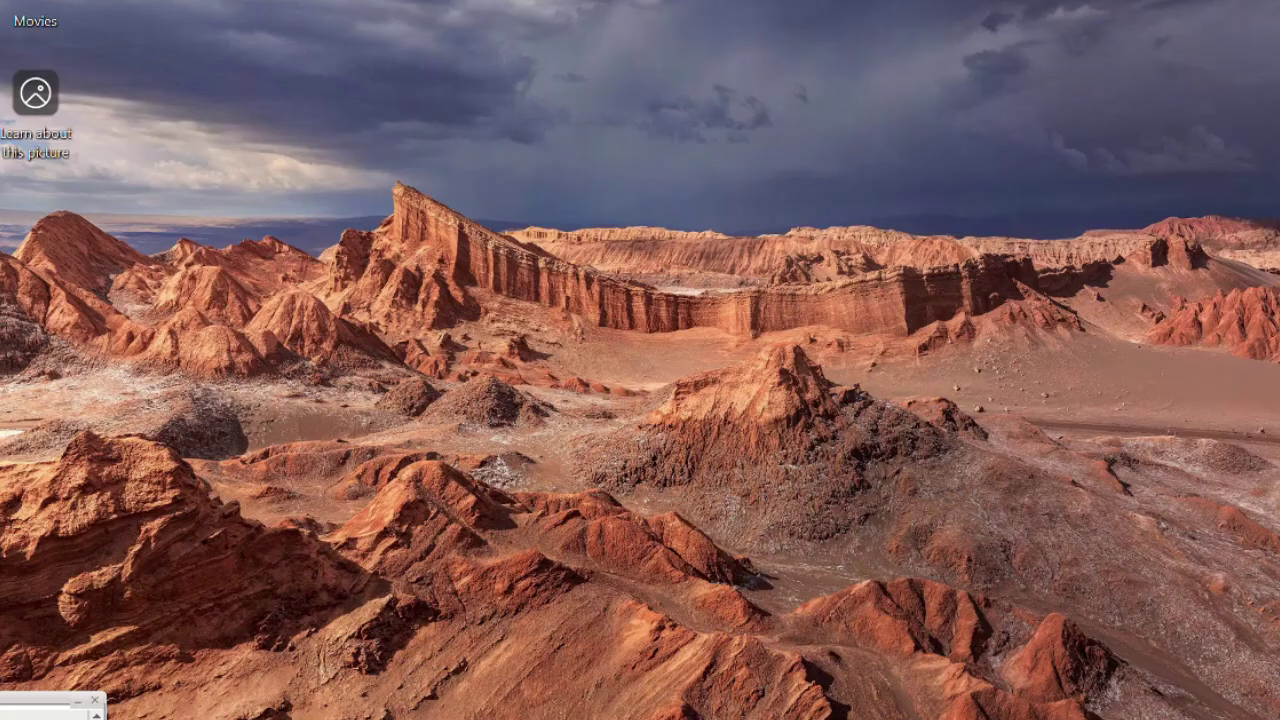
mouse_move(760, 712)
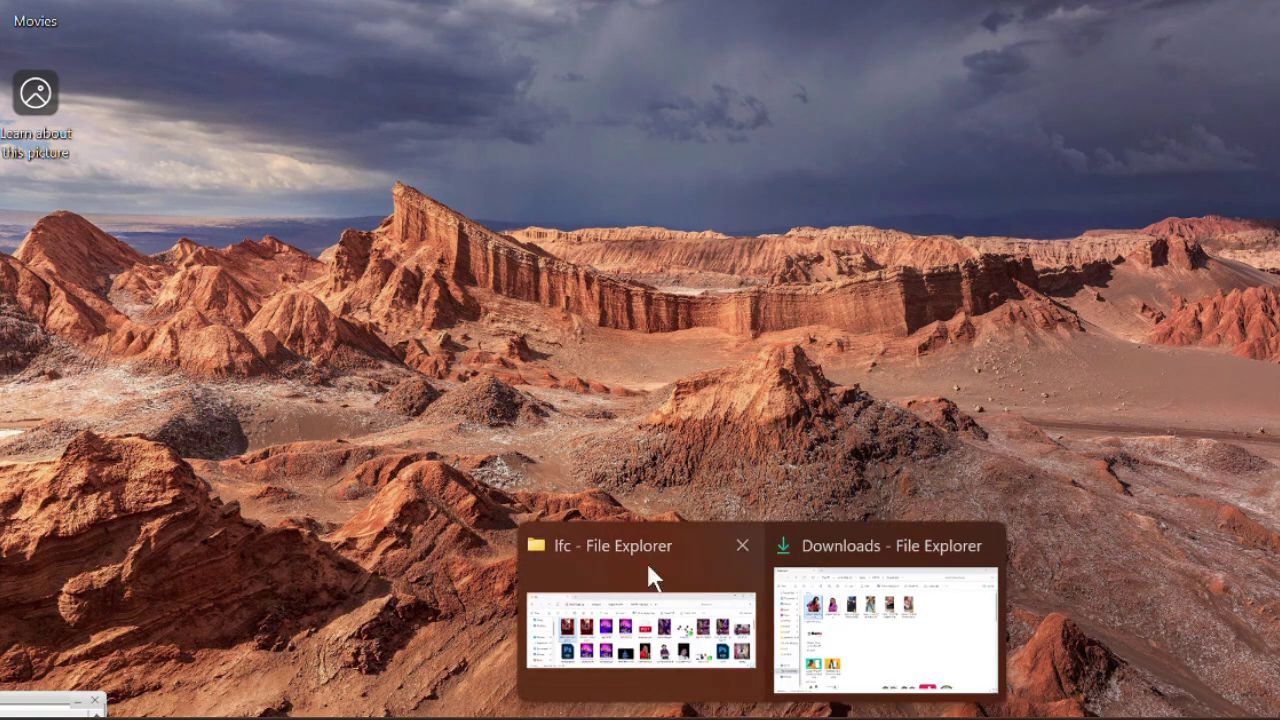
left_click(645, 605)
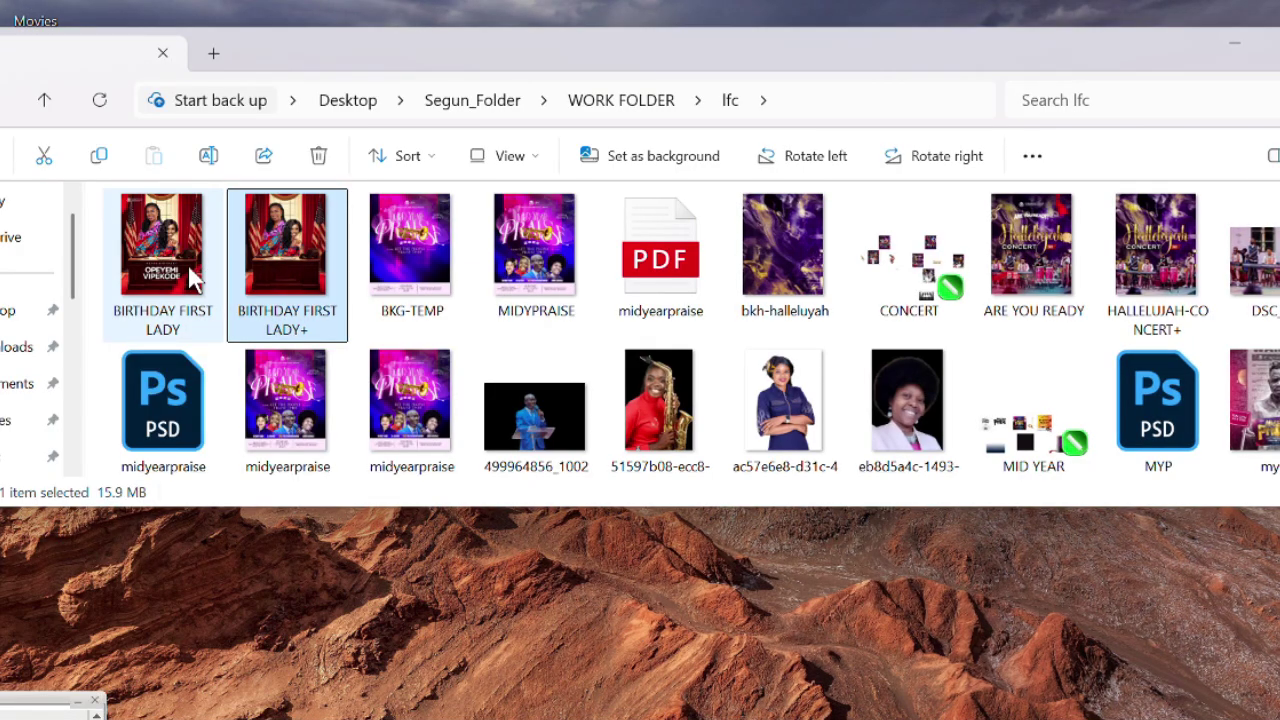
left_click(170, 274)
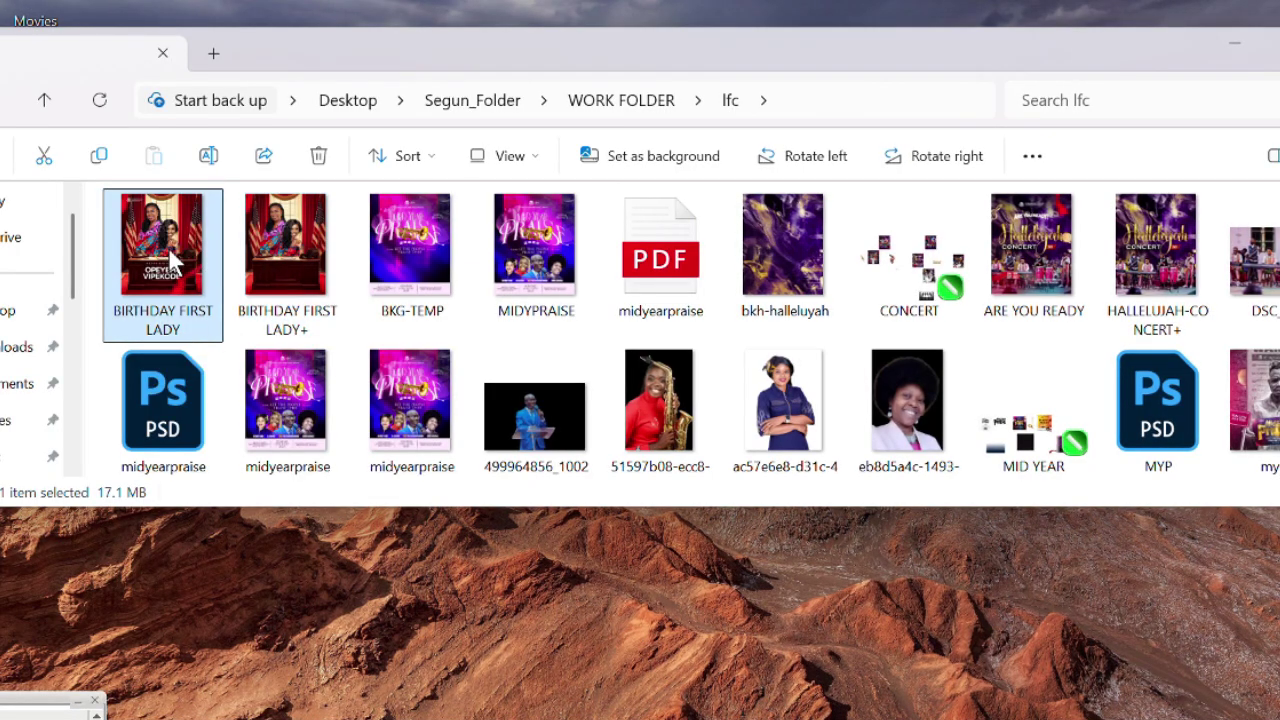
left_click_drag(170, 280, 1092, 640)
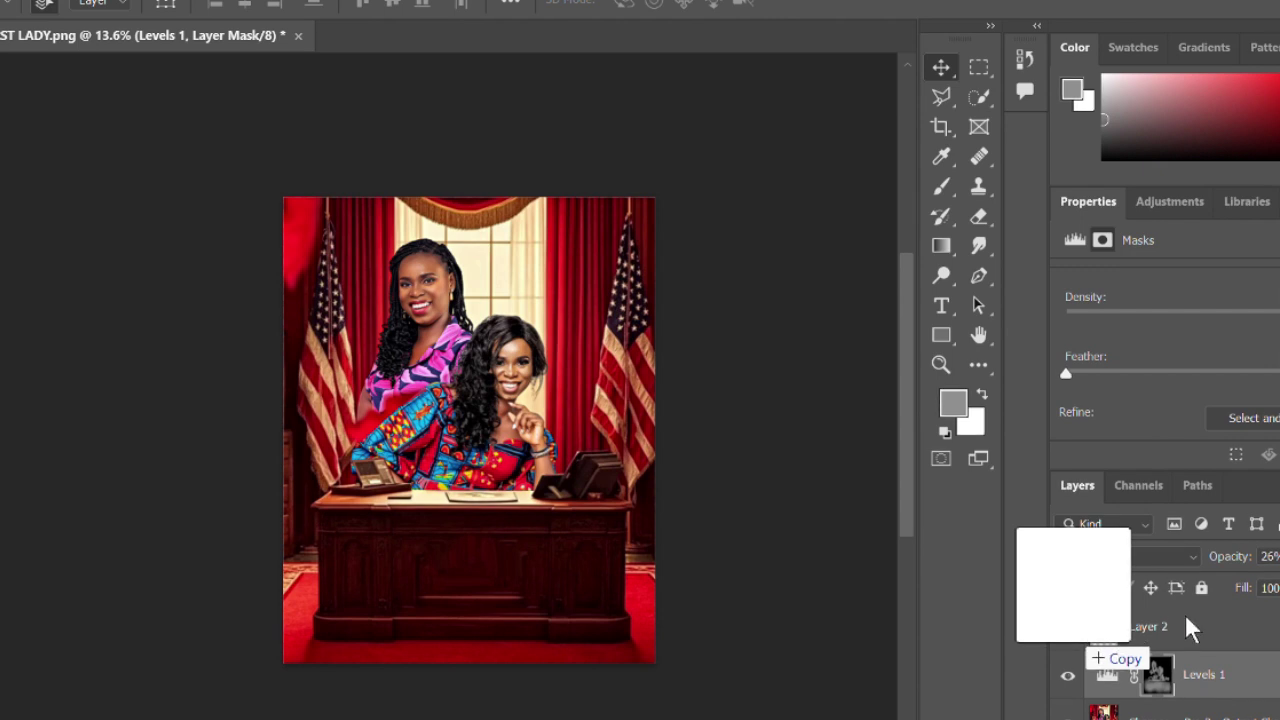
left_click_drag(1185, 614, 1179, 604)
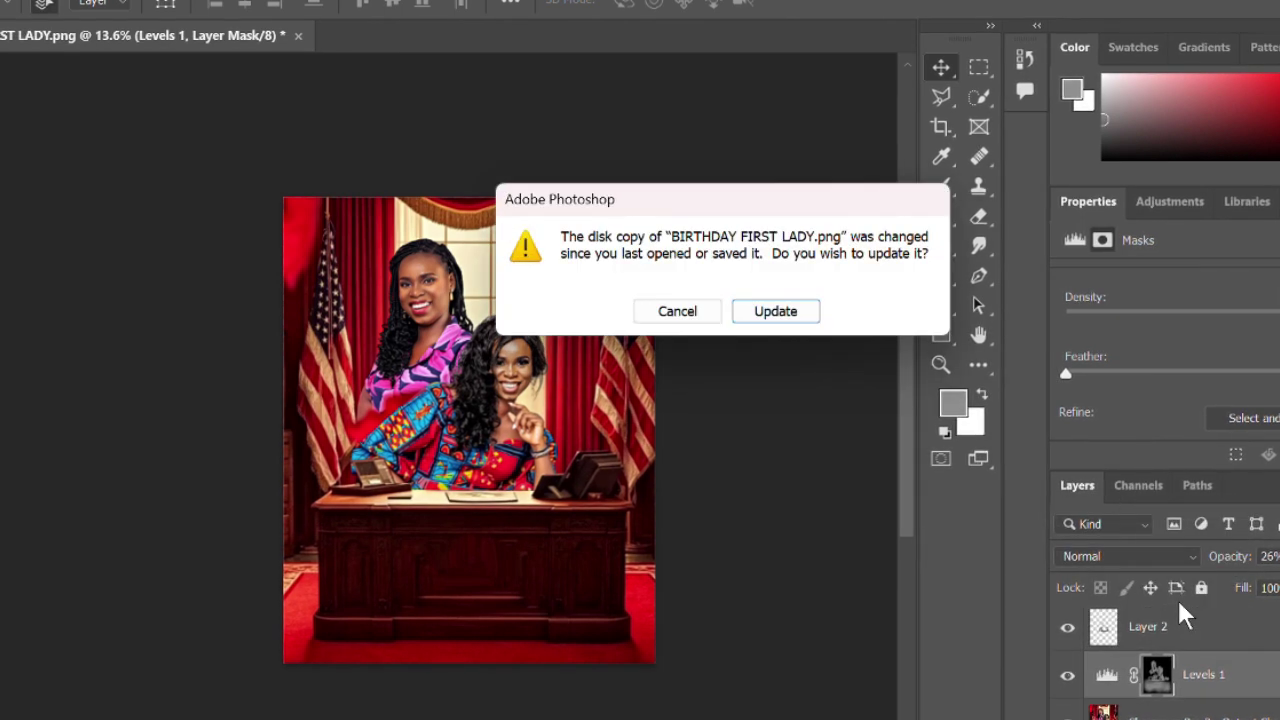
left_click(777, 312)
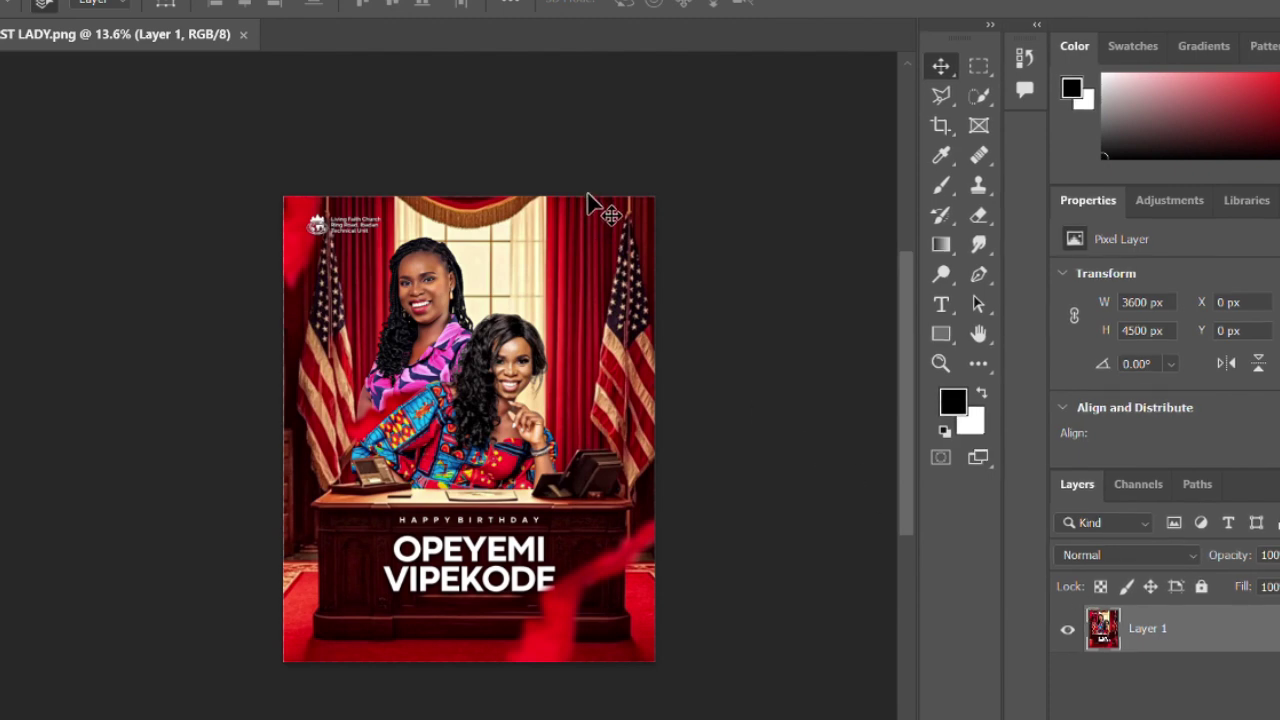
Add the two-line text "JULY 10TH" on the red curtain between the window and the flag
scroll(632, 286, "up", 3)
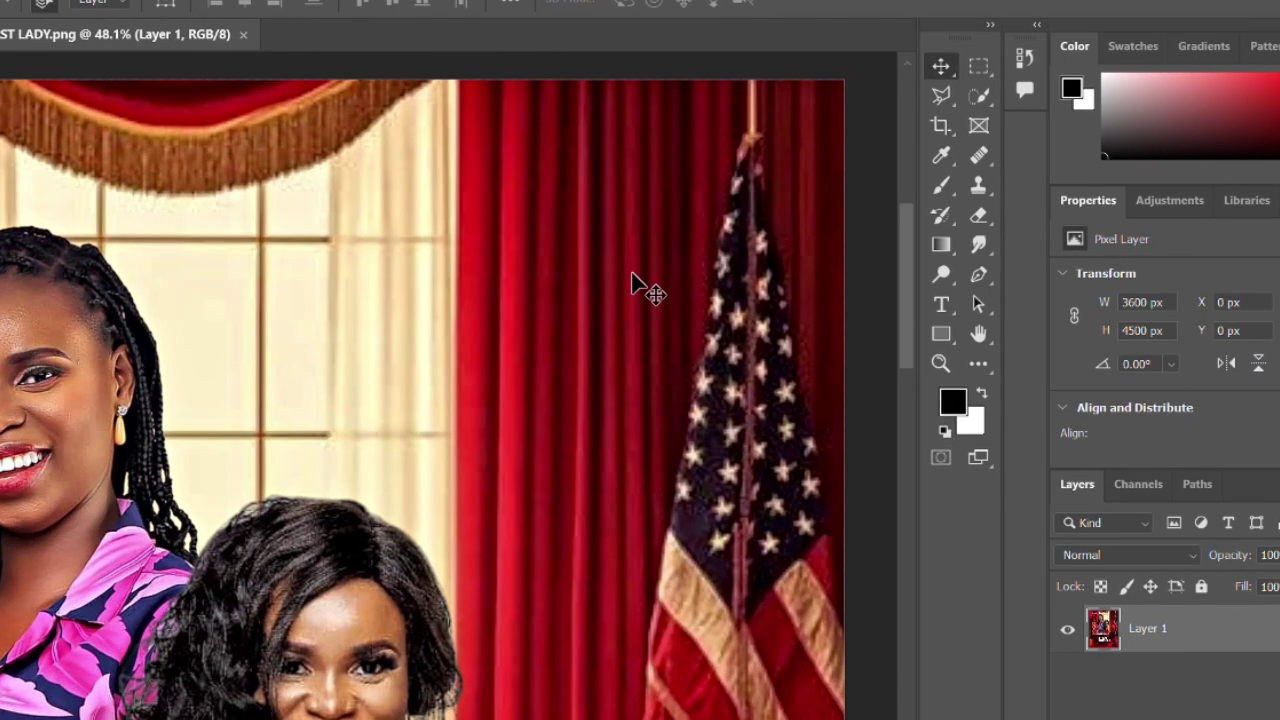
key("t")
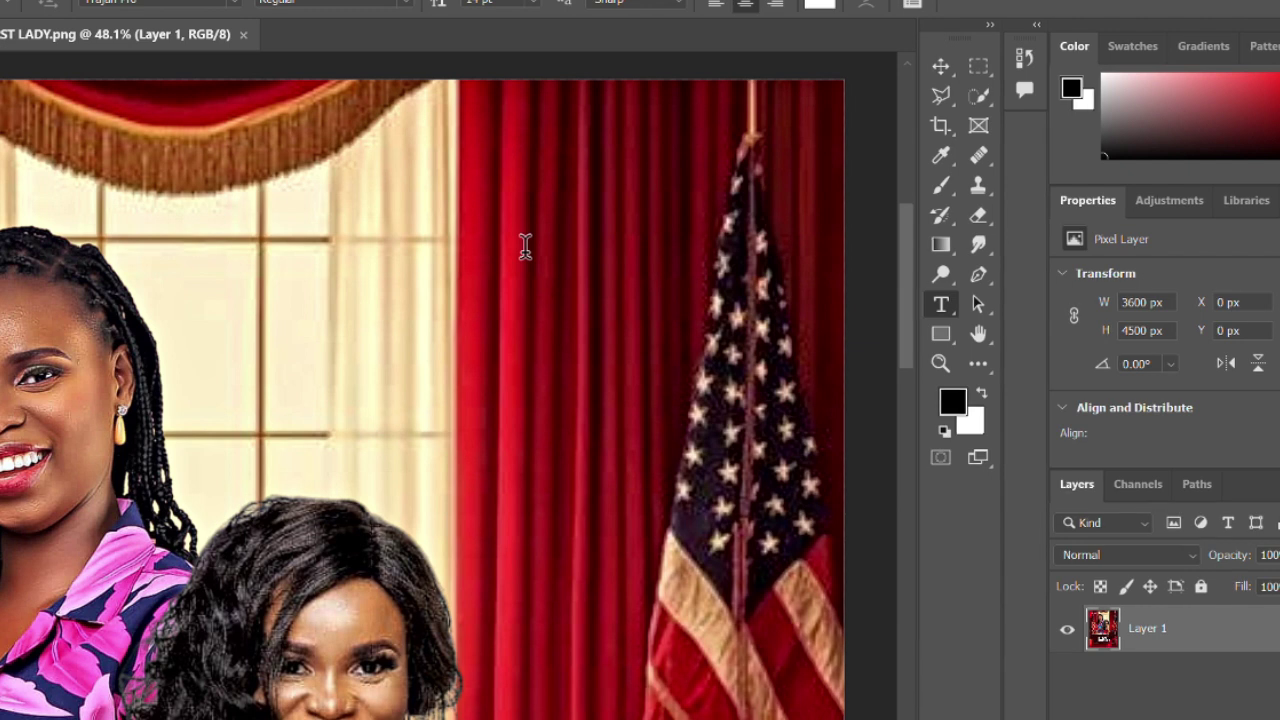
left_click(525, 245)
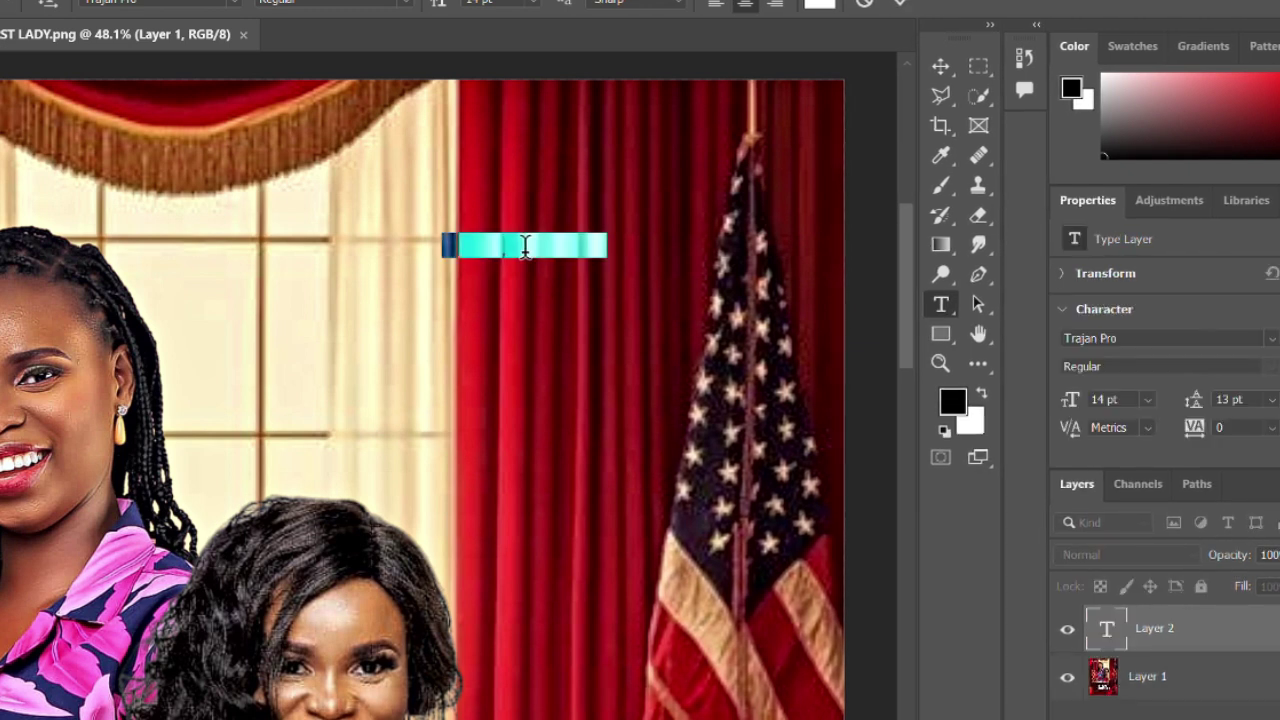
type("JULY")
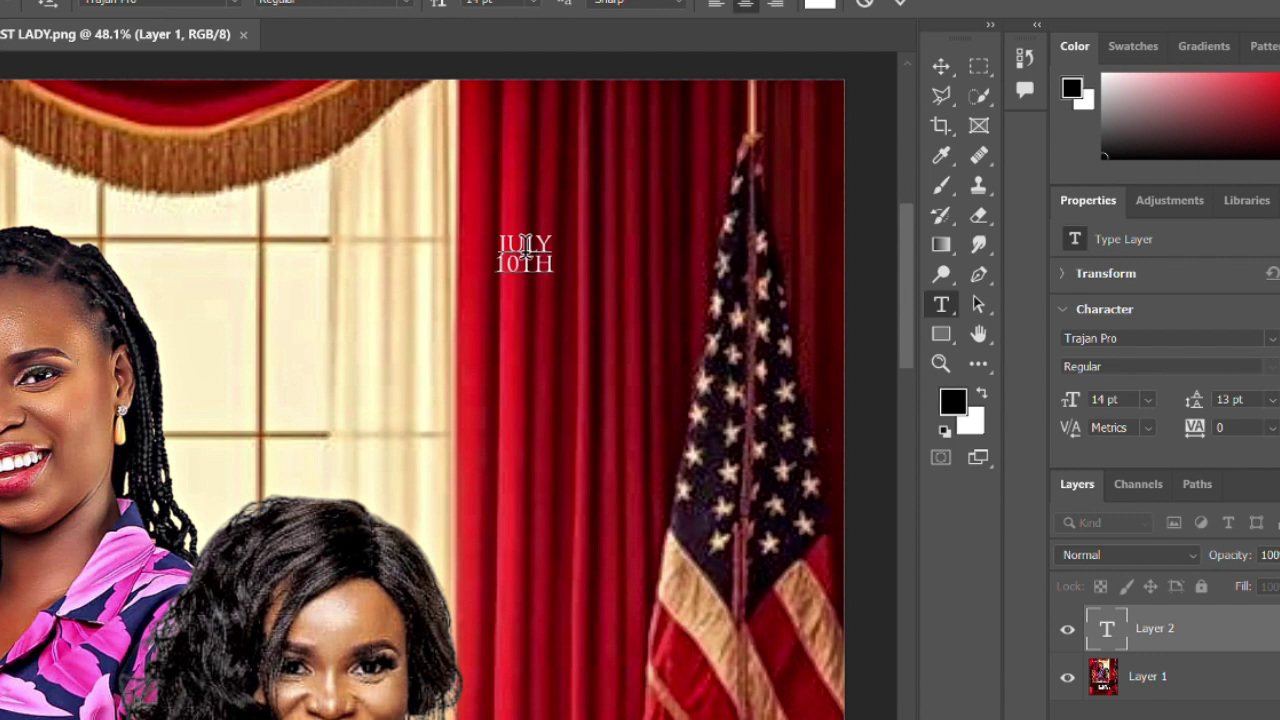
type(" 10TH")
Change the whole date text's font to Metropolis Semi Bold and finish the text edit
key("ctrl+a")
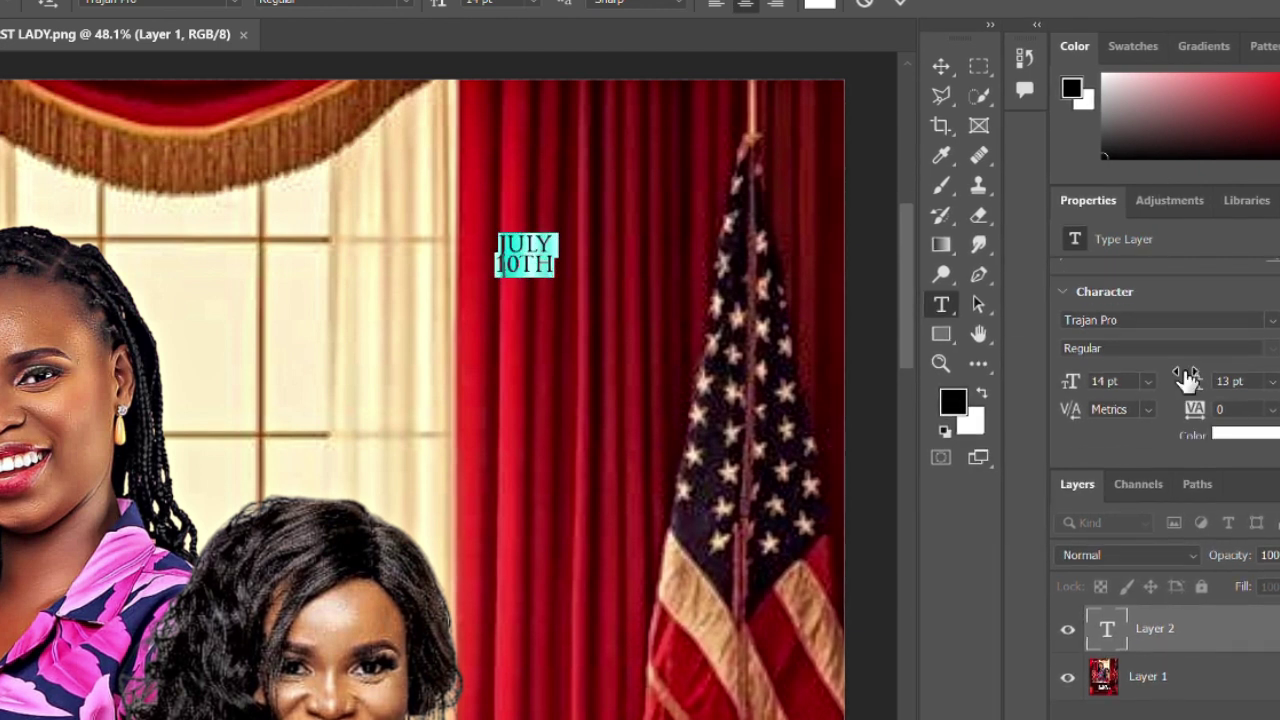
scroll(1182, 360, "down", 2)
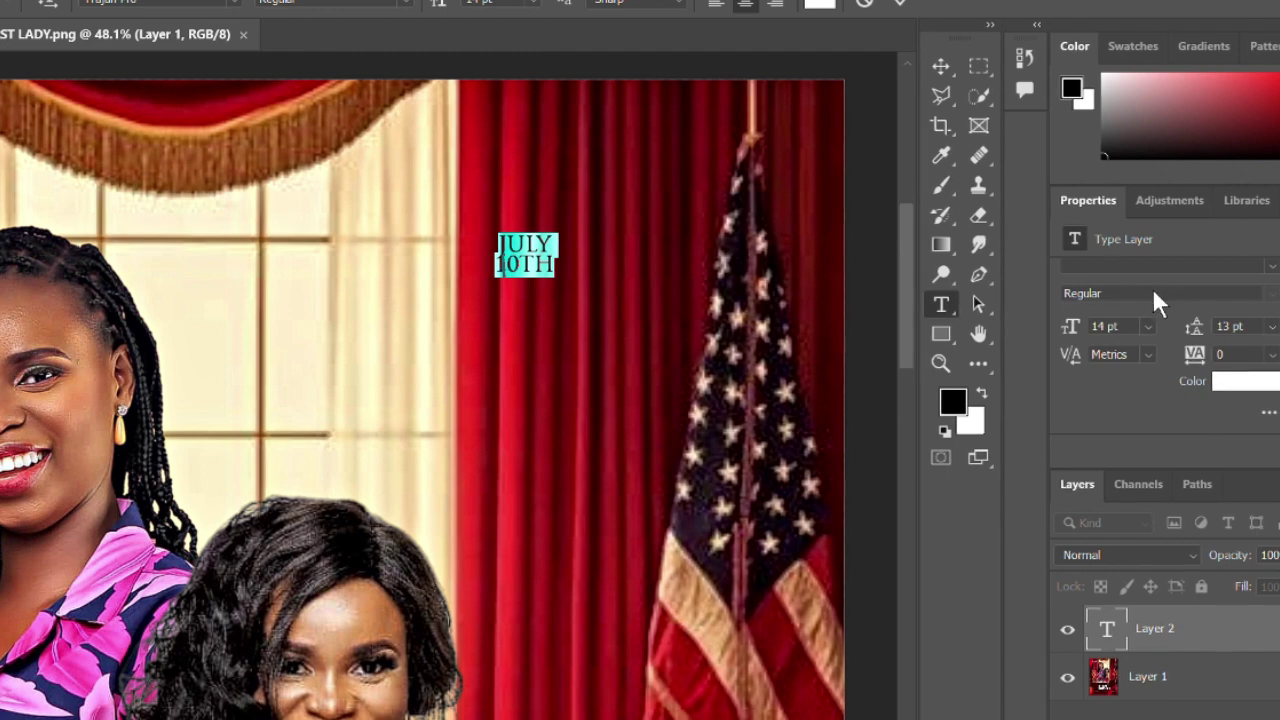
scroll(1155, 298, "up", 2)
left_click(1139, 319)
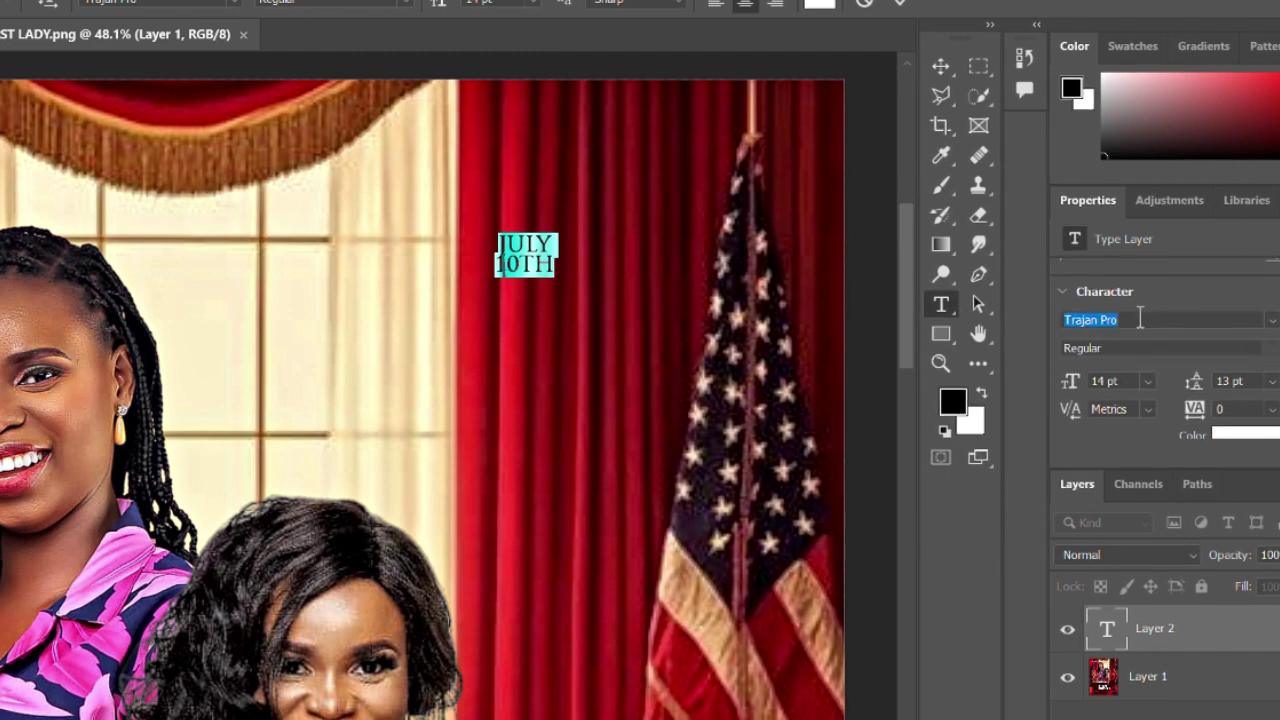
type("MO")
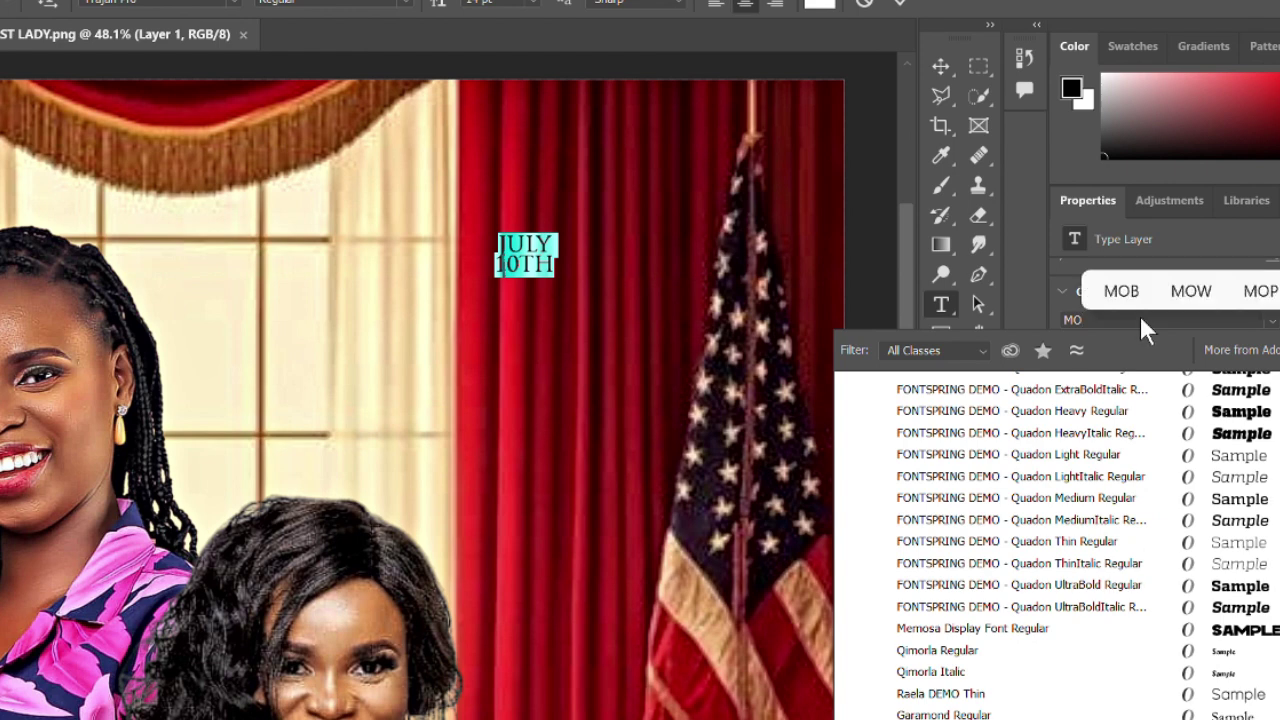
key("BackSpace")
type("ETROP")
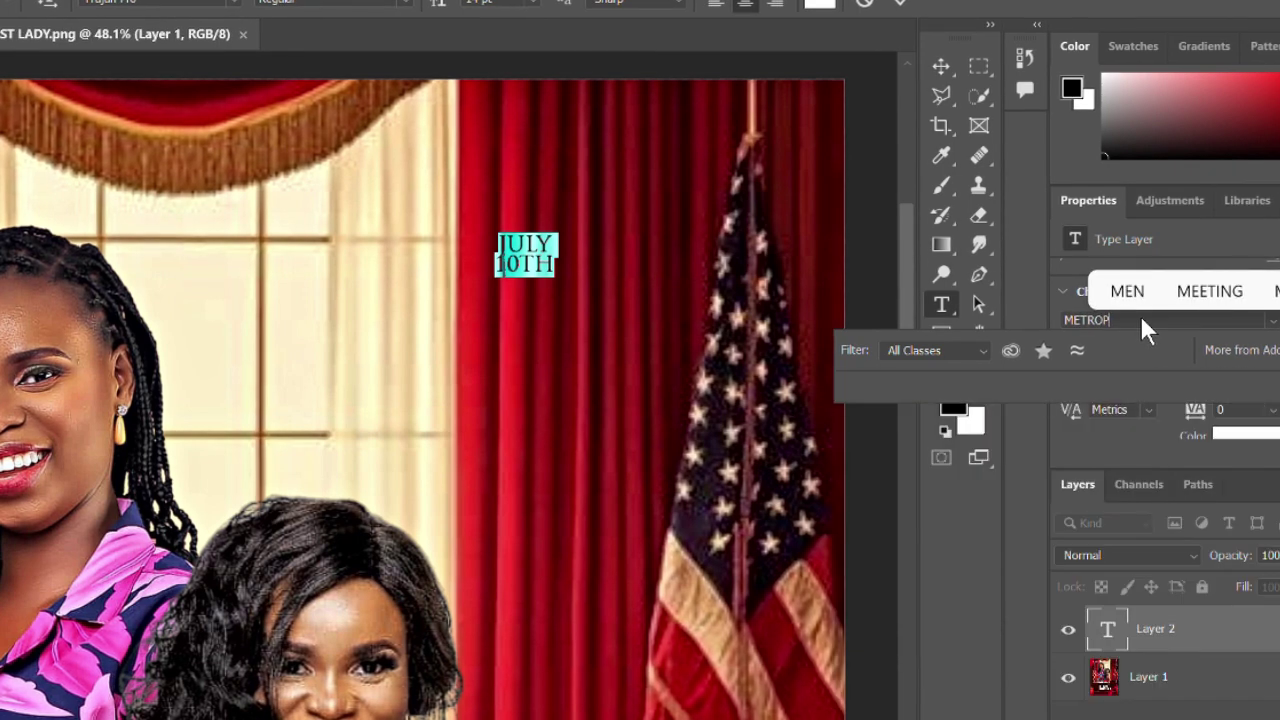
type("LO")
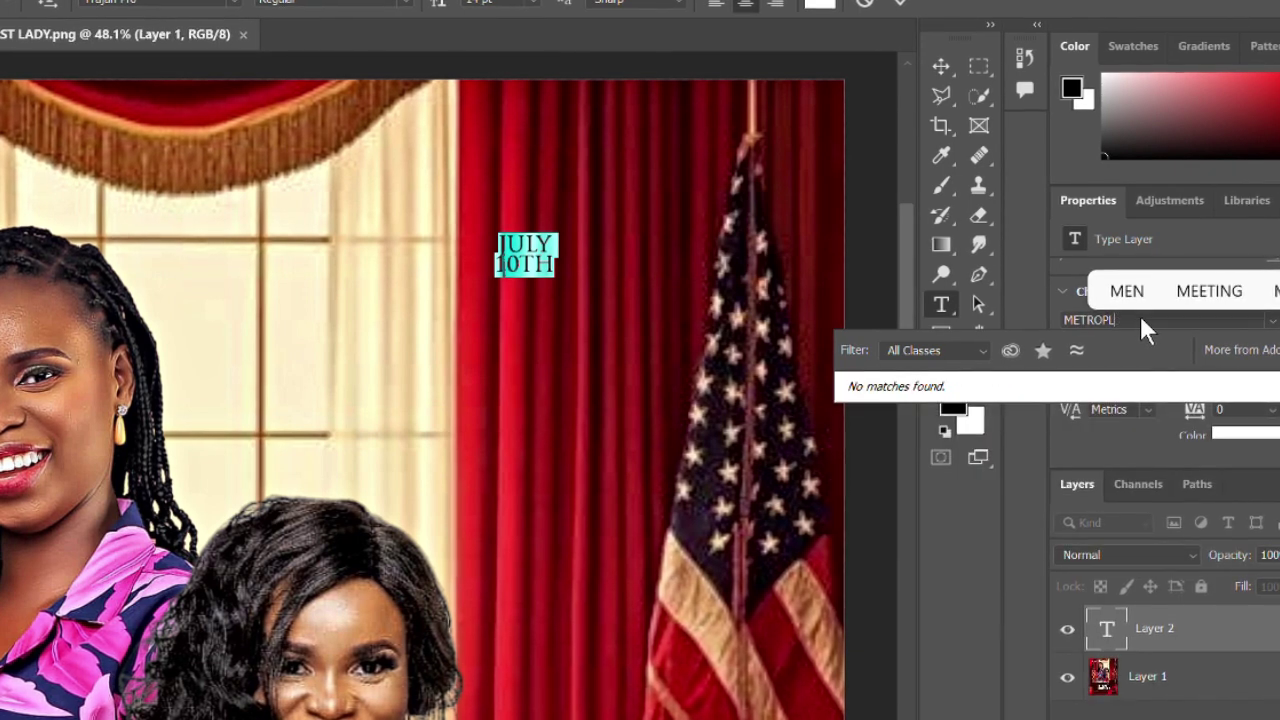
key("BackSpace")
key("BackSpace")
key("BackSpace")
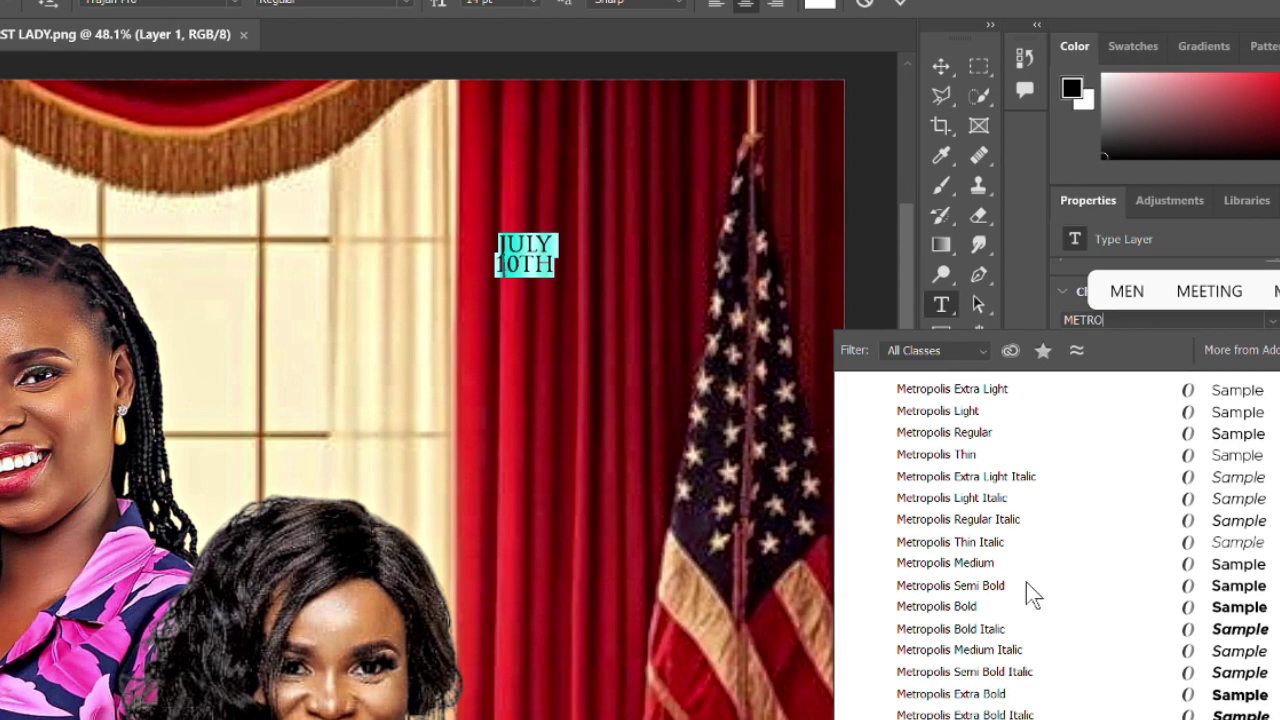
left_click(986, 588)
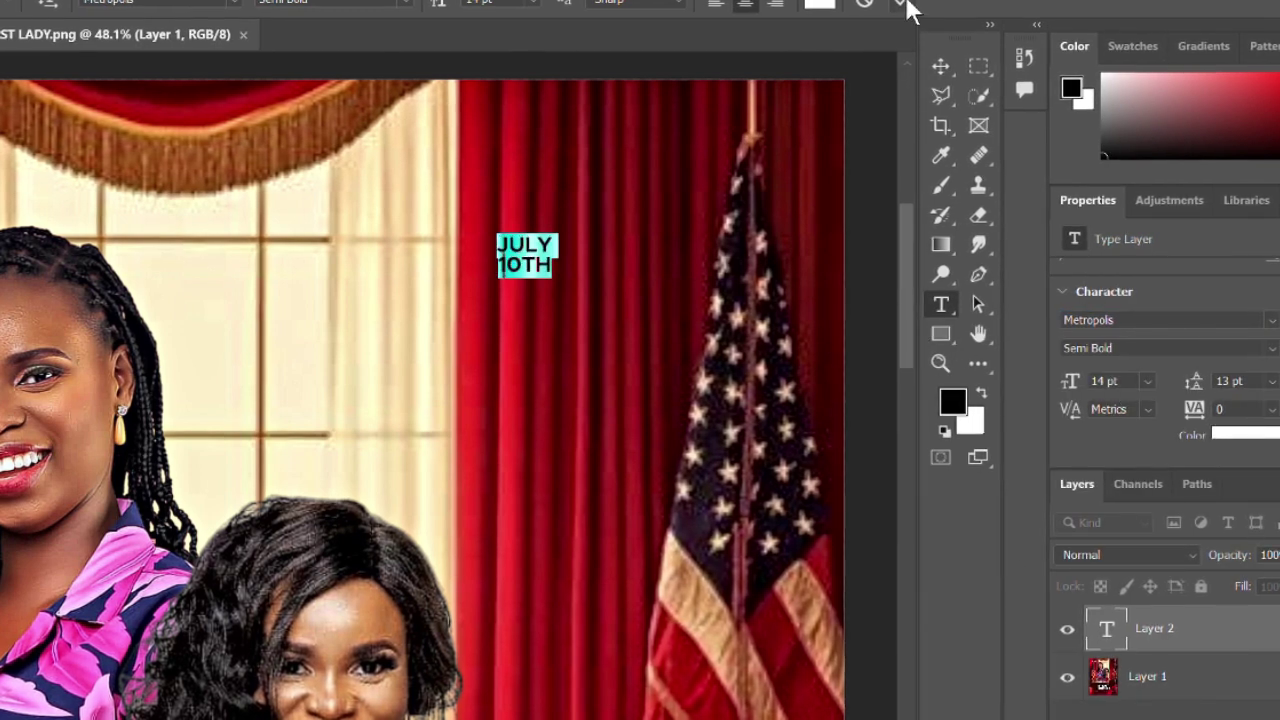
left_click(574, 263)
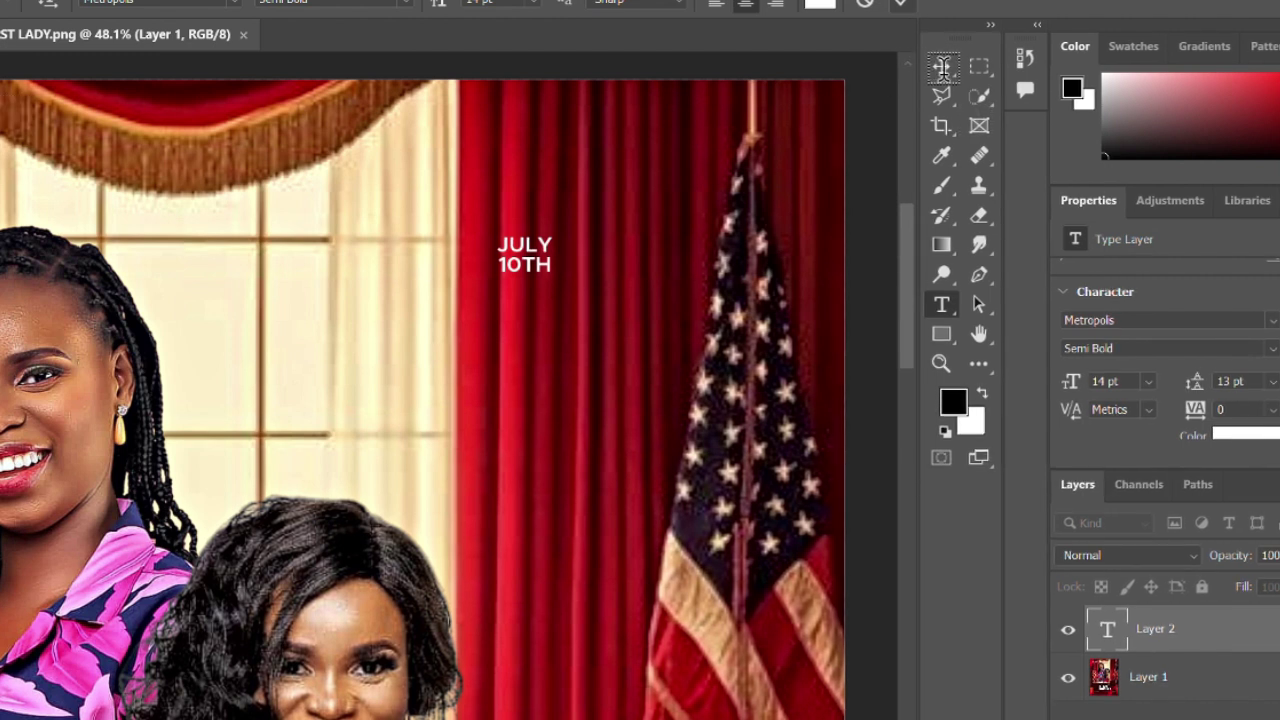
left_click(943, 73)
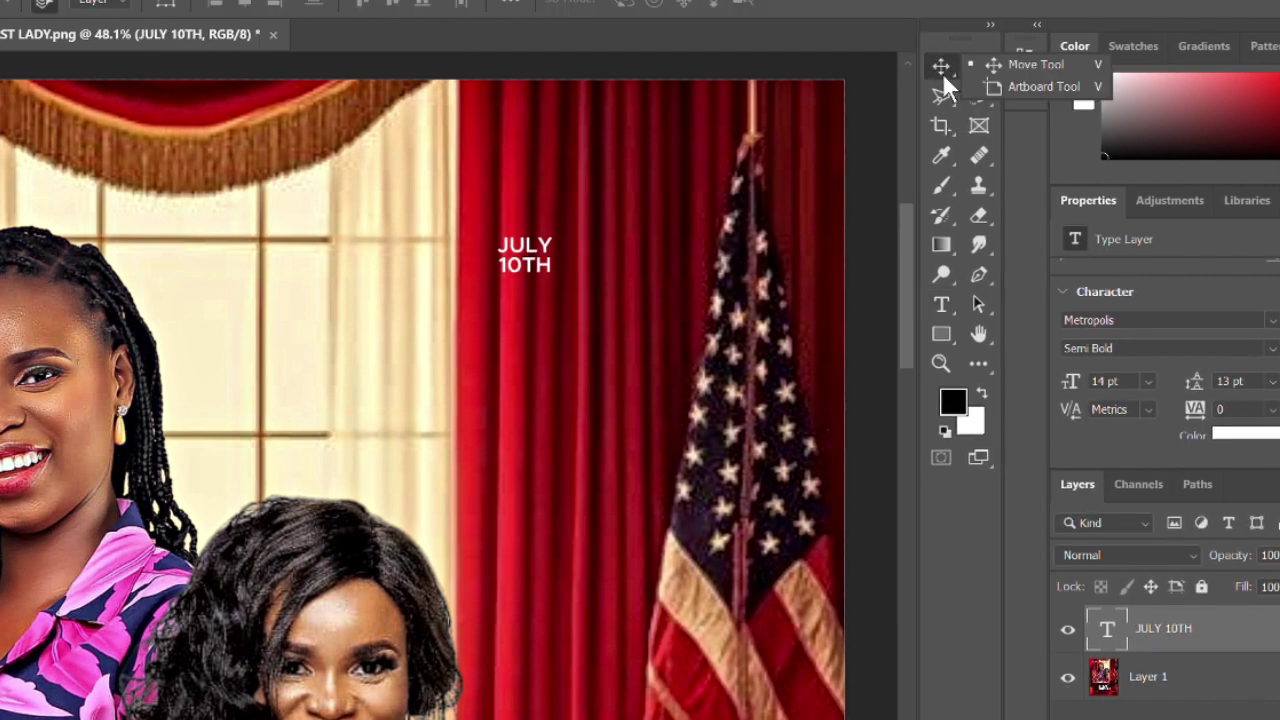
Set the date text's font size to 30 pt and its leading to 27 pt
left_click_drag(1071, 380, 1076, 380)
left_click(1076, 380)
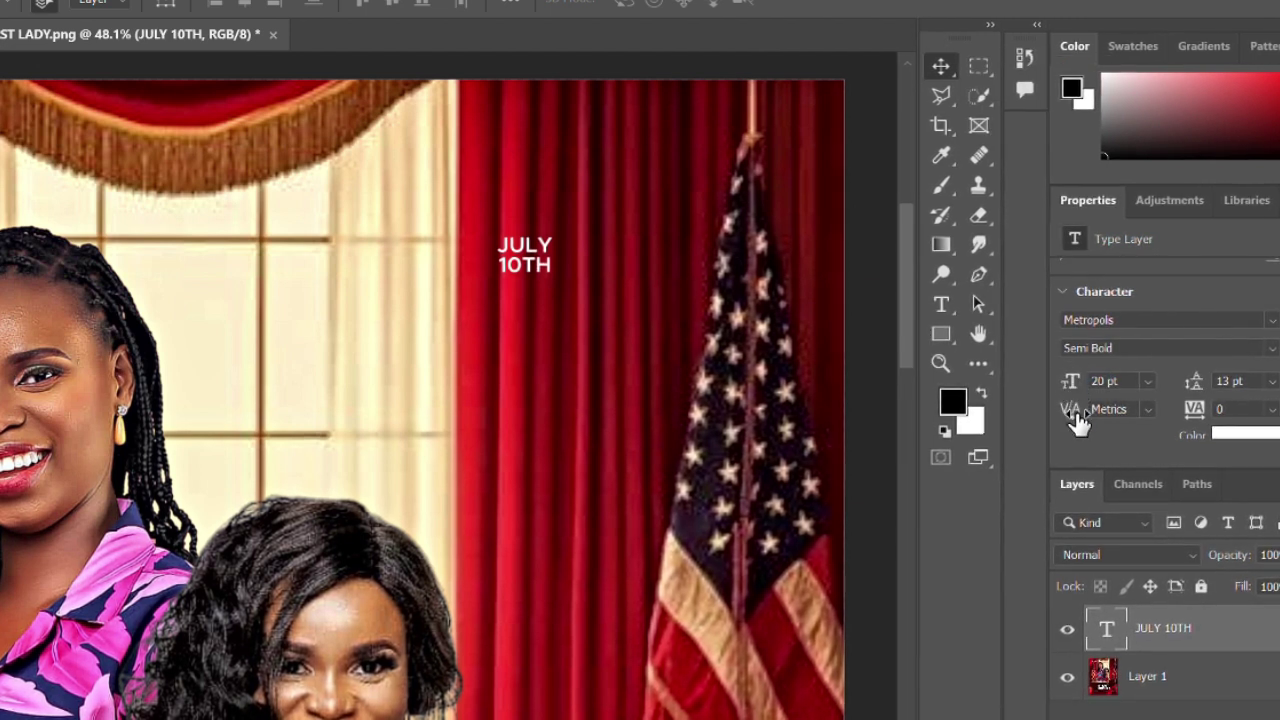
left_click_drag(1076, 381, 1089, 386)
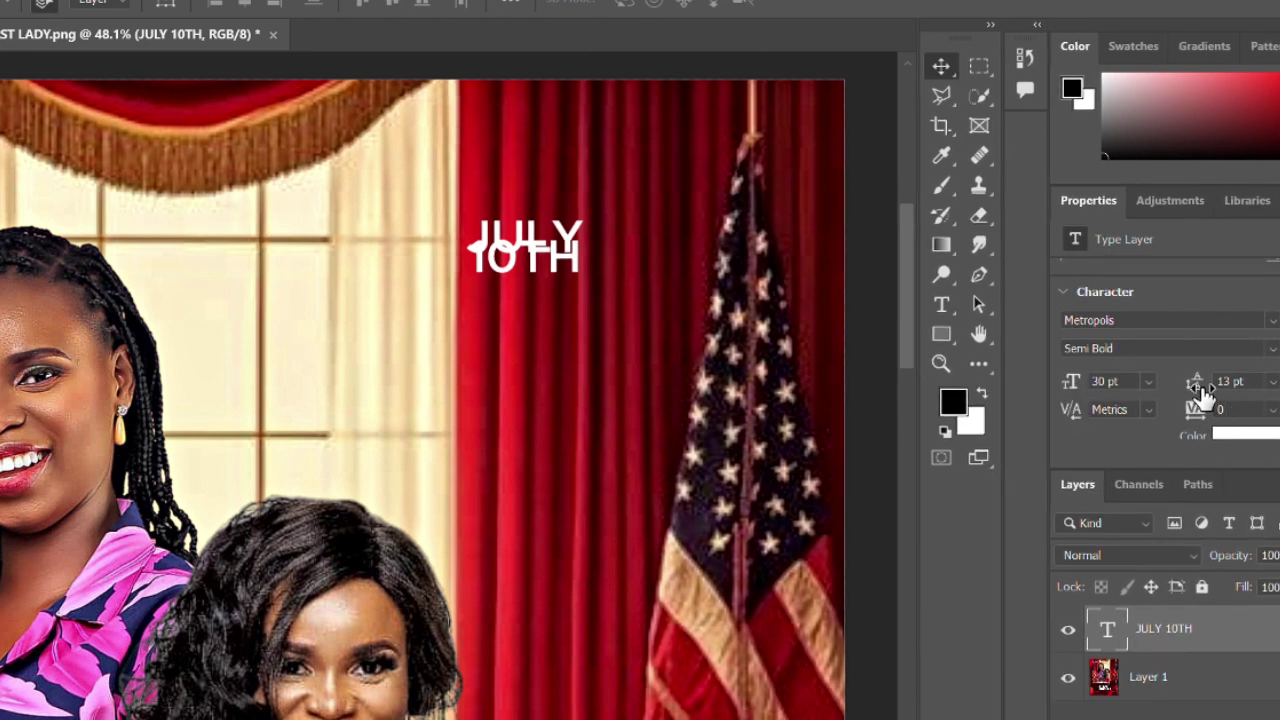
left_click_drag(1198, 390, 1214, 390)
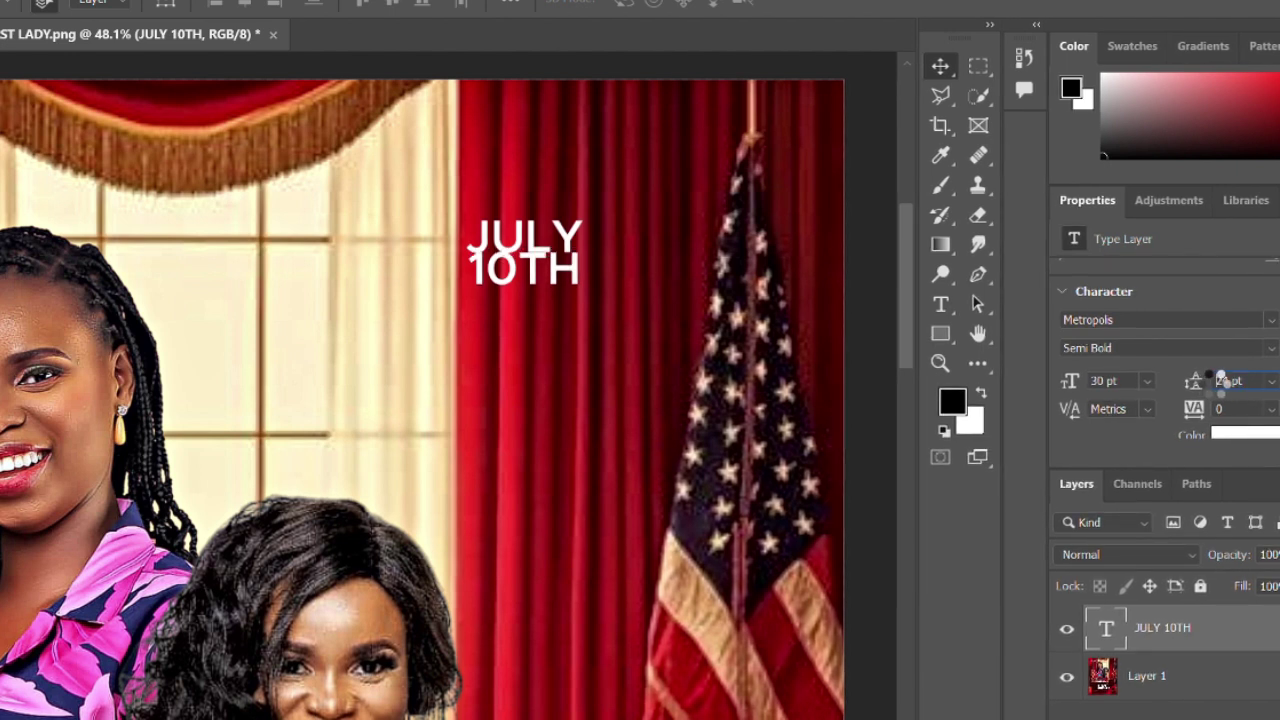
left_click_drag(1225, 380, 1210, 380)
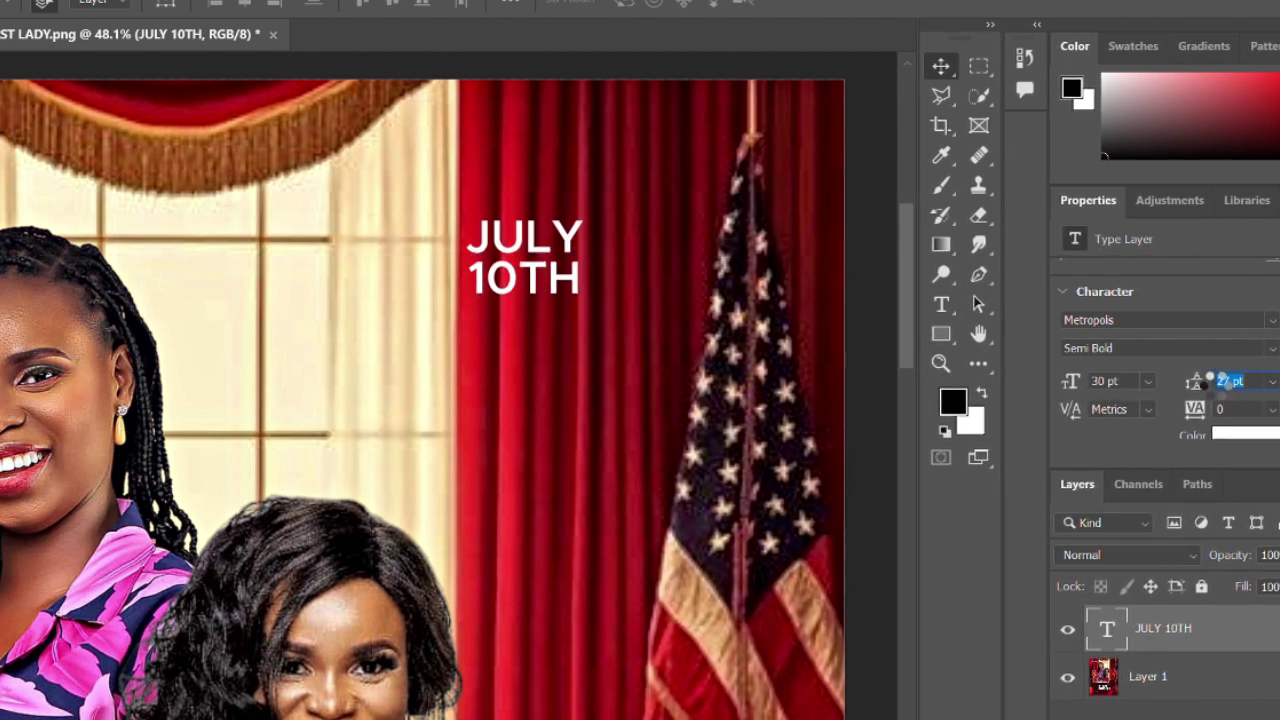
Set the date text's kerning to 0 and tracking to -100, and enlarge the font size to 35 pt
left_click(1072, 418)
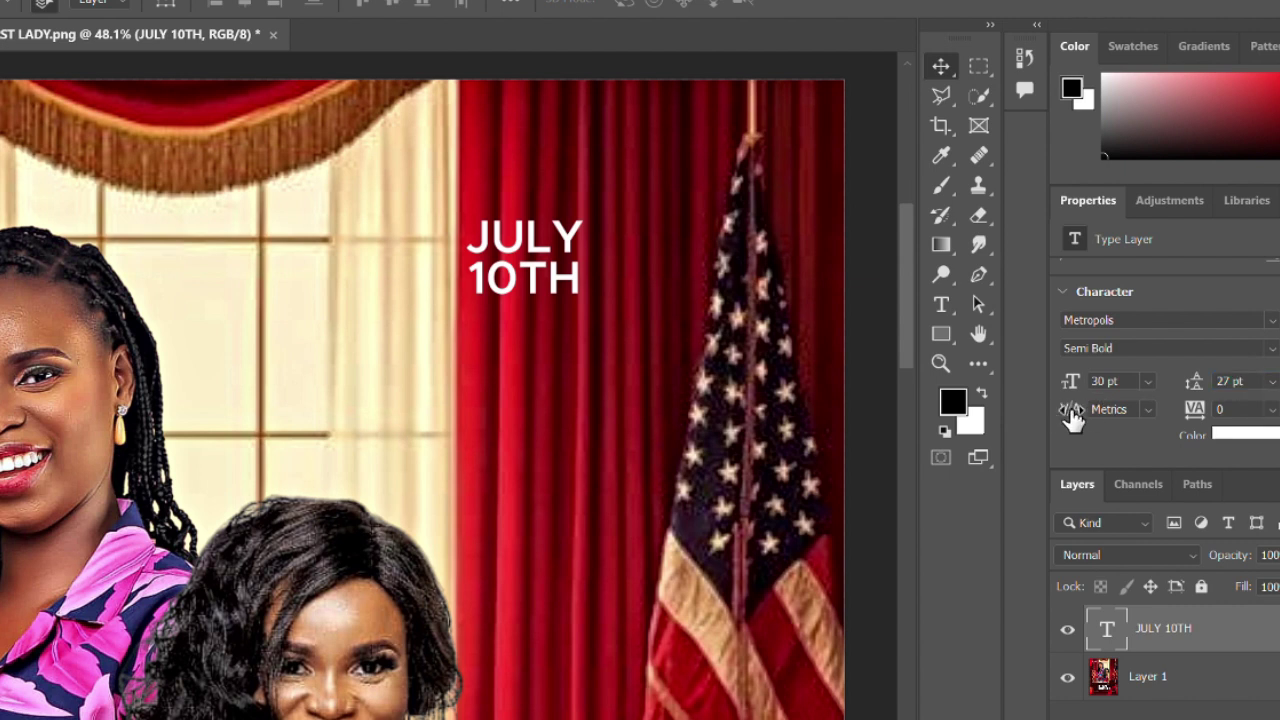
left_click_drag(1072, 418, 1062, 418)
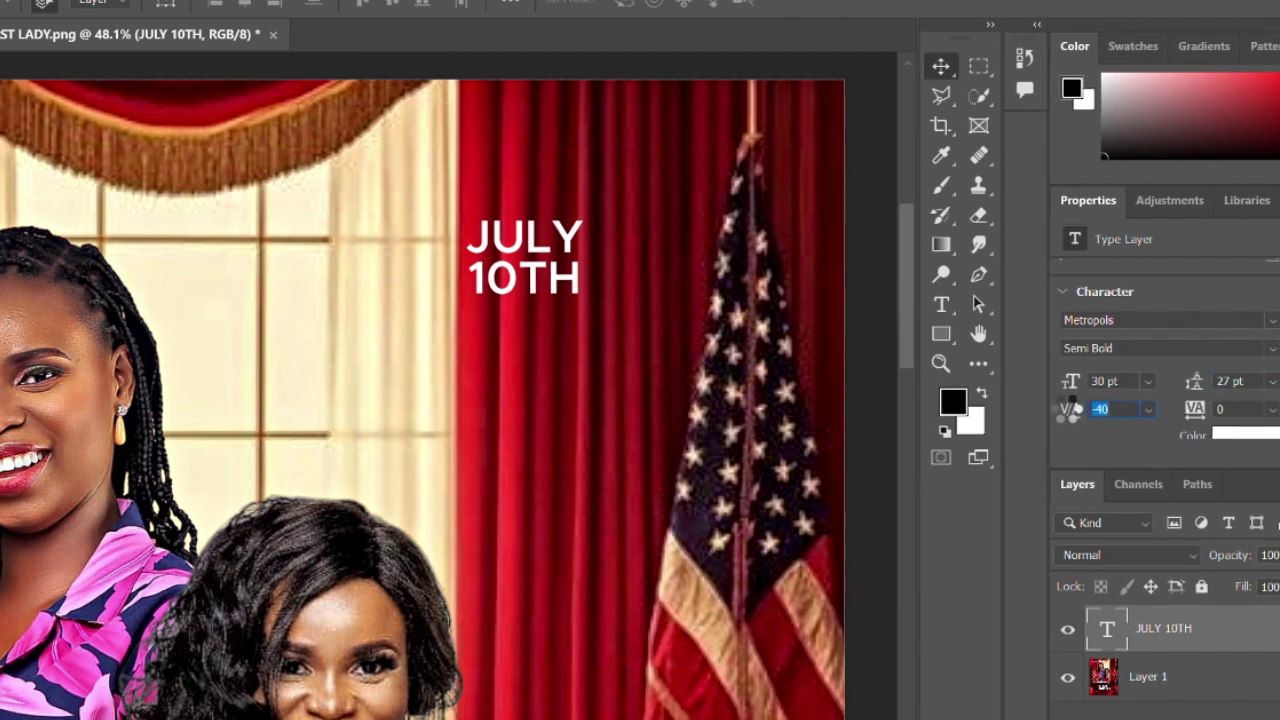
left_click_drag(1068, 410, 1080, 418)
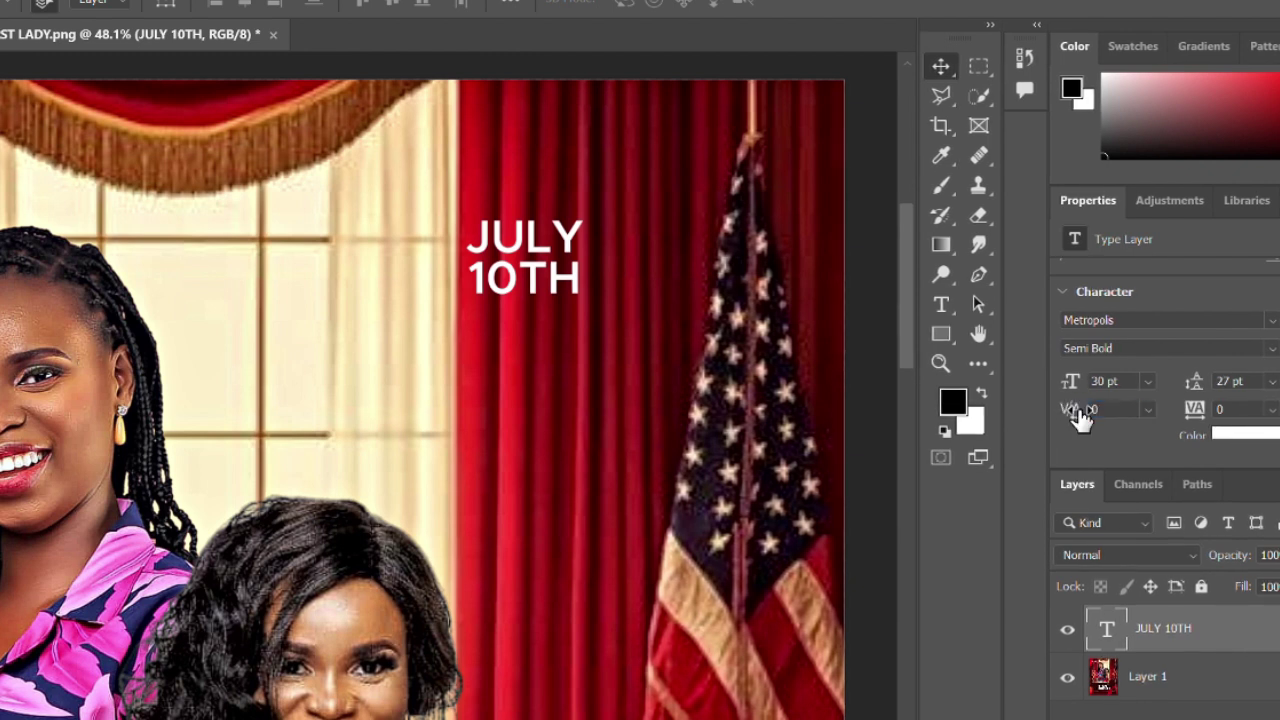
left_click_drag(1194, 414, 1185, 410)
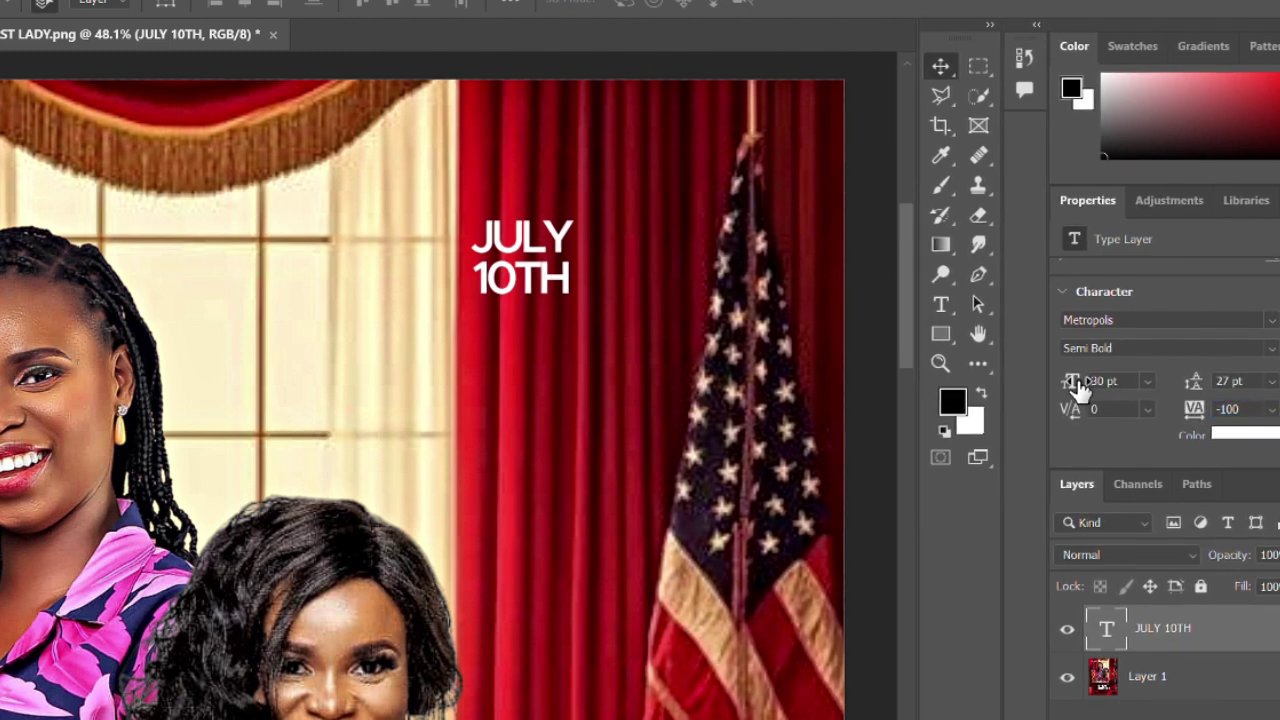
left_click_drag(1072, 381, 1076, 388)
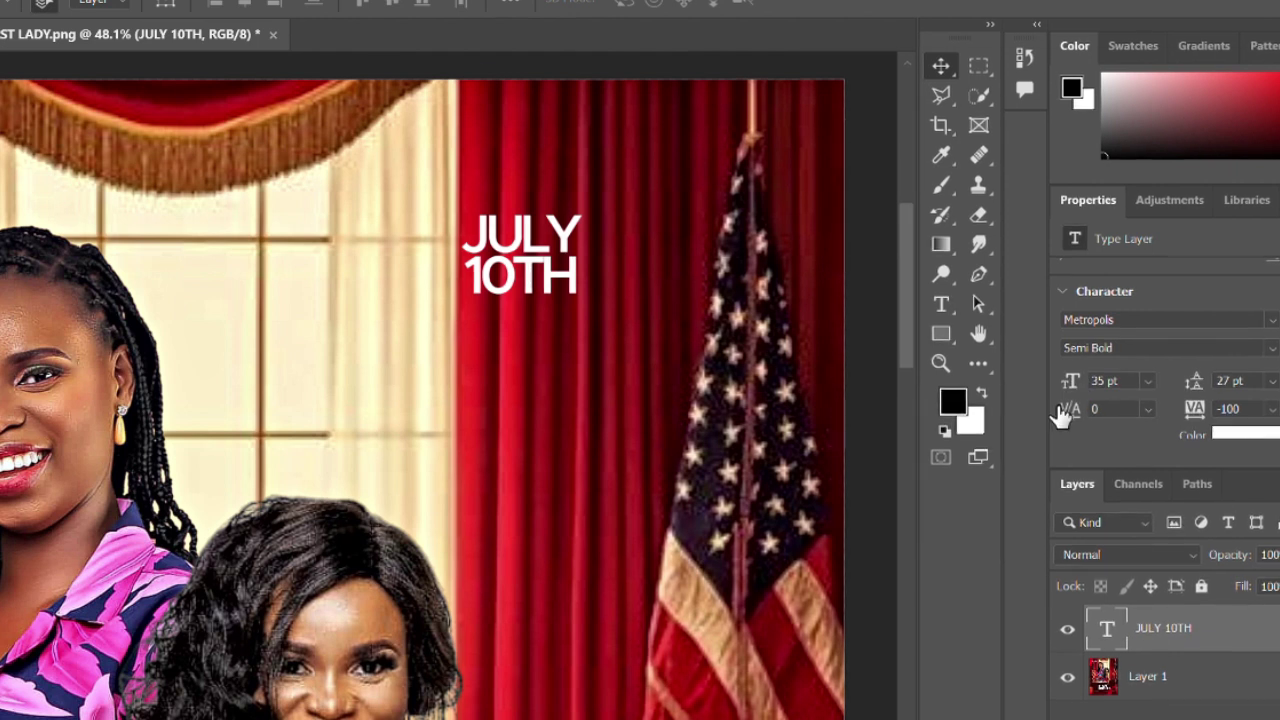
Blend the date text into the curtain folds by splitting the Blend If Underlying Layer dark slider to 13 / 60
key("alt+l")
key("y")
key("n")
left_click_drag(330, 271, 234, 254)
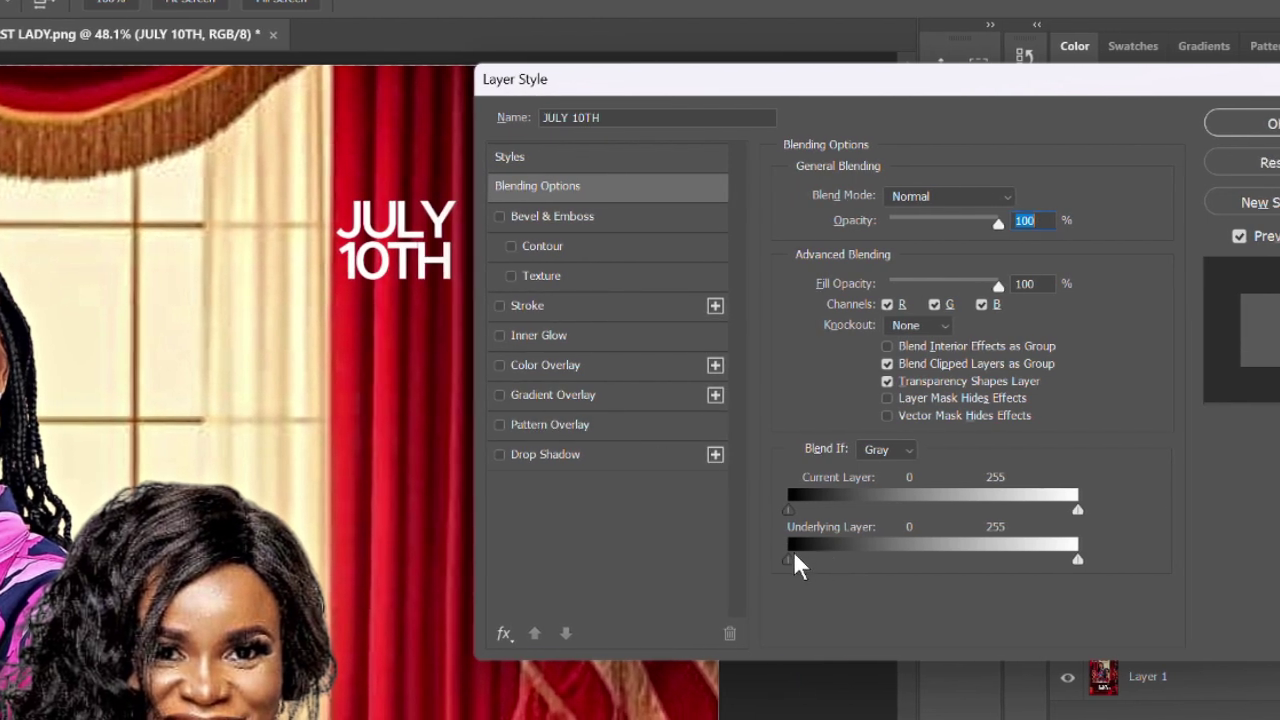
mouse_move(797, 568)
left_mouse_down()
mouse_move(866, 568)
mouse_move(797, 563)
mouse_move(811, 568)
left_mouse_up()
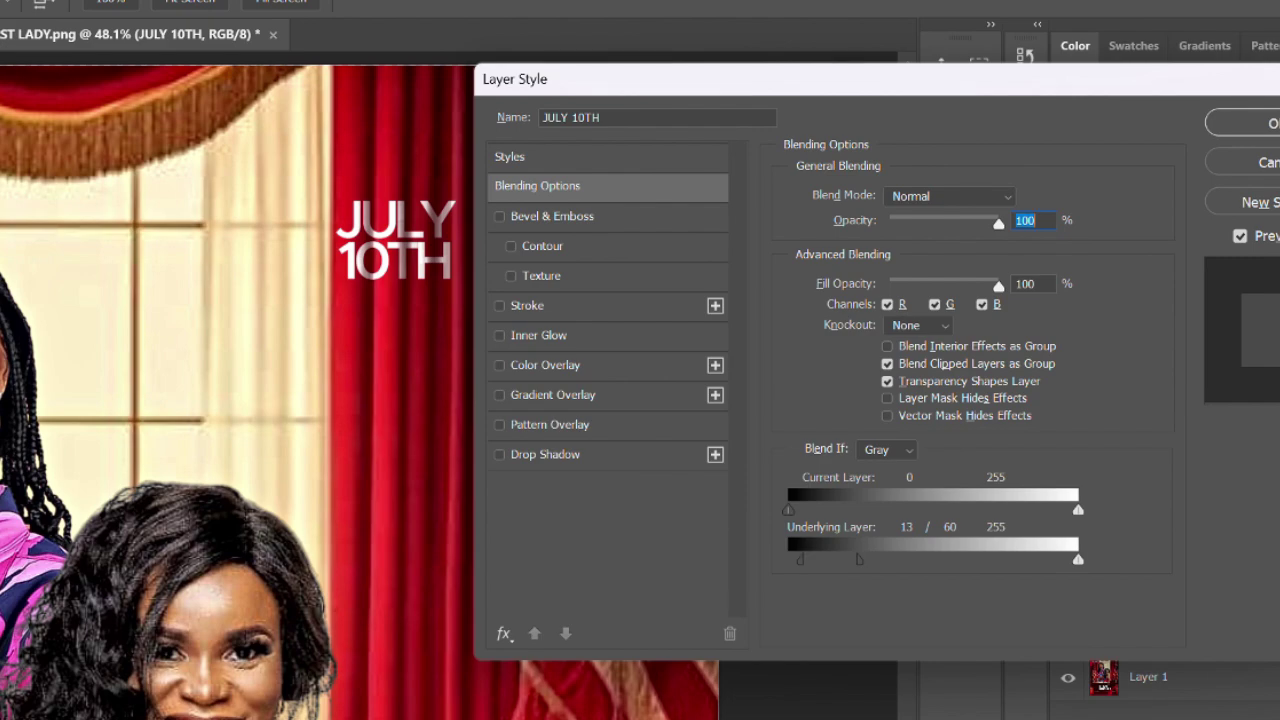
key("Return")
scroll(640, 355, "up", 3)
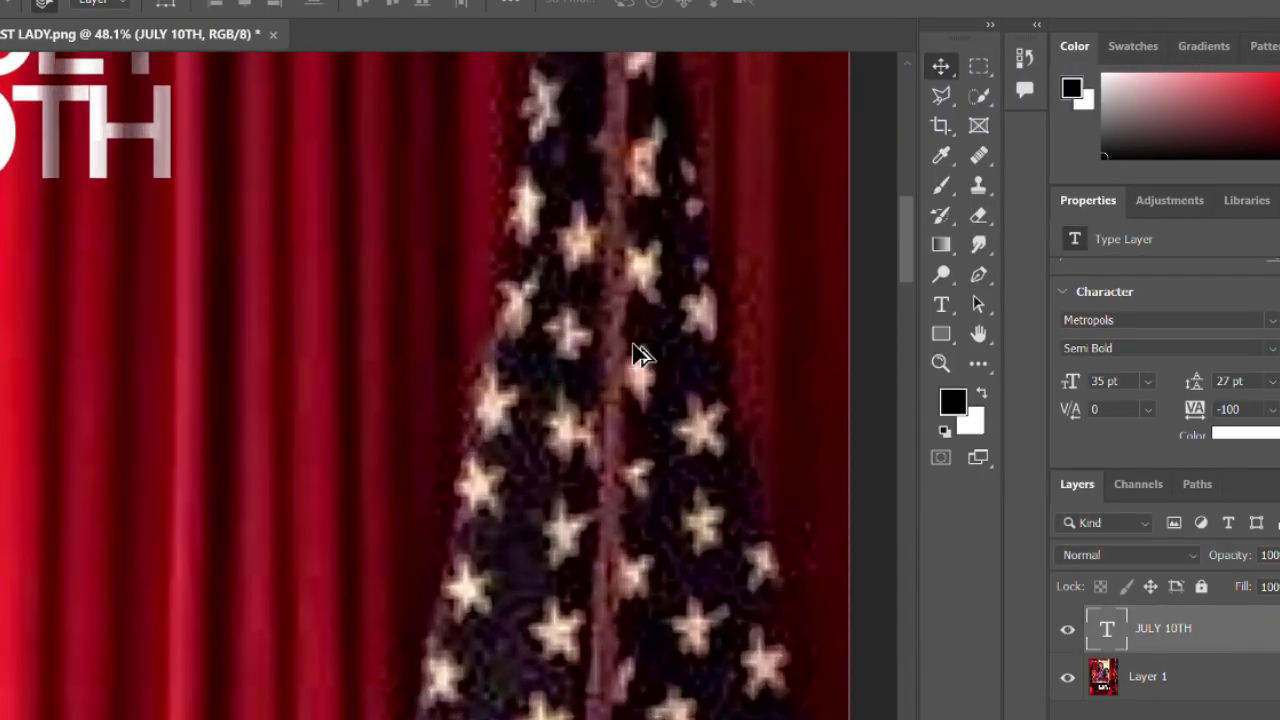
scroll(640, 355, "down", 5)
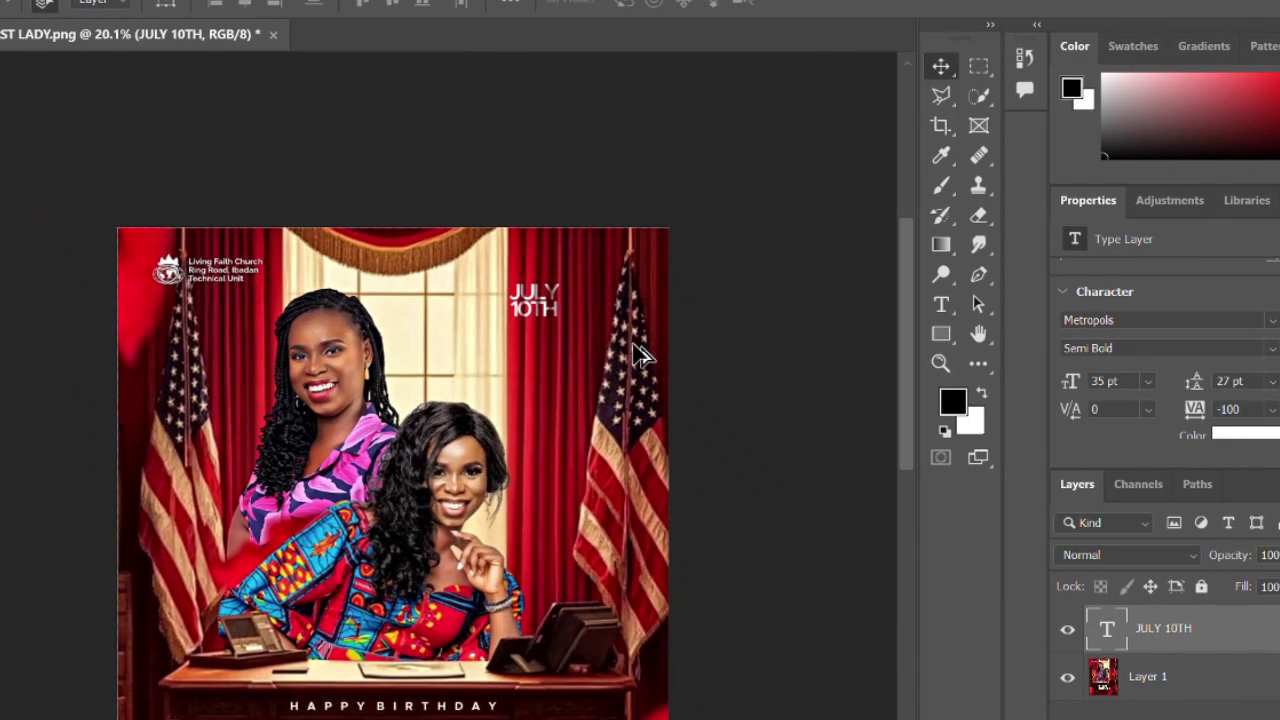
Move the JULY 10TH text lower on the curtain beside the flag, and hide its layer
scroll(640, 355, "down", 1)
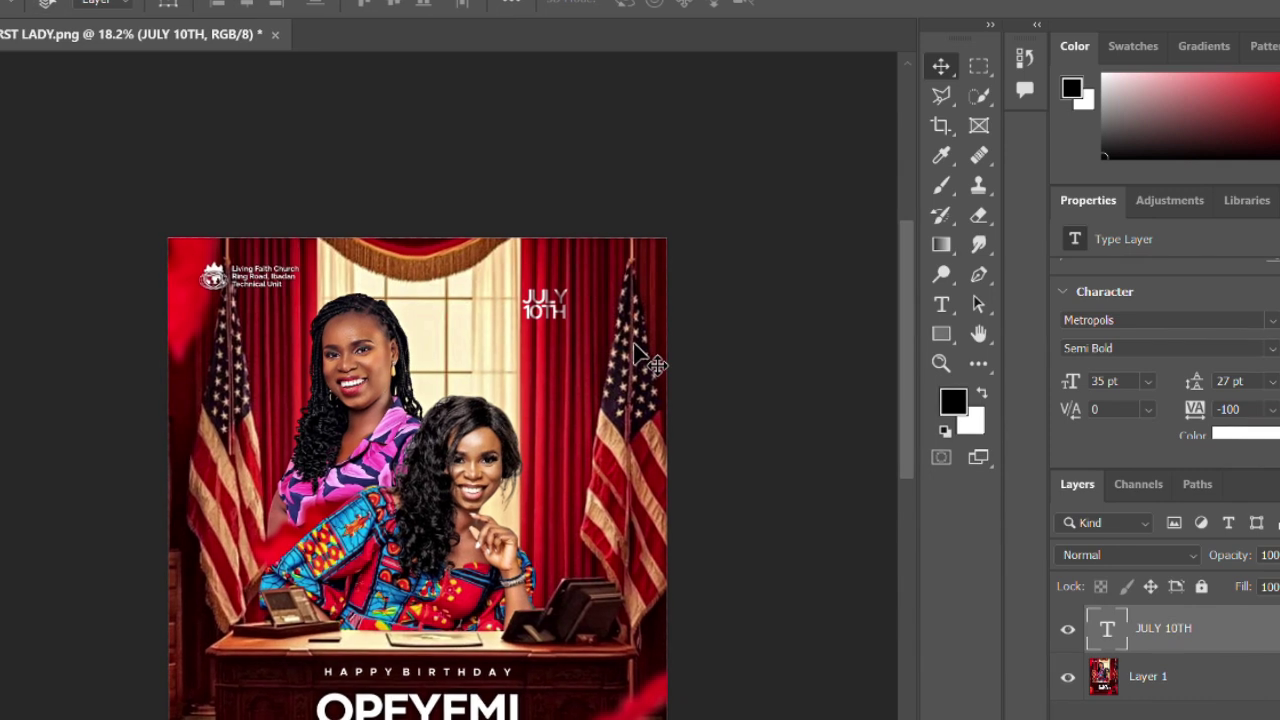
left_click_drag(634, 344, 636, 349)
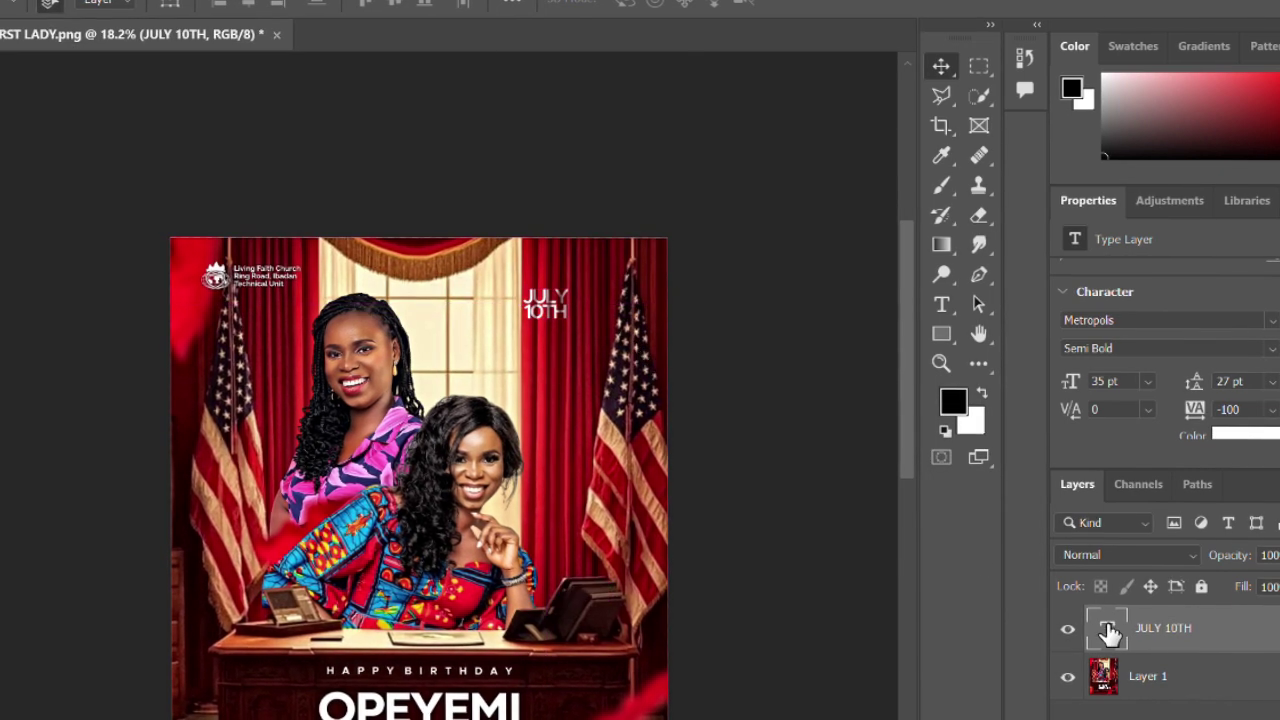
left_click_drag(562, 312, 579, 369)
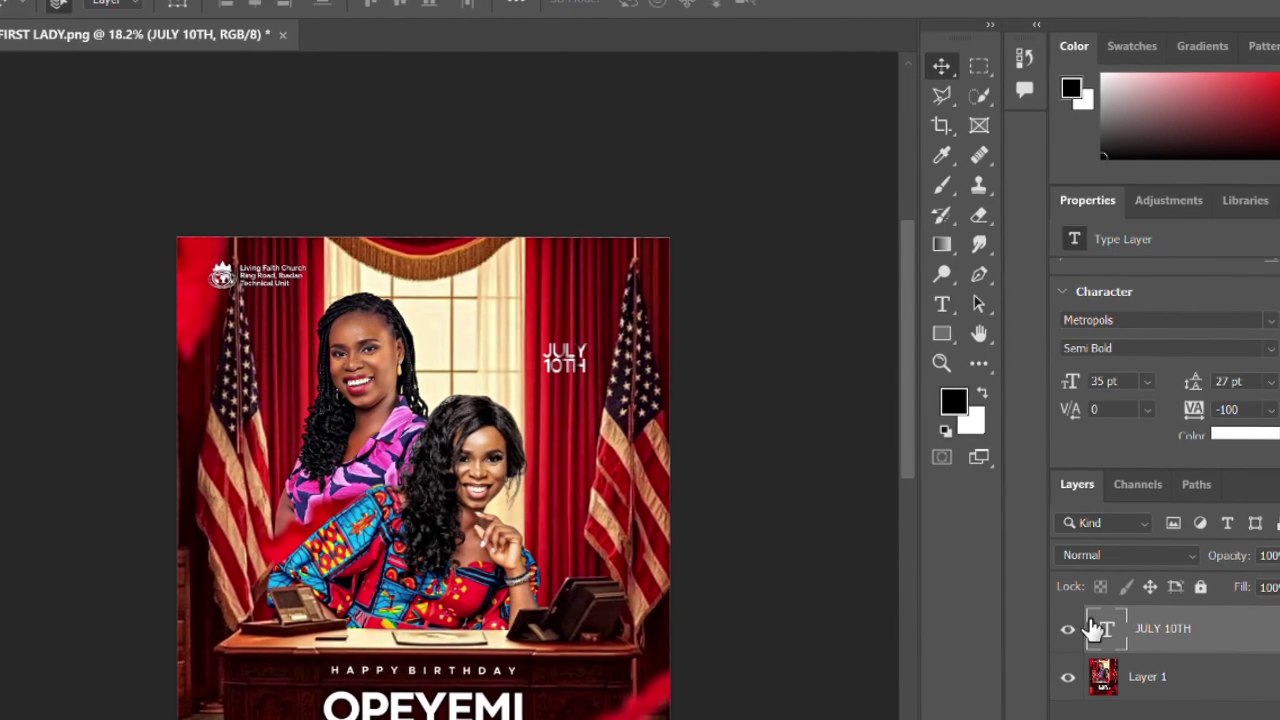
left_click(1067, 628)
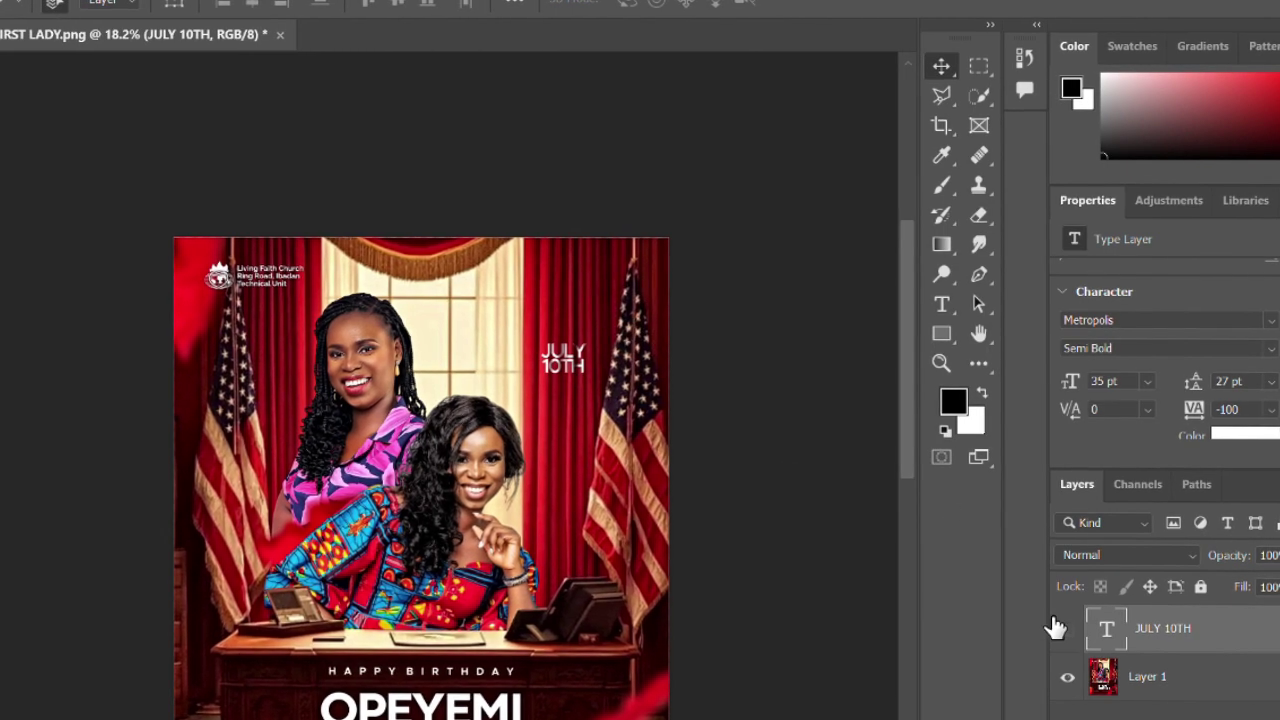
scroll(614, 349, "up", 3)
scroll(614, 349, "down", 3)
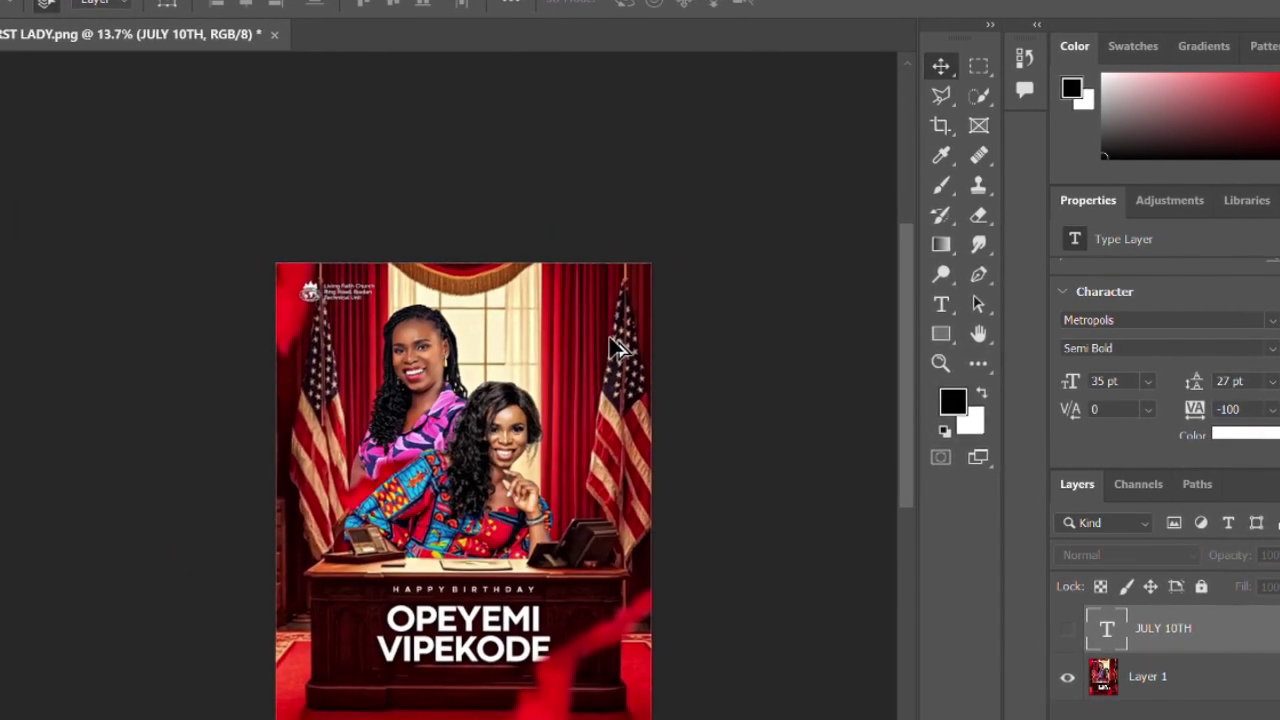
Select Layer 1 and open the Filter Gallery for it
left_click(218, 2)
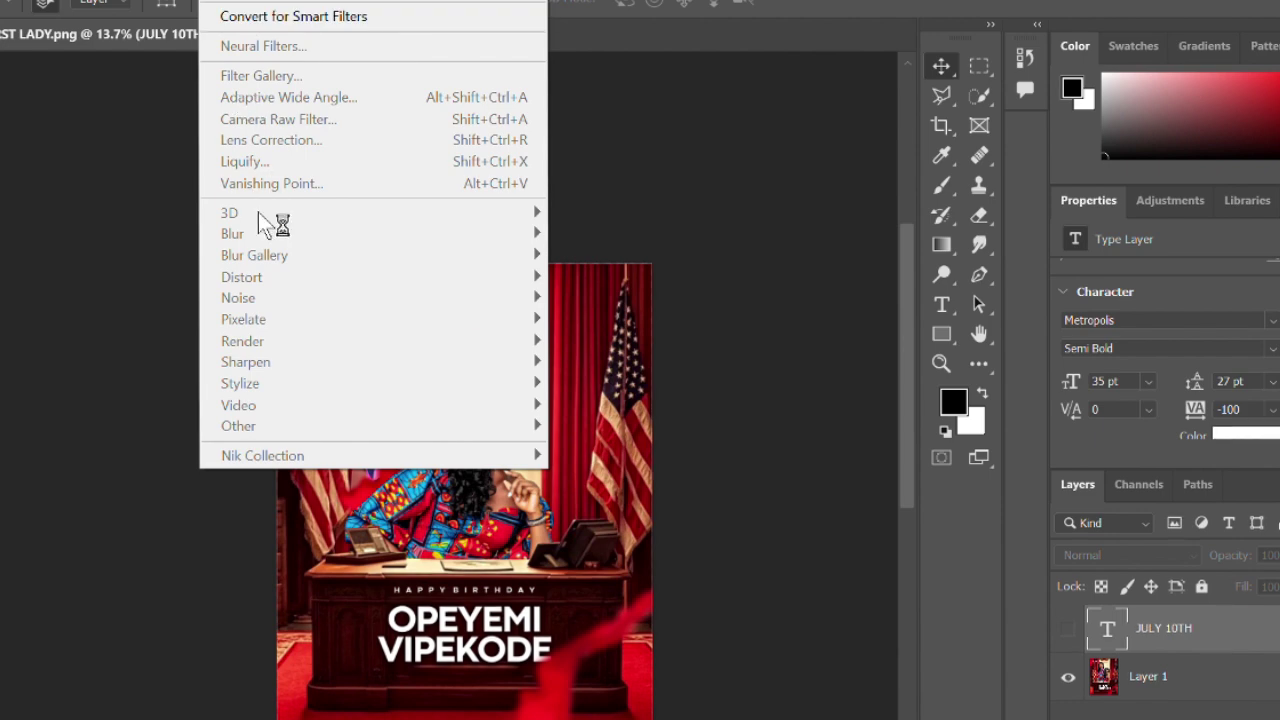
left_click(1200, 677)
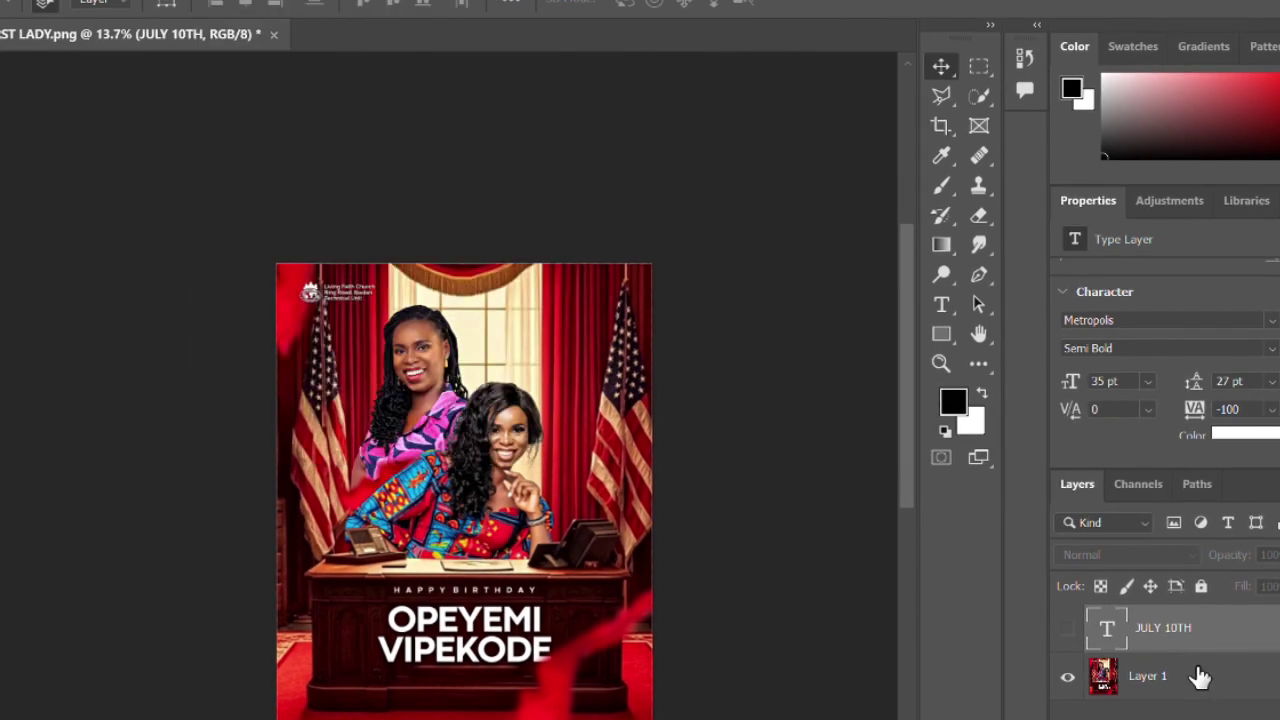
left_click(1188, 666)
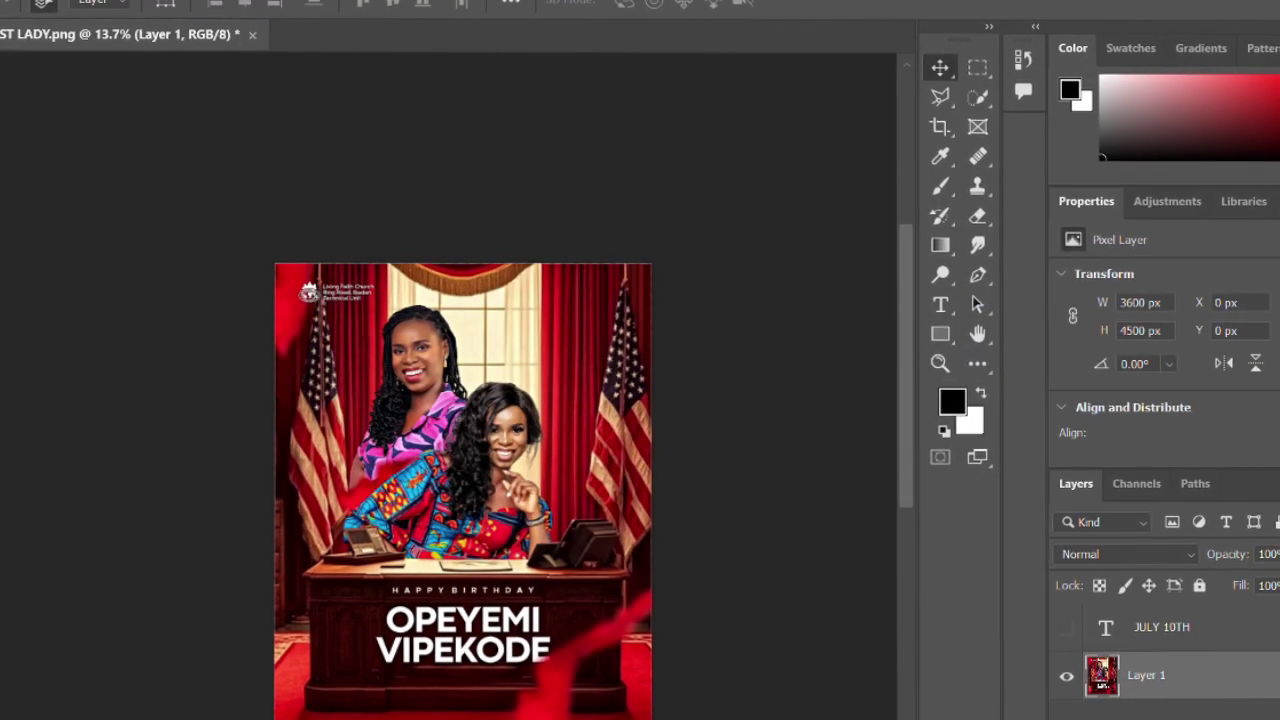
left_click(222, 2)
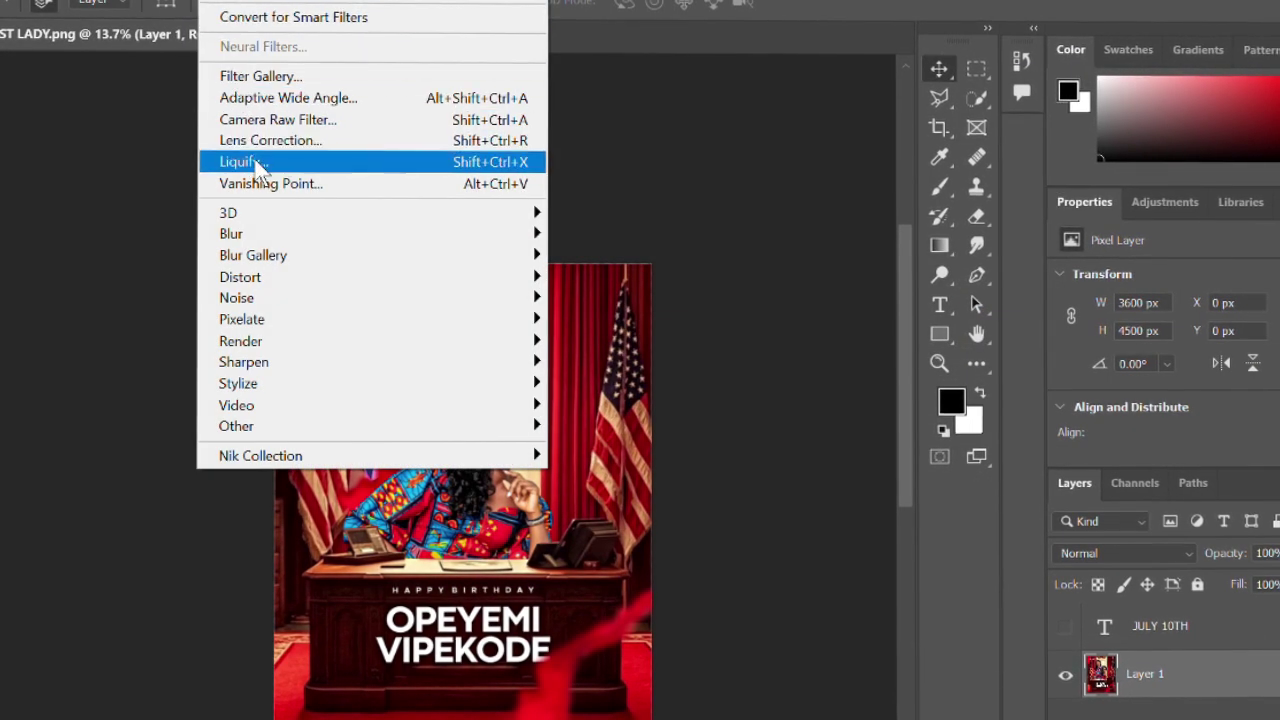
key("Escape")
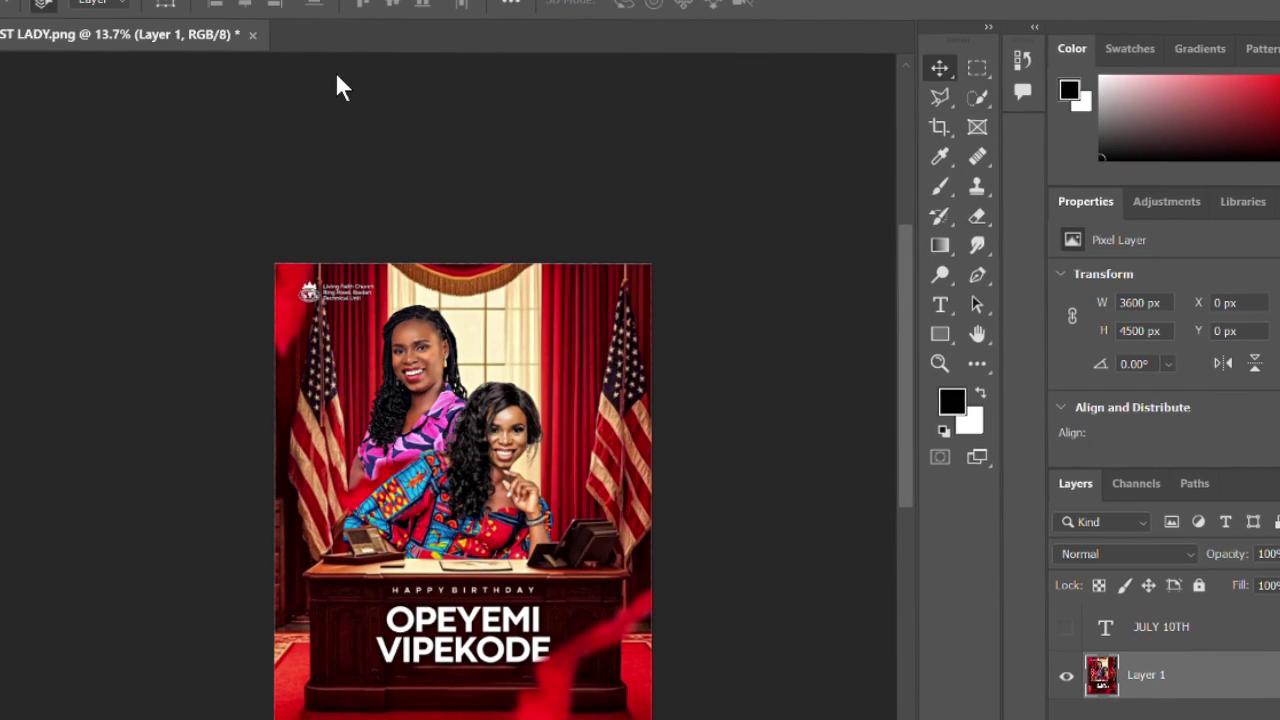
key("ctrl+alt+f")
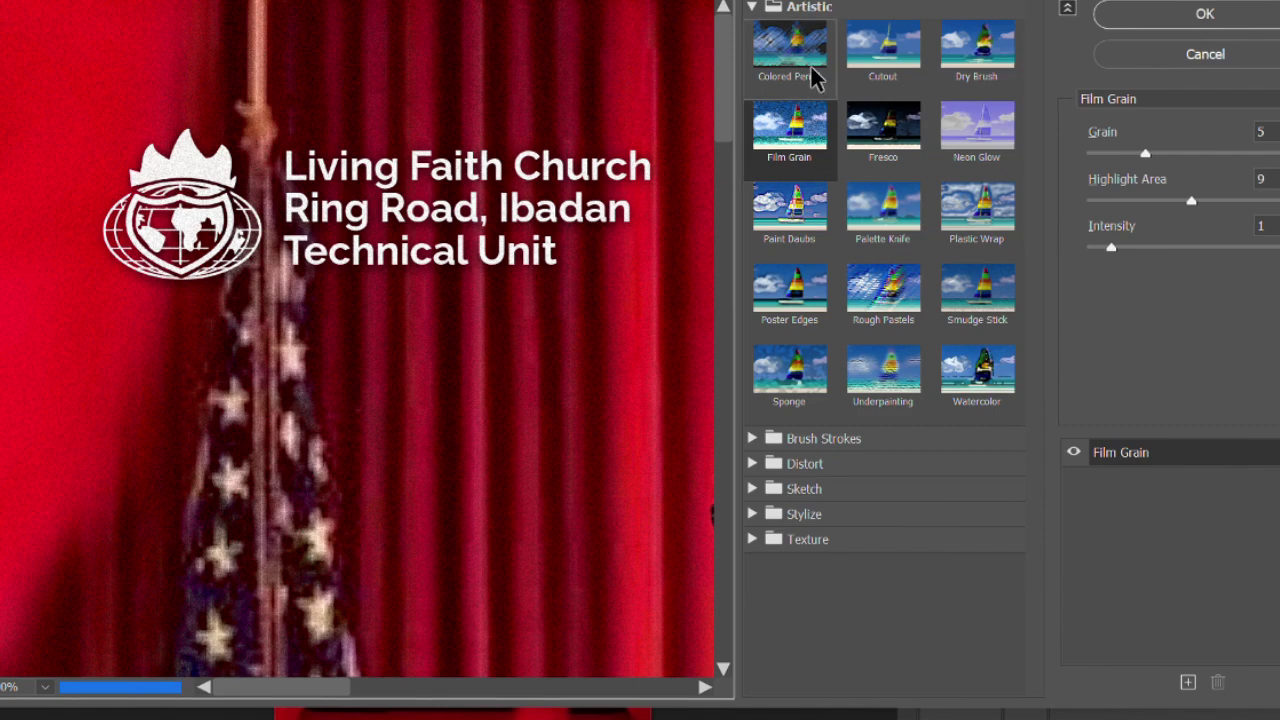
Try the Poster Edges, Underpainting, Smudge Stick, Plastic Wrap and Neon Glow artistic filters on the flyer preview
left_click(806, 290)
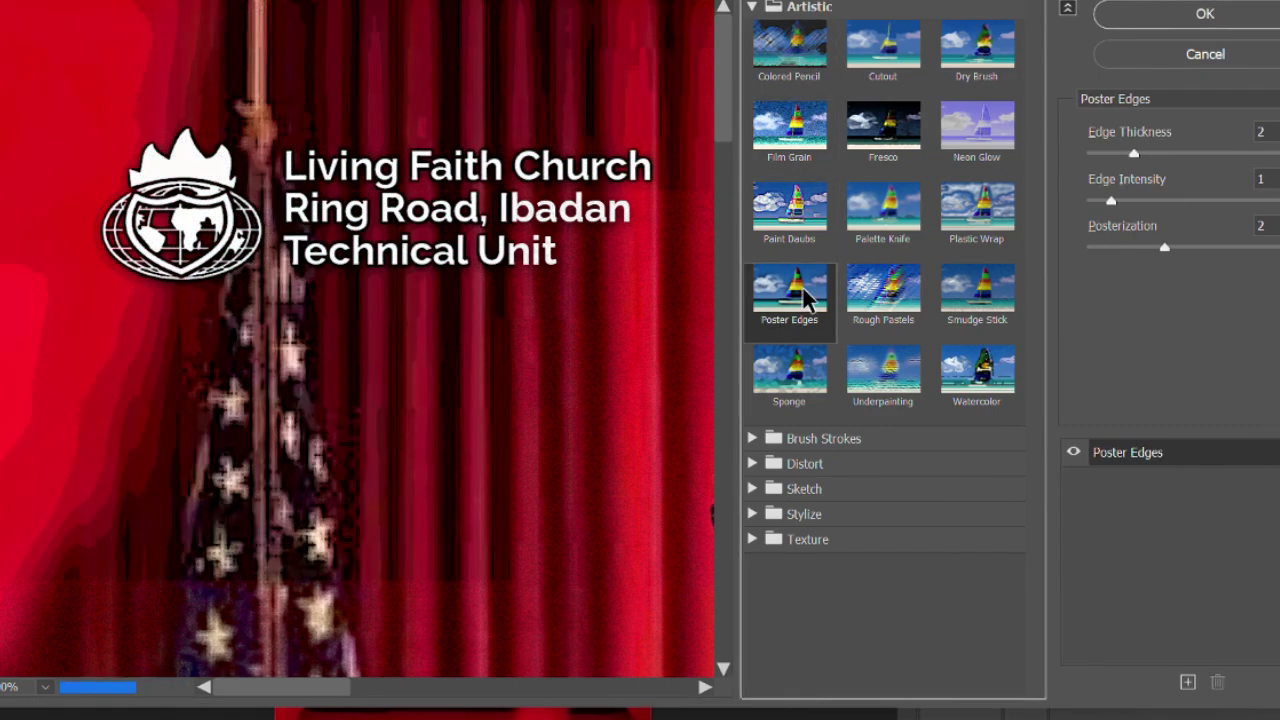
left_click(430, 283, "alt")
left_click(431, 284, "alt")
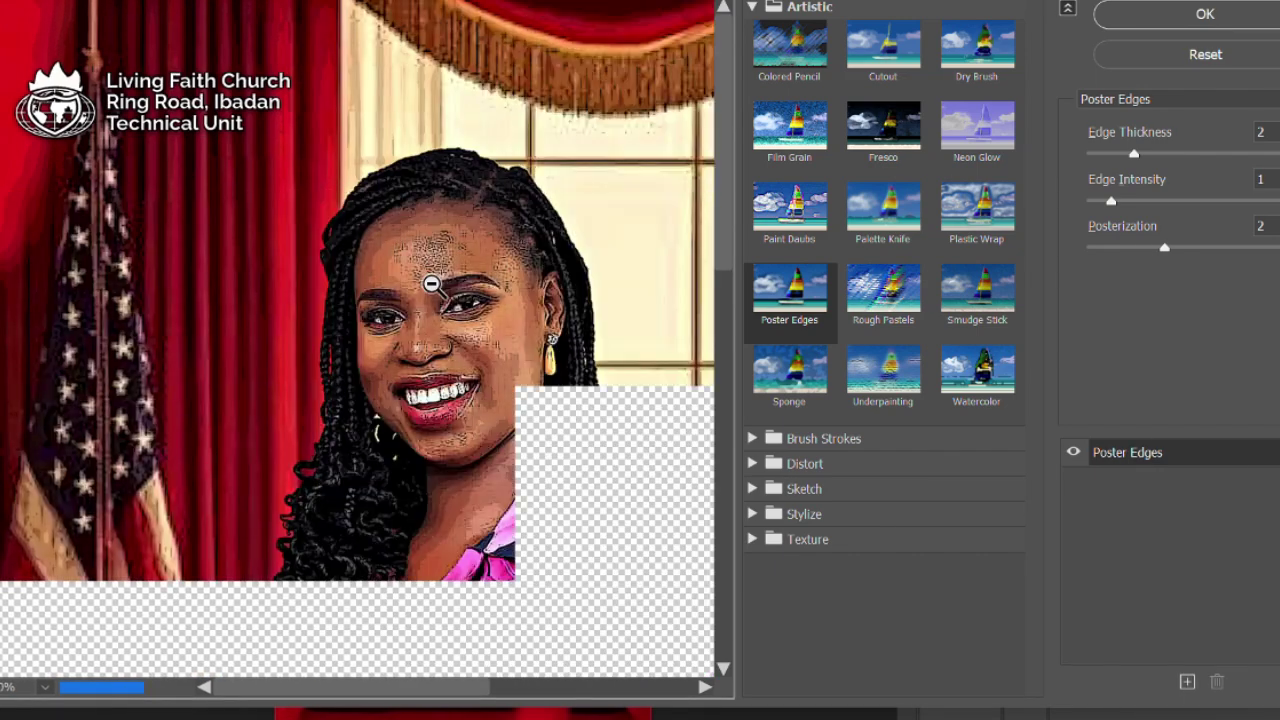
left_click(431, 284, "alt")
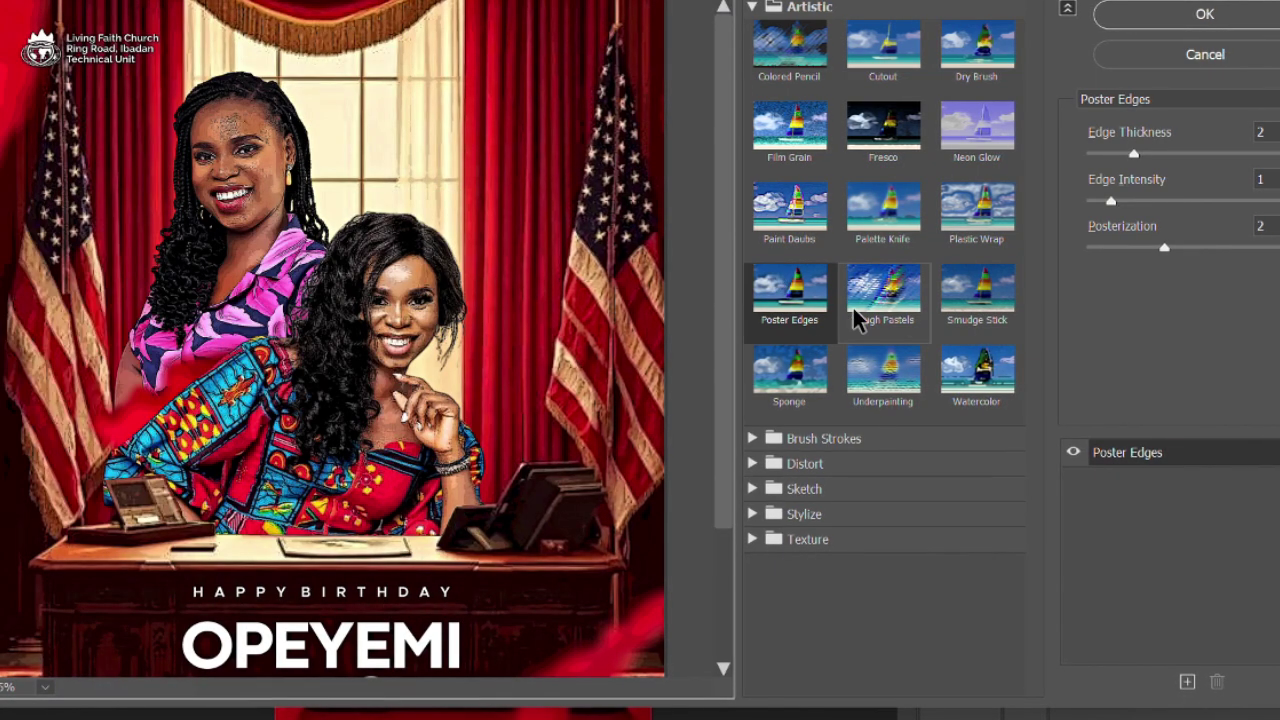
left_click(903, 366)
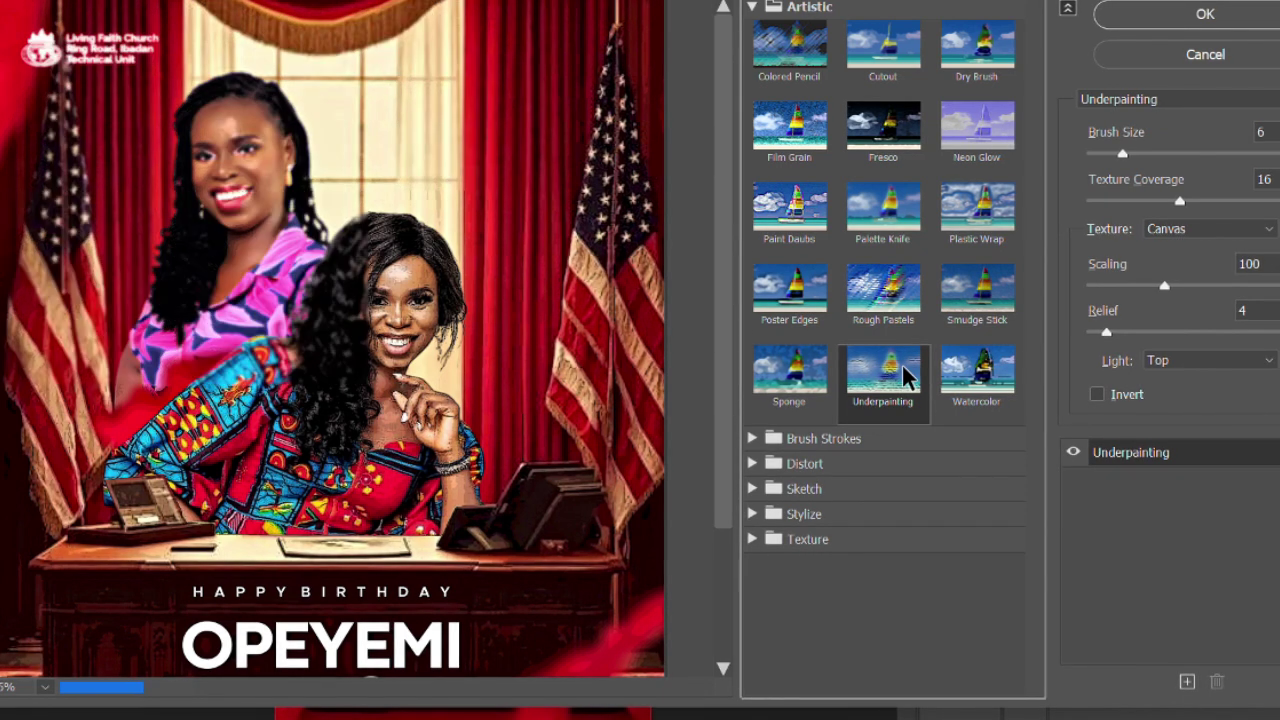
left_click(966, 288)
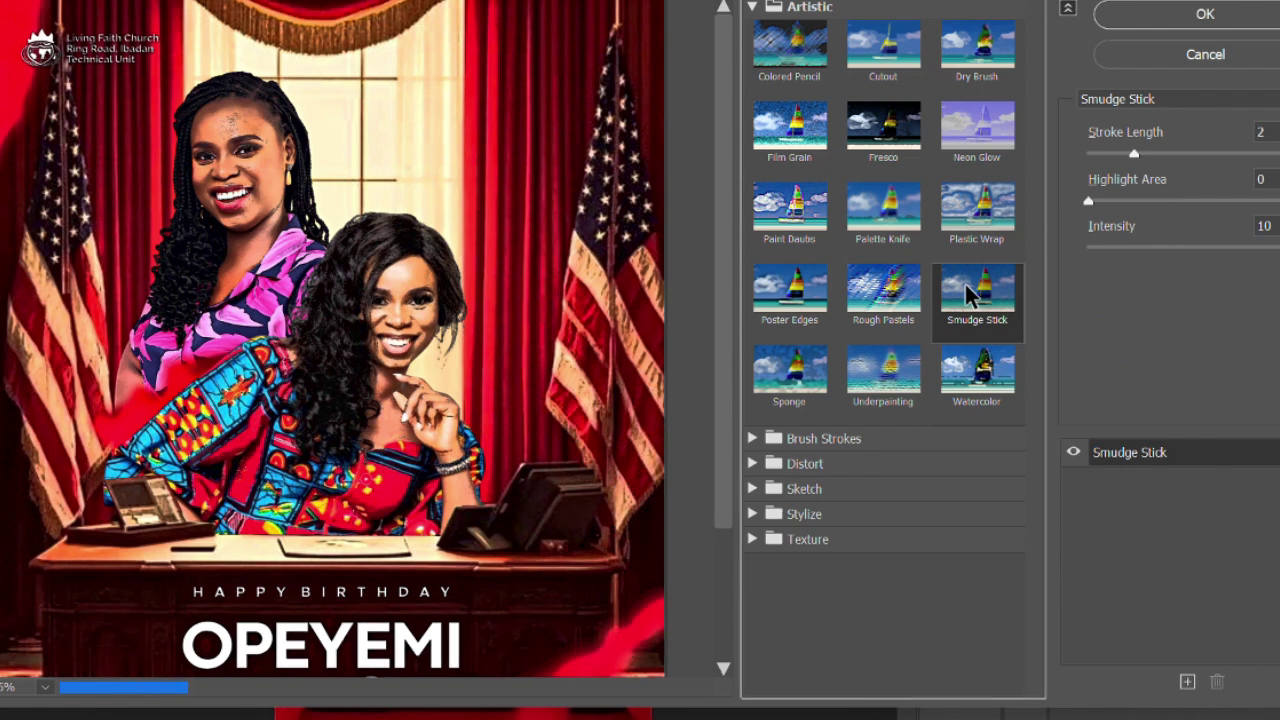
left_click(985, 222)
left_click(978, 128)
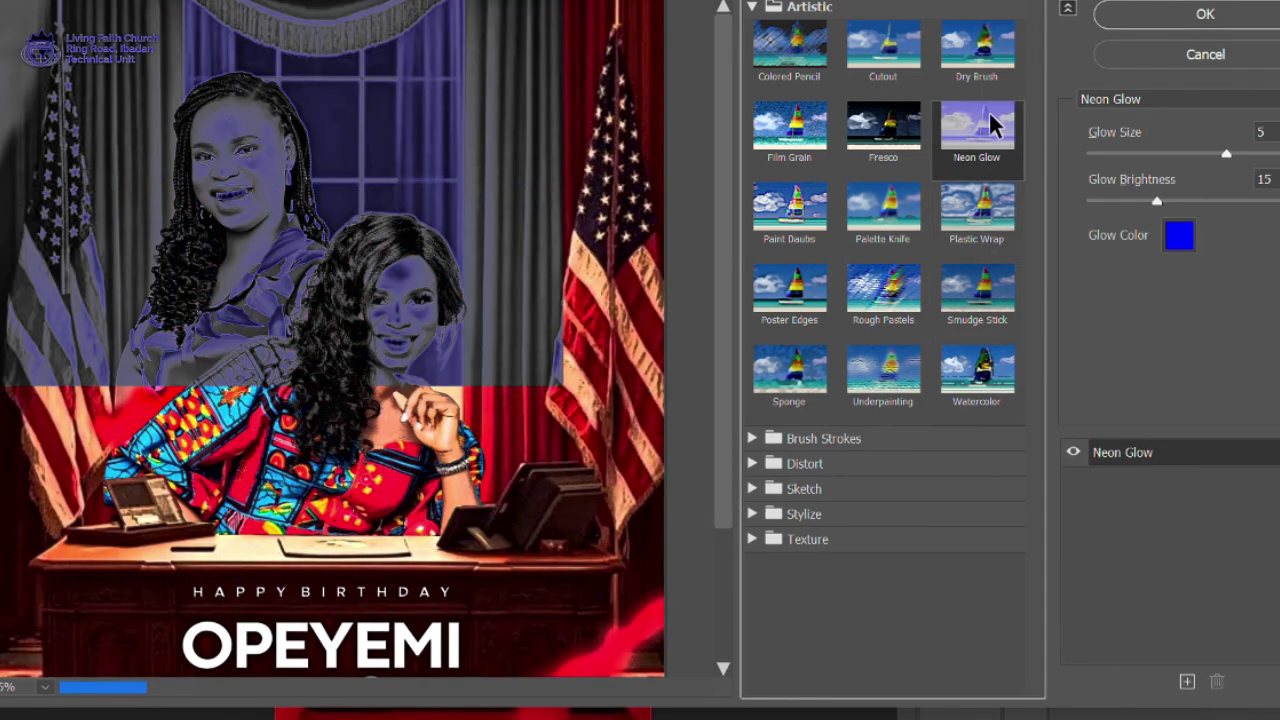
Choose the Film Grain filter and set its Highlight Area to 1 and Intensity to 2
left_click(829, 133)
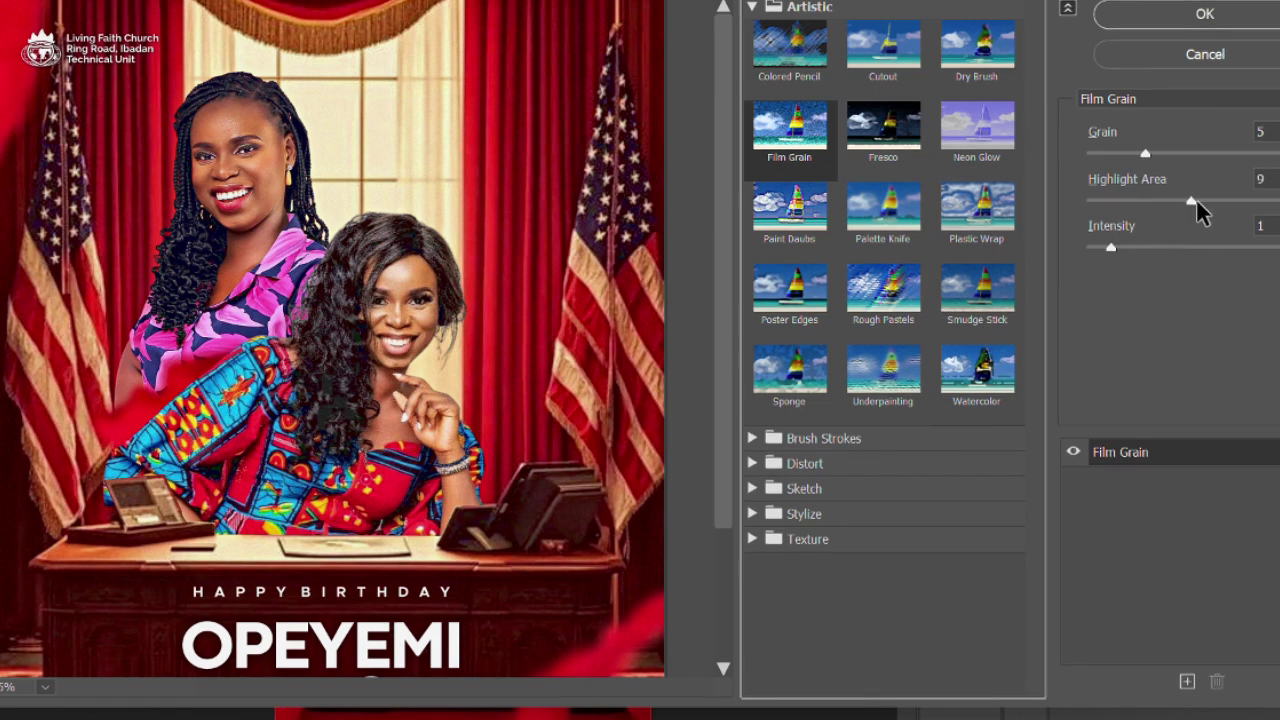
left_click_drag(1196, 198, 1138, 200)
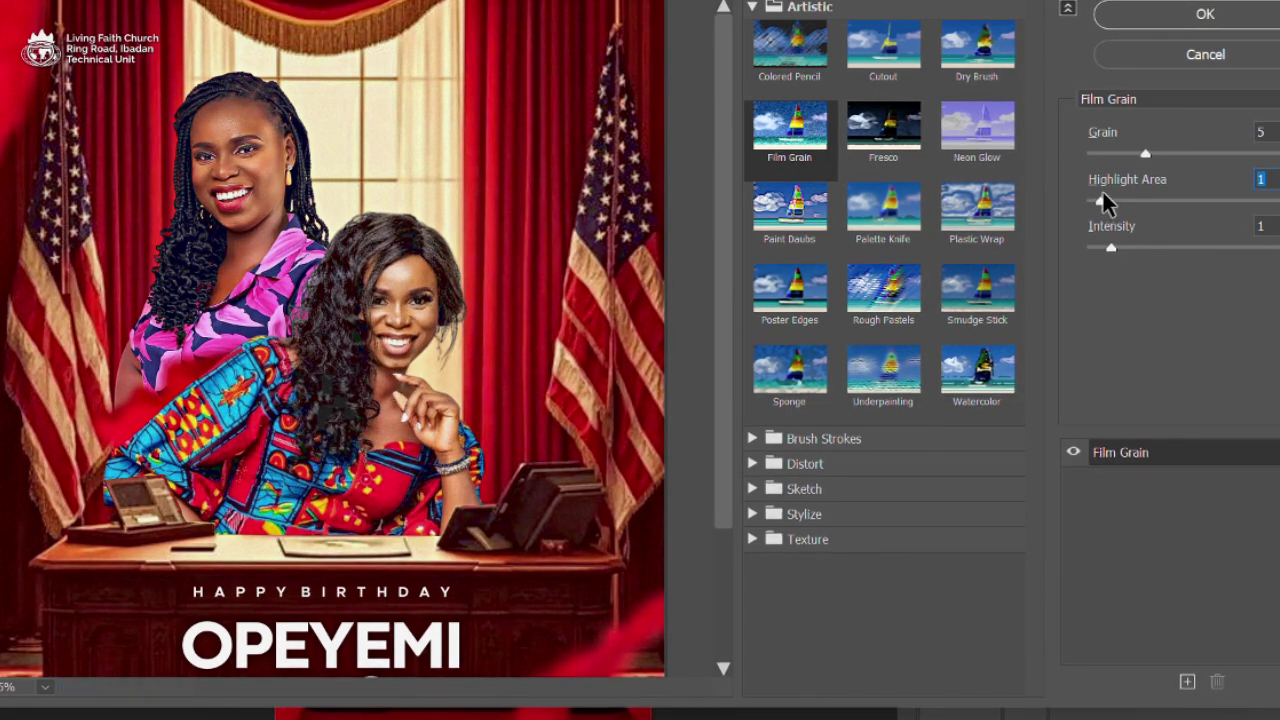
left_click_drag(1102, 194, 1073, 195)
left_click_drag(1091, 204, 1095, 200)
left_click_drag(1097, 203, 1107, 207)
left_click_drag(1102, 253, 1137, 240)
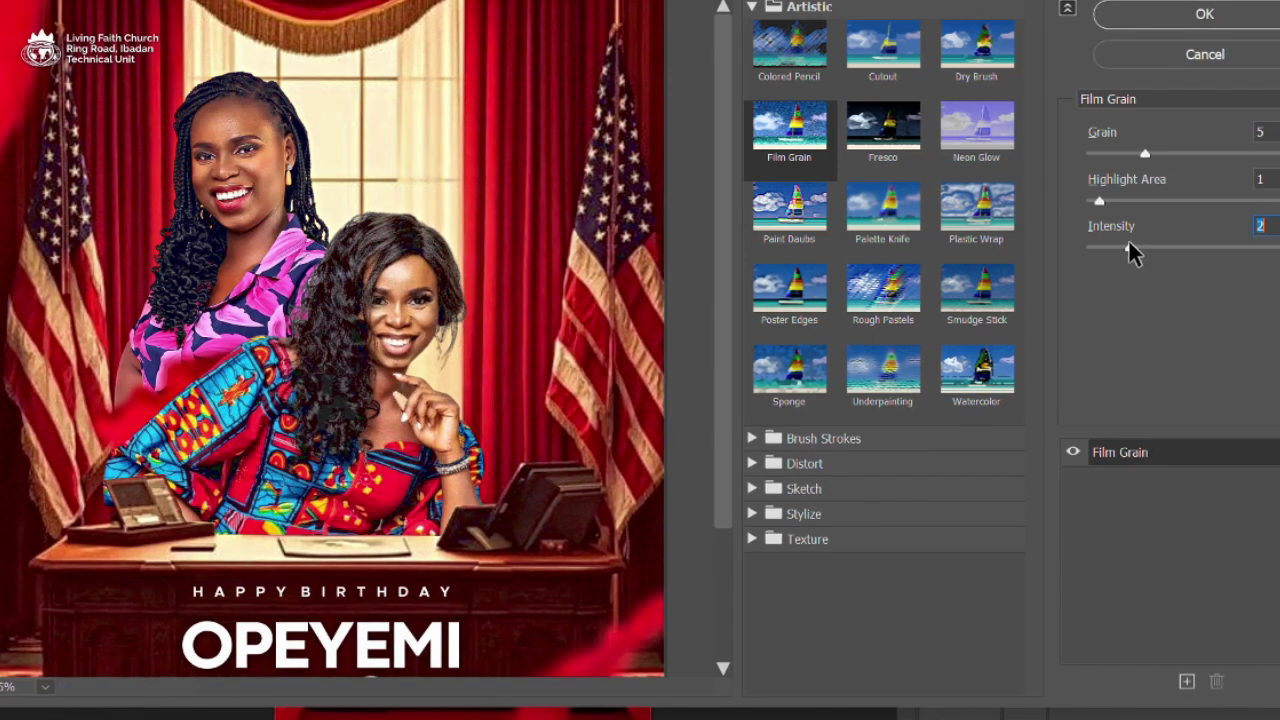
Try the Angled Strokes brush filter with Stroke Length 10 and Sharpness 9
left_click(750, 438)
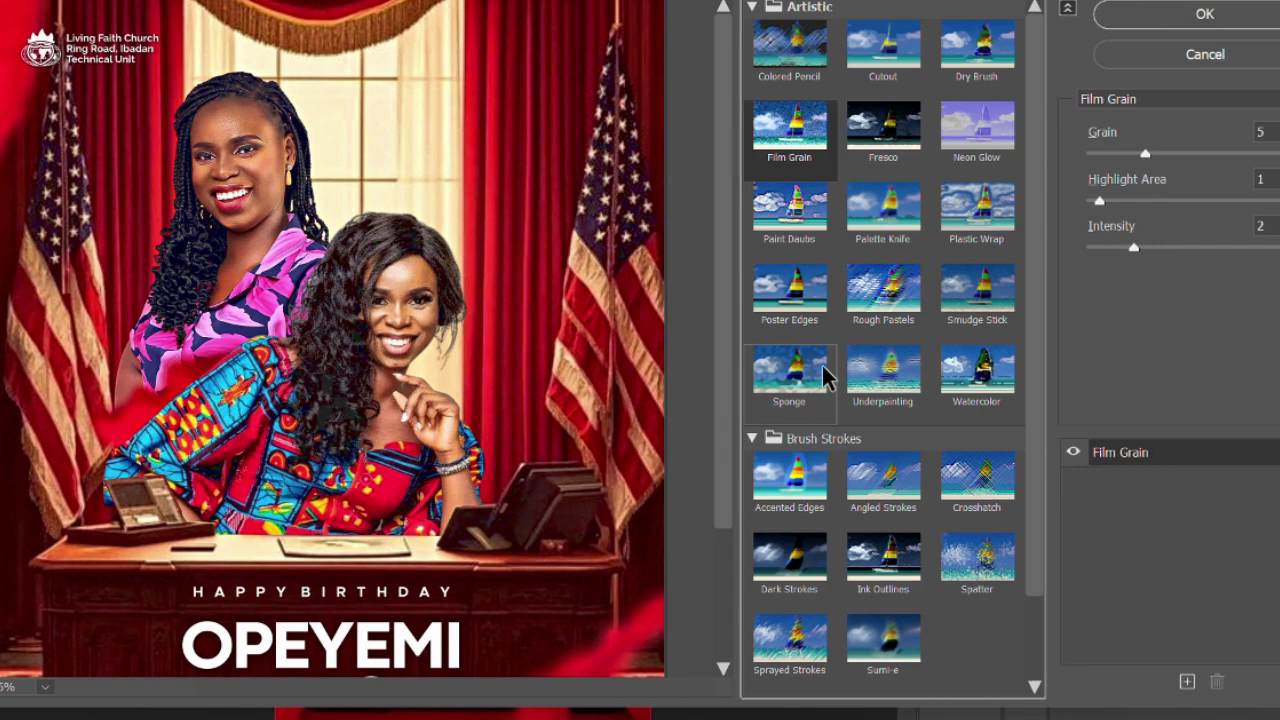
left_click(860, 476)
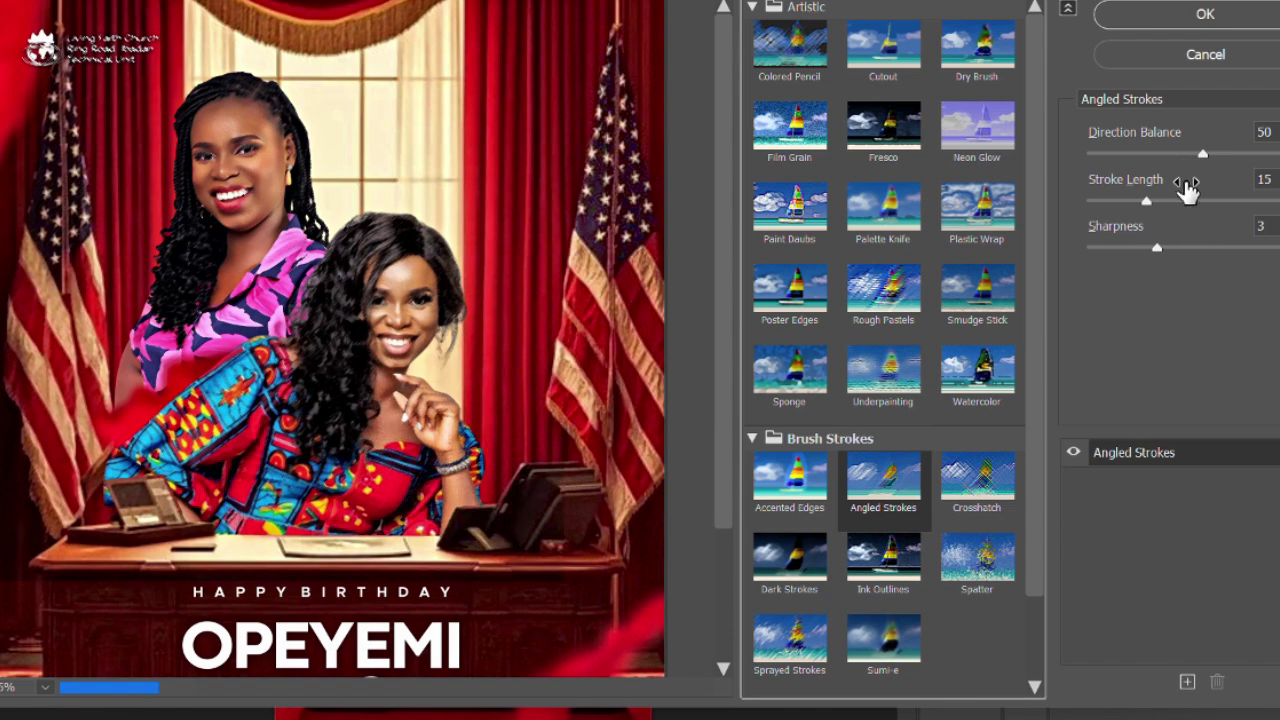
left_click_drag(1146, 203, 1122, 210)
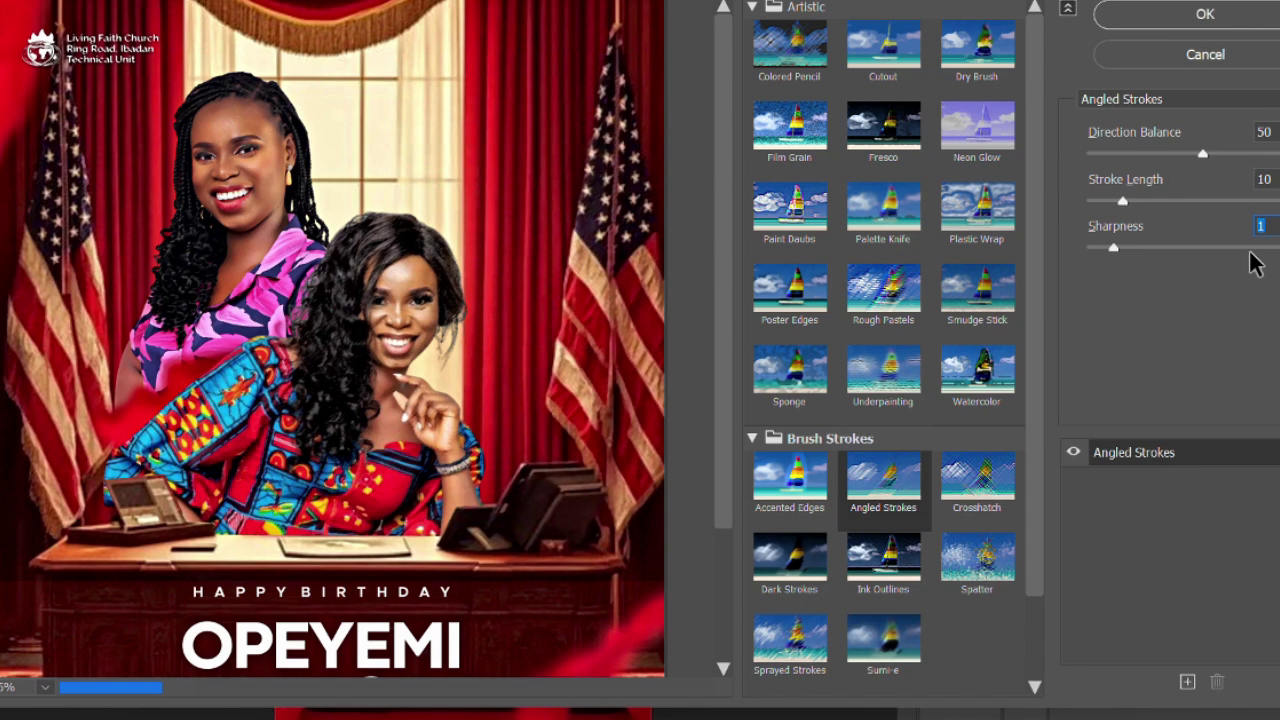
key("Up")
key("Up")
key("Up")
key("Up")
key("Up")
key("Up")
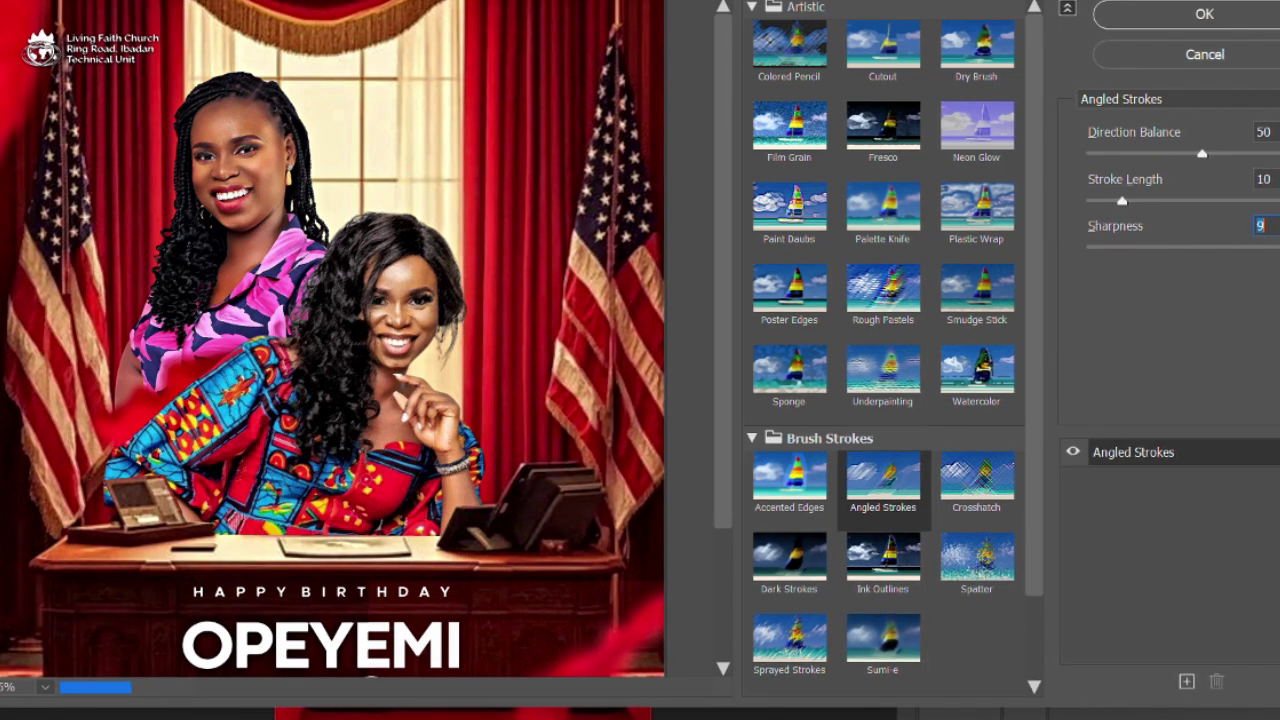
Try Angled Strokes with Stroke Length 14, 8 and 5 and Direction Balance 91, checking the standing woman's face up close
left_click_drag(1124, 201, 1143, 199)
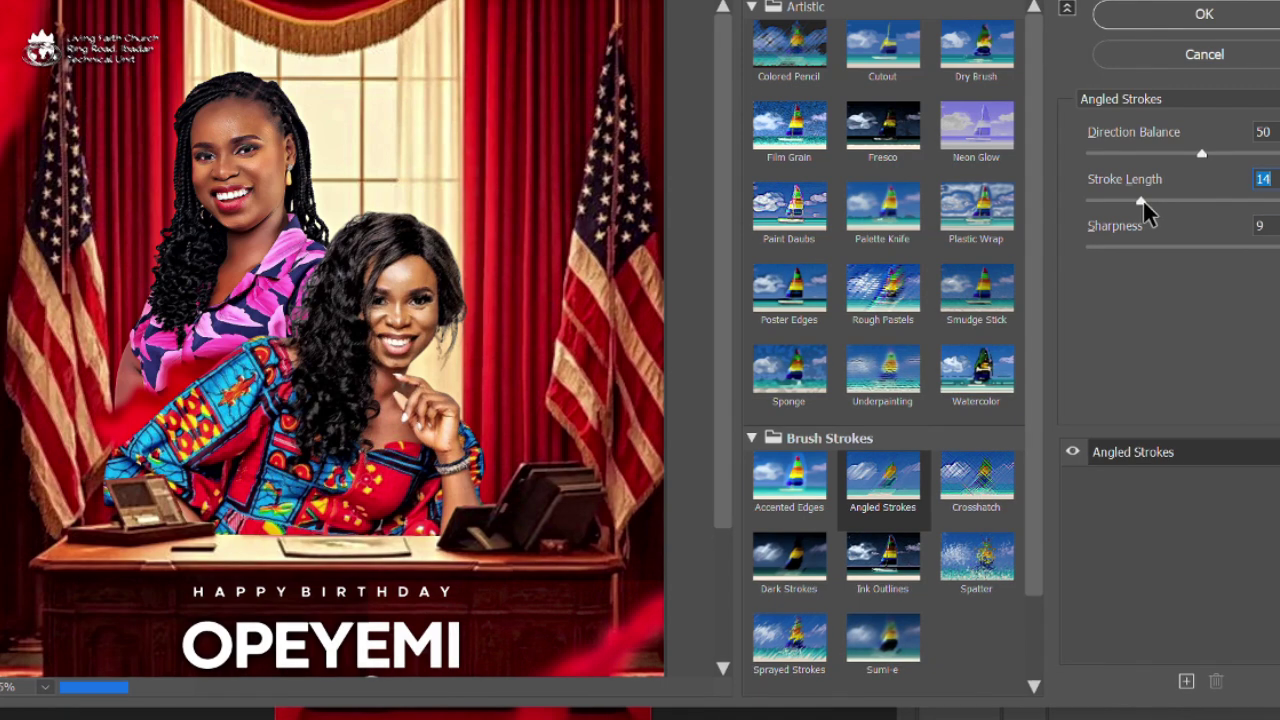
left_click(203, 85)
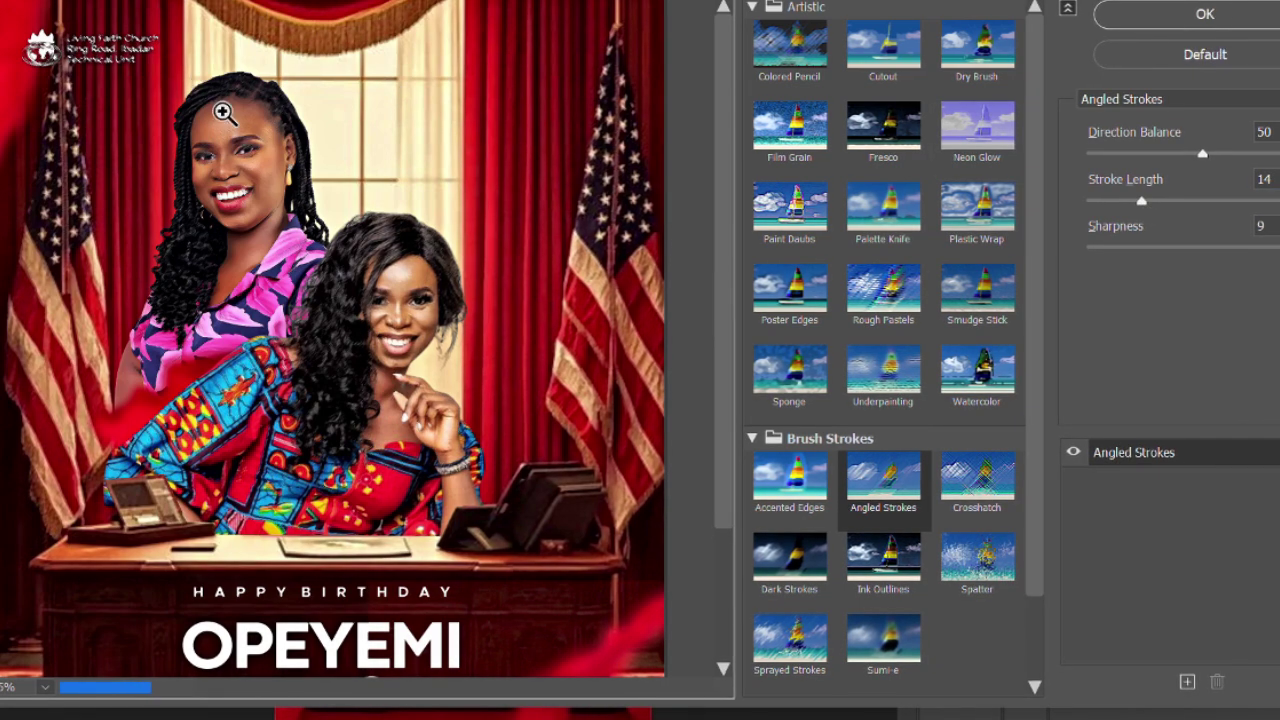
left_click(222, 112, "ctrl")
left_click(222, 110, "ctrl")
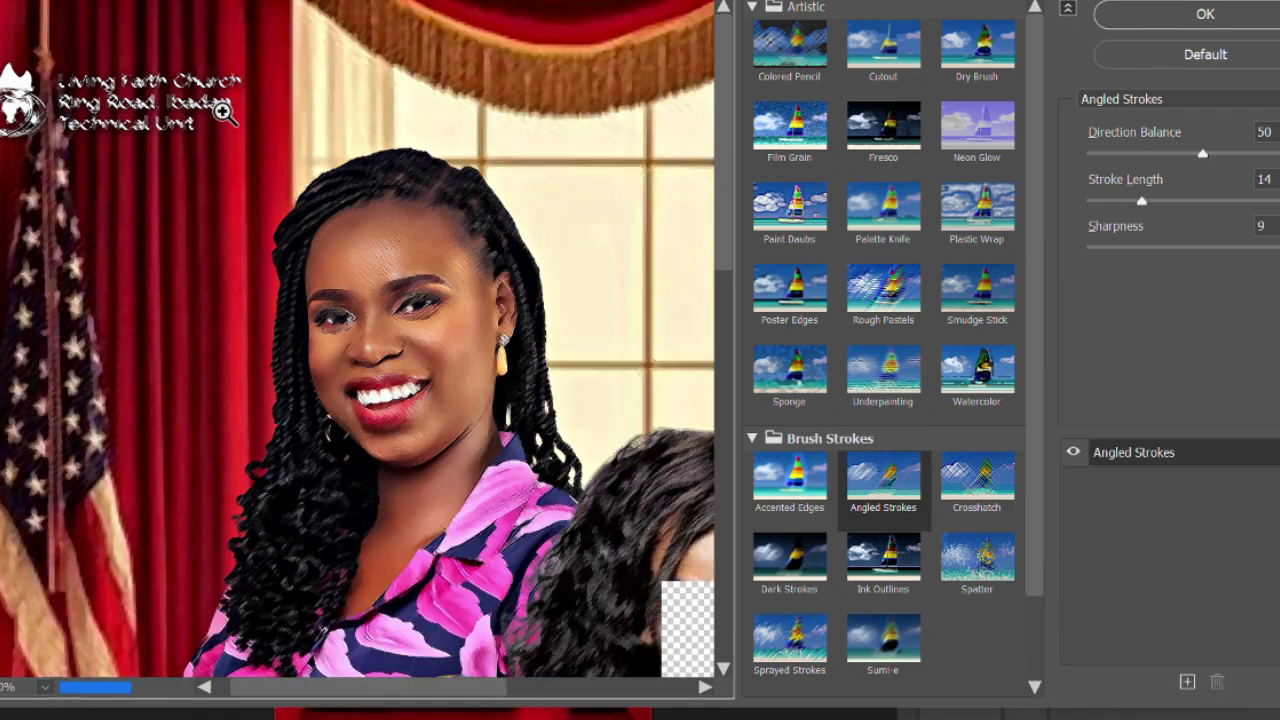
left_click(1111, 199)
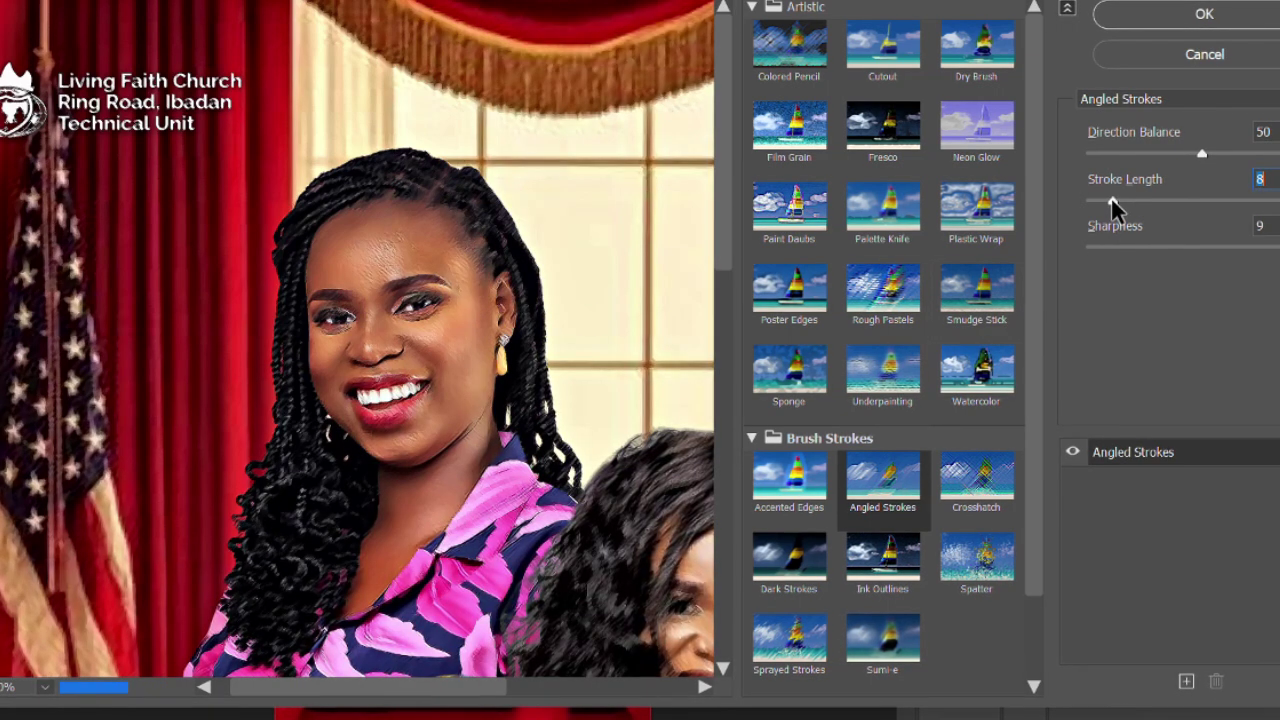
left_click_drag(1111, 199, 1101, 201)
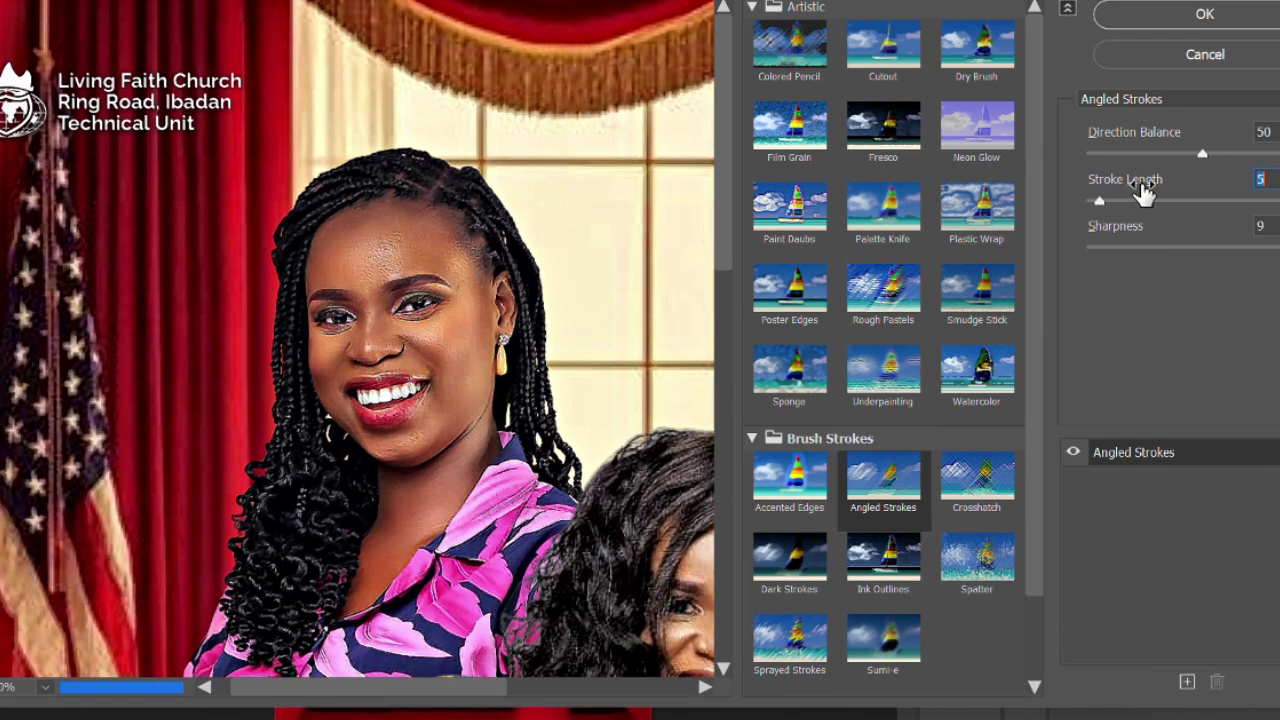
left_click(1164, 153)
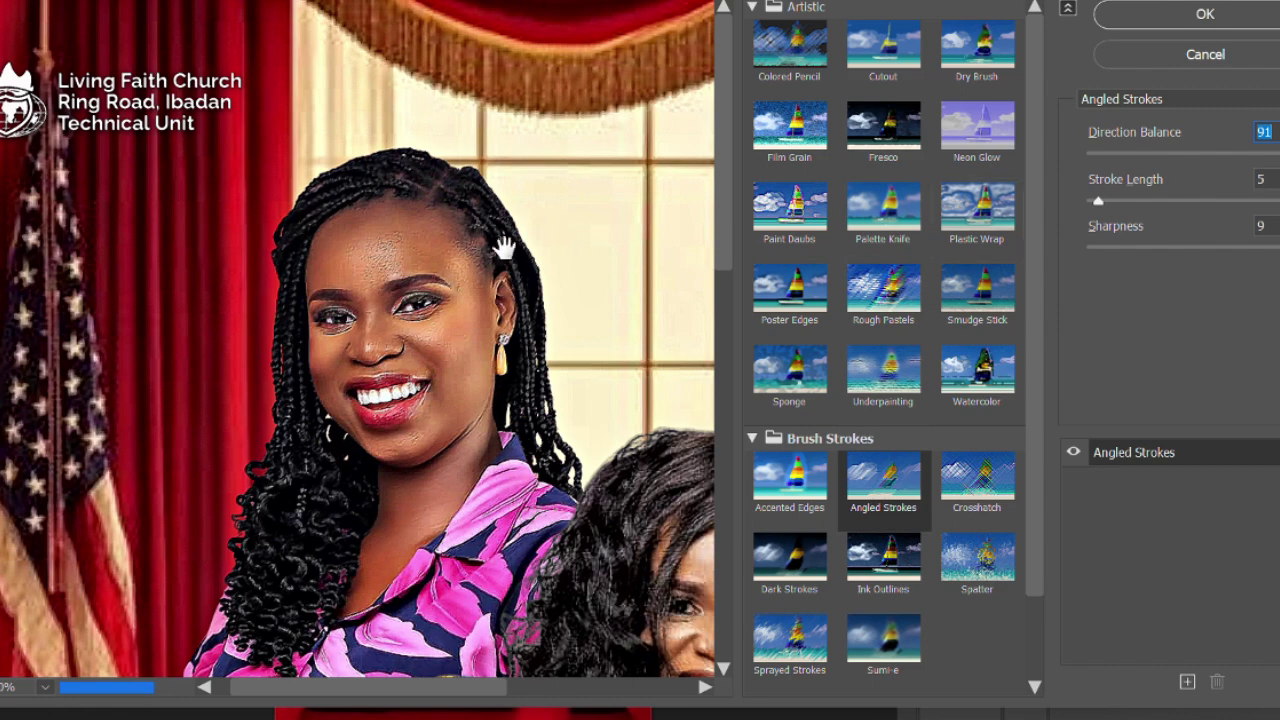
left_click(403, 267, "alt")
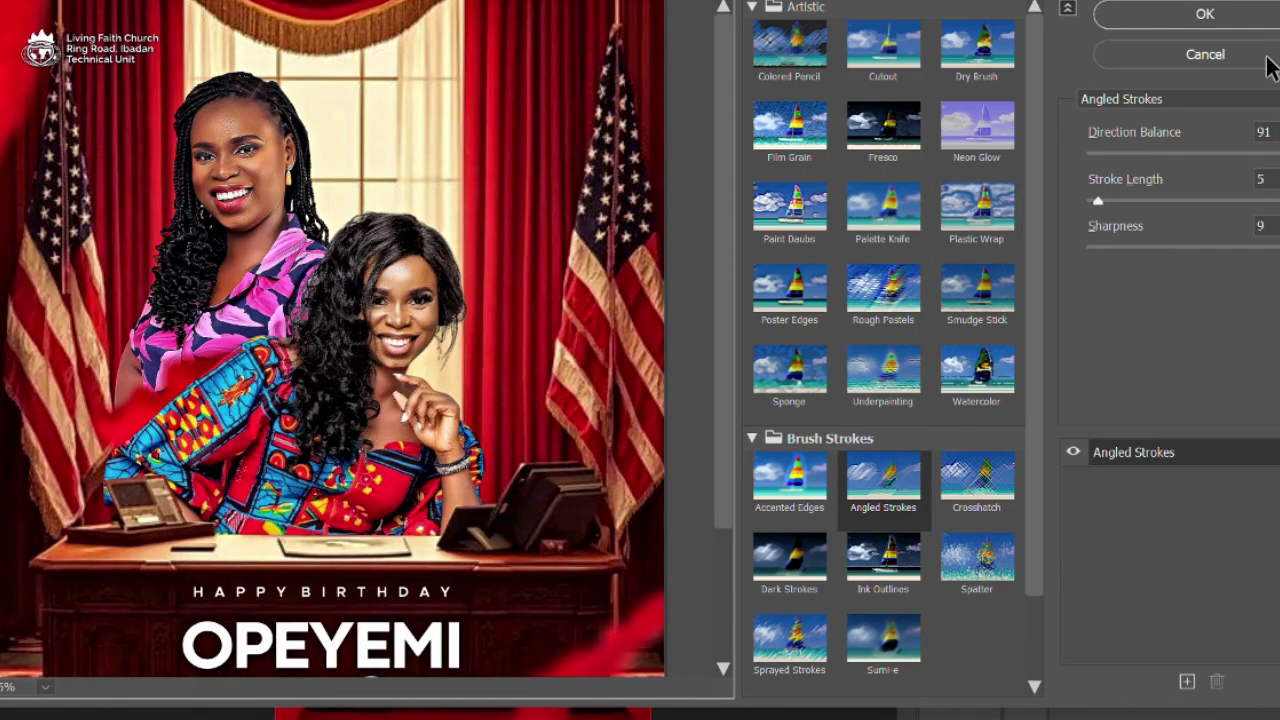
Switch back to Film Grain, check the whole flyer in the preview, and apply the filter
left_click(785, 145)
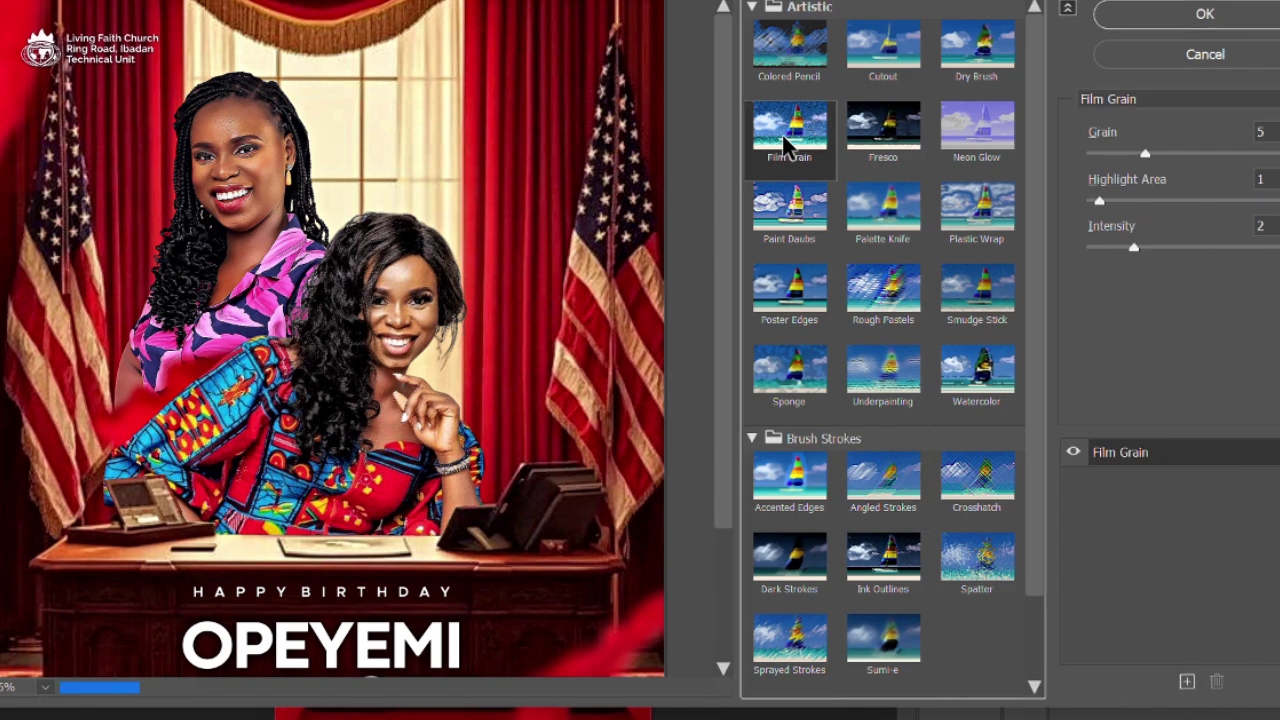
left_click(312, 321, "alt")
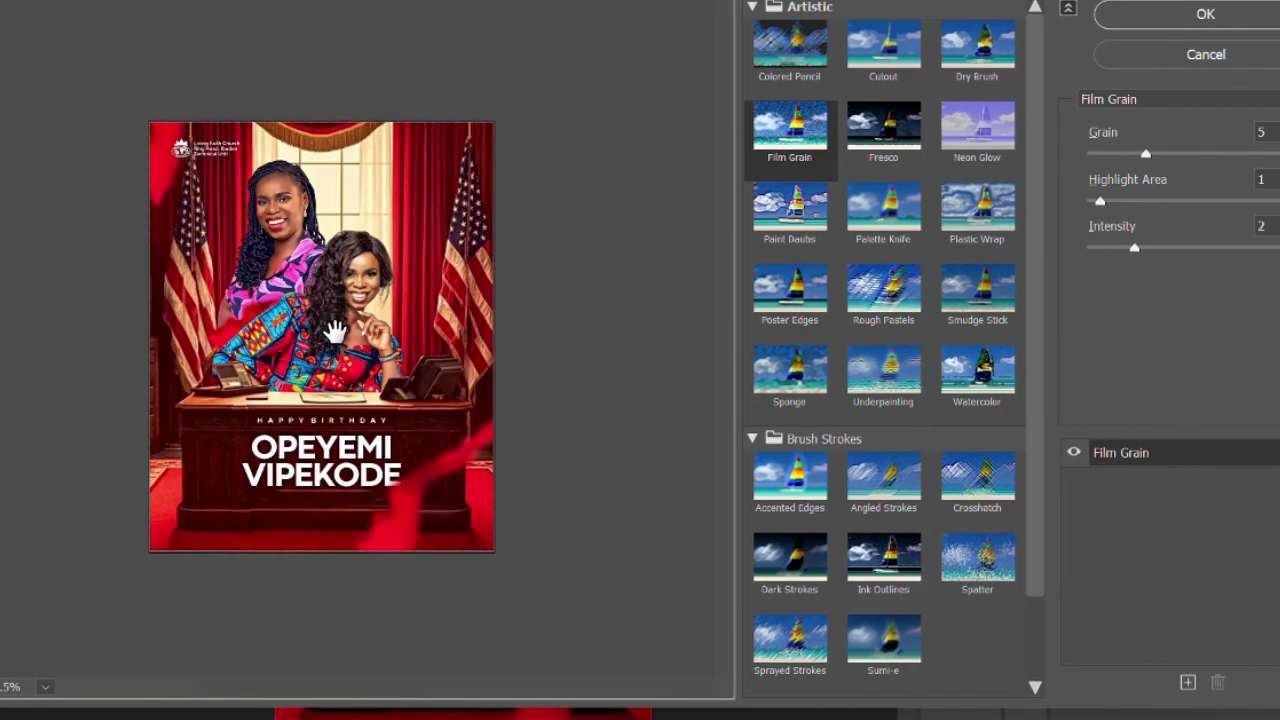
left_click(1195, 28)
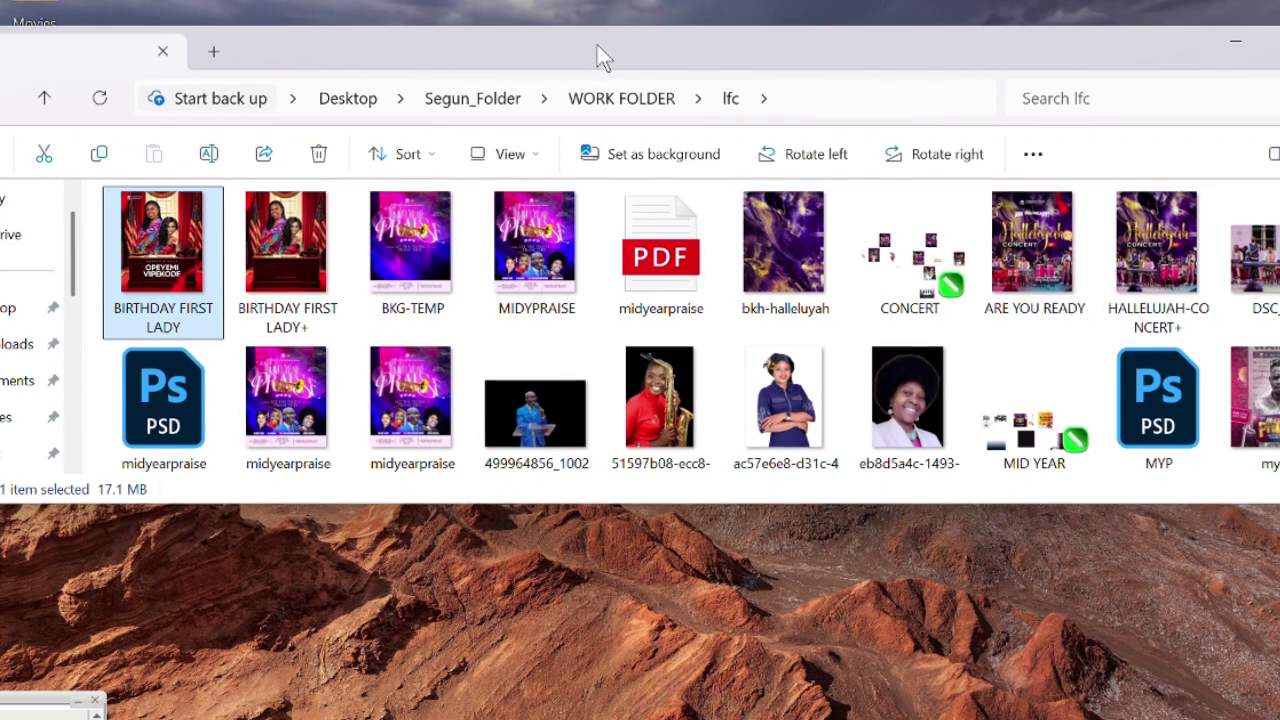
Open the GRAPHICS CLASS folder and look through its files
scroll(82, 319, "down", 2)
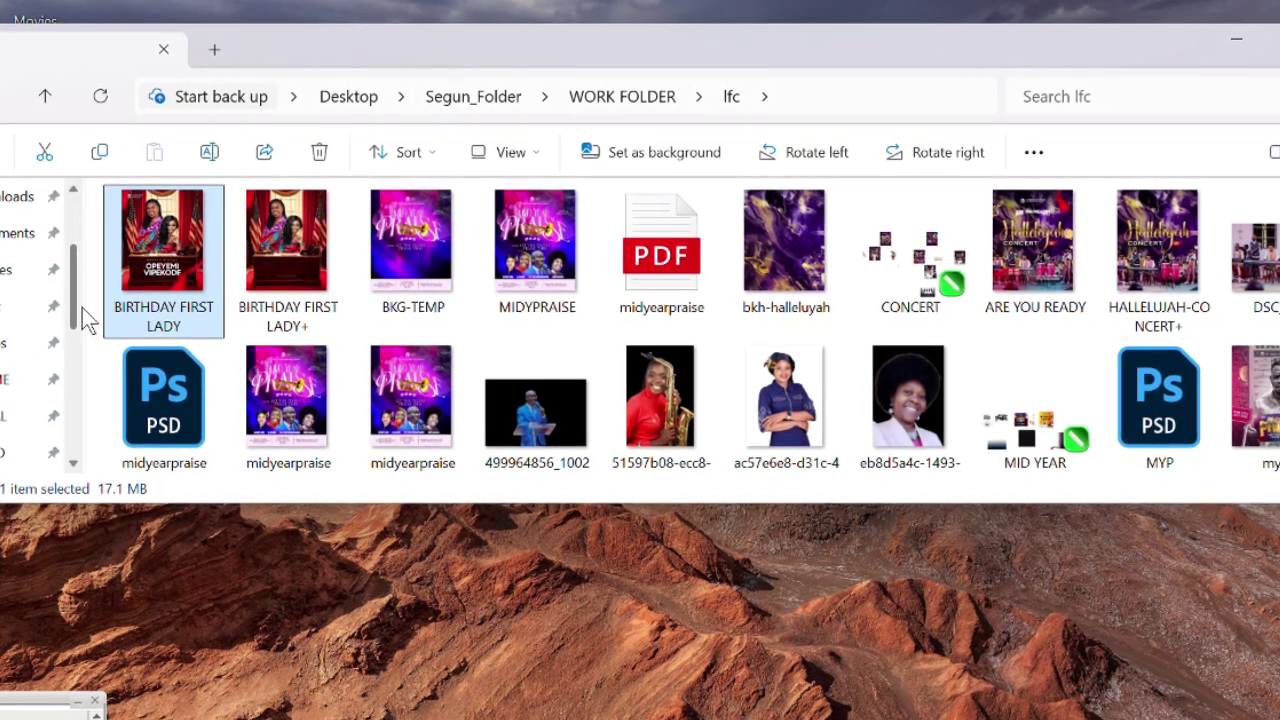
scroll(82, 342, "down", 2)
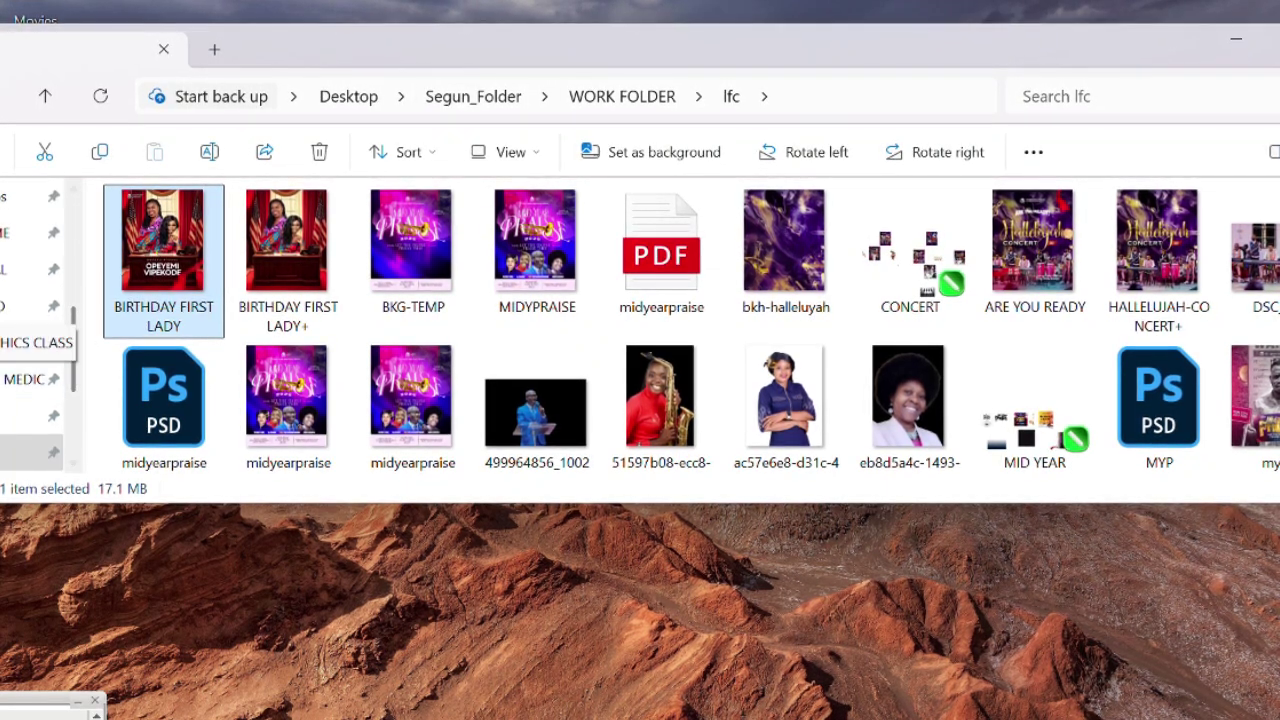
left_click(30, 342)
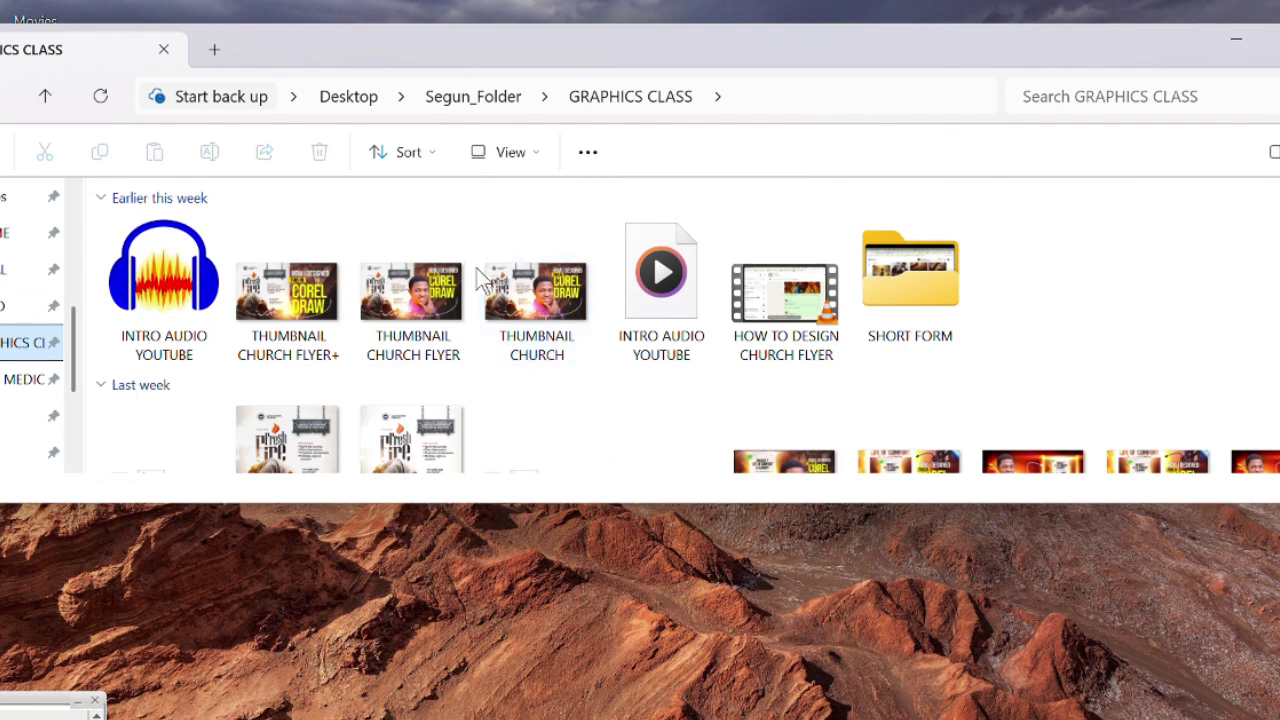
scroll(1060, 330, "down", 5)
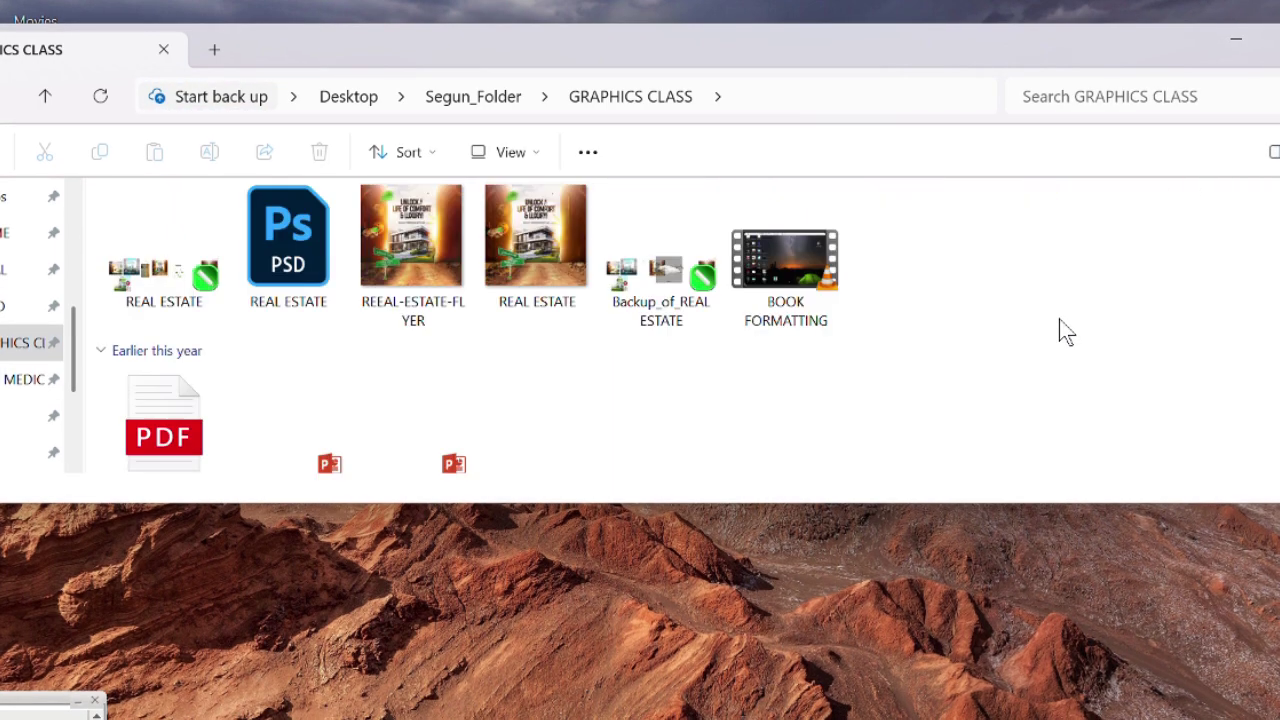
scroll(1059, 318, "down", 3)
scroll(1059, 318, "up", 6)
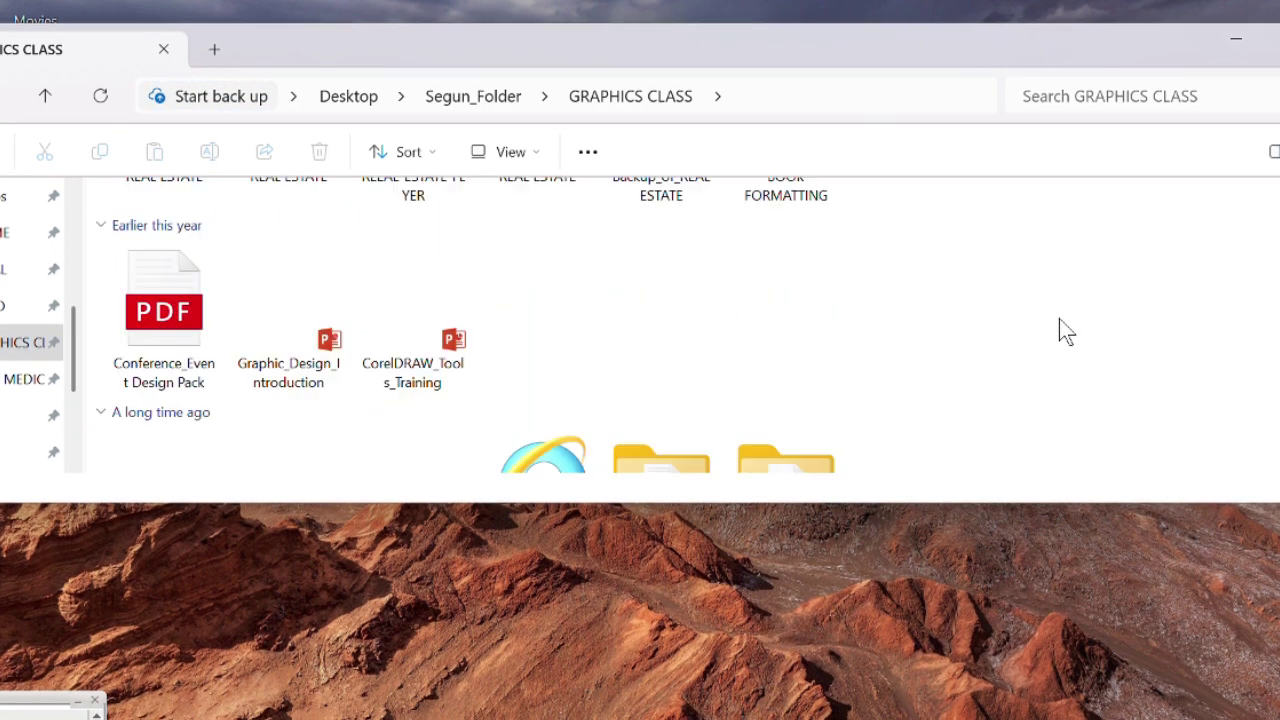
Go to the RESOURCES folder inside Segun_Folder and open its BUTTON PNG subfolder in an enlarged window
left_click(492, 80)
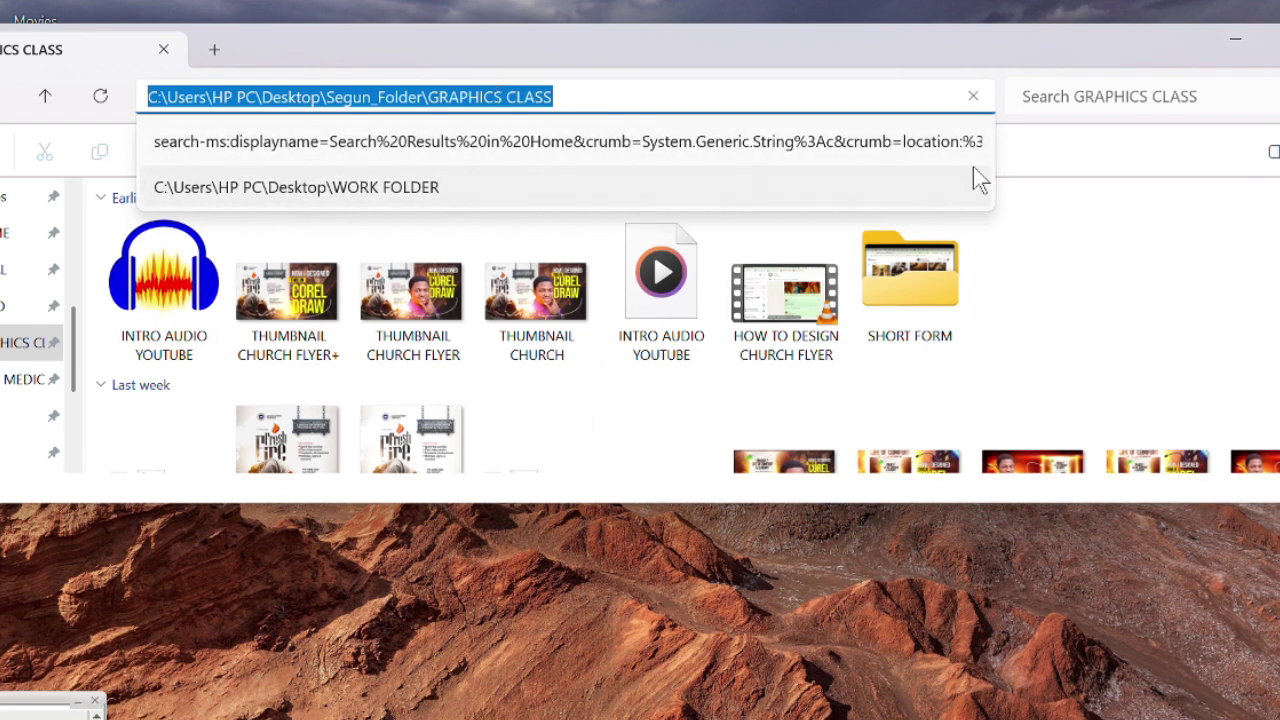
key("Escape")
left_click(544, 96)
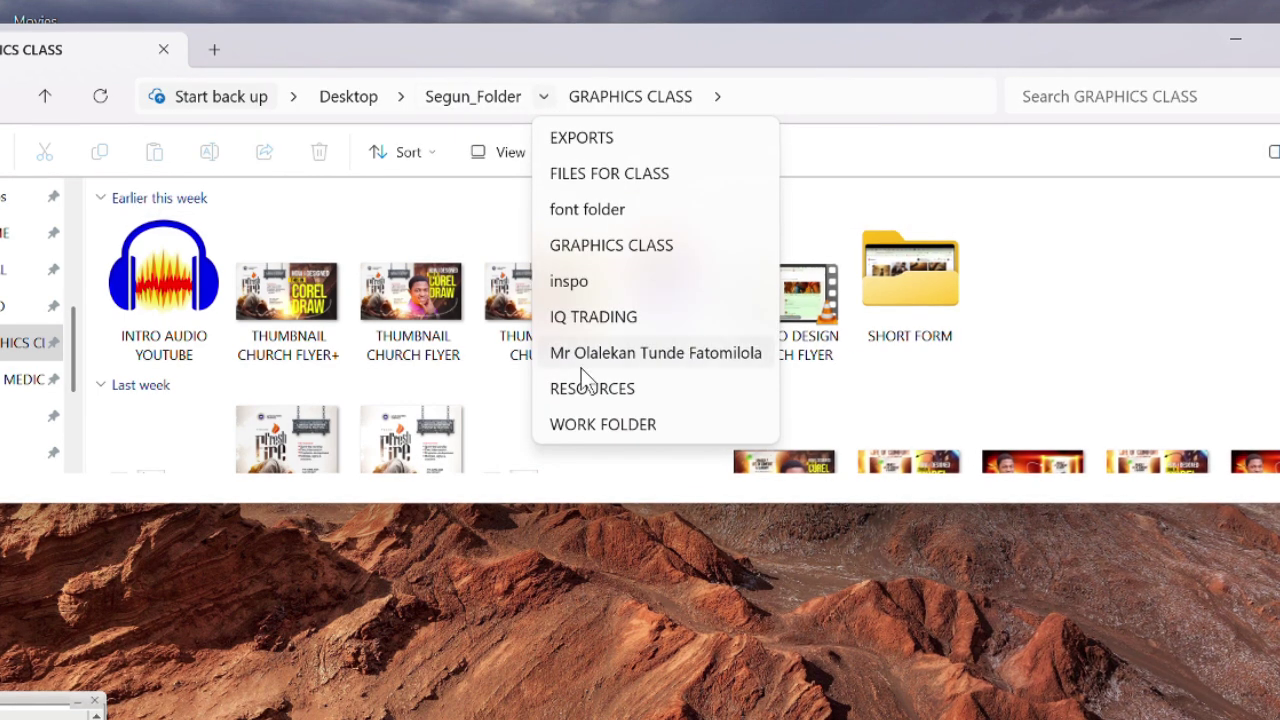
key("Escape")
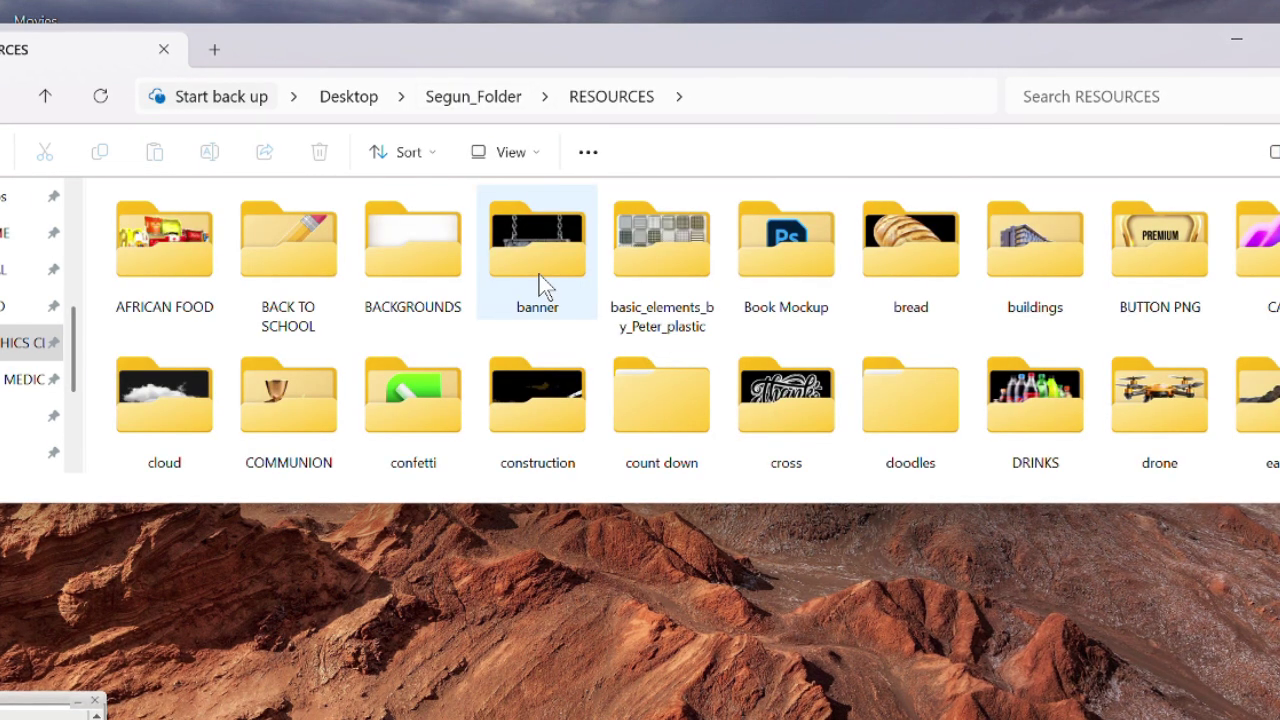
left_click_drag(630, 503, 600, 645)
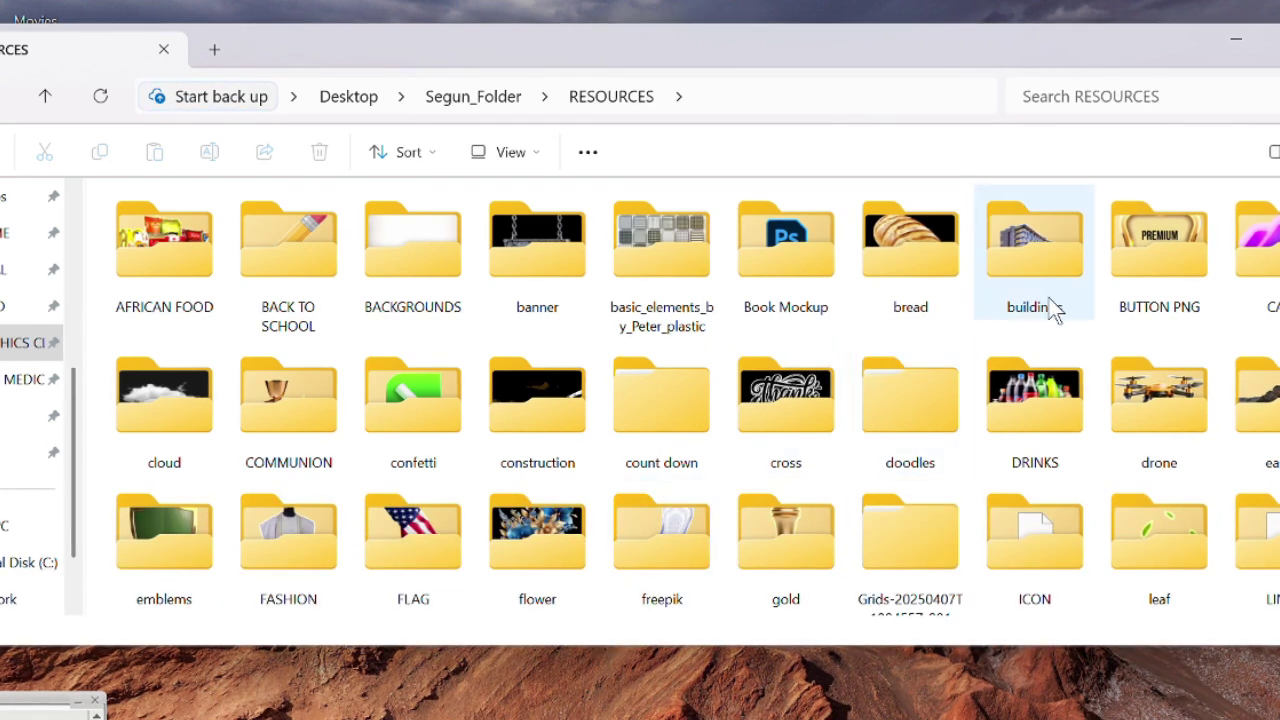
double_click(1195, 262)
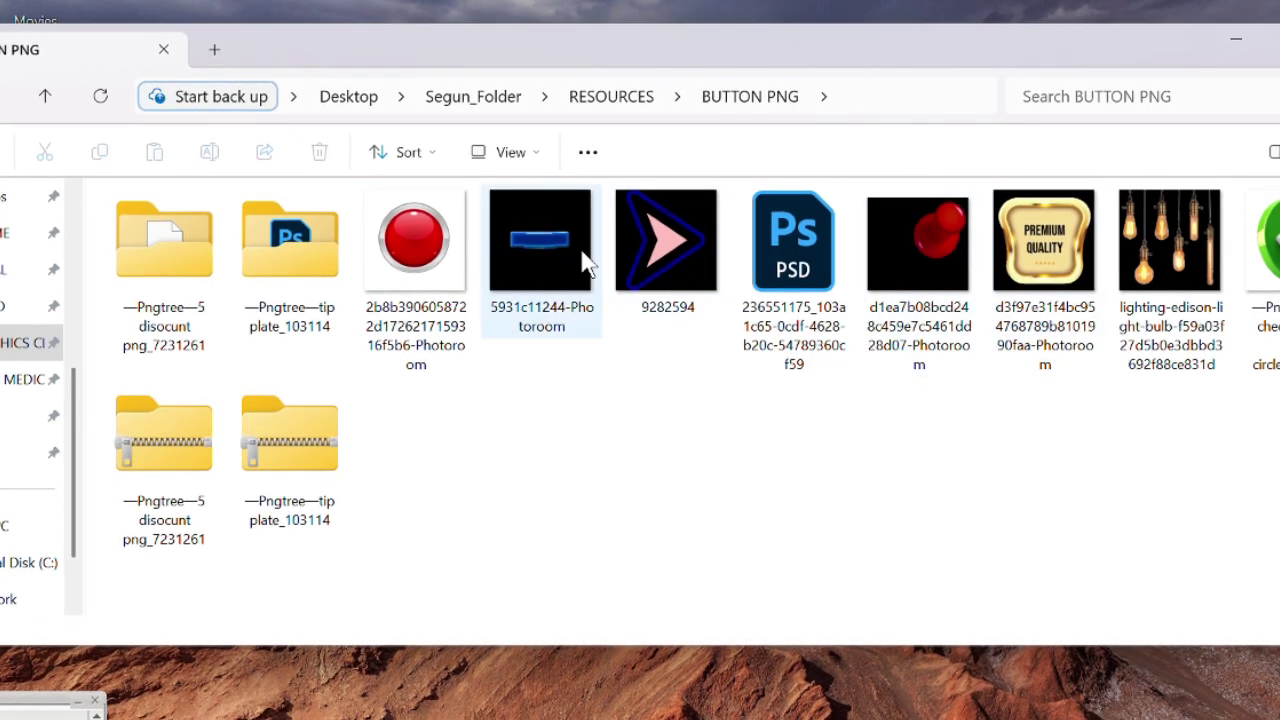
Bring the round red button image into the Untitled-1 CorelDRAW document beside the flyer and scale it to 3.875 inches
left_click(449, 256)
left_click_drag(448, 251, 684, 362)
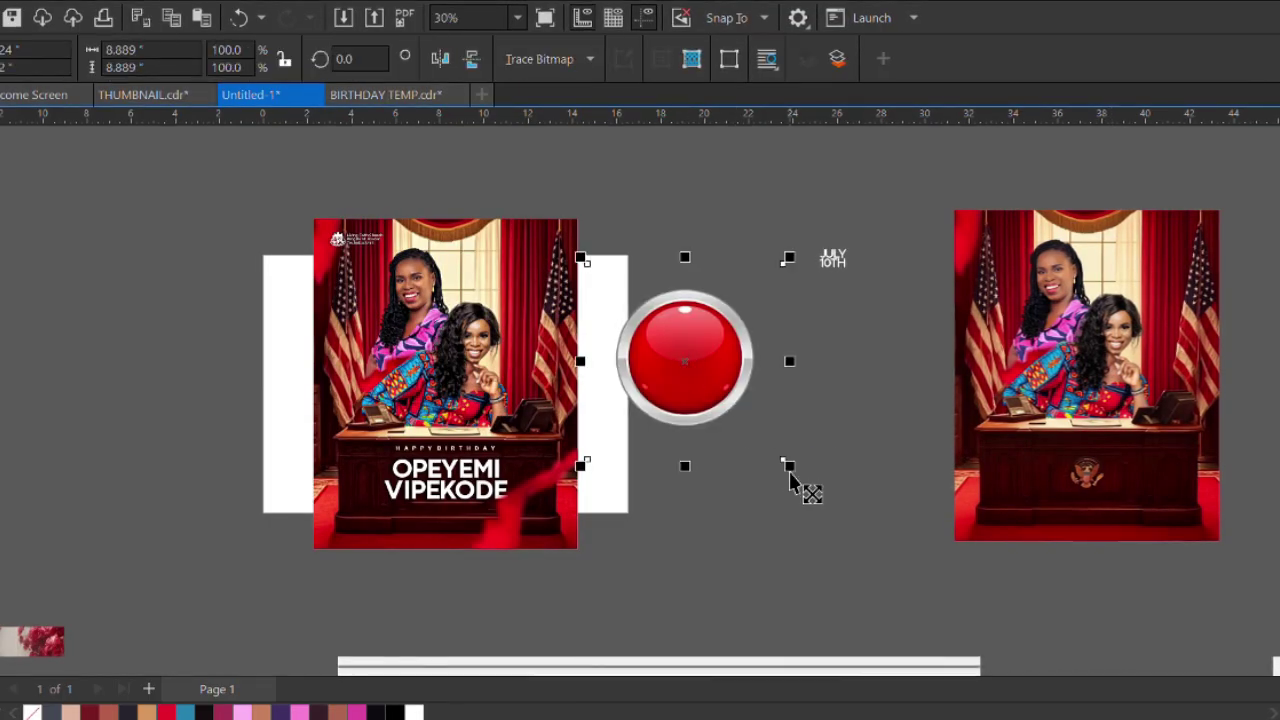
left_click_drag(789, 468, 758, 416)
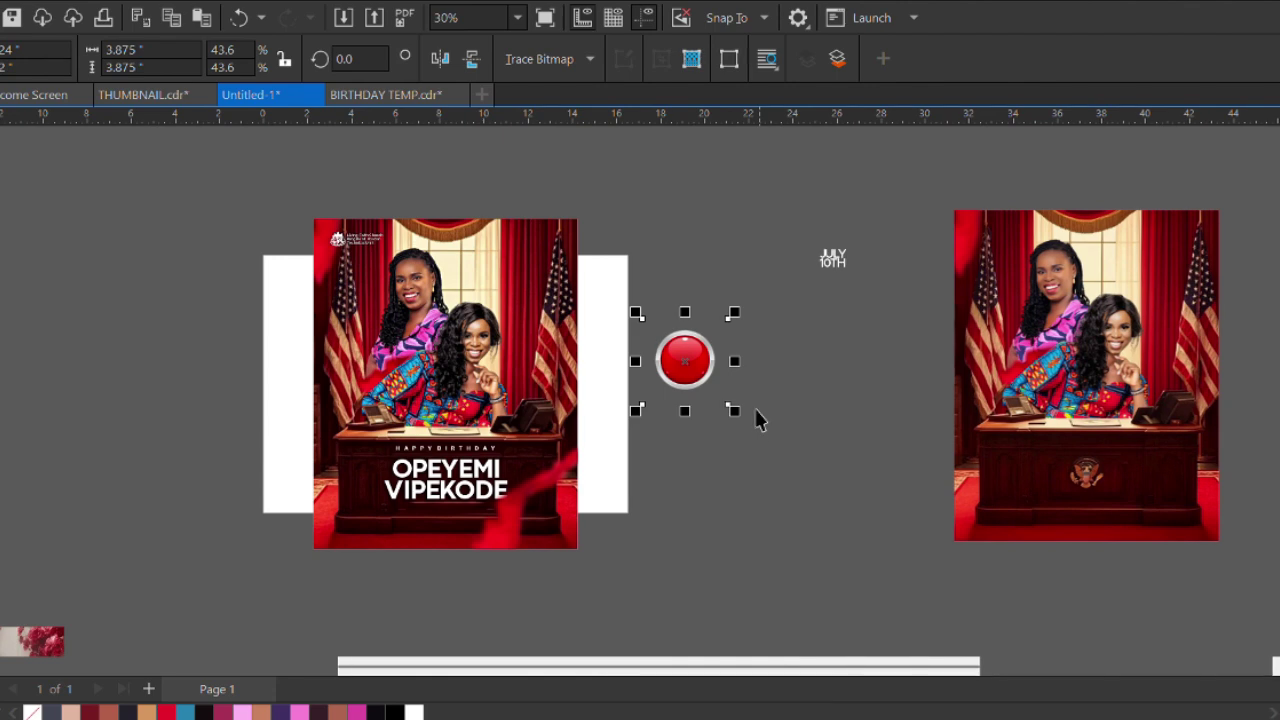
scroll(690, 360, "up", 1)
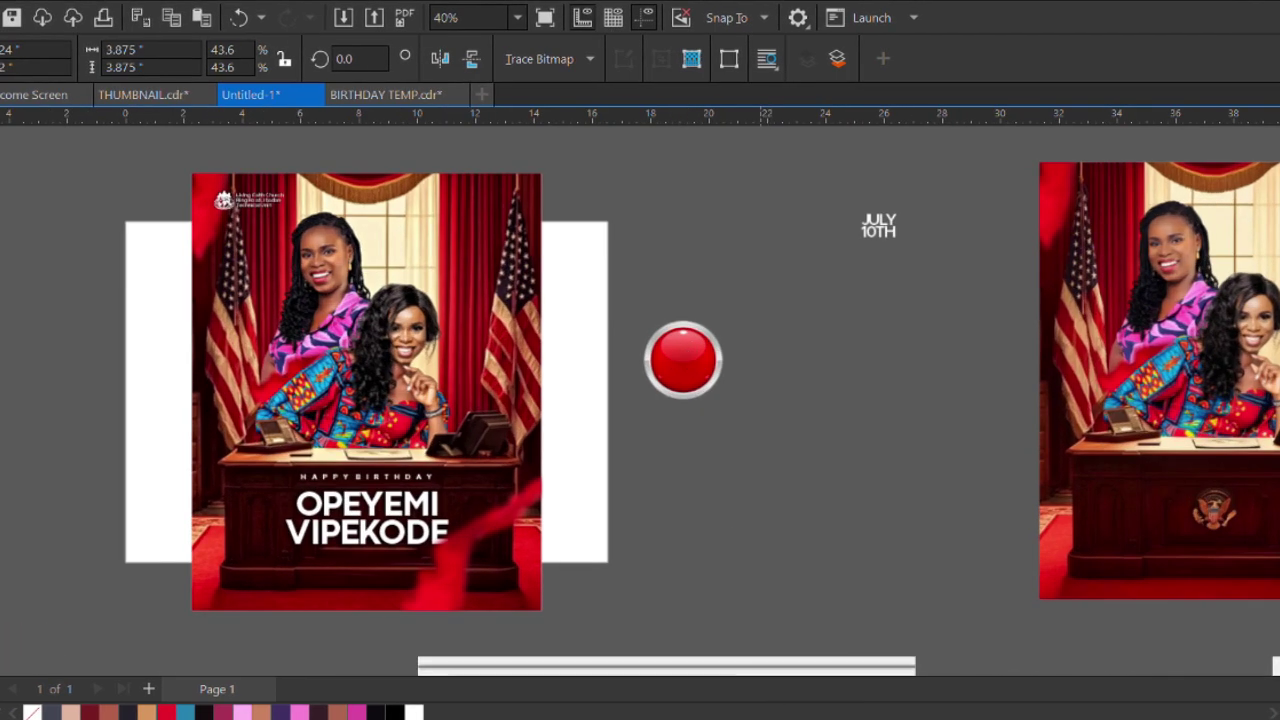
Switch to Pinterest in the browser and search for "flare"
key("alt+Tab")
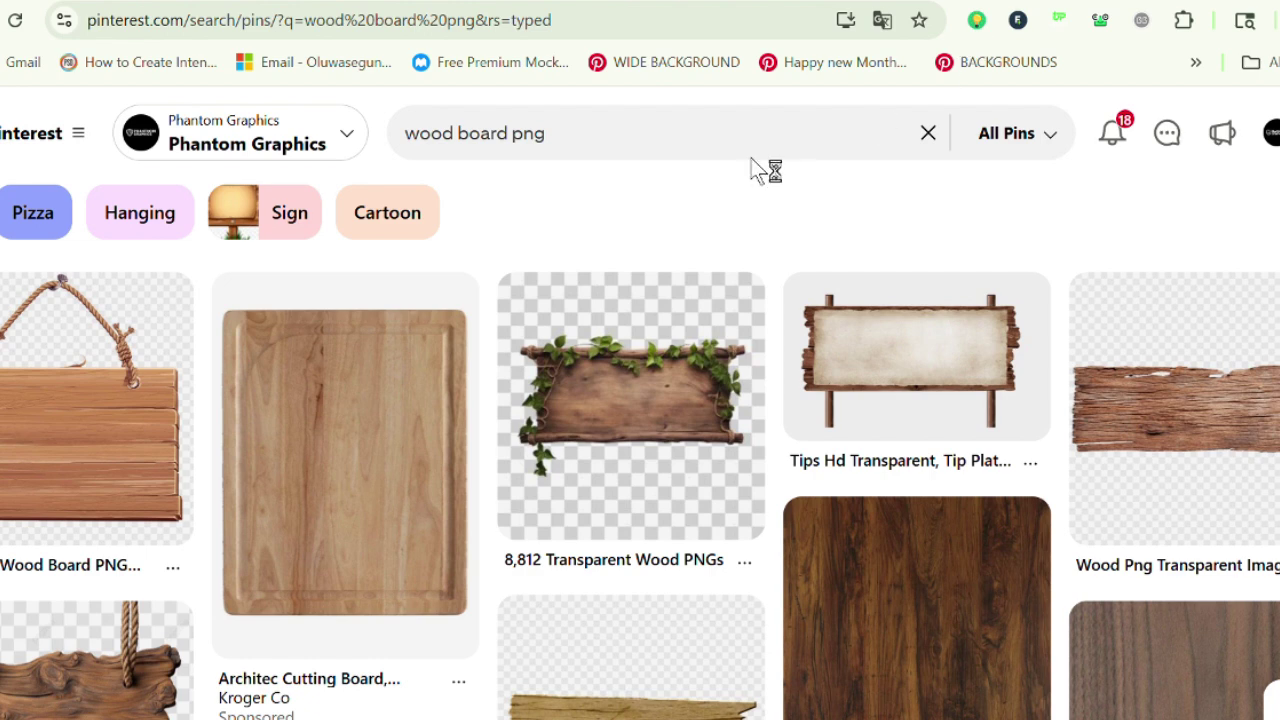
left_click(665, 148)
key("ctrl+a")
type("f")
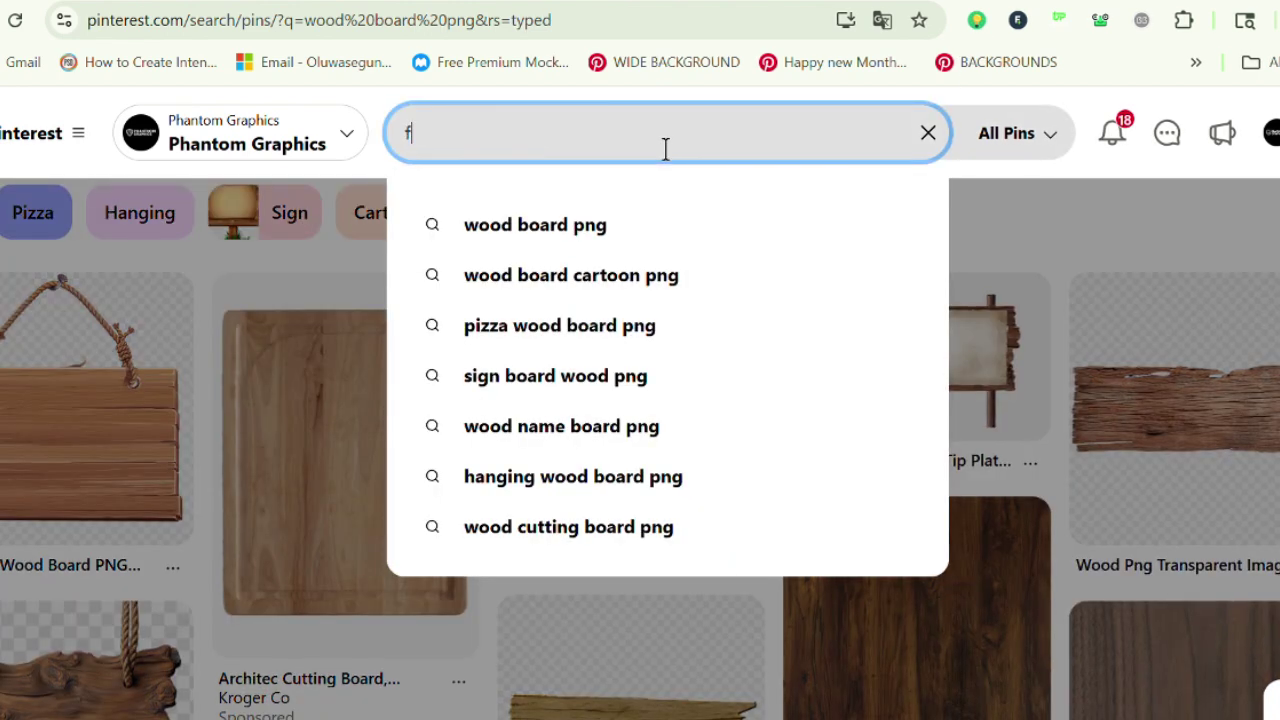
type("lare")
key("Return")
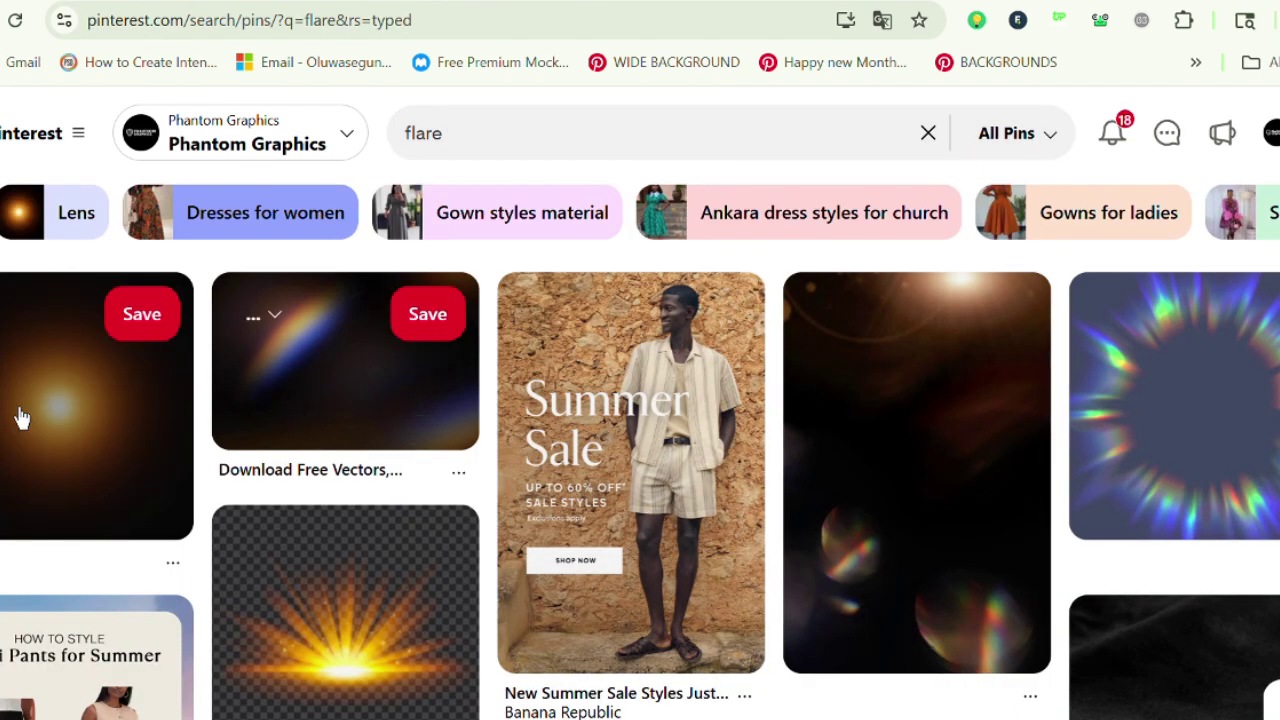
Open the round orange glow pin and copy its image
left_click(25, 418)
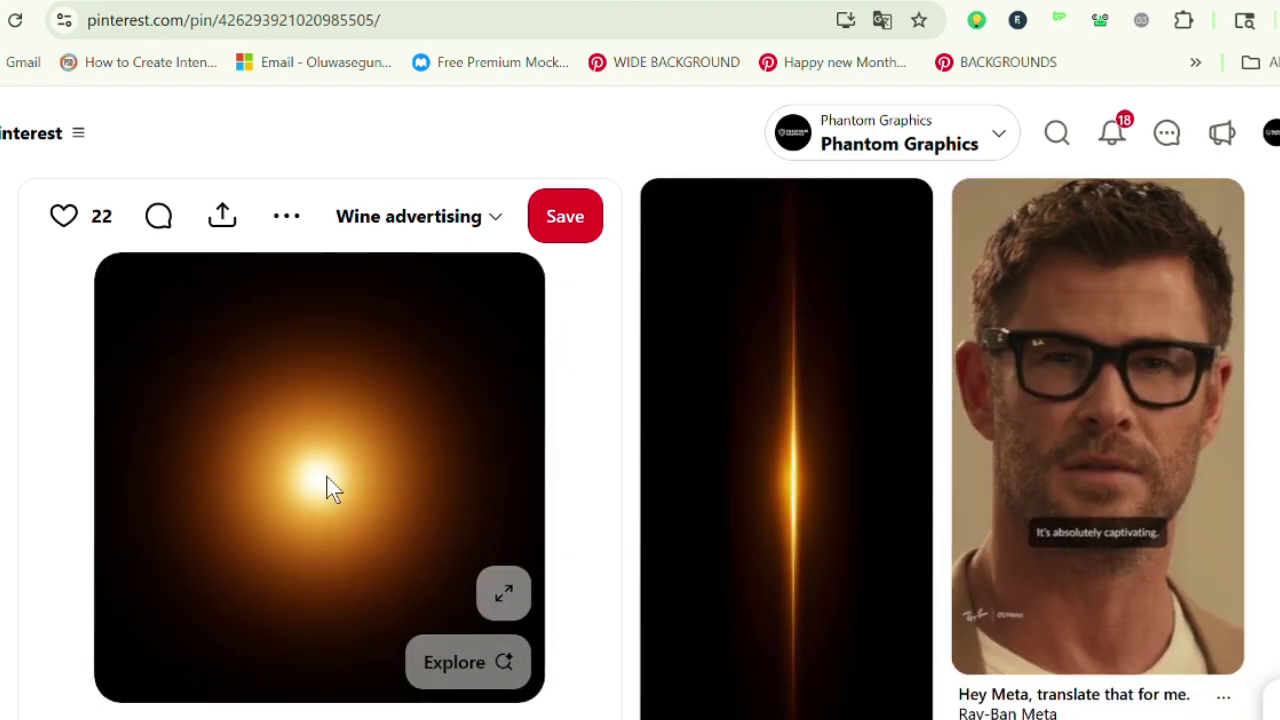
right_click(314, 466)
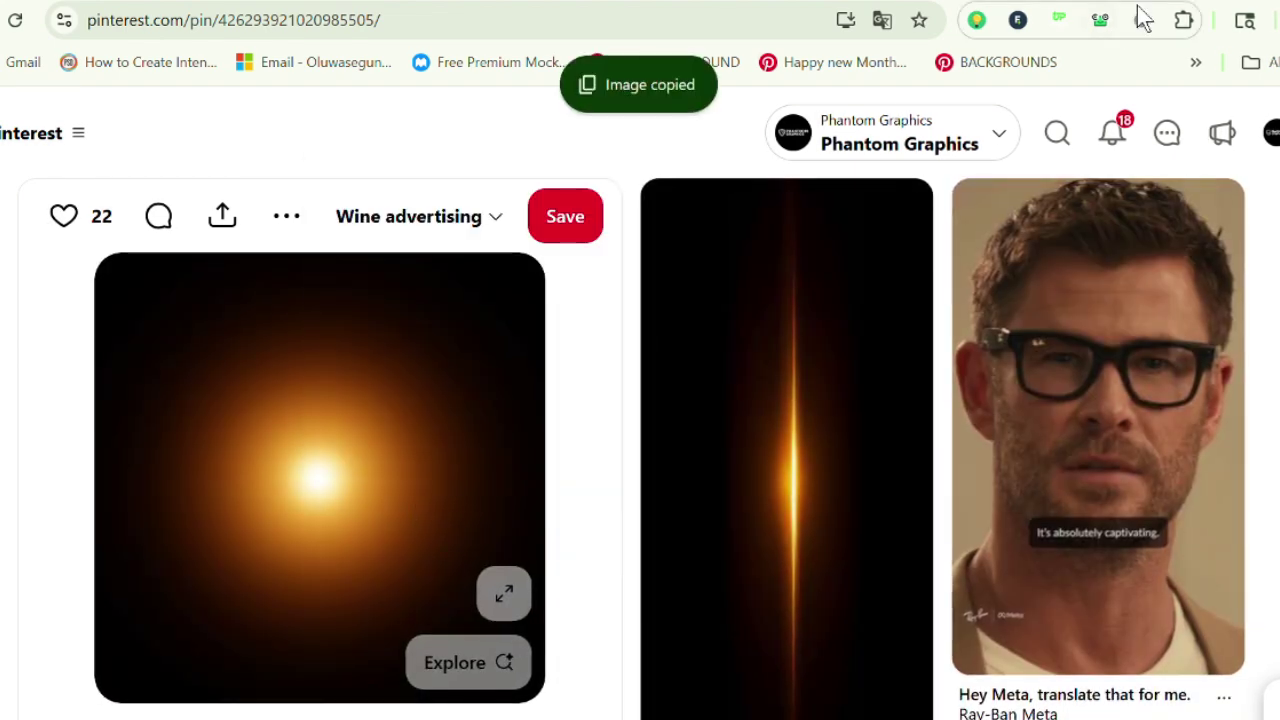
key("alt+Tab")
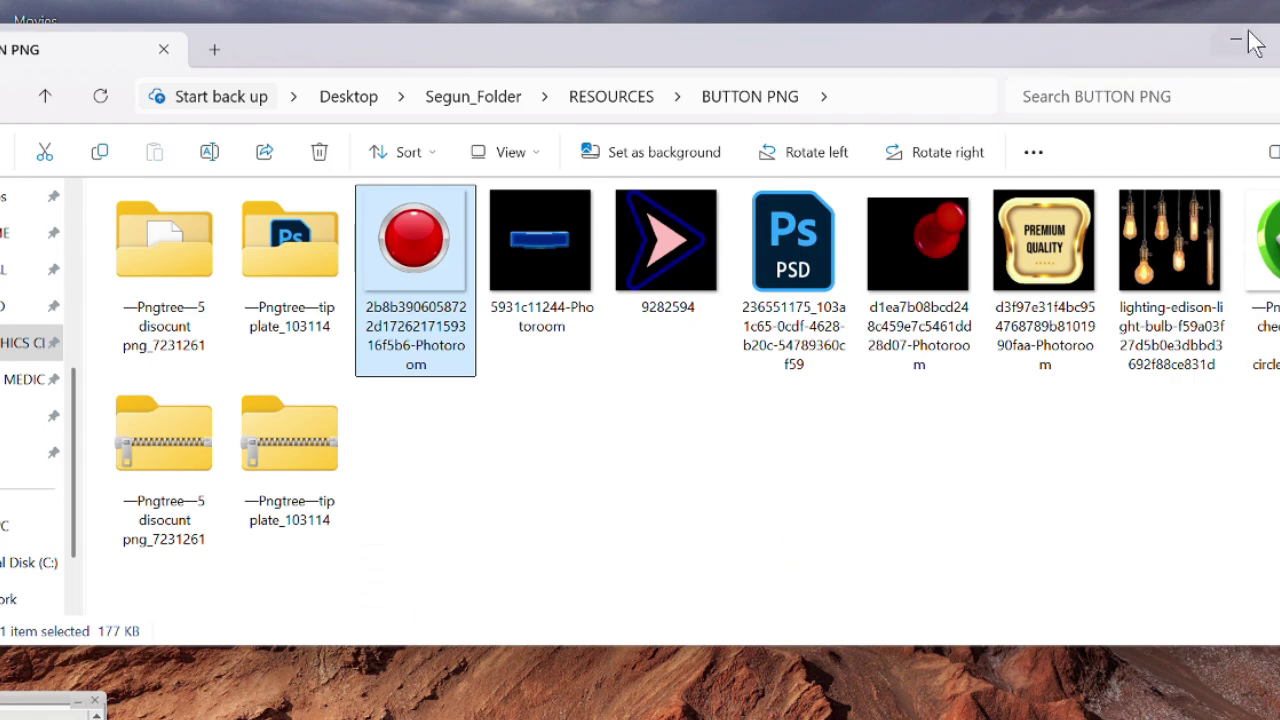
Return to Untitled-1 in CorelDRAW, paste the flare over the flyer's window and blend it with the Add merge mode
left_click(1240, 40)
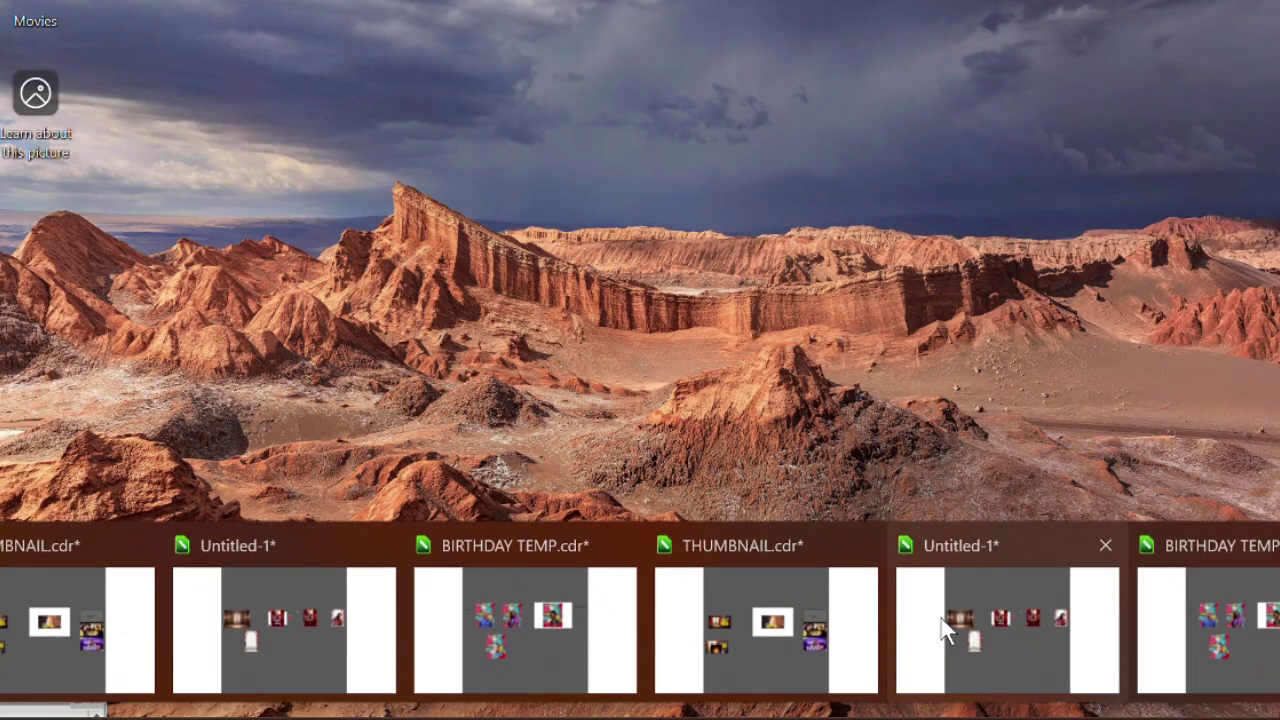
left_click(950, 612)
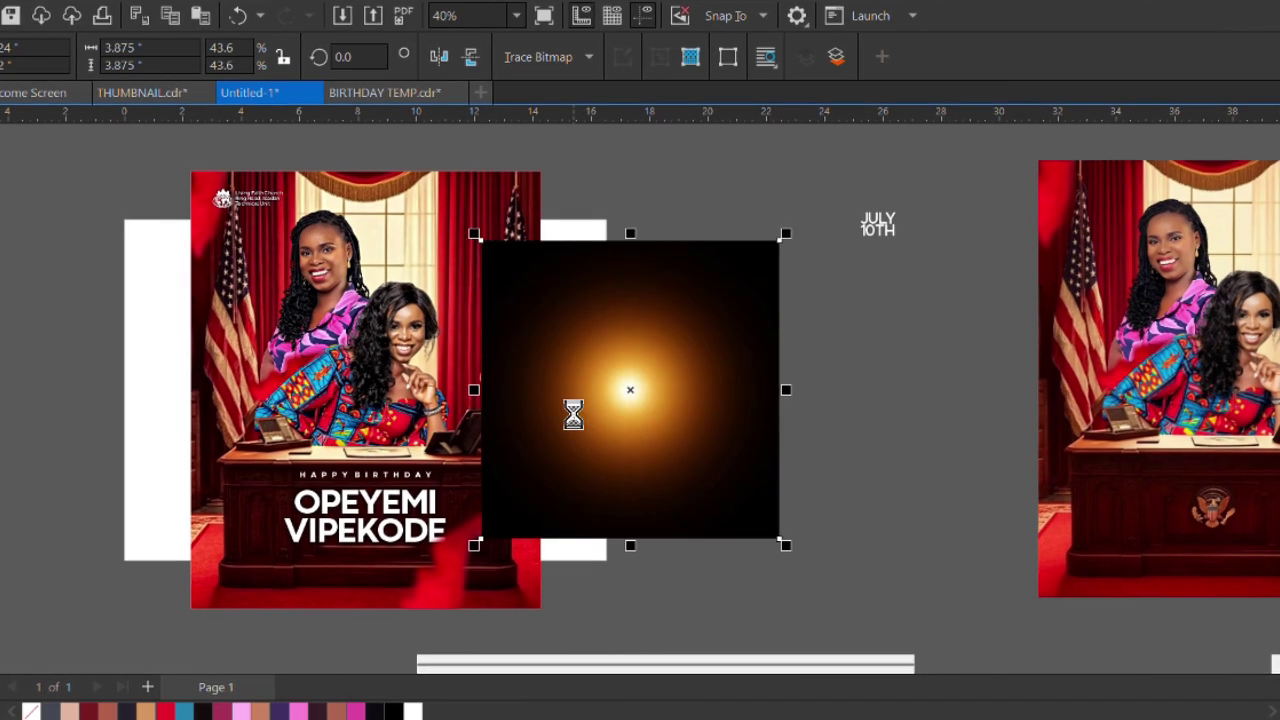
left_click_drag(596, 364, 389, 251)
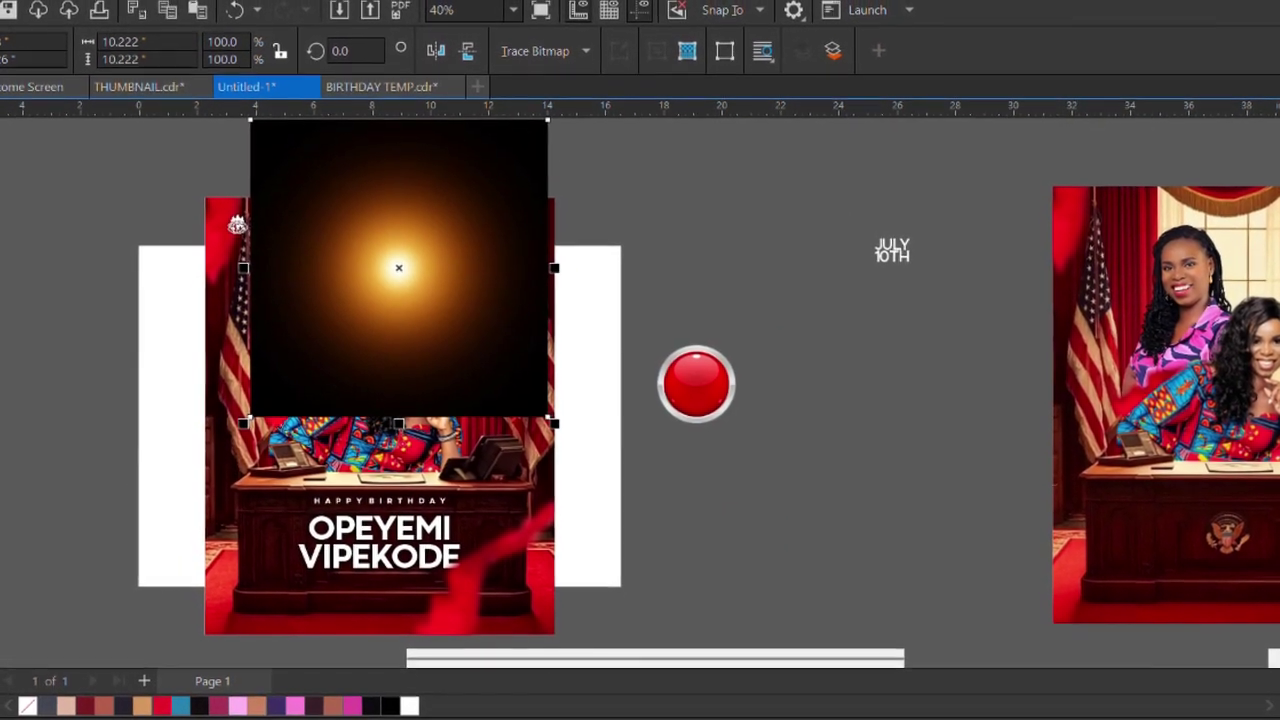
left_click(160, 62)
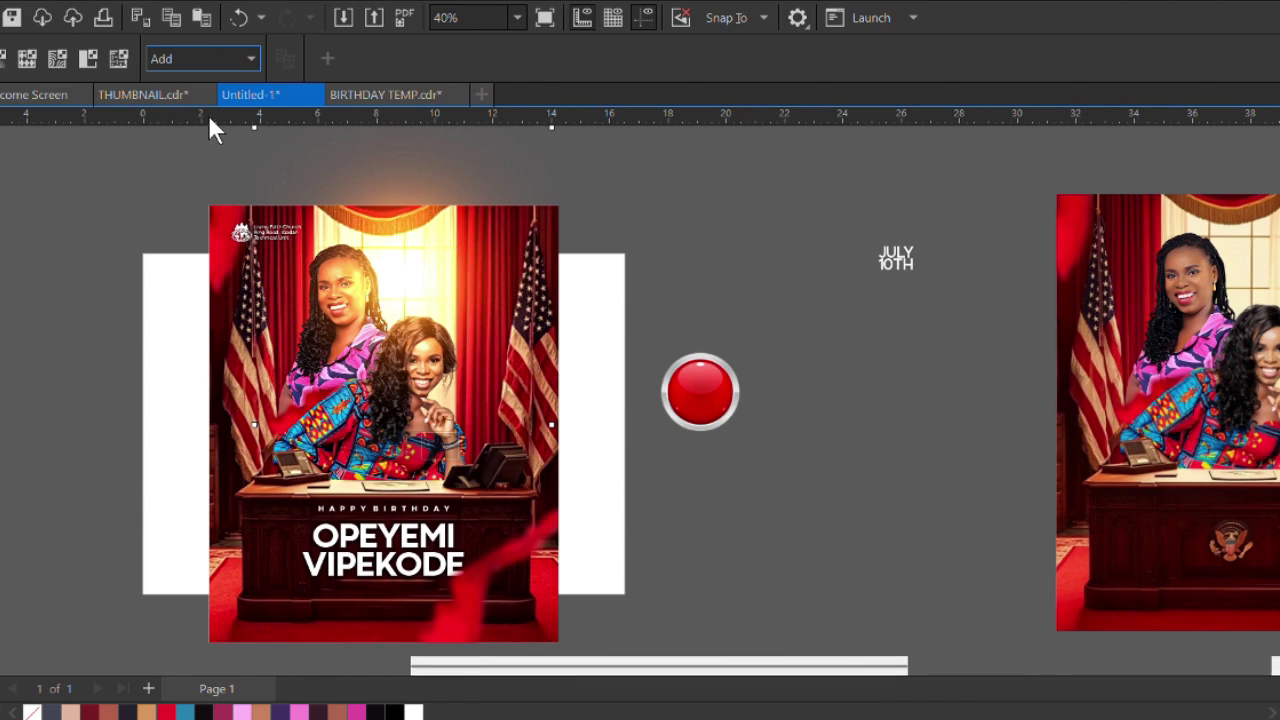
key("ctrl+z")
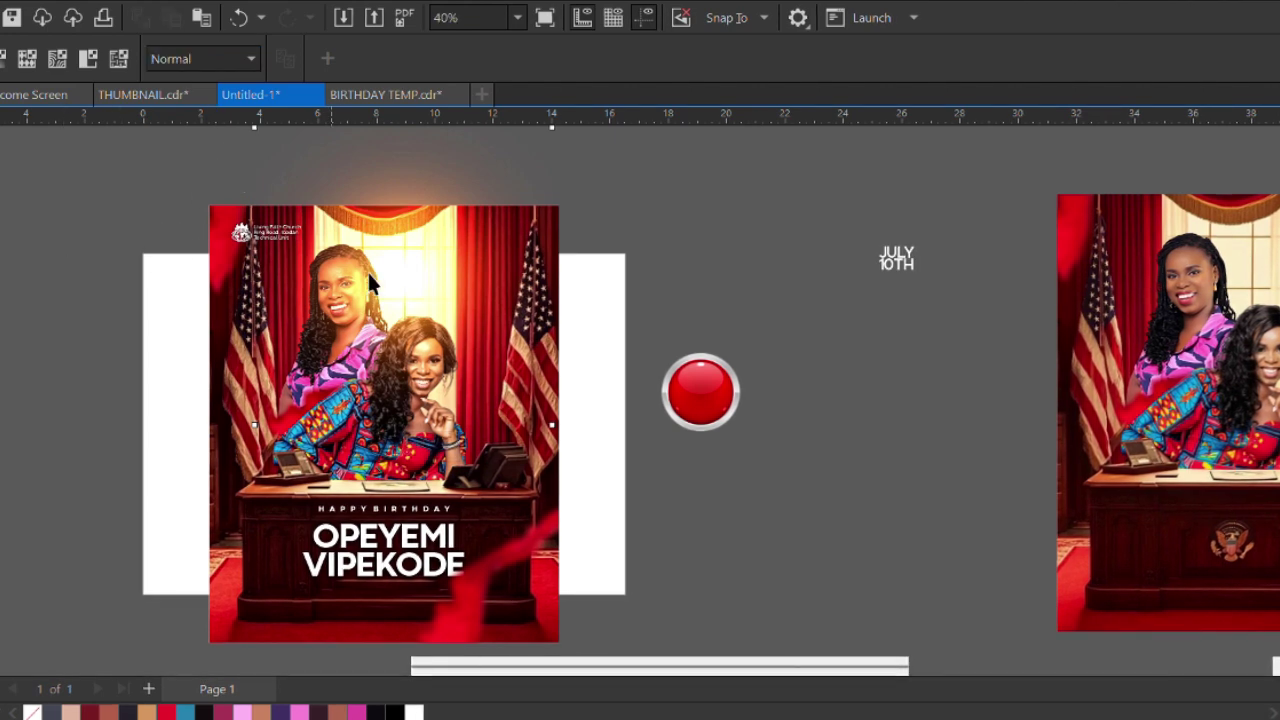
Scale the flare down to 5.42 inches and place it over the window beside the standing woman's head
key("space")
scroll(452, 262, "up", 2)
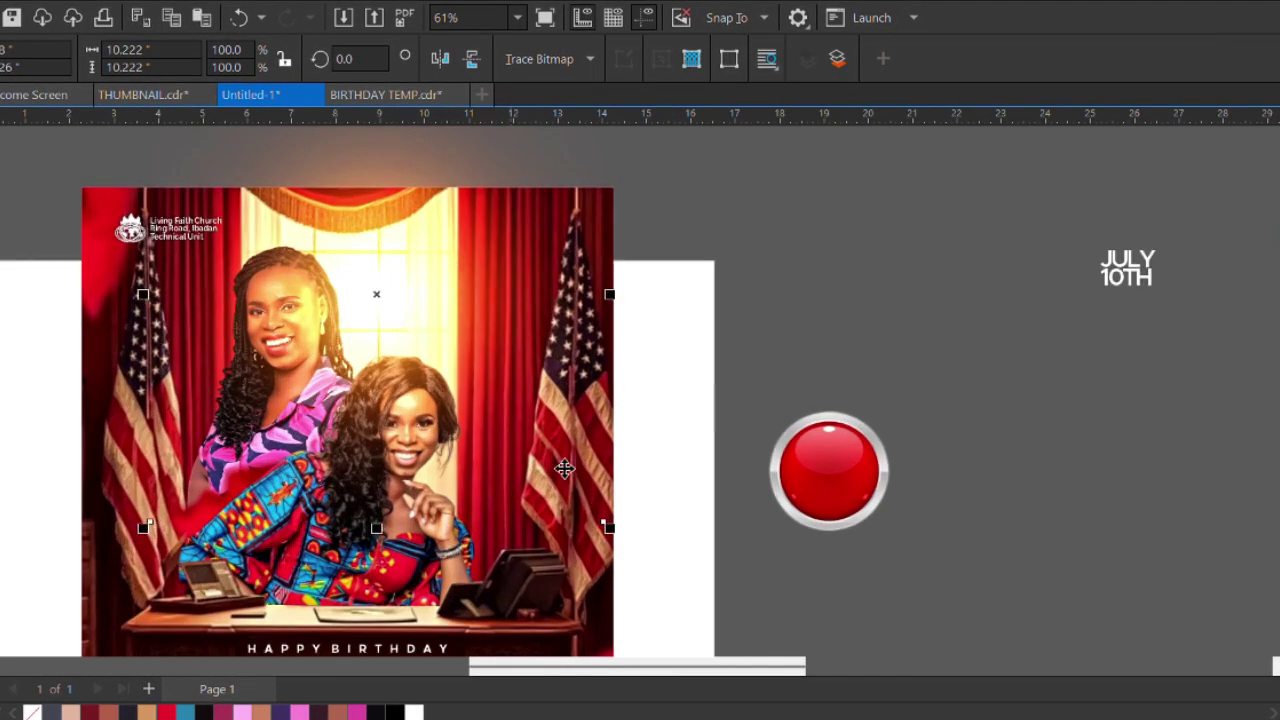
left_click_drag(604, 522, 563, 453)
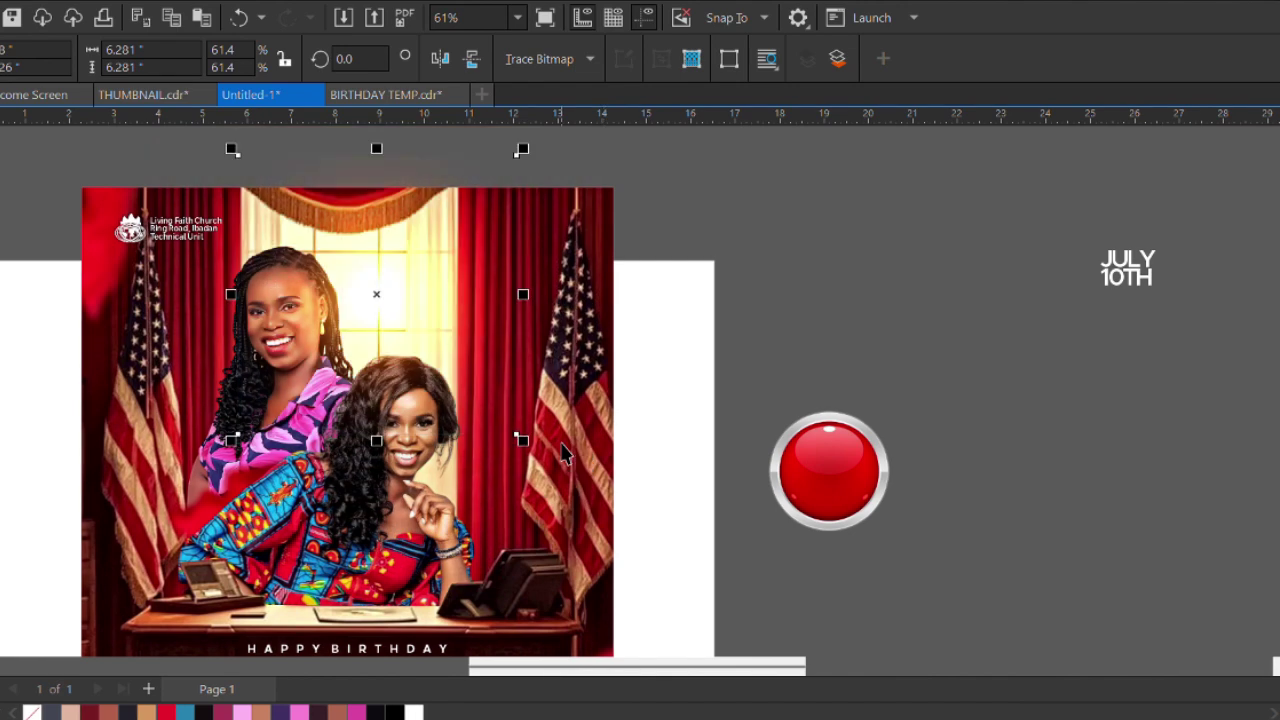
left_click_drag(390, 308, 390, 297)
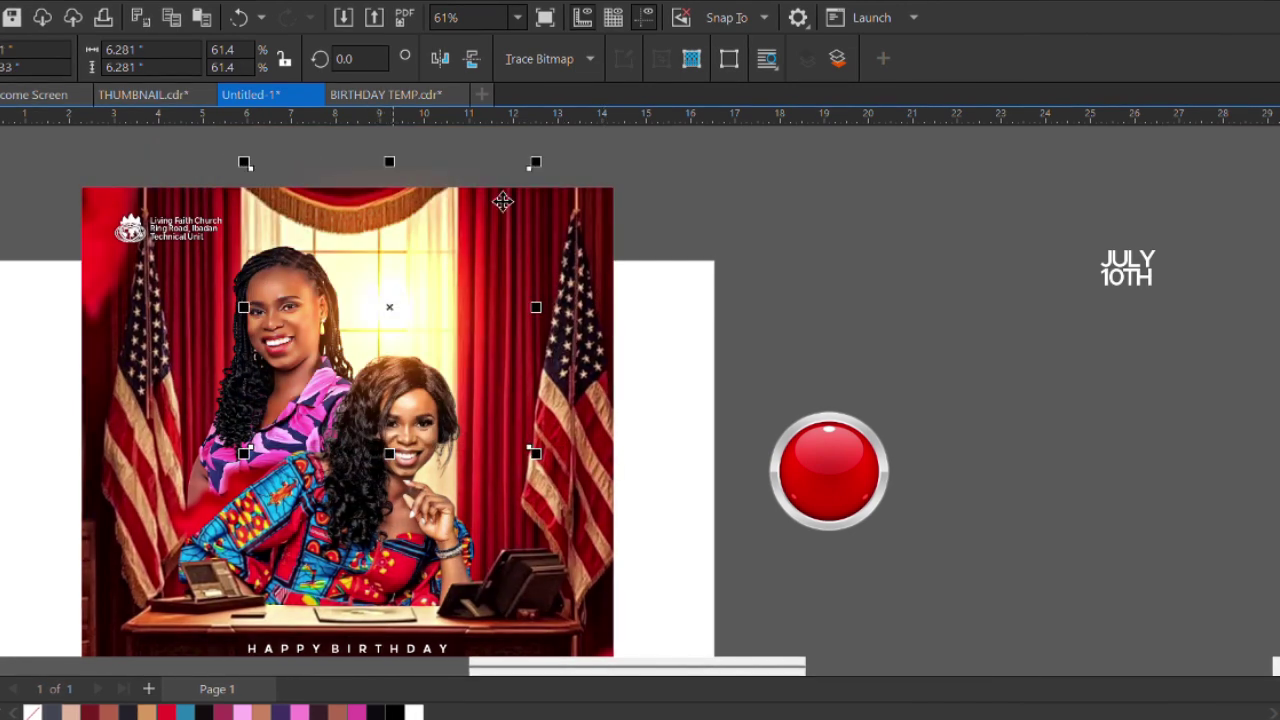
left_click_drag(537, 167, 514, 186)
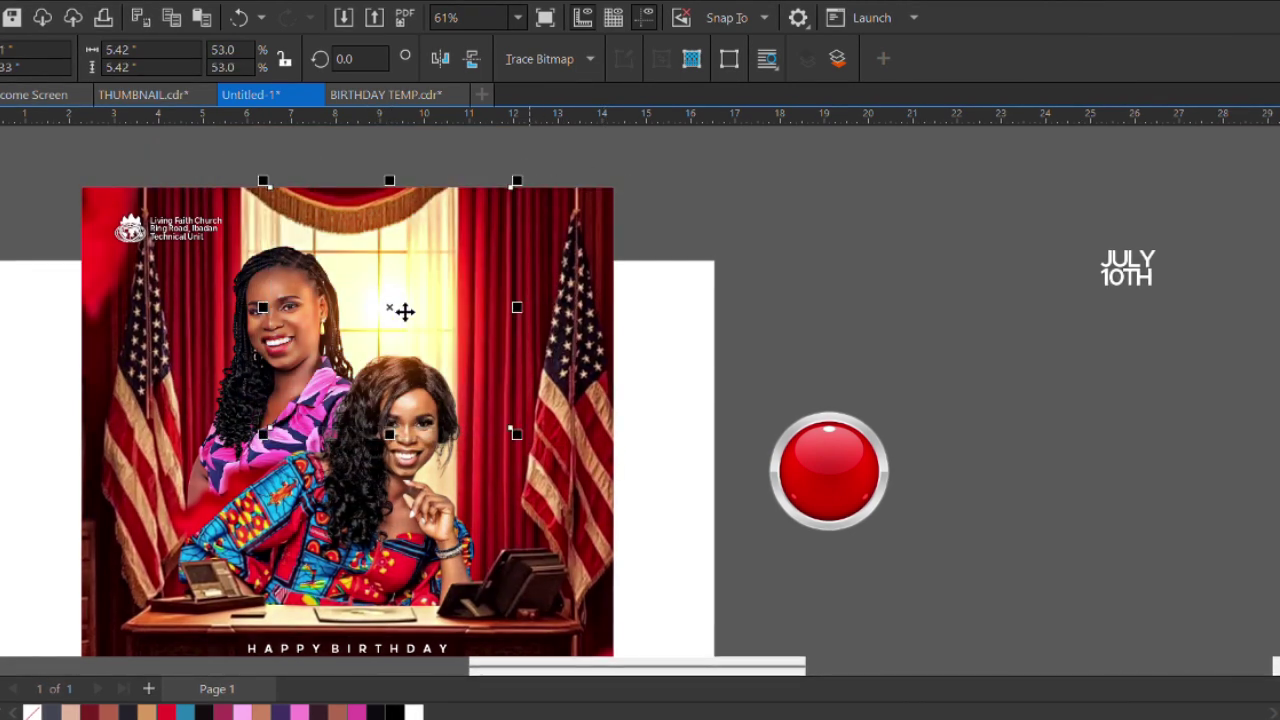
left_click_drag(392, 310, 335, 296)
scroll(375, 304, "up", 1)
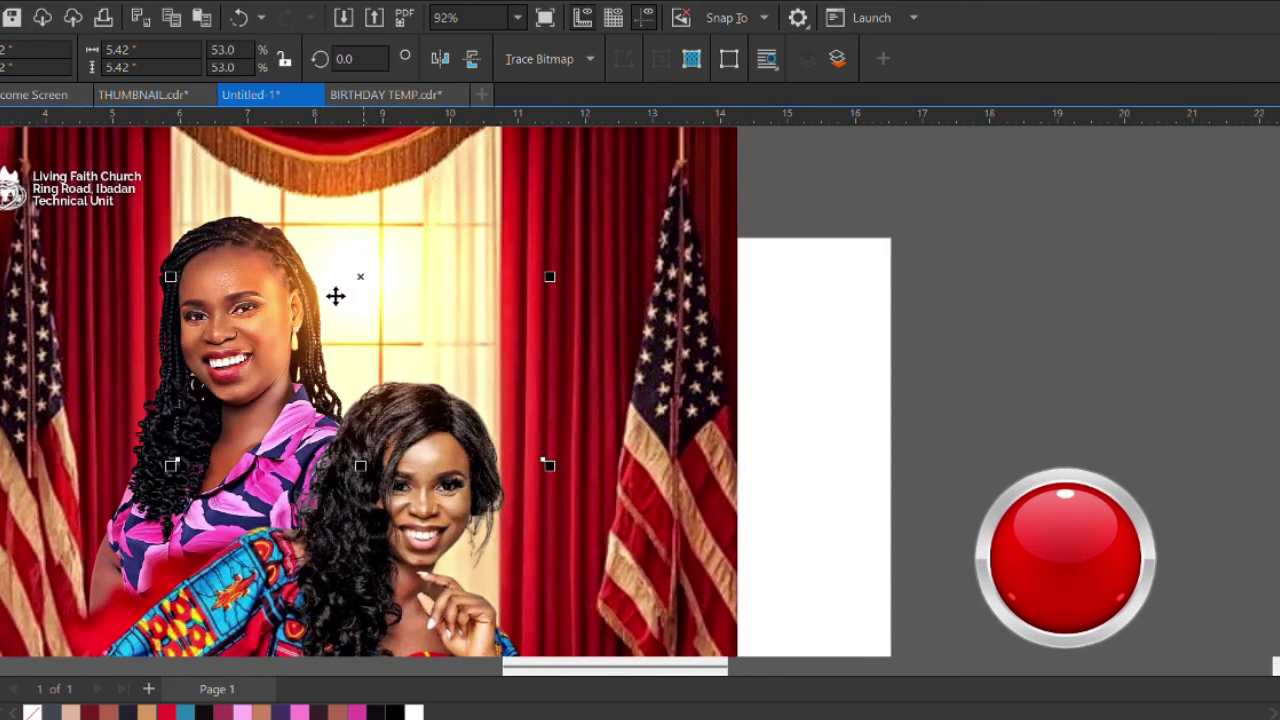
scroll(335, 296, "down", 3)
scroll(310, 298, "up", 3)
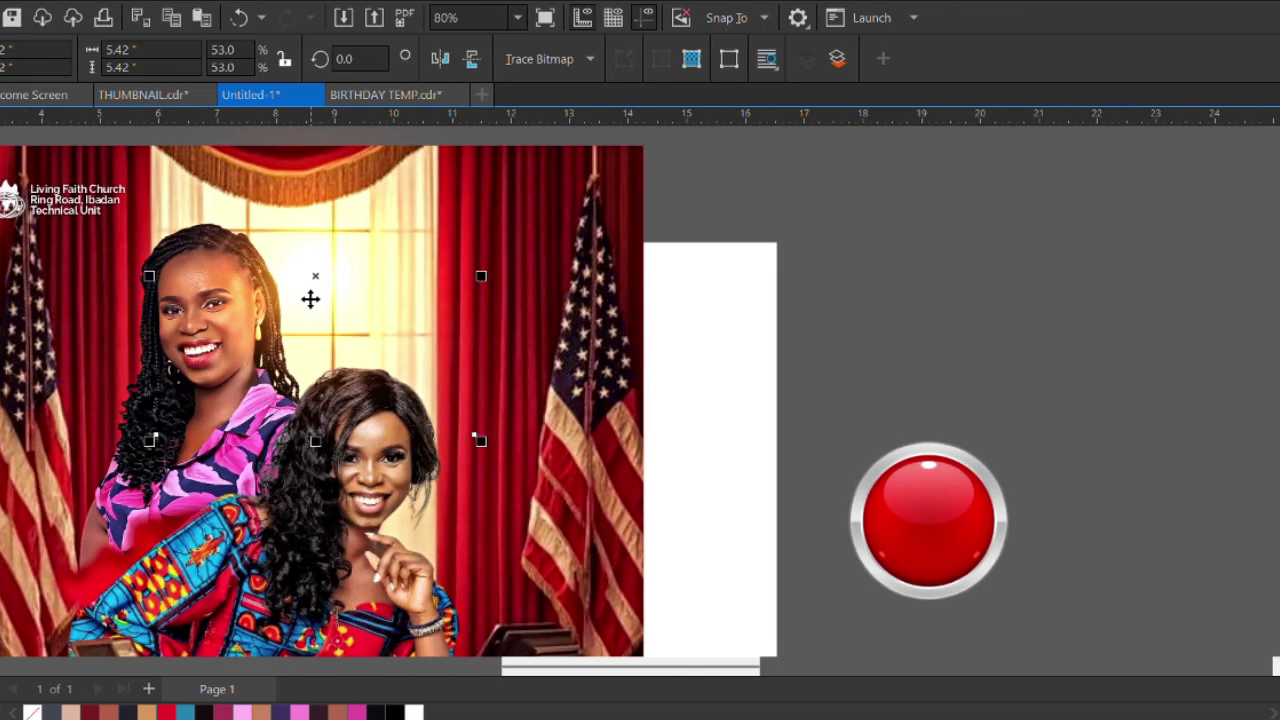
Duplicate the flare, scale the copy down to 3.224 inches and place it between the two women's heads
left_click_drag(323, 294, 338, 346)
left_click(393, 381)
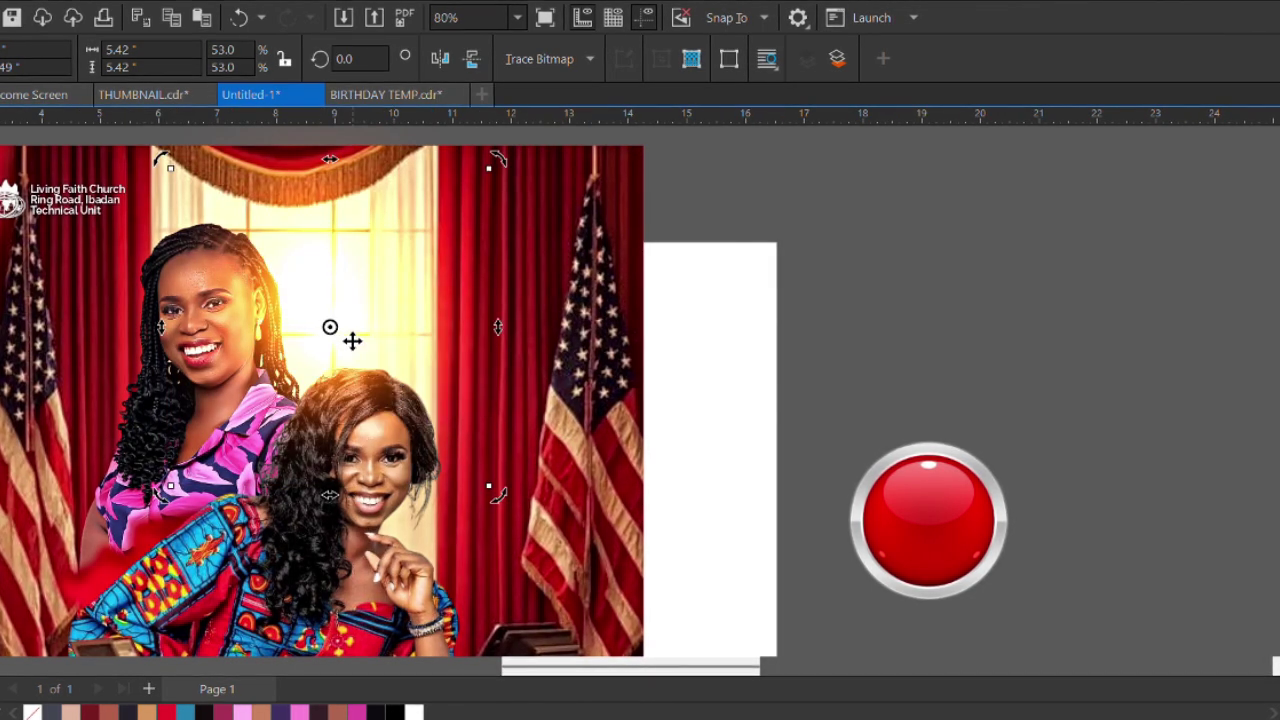
key("Escape")
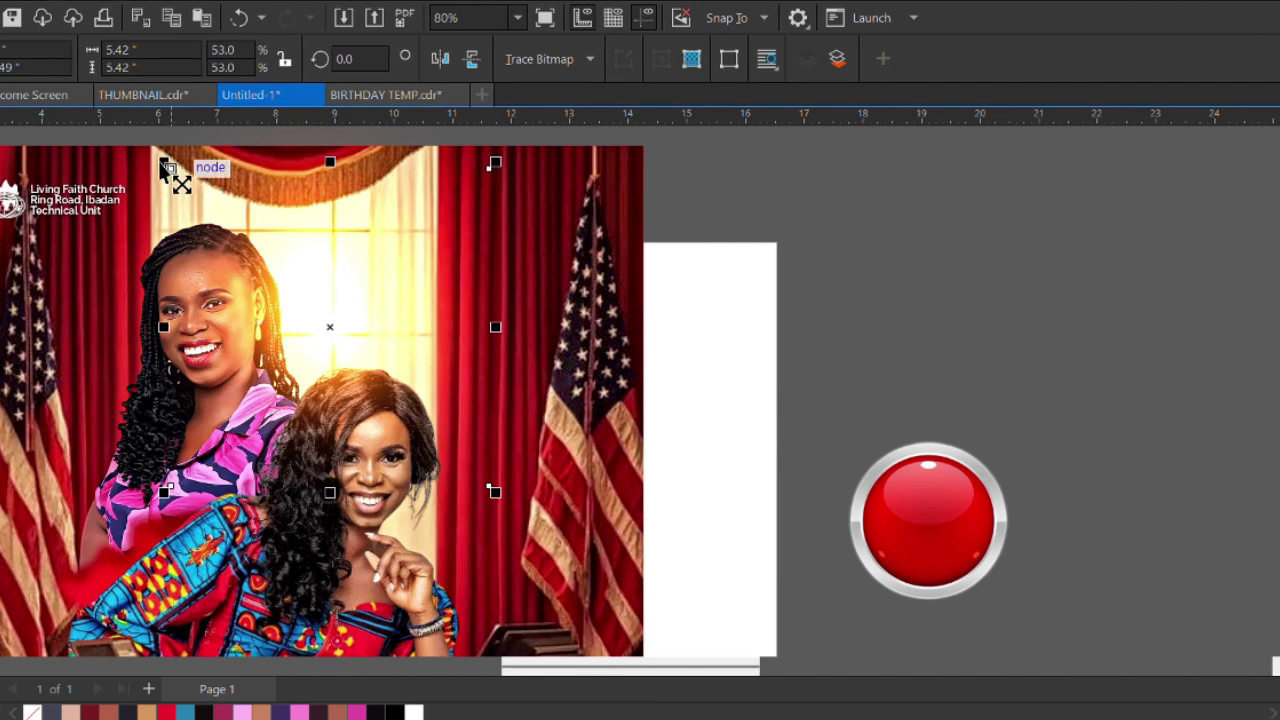
left_click_drag(163, 163, 220, 219)
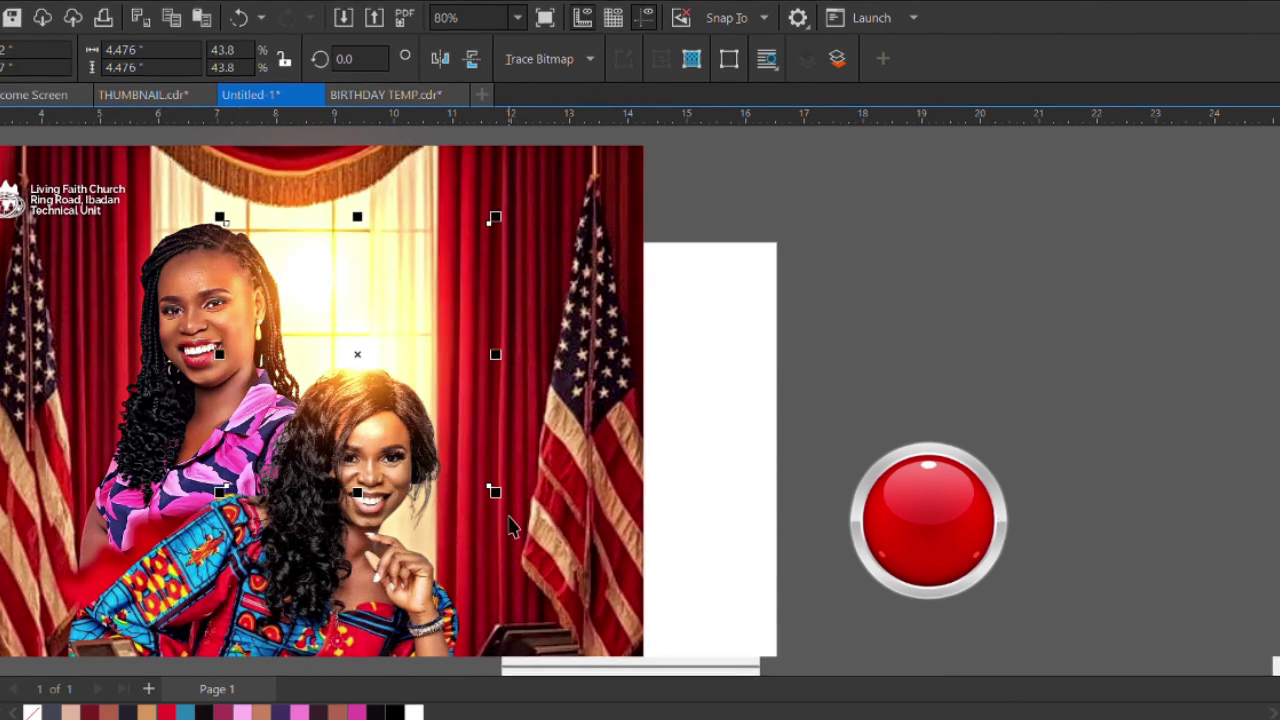
left_click_drag(492, 492, 452, 427)
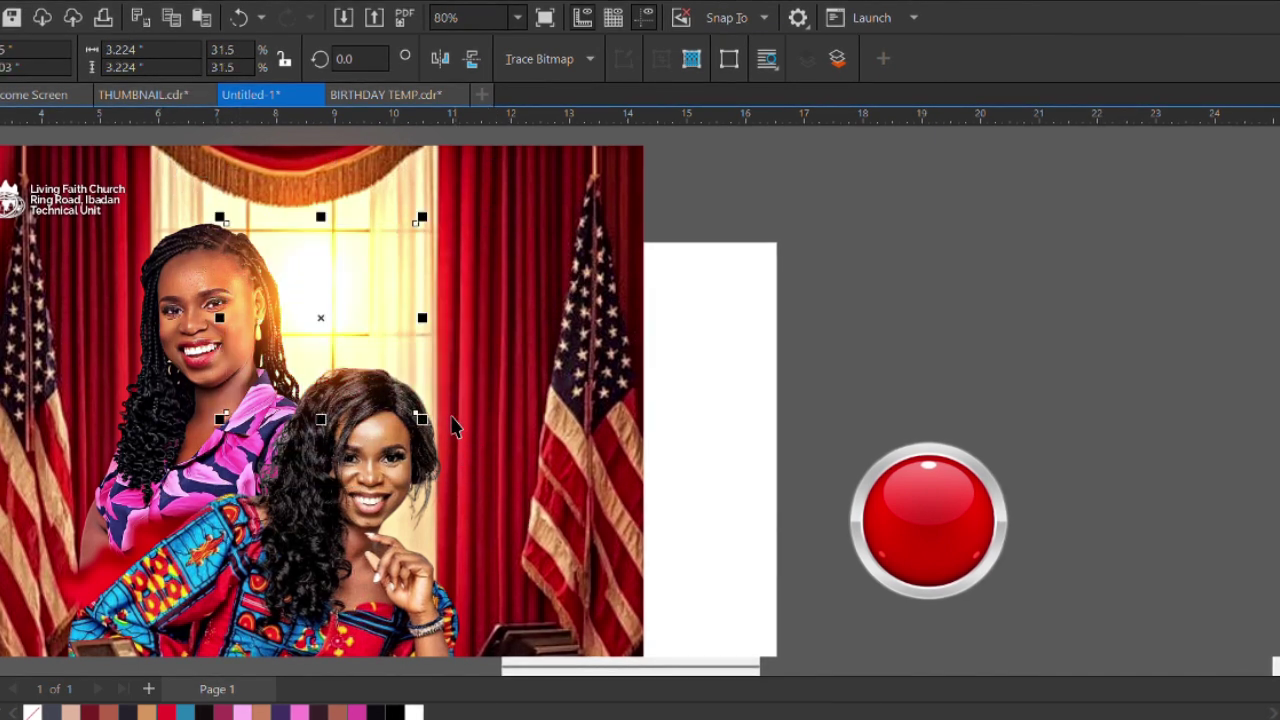
left_click_drag(330, 321, 318, 266)
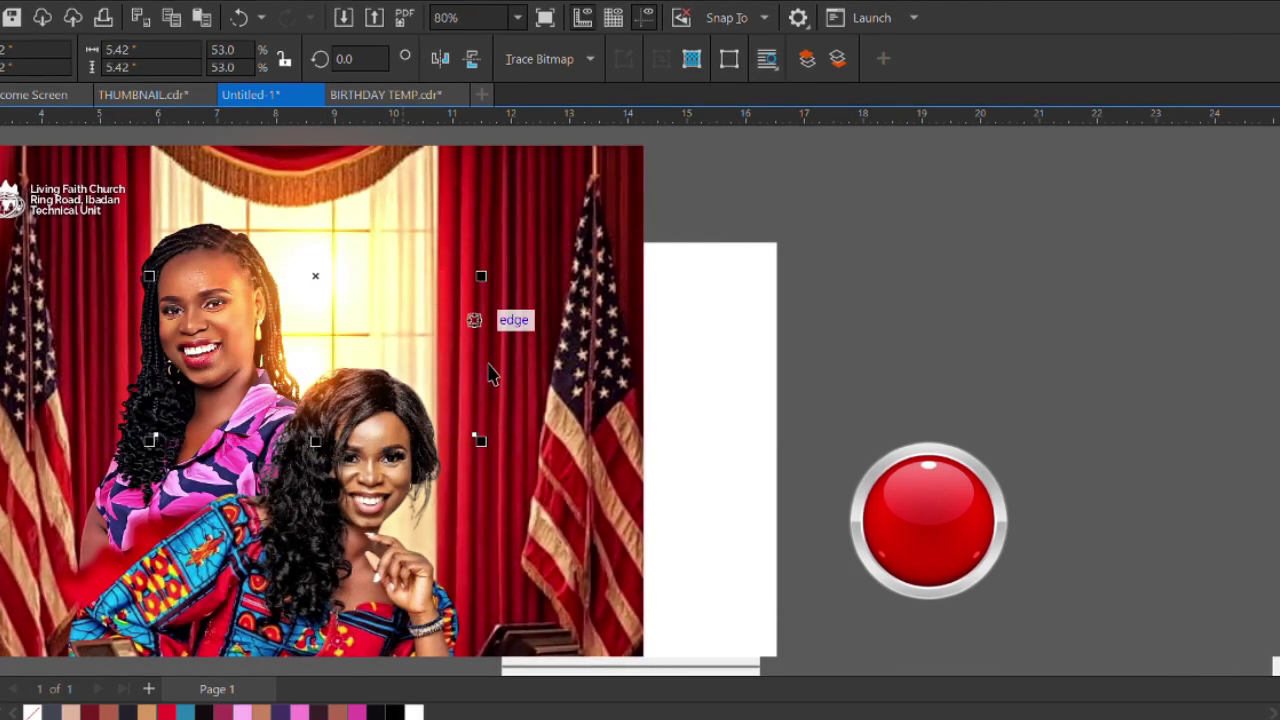
Scale the large flare down to 4.97 inches and shift it slightly down over the window
left_click_drag(485, 451, 468, 430)
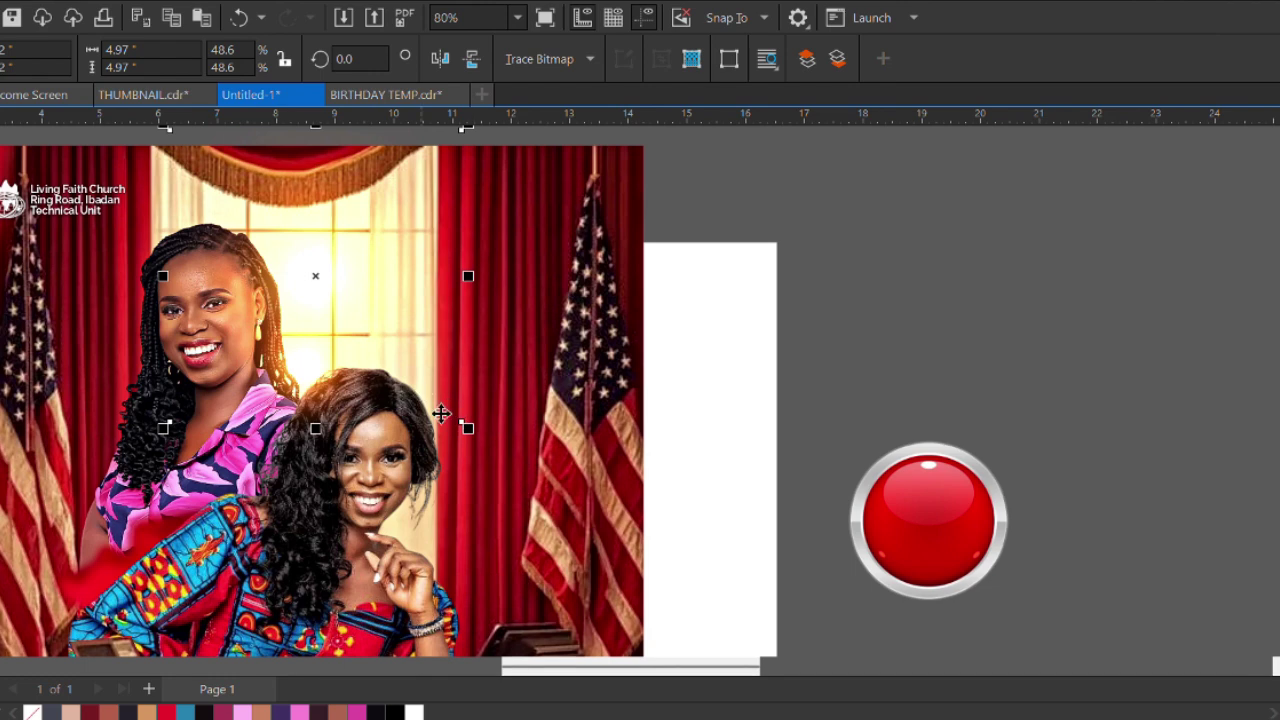
scroll(720, 410, "down", 2)
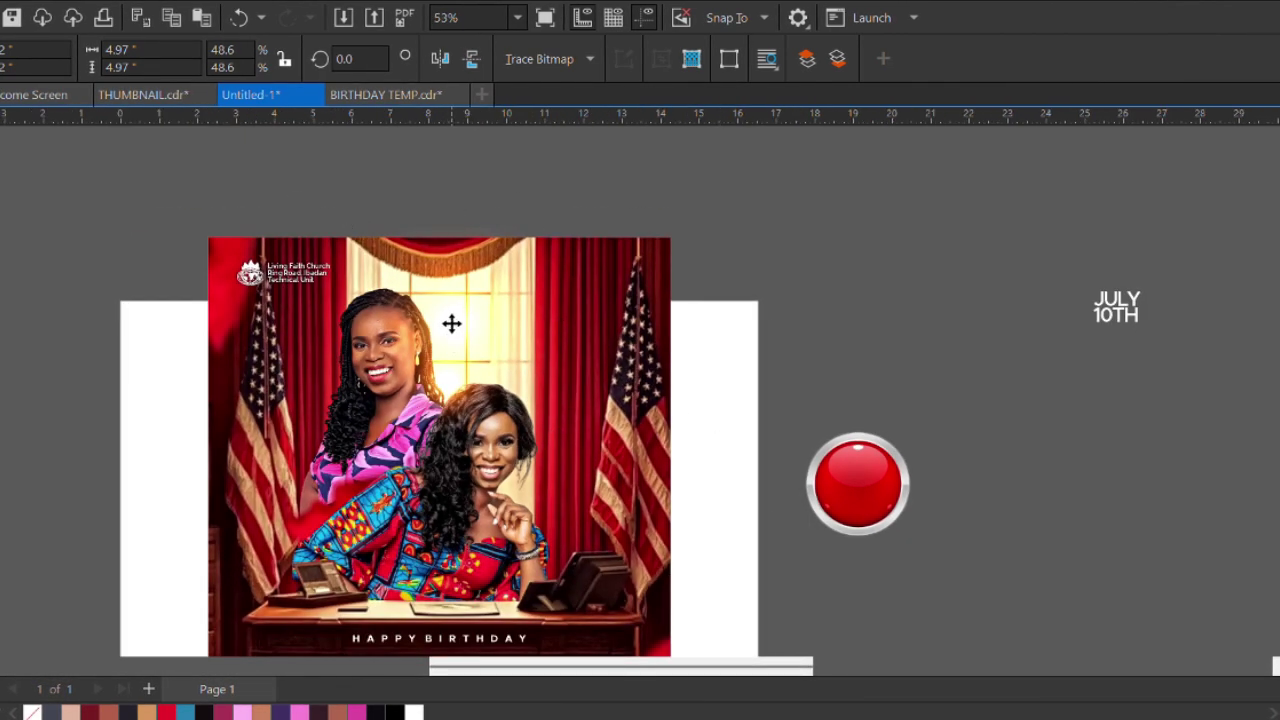
left_click_drag(449, 324, 448, 337)
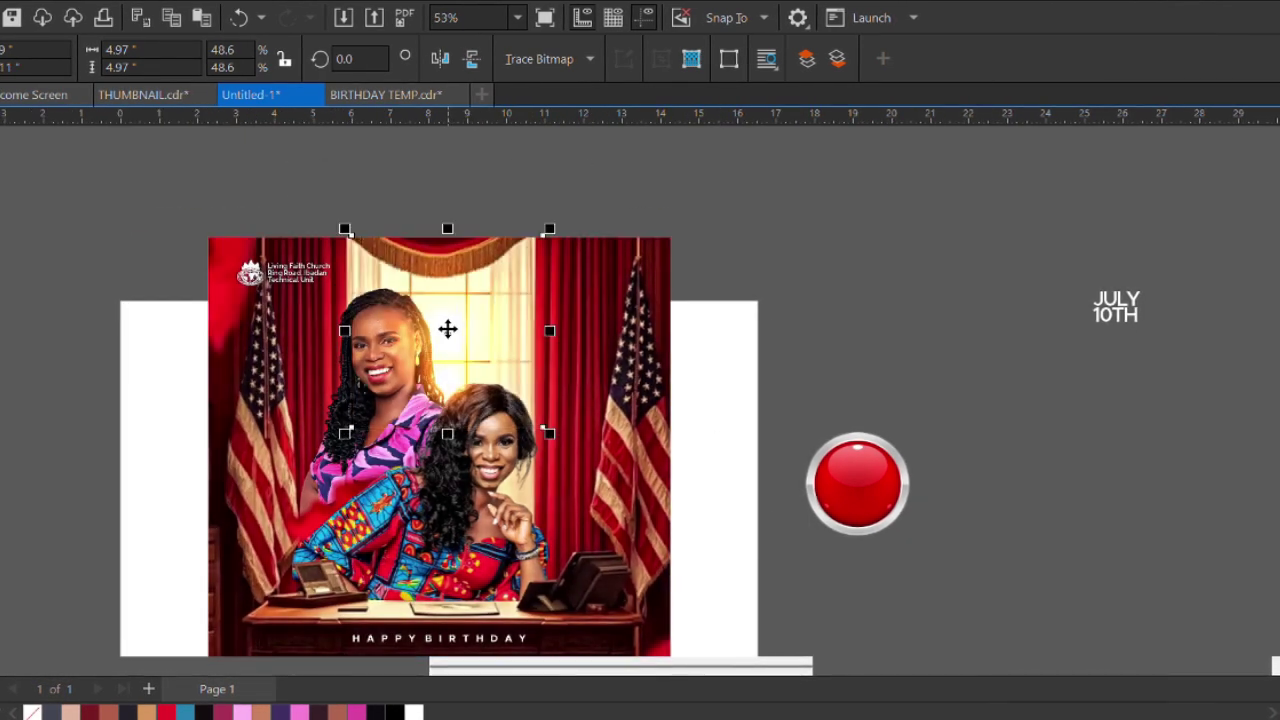
Set the large flare's merge mode to Screen
left_click(247, 62)
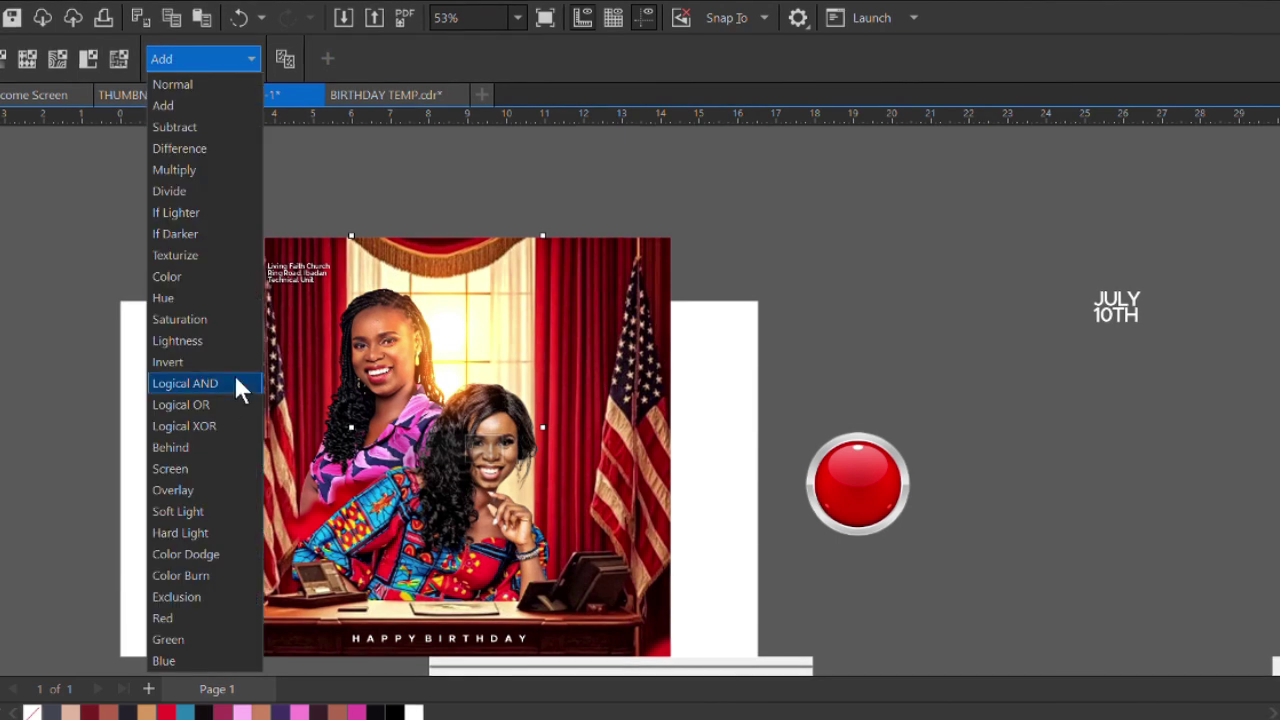
left_click(190, 469)
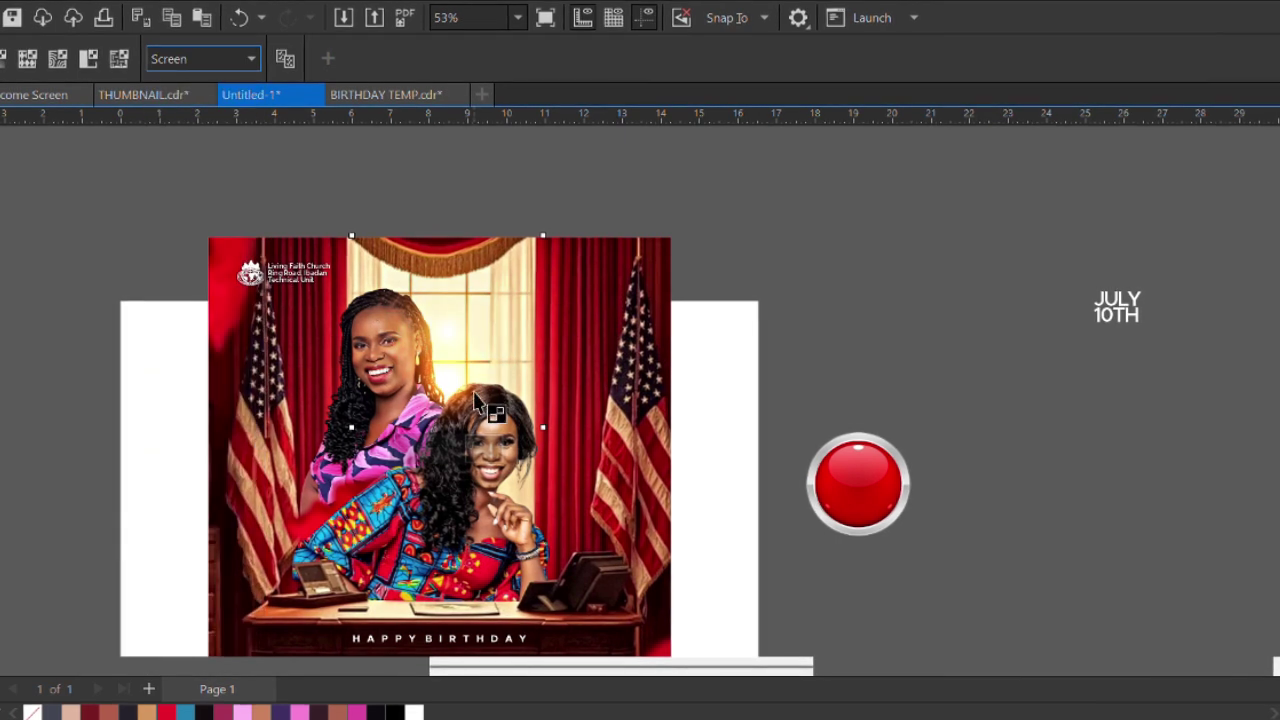
left_click(203, 59)
left_click(171, 104)
Set the merge mode of the smaller flare between the two women's heads to Screen
left_click(465, 379)
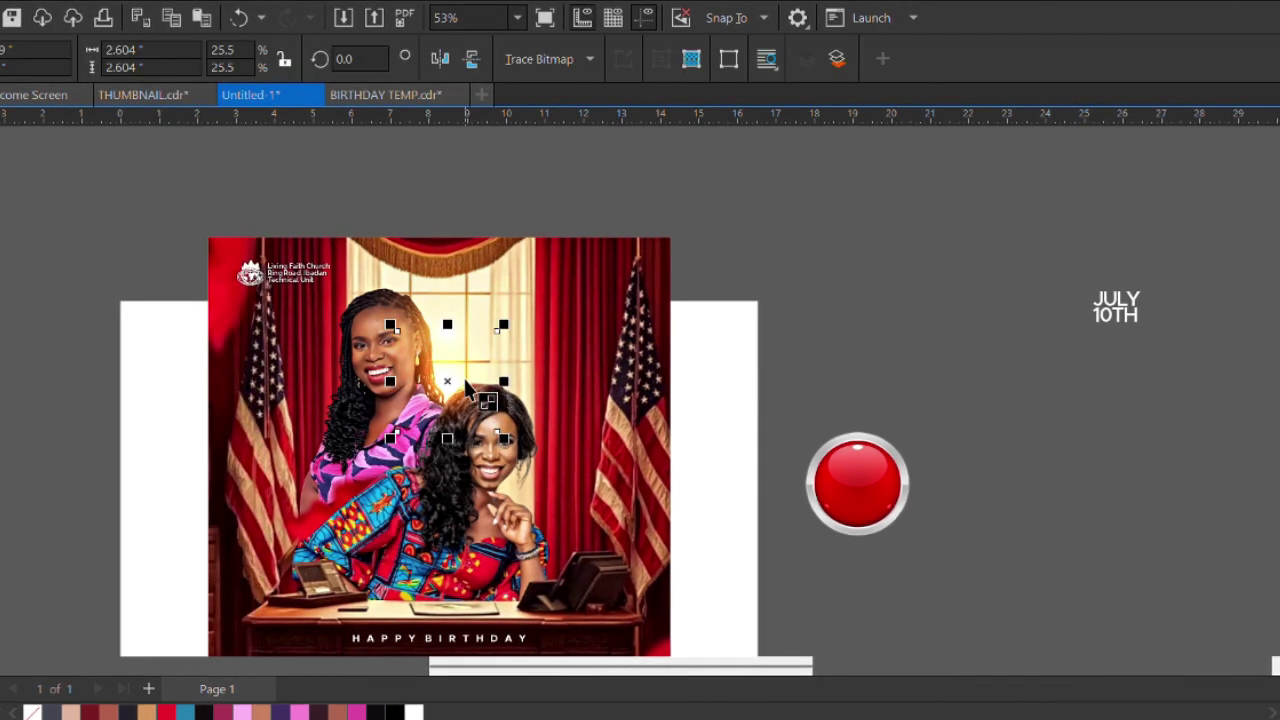
left_click(467, 385)
left_click(196, 58)
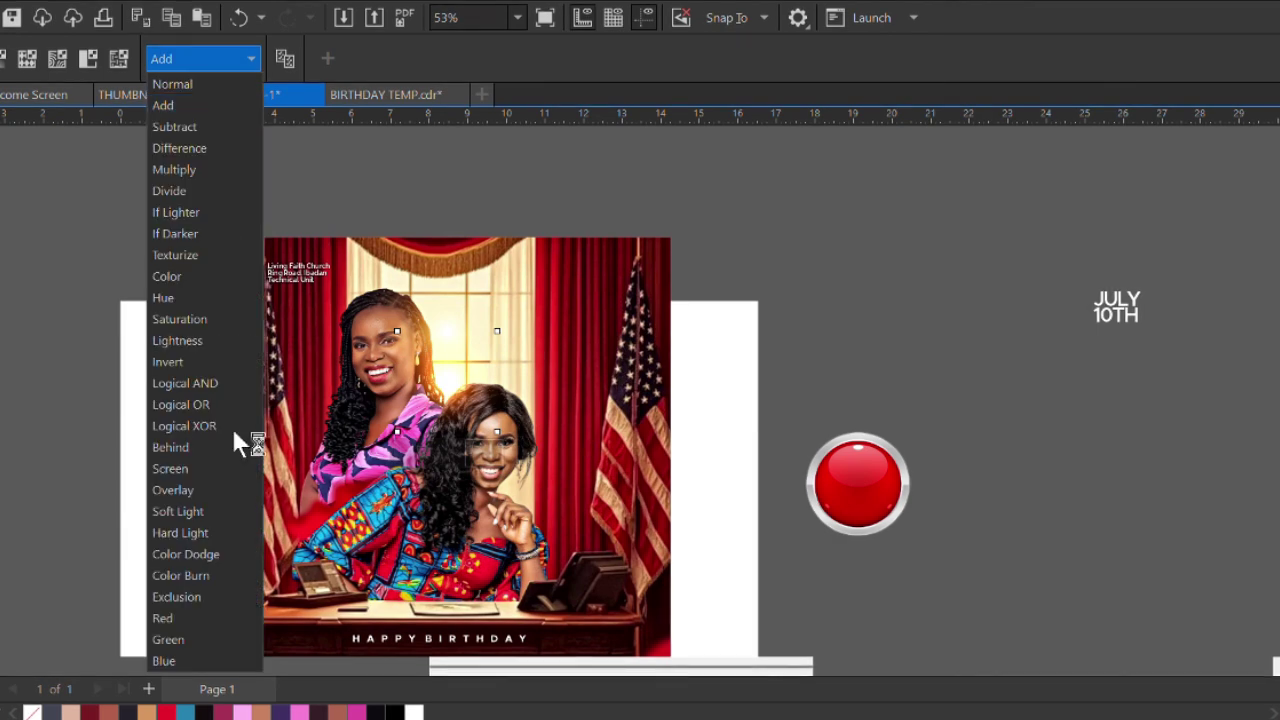
left_click(218, 469)
left_click(789, 320)
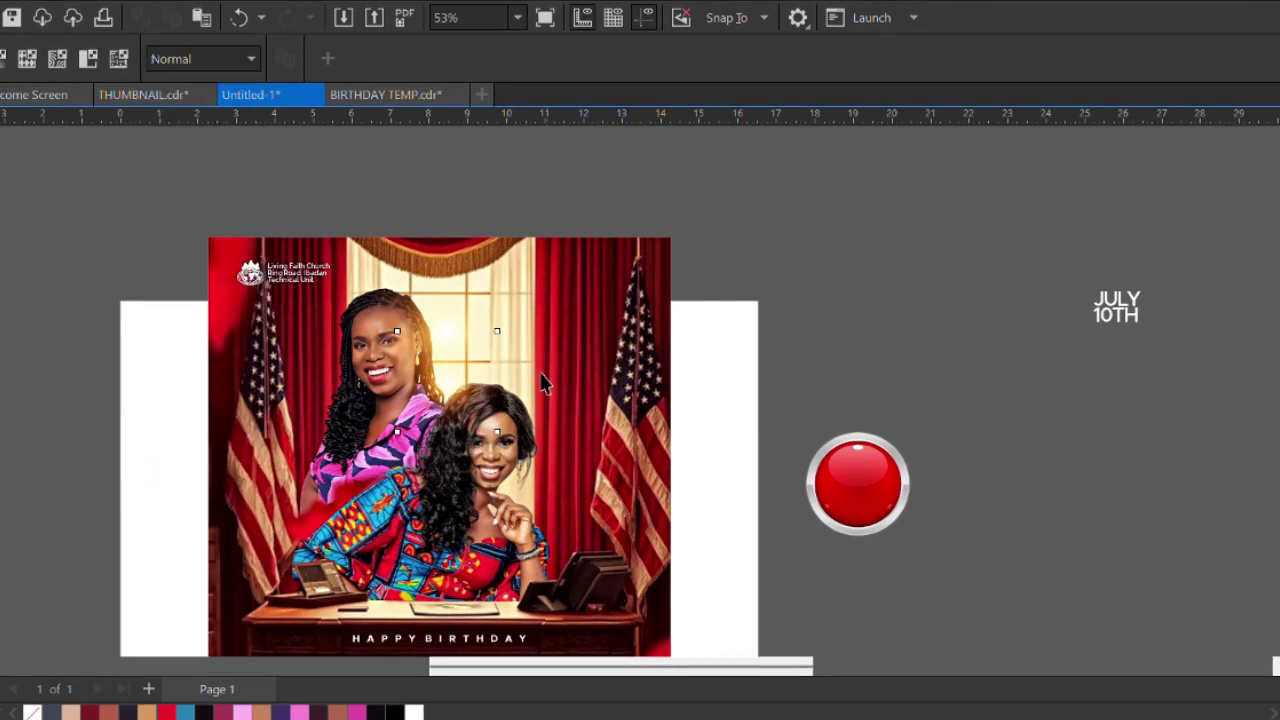
Enlarge the large flare to about 5.35 inches and position it over the window beside the standing woman's head
scroll(485, 389, "up", 2)
left_click(450, 299)
left_click_drag(450, 299, 600, 120)
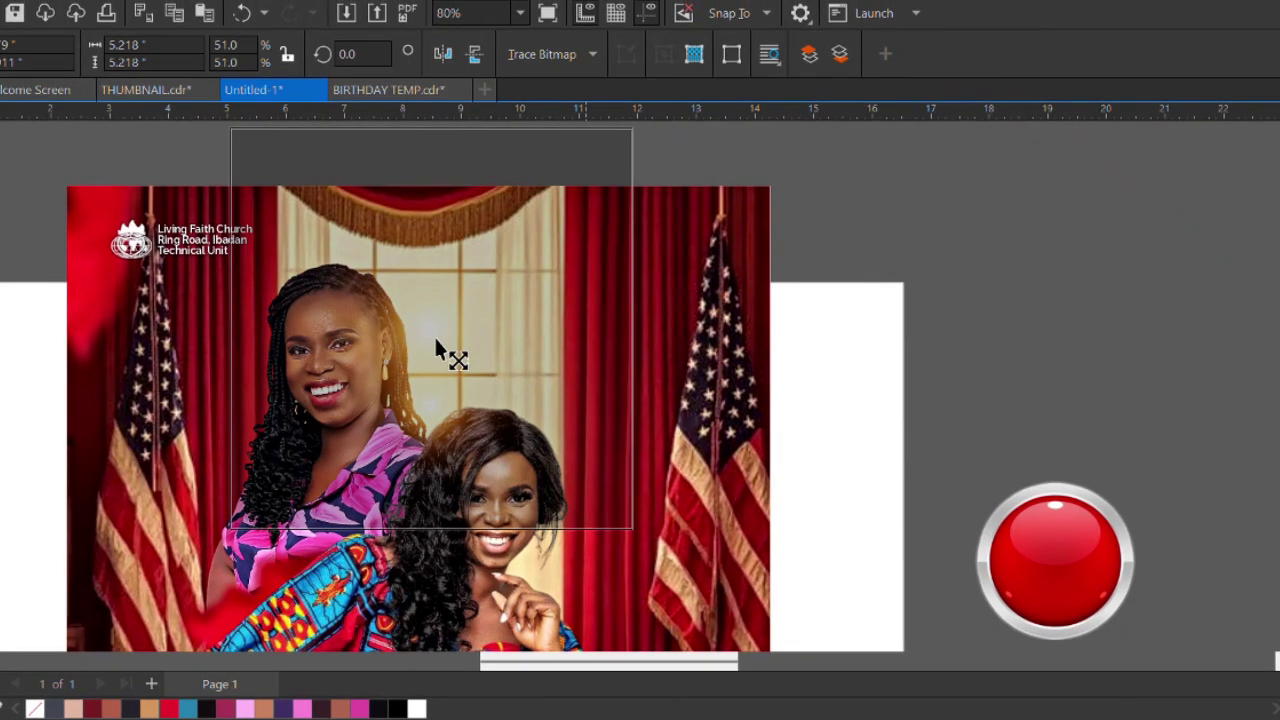
mouse_move(434, 329)
left_mouse_down()
mouse_move(434, 298)
mouse_move(437, 317)
left_mouse_up()
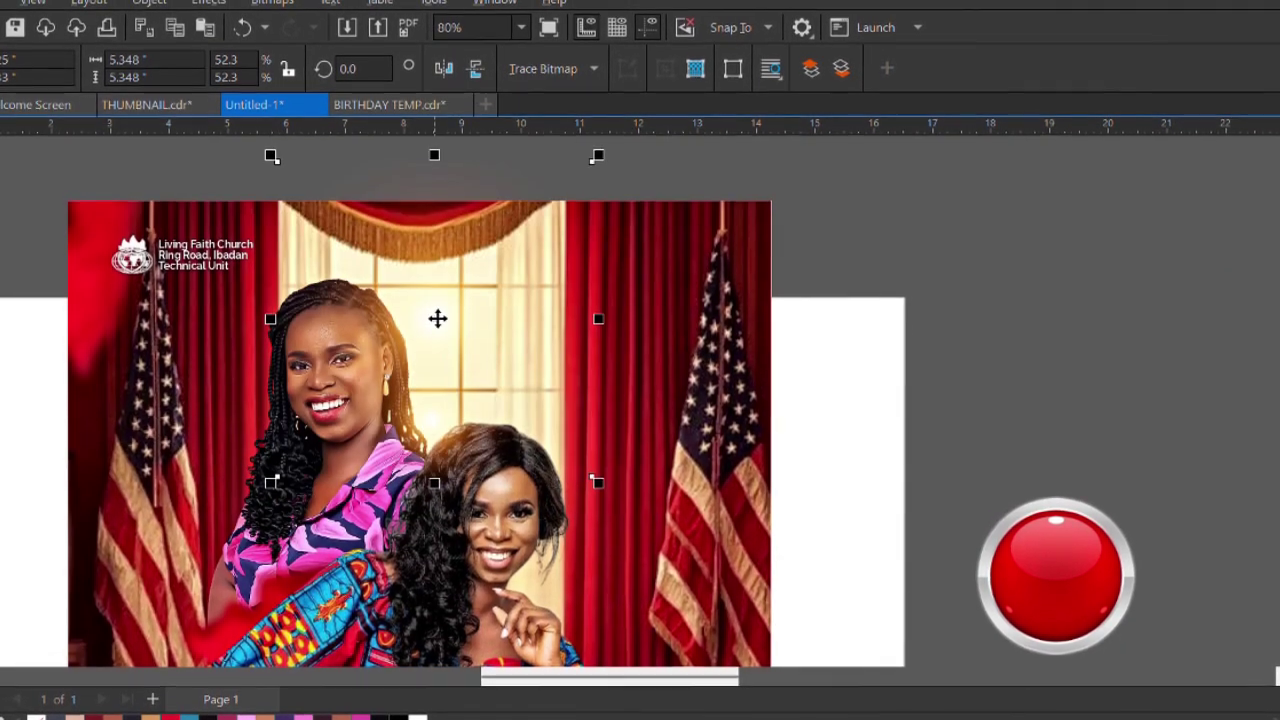
PowerClip the large flare inside the flyer frame
right_click(449, 314)
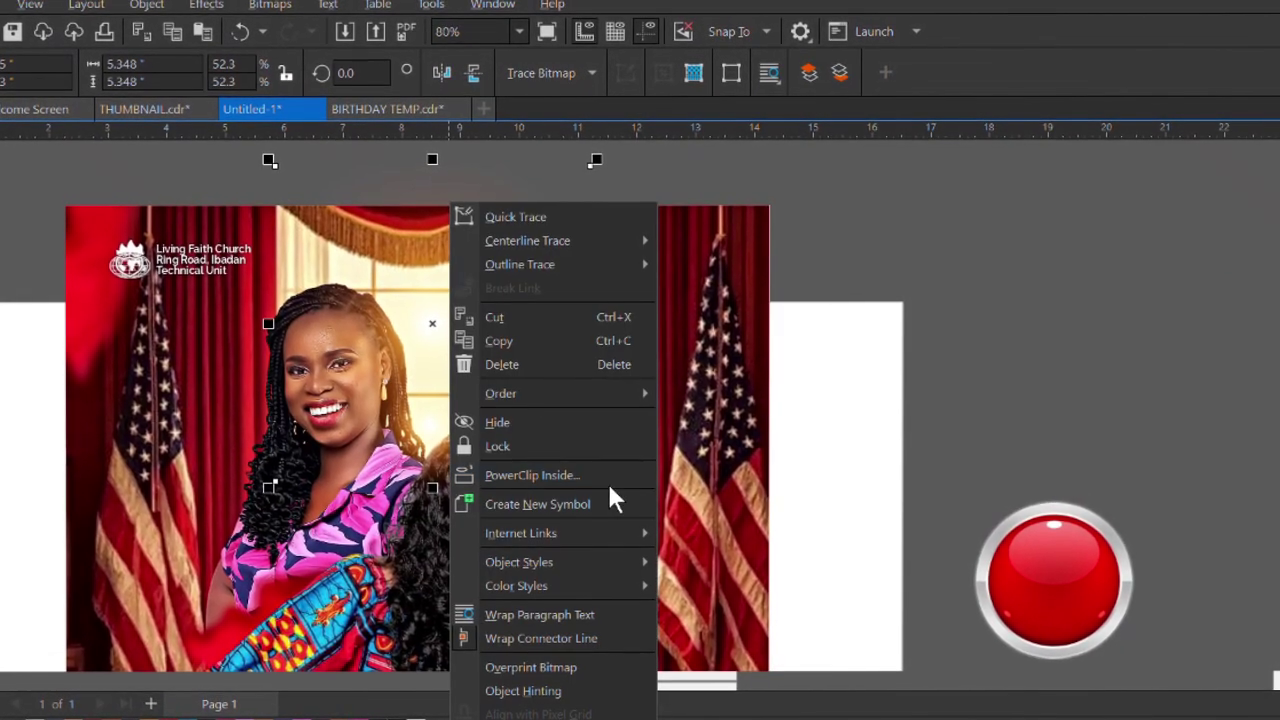
left_click(531, 475)
left_click(620, 420)
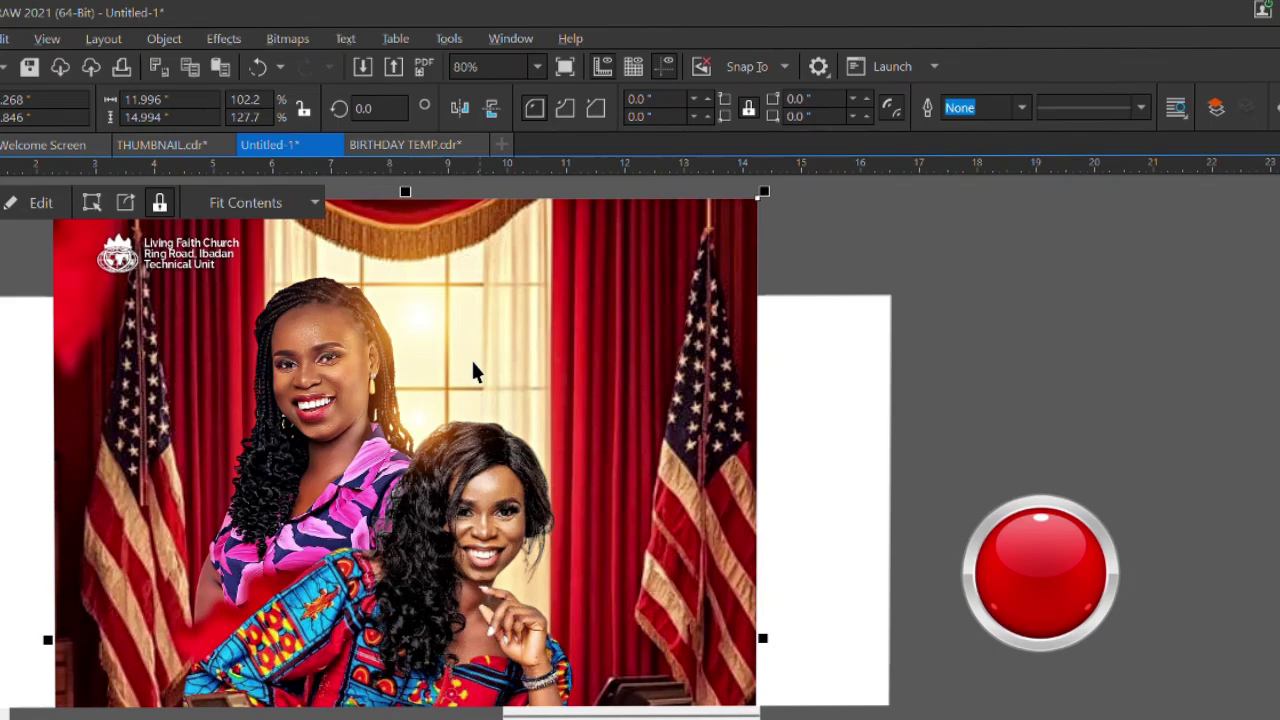
Duplicate the 2.604-inch flare and place the copy just above the seated woman's head
left_click(410, 414)
mouse_move(410, 414)
left_mouse_down()
mouse_move(486, 491)
mouse_move(528, 577)
mouse_move(540, 572)
left_mouse_up()
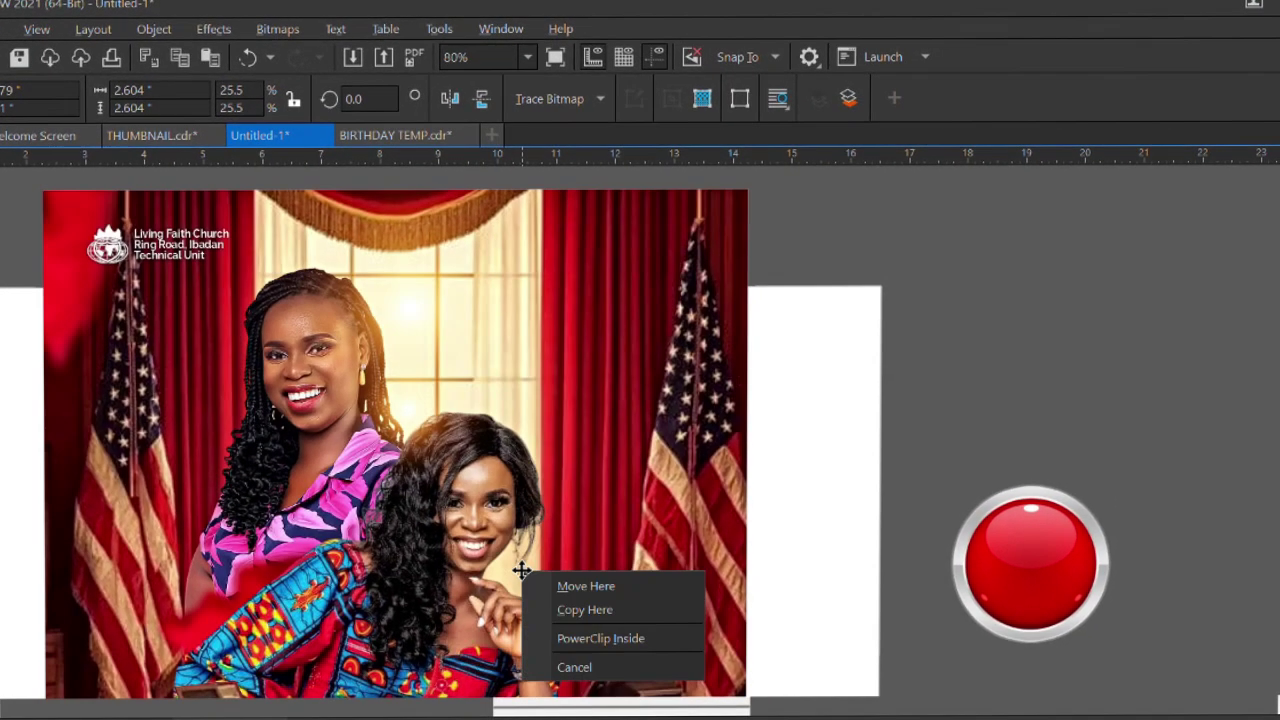
left_click(570, 604)
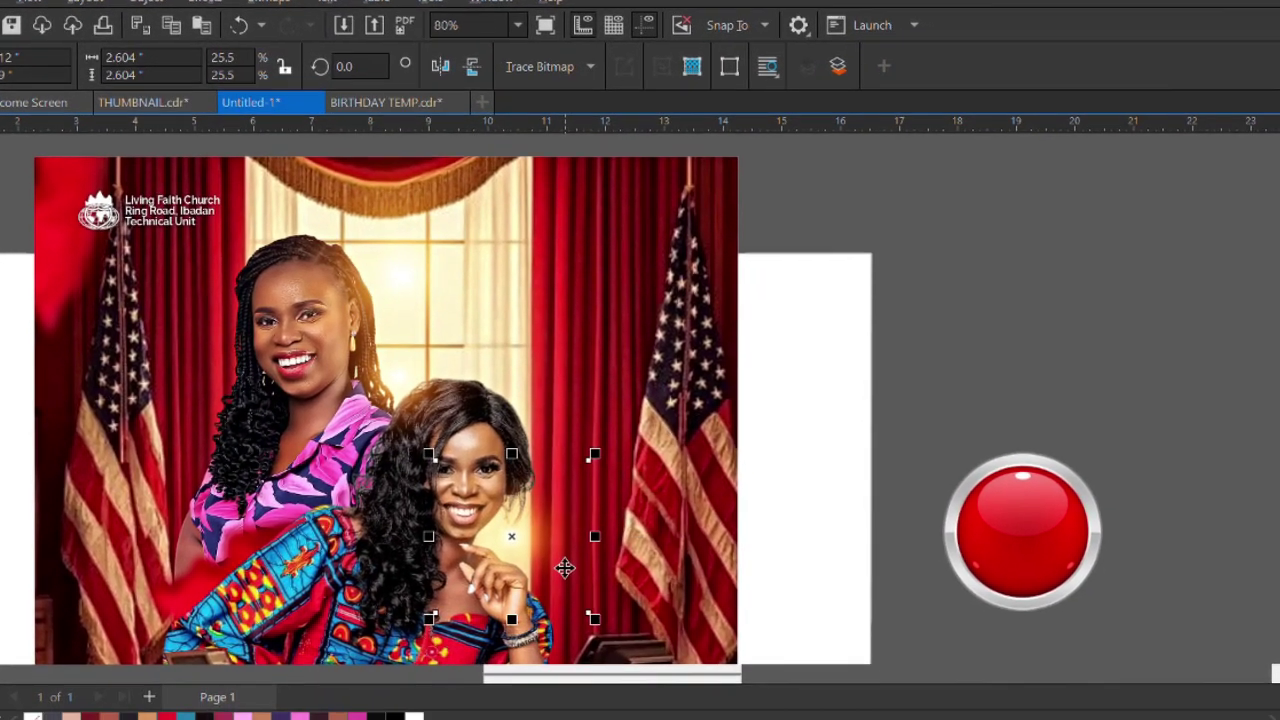
scroll(565, 567, "down", 3)
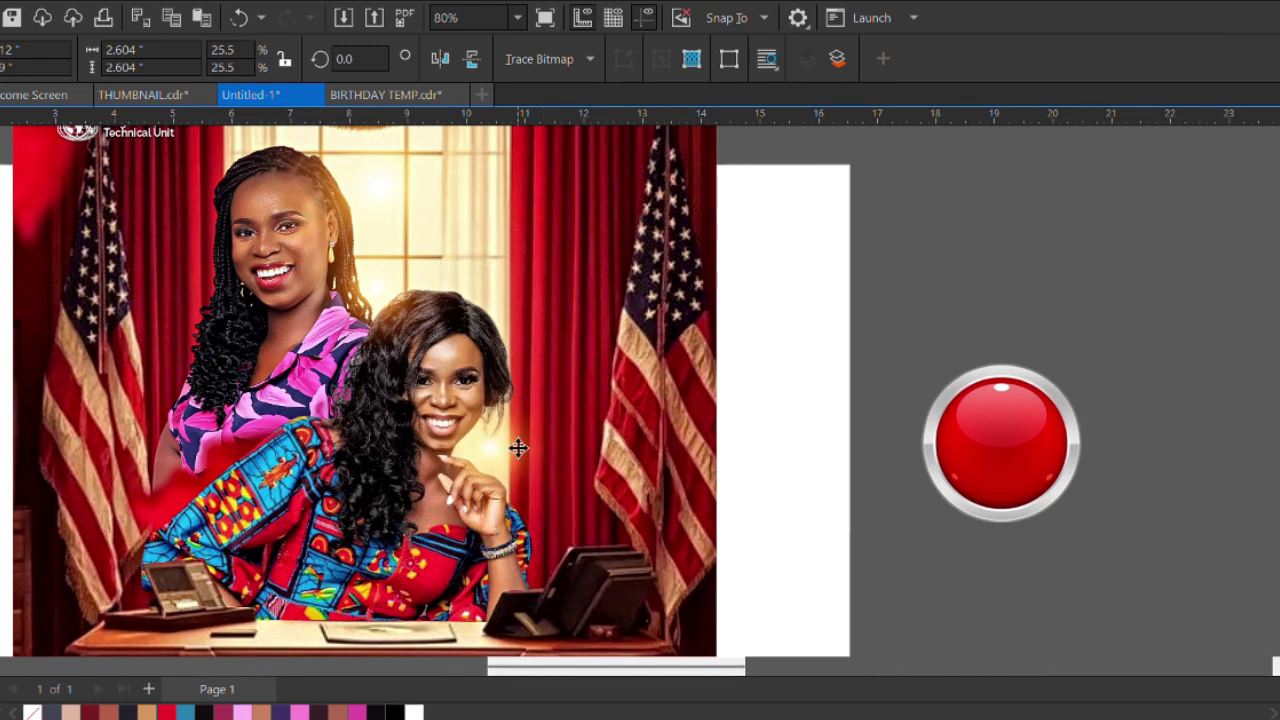
scroll(518, 448, "up", 4)
left_click_drag(476, 450, 474, 309)
scroll(476, 450, "down", 4)
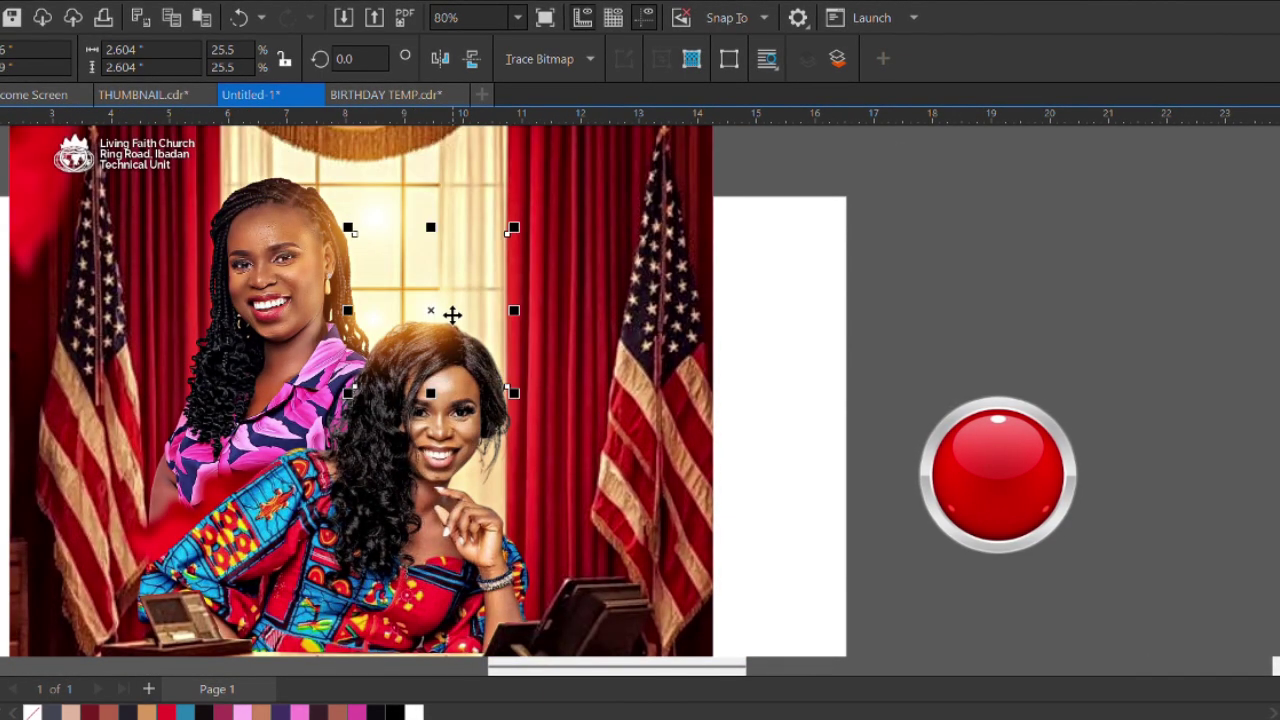
scroll(452, 315, "down", 3)
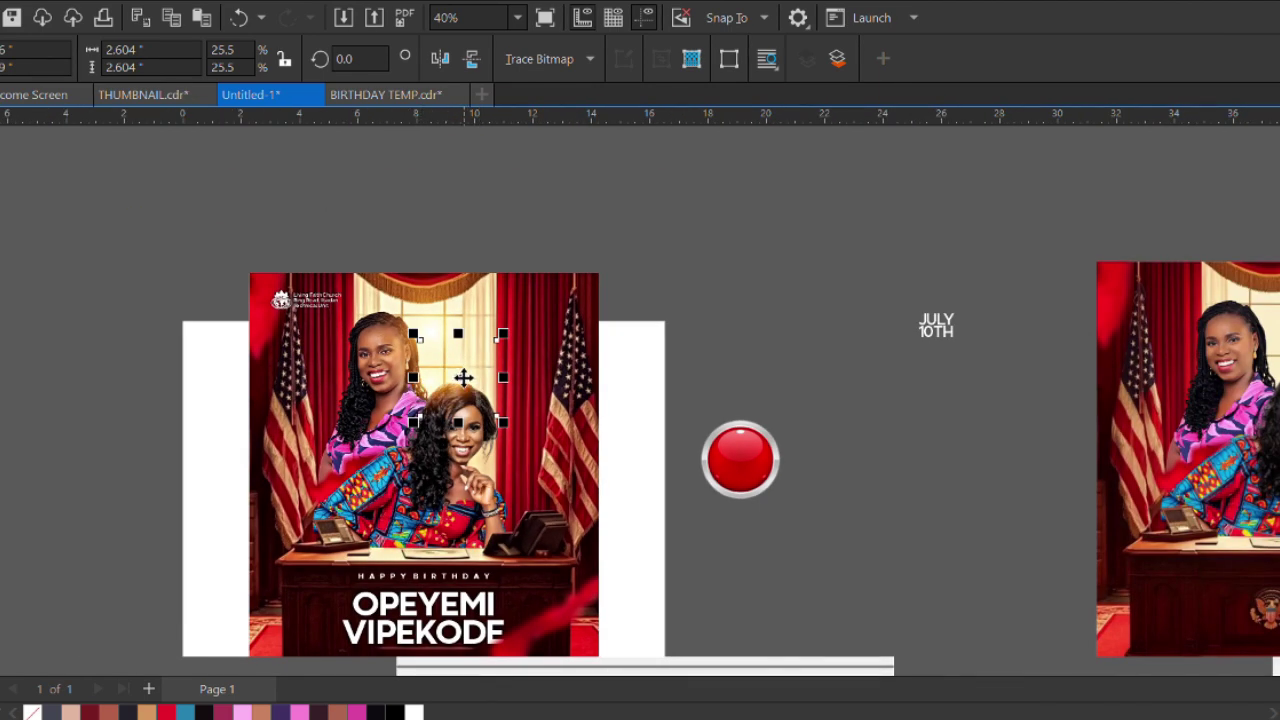
left_click(463, 378)
left_click(468, 378)
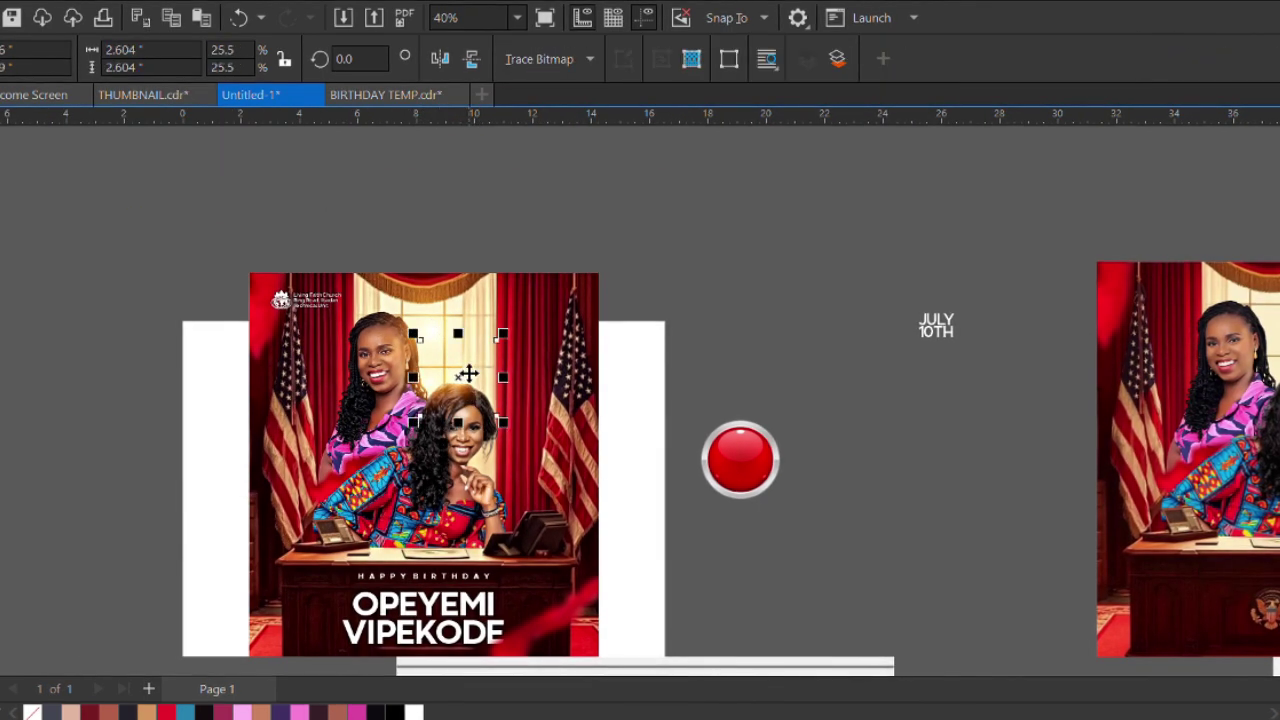
Select both small flares together and PowerClip them inside the flyer frame
left_click_drag(346, 231, 580, 443)
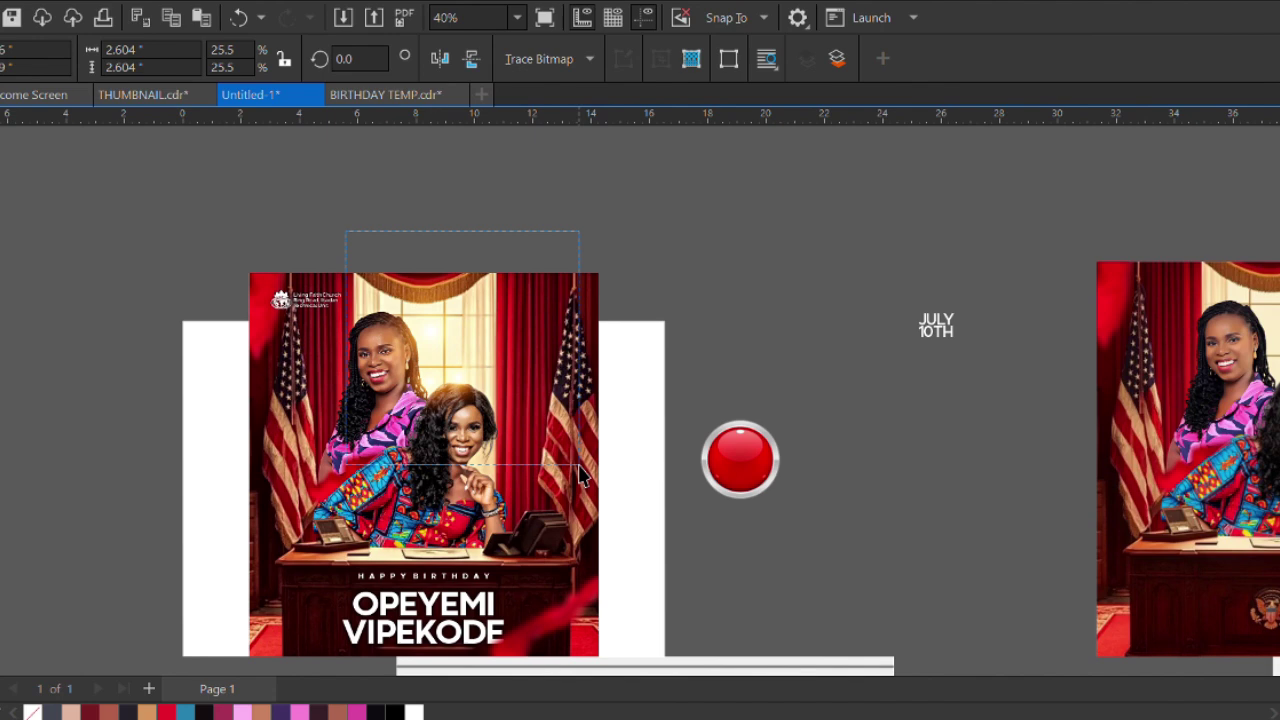
right_click(439, 384)
left_click(543, 486)
left_click(426, 326)
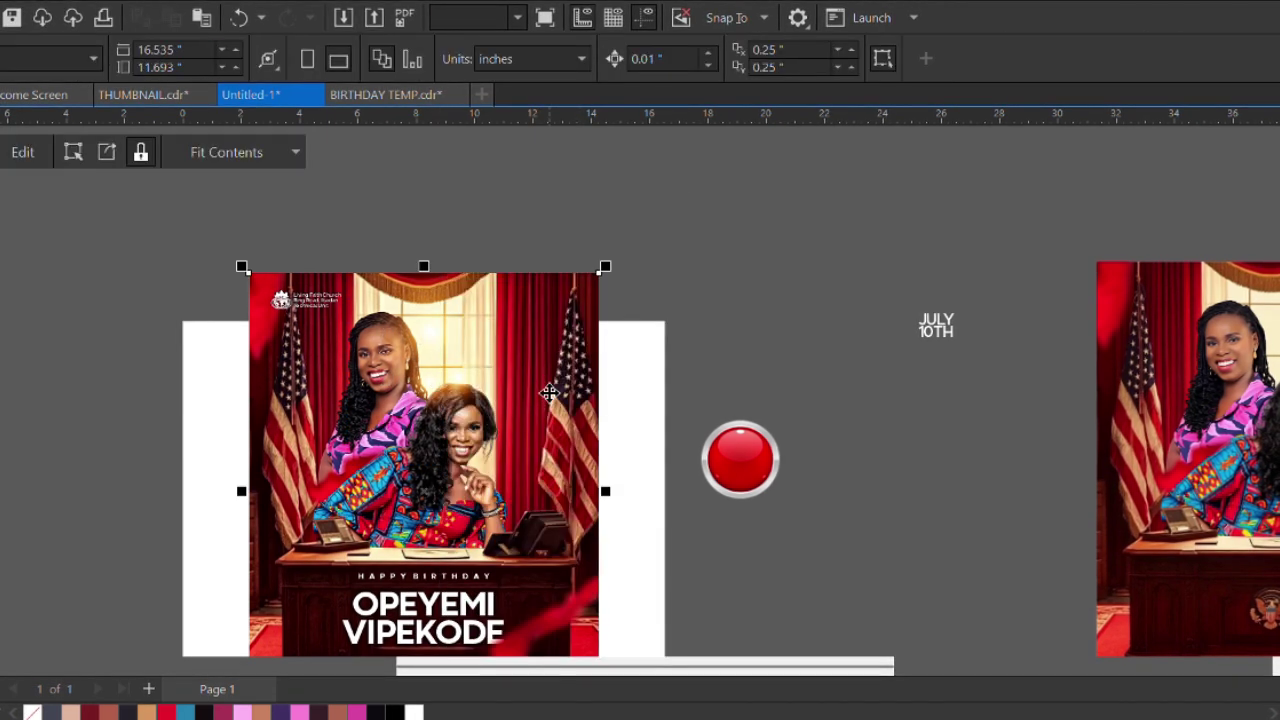
Scale the clipped flare above the seated woman's head to 2.062 inches and move it toward the window's right edge
scroll(426, 326, "down", 2)
scroll(426, 326, "up", 6)
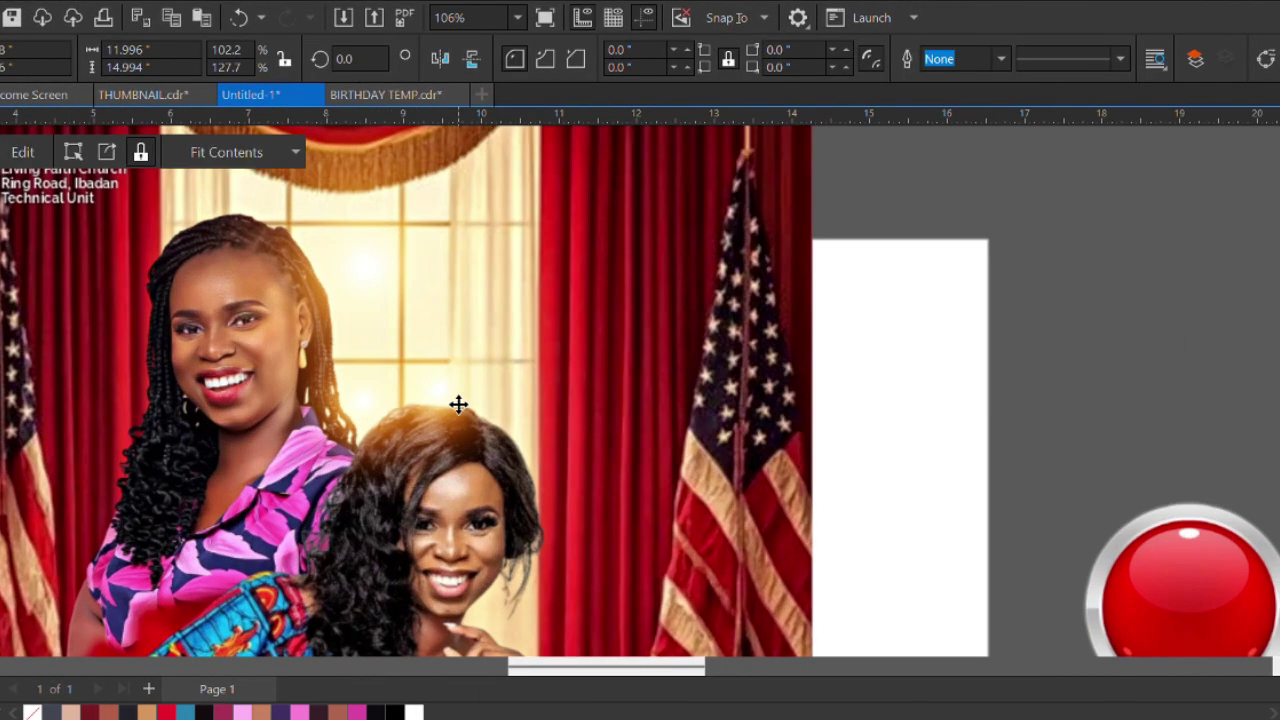
left_click(458, 404, "ctrl")
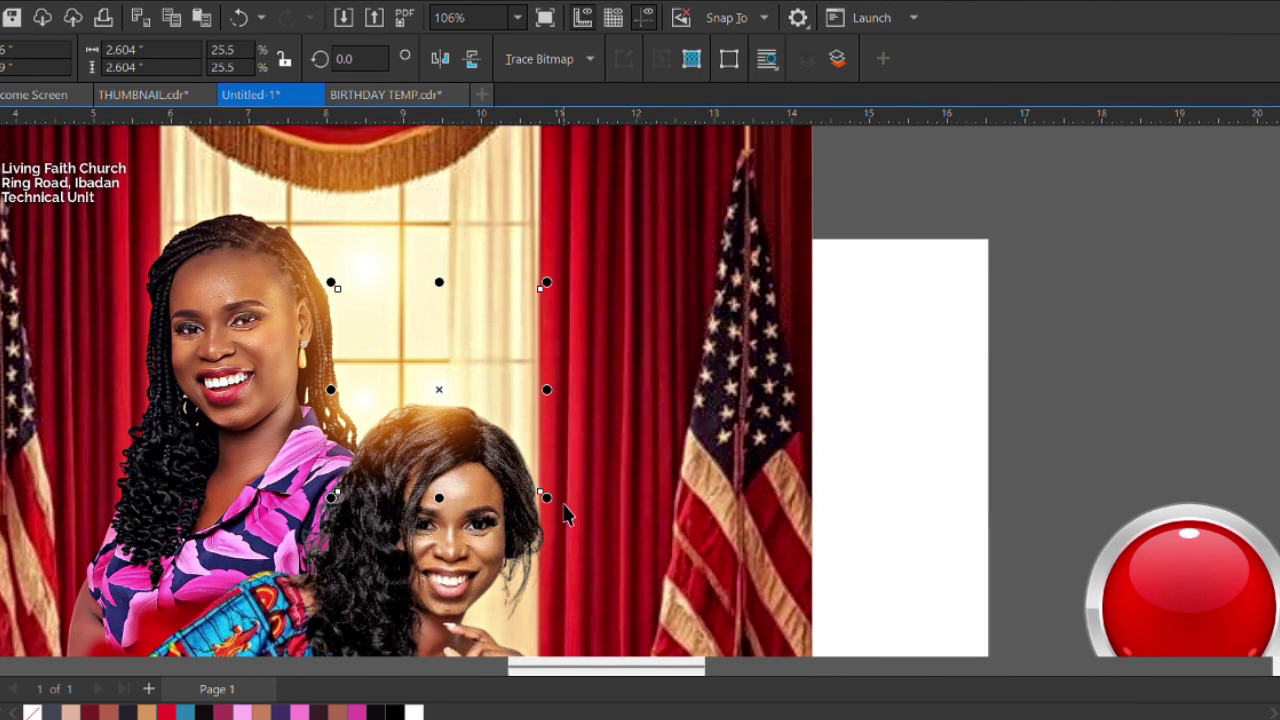
left_click_drag(550, 500, 535, 478)
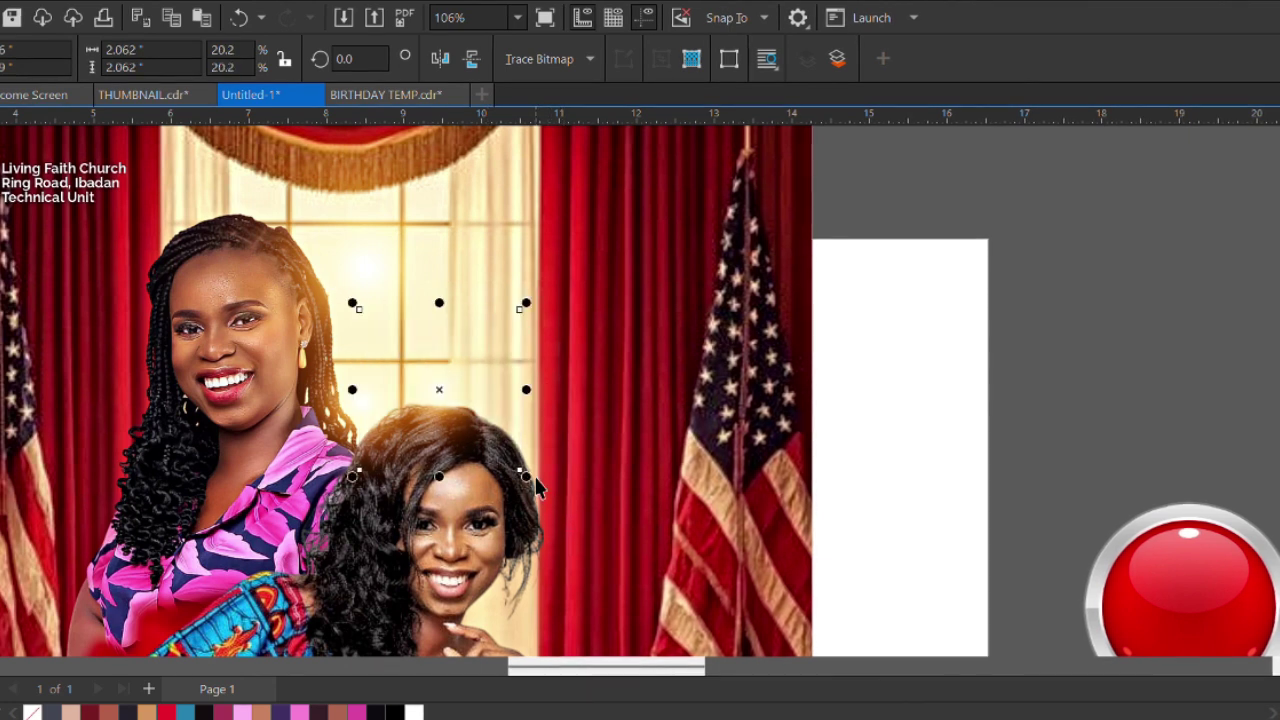
left_click_drag(443, 383, 503, 387)
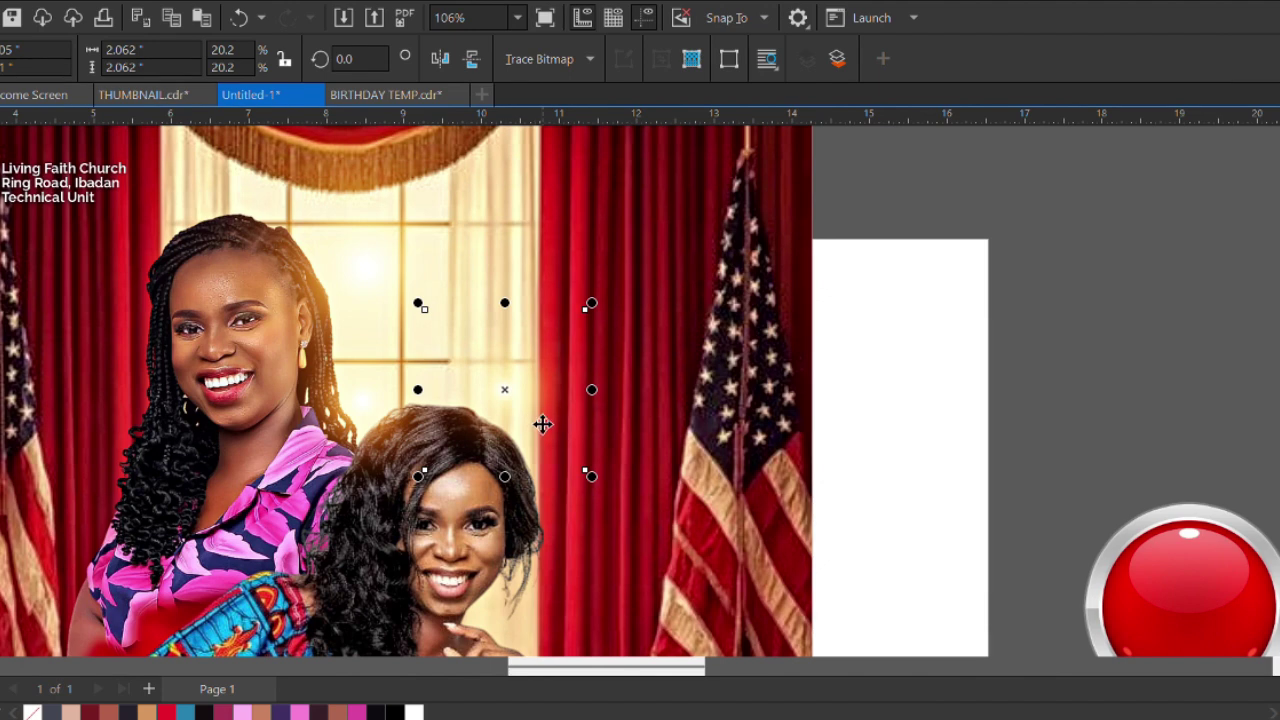
Try a copy of the 2.062-inch flare beside the seated woman's head, narrowed to 0.787 inches wide
key("ctrl+z")
key("ctrl+z")
key("ctrl+z")
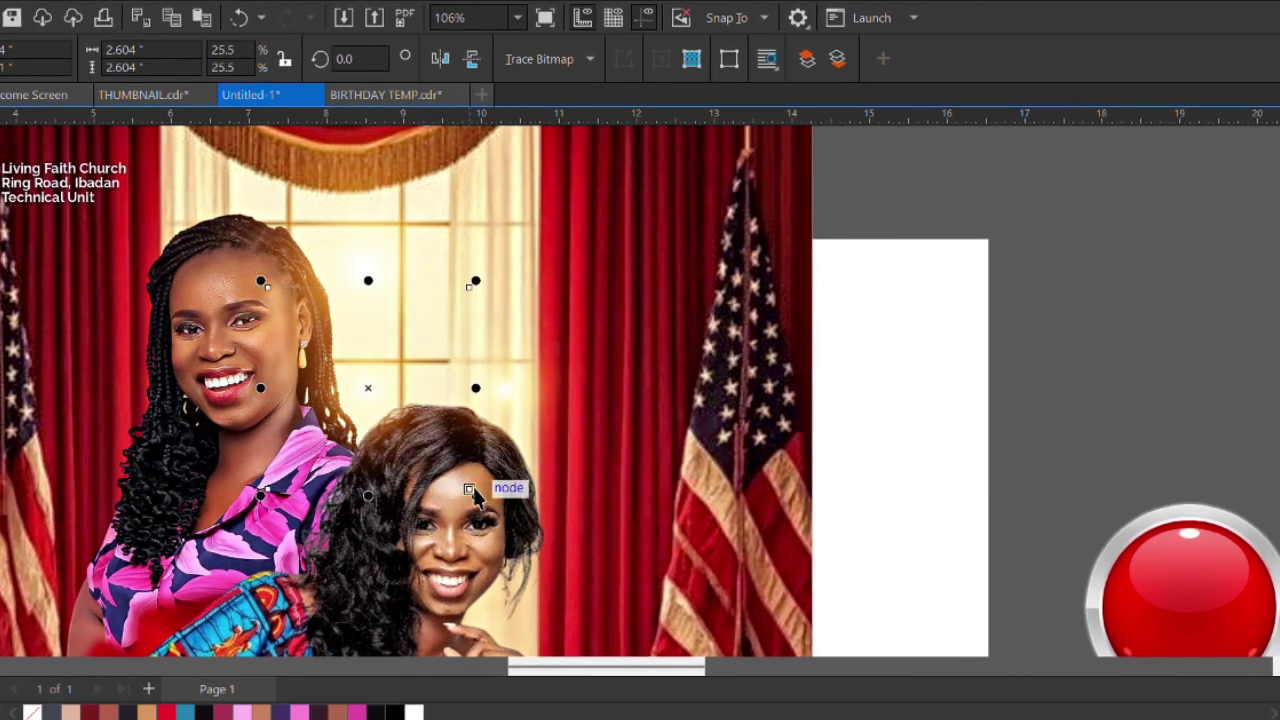
left_click(502, 401)
left_click_drag(503, 400, 548, 507)
left_click(597, 540)
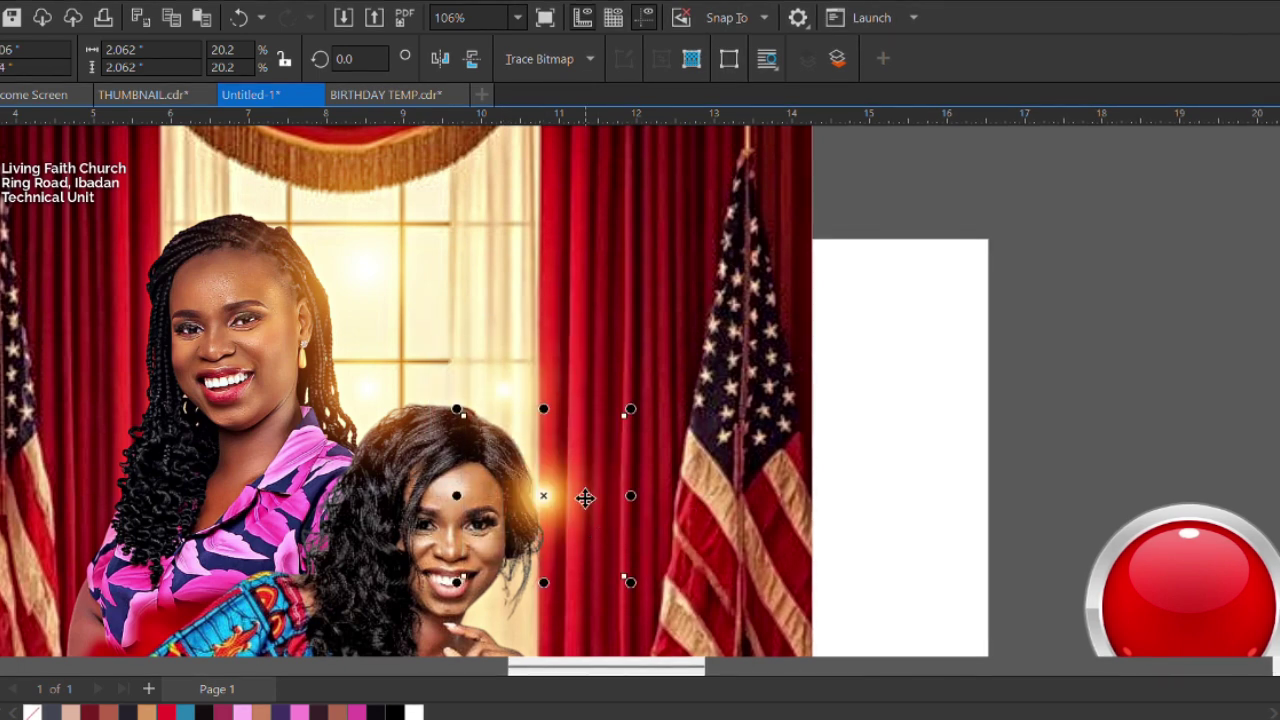
left_click_drag(630, 496, 580, 498)
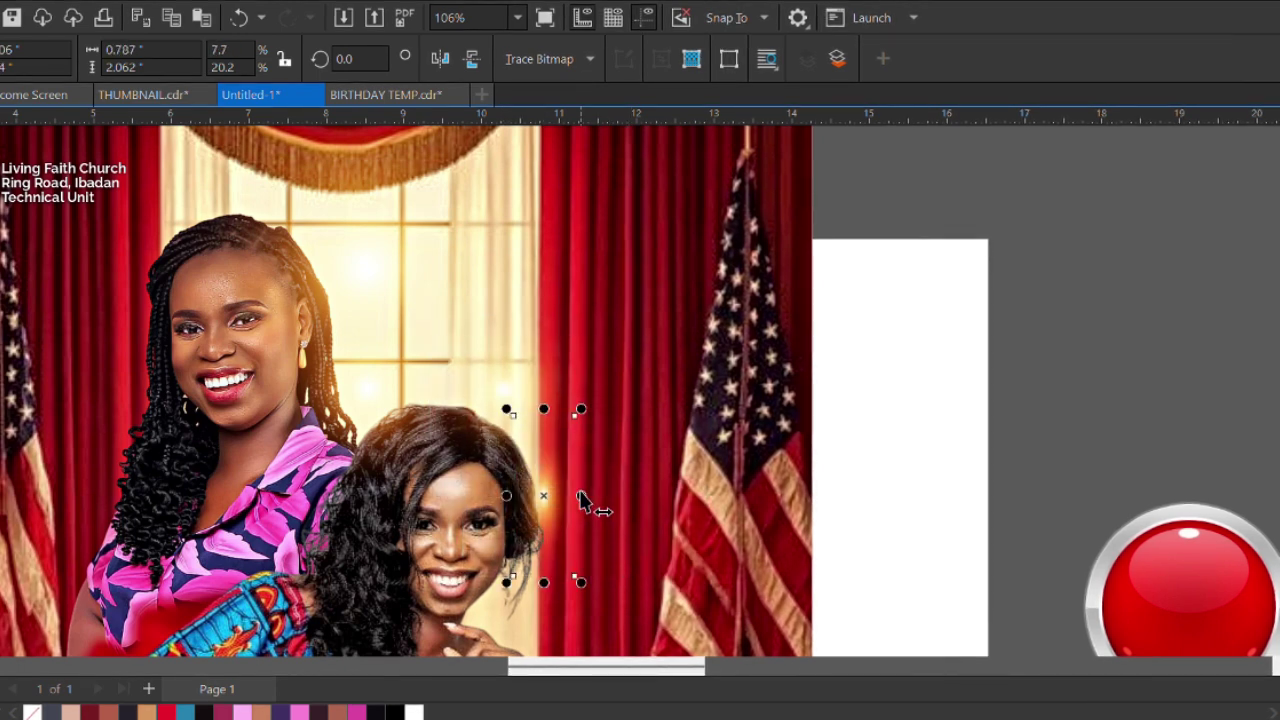
key("ctrl+z")
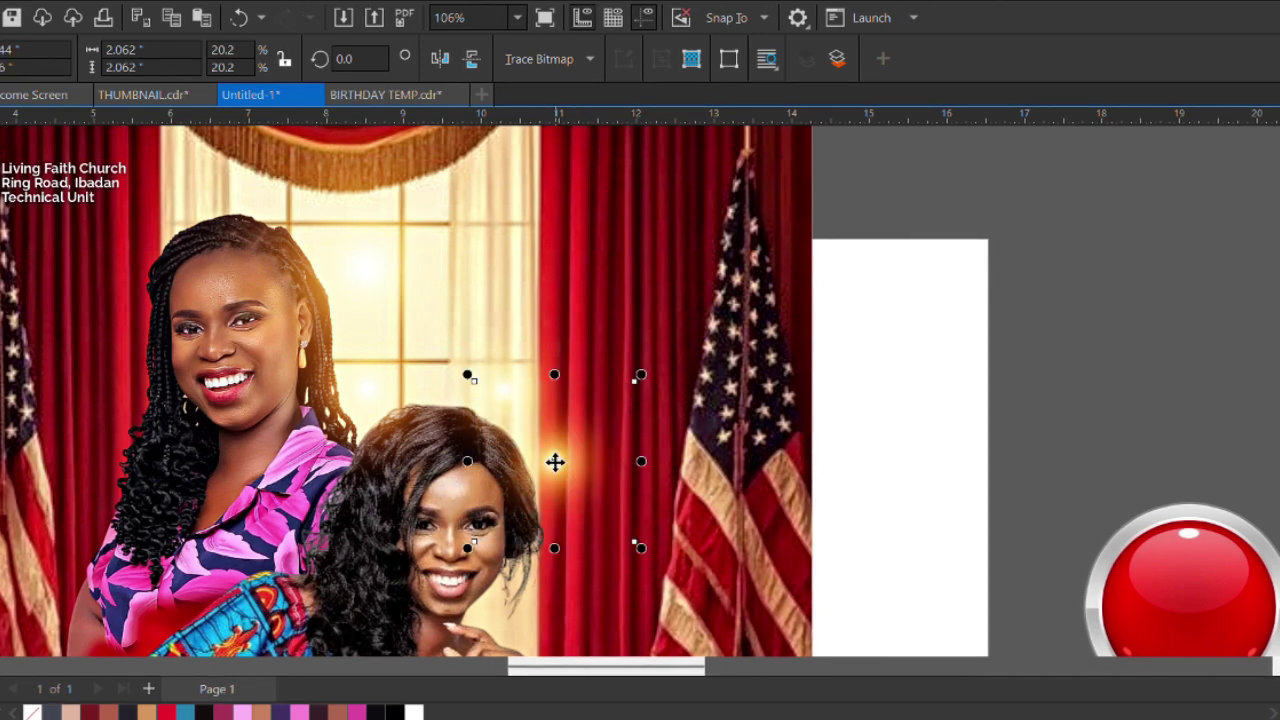
key("Escape")
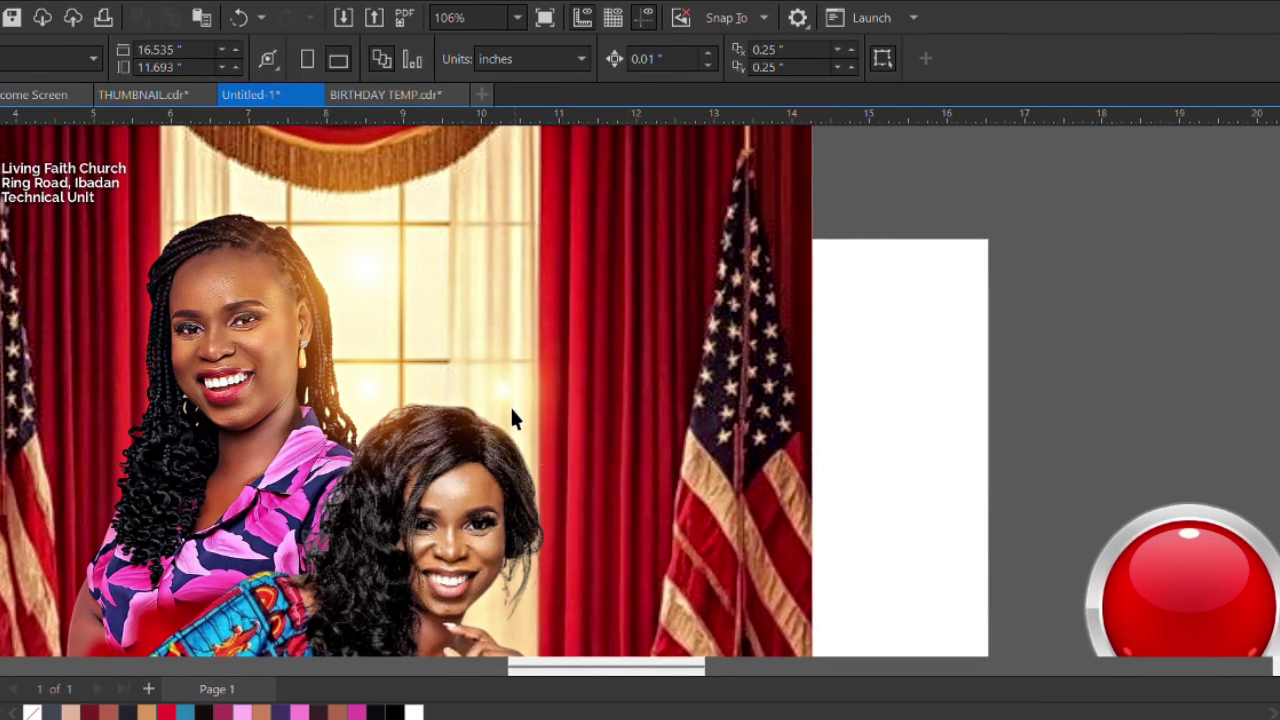
Nudge the 2.062-inch flare slightly right over the window's edge above the seated woman's head
left_click(517, 405)
left_click(516, 402)
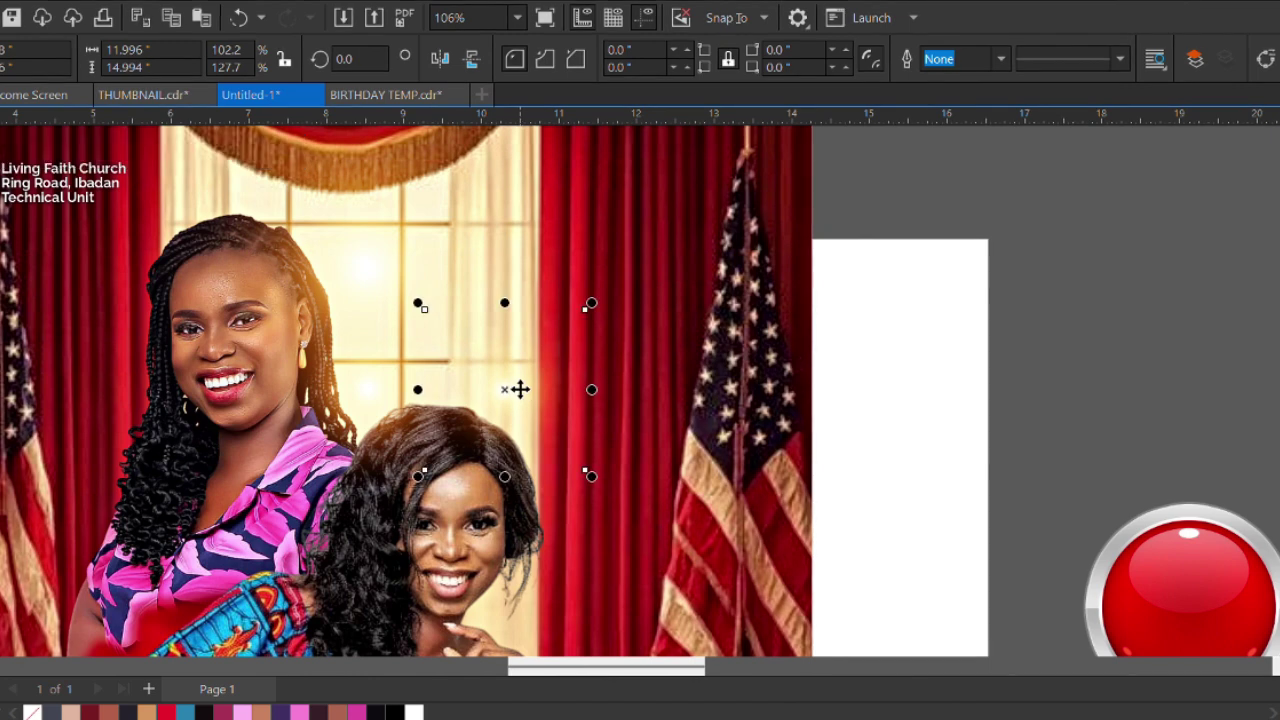
mouse_move(516, 401)
left_mouse_down()
mouse_move(531, 423)
mouse_move(529, 410)
left_mouse_up()
scroll(529, 406, "down", 2)
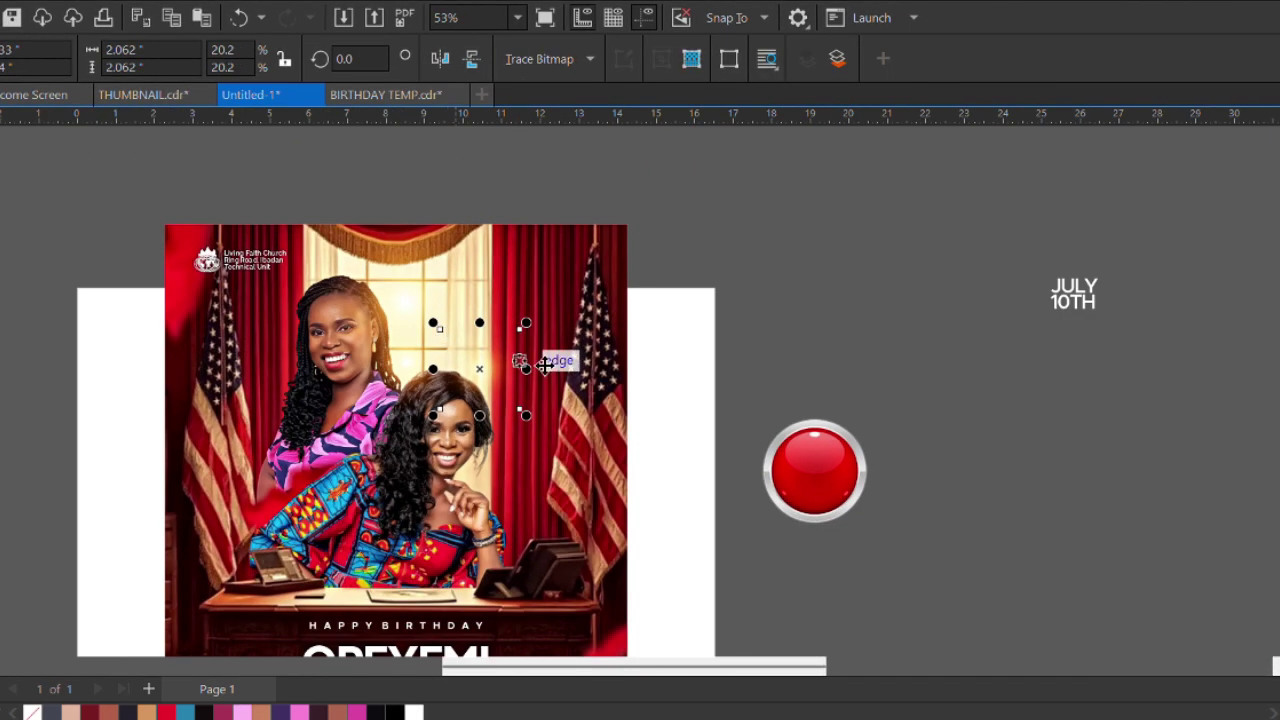
left_click(640, 377)
Place the red button on the flyer to the right of the standing woman's head and scale it down
scroll(480, 371, "down", 2)
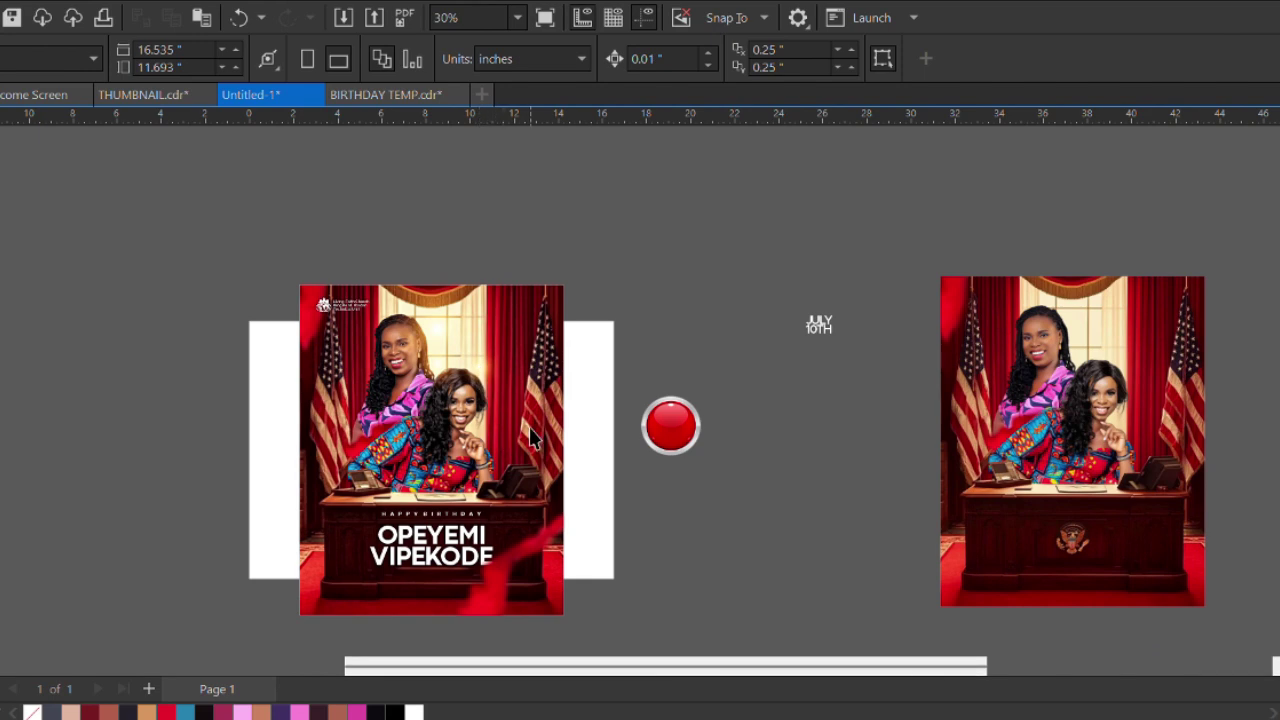
left_click_drag(652, 443, 492, 341)
scroll(509, 286, "up", 2)
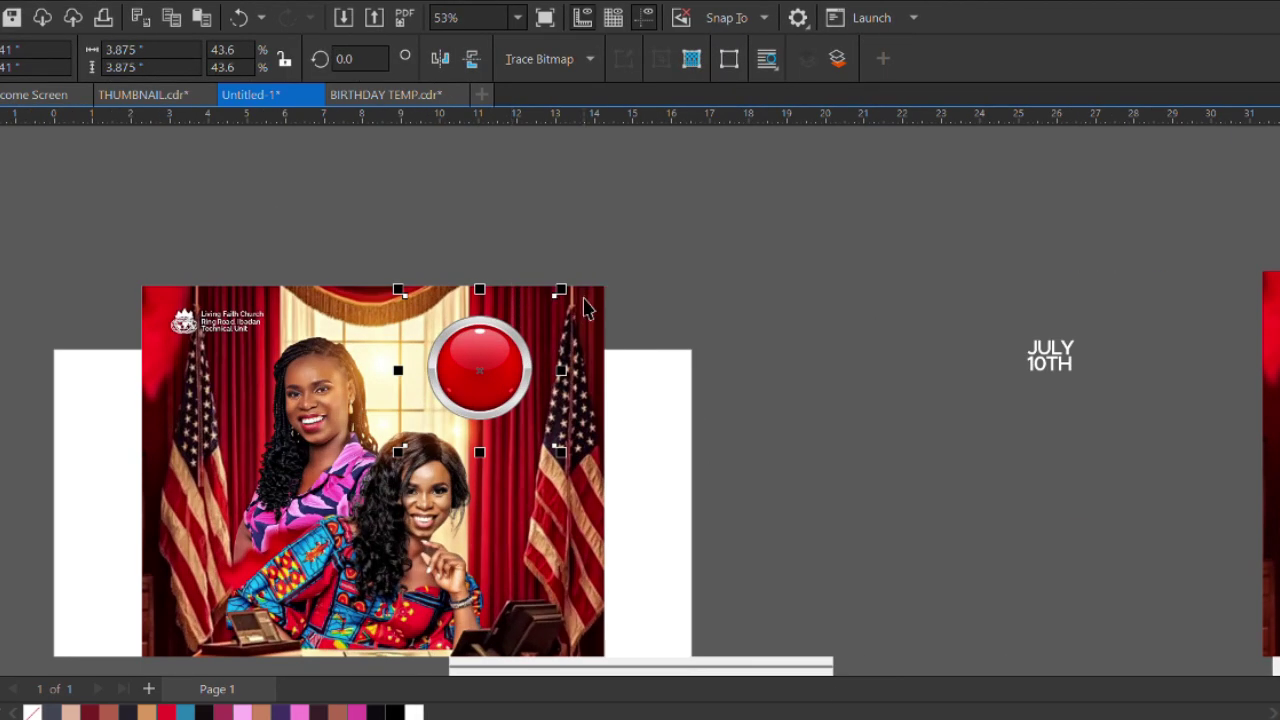
left_click_drag(565, 290, 549, 317)
Center the JULY 10TH text horizontally and vertically on the red button
left_click_drag(978, 306, 1090, 390)
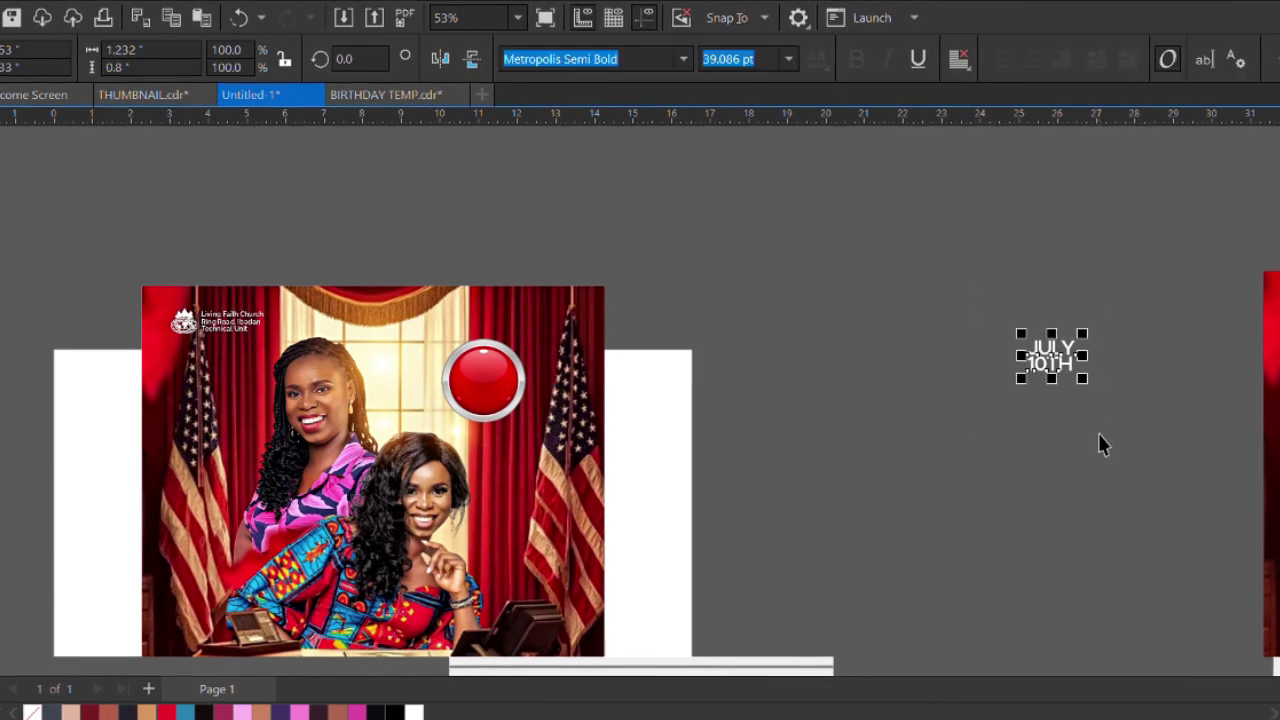
key("F8")
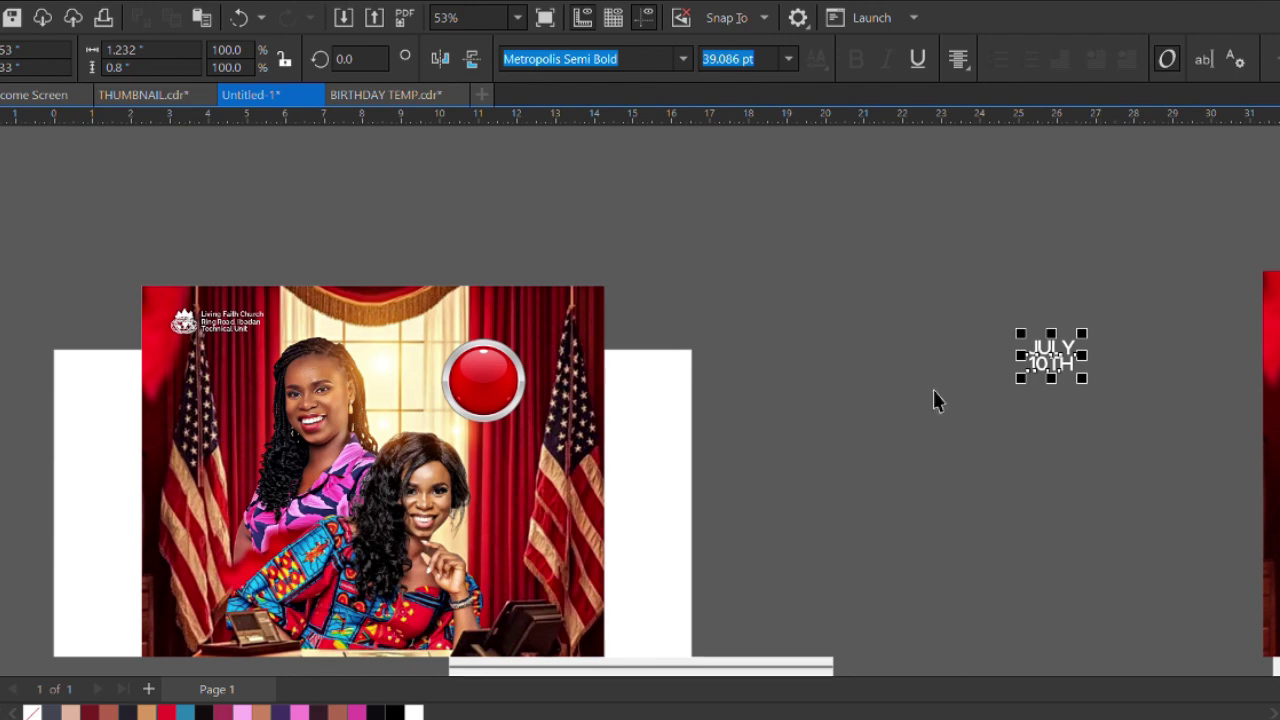
left_click(486, 371, "shift")
key("c")
key("e")
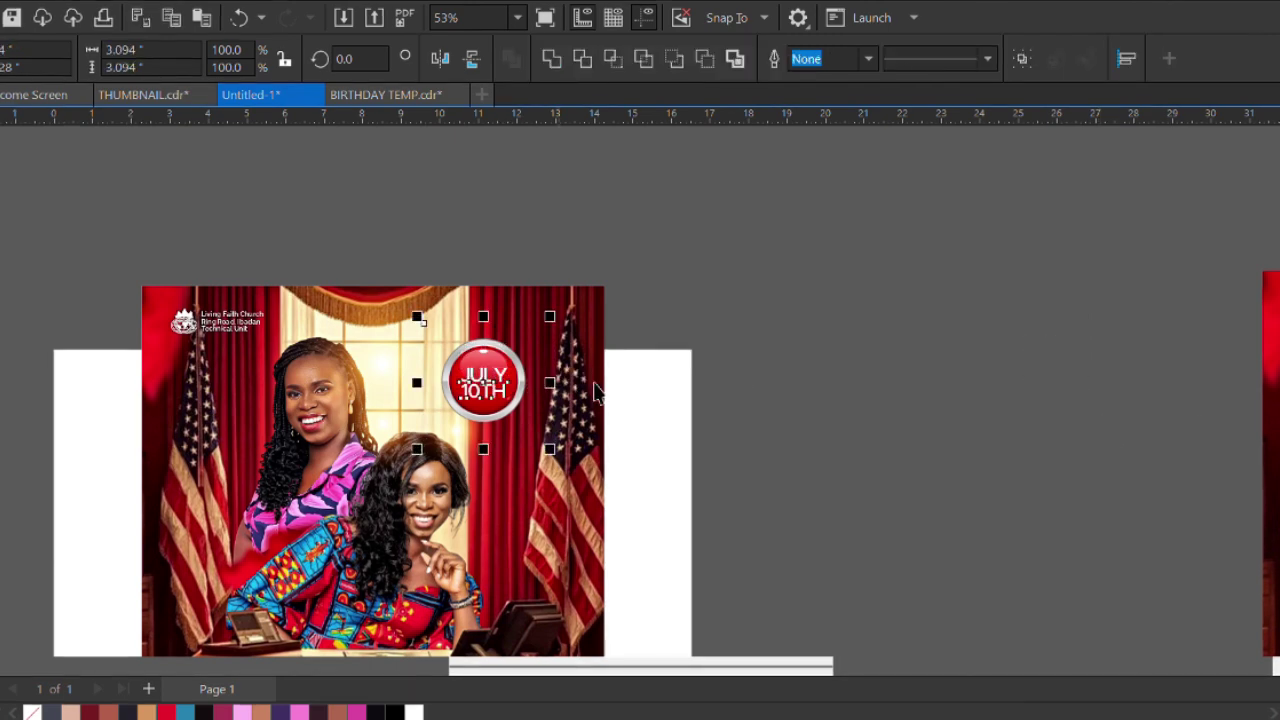
Change the font of the JULY 10TH text on the button to Metropolis Extra Bold
left_click(505, 385)
scroll(504, 378, "up", 3)
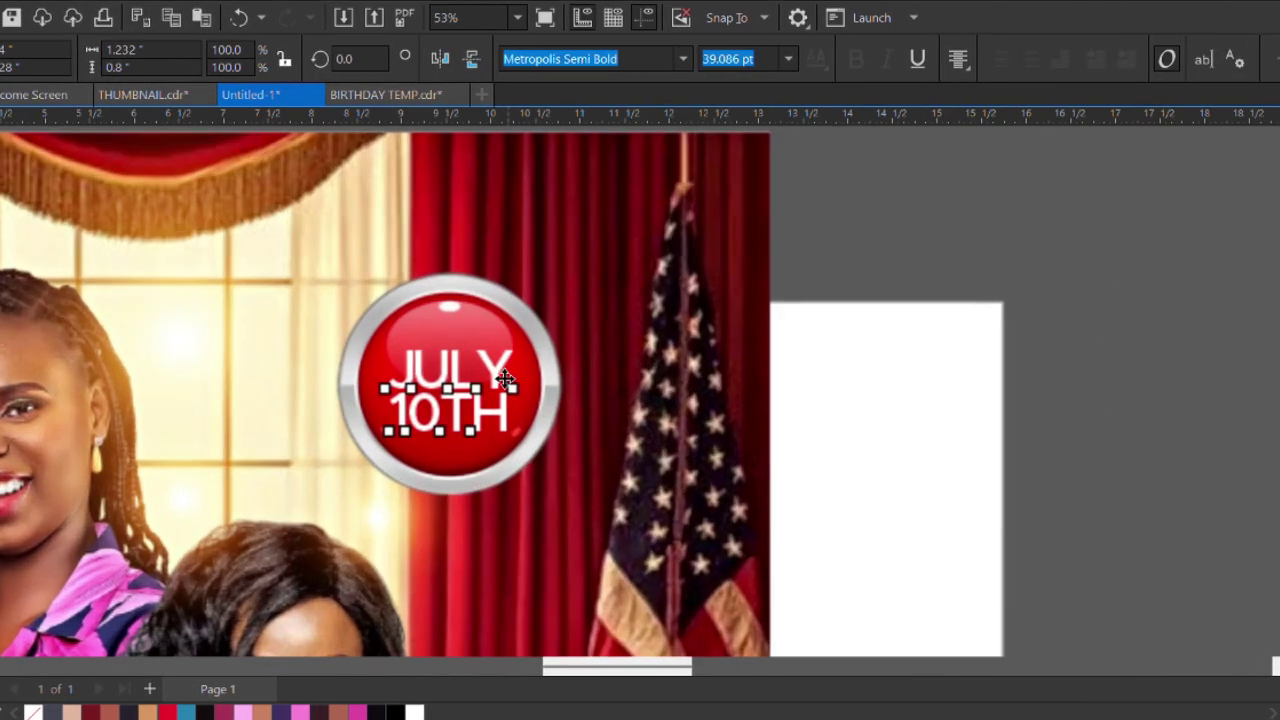
left_click(684, 60)
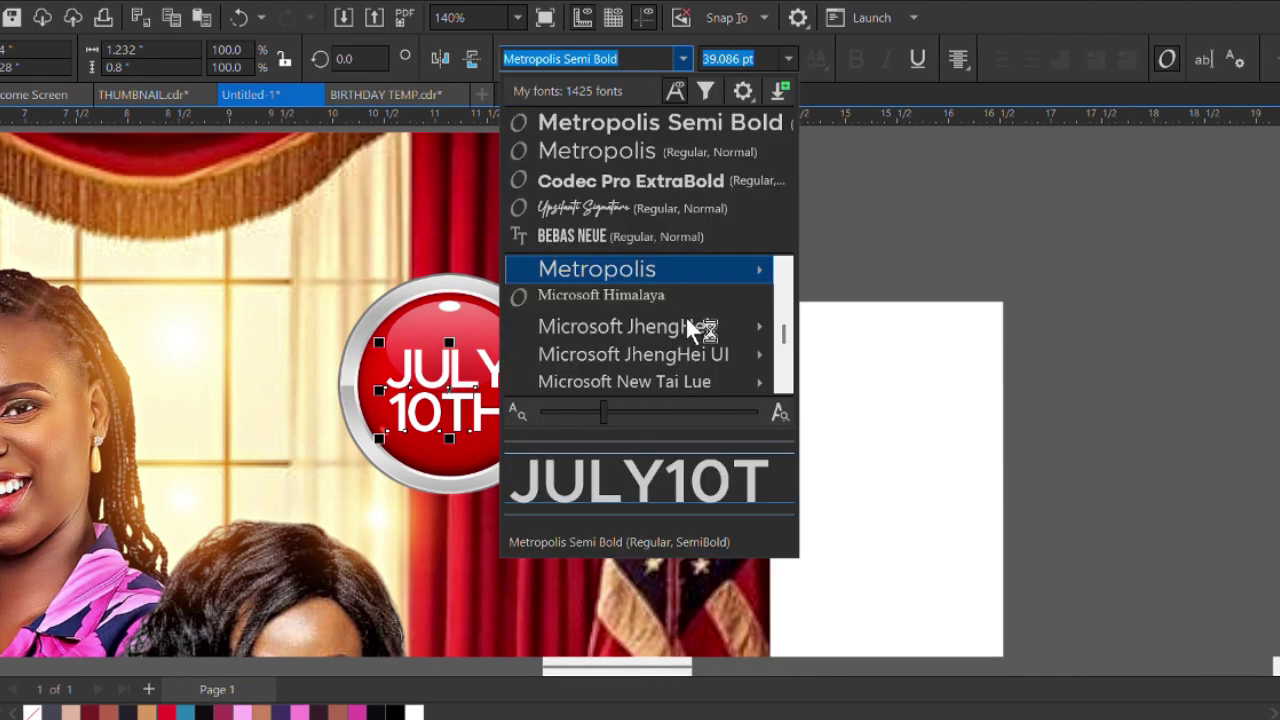
mouse_move(720, 270)
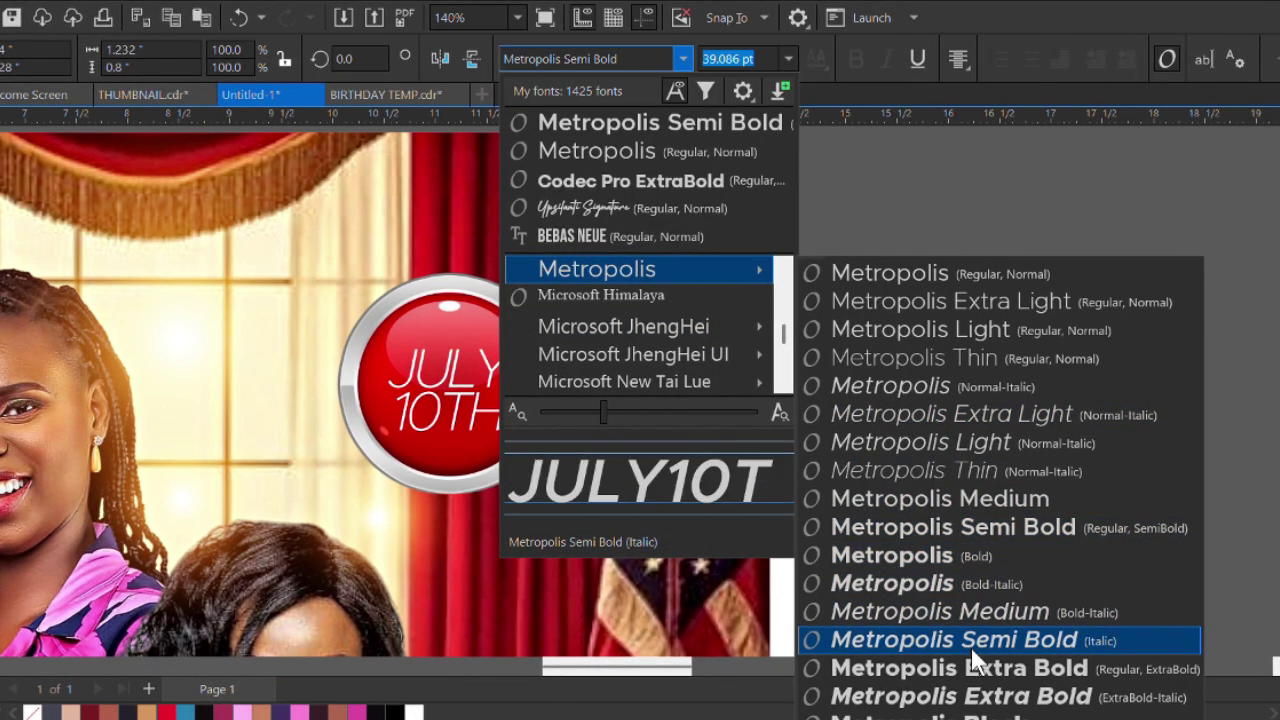
key("Escape")
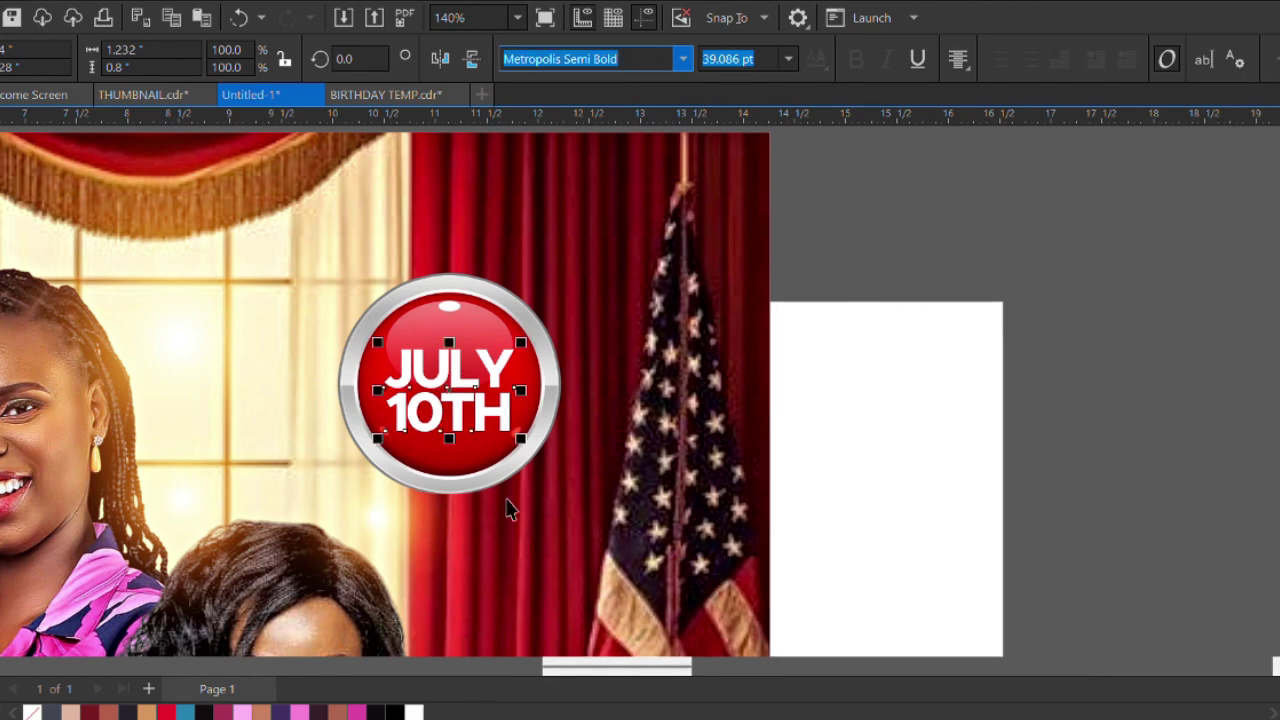
Scale only the red button down to 2.617 inches around the JULY 10TH text and nudge it to sit evenly behind the text
left_click_drag(621, 228, 634, 257)
scroll(485, 405, "up", 3)
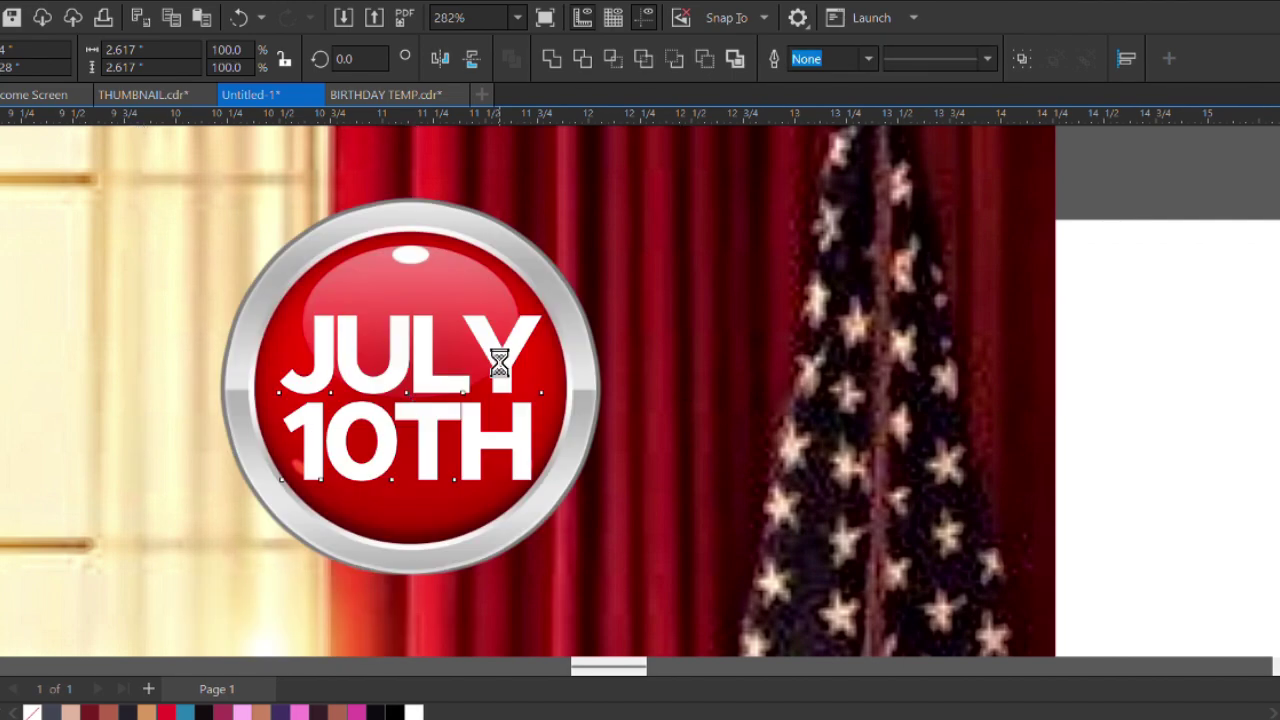
mouse_move(590, 376)
left_mouse_down()
mouse_move(594, 397)
mouse_move(588, 376)
left_mouse_up()
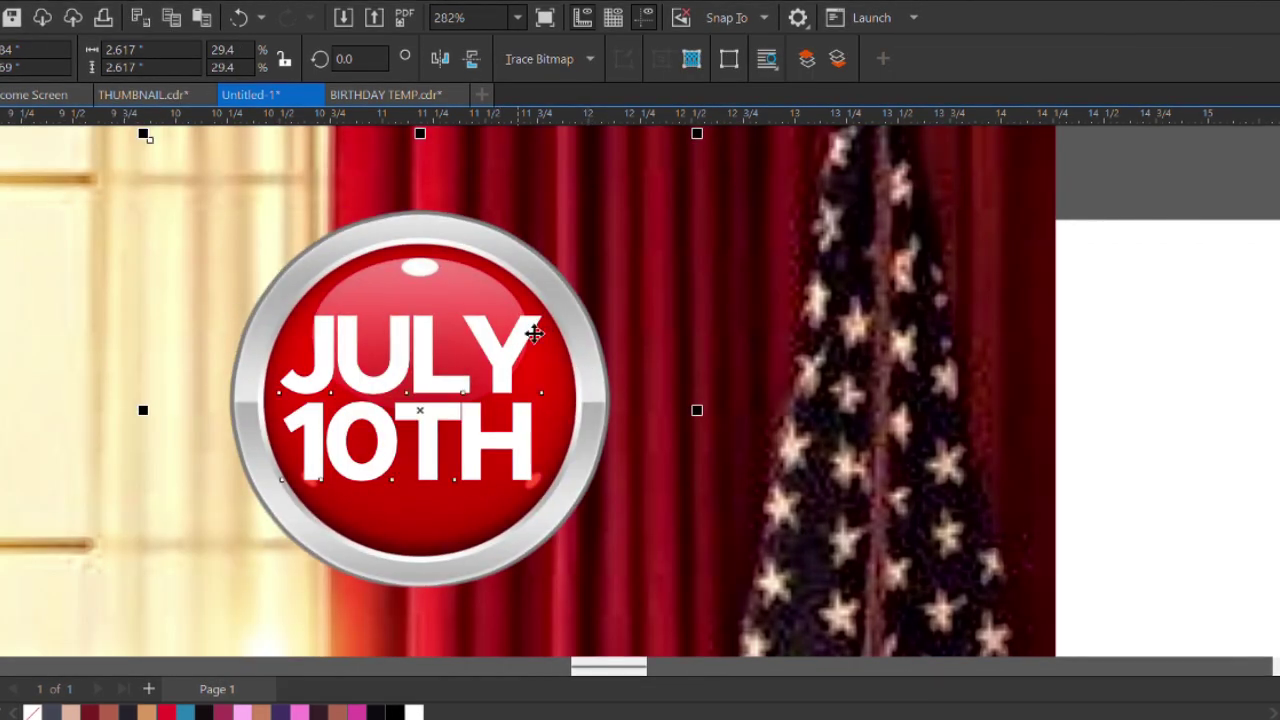
Scale the button and its date text together to 2.412 inches and move them slightly down over the curtain beside the window
scroll(574, 311, "down", 2)
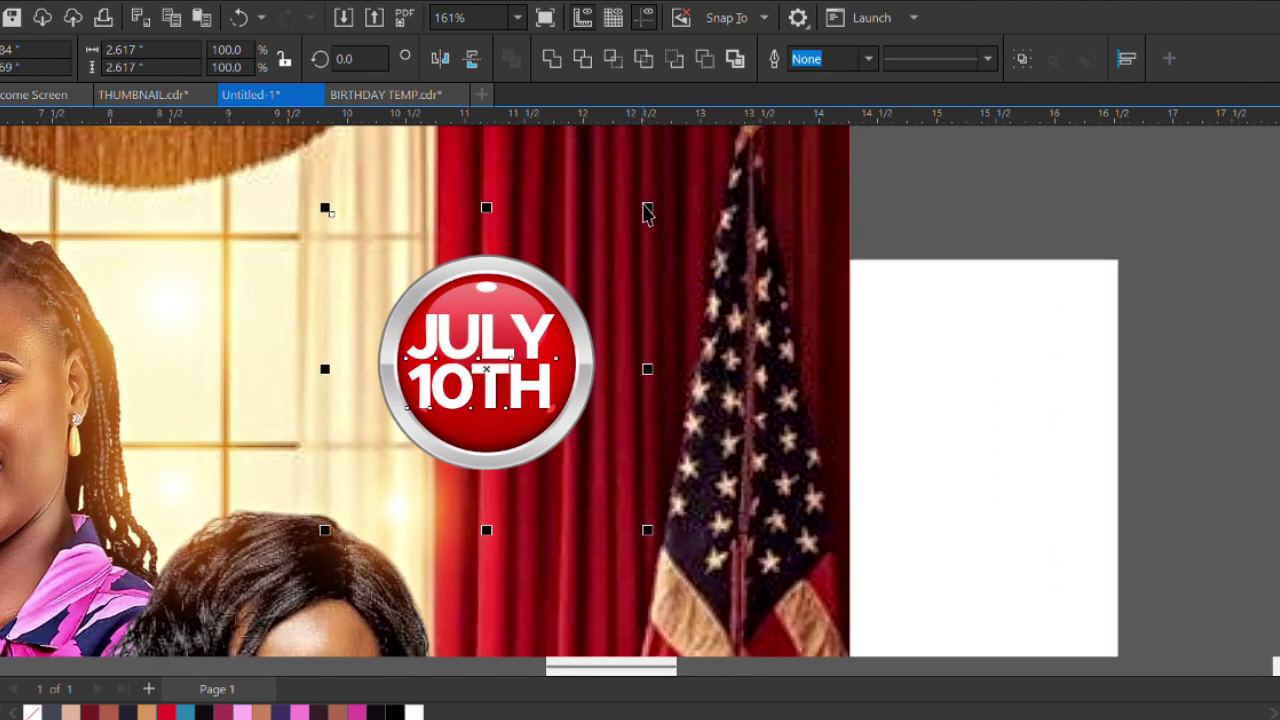
left_click_drag(651, 220, 640, 277)
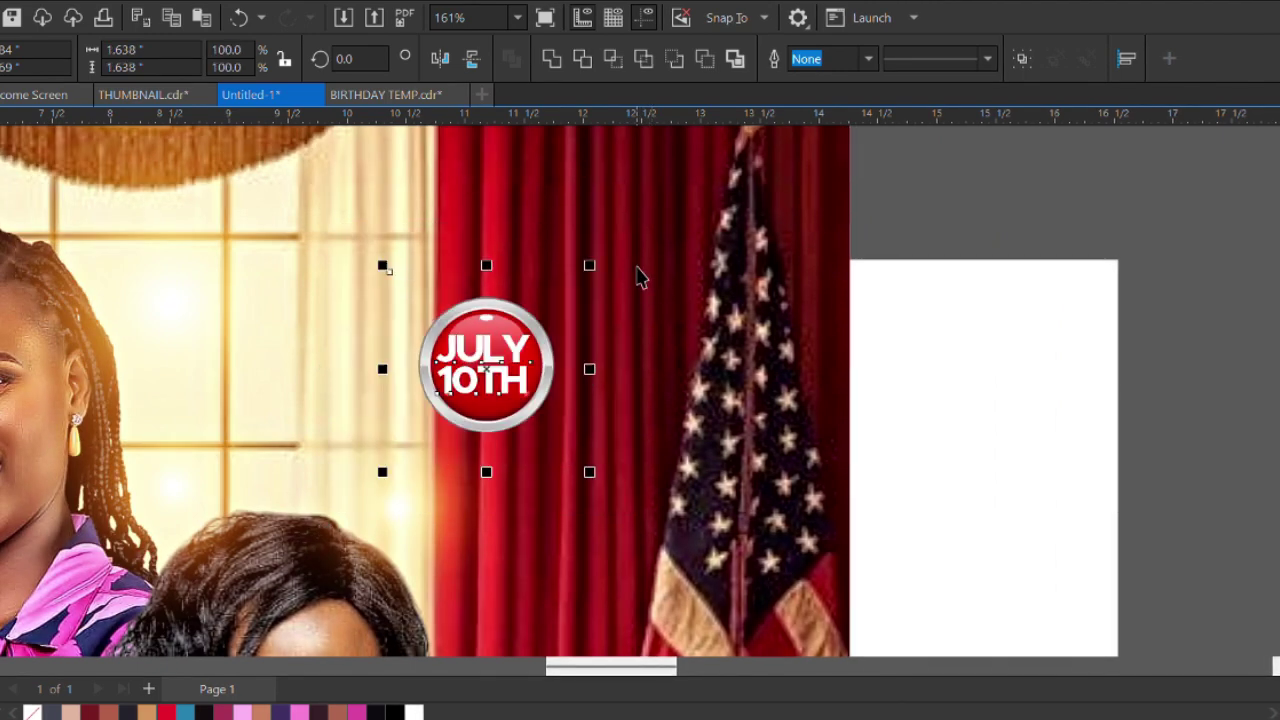
scroll(543, 293, "down", 3)
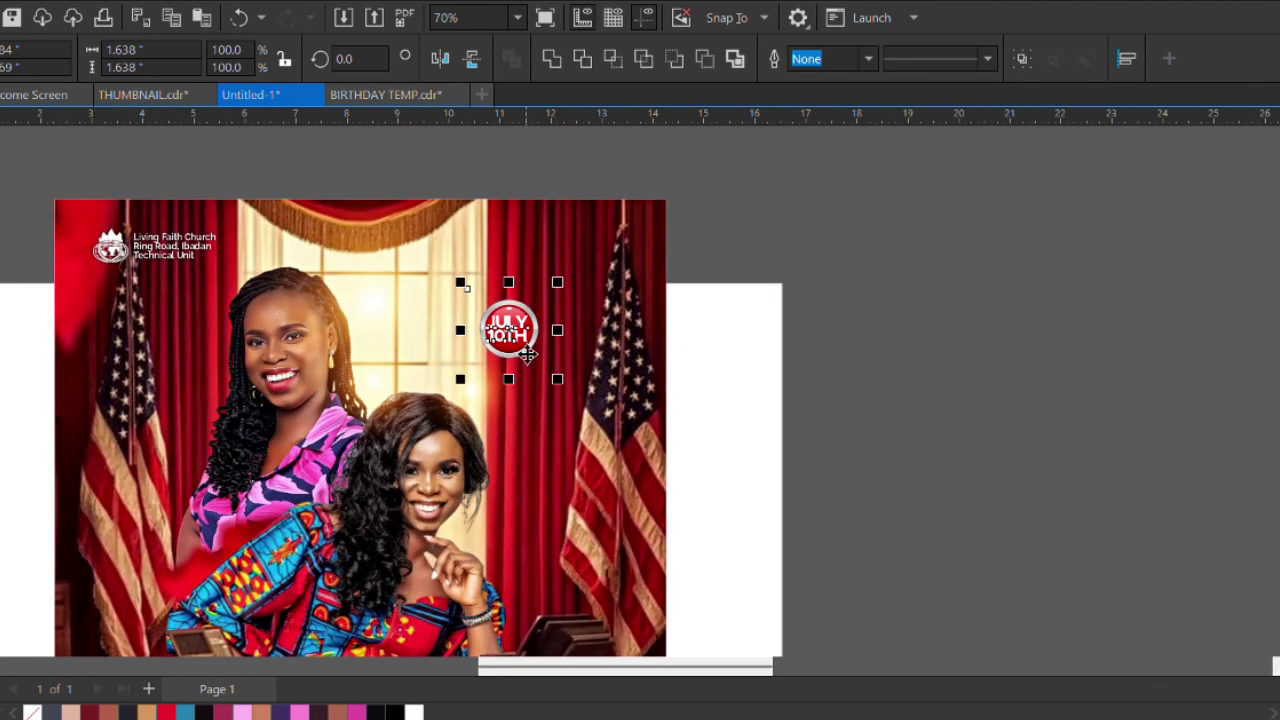
mouse_move(557, 388)
left_mouse_down()
mouse_move(580, 409)
mouse_move(566, 386)
left_mouse_up()
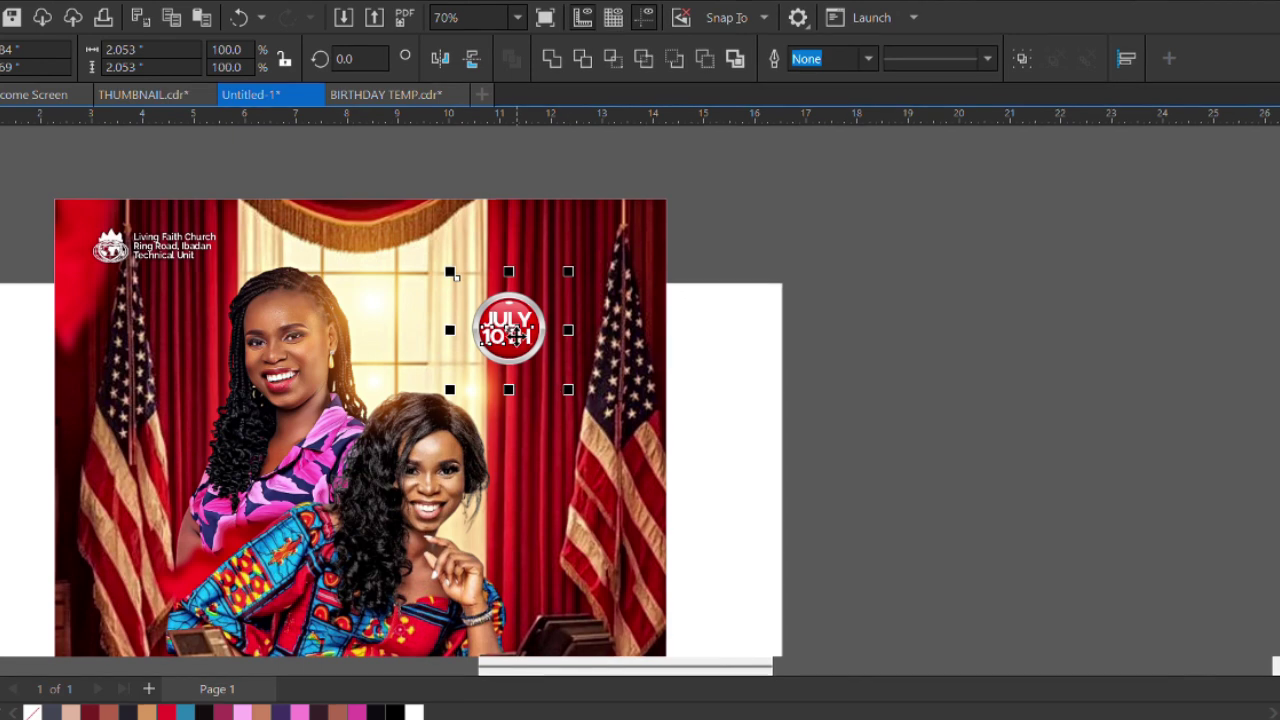
left_click_drag(517, 345, 526, 362)
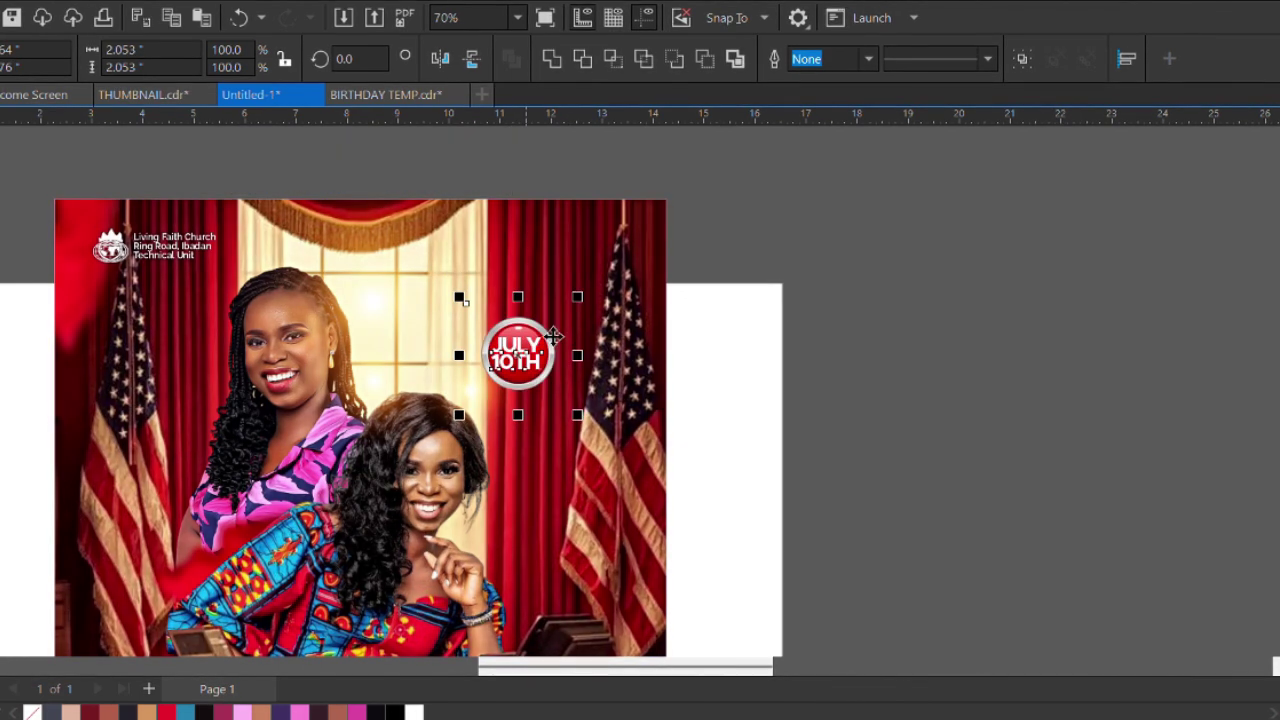
left_click_drag(572, 302, 586, 287)
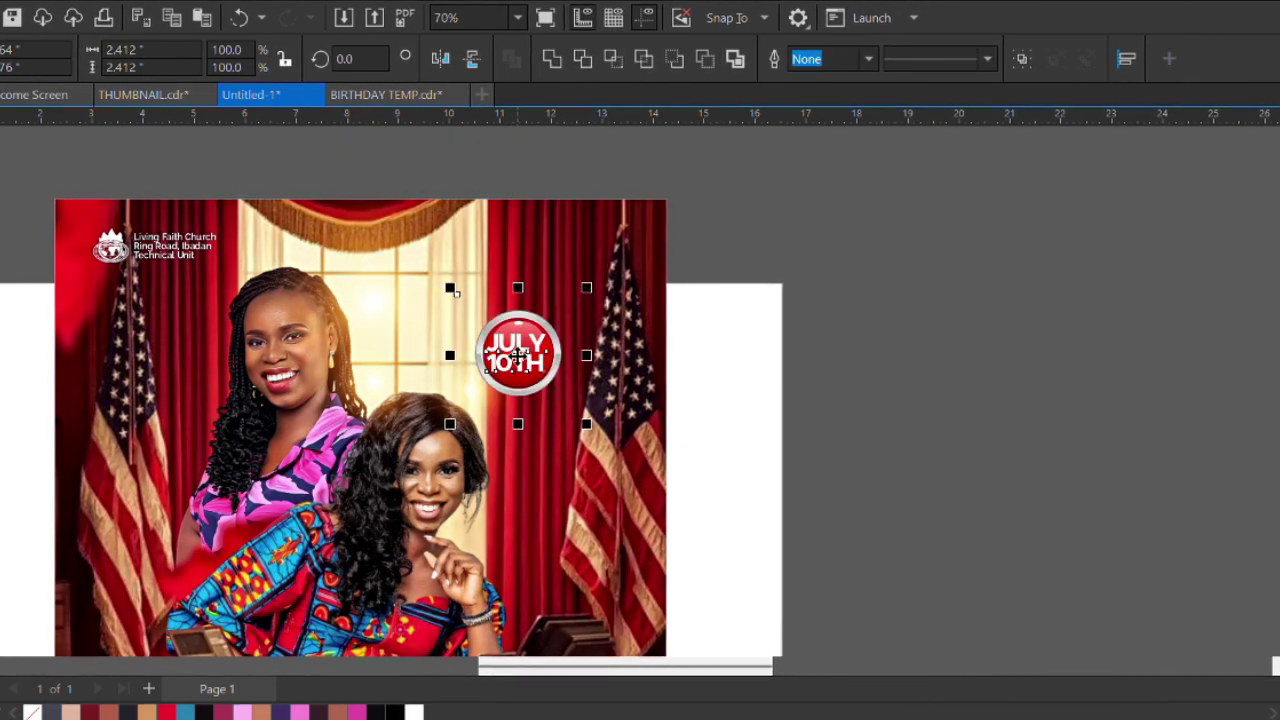
right_click(518, 360)
key("Escape")
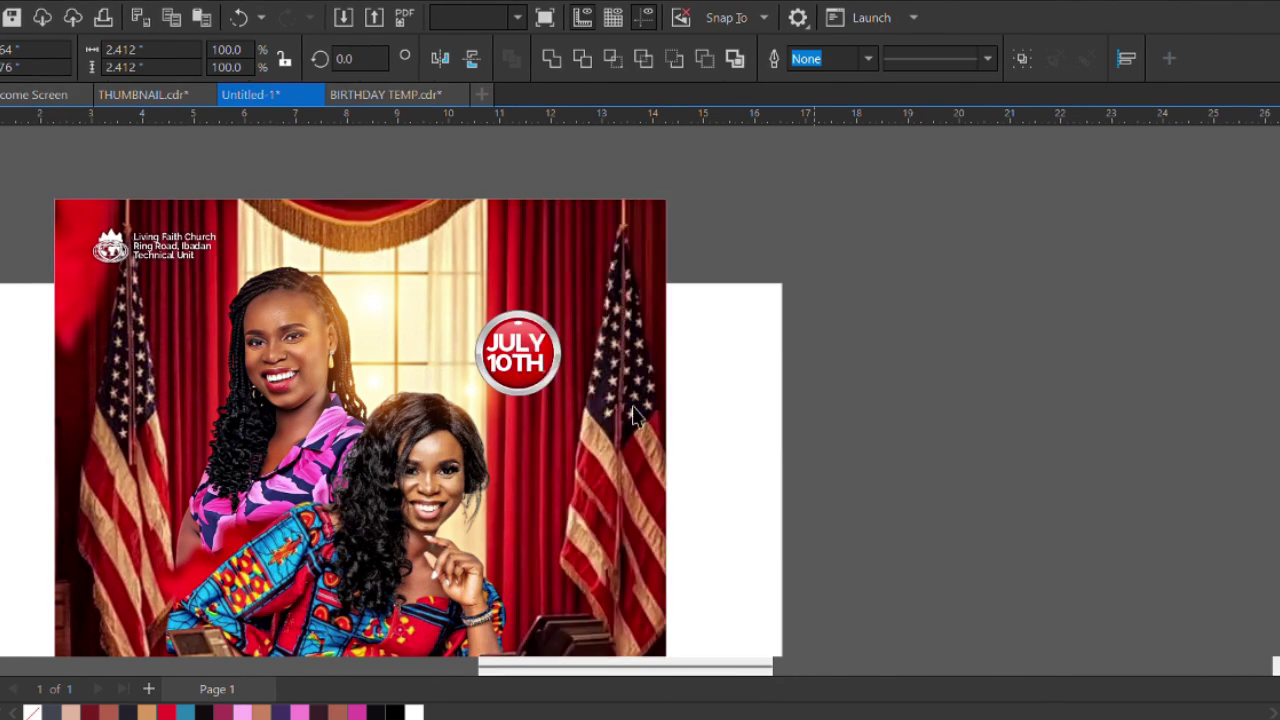
Give the red button a black Multiply drop shadow offset 0.261 and -0.172 inches, with opacity 38 and feather 15
key("Escape")
left_click(553, 420)
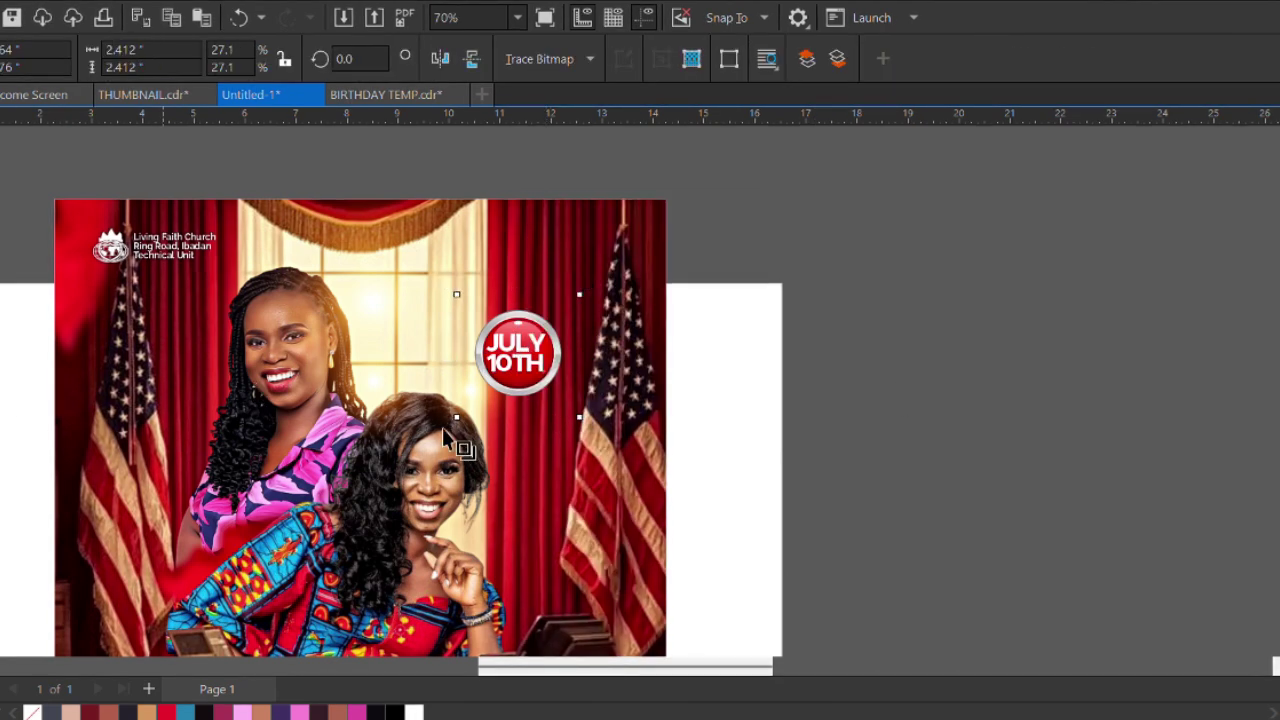
scroll(545, 368, "up", 3)
left_click_drag(540, 354, 636, 455)
left_click_drag(642, 452, 628, 440)
left_click_drag(565, 395, 550, 381)
left_click_drag(632, 445, 623, 423)
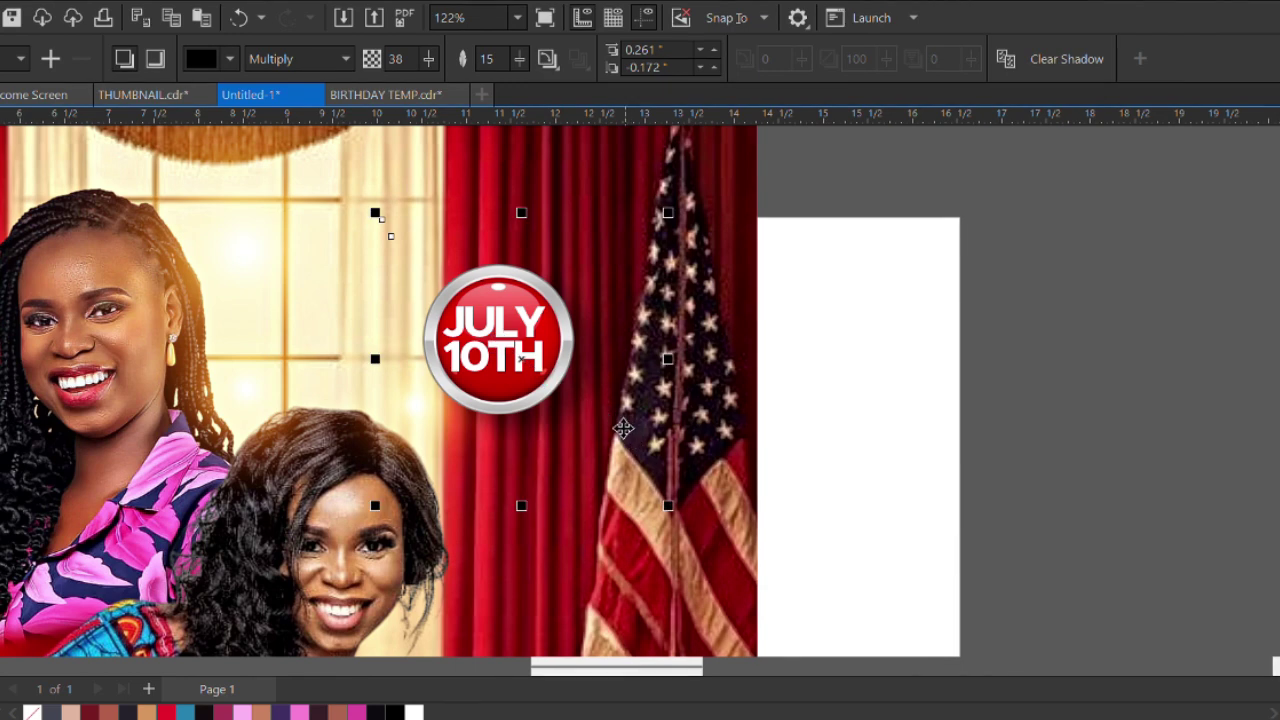
right_click(614, 410)
left_click(726, 451)
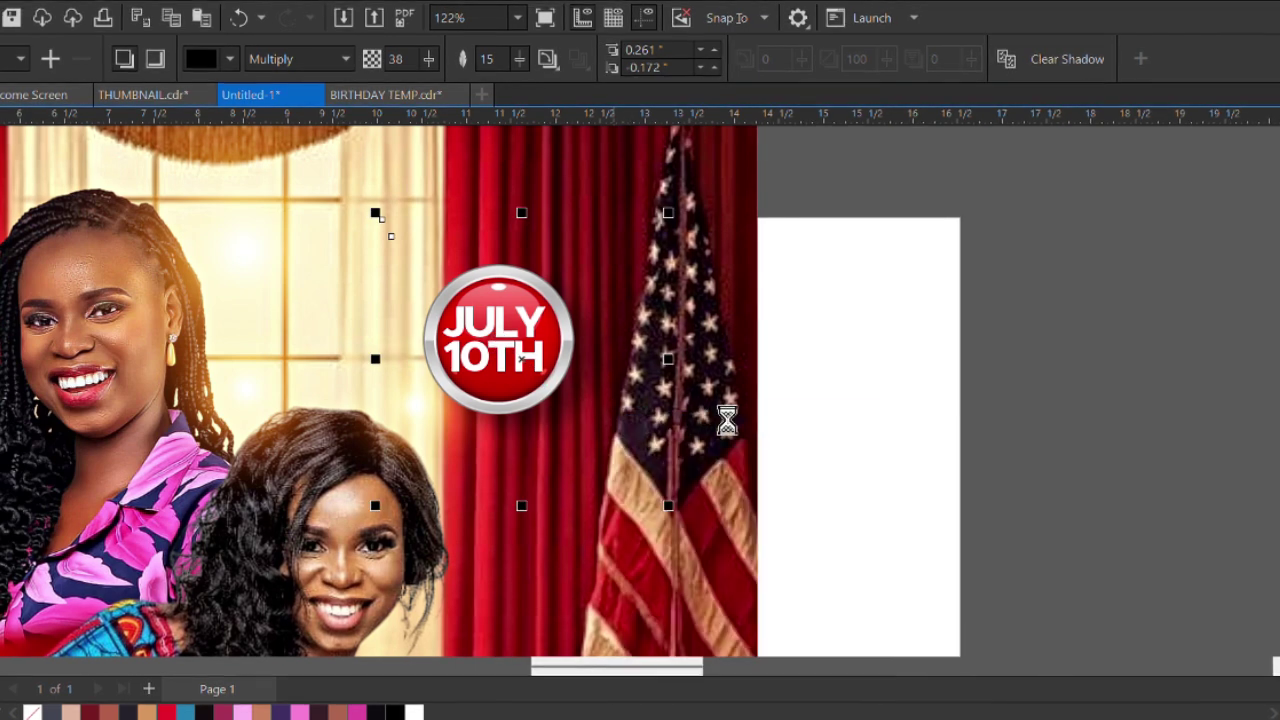
right_click(606, 386)
left_click(698, 466)
left_click(728, 214)
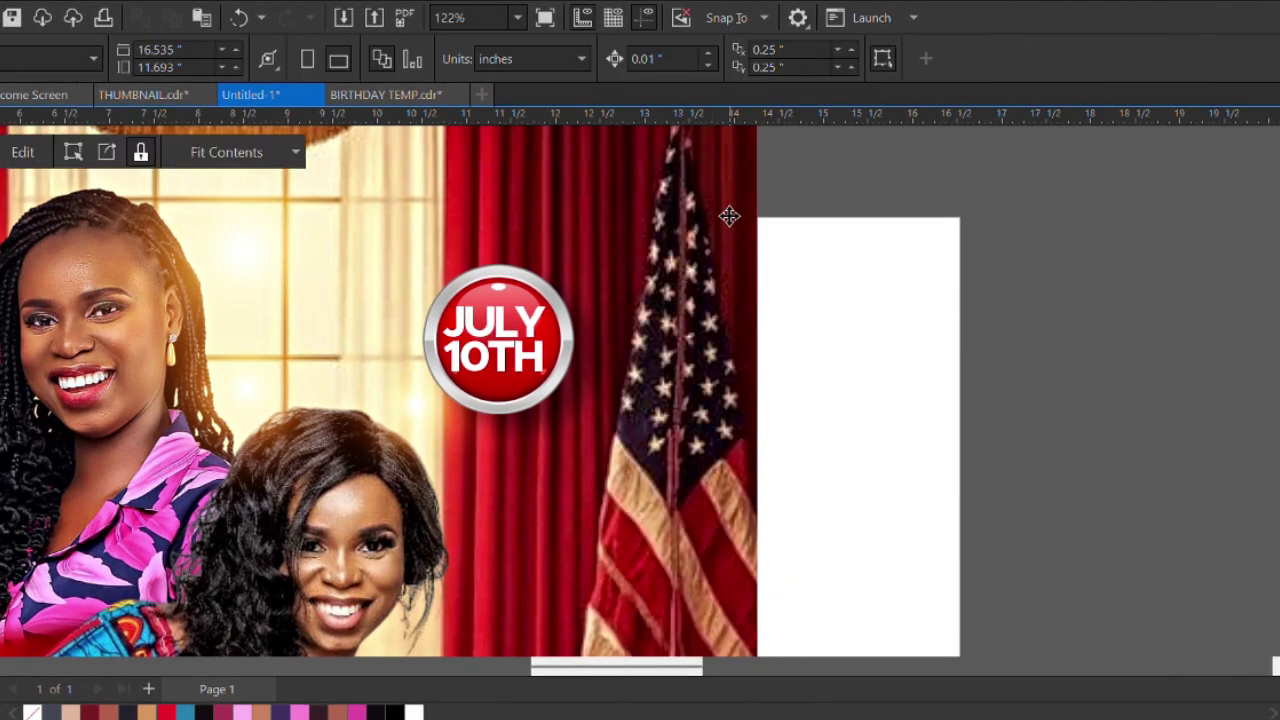
Add a black Multiply drop shadow cast downward from the JULY 10TH text at angle 273 with stretch 107 and feather 15
left_click(537, 357)
scroll(522, 293, "up", 3)
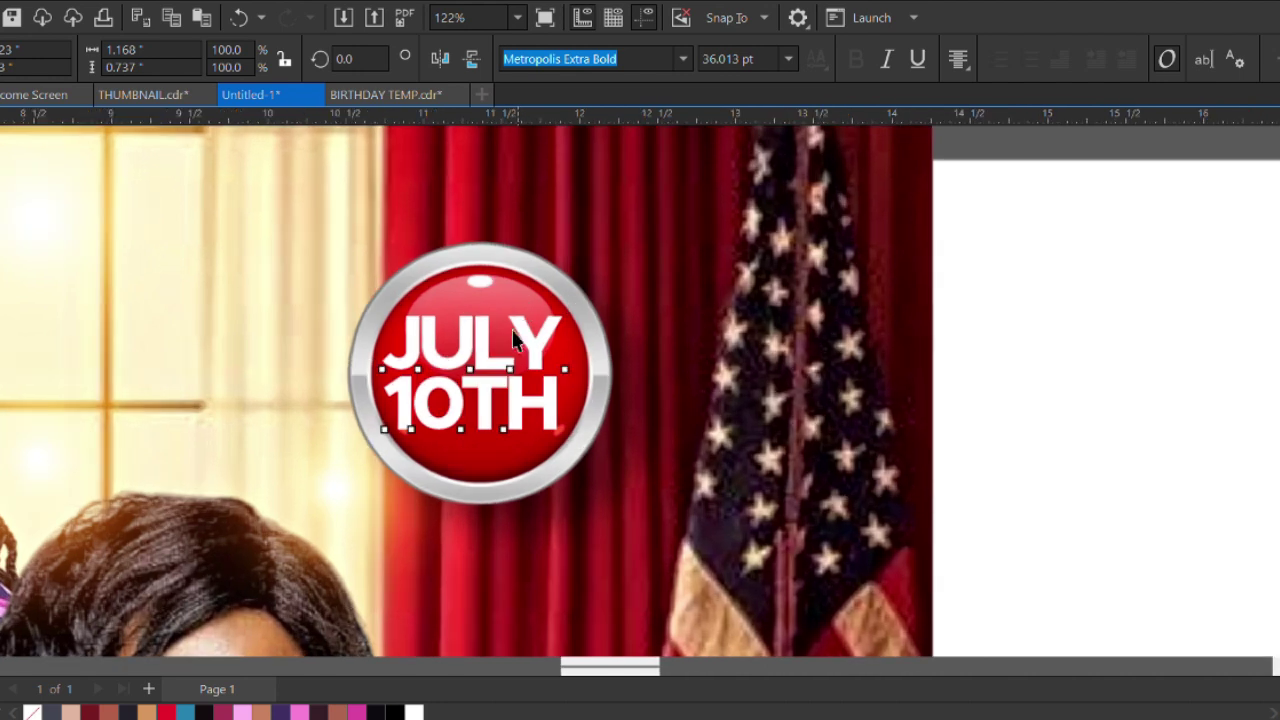
left_click(480, 345)
left_click_drag(474, 320, 497, 408)
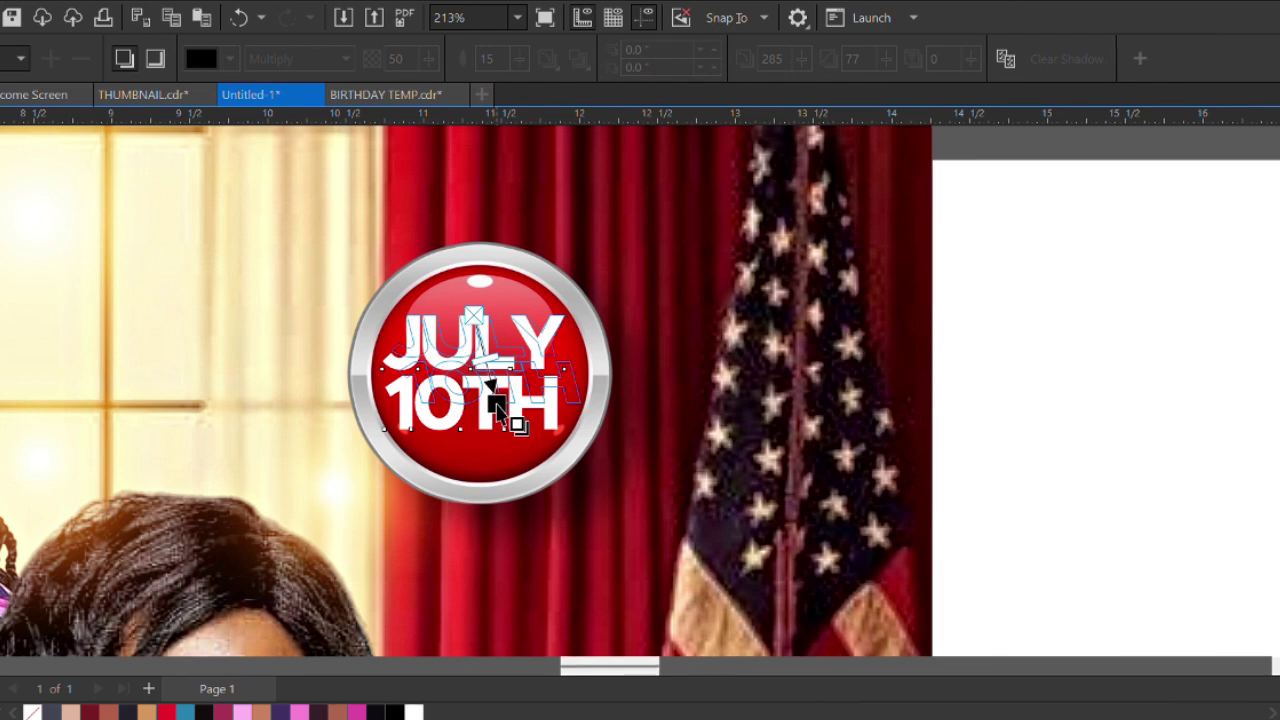
left_click_drag(497, 408, 467, 444)
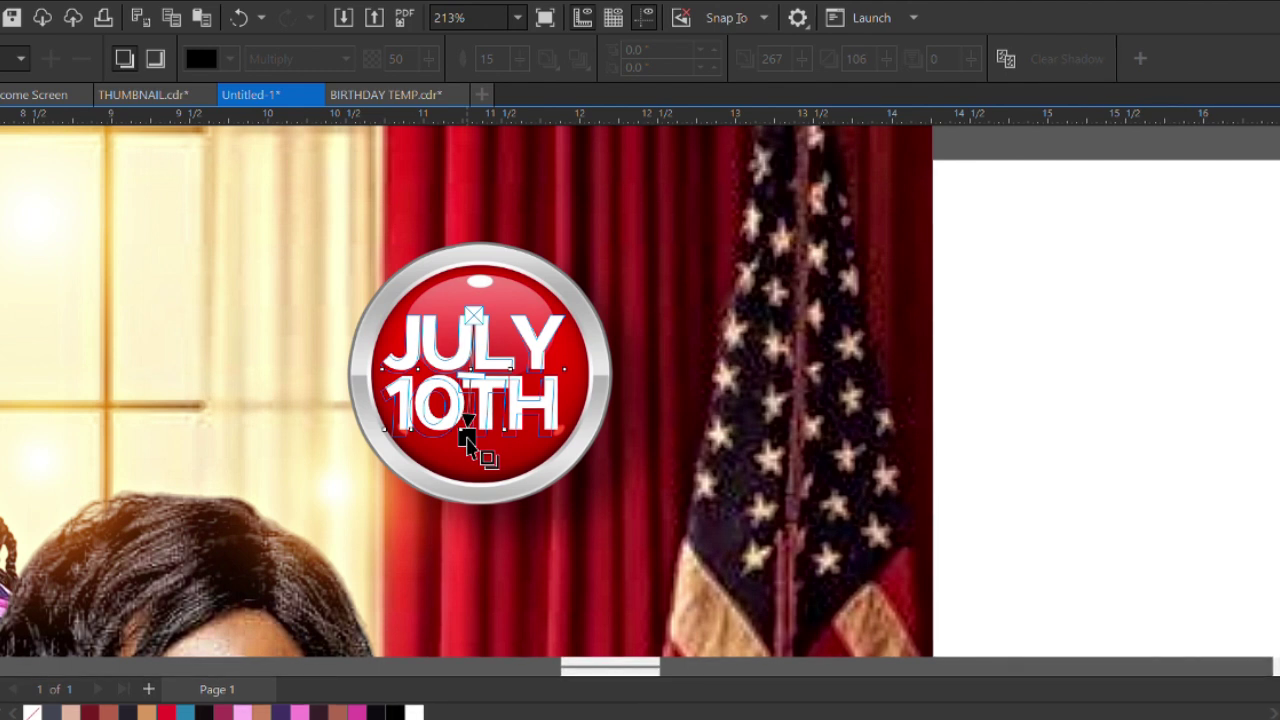
left_click_drag(467, 440, 480, 438)
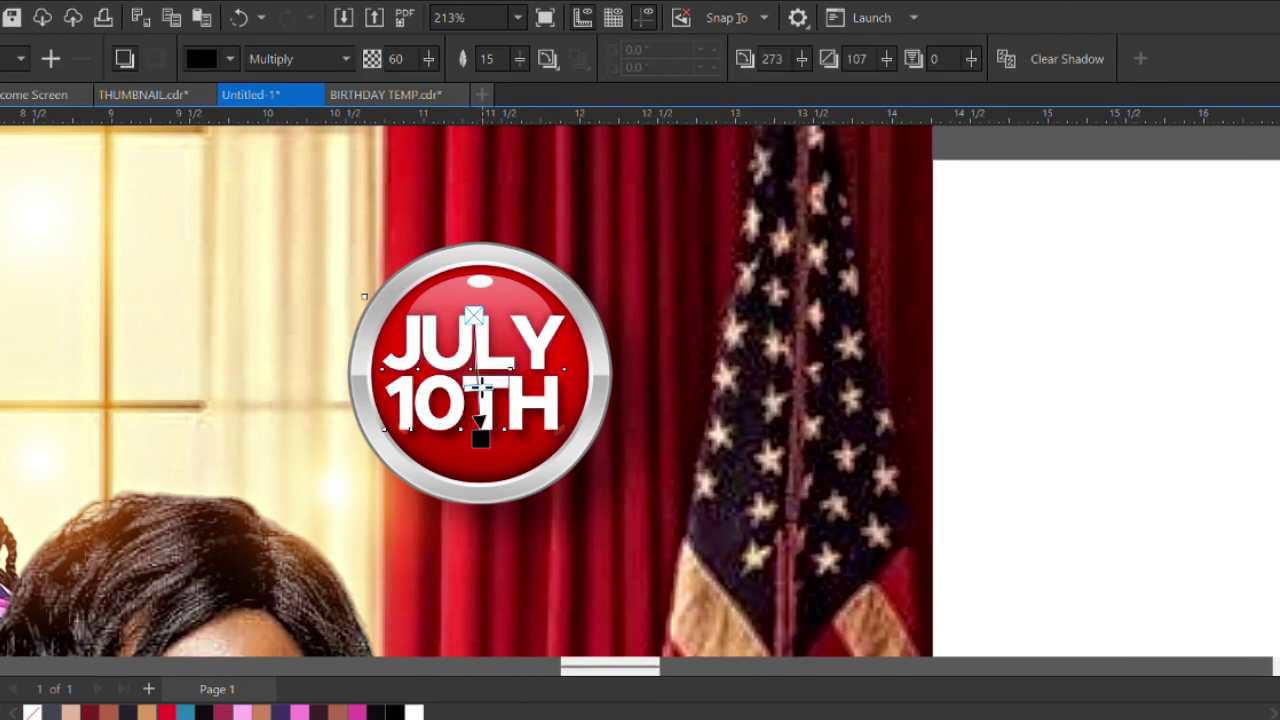
Lower the opacity of the JULY 10TH text's drop shadow to 47
scroll(485, 375, "down", 5)
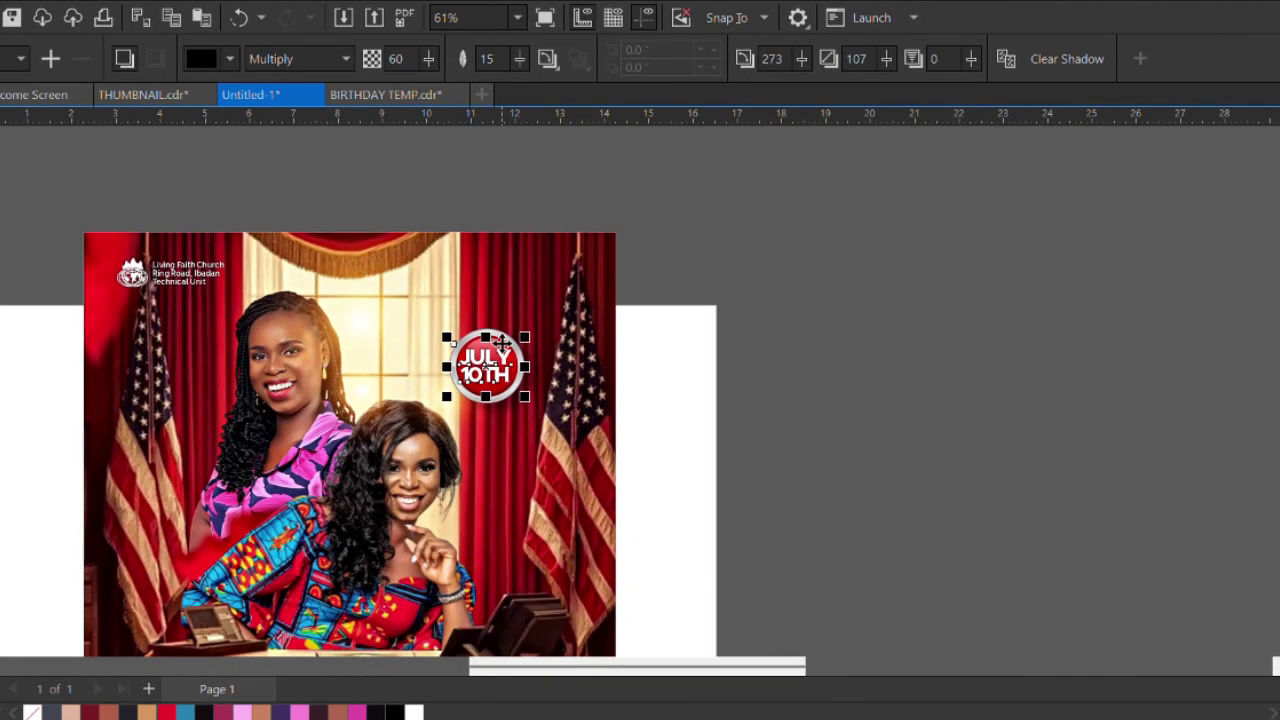
scroll(484, 370, "up", 6)
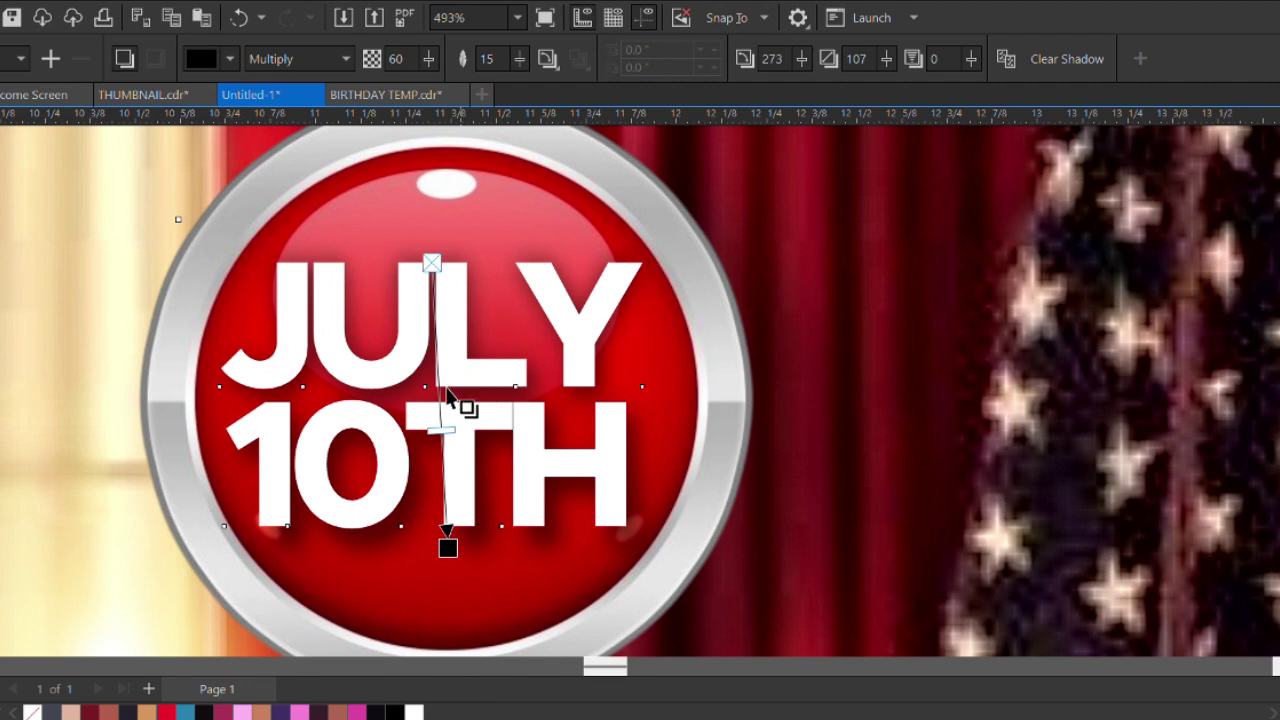
left_click_drag(441, 430, 440, 395)
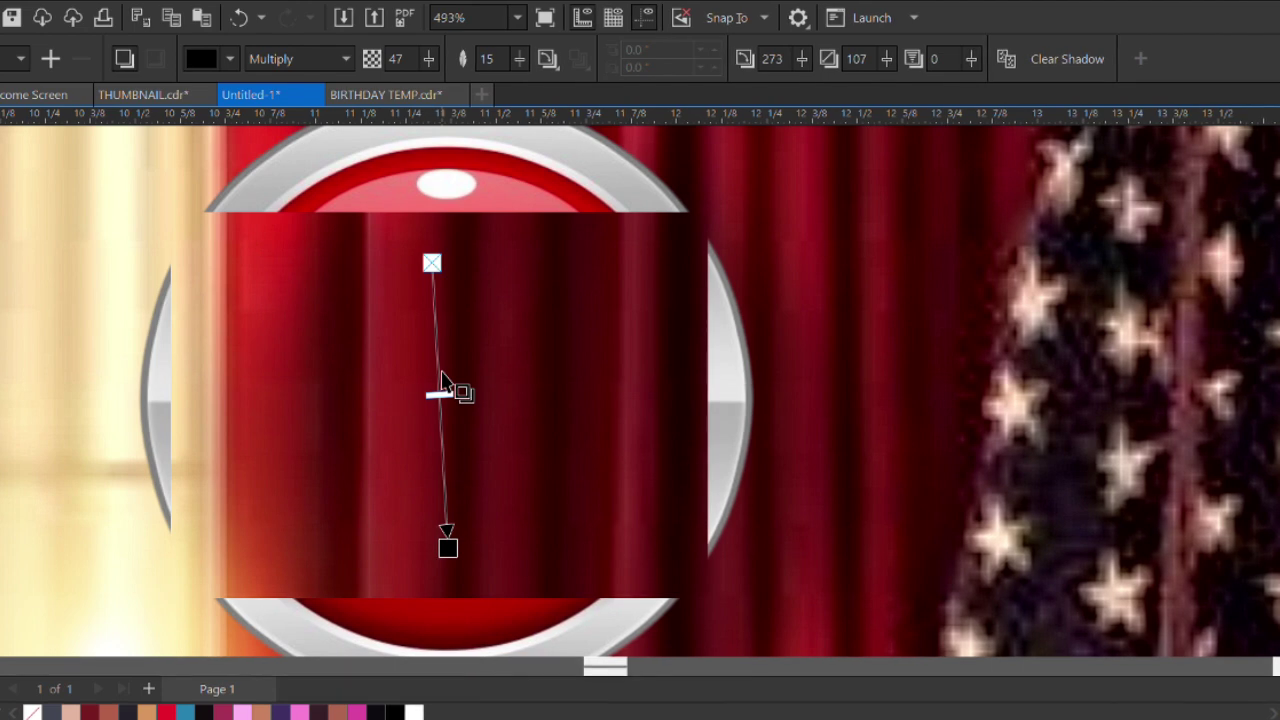
key("space")
scroll(474, 395, "down", 6)
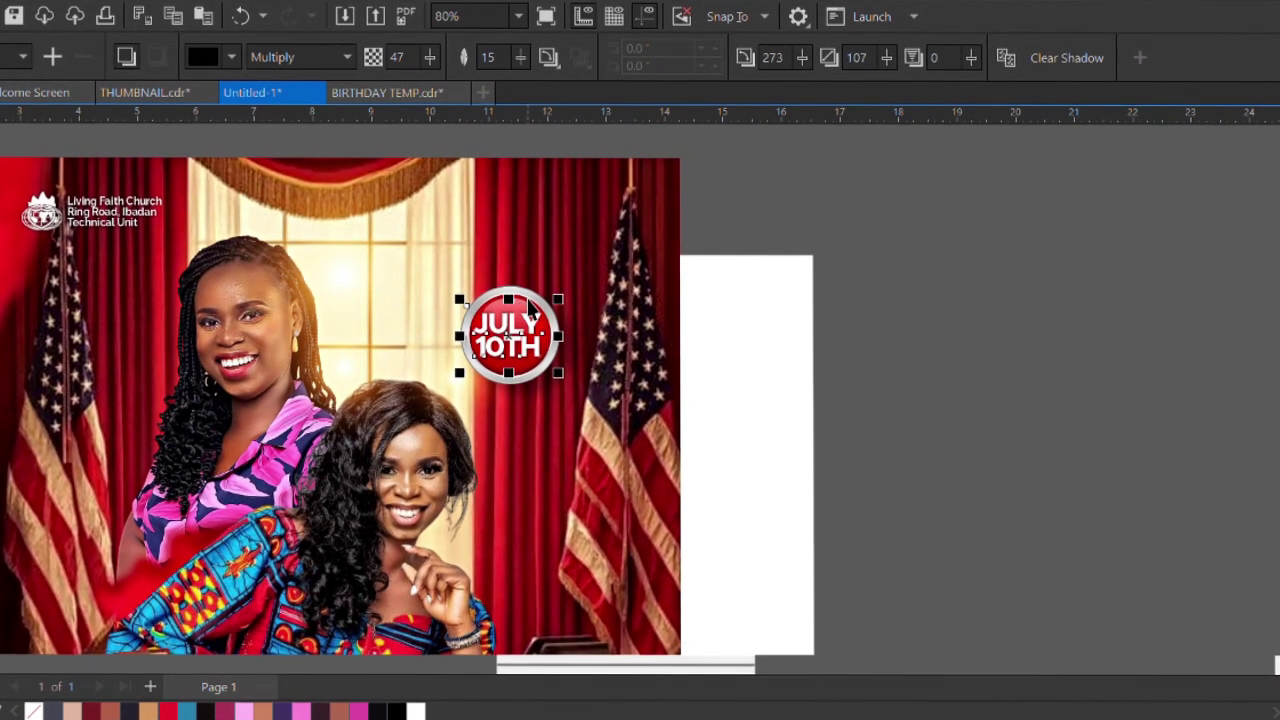
left_click(525, 297)
scroll(610, 305, "down", 2)
key("Escape")
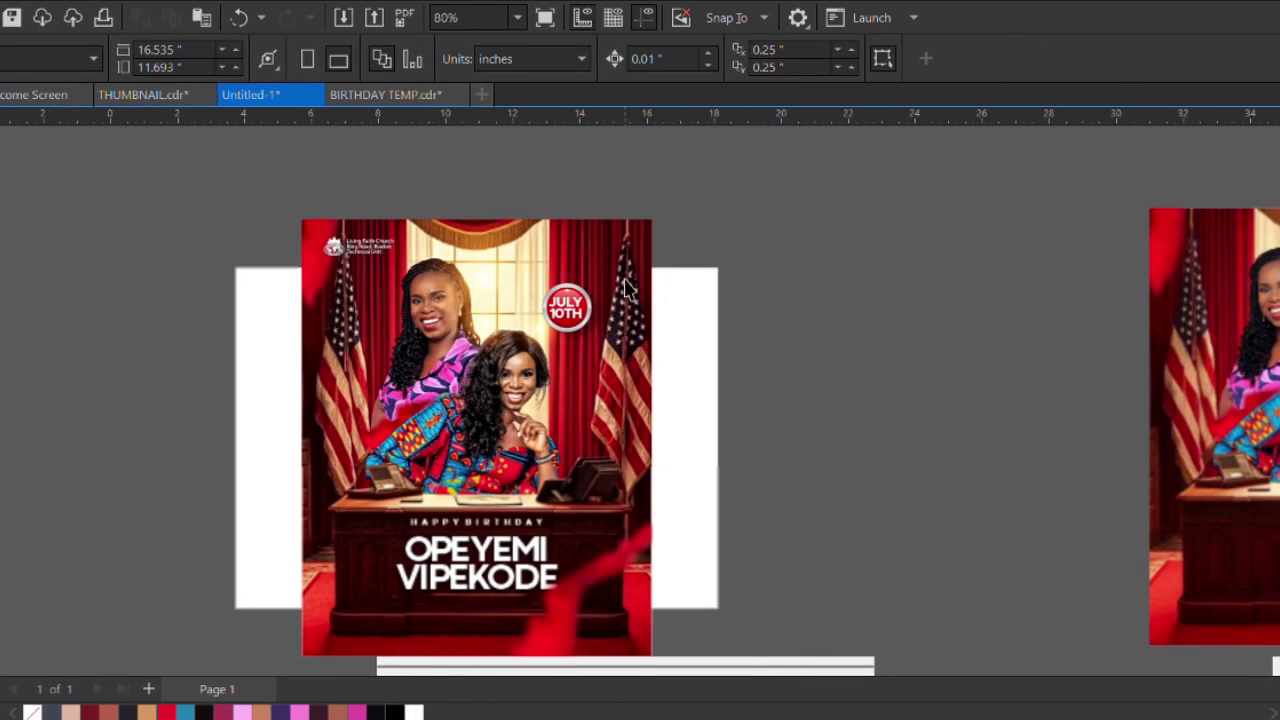
left_click(566, 306)
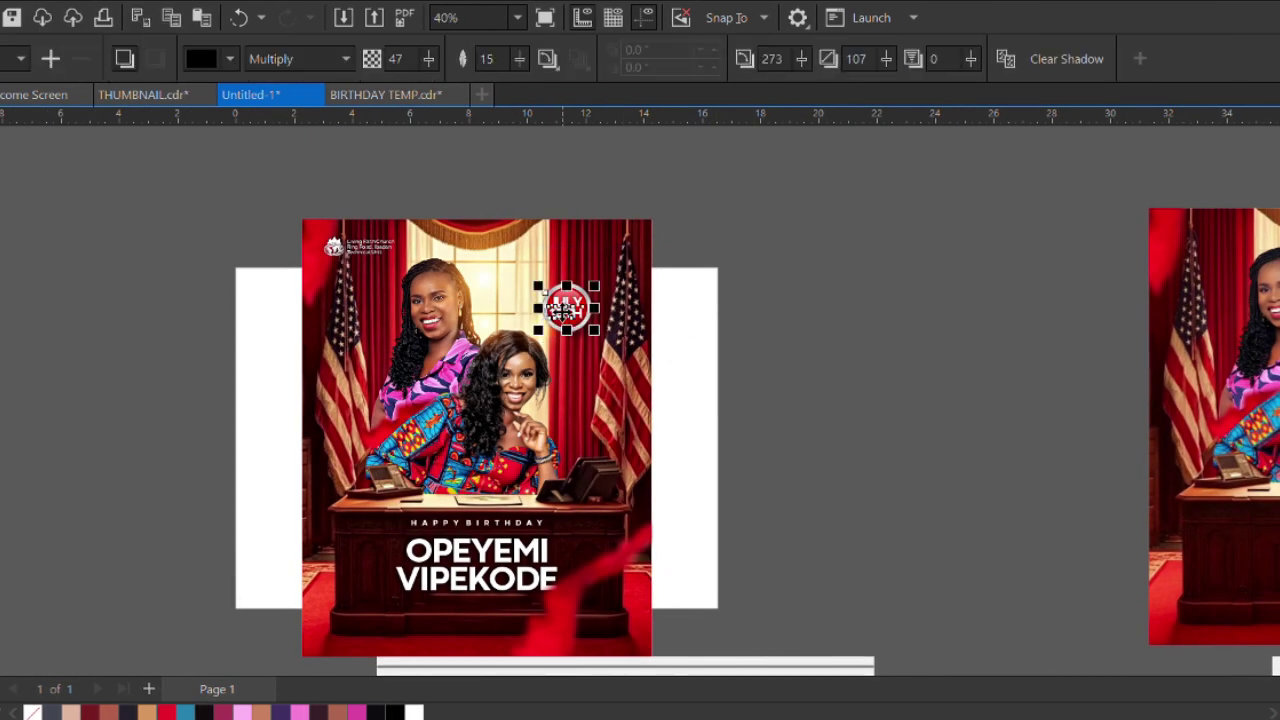
right_click(564, 316)
left_click(694, 327)
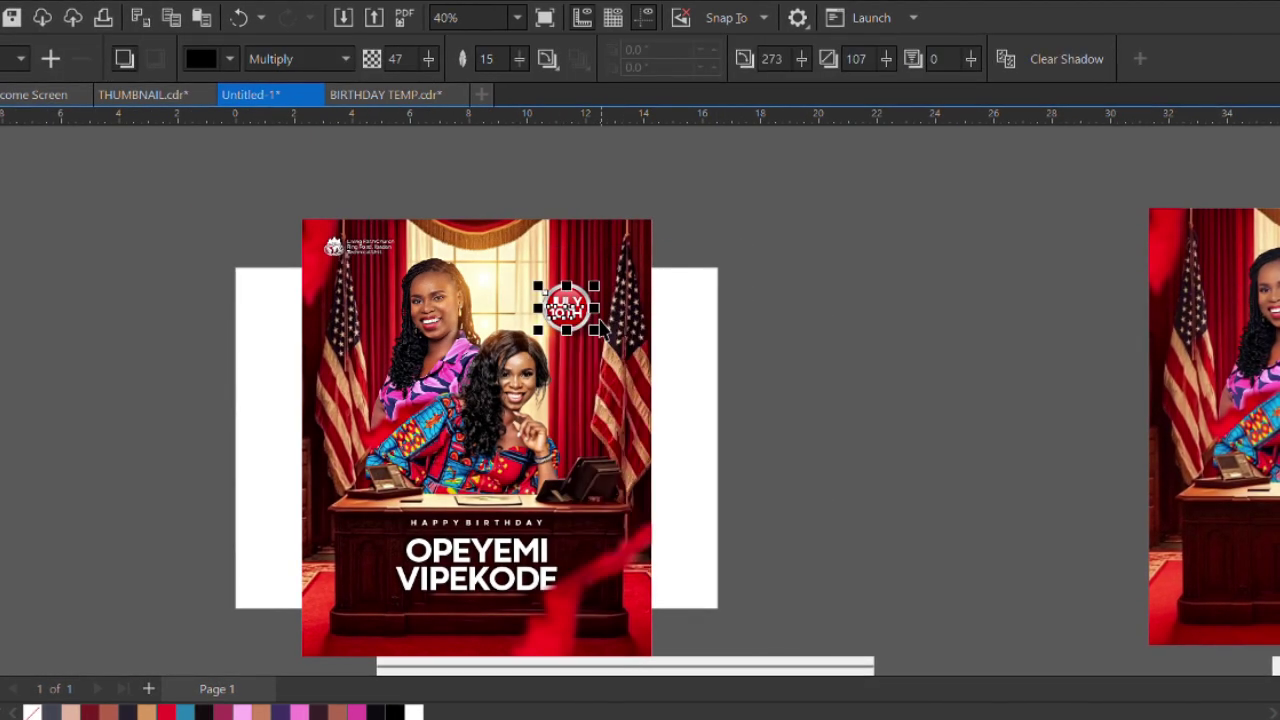
key("Escape")
scroll(565, 312, "down", 1)
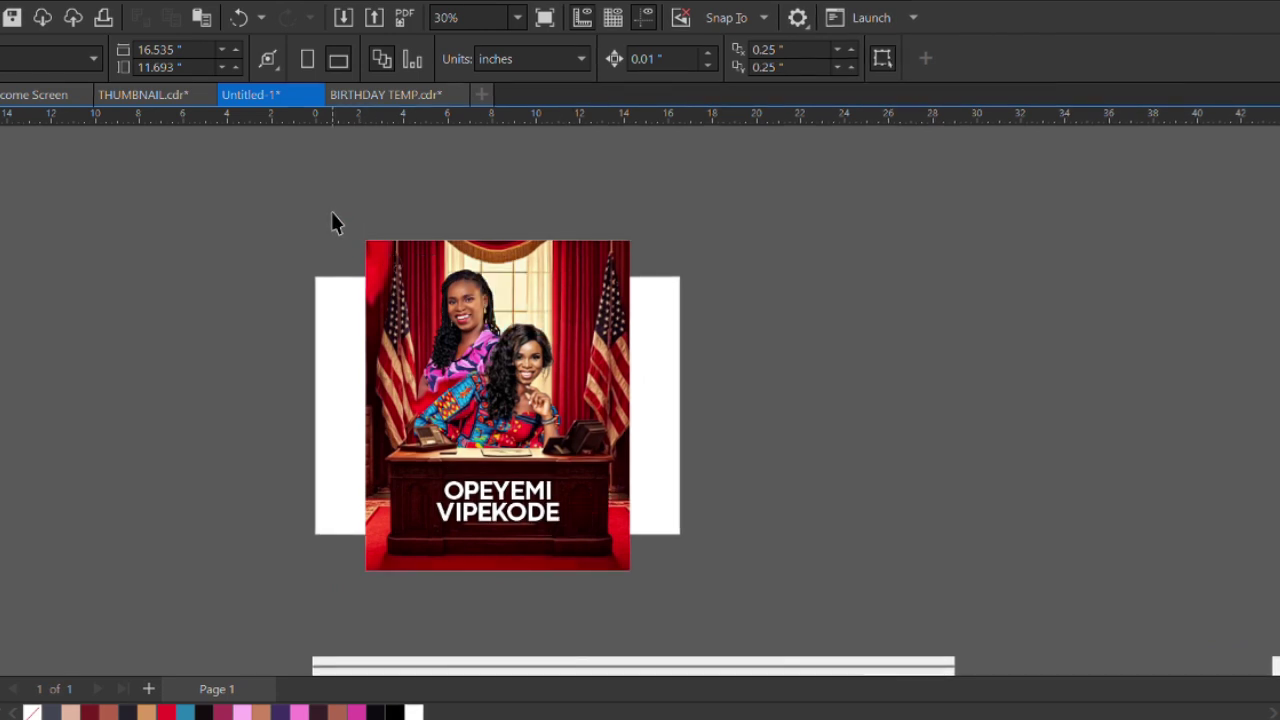
left_click_drag(333, 213, 575, 540)
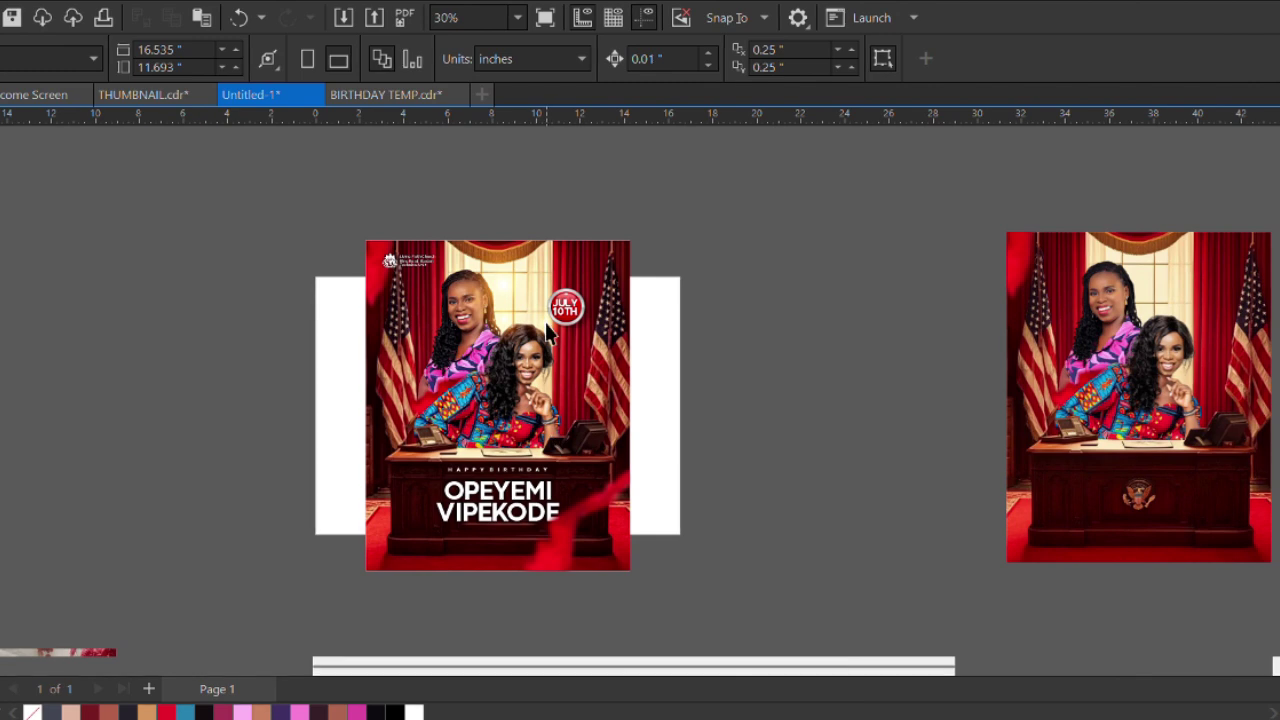
Enlarge the church logo with its name text at the flyer's upper corner proportionally to about 2.666 by 0.738 inches
scroll(440, 278, "up", 2)
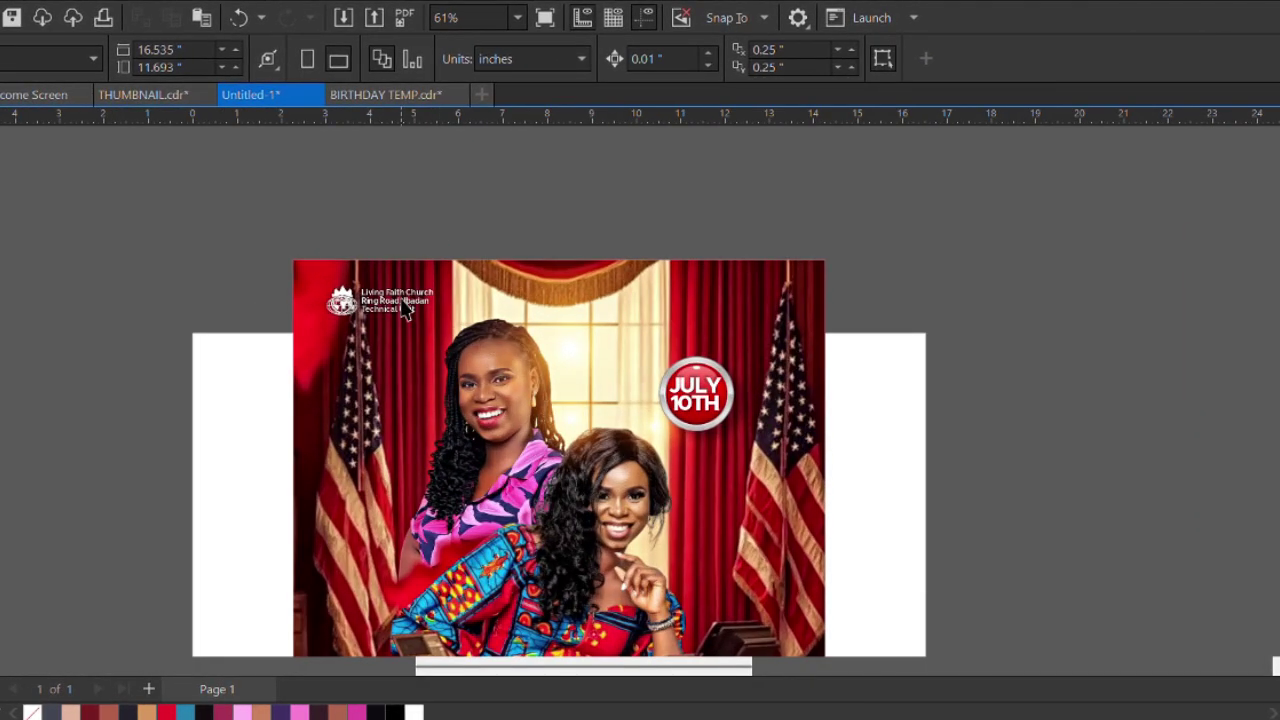
left_click(406, 312)
scroll(432, 275, "up", 2)
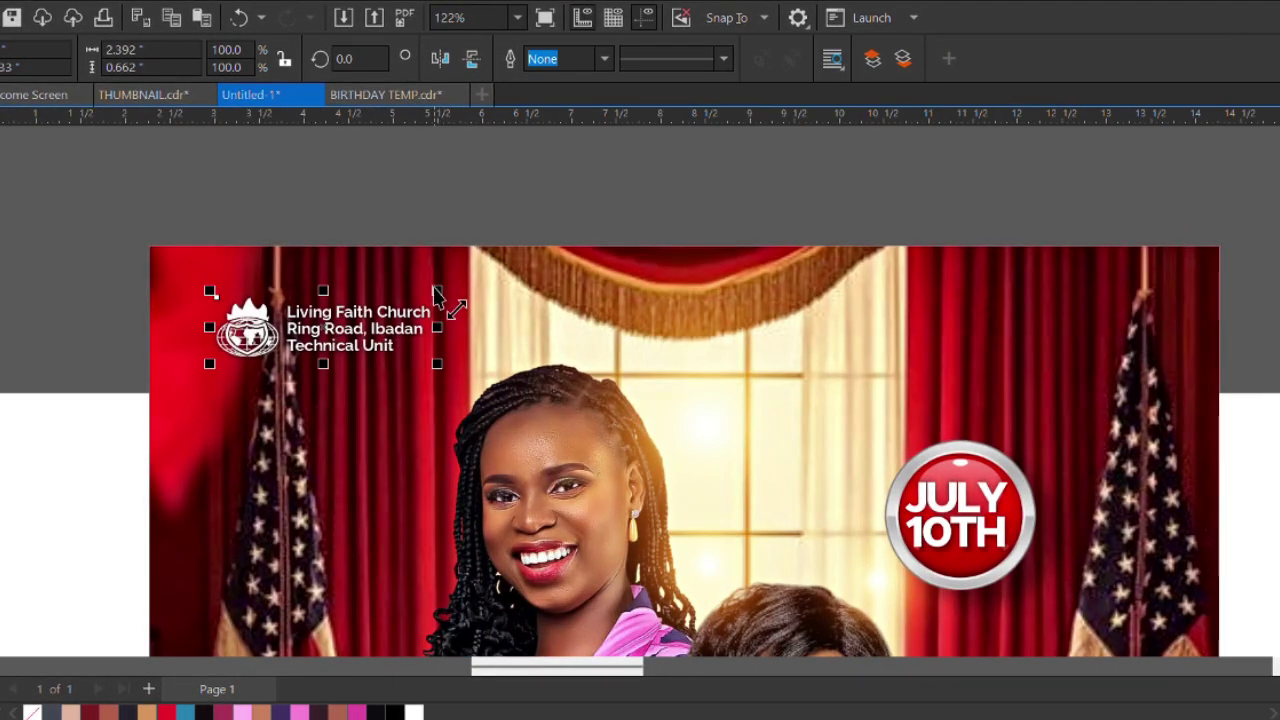
left_click_drag(437, 293, 463, 273)
scroll(462, 272, "down", 2)
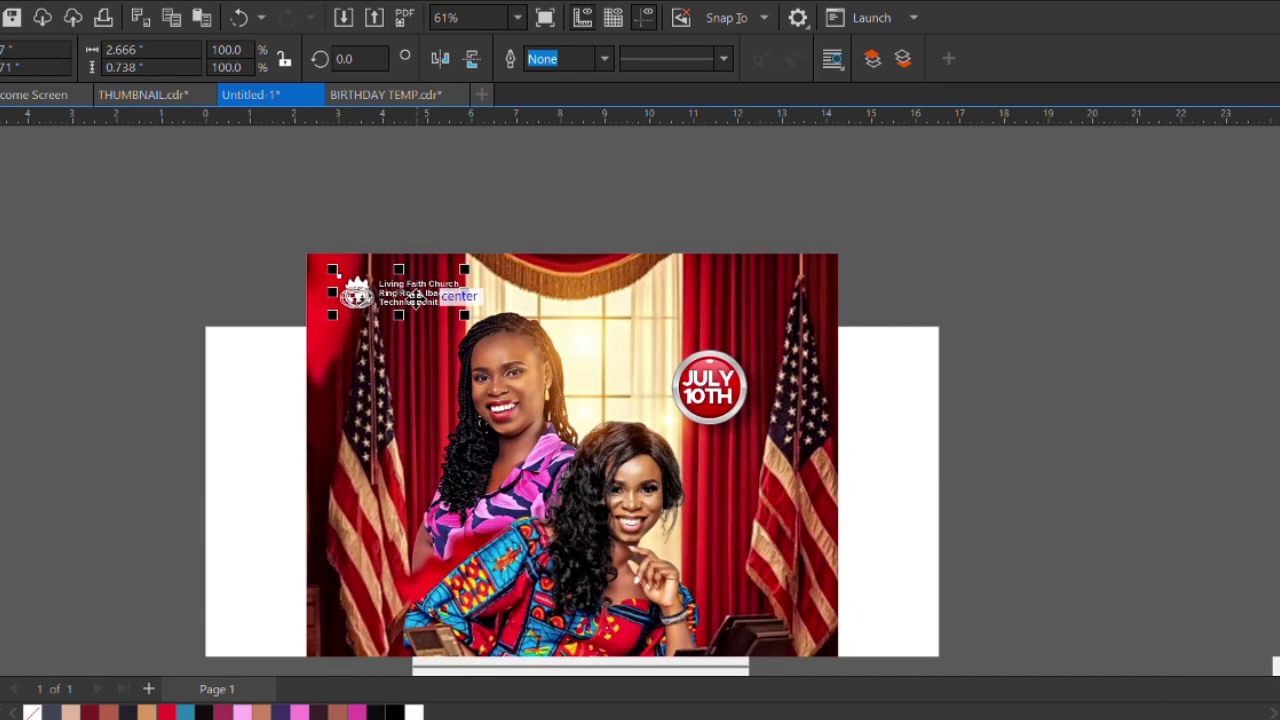
scroll(432, 239, "down", 2)
left_click(297, 357)
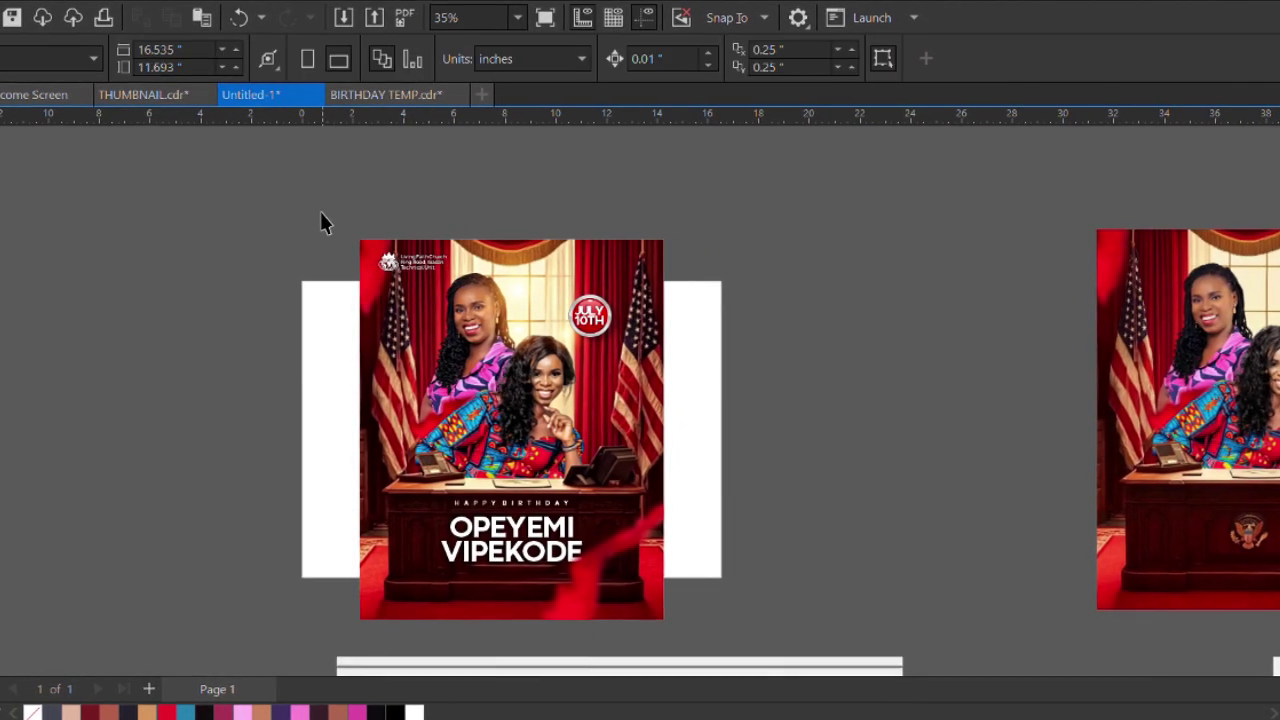
Select all elements of the finished flyer and export the selection as a PNG over the existing BIRTHDAY FIRST LADY file in the lfc folder
left_click_drag(317, 197, 320, 271)
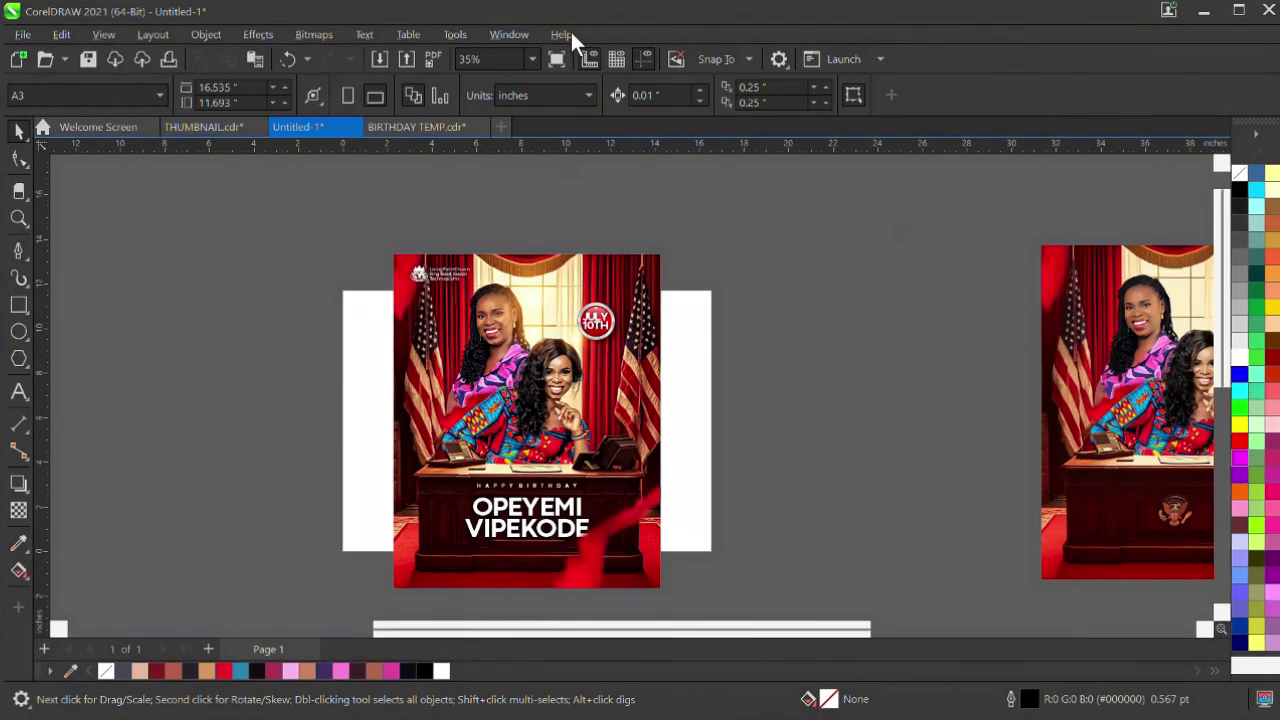
left_click_drag(377, 237, 672, 604)
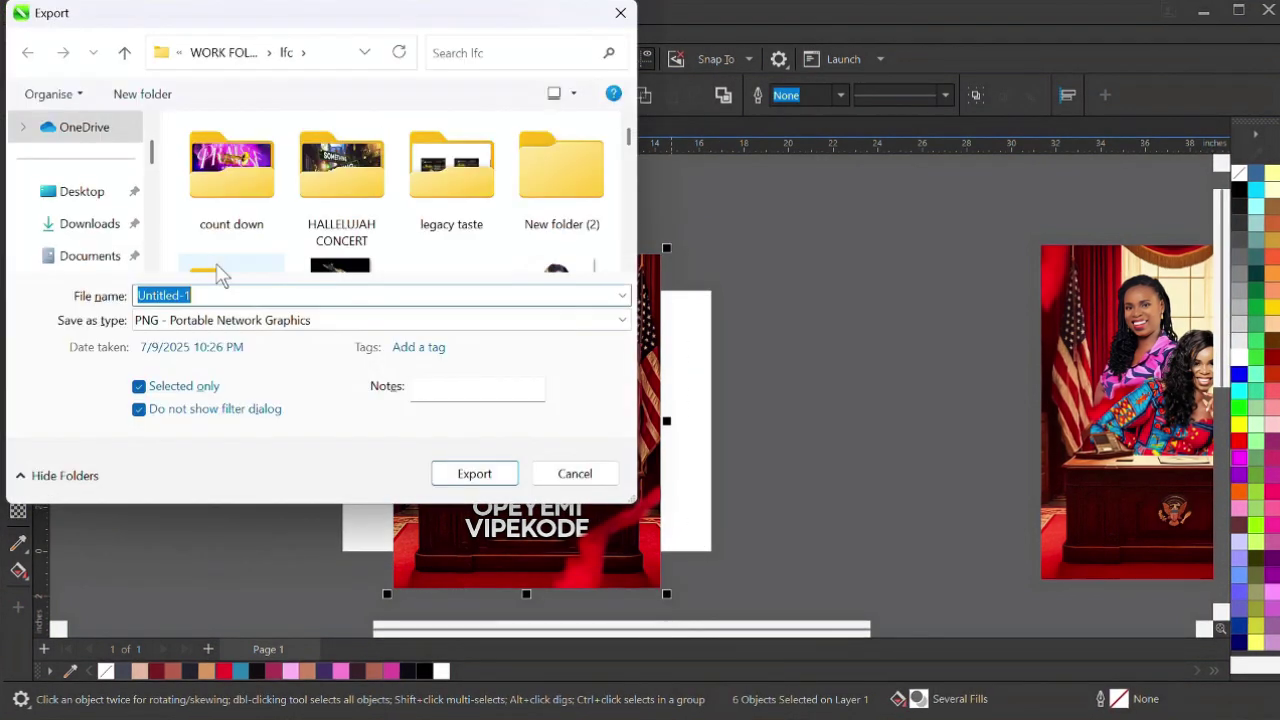
left_click(293, 245)
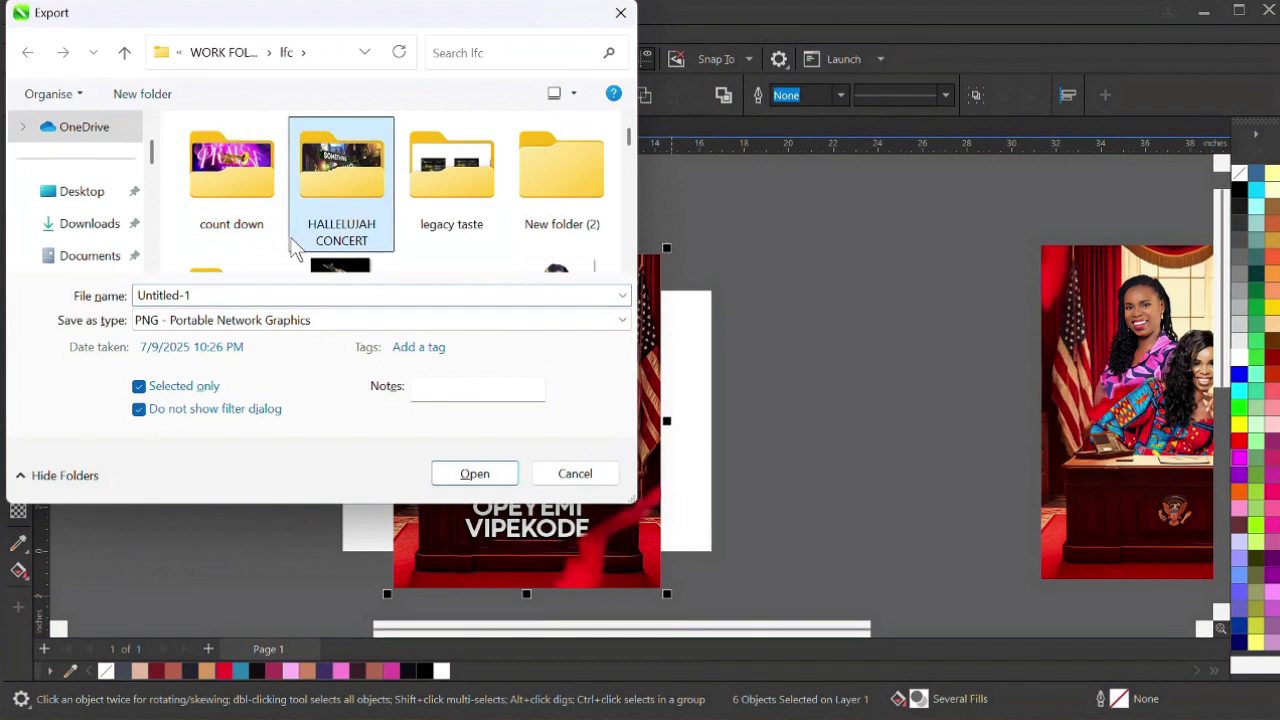
scroll(295, 248, "down", 1)
scroll(293, 248, "down", 6)
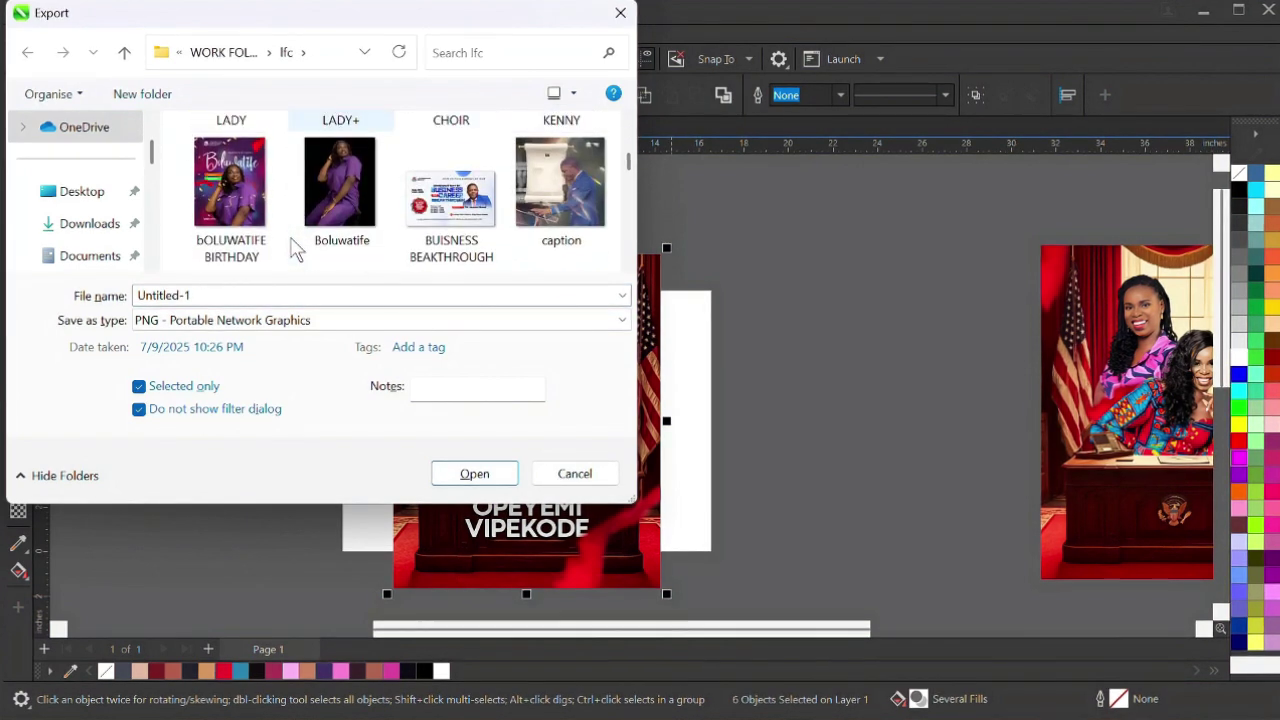
left_click(243, 191)
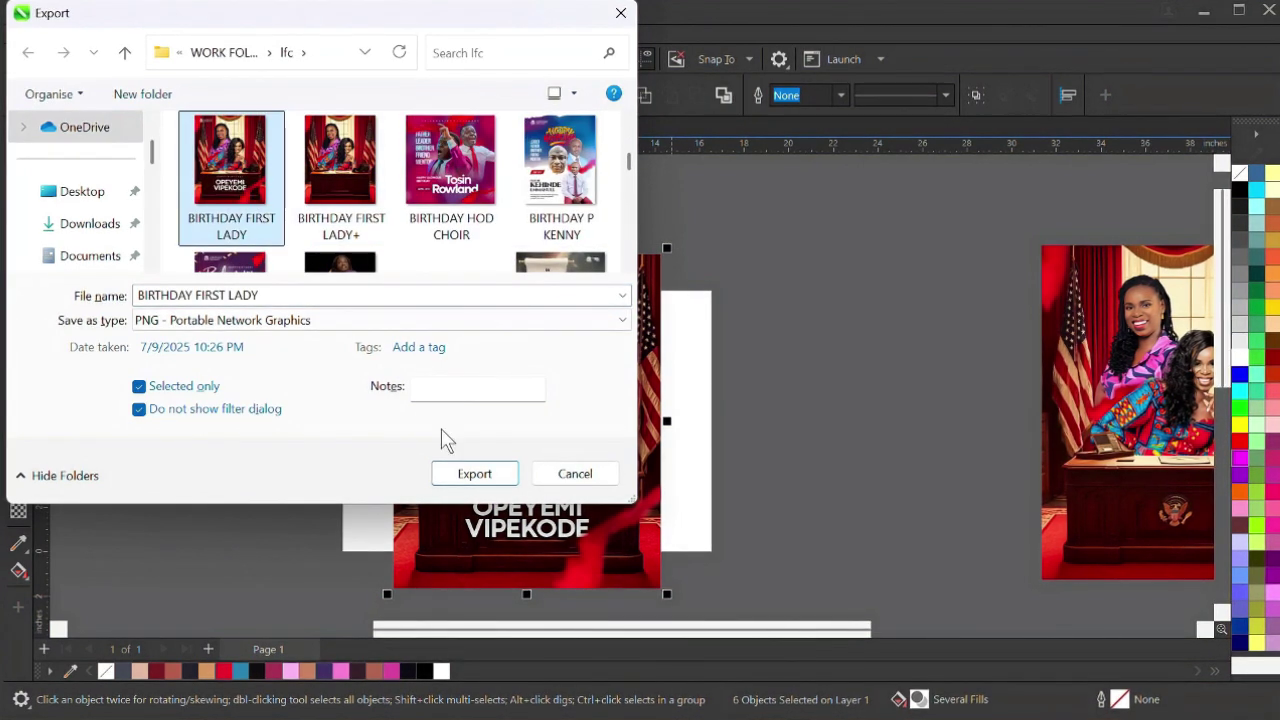